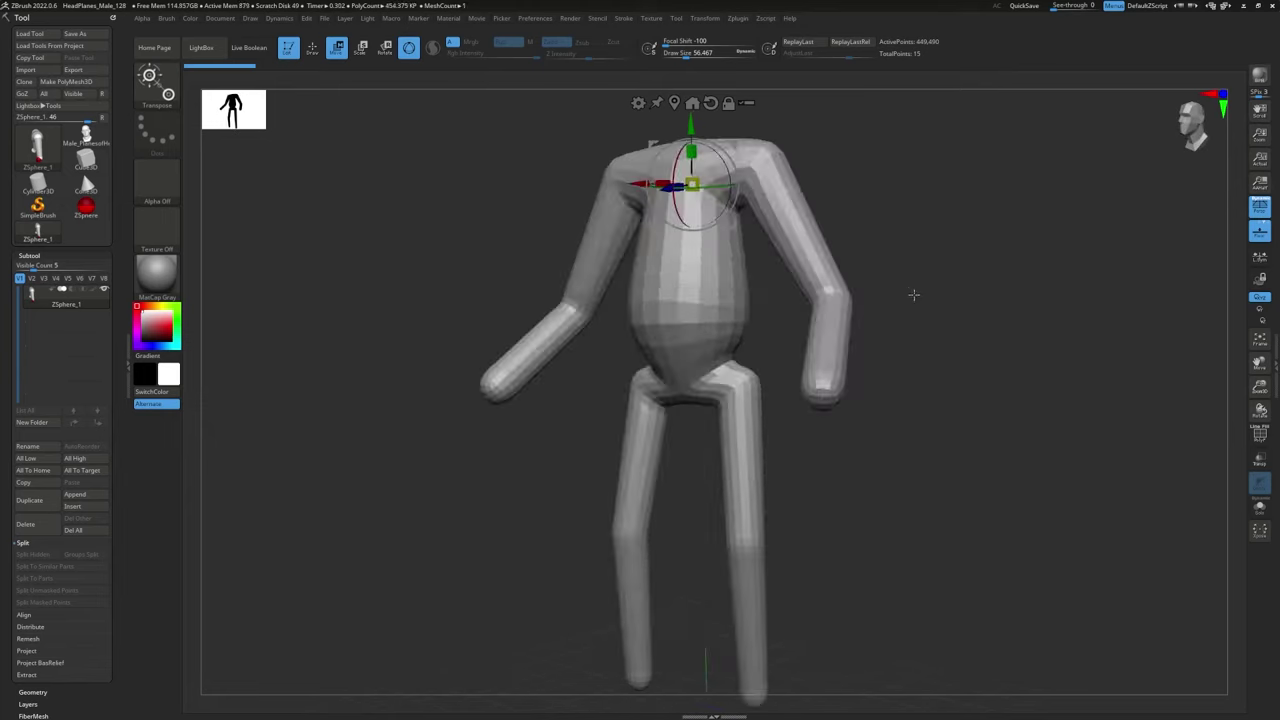
{"action": "key", "text": "a"}
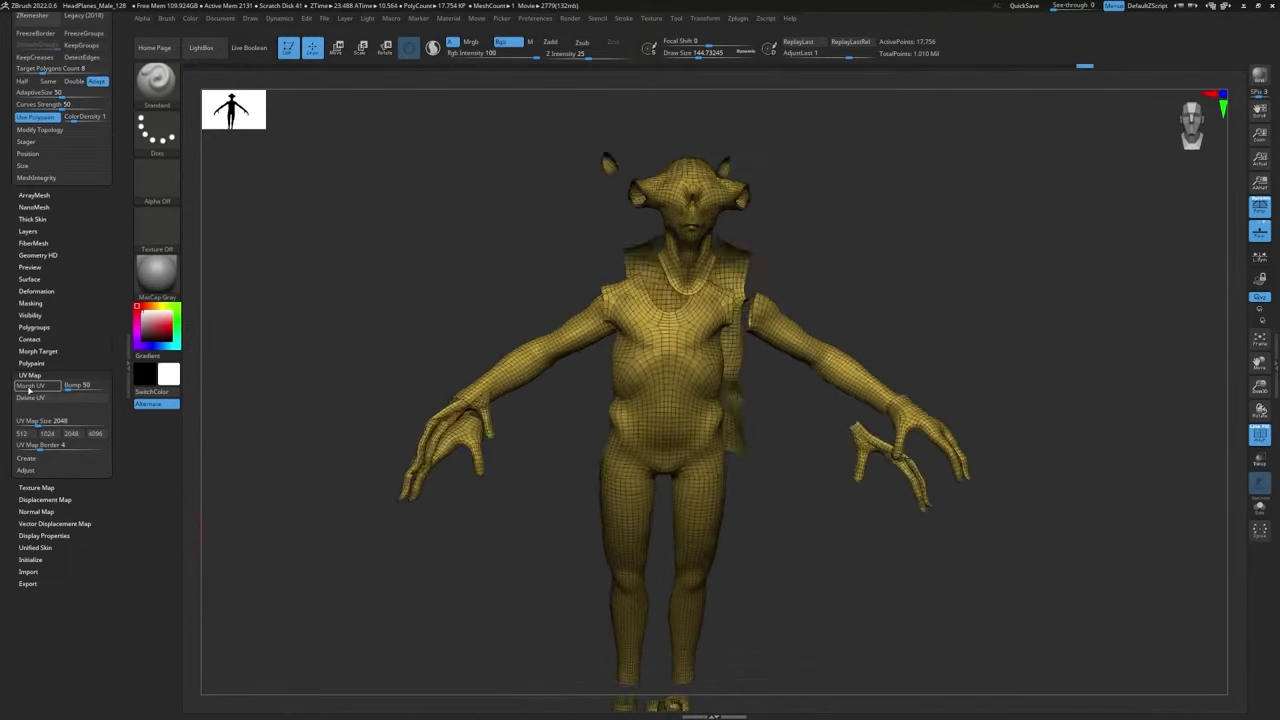
{"action": "left_click", "coordinate": [30, 386]}
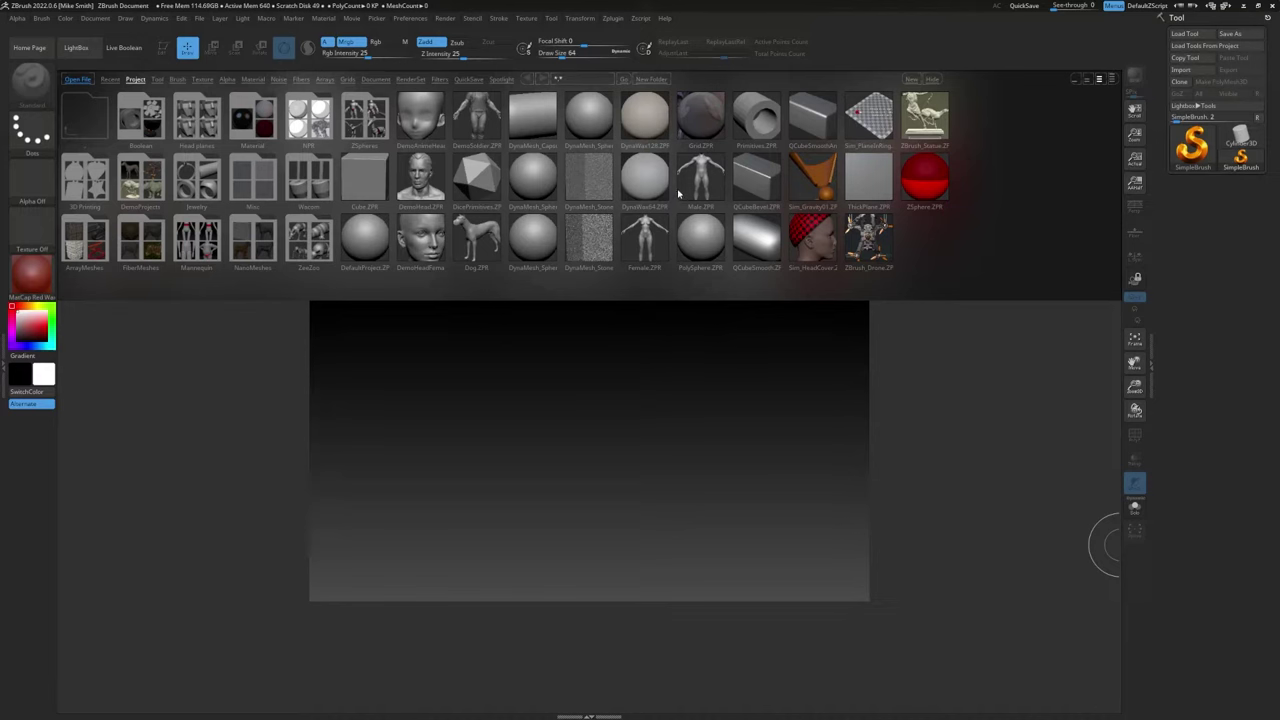
Step: Hide the LightBox project browser to reveal the canvas
{"action": "left_click", "coordinate": [81, 49]}
{"action": "left_click", "coordinate": [82, 50]}
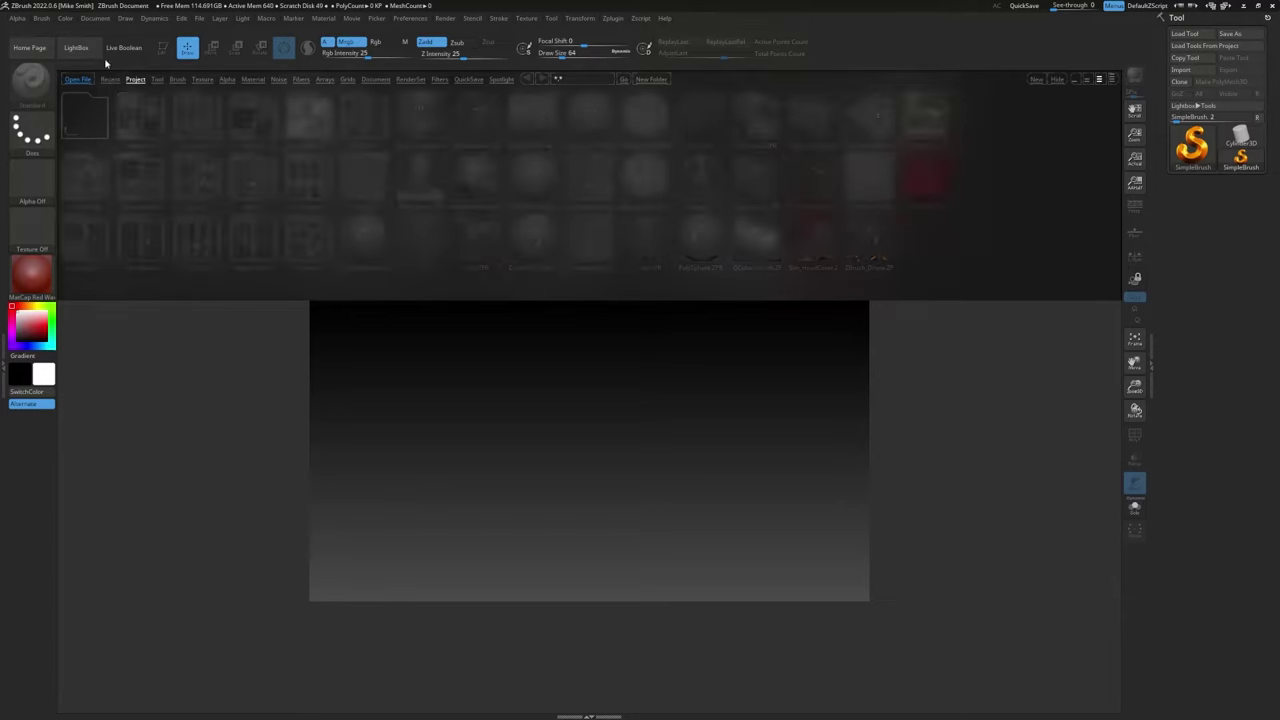
{"action": "left_click", "coordinate": [80, 48]}
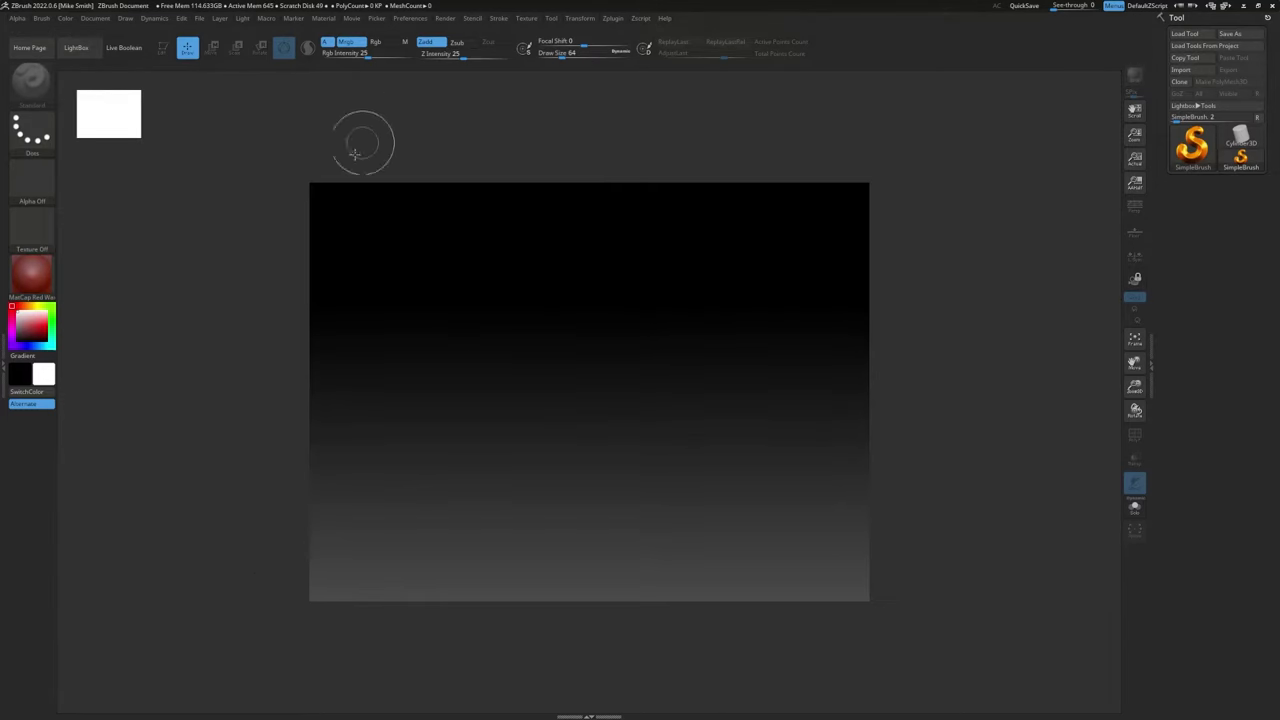
Step: Paint and clear a trial stroke on the canvas, and create a new document sized to the workspace
{"action": "mouse_move", "coordinate": [362, 218]}
{"action": "left_mouse_down"}
{"action": "mouse_move", "coordinate": [694, 357]}
{"action": "mouse_move", "coordinate": [134, 394]}
{"action": "left_mouse_up"}
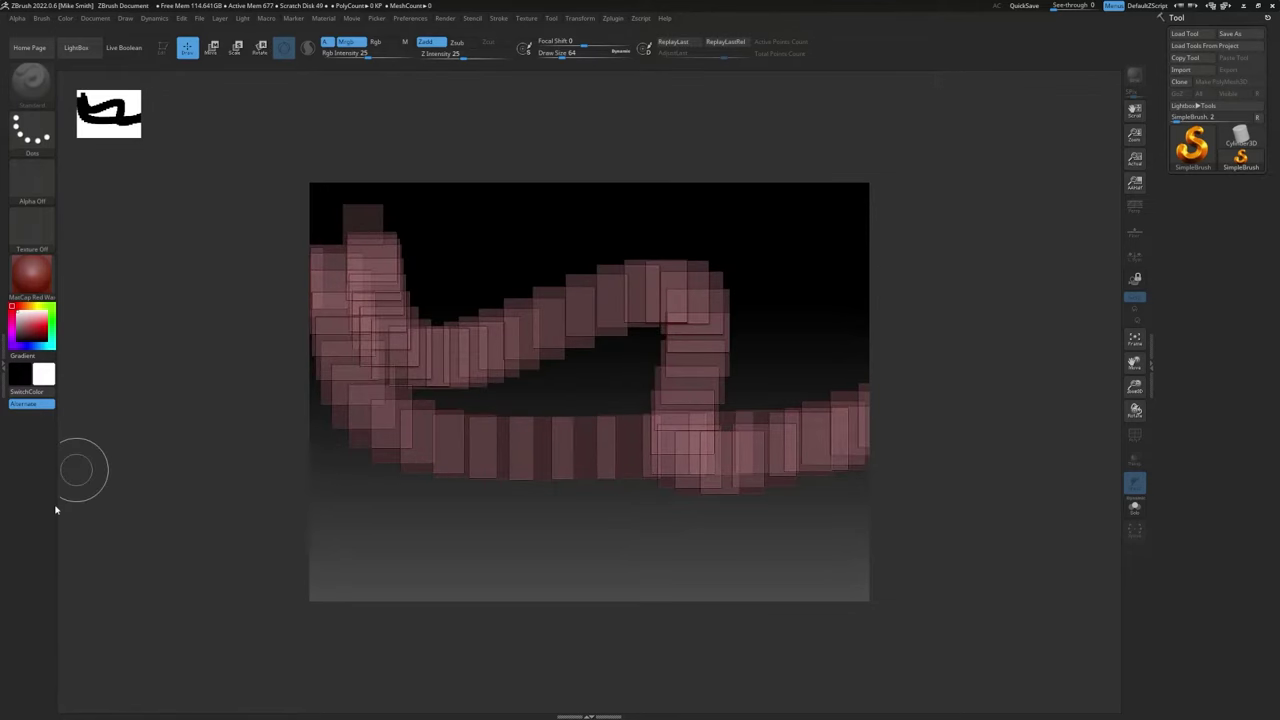
{"action": "key", "text": "ctrl+n"}
{"action": "left_click", "coordinate": [95, 19]}
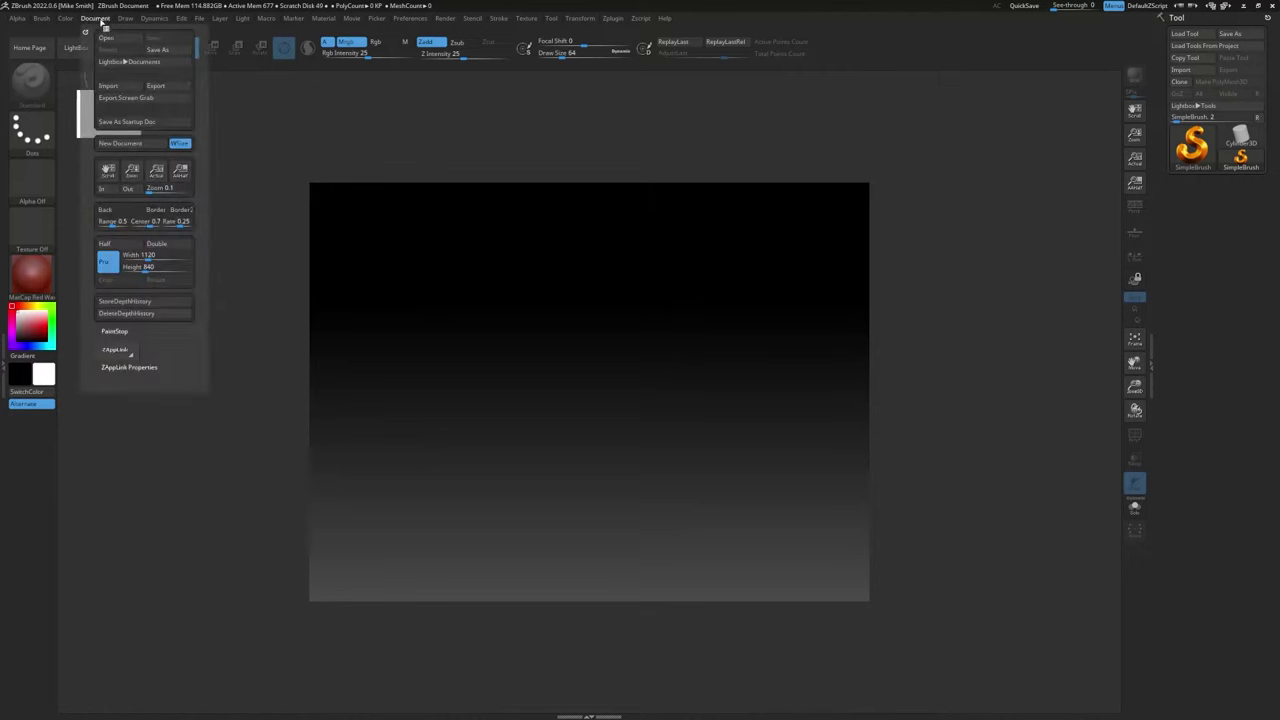
{"action": "left_click", "coordinate": [110, 145]}
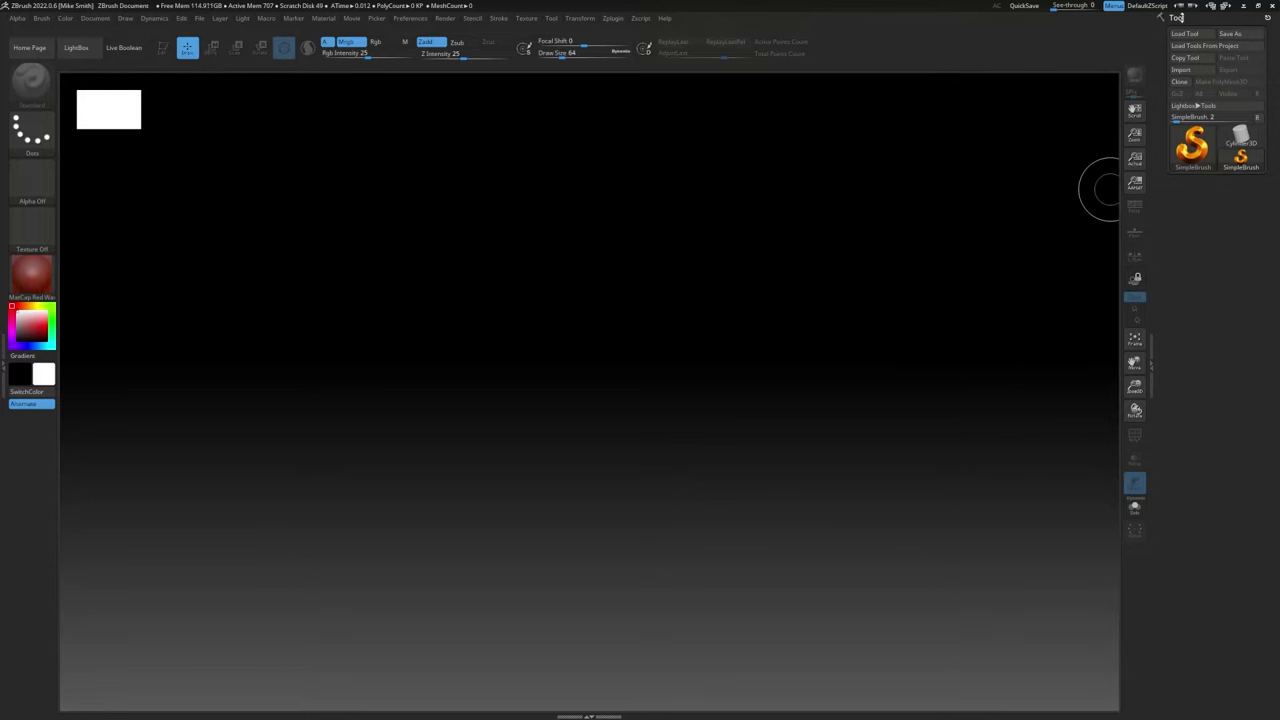
{"action": "left_click", "coordinate": [551, 22]}
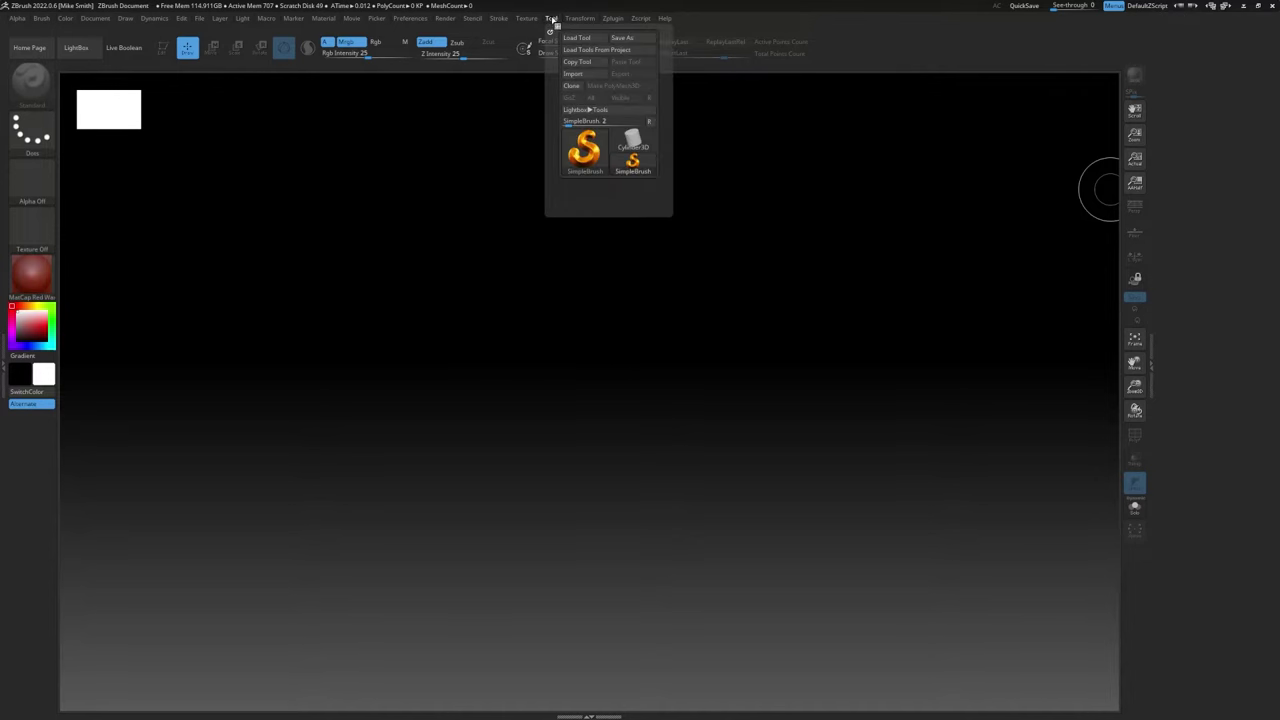
{"action": "left_click", "coordinate": [552, 22]}
{"action": "left_click", "coordinate": [552, 22]}
{"action": "left_click", "coordinate": [549, 22]}
{"action": "left_click", "coordinate": [550, 20]}
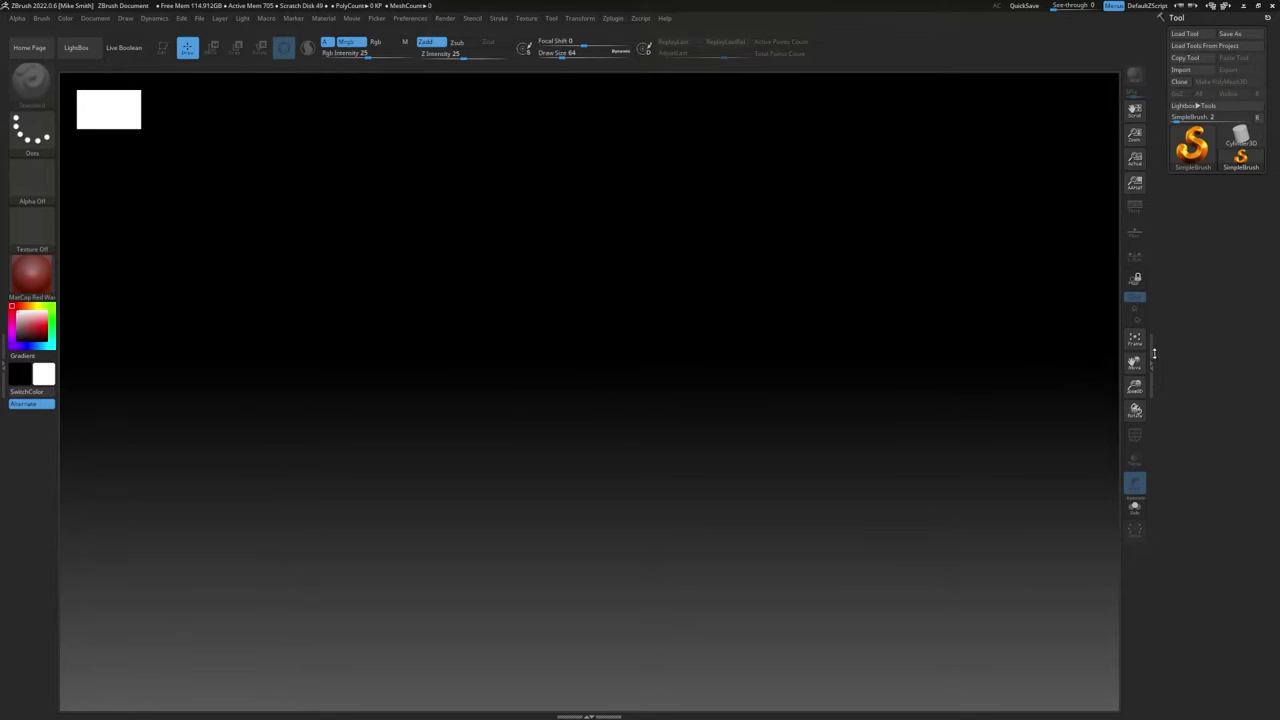
Step: Collapse and reopen the tray holding the Tool palette, and expand the empty tray on the opposite side
{"action": "left_click", "coordinate": [1156, 350]}
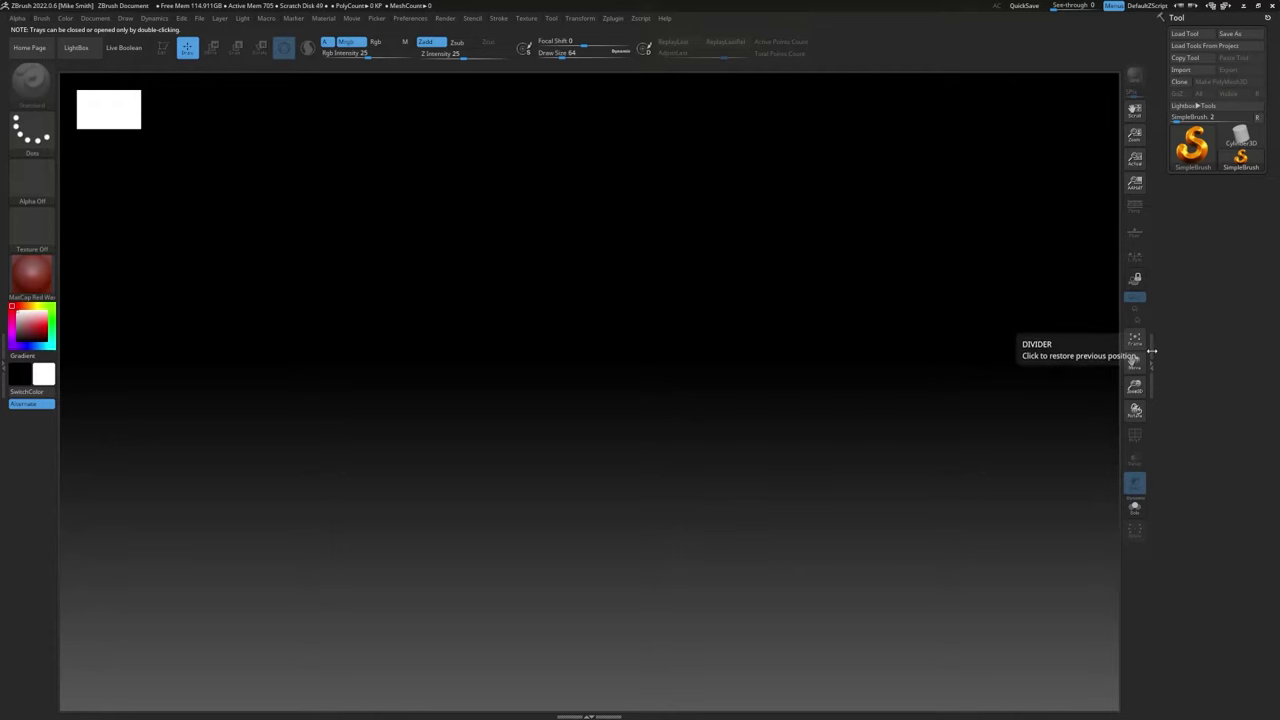
{"action": "double_click", "coordinate": [1157, 350]}
{"action": "double_click", "coordinate": [3, 366]}
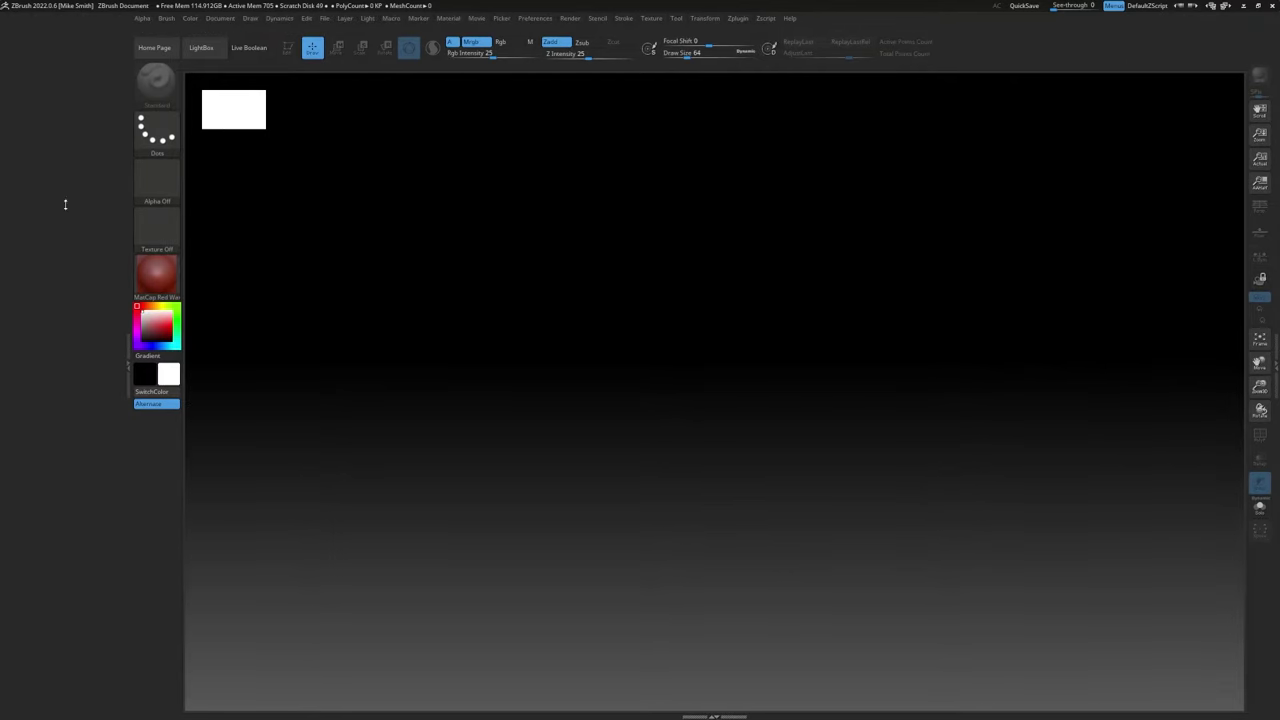
{"action": "double_click", "coordinate": [1274, 358]}
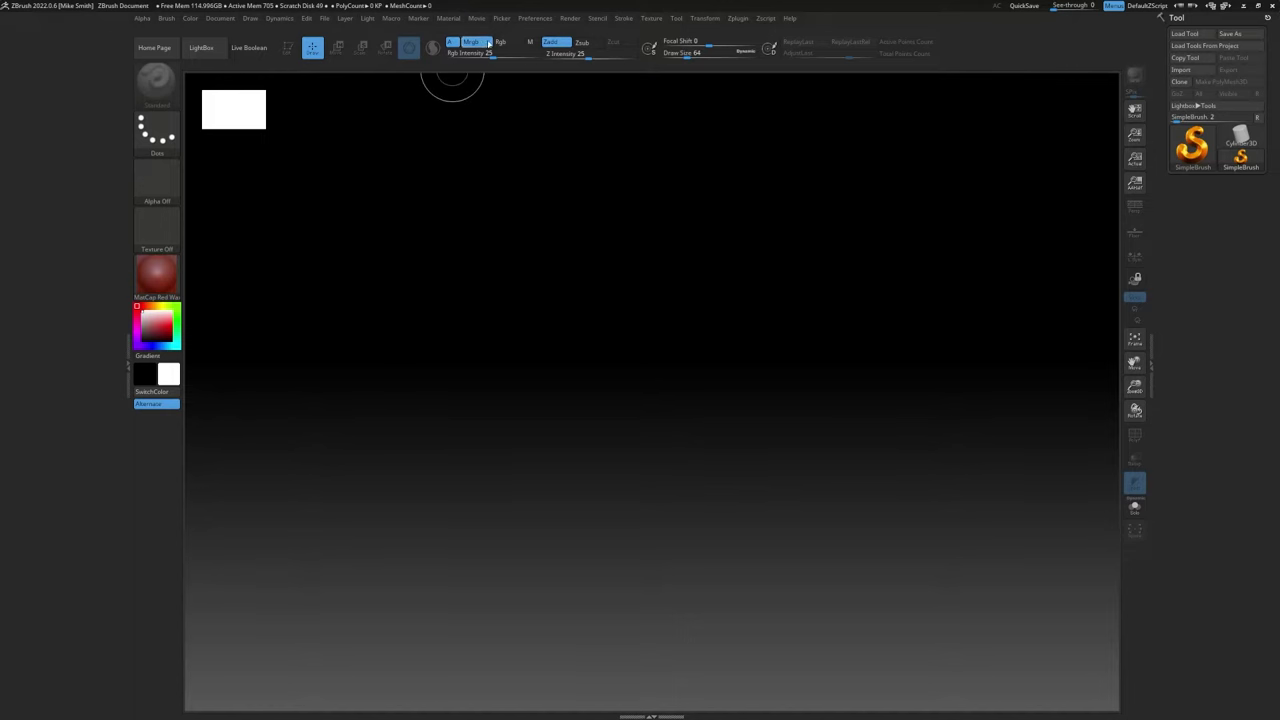
Step: Dock the Preferences palette in the empty tray and remove it again
{"action": "left_click", "coordinate": [543, 19]}
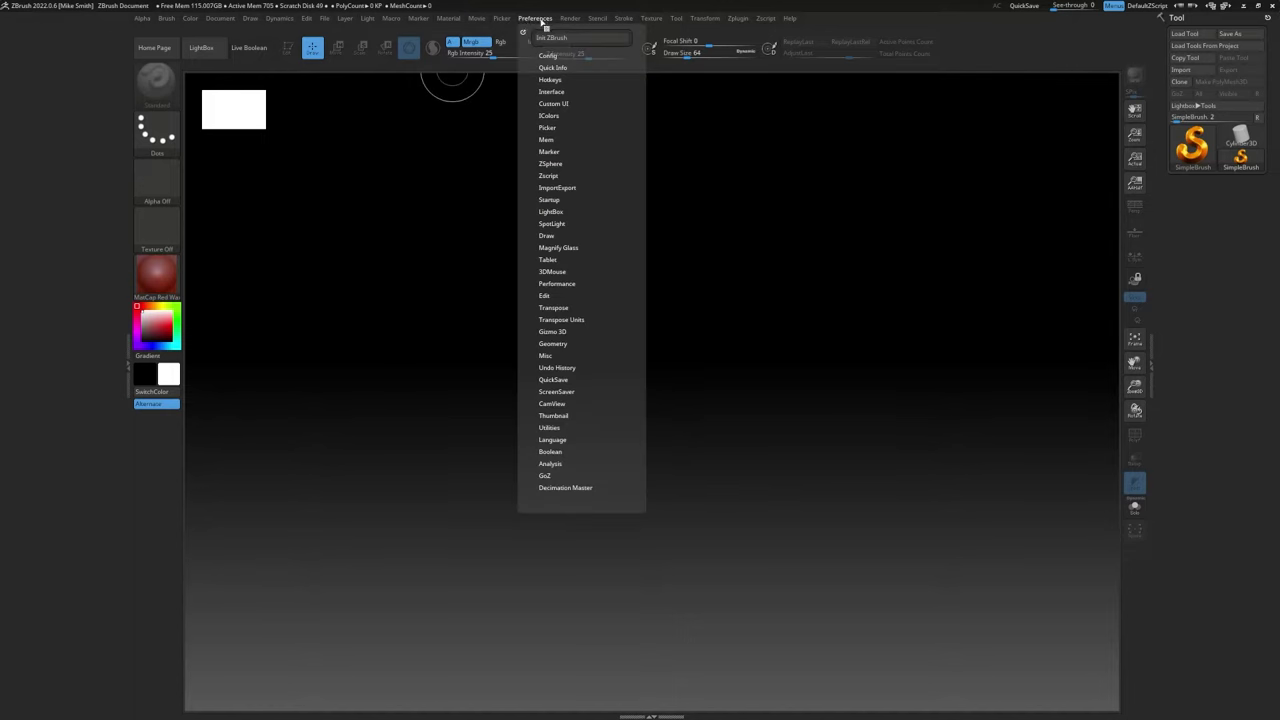
{"action": "left_click_drag", "start_coordinate": [523, 29], "coordinate": [70, 173]}
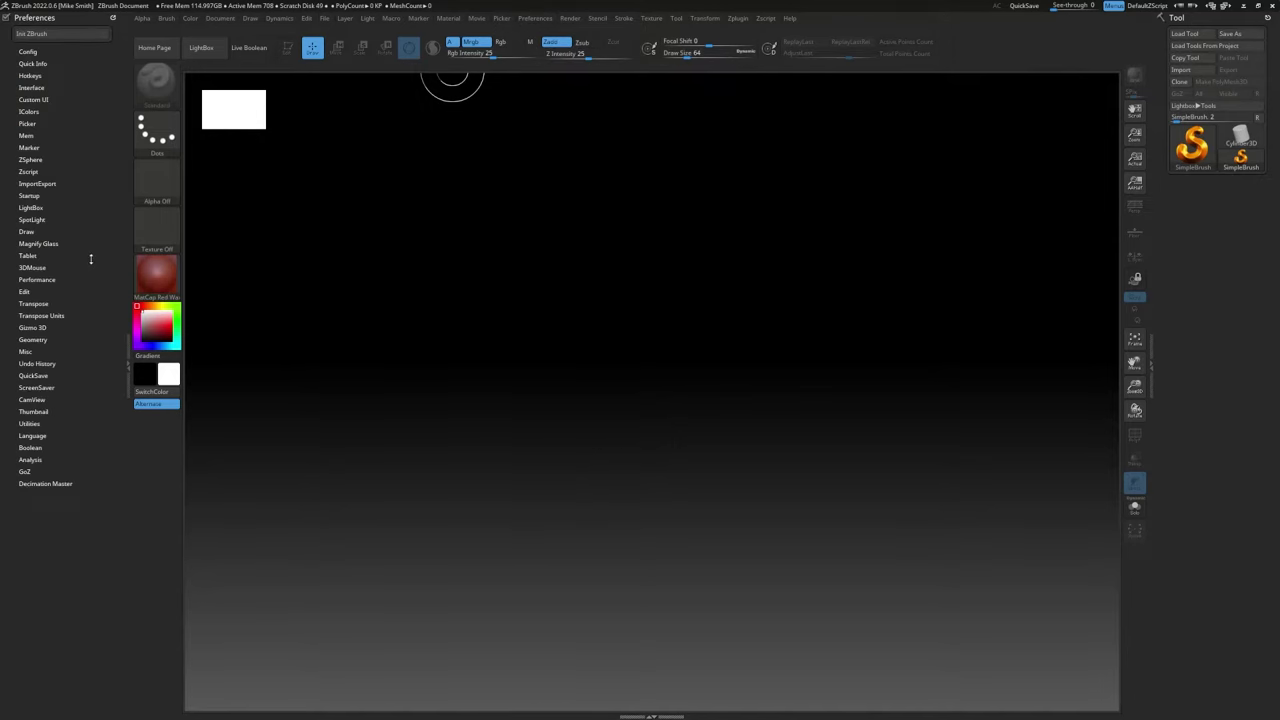
{"action": "left_click", "coordinate": [113, 17]}
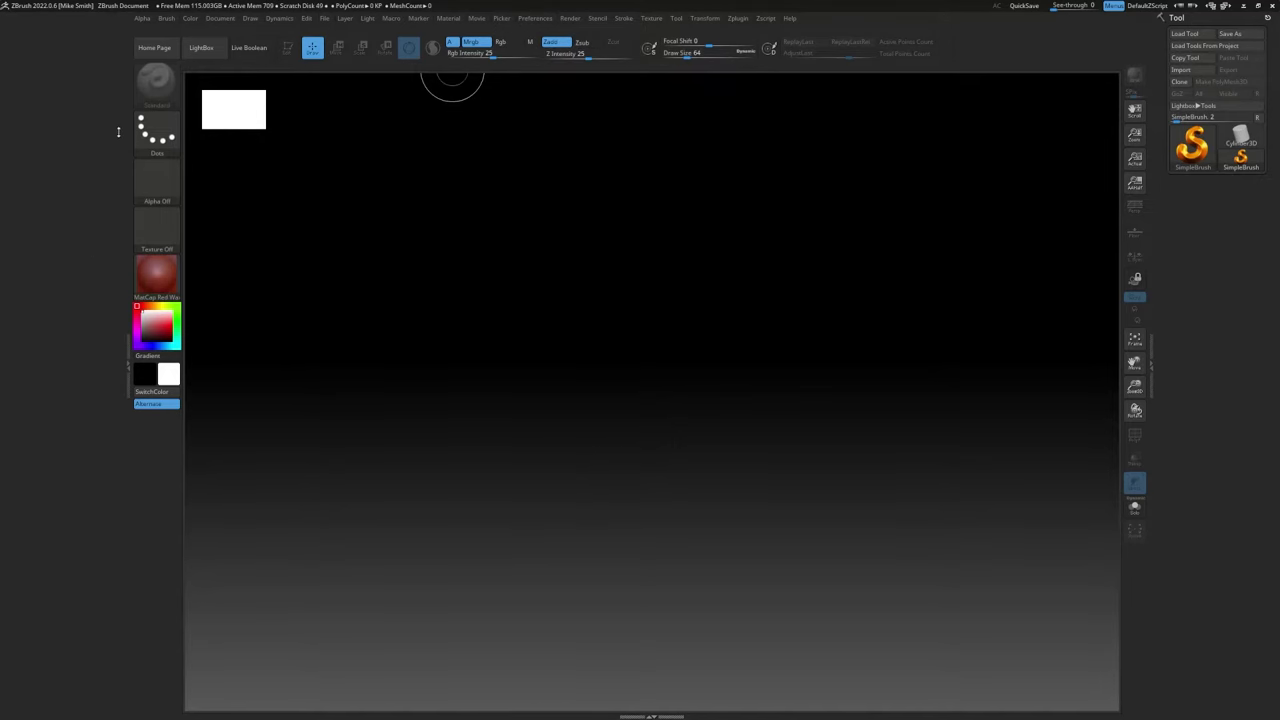
Step: Move the Tool palette to the empty tray and collapse the tray it came from
{"action": "left_click_drag", "start_coordinate": [1268, 17], "coordinate": [89, 150]}
{"action": "left_click", "coordinate": [1151, 352]}
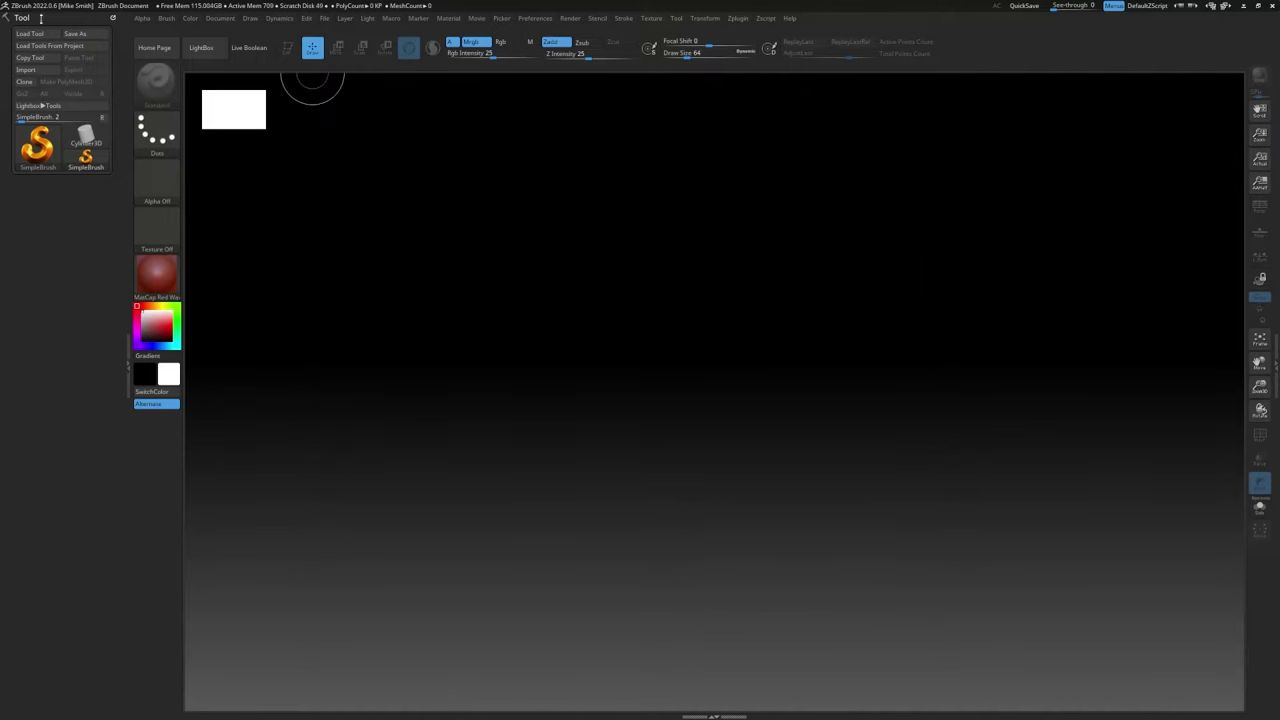
{"action": "left_click", "coordinate": [277, 20]}
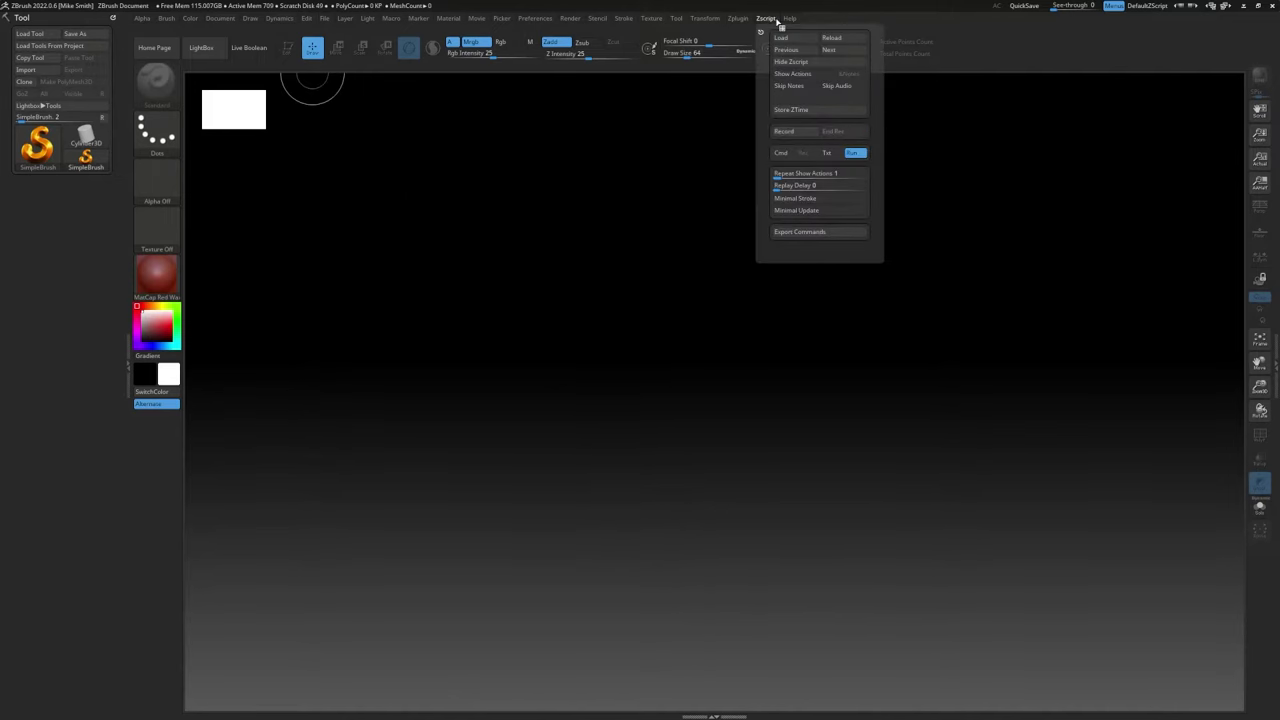
Step: Paint overlapping SimpleBrush strokes across the middle of the canvas and clear them
{"action": "mouse_move", "coordinate": [491, 271]}
{"action": "left_mouse_down"}
{"action": "mouse_move", "coordinate": [331, 386]}
{"action": "mouse_move", "coordinate": [646, 225]}
{"action": "mouse_move", "coordinate": [364, 404]}
{"action": "mouse_move", "coordinate": [623, 320]}
{"action": "mouse_move", "coordinate": [680, 366]}
{"action": "mouse_move", "coordinate": [806, 349]}
{"action": "mouse_move", "coordinate": [1072, 400]}
{"action": "left_mouse_up"}
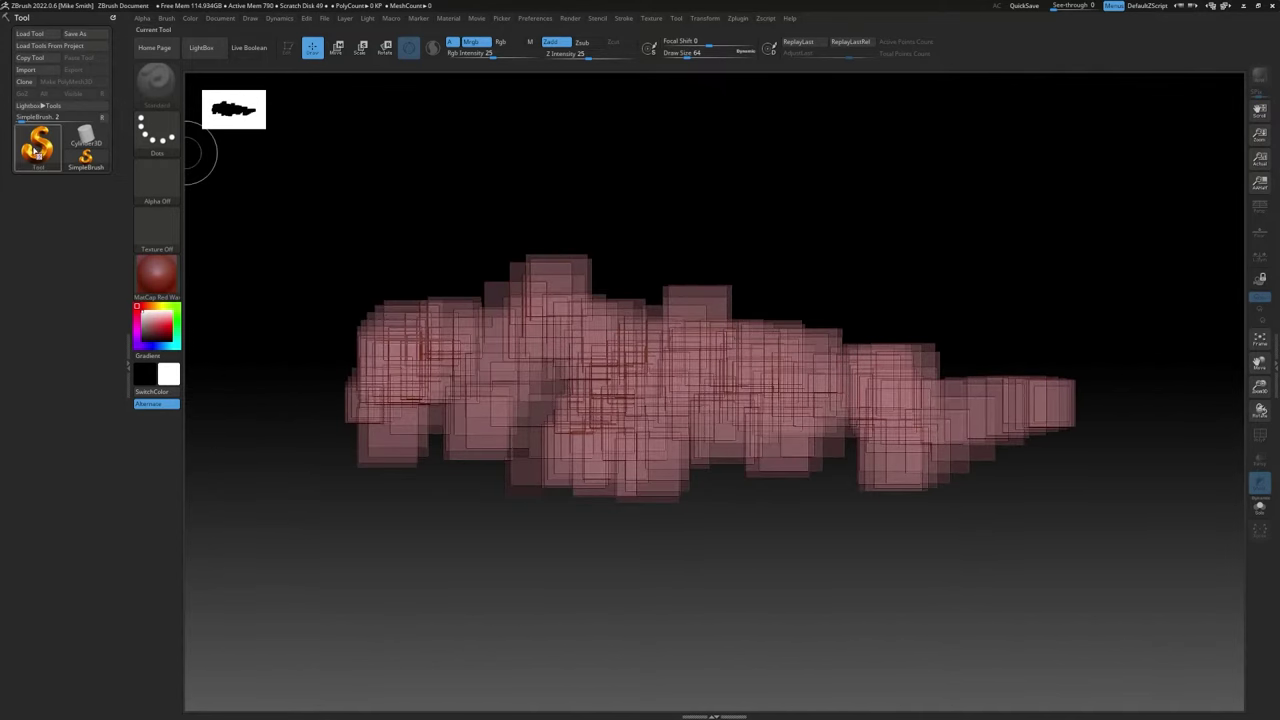
{"action": "mouse_move", "coordinate": [512, 307]}
{"action": "left_mouse_down"}
{"action": "mouse_move", "coordinate": [615, 320]}
{"action": "mouse_move", "coordinate": [771, 300]}
{"action": "mouse_move", "coordinate": [900, 320]}
{"action": "mouse_move", "coordinate": [680, 320]}
{"action": "mouse_move", "coordinate": [800, 350]}
{"action": "mouse_move", "coordinate": [620, 370]}
{"action": "mouse_move", "coordinate": [740, 350]}
{"action": "mouse_move", "coordinate": [718, 378]}
{"action": "mouse_move", "coordinate": [585, 420]}
{"action": "mouse_move", "coordinate": [564, 498]}
{"action": "left_mouse_up"}
{"action": "mouse_move", "coordinate": [606, 393]}
{"action": "left_mouse_down"}
{"action": "mouse_move", "coordinate": [534, 447]}
{"action": "mouse_move", "coordinate": [611, 385]}
{"action": "left_mouse_up"}
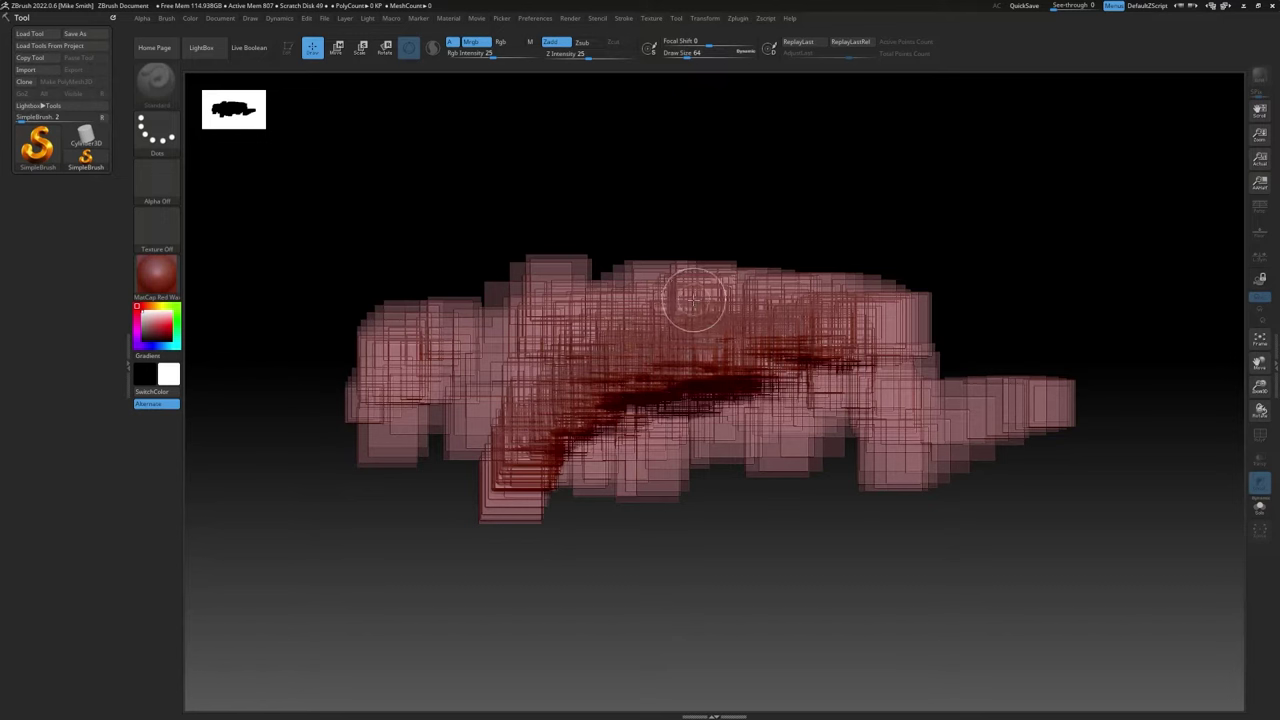
{"action": "mouse_move", "coordinate": [693, 298]}
{"action": "left_mouse_down"}
{"action": "mouse_move", "coordinate": [750, 215]}
{"action": "mouse_move", "coordinate": [920, 295]}
{"action": "left_mouse_up"}
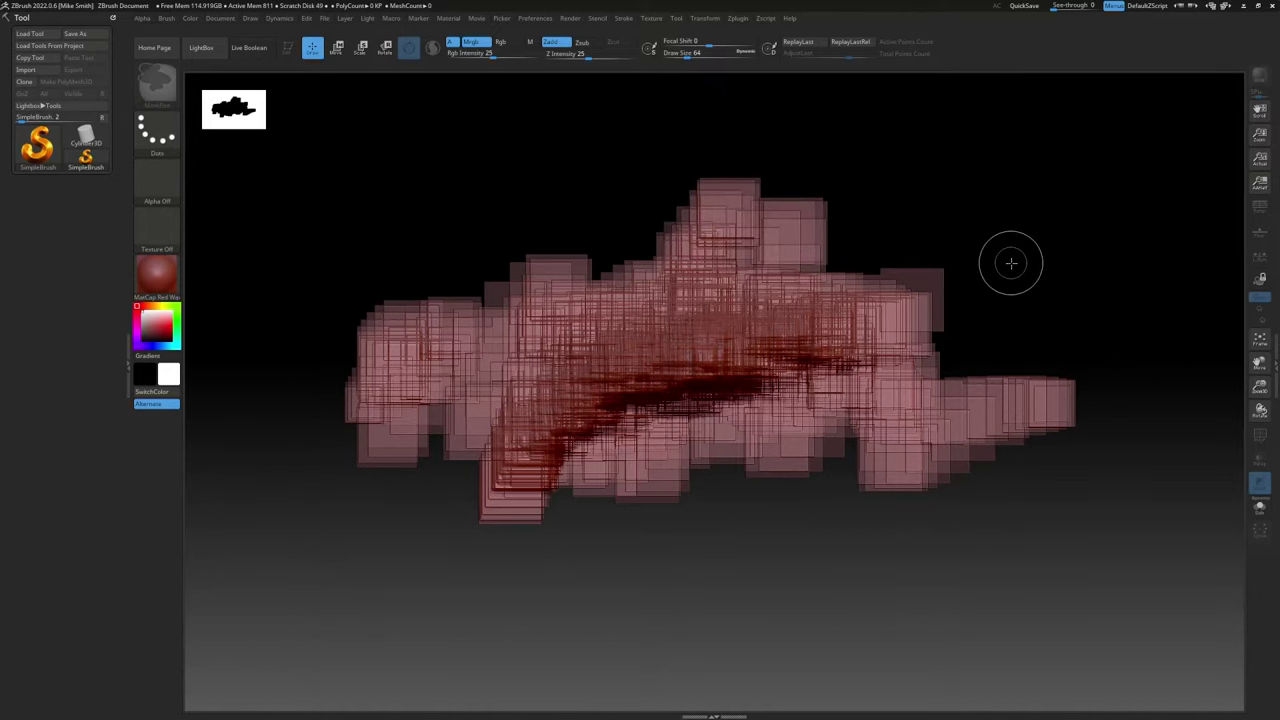
{"action": "key", "text": "ctrl+n"}
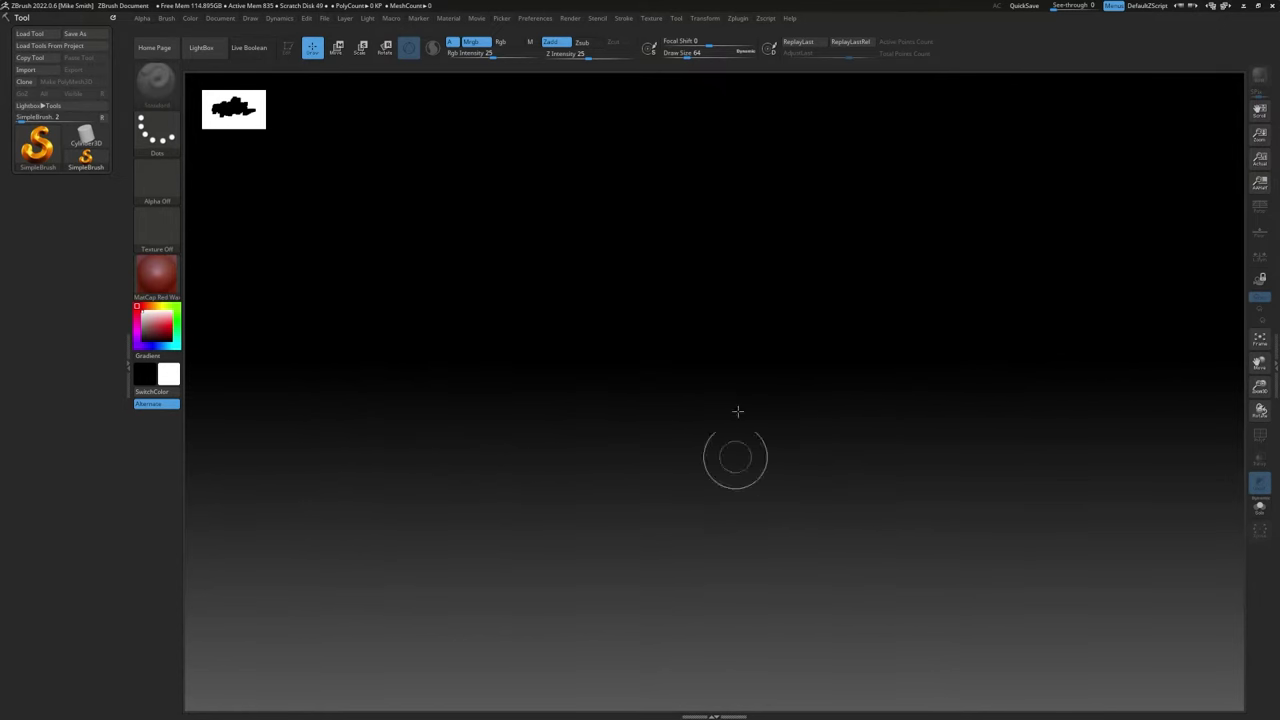
Step: Choose the Cube3D mesh as the active tool
{"action": "left_click", "coordinate": [40, 146]}
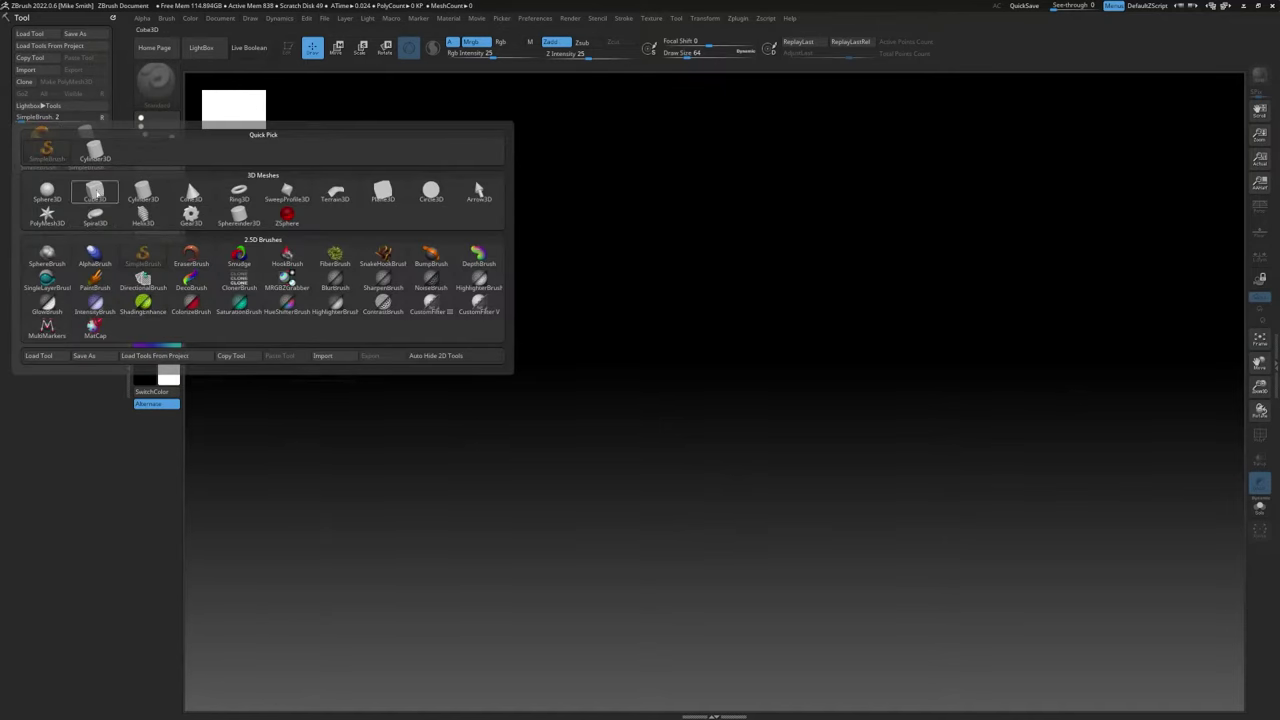
{"action": "left_click", "coordinate": [96, 194]}
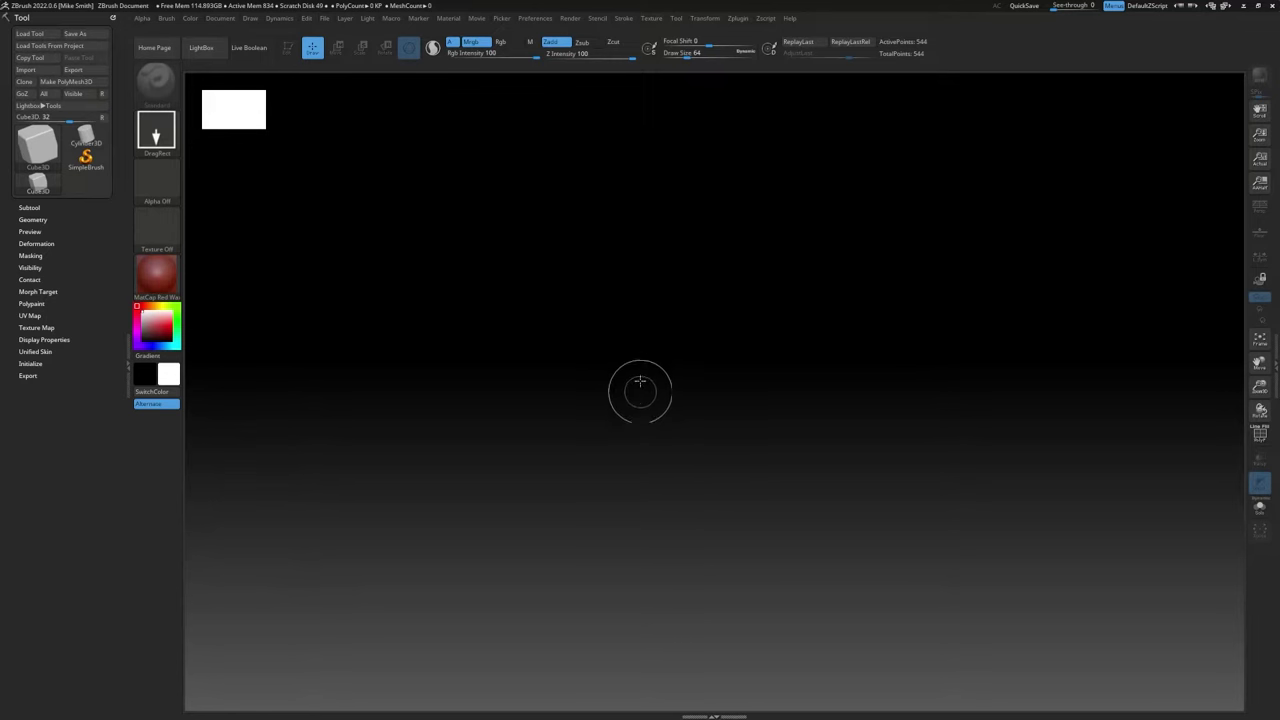
Step: Draw many overlapping cubes at different sizes and angles across the canvas and clear them all
{"action": "left_click_drag", "start_coordinate": [633, 526], "coordinate": [633, 595]}
{"action": "left_click_drag", "start_coordinate": [846, 359], "coordinate": [729, 531]}
{"action": "left_click_drag", "start_coordinate": [869, 415], "coordinate": [783, 563]}
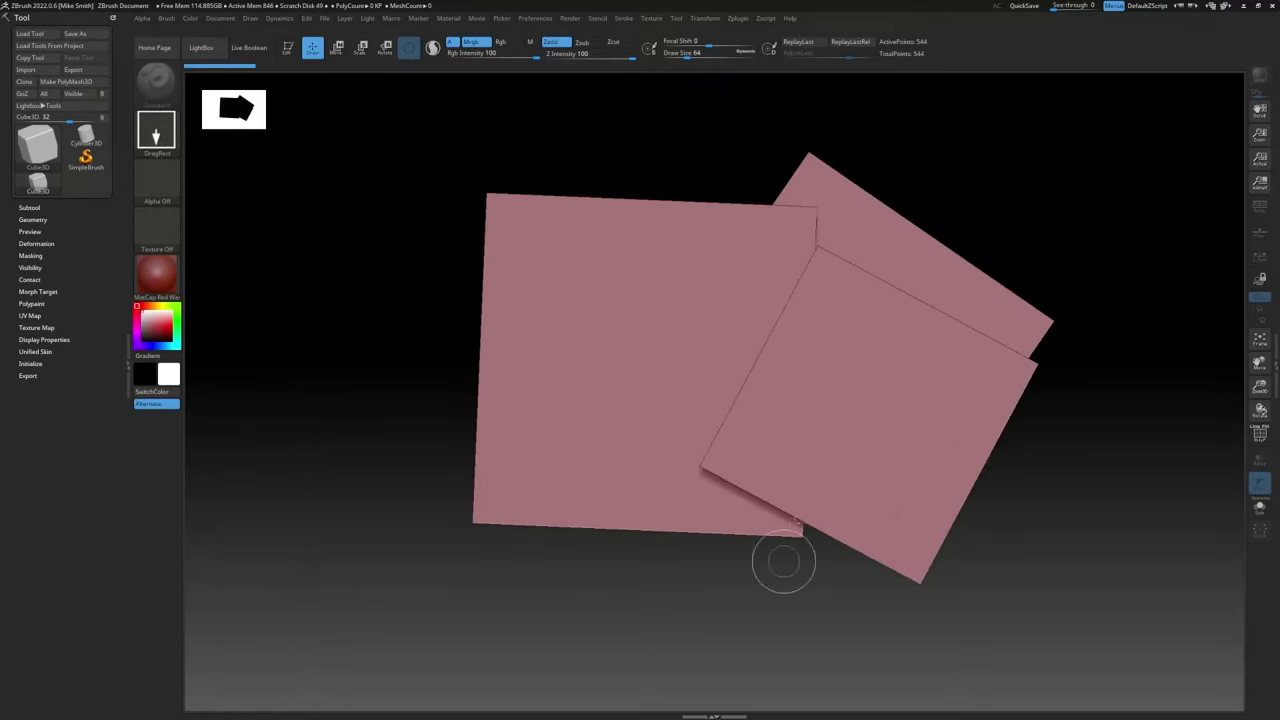
{"action": "left_click_drag", "start_coordinate": [817, 485], "coordinate": [736, 591]}
{"action": "left_click_drag", "start_coordinate": [669, 452], "coordinate": [565, 581]}
{"action": "left_click_drag", "start_coordinate": [495, 435], "coordinate": [434, 569]}
{"action": "left_click_drag", "start_coordinate": [346, 426], "coordinate": [189, 478]}
{"action": "left_click_drag", "start_coordinate": [406, 324], "coordinate": [528, 234]}
{"action": "left_click_drag", "start_coordinate": [712, 167], "coordinate": [726, 163]}
{"action": "left_click_drag", "start_coordinate": [745, 132], "coordinate": [693, 353]}
{"action": "left_click_drag", "start_coordinate": [808, 322], "coordinate": [749, 533]}
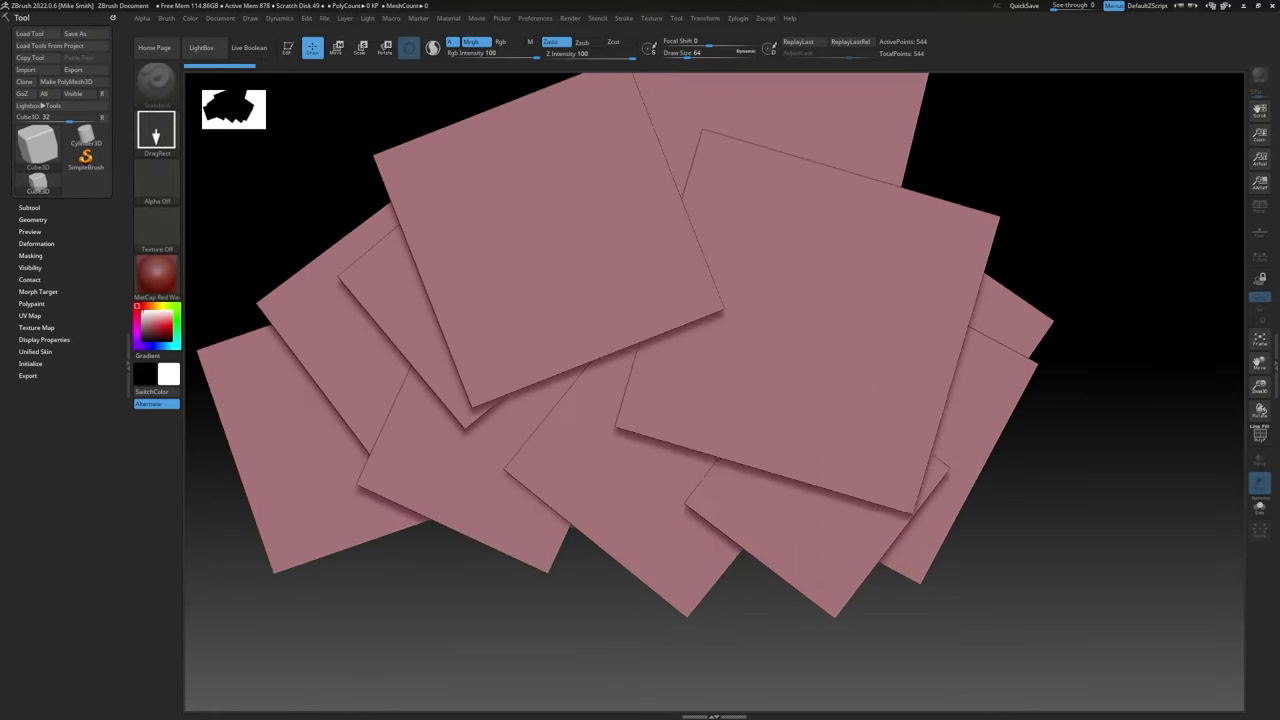
{"action": "left_click_drag", "start_coordinate": [983, 468], "coordinate": [875, 612]}
{"action": "mouse_move", "coordinate": [971, 523]}
{"action": "left_mouse_down"}
{"action": "mouse_move", "coordinate": [905, 653]}
{"action": "mouse_move", "coordinate": [722, 486]}
{"action": "left_mouse_up"}
{"action": "left_click_drag", "start_coordinate": [640, 530], "coordinate": [492, 448]}
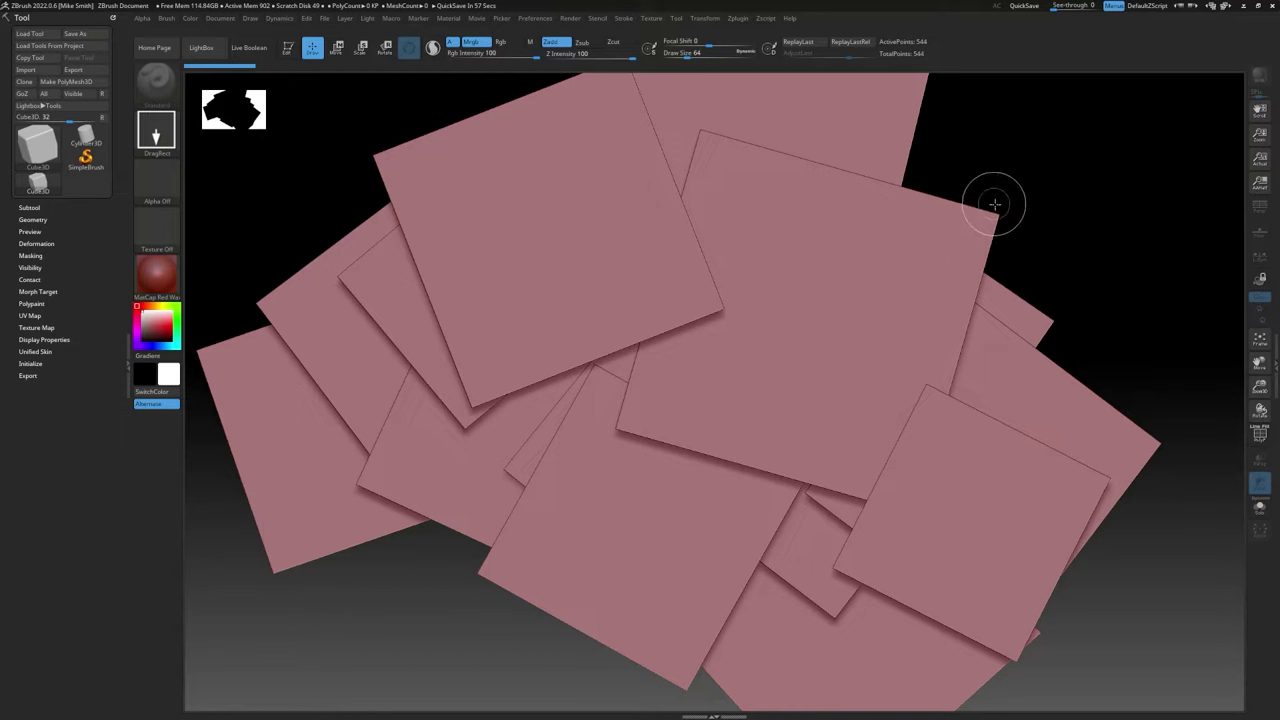
{"action": "left_click_drag", "start_coordinate": [996, 262], "coordinate": [981, 333]}
{"action": "left_click_drag", "start_coordinate": [818, 577], "coordinate": [691, 598]}
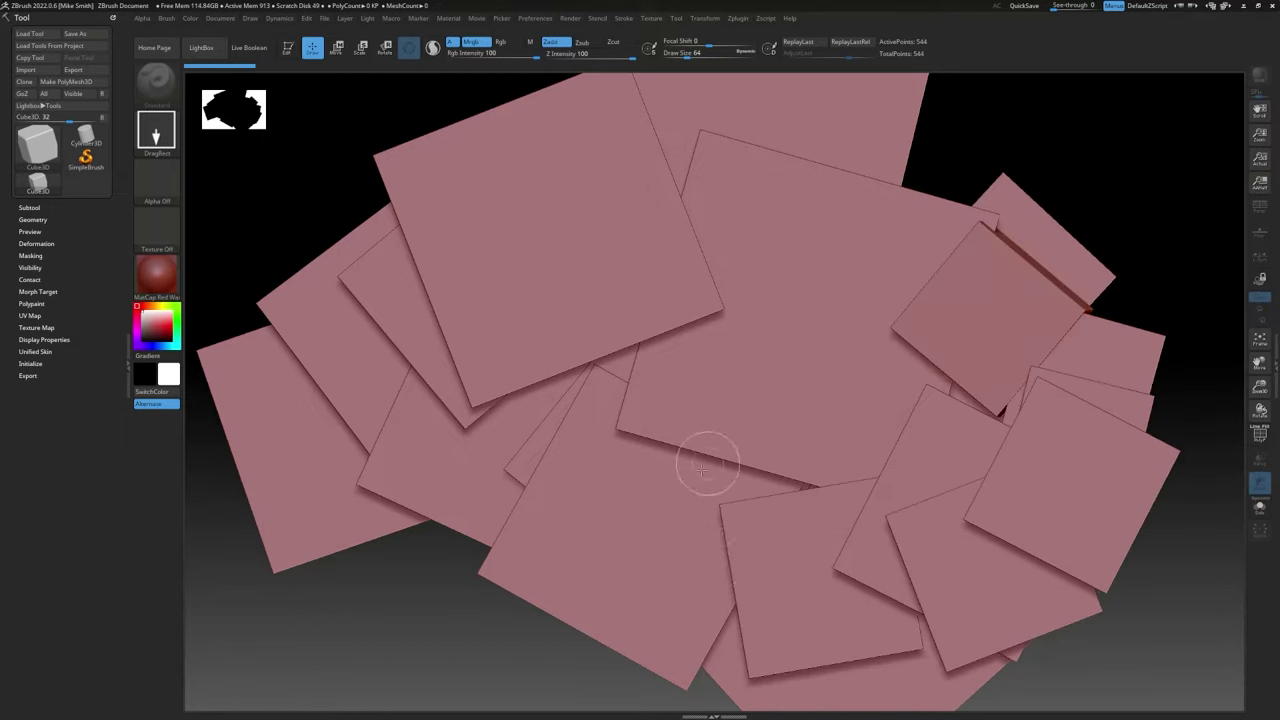
{"action": "mouse_move", "coordinate": [364, 326]}
{"action": "left_mouse_down"}
{"action": "mouse_move", "coordinate": [428, 328]}
{"action": "mouse_move", "coordinate": [456, 361]}
{"action": "left_mouse_up"}
{"action": "mouse_move", "coordinate": [418, 367]}
{"action": "left_mouse_down"}
{"action": "mouse_move", "coordinate": [525, 436]}
{"action": "mouse_move", "coordinate": [566, 410]}
{"action": "left_mouse_up"}
{"action": "left_click_drag", "start_coordinate": [632, 334], "coordinate": [858, 416]}
{"action": "left_click_drag", "start_coordinate": [963, 332], "coordinate": [987, 446]}
{"action": "left_click_drag", "start_coordinate": [1057, 425], "coordinate": [997, 529]}
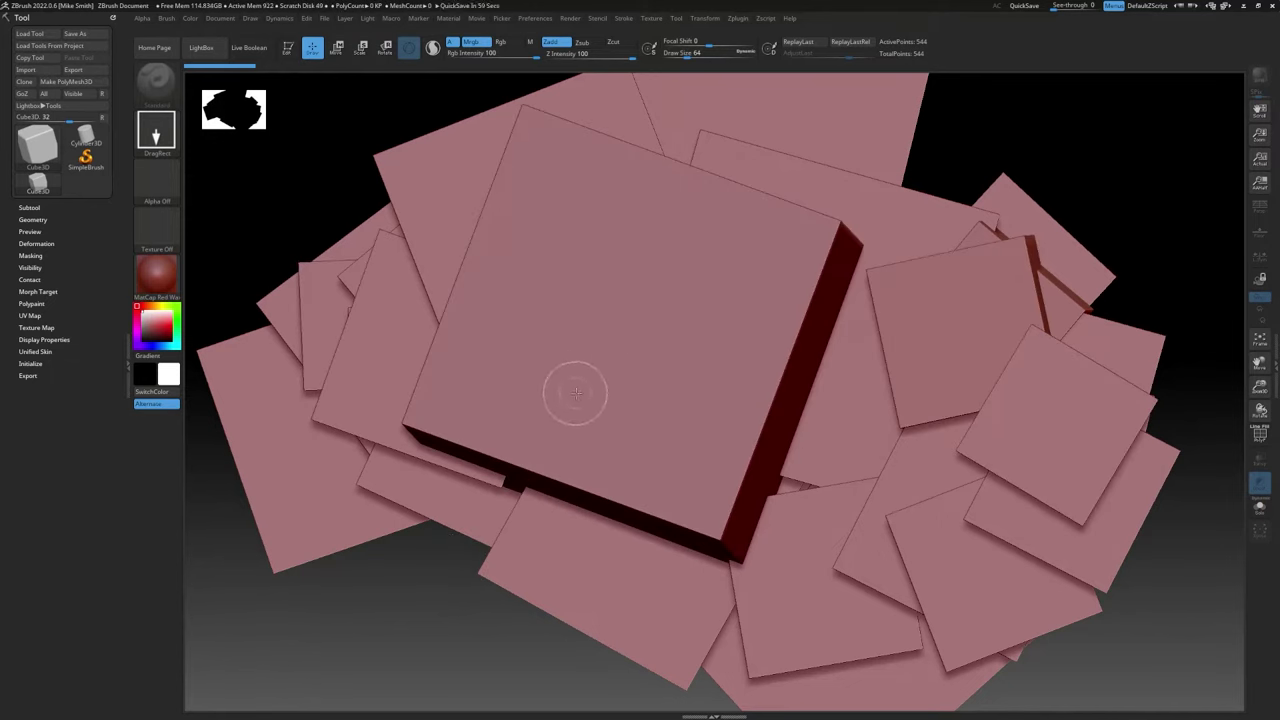
{"action": "key", "text": "ctrl+n"}
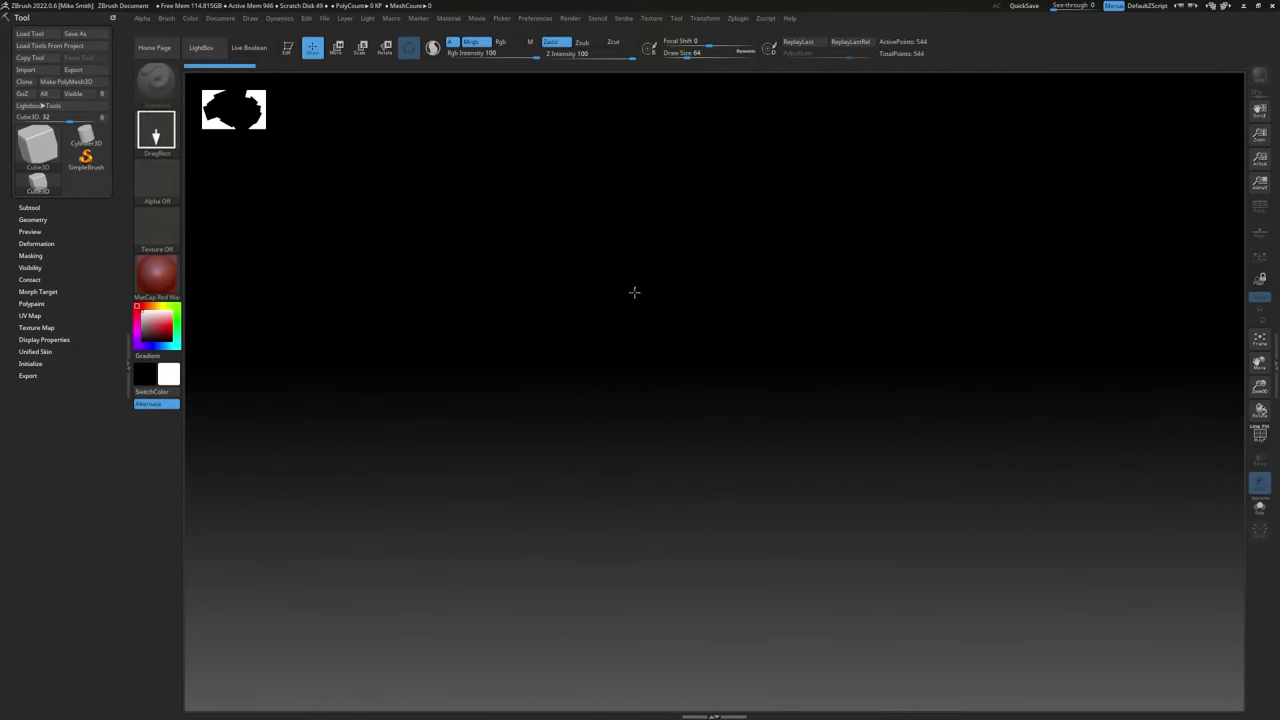
Step: Draw a single cube on the empty canvas and switch it to Edit mode
{"action": "left_click_drag", "start_coordinate": [634, 289], "coordinate": [623, 406]}
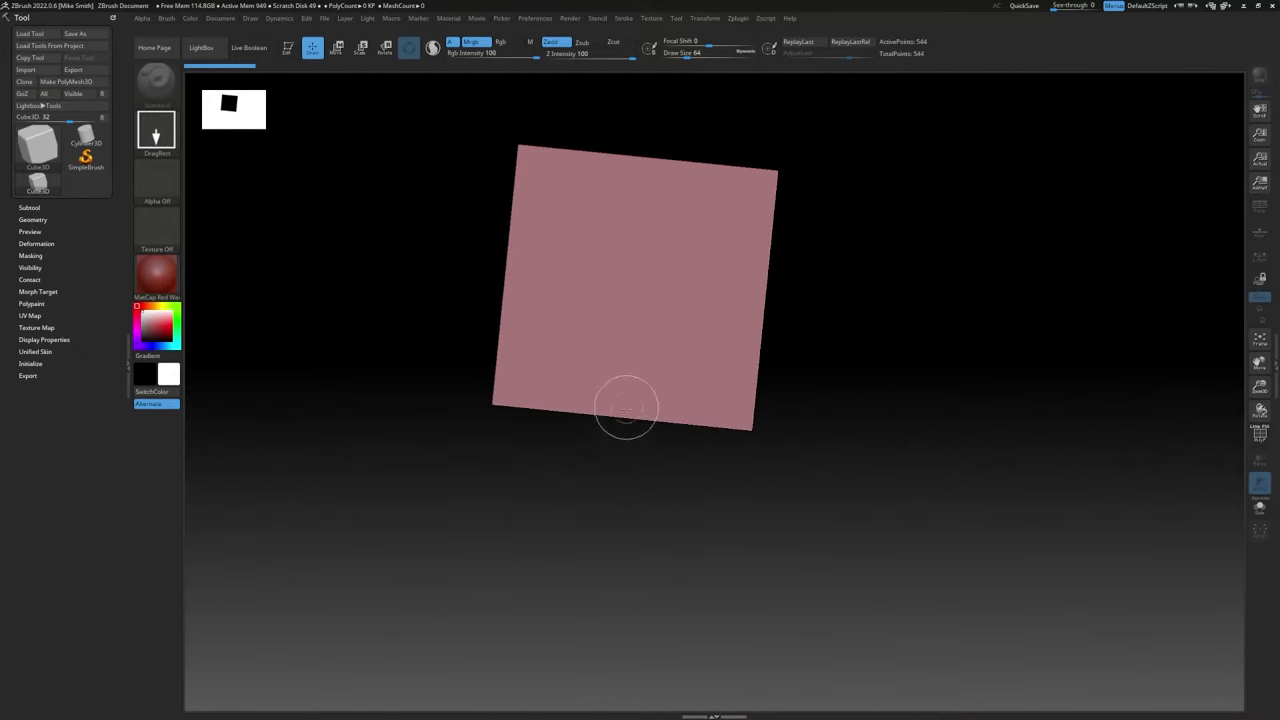
{"action": "left_click", "coordinate": [288, 48]}
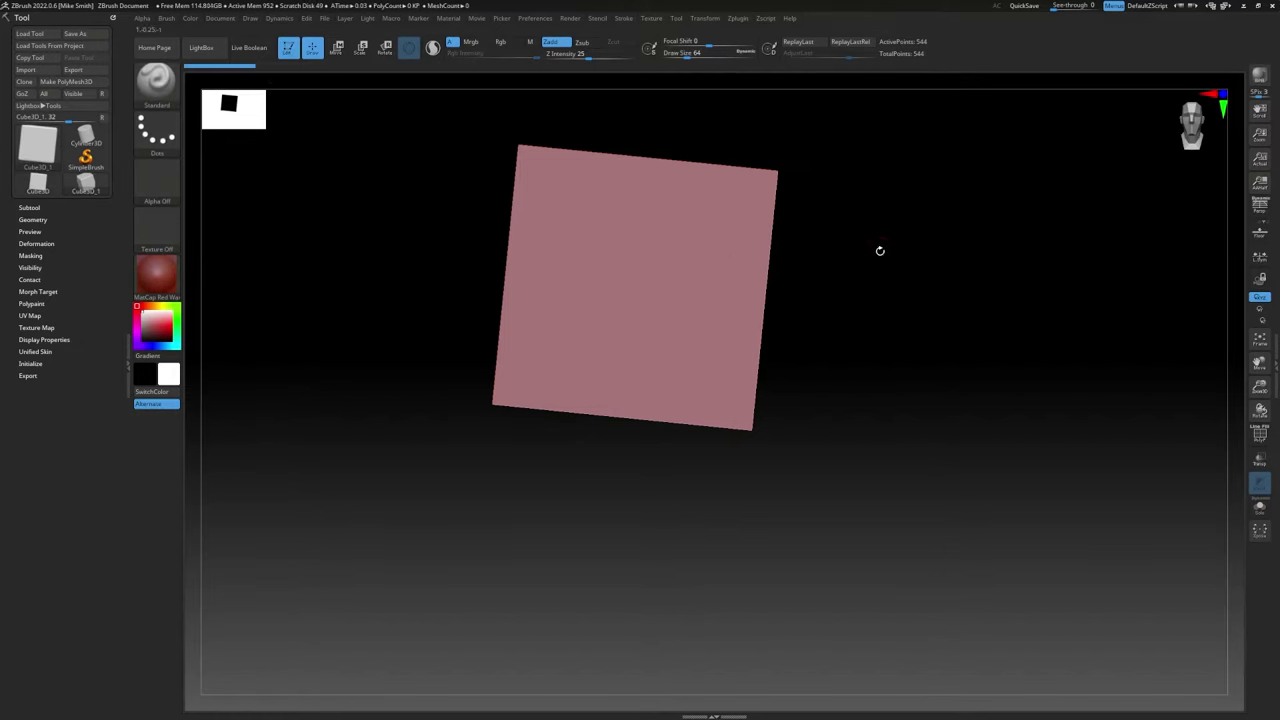
Step: Turn on perspective for viewing the cube in 3D
{"action": "left_click_drag", "start_coordinate": [884, 235], "coordinate": [911, 263]}
{"action": "key", "text": "p"}
{"action": "key", "text": "p"}
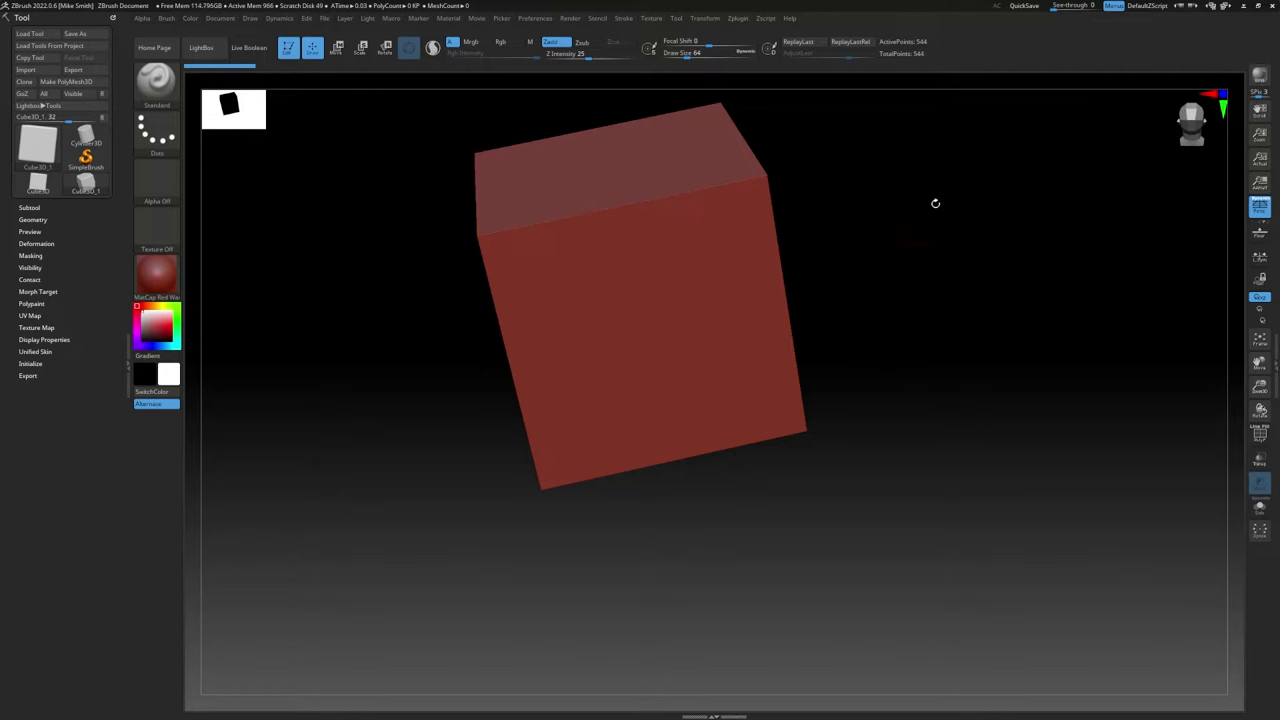
Step: Inspect the cube from several angles and close up by rotating, panning and zooming the view
{"action": "left_click_drag", "start_coordinate": [955, 224], "coordinate": [994, 272]}
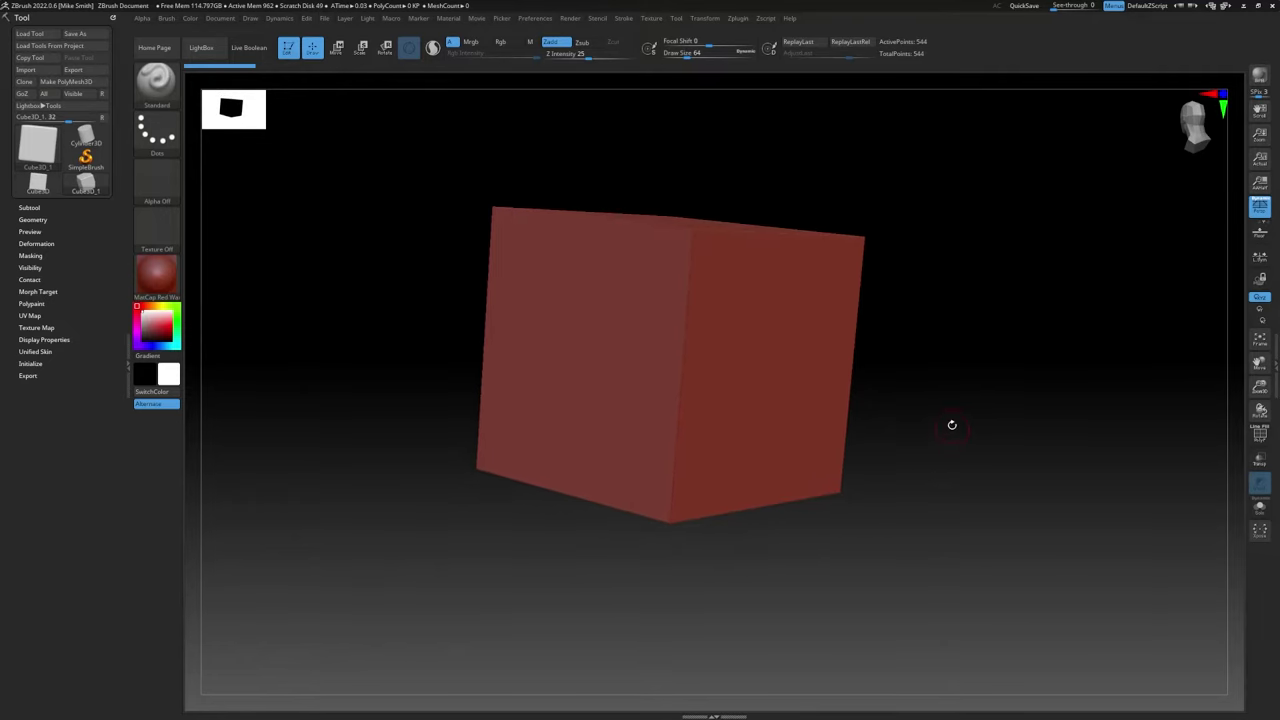
{"action": "left_click_drag", "start_coordinate": [933, 256], "coordinate": [388, 438], "text": "alt"}
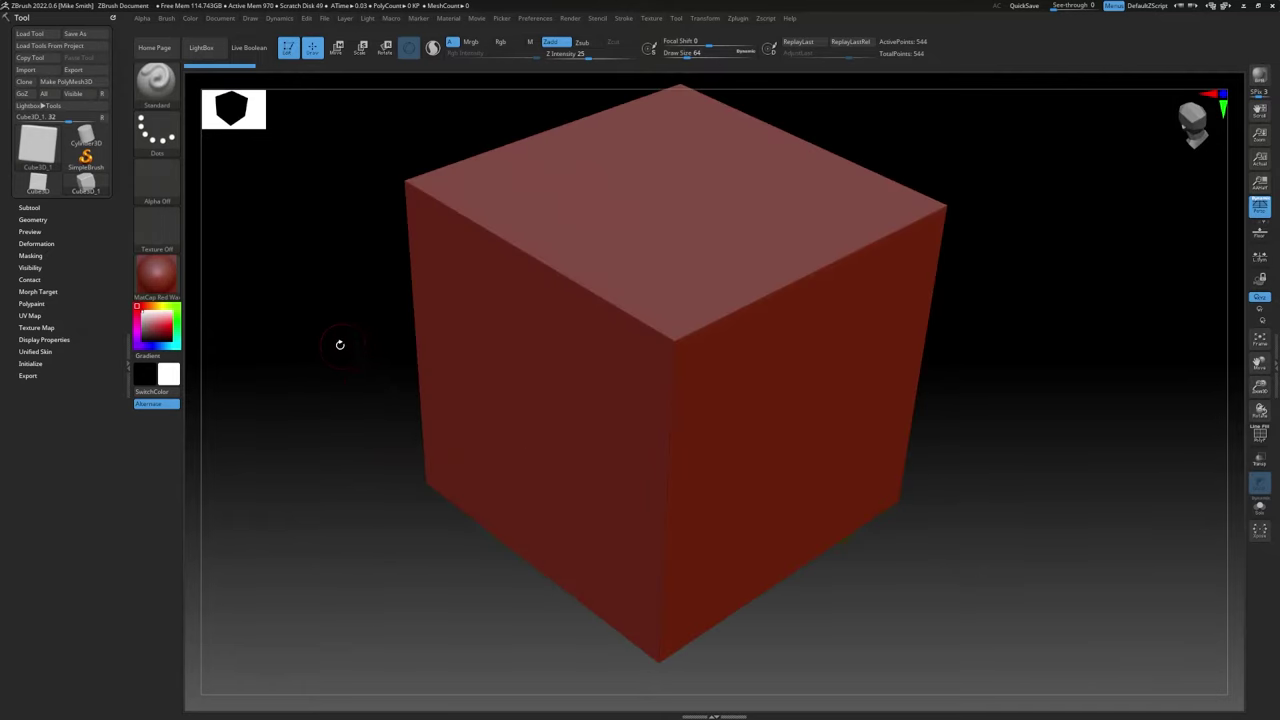
{"action": "mouse_move", "coordinate": [320, 155]}
{"action": "left_mouse_down"}
{"action": "mouse_move", "coordinate": [449, 300]}
{"action": "mouse_move", "coordinate": [994, 206]}
{"action": "mouse_move", "coordinate": [948, 279]}
{"action": "mouse_move", "coordinate": [1069, 443]}
{"action": "mouse_move", "coordinate": [857, 120]}
{"action": "mouse_move", "coordinate": [820, 100]}
{"action": "mouse_move", "coordinate": [203, 94]}
{"action": "mouse_move", "coordinate": [194, 386]}
{"action": "mouse_move", "coordinate": [222, 667]}
{"action": "left_mouse_up"}
{"action": "mouse_move", "coordinate": [582, 712]}
{"action": "left_mouse_down"}
{"action": "mouse_move", "coordinate": [1114, 654]}
{"action": "mouse_move", "coordinate": [1046, 129]}
{"action": "mouse_move", "coordinate": [1031, 83]}
{"action": "mouse_move", "coordinate": [1004, 81]}
{"action": "left_mouse_up"}
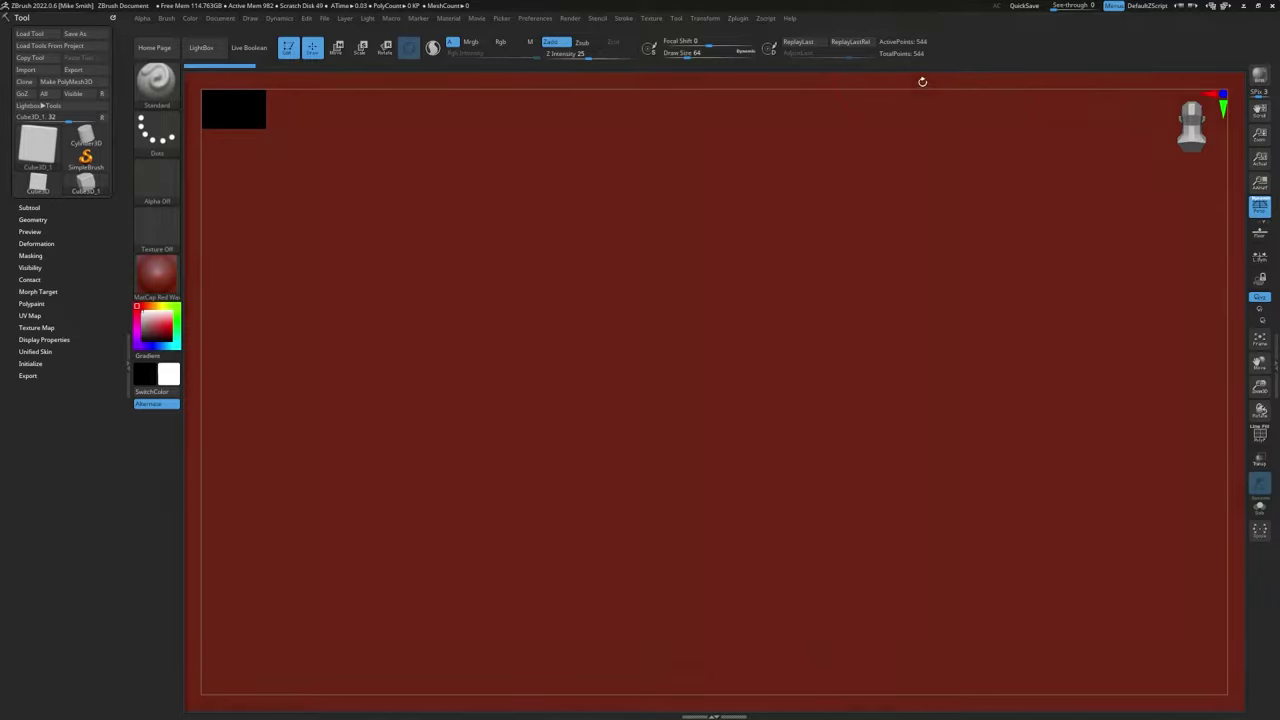
Step: Frame the whole cube and convert it into a sculptable PolyMesh3D
{"action": "left_click_drag", "start_coordinate": [922, 81], "coordinate": [613, 86]}
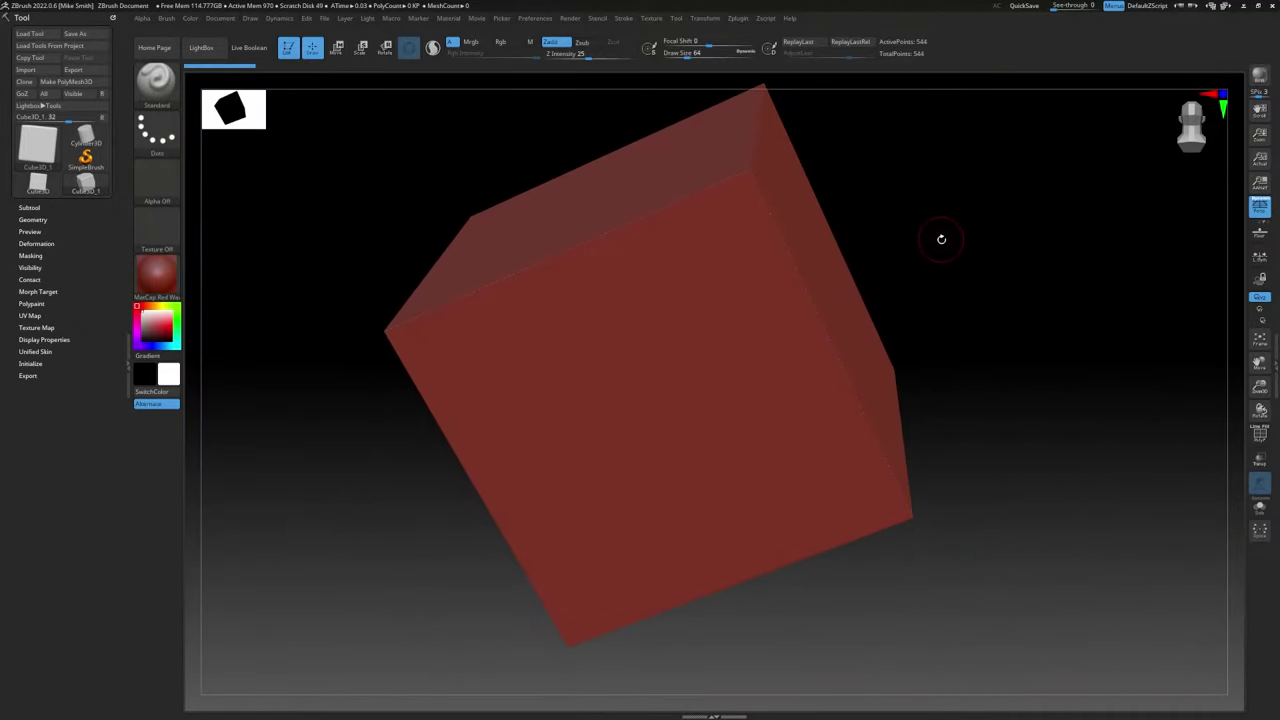
{"action": "key", "text": "f"}
{"action": "mouse_move", "coordinate": [972, 214]}
{"action": "left_mouse_down"}
{"action": "mouse_move", "coordinate": [1089, 283]}
{"action": "mouse_move", "coordinate": [1072, 293]}
{"action": "mouse_move", "coordinate": [1093, 293]}
{"action": "left_mouse_up"}
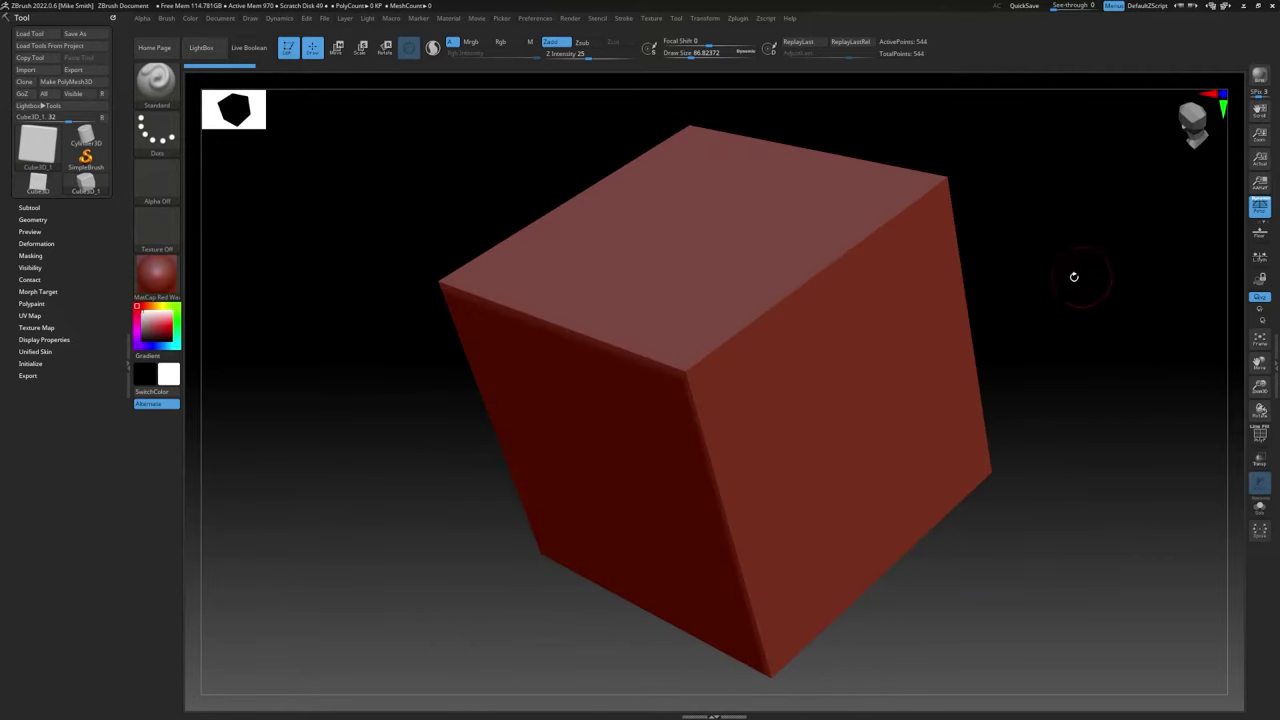
{"action": "left_click", "coordinate": [37, 145]}
{"action": "left_click", "coordinate": [76, 86]}
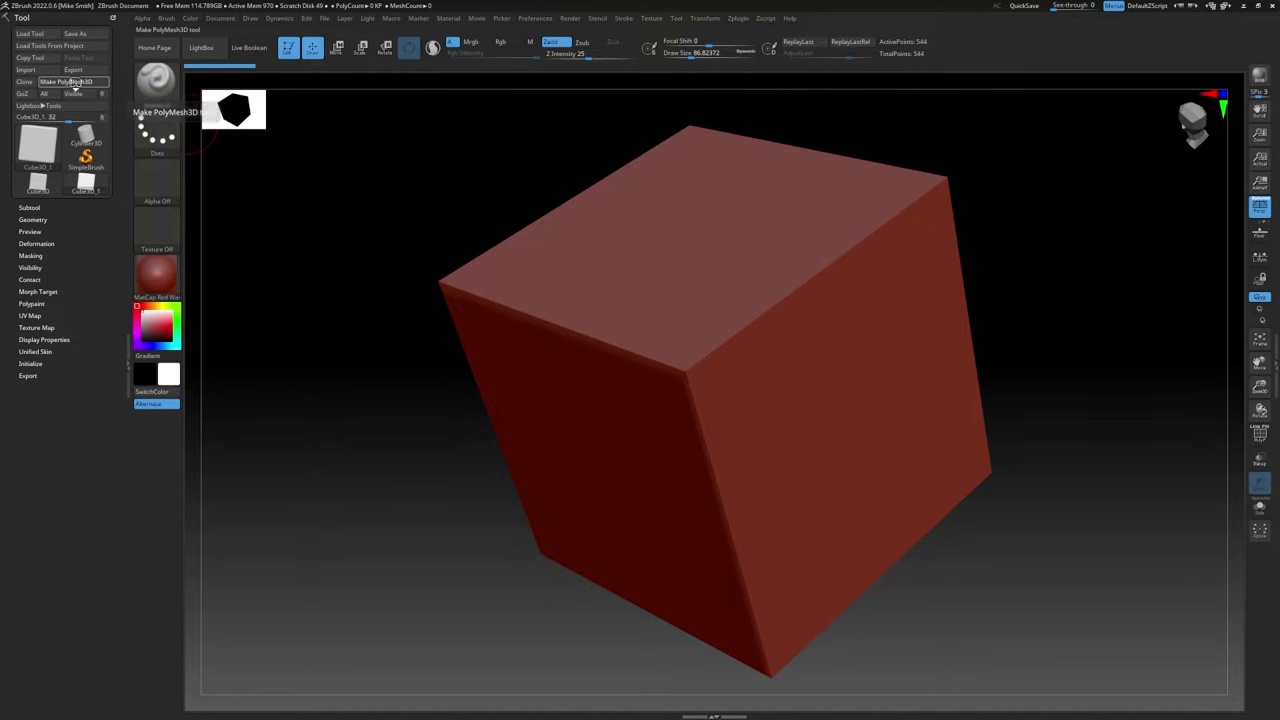
Step: Sculpt overlapping strokes along the cube's upper edge and down its front face with the Standard brush
{"action": "left_click_drag", "start_coordinate": [640, 352], "coordinate": [690, 395]}
{"action": "mouse_move", "coordinate": [720, 345]}
{"action": "left_mouse_down"}
{"action": "mouse_move", "coordinate": [680, 300]}
{"action": "mouse_move", "coordinate": [610, 330]}
{"action": "left_mouse_up"}
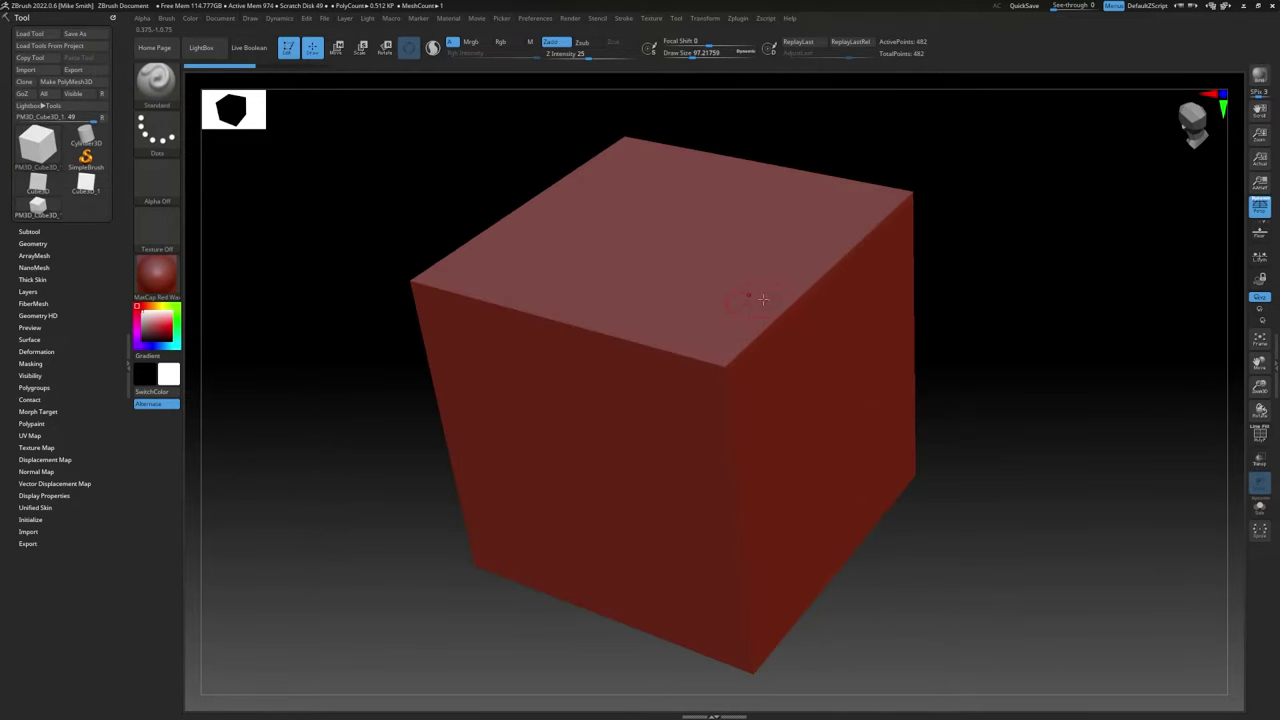
{"action": "mouse_move", "coordinate": [775, 307]}
{"action": "left_mouse_down"}
{"action": "mouse_move", "coordinate": [700, 400]}
{"action": "mouse_move", "coordinate": [665, 420]}
{"action": "mouse_move", "coordinate": [600, 400]}
{"action": "mouse_move", "coordinate": [545, 273]}
{"action": "mouse_move", "coordinate": [470, 295]}
{"action": "mouse_move", "coordinate": [435, 330]}
{"action": "left_mouse_up"}
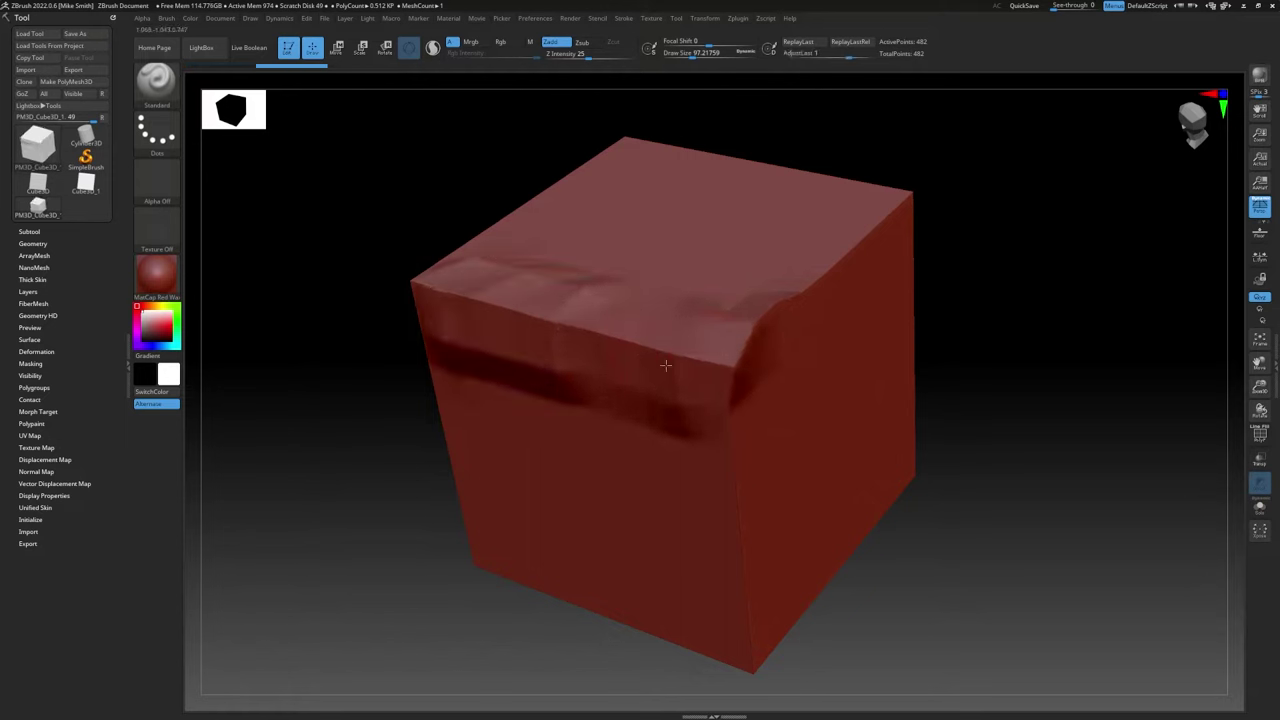
{"action": "mouse_move", "coordinate": [690, 354]}
{"action": "left_mouse_down"}
{"action": "mouse_move", "coordinate": [537, 400]}
{"action": "mouse_move", "coordinate": [636, 540]}
{"action": "mouse_move", "coordinate": [600, 345]}
{"action": "mouse_move", "coordinate": [701, 339]}
{"action": "mouse_move", "coordinate": [480, 315]}
{"action": "mouse_move", "coordinate": [429, 352]}
{"action": "left_mouse_up"}
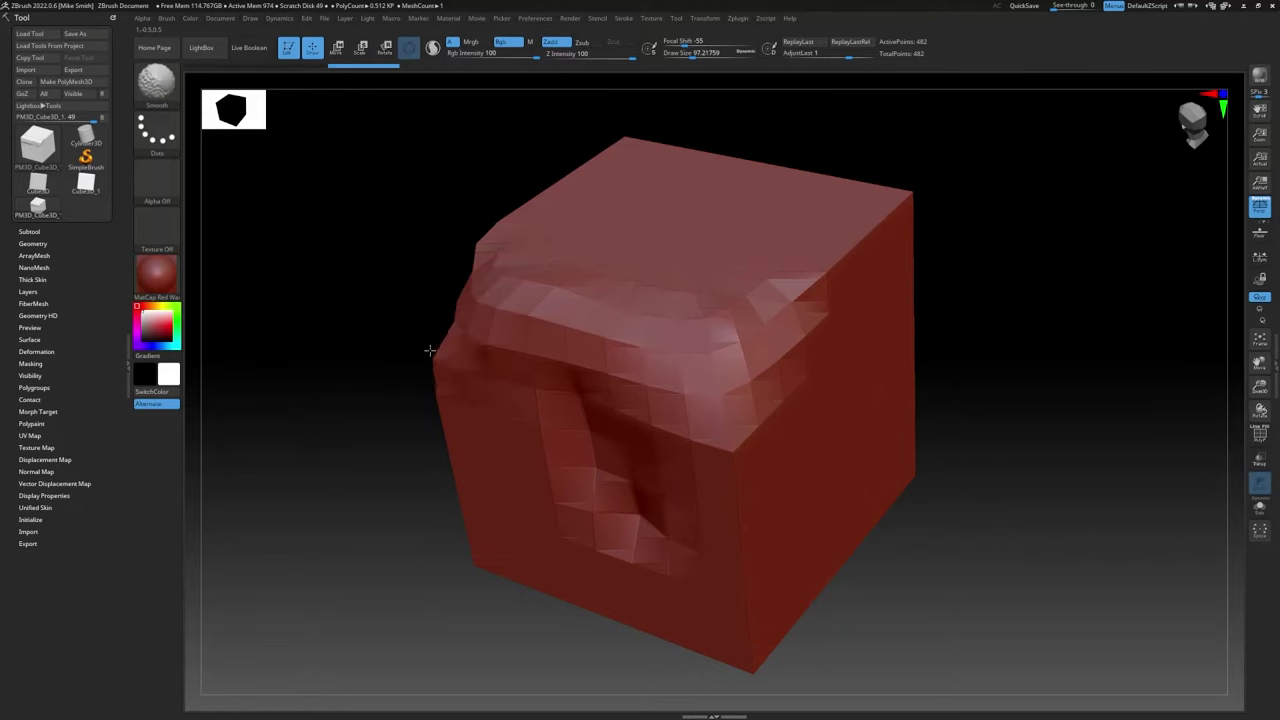
Step: Smooth the sculpted strokes around the cube's upper corner and along the adjoining top edge
{"action": "left_click_drag", "start_coordinate": [345, 545], "coordinate": [471, 463]}
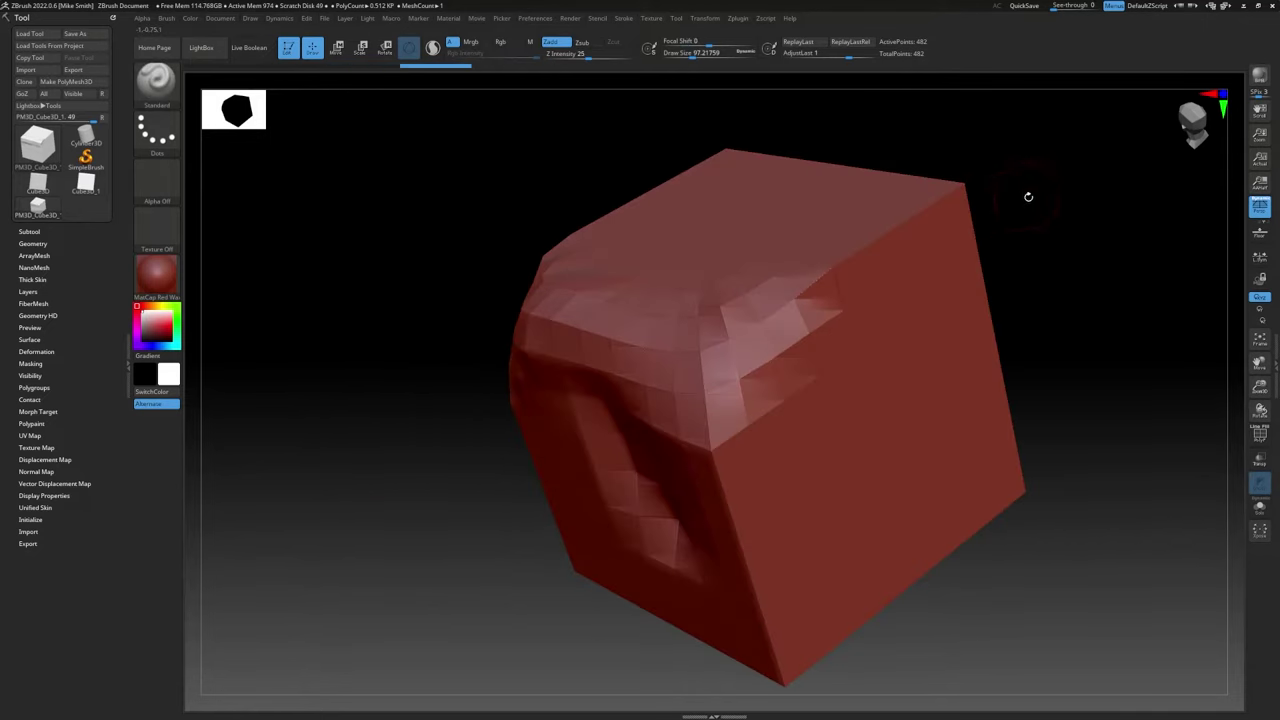
{"action": "left_click_drag", "start_coordinate": [1028, 197], "coordinate": [1000, 225]}
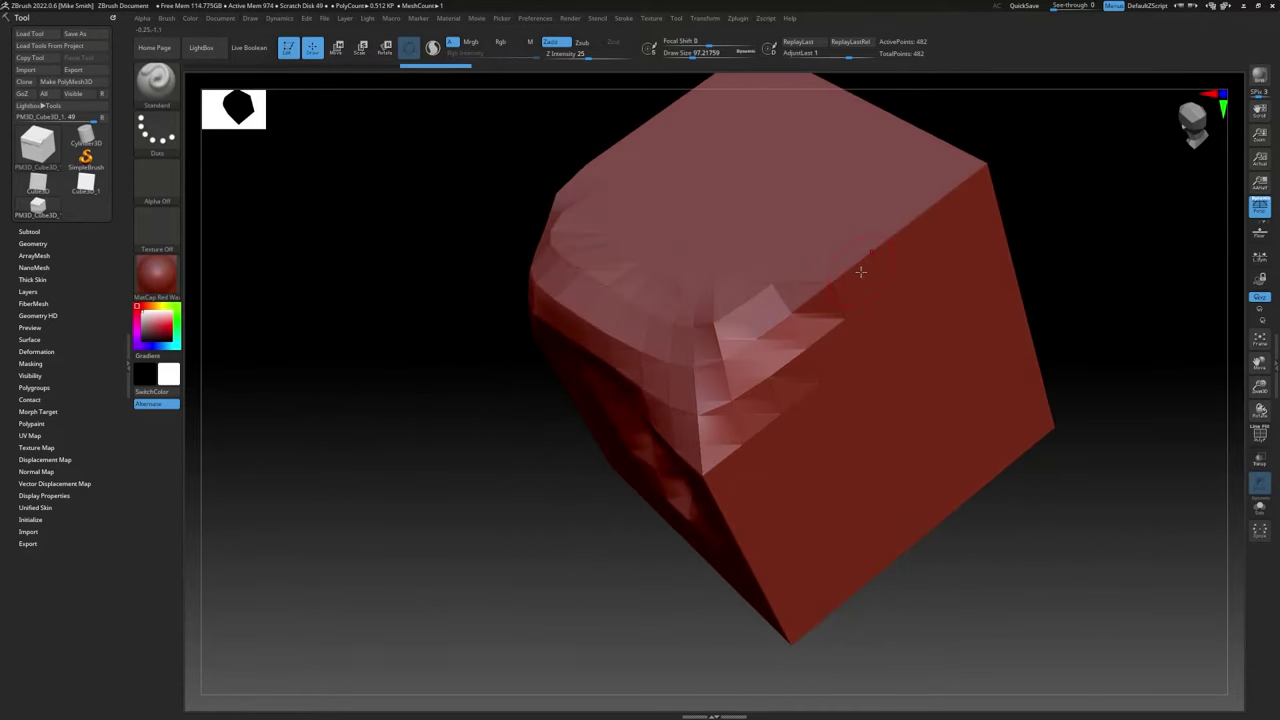
{"action": "key", "text": "shift"}
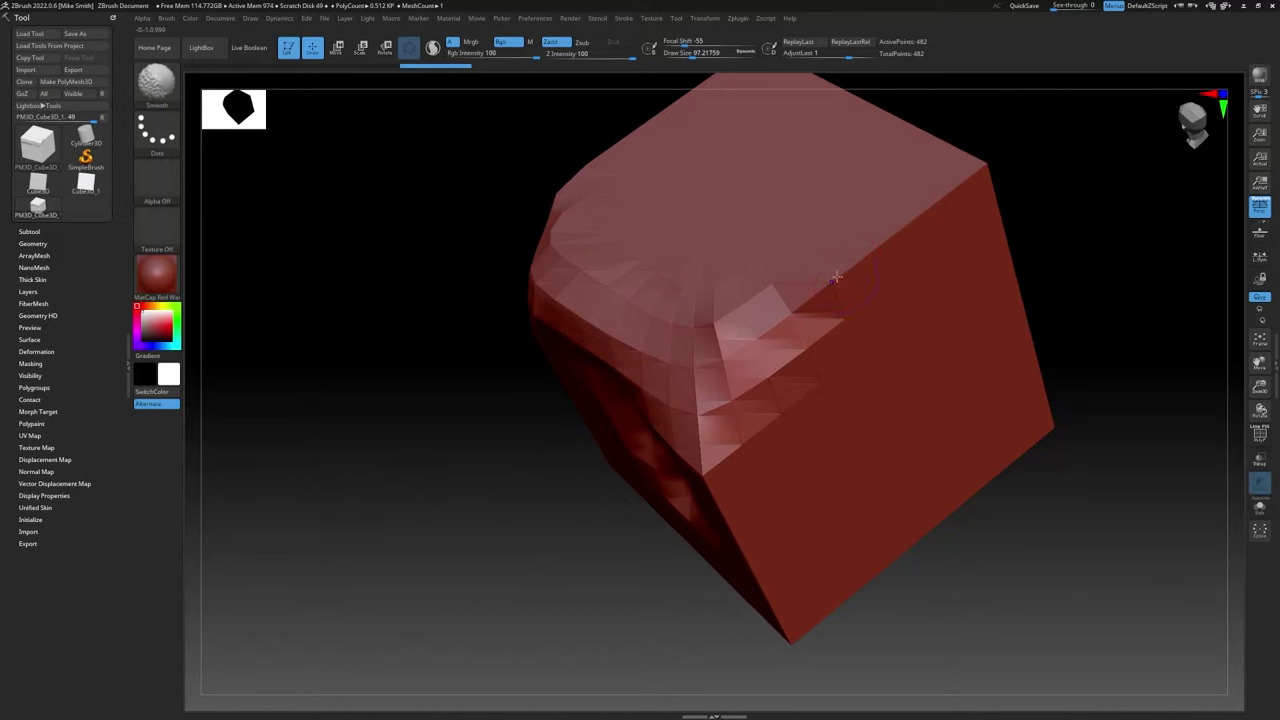
{"action": "mouse_move", "coordinate": [821, 292]}
{"action": "left_mouse_down", "text": "shift"}
{"action": "mouse_move", "coordinate": [940, 215]}
{"action": "mouse_move", "coordinate": [780, 330]}
{"action": "left_mouse_up", "text": "shift"}
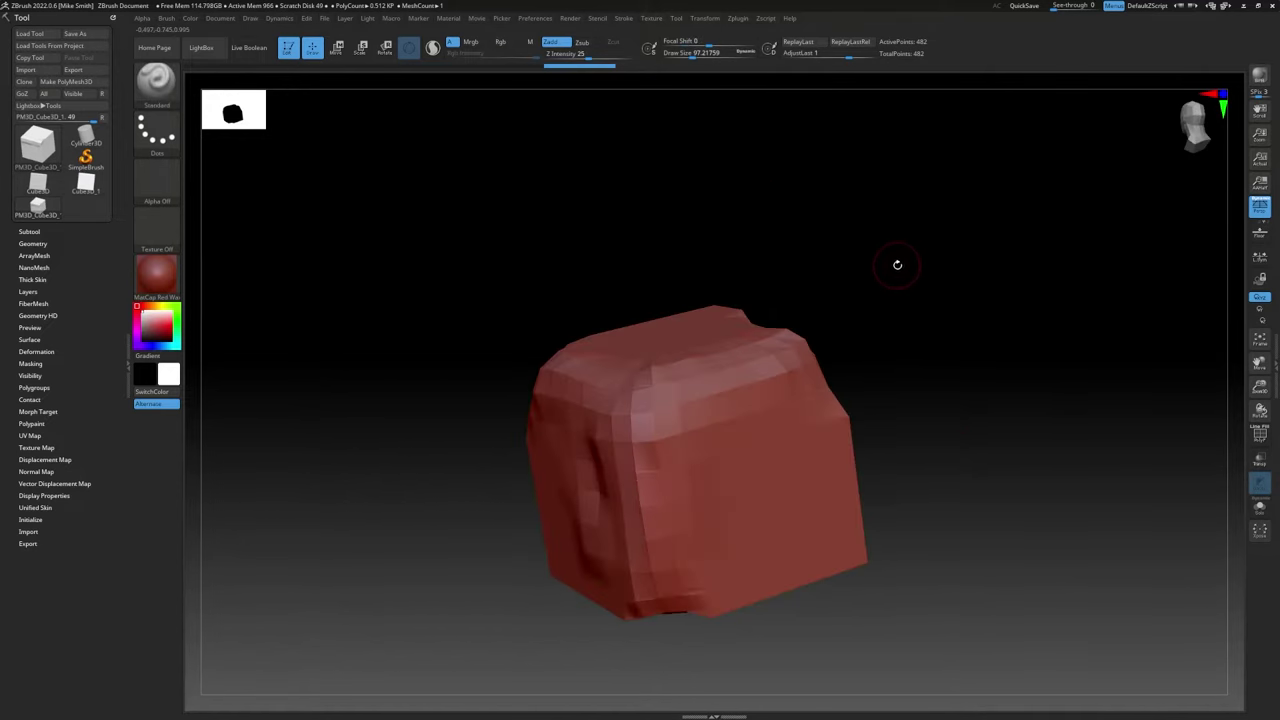
Step: Subdivide the sculpted cube once, to subdivision level 2
{"action": "left_click_drag", "start_coordinate": [894, 263], "coordinate": [886, 263]}
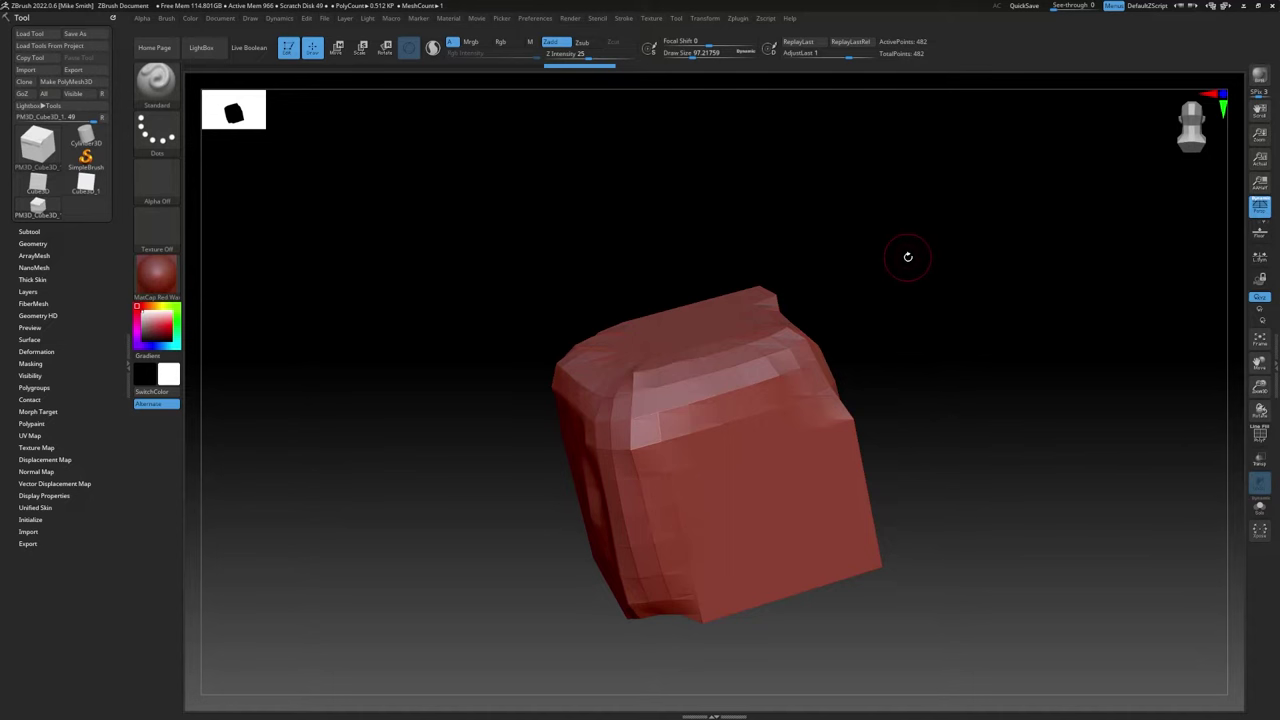
{"action": "left_click_drag", "start_coordinate": [908, 257], "coordinate": [926, 244]}
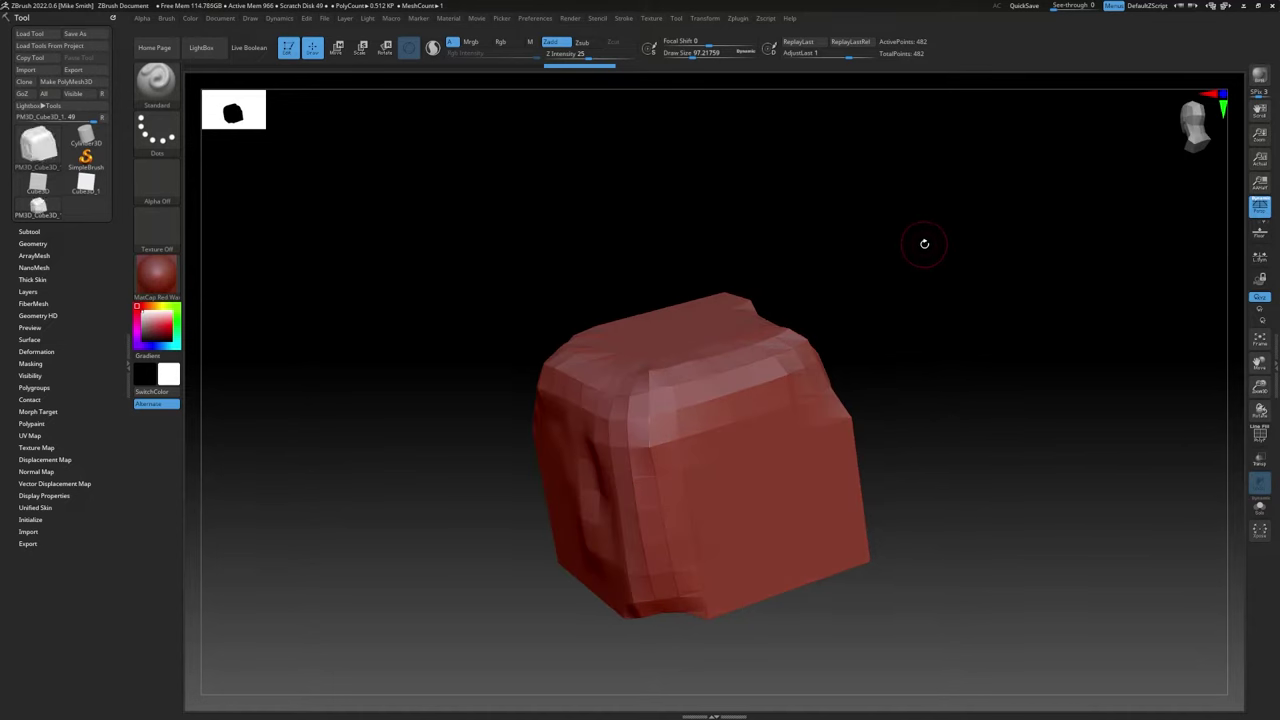
{"action": "left_click_drag", "start_coordinate": [914, 234], "coordinate": [593, 216]}
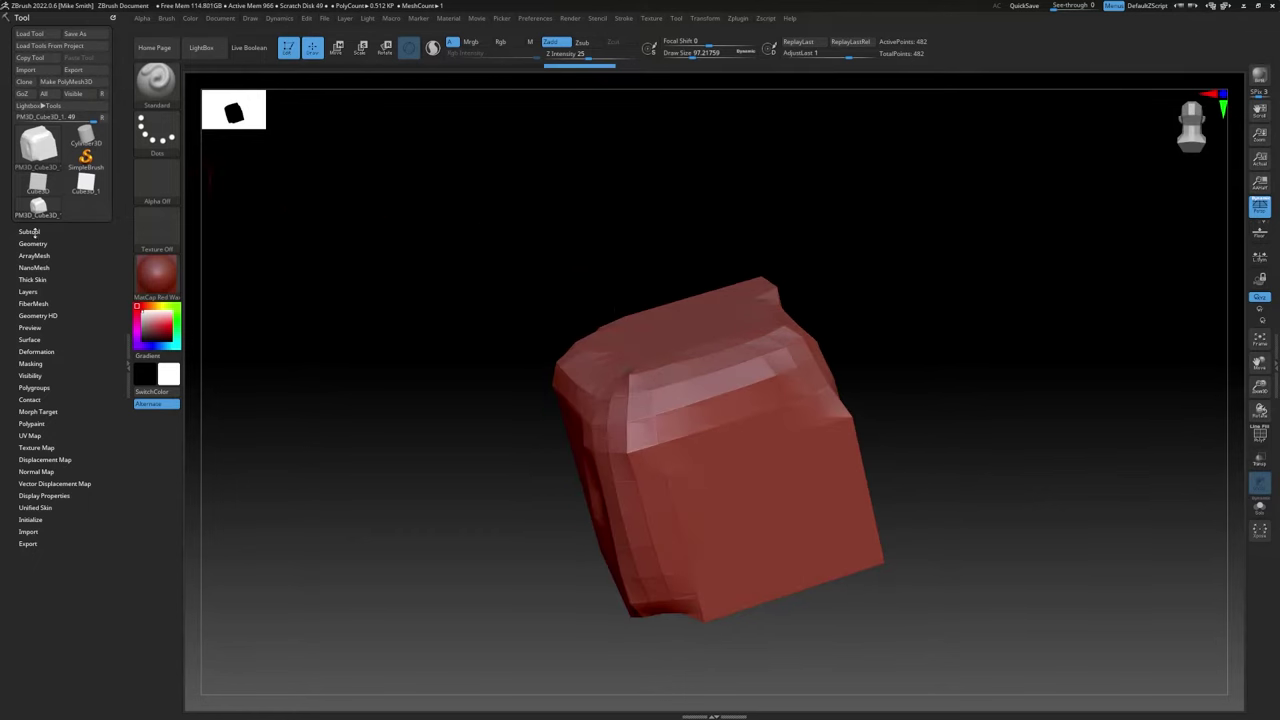
{"action": "left_click", "coordinate": [30, 243]}
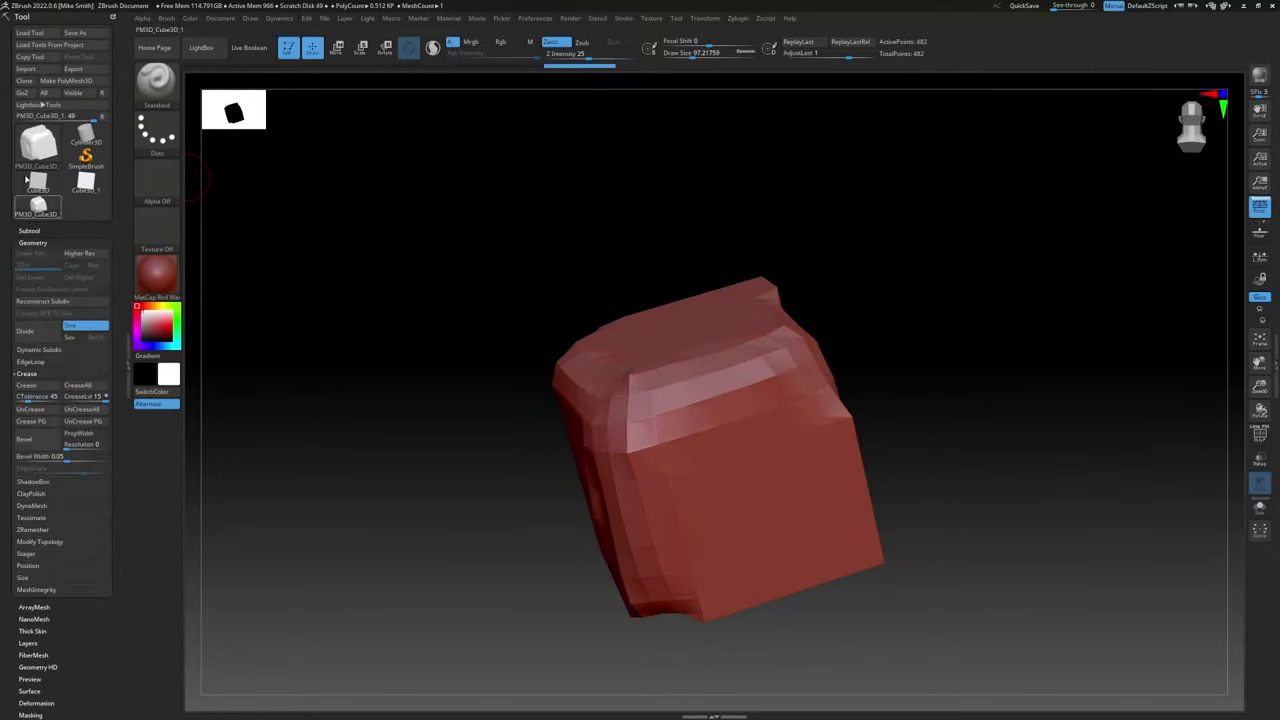
{"action": "left_click", "coordinate": [38, 331]}
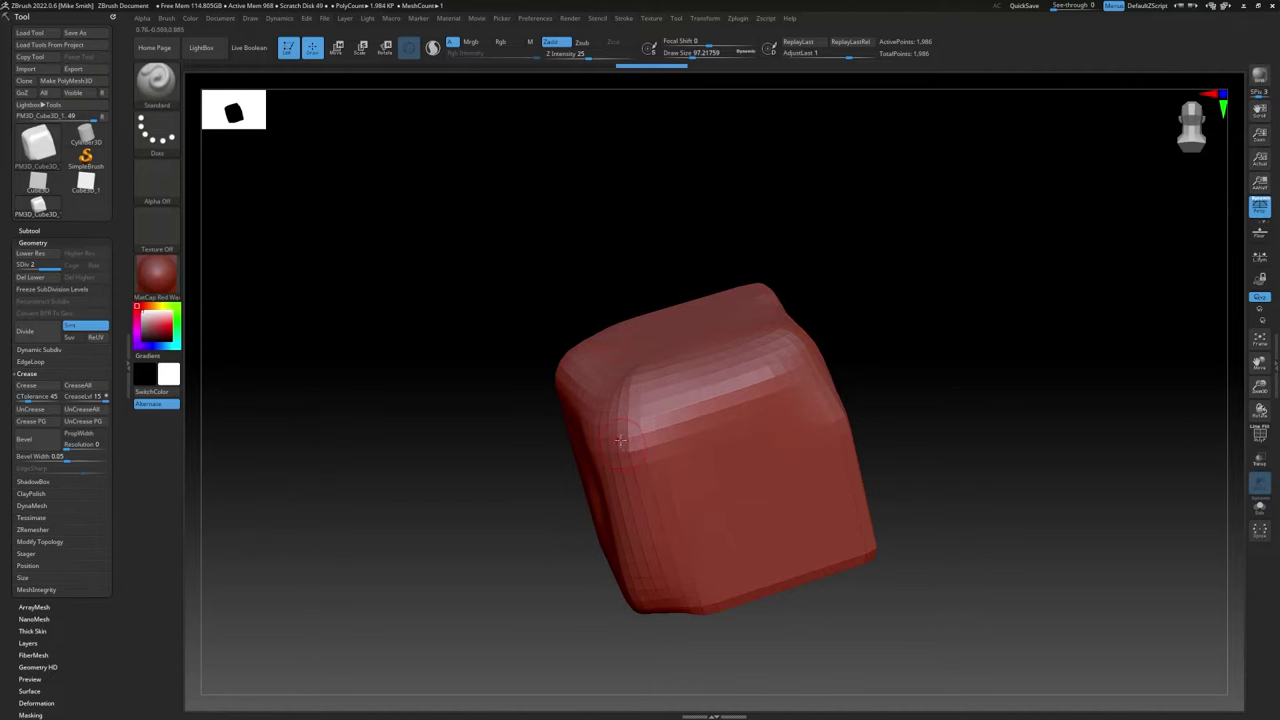
Step: Sculpt bumps on the cube's front face while dividing the mesh twice more, up to subdivision level 4
{"action": "mouse_move", "coordinate": [620, 440]}
{"action": "left_mouse_down"}
{"action": "mouse_move", "coordinate": [656, 440]}
{"action": "mouse_move", "coordinate": [657, 490]}
{"action": "mouse_move", "coordinate": [708, 470]}
{"action": "mouse_move", "coordinate": [617, 415]}
{"action": "left_mouse_up"}
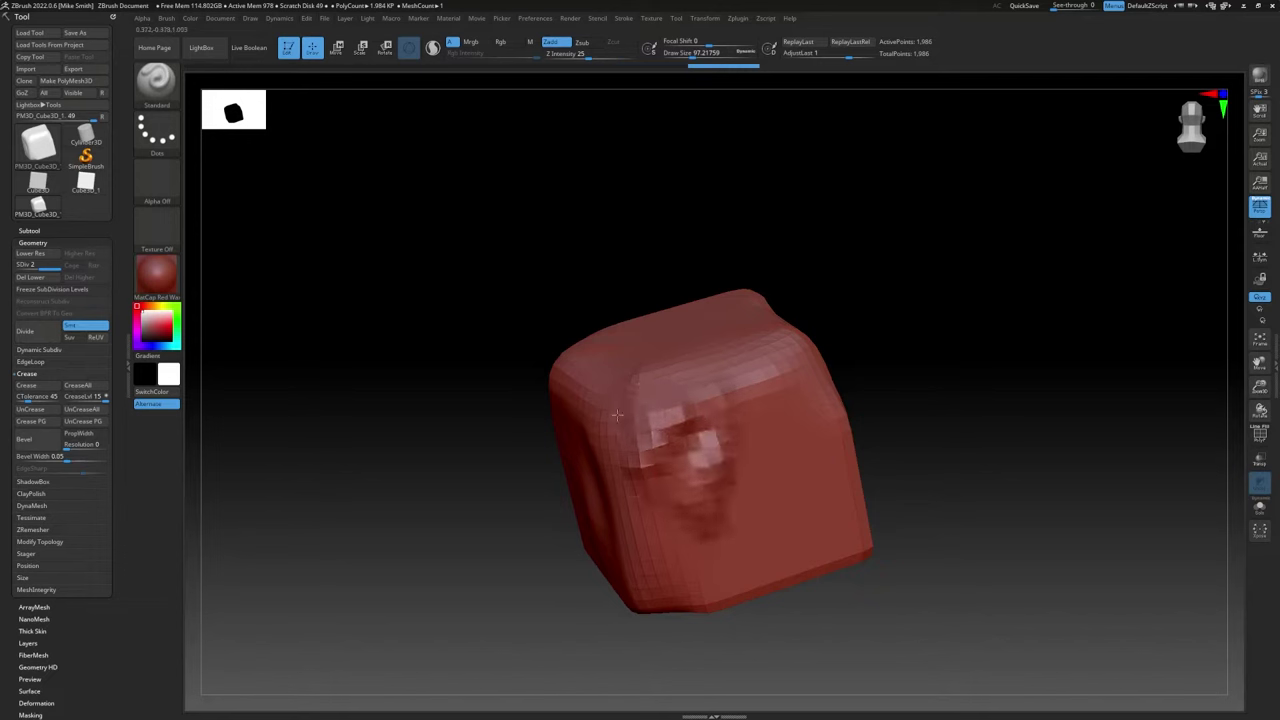
{"action": "left_click", "coordinate": [34, 332]}
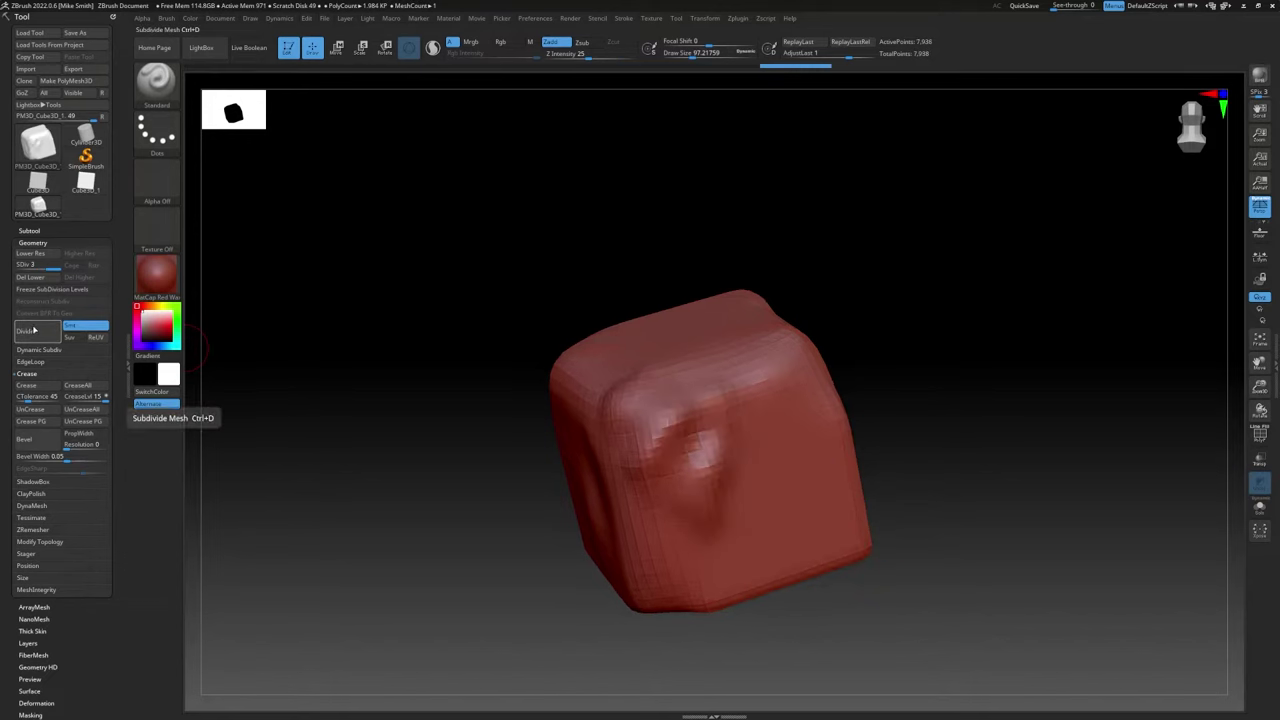
{"action": "left_click", "coordinate": [34, 332]}
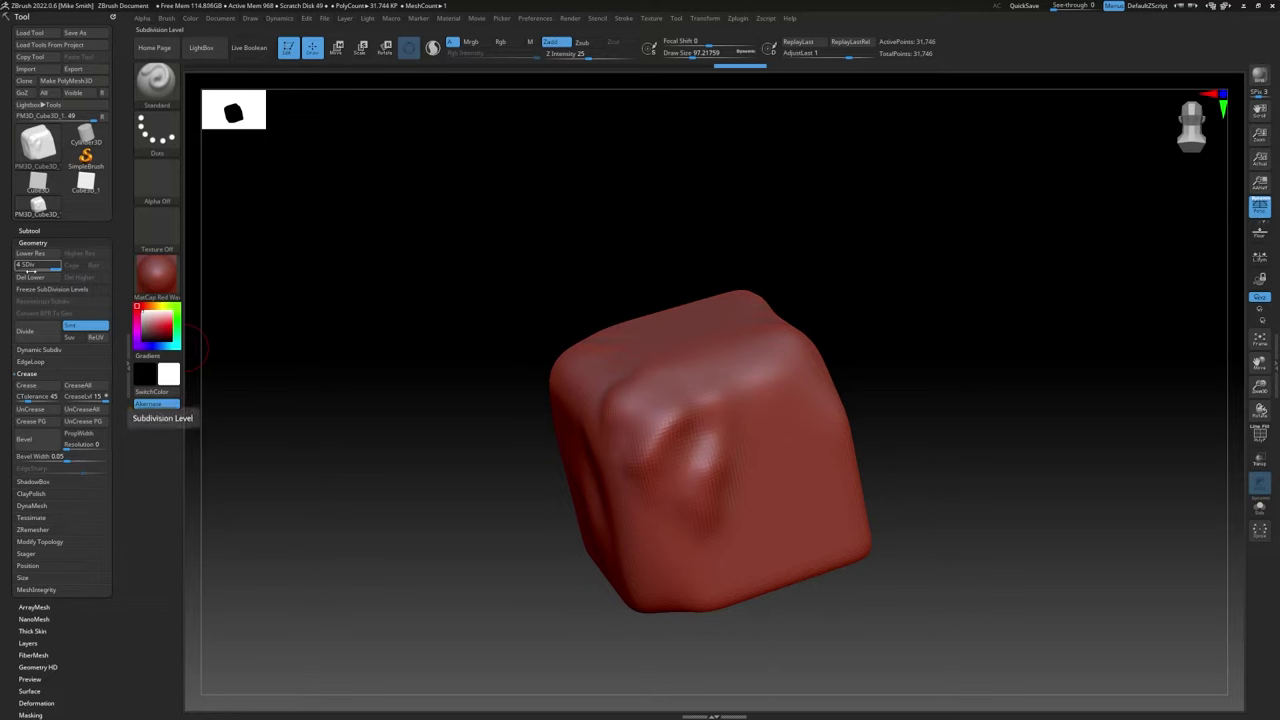
{"action": "mouse_move", "coordinate": [650, 441]}
{"action": "left_mouse_down"}
{"action": "mouse_move", "coordinate": [672, 422]}
{"action": "mouse_move", "coordinate": [726, 515]}
{"action": "mouse_move", "coordinate": [635, 565]}
{"action": "mouse_move", "coordinate": [753, 590]}
{"action": "left_mouse_up"}
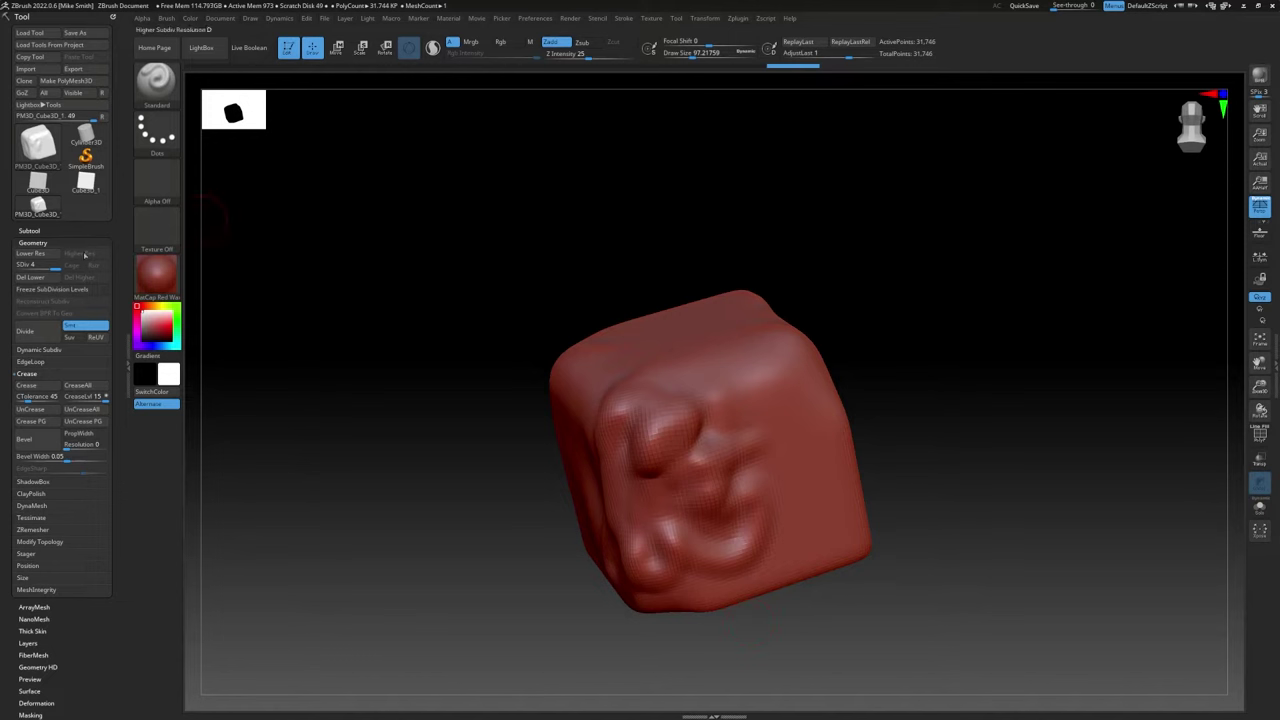
Step: Compare the sculpt's detail by lowering the subdivision level to 1 and returning it to 4
{"action": "left_click", "coordinate": [28, 264]}
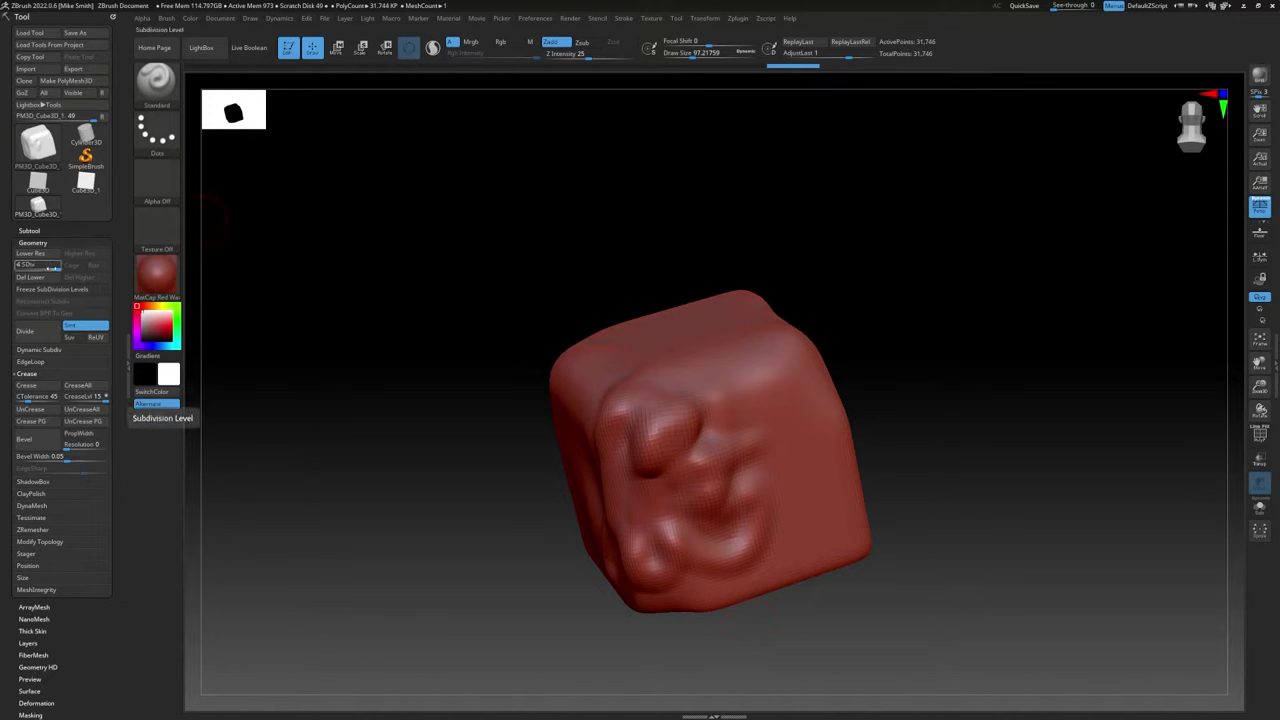
{"action": "left_click_drag", "start_coordinate": [51, 268], "coordinate": [45, 268]}
{"action": "key", "text": "Return"}
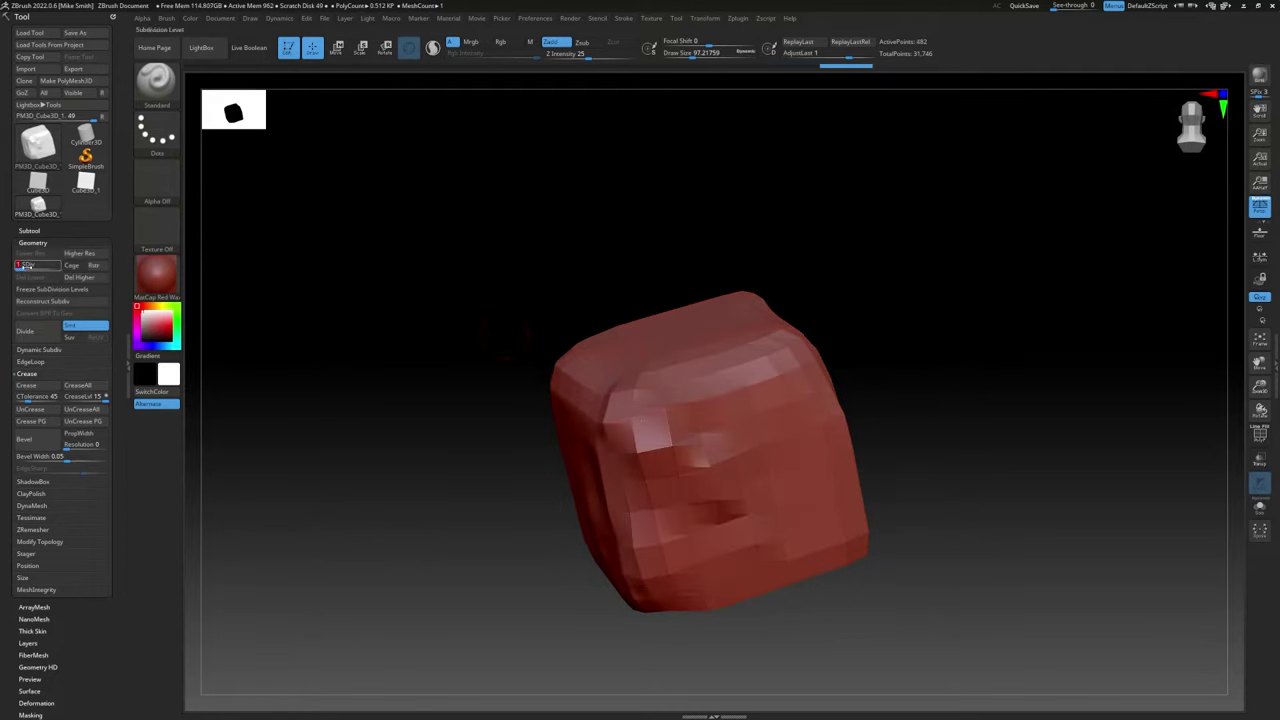
{"action": "left_click", "coordinate": [58, 270]}
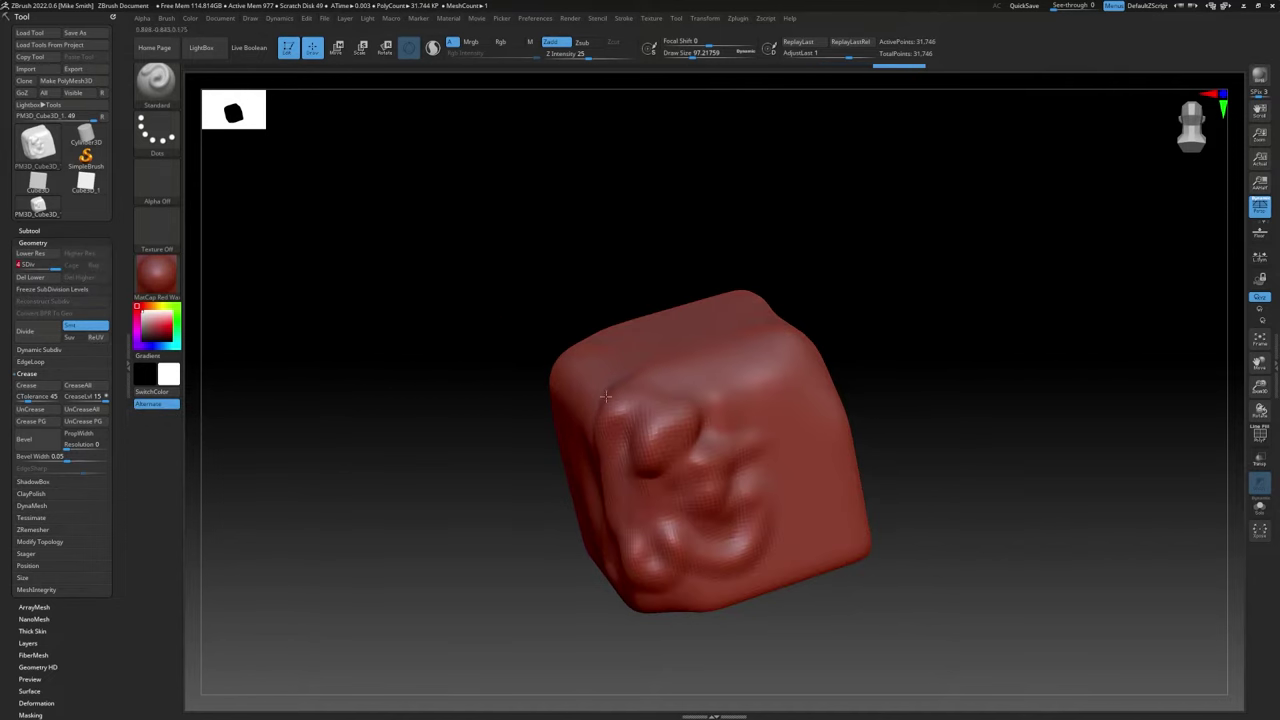
Step: Sculpt more bumps across the cube's adjoining faces at subdivision level 5 and view them from other angles
{"action": "key", "text": "shift"}
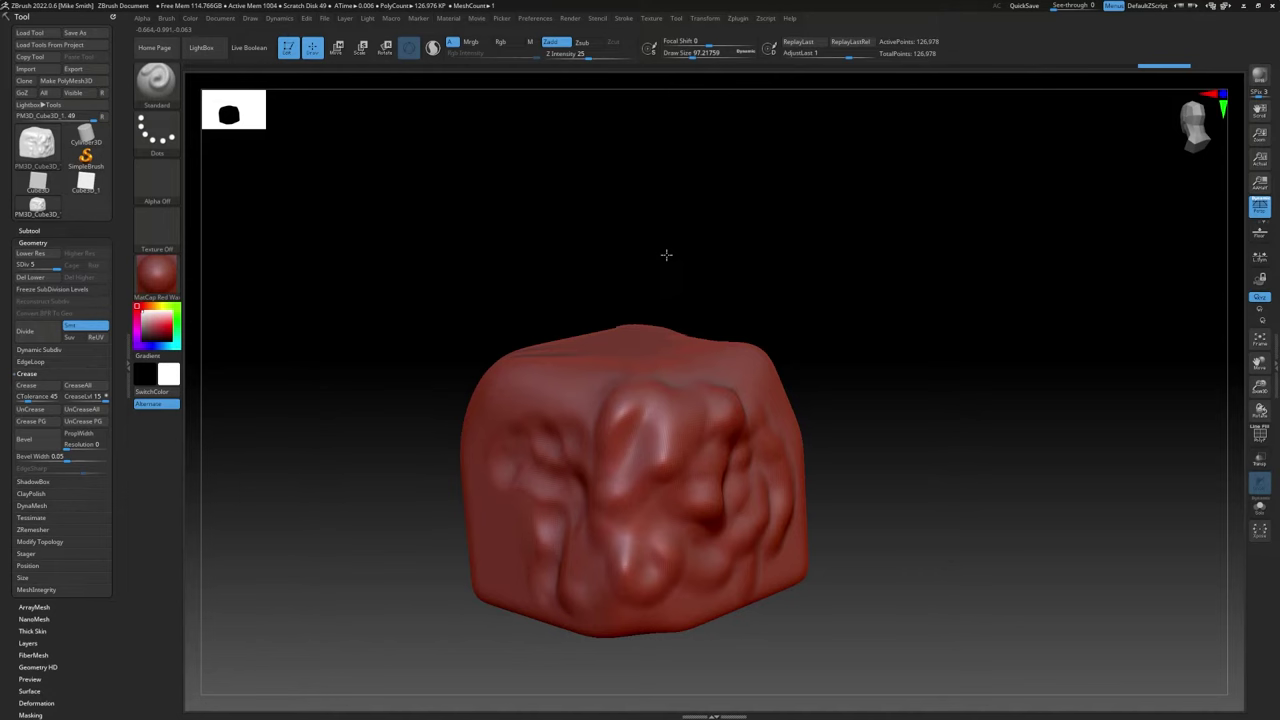
{"action": "key", "text": "ctrl+z"}
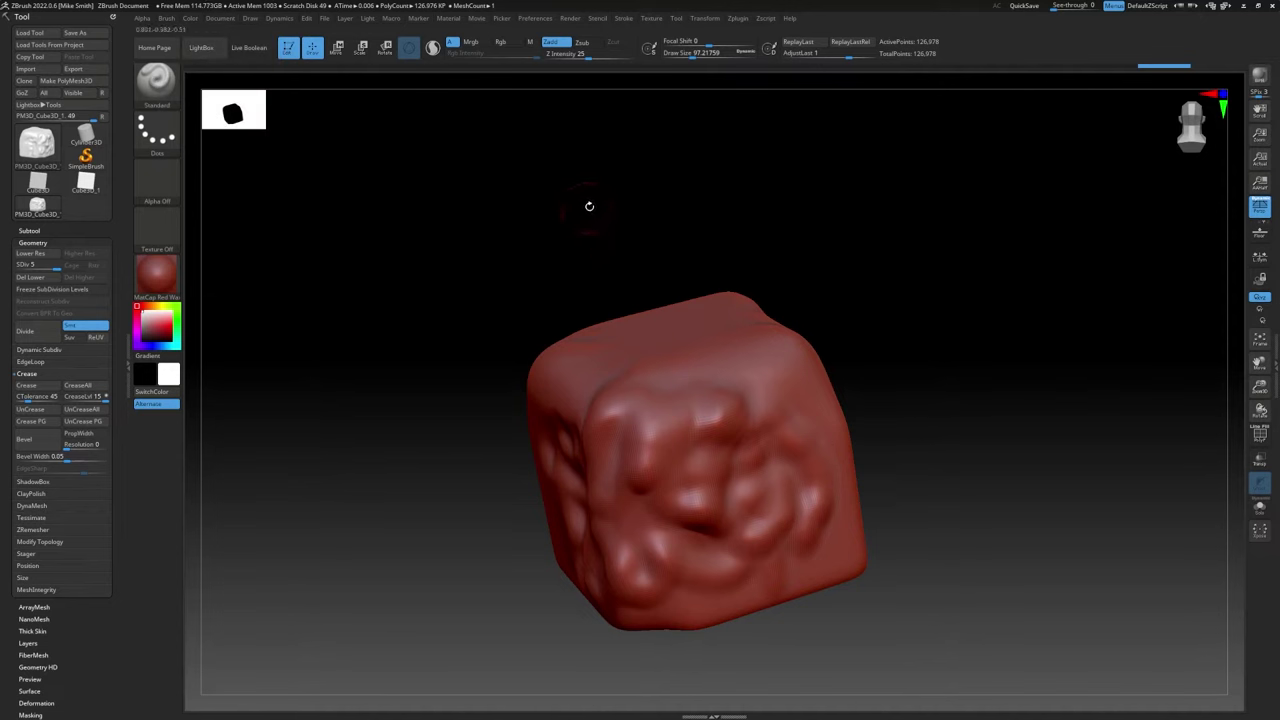
{"action": "mouse_move", "coordinate": [603, 240]}
{"action": "left_mouse_down"}
{"action": "mouse_move", "coordinate": [569, 251]}
{"action": "mouse_move", "coordinate": [578, 317]}
{"action": "left_mouse_up"}
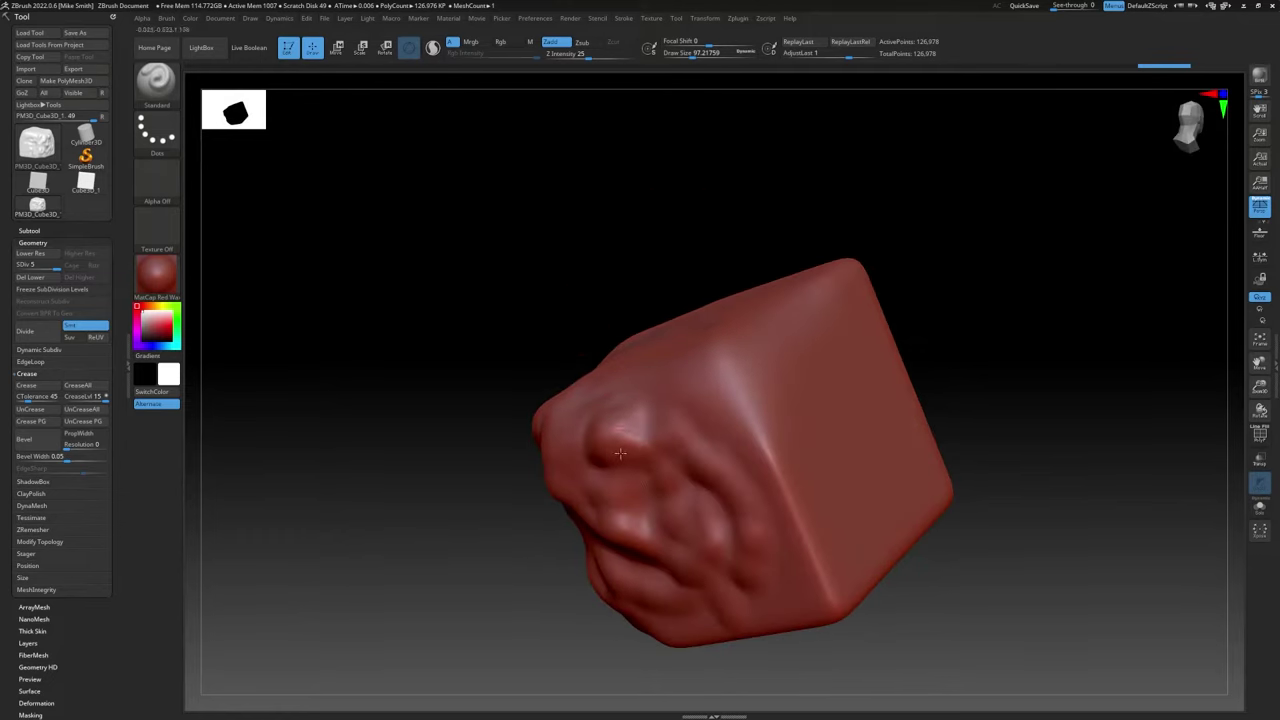
Step: Flatten several of the sculpted bumps on the cube with the Flatten brush
{"action": "left_click", "coordinate": [155, 80]}
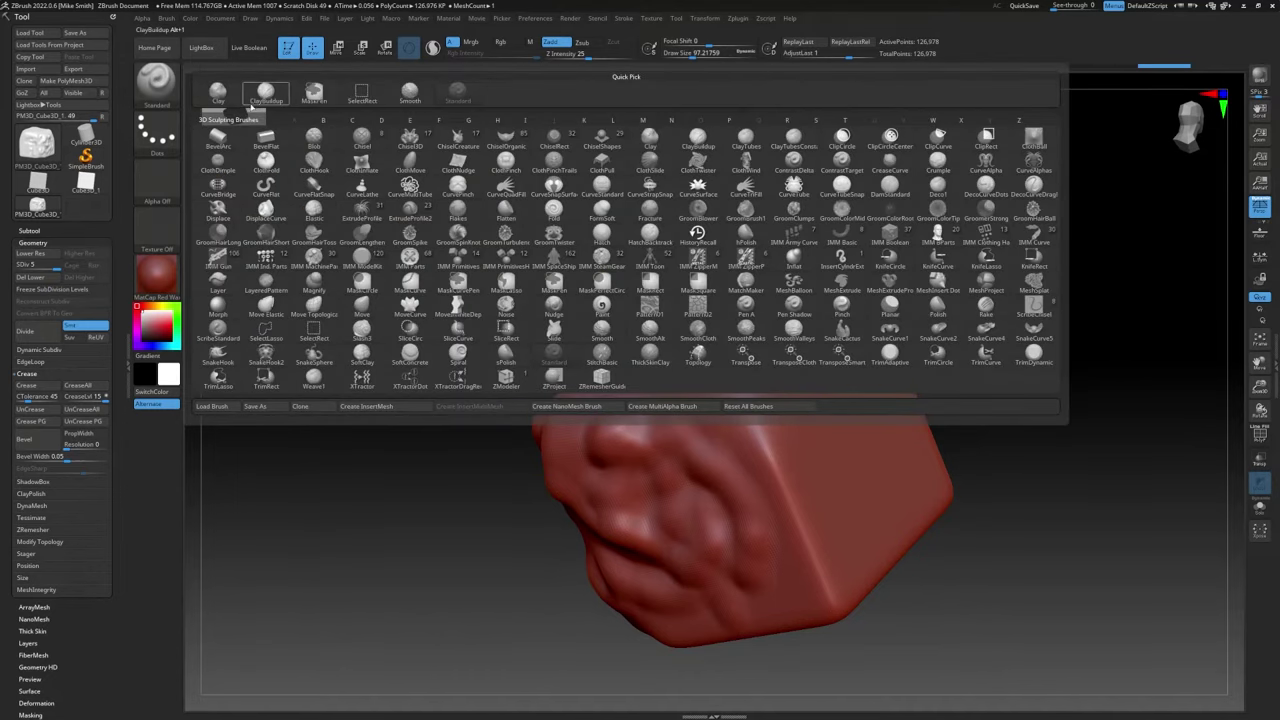
{"action": "left_click", "coordinate": [265, 92]}
{"action": "left_click", "coordinate": [172, 82]}
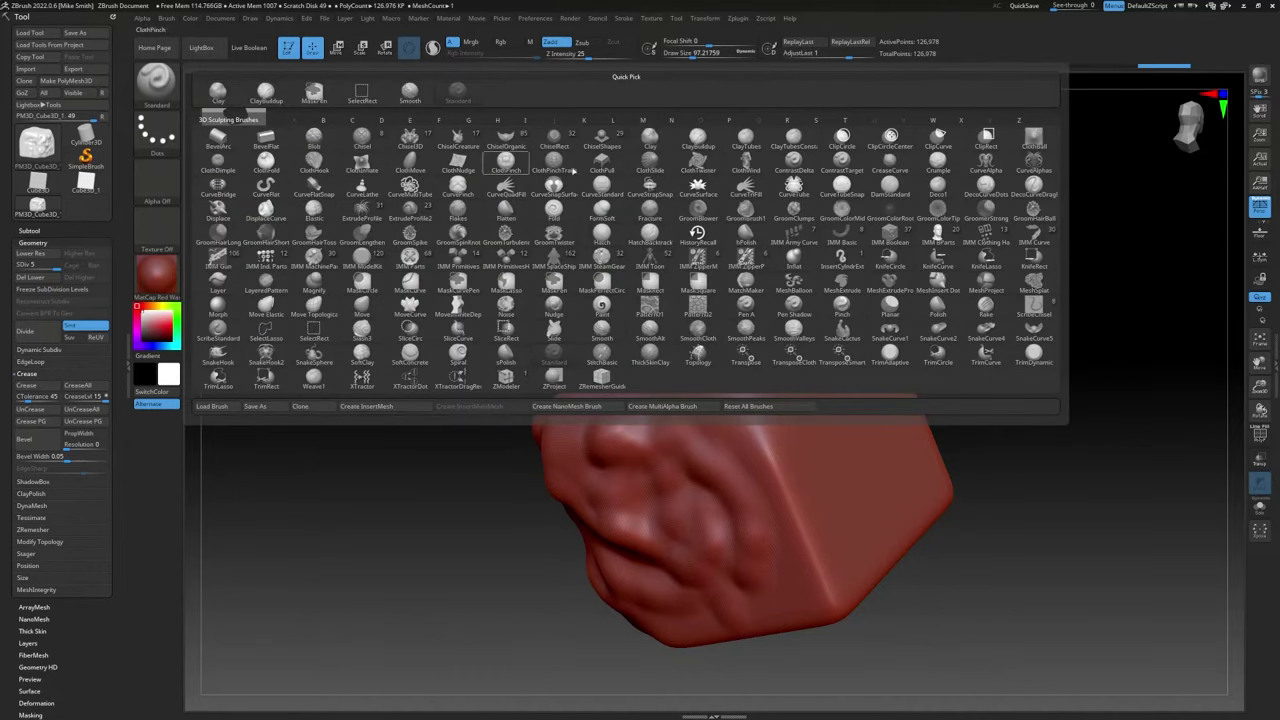
{"action": "mouse_move", "coordinate": [746, 306]}
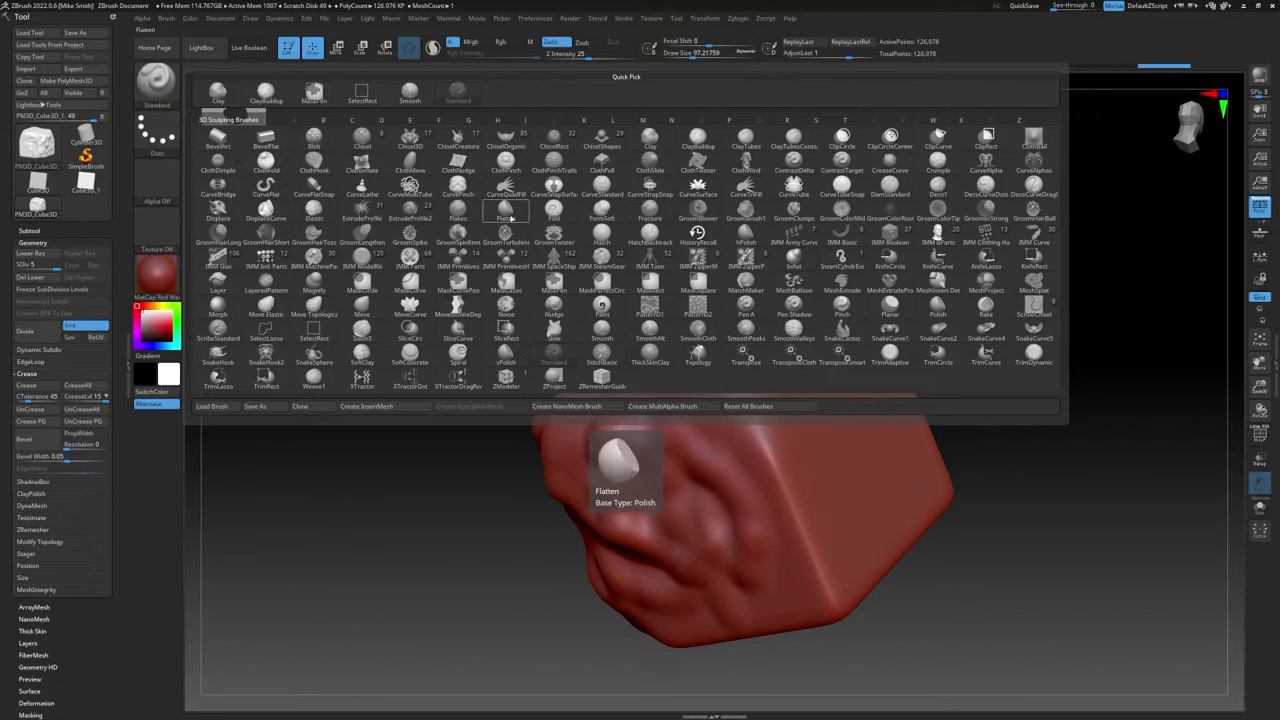
{"action": "left_click", "coordinate": [505, 213]}
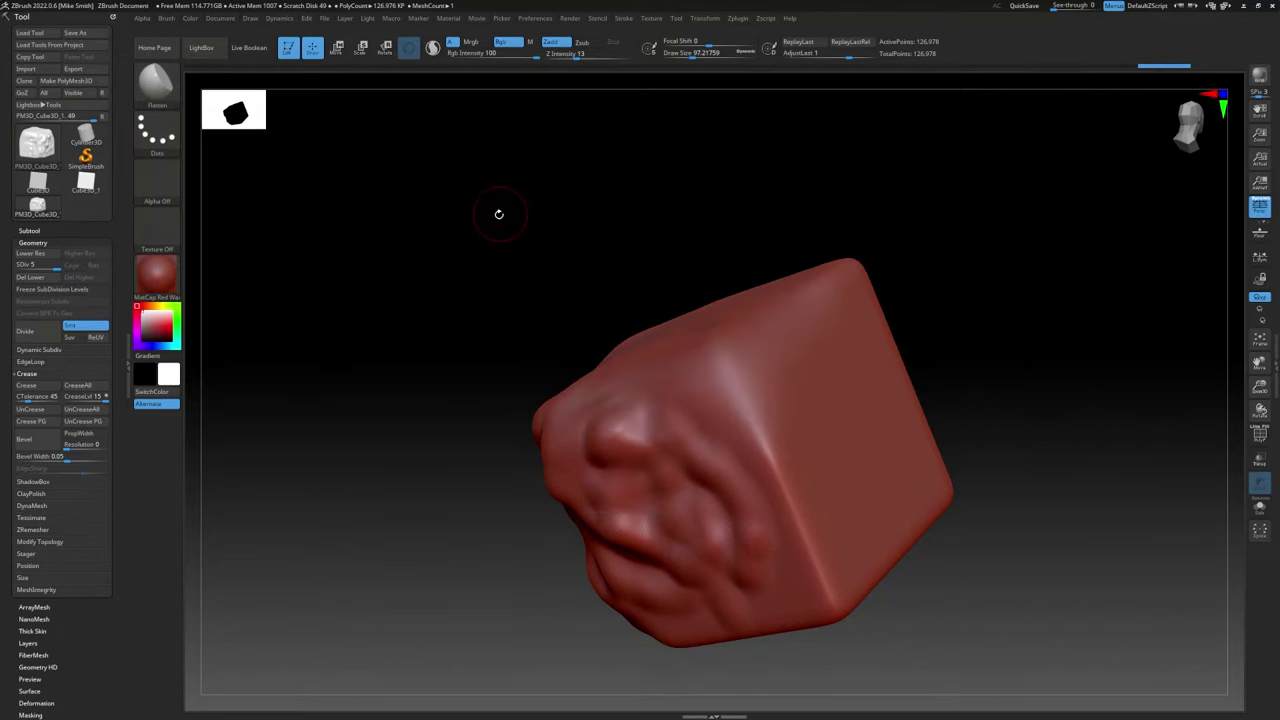
{"action": "left_click_drag", "start_coordinate": [500, 214], "coordinate": [774, 422]}
{"action": "left_click_drag", "start_coordinate": [586, 512], "coordinate": [575, 535]}
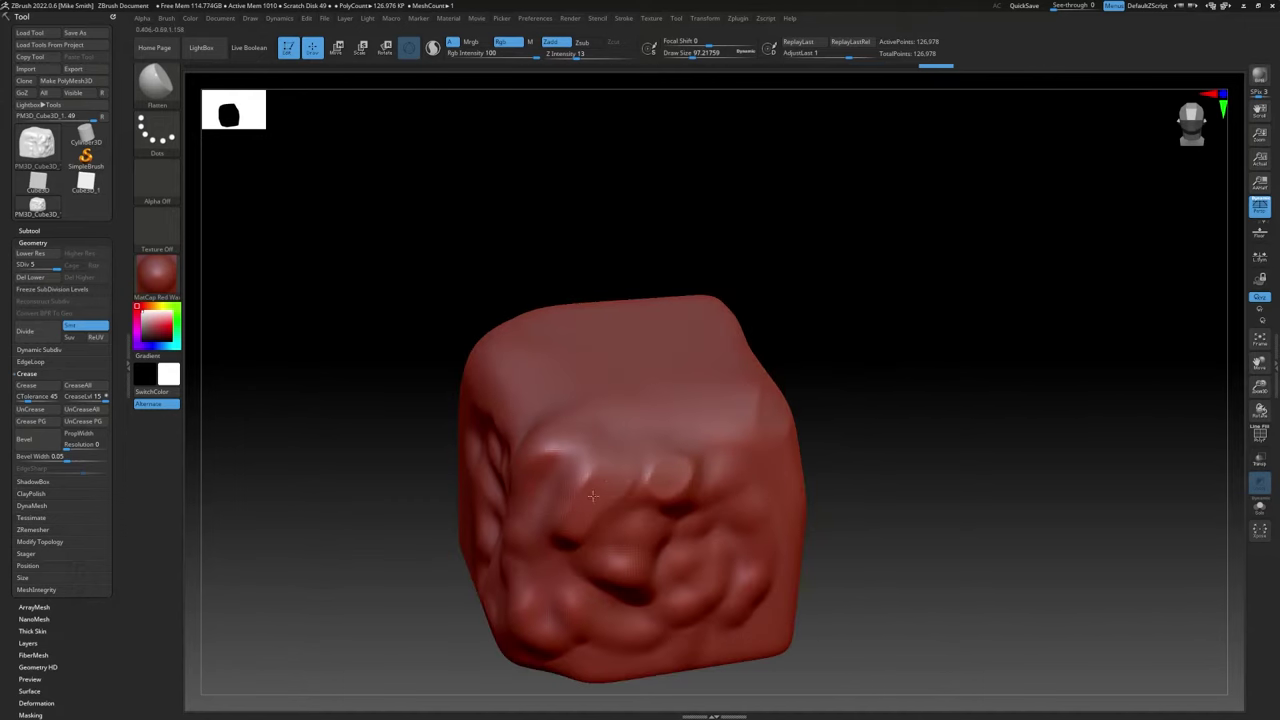
{"action": "left_click_drag", "start_coordinate": [921, 367], "coordinate": [771, 389]}
{"action": "left_click_drag", "start_coordinate": [649, 548], "coordinate": [625, 590]}
{"action": "left_click_drag", "start_coordinate": [440, 530], "coordinate": [557, 552]}
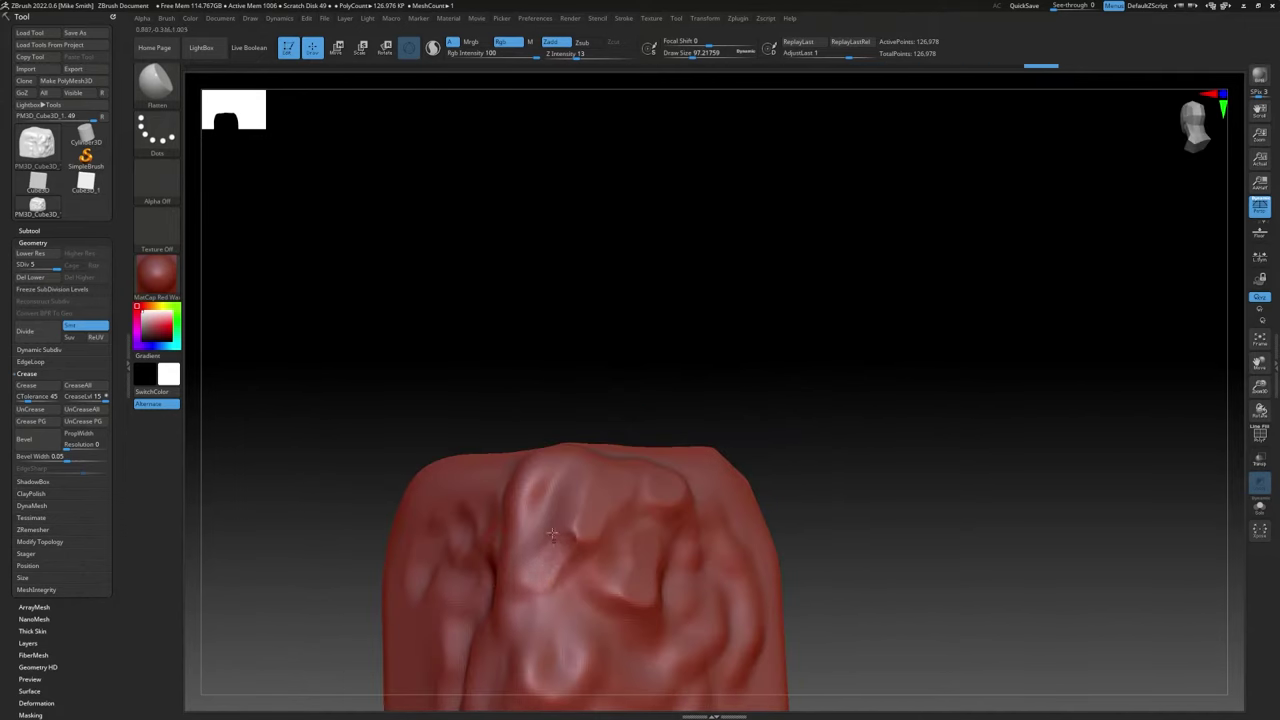
Step: Add rough clay strokes beside the bumps, near the cube's upper edge, with the ClayBuildup brush
{"action": "left_click", "coordinate": [156, 82]}
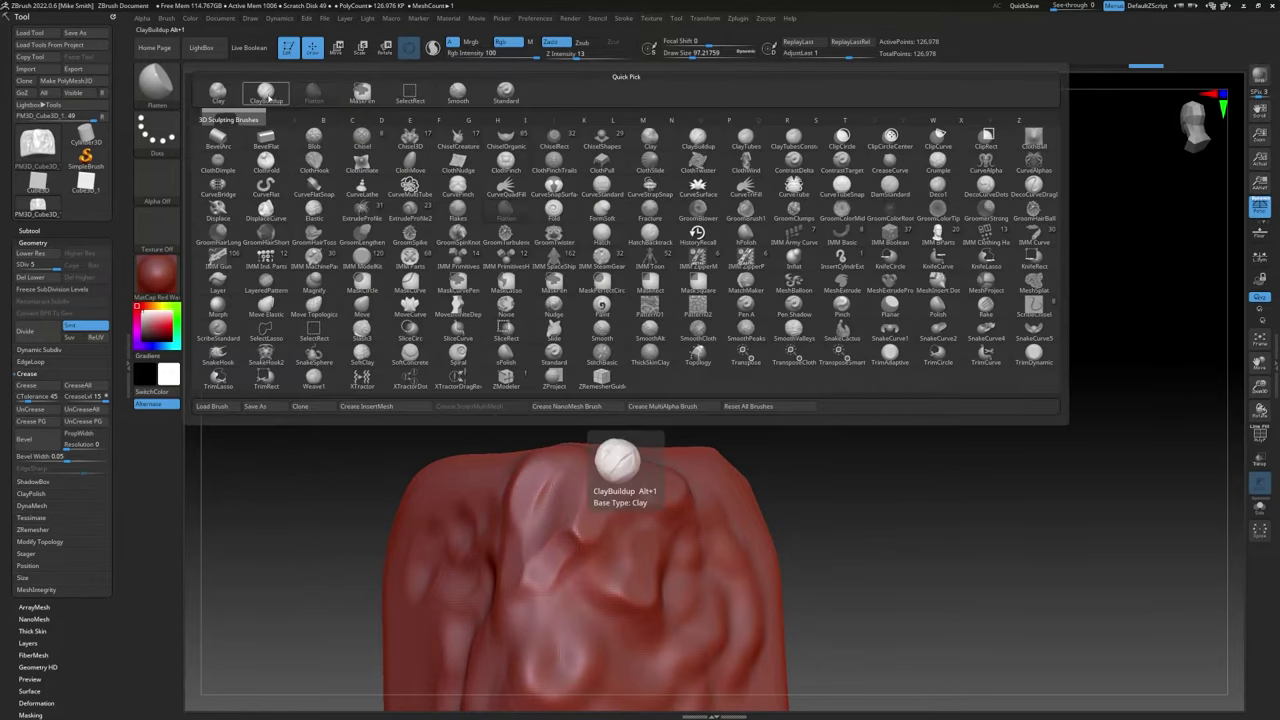
{"action": "left_click", "coordinate": [272, 96]}
{"action": "right_click_drag", "start_coordinate": [694, 316], "coordinate": [666, 418]}
{"action": "mouse_move", "coordinate": [666, 418]}
{"action": "left_mouse_down"}
{"action": "mouse_move", "coordinate": [688, 470]}
{"action": "mouse_move", "coordinate": [705, 458]}
{"action": "mouse_move", "coordinate": [716, 480]}
{"action": "mouse_move", "coordinate": [733, 427]}
{"action": "mouse_move", "coordinate": [790, 440]}
{"action": "left_mouse_up"}
{"action": "mouse_move", "coordinate": [866, 331]}
{"action": "left_mouse_down"}
{"action": "mouse_move", "coordinate": [786, 386]}
{"action": "mouse_move", "coordinate": [821, 441]}
{"action": "left_mouse_up"}
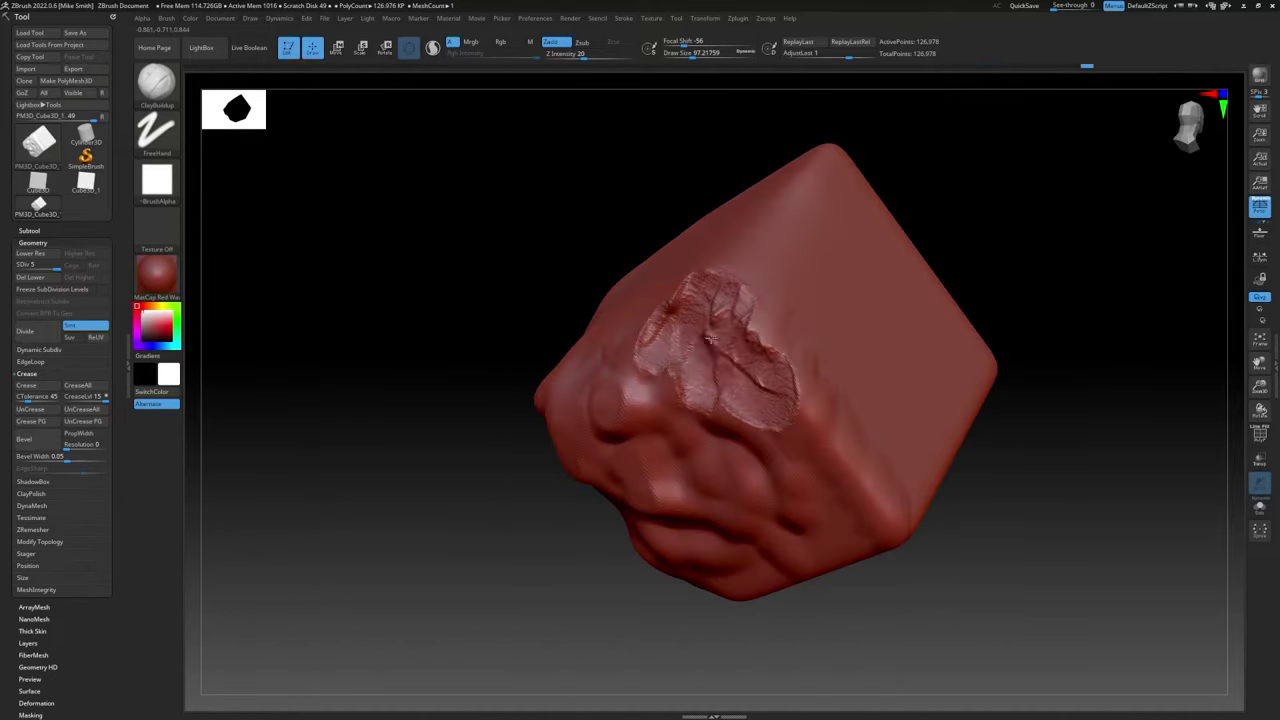
Step: Carve into the built-up clay area with an inverted ClayBuildup stroke and smooth it
{"action": "mouse_move", "coordinate": [714, 336]}
{"action": "left_mouse_down", "text": "alt"}
{"action": "mouse_move", "coordinate": [788, 430]}
{"action": "mouse_move", "coordinate": [745, 415]}
{"action": "mouse_move", "coordinate": [690, 340]}
{"action": "mouse_move", "coordinate": [643, 358]}
{"action": "left_mouse_up", "text": "alt"}
{"action": "key", "text": "shift"}
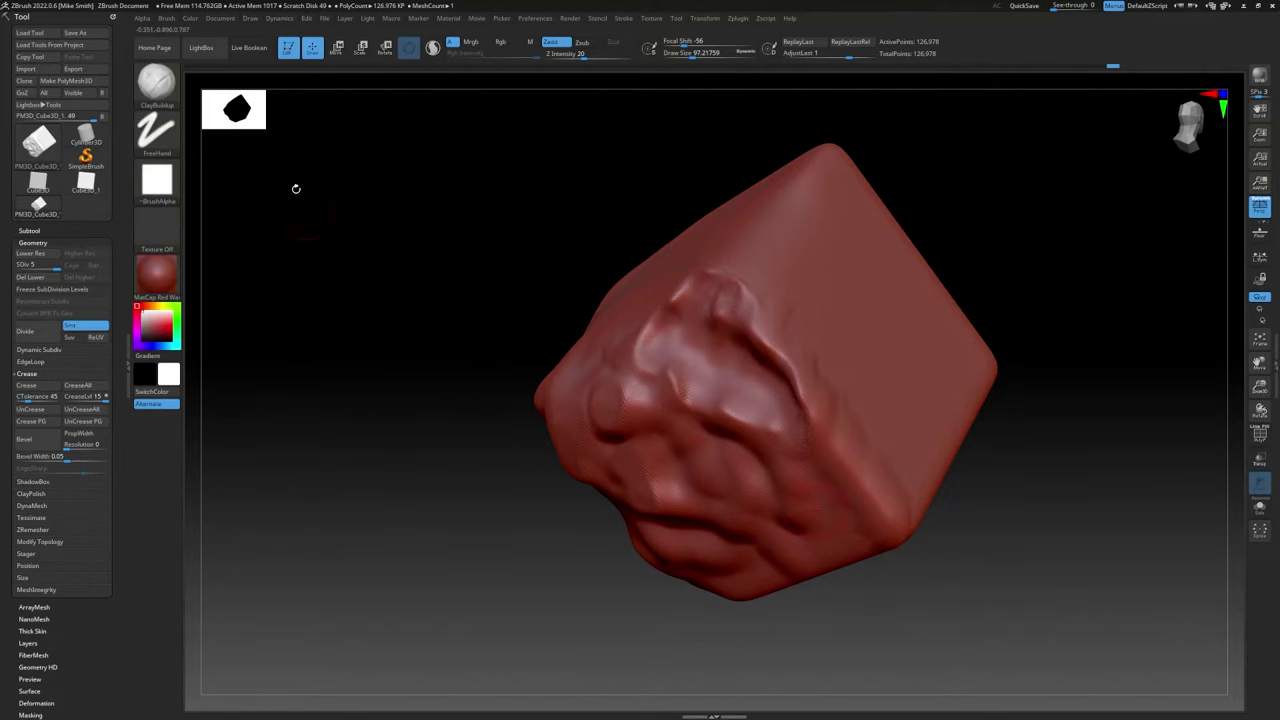
{"action": "left_click", "coordinate": [158, 82]}
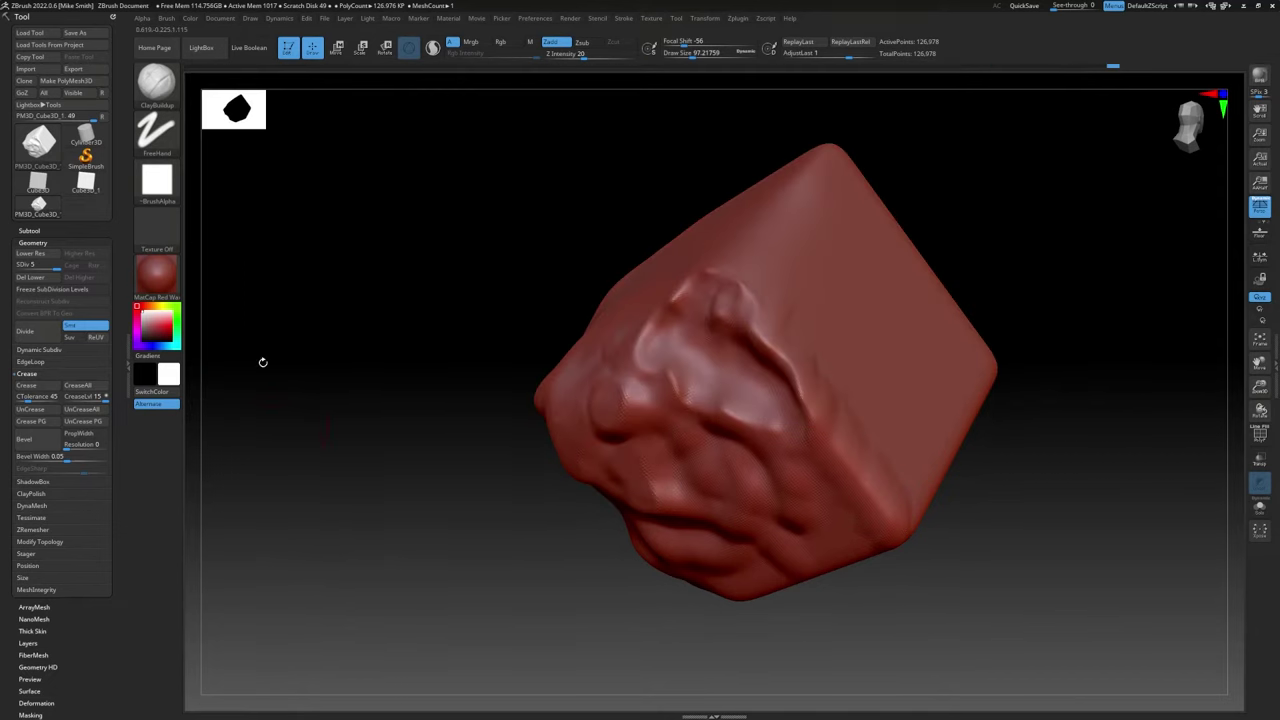
Step: Choose the Pinch brush for working on the sculpted cube
{"action": "left_click", "coordinate": [156, 82]}
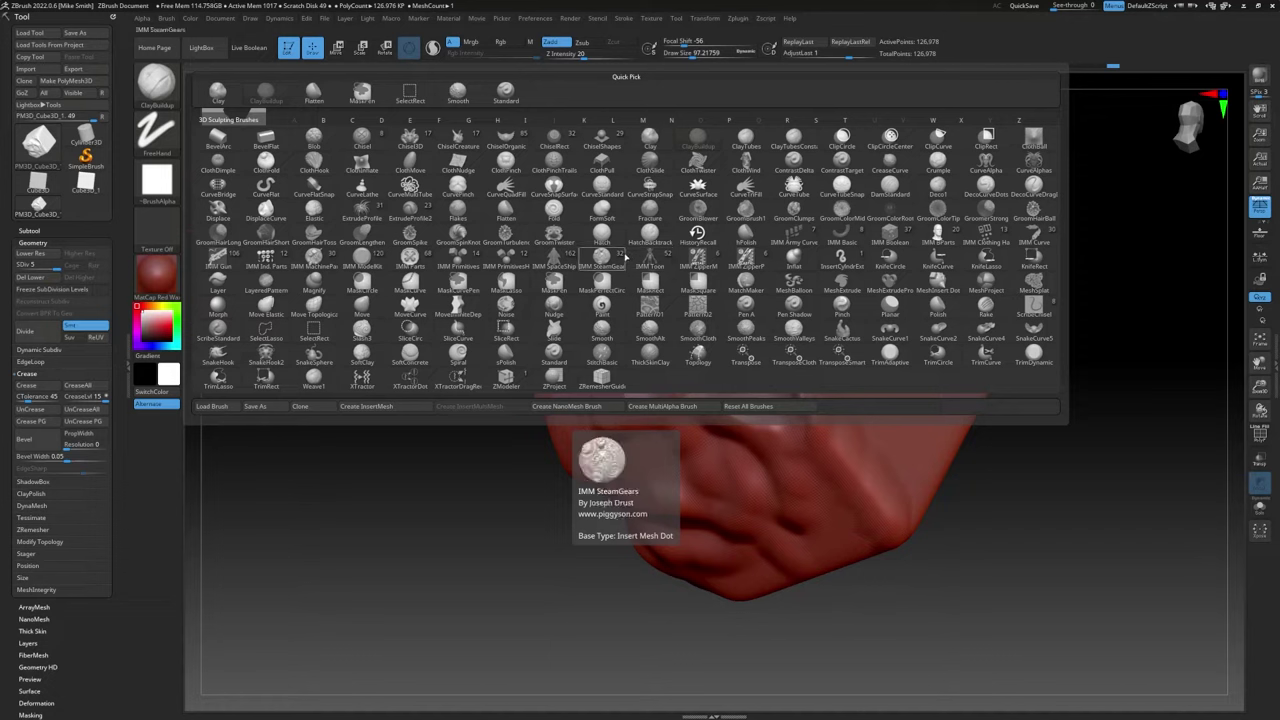
{"action": "key", "text": "p"}
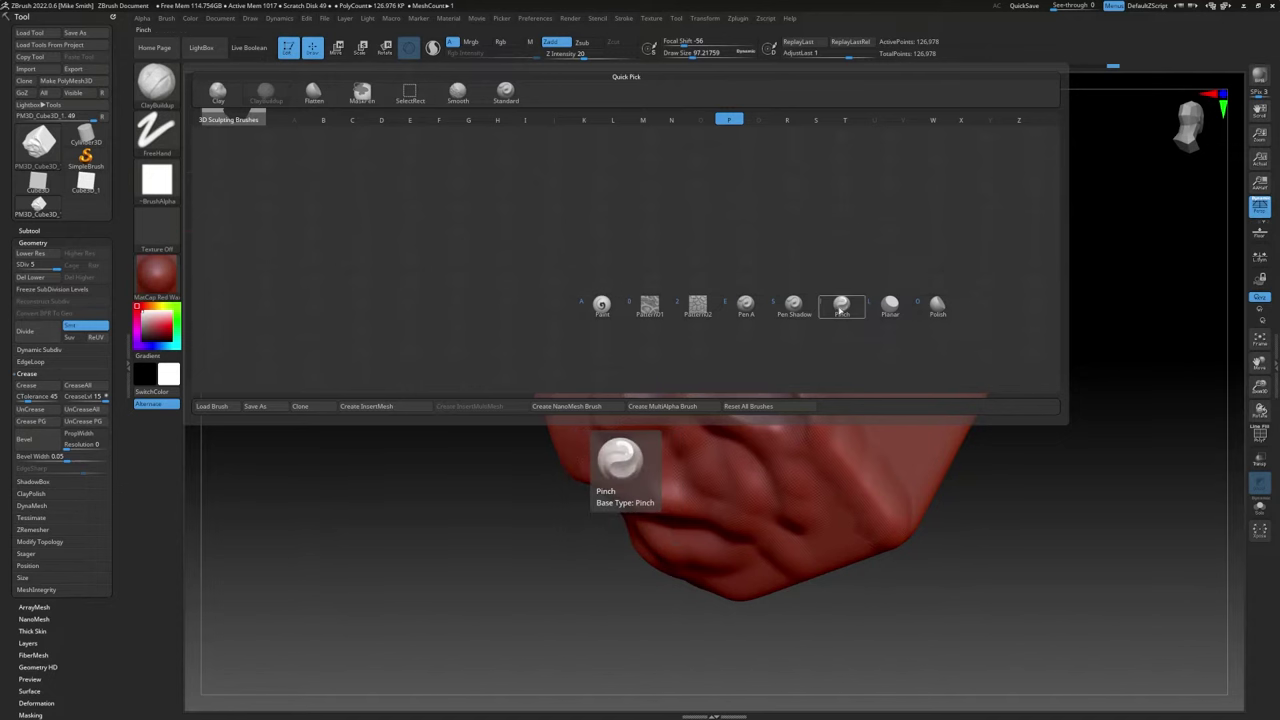
{"action": "left_click", "coordinate": [842, 312]}
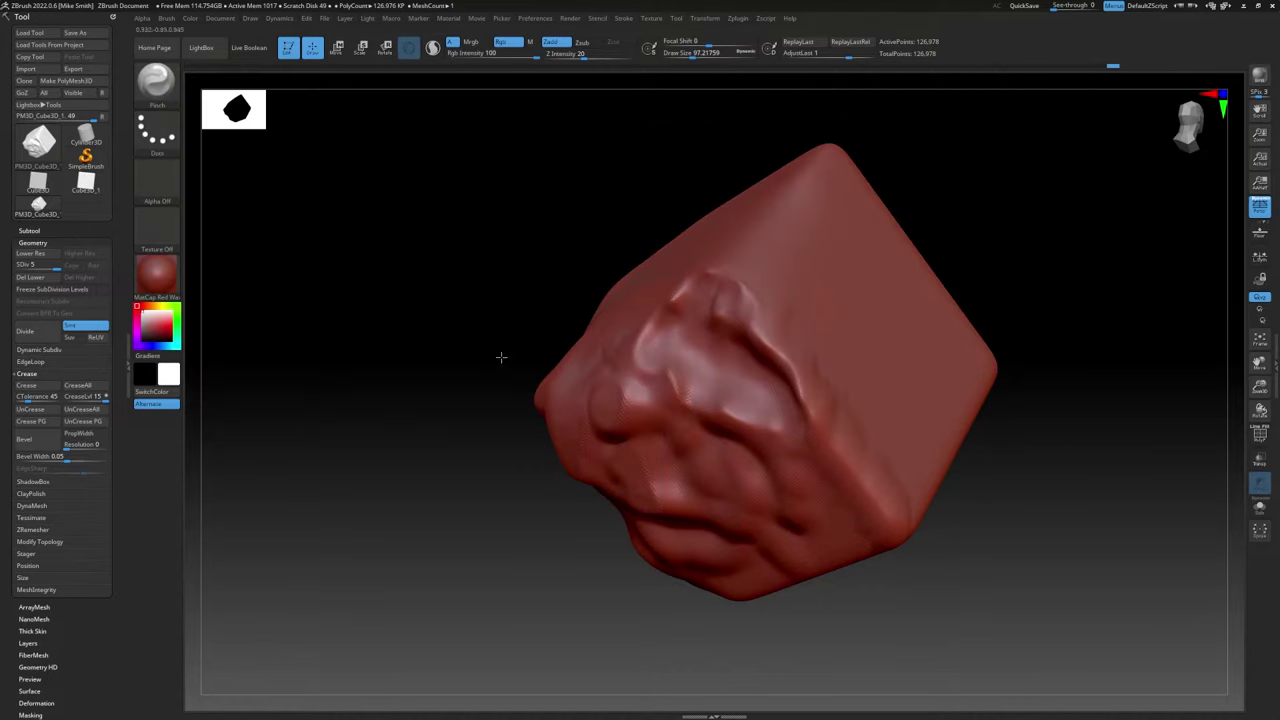
Step: Choose the Move brush, enlarge its draw size to about 437 and pull the smooth face's corners out of shape
{"action": "left_click", "coordinate": [163, 82]}
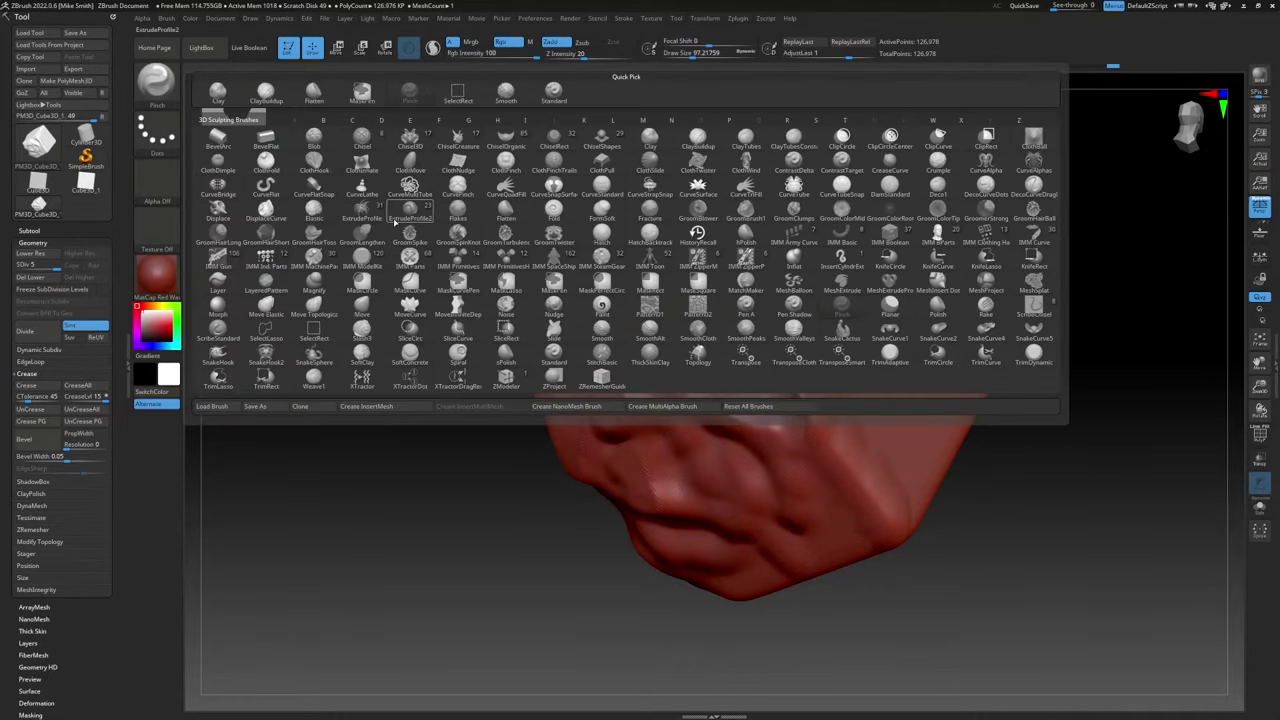
{"action": "key", "text": "m"}
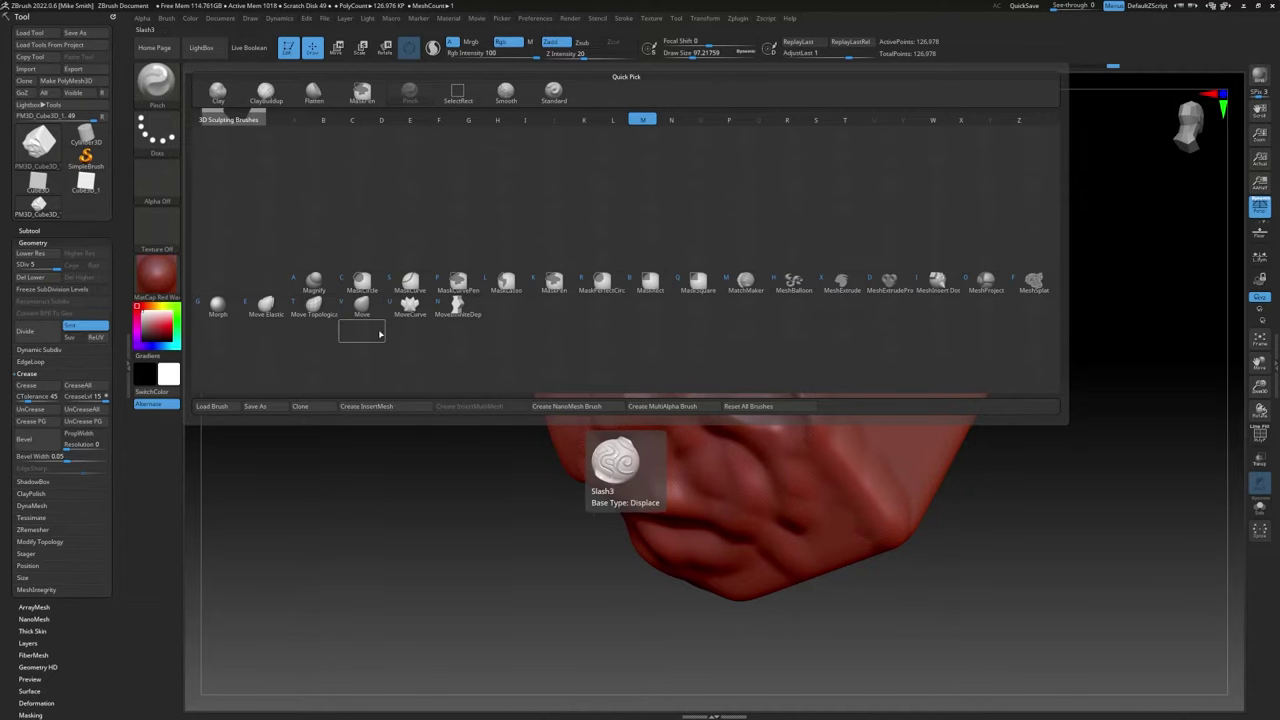
{"action": "left_click", "coordinate": [378, 318]}
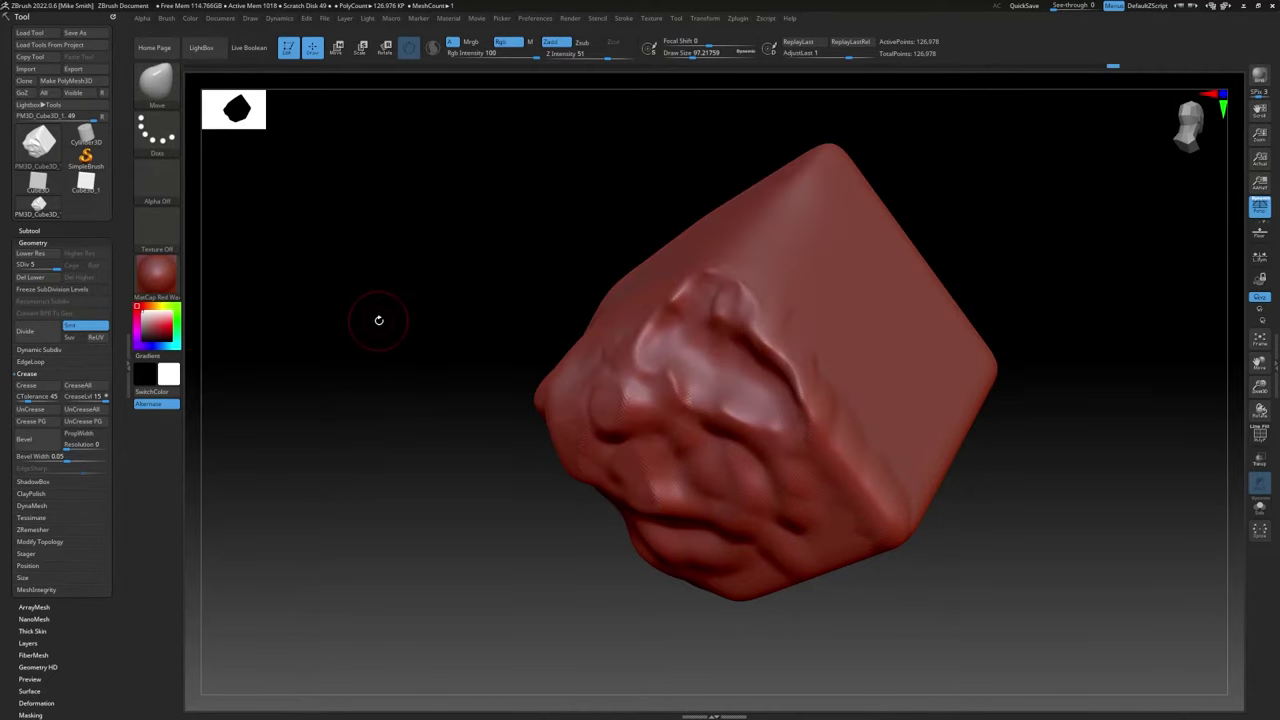
{"action": "mouse_move", "coordinate": [378, 320]}
{"action": "left_mouse_down"}
{"action": "mouse_move", "coordinate": [457, 289]}
{"action": "mouse_move", "coordinate": [520, 295]}
{"action": "left_mouse_up"}
{"action": "key", "text": "s"}
{"action": "mouse_move", "coordinate": [808, 218]}
{"action": "left_mouse_down"}
{"action": "mouse_move", "coordinate": [947, 119]}
{"action": "mouse_move", "coordinate": [808, 218]}
{"action": "mouse_move", "coordinate": [900, 193]}
{"action": "left_mouse_up"}
{"action": "mouse_move", "coordinate": [905, 375]}
{"action": "left_mouse_down"}
{"action": "mouse_move", "coordinate": [997, 497]}
{"action": "mouse_move", "coordinate": [990, 525]}
{"action": "left_mouse_up"}
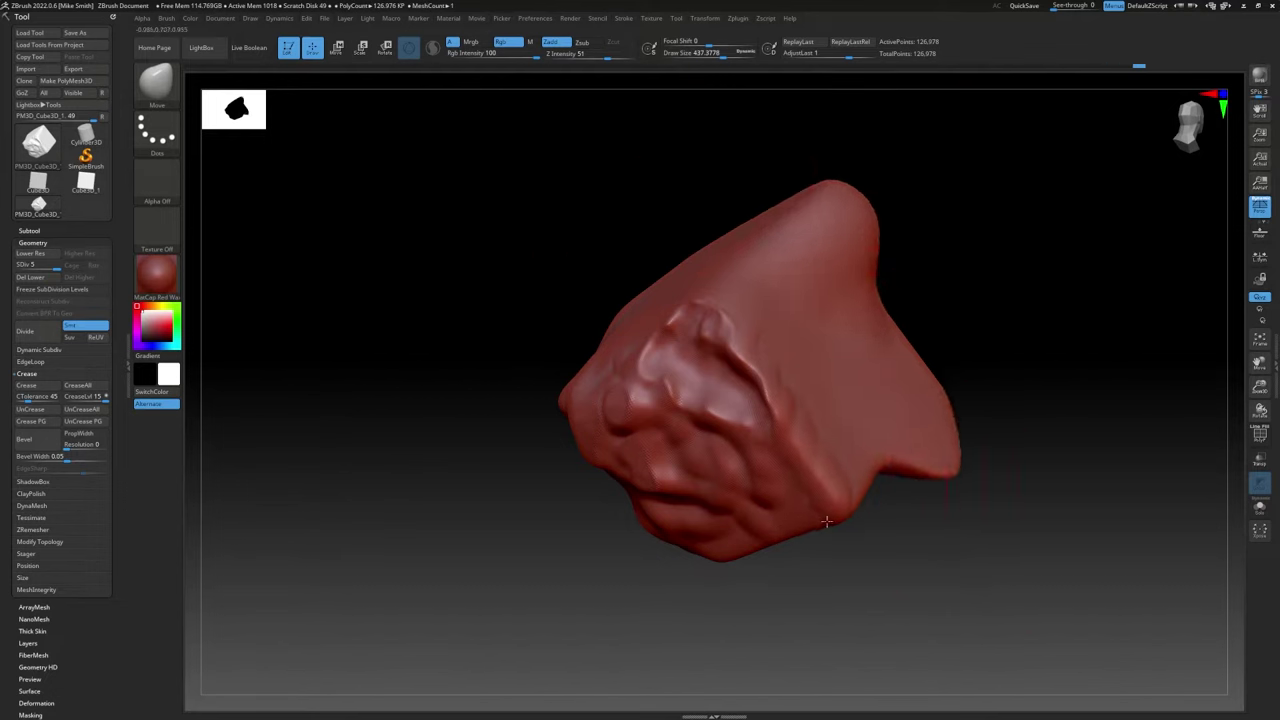
Step: Pull the cube's remaining corners outward with the Move brush, working from several sides
{"action": "left_click_drag", "start_coordinate": [827, 521], "coordinate": [840, 590]}
{"action": "left_click_drag", "start_coordinate": [652, 418], "coordinate": [557, 383]}
{"action": "left_click_drag", "start_coordinate": [676, 300], "coordinate": [686, 160]}
{"action": "left_click_drag", "start_coordinate": [430, 235], "coordinate": [547, 293]}
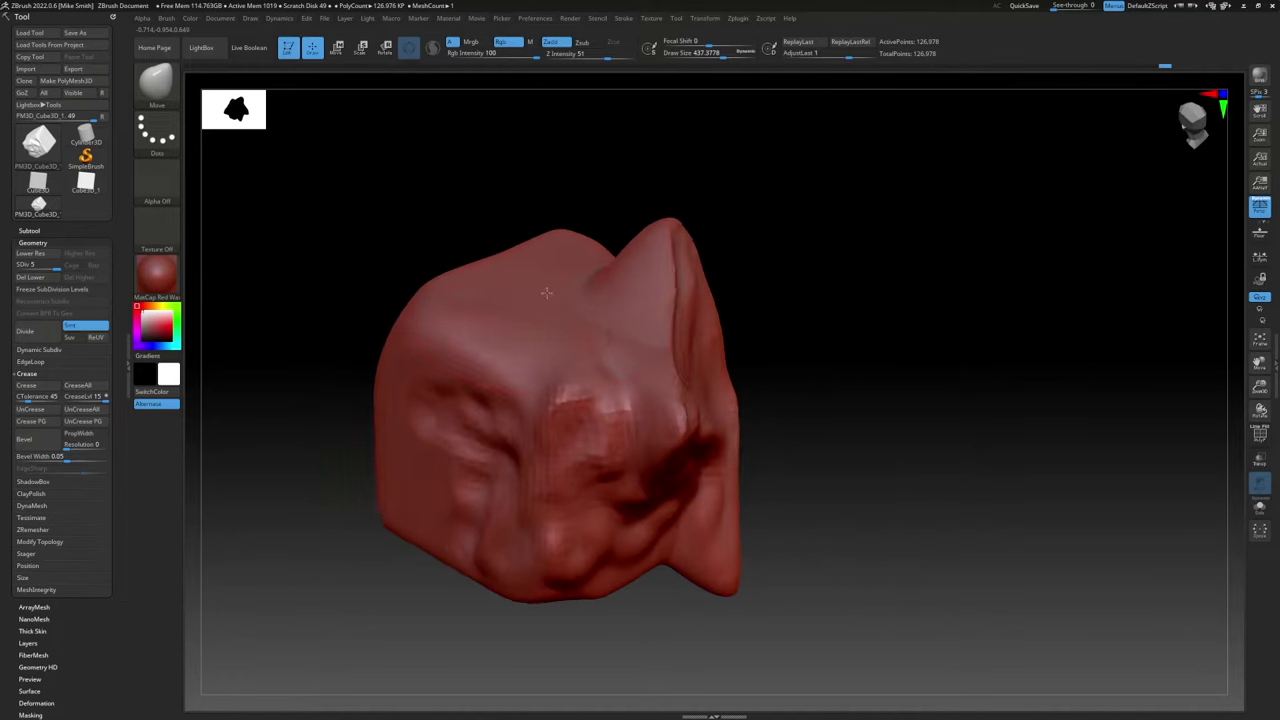
{"action": "mouse_move", "coordinate": [530, 420]}
{"action": "left_mouse_down"}
{"action": "mouse_move", "coordinate": [371, 277]}
{"action": "mouse_move", "coordinate": [362, 222]}
{"action": "left_mouse_up"}
{"action": "left_click_drag", "start_coordinate": [391, 486], "coordinate": [327, 638]}
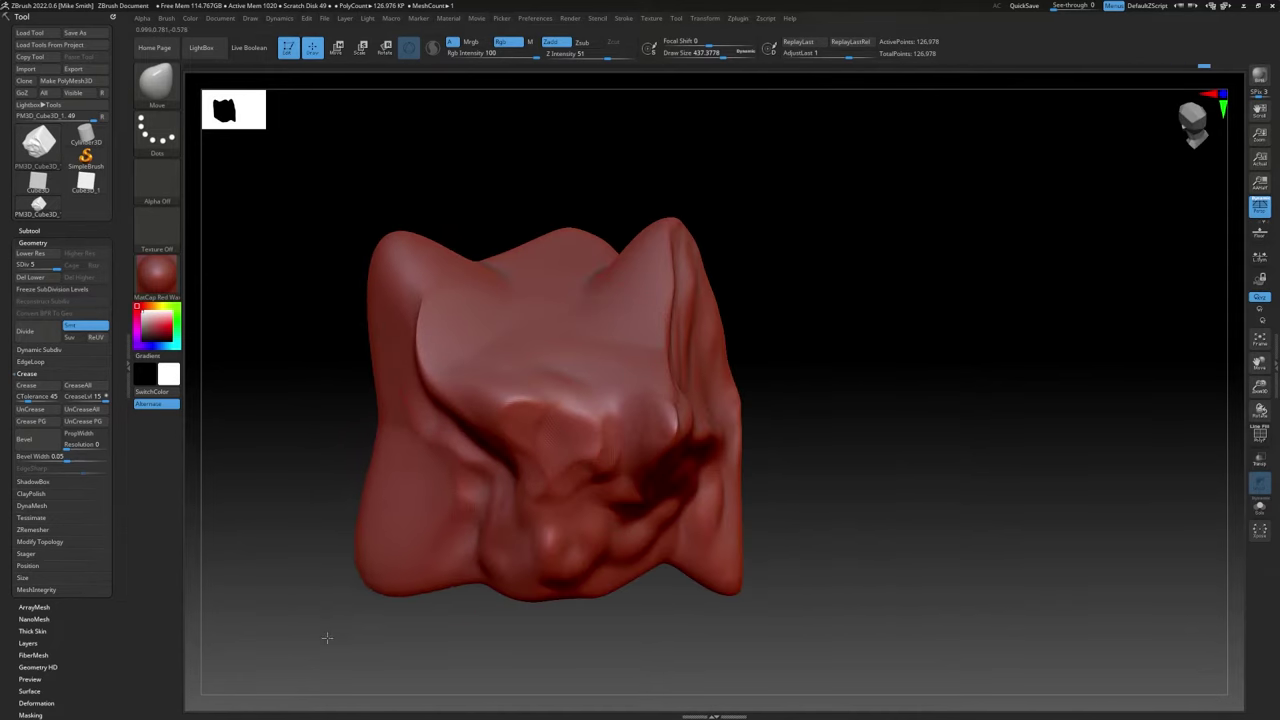
Step: Twist three protruding areas of the mesh into swirls with the Spiral brush and inspect them from other angles
{"action": "mouse_move", "coordinate": [660, 390]}
{"action": "left_mouse_down", "text": "shift"}
{"action": "mouse_move", "coordinate": [600, 446]}
{"action": "mouse_move", "coordinate": [689, 483]}
{"action": "left_mouse_up", "text": "shift"}
{"action": "left_click", "coordinate": [159, 85]}
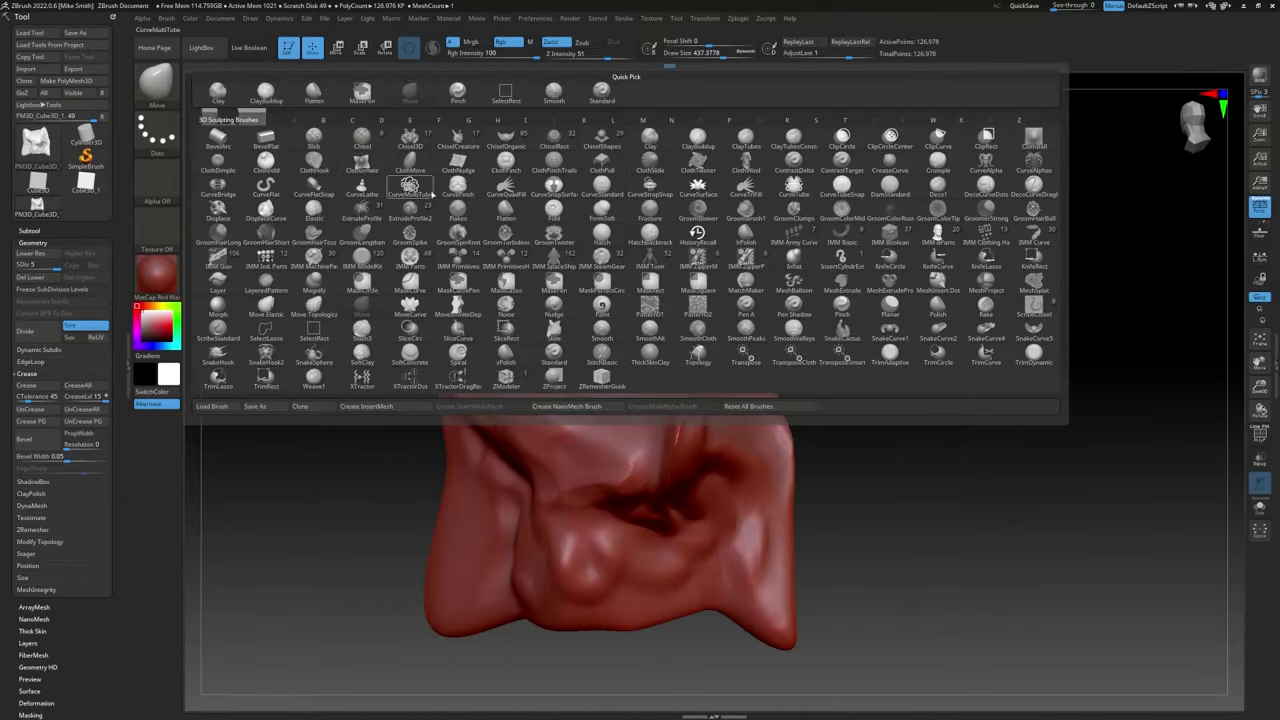
{"action": "left_click", "coordinate": [458, 355]}
{"action": "left_click_drag", "start_coordinate": [638, 445], "coordinate": [762, 402]}
{"action": "mouse_move", "coordinate": [940, 402]}
{"action": "left_mouse_down"}
{"action": "mouse_move", "coordinate": [843, 330]}
{"action": "mouse_move", "coordinate": [857, 310]}
{"action": "mouse_move", "coordinate": [866, 322]}
{"action": "left_mouse_up"}
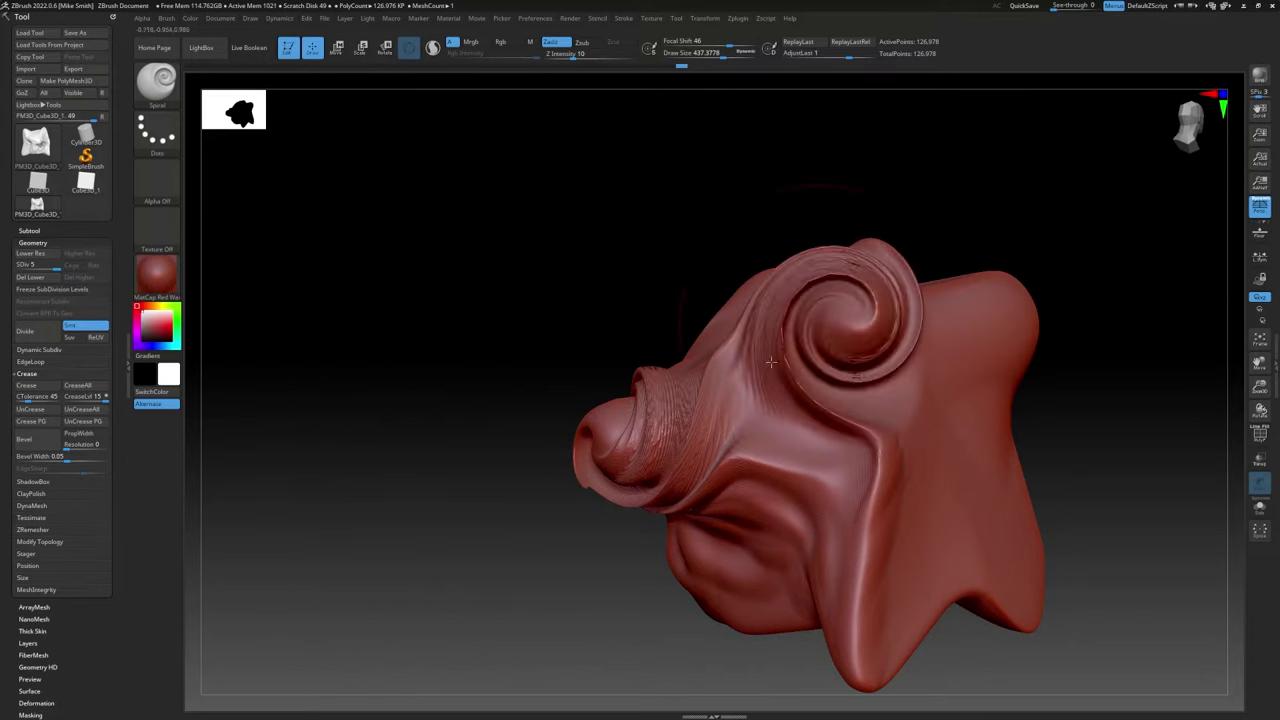
{"action": "left_click_drag", "start_coordinate": [543, 534], "coordinate": [580, 438]}
{"action": "left_click_drag", "start_coordinate": [905, 508], "coordinate": [872, 548]}
{"action": "mouse_move", "coordinate": [1069, 363]}
{"action": "left_mouse_down"}
{"action": "mouse_move", "coordinate": [1012, 373]}
{"action": "mouse_move", "coordinate": [1081, 478]}
{"action": "left_mouse_up"}
{"action": "left_click_drag", "start_coordinate": [1067, 557], "coordinate": [949, 452], "text": "alt"}
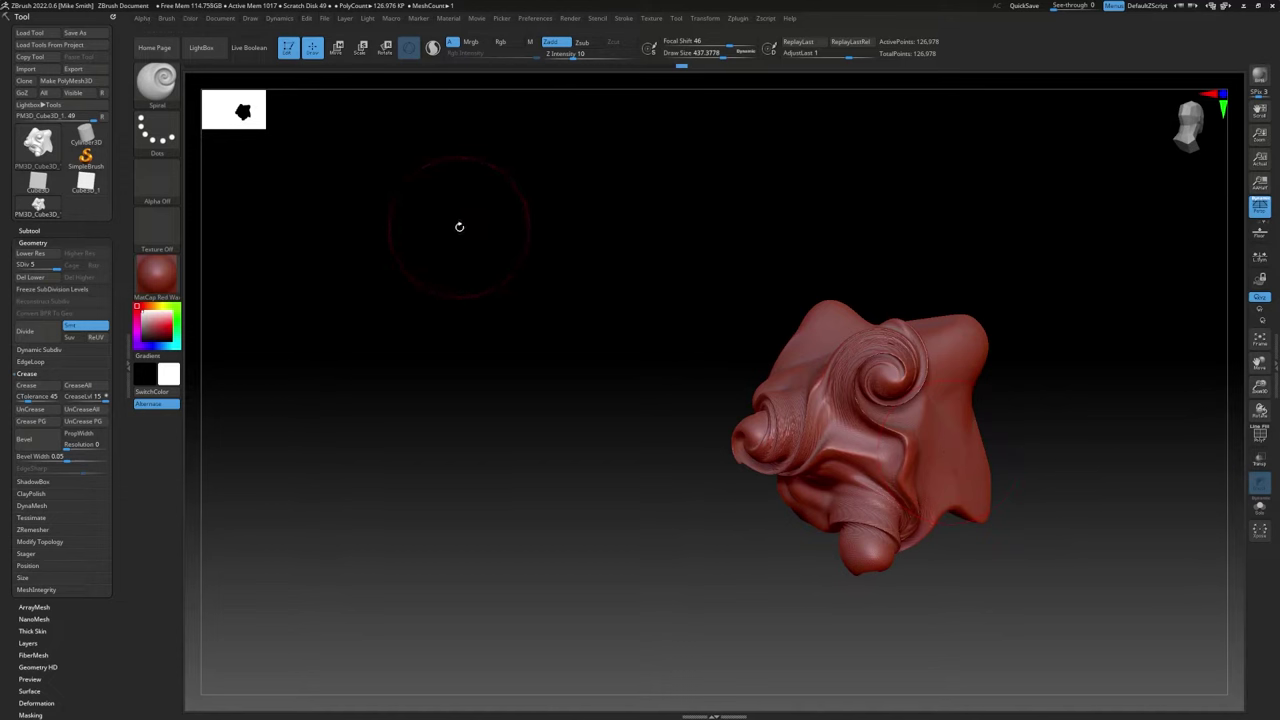
{"action": "mouse_move", "coordinate": [459, 228]}
{"action": "left_mouse_down"}
{"action": "mouse_move", "coordinate": [486, 286]}
{"action": "mouse_move", "coordinate": [497, 274]}
{"action": "mouse_move", "coordinate": [486, 277]}
{"action": "left_mouse_up"}
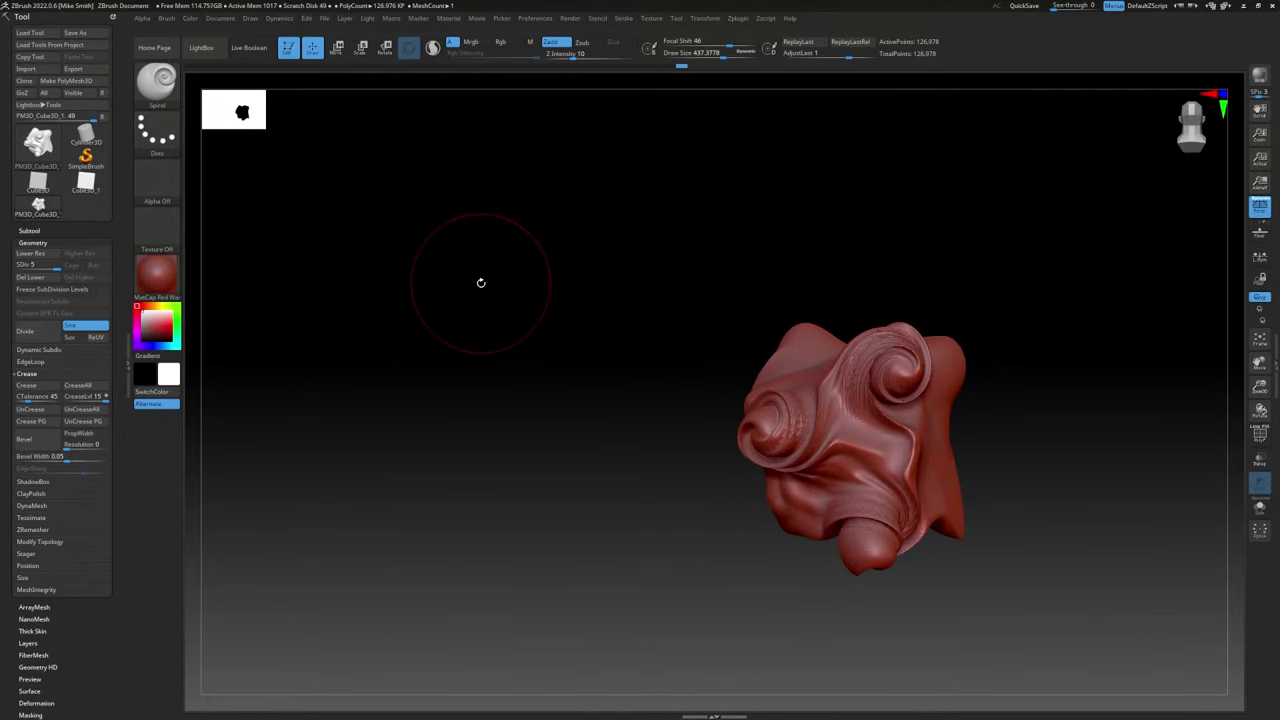
{"action": "key", "text": "shift"}
Step: Turn off Edit mode, switch to 2.5D and stamp copies of the sculpted mesh across the canvas
{"action": "left_click", "coordinate": [288, 52]}
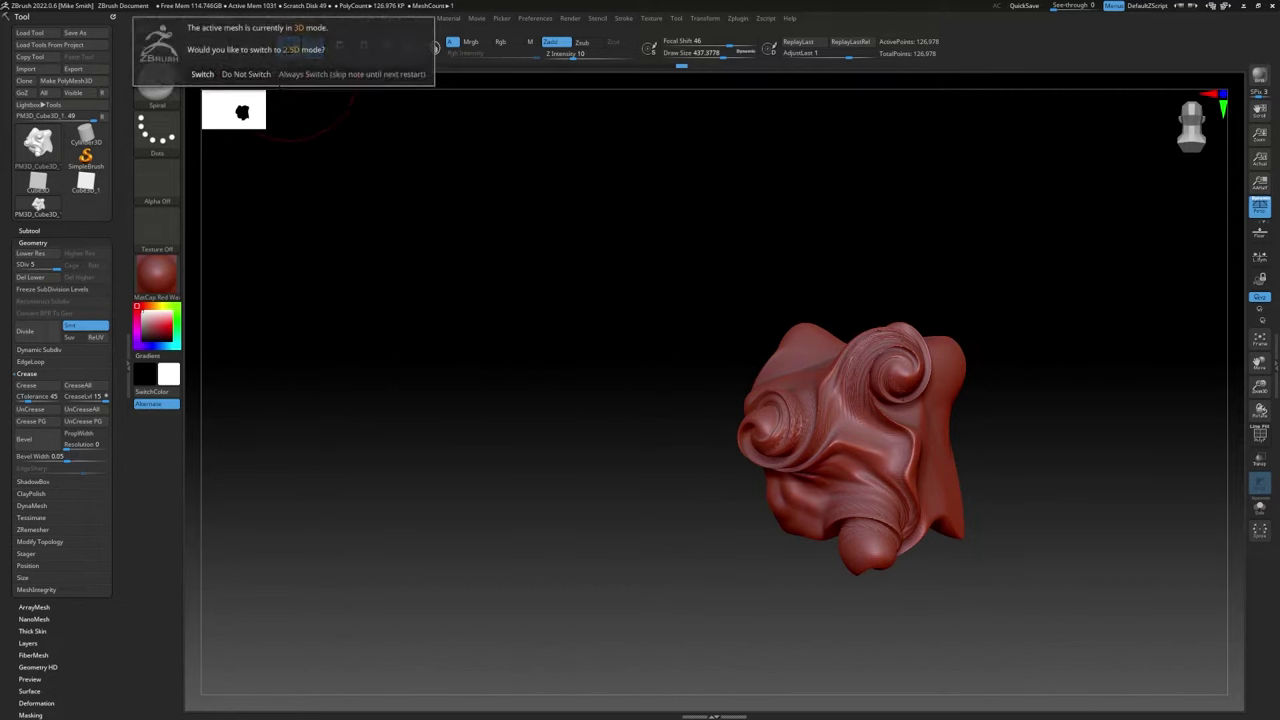
{"action": "left_click", "coordinate": [202, 74]}
{"action": "left_click_drag", "start_coordinate": [620, 351], "coordinate": [584, 452]}
{"action": "left_click_drag", "start_coordinate": [684, 434], "coordinate": [640, 540]}
{"action": "left_click_drag", "start_coordinate": [548, 620], "coordinate": [470, 460]}
{"action": "left_click_drag", "start_coordinate": [455, 365], "coordinate": [530, 300]}
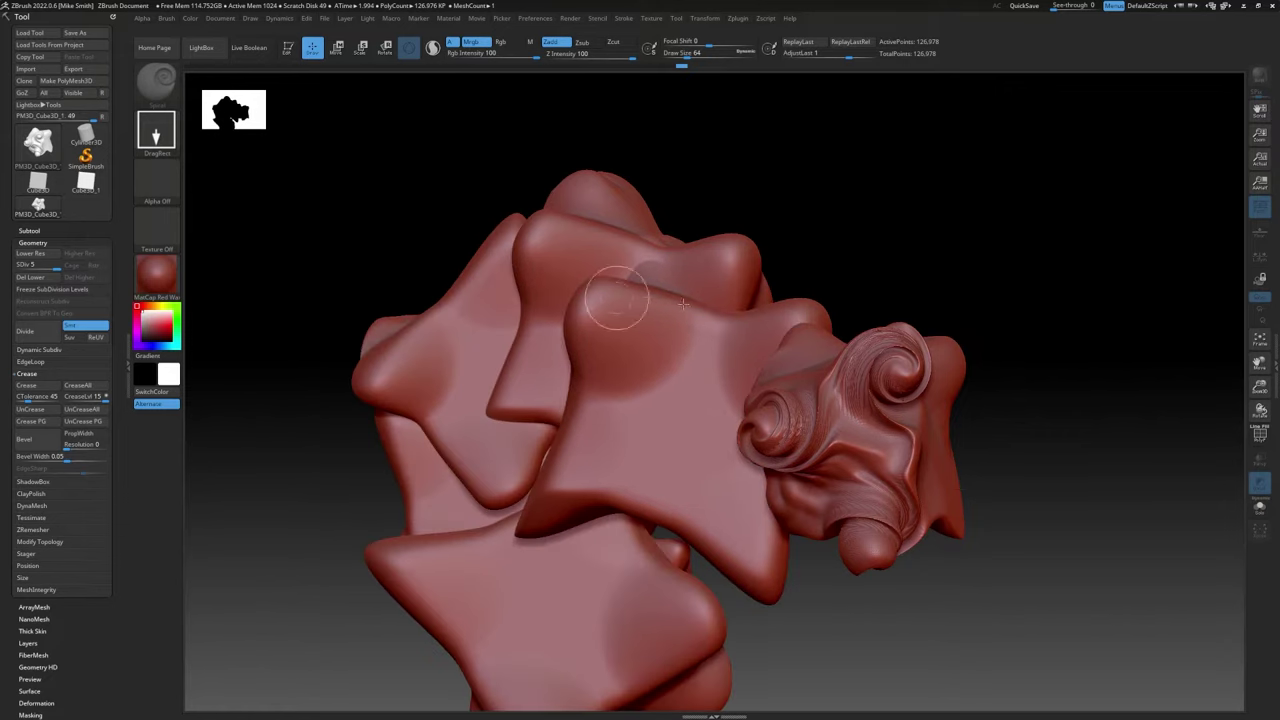
{"action": "mouse_move", "coordinate": [683, 303]}
{"action": "left_mouse_down"}
{"action": "mouse_move", "coordinate": [909, 337]}
{"action": "mouse_move", "coordinate": [971, 514]}
{"action": "mouse_move", "coordinate": [830, 560]}
{"action": "mouse_move", "coordinate": [636, 372]}
{"action": "mouse_move", "coordinate": [710, 478]}
{"action": "left_mouse_up"}
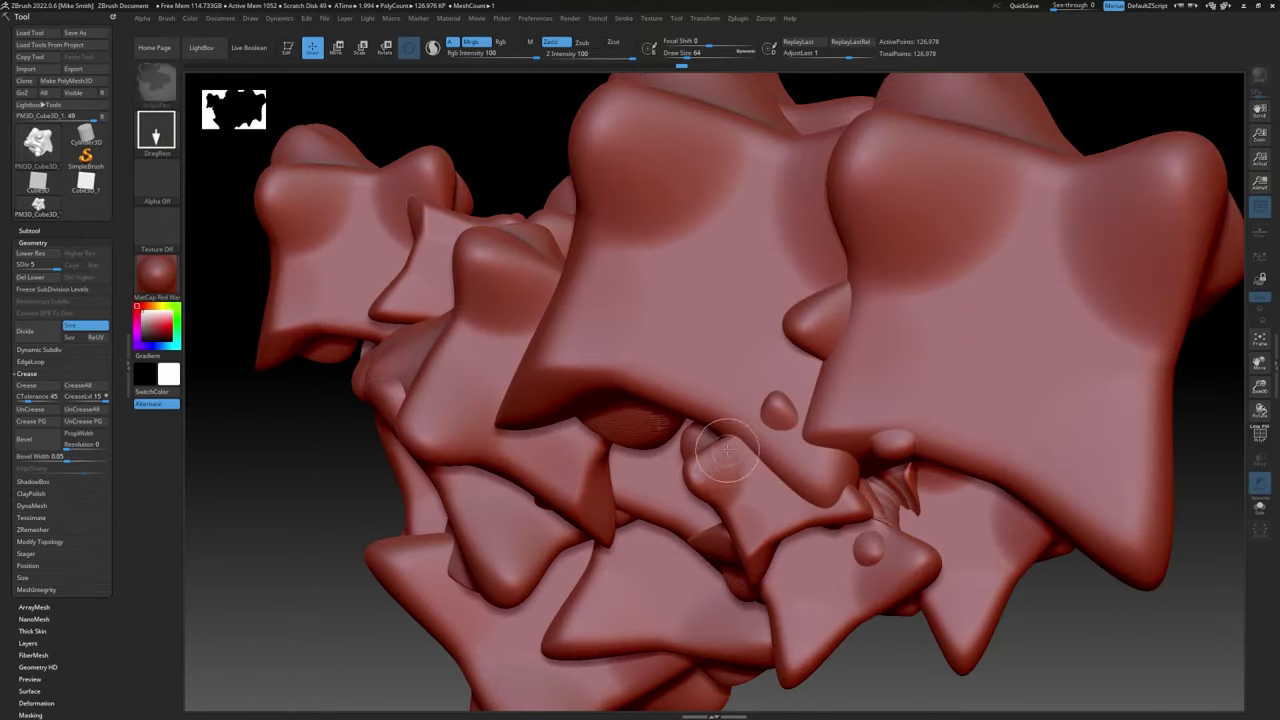
Step: Clear the canvas, redraw a single sculpted mesh in Edit mode and rotate around it
{"action": "key", "text": "ctrl+n"}
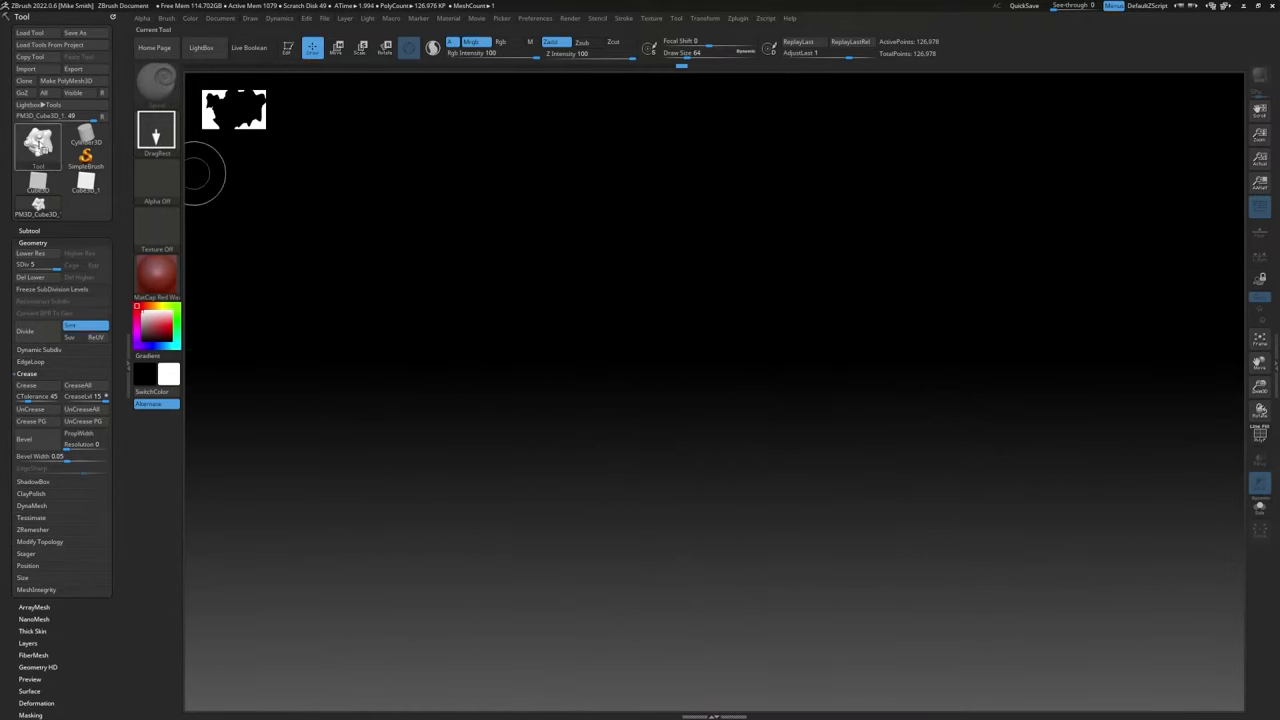
{"action": "left_click", "coordinate": [40, 146]}
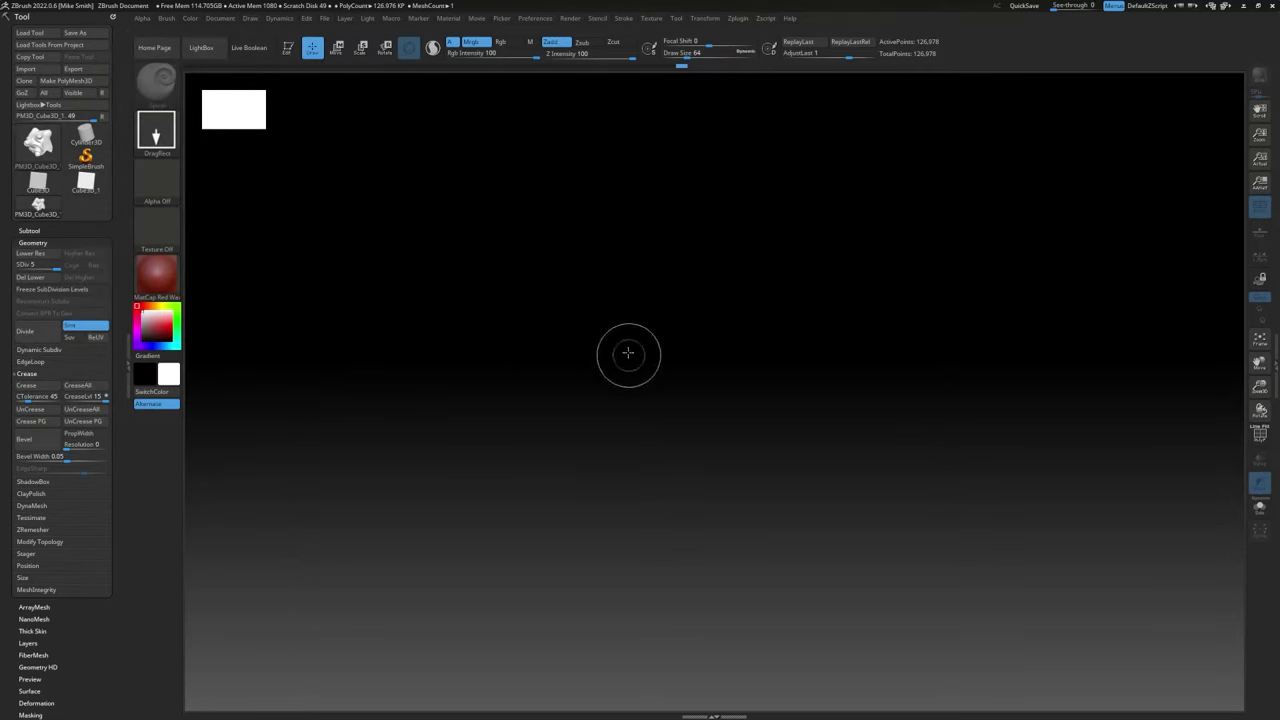
{"action": "left_click_drag", "start_coordinate": [626, 354], "coordinate": [614, 509]}
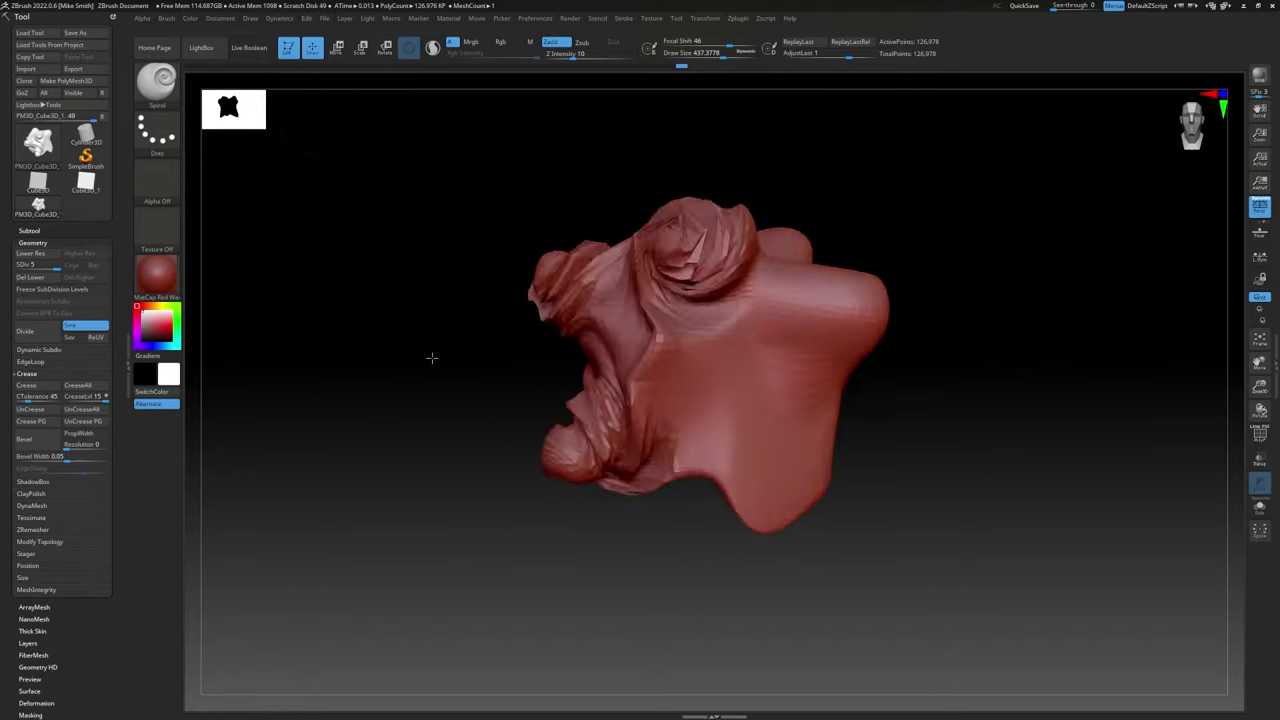
{"action": "left_click_drag", "start_coordinate": [432, 358], "coordinate": [1073, 370]}
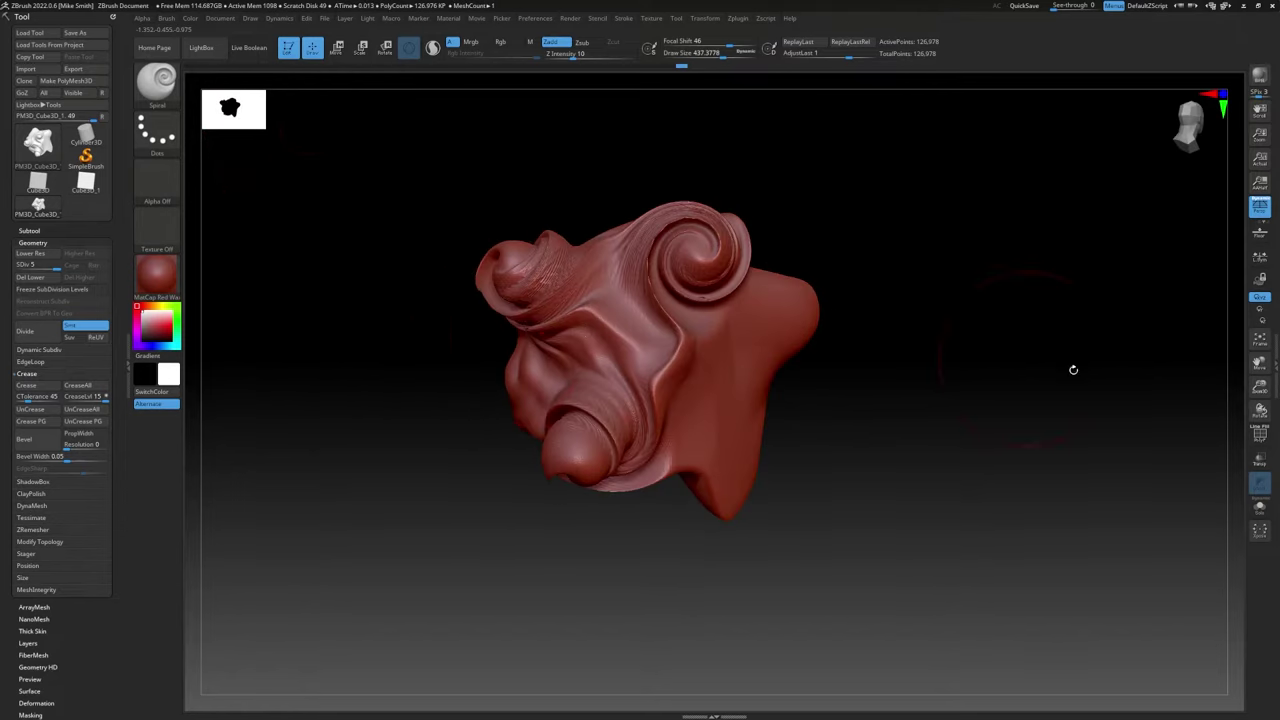
{"action": "left_click_drag", "start_coordinate": [1063, 436], "coordinate": [1079, 465]}
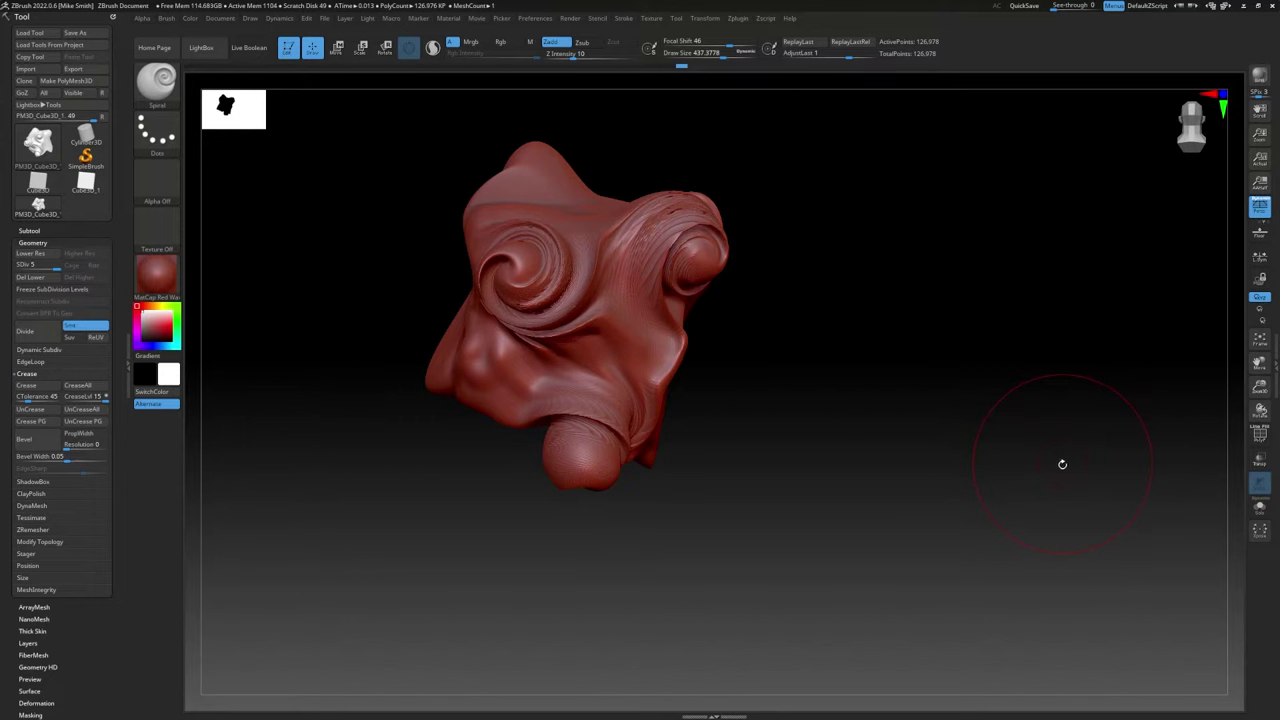
{"action": "left_click_drag", "start_coordinate": [1062, 464], "coordinate": [1051, 251]}
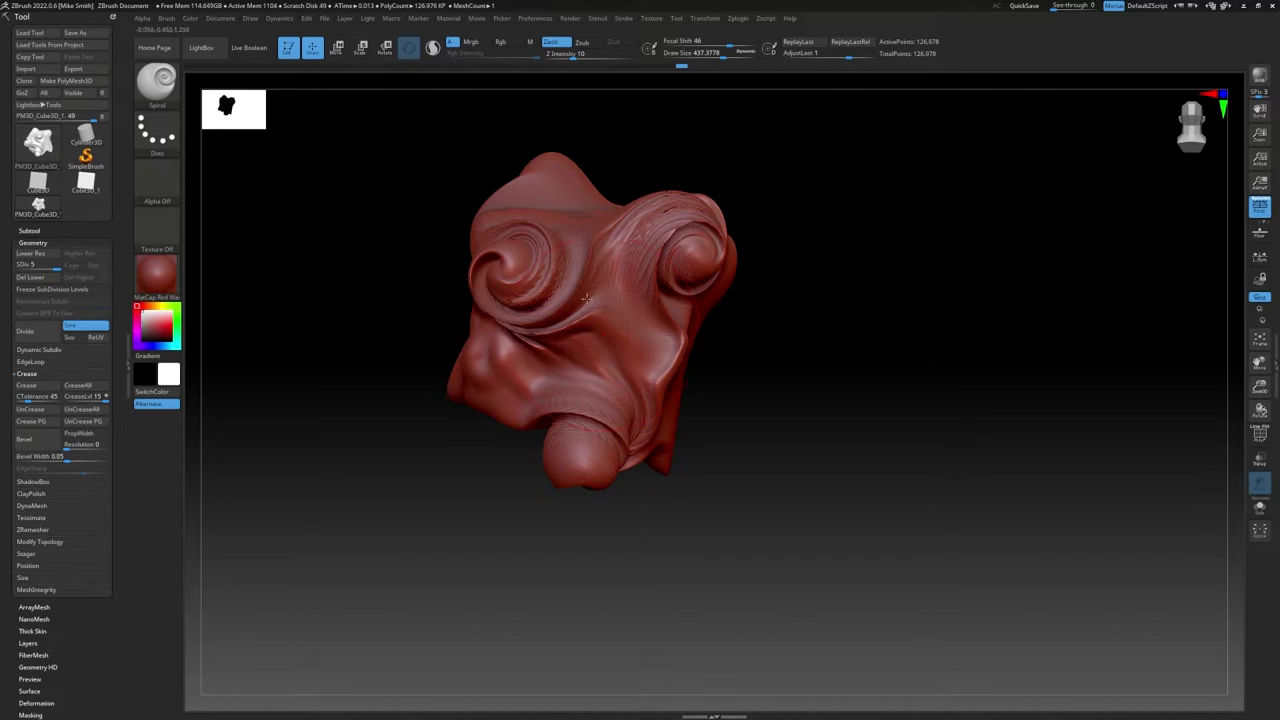
{"action": "left_click", "coordinate": [324, 18]}
{"action": "mouse_move", "coordinate": [822, 242]}
{"action": "left_mouse_down"}
{"action": "mouse_move", "coordinate": [829, 229]}
{"action": "mouse_move", "coordinate": [519, 256]}
{"action": "left_mouse_up"}
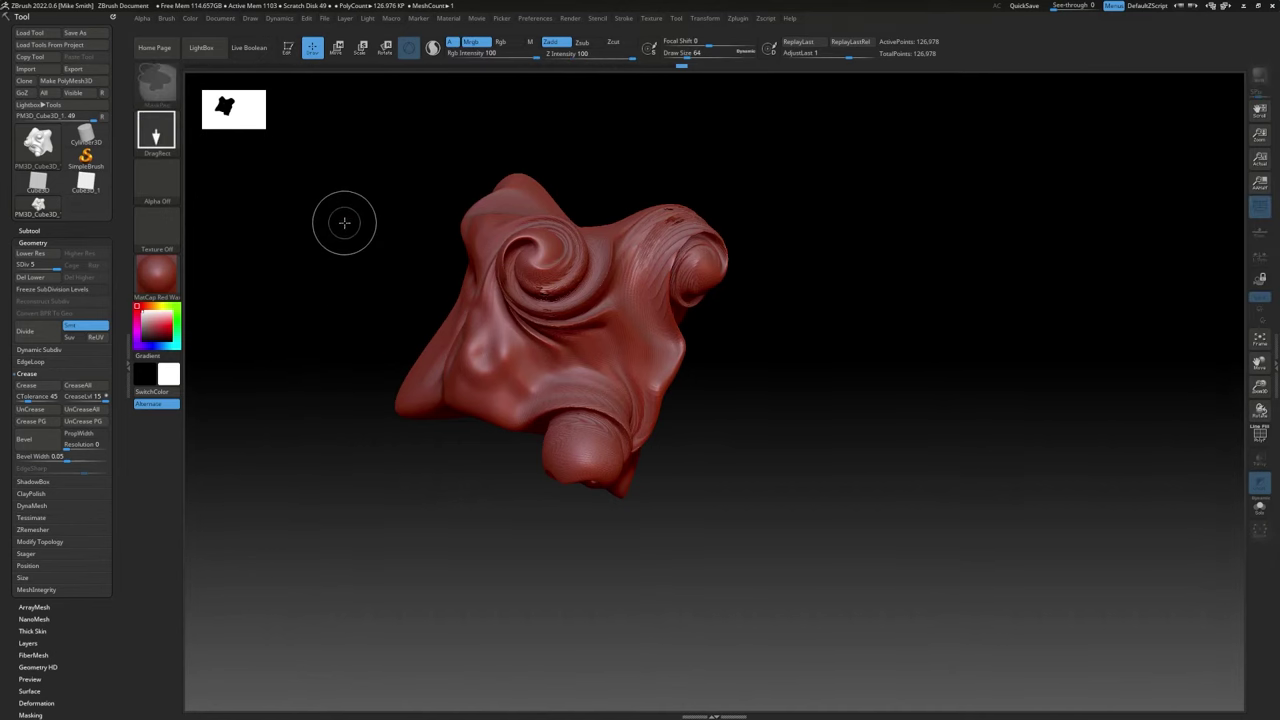
Step: Replace the canvas contents with a newly drawn Cylinder3D and make it an editable PolyMesh3D
{"action": "key", "text": "ctrl+n"}
{"action": "mouse_move", "coordinate": [86, 137]}
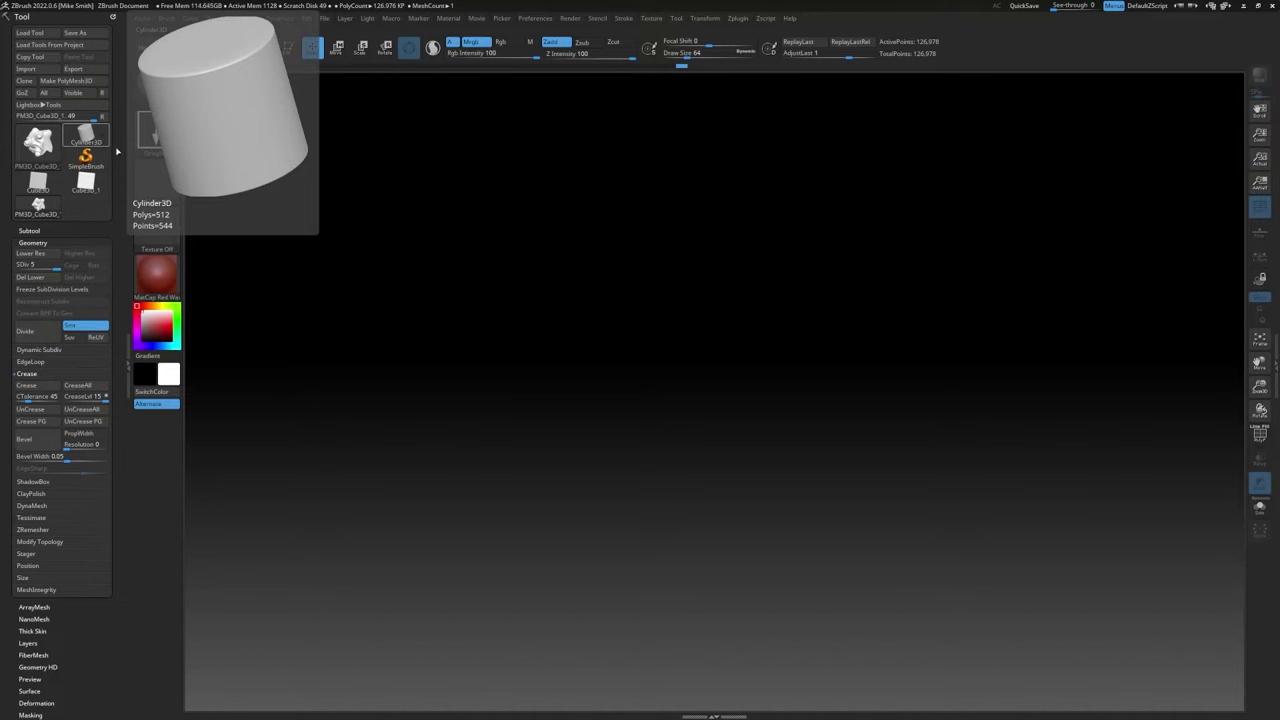
{"action": "left_click", "coordinate": [86, 137]}
{"action": "left_click_drag", "start_coordinate": [631, 297], "coordinate": [625, 493]}
{"action": "key", "text": "t"}
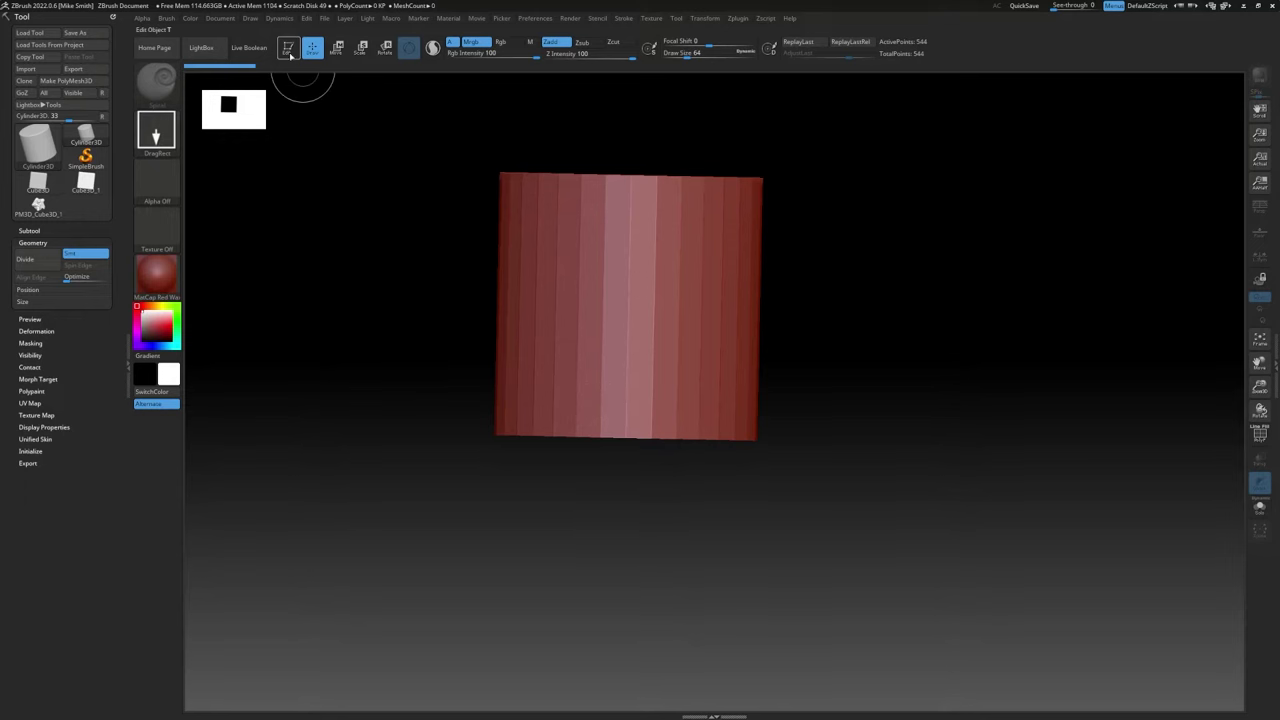
{"action": "left_click", "coordinate": [288, 49]}
{"action": "left_click_drag", "start_coordinate": [326, 211], "coordinate": [228, 226]}
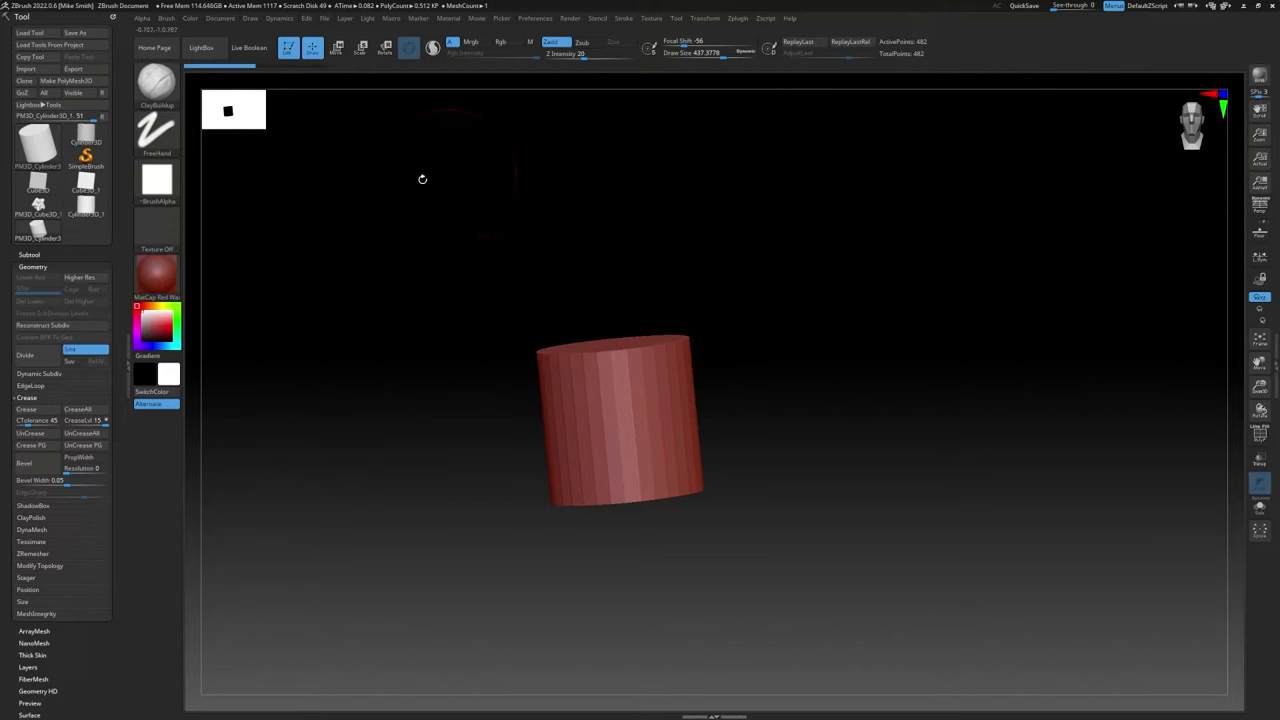
Step: Append a Sphere3D as a second subtool to the cylinder
{"action": "left_click", "coordinate": [28, 254]}
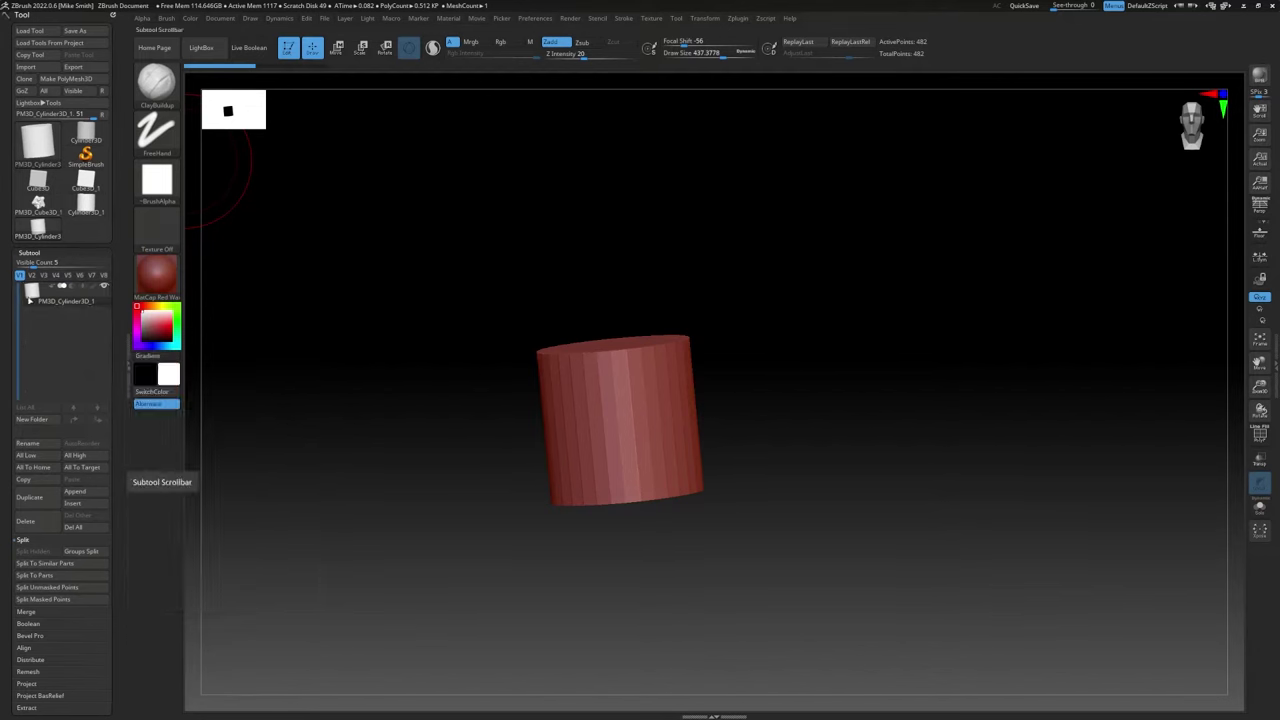
{"action": "mouse_move", "coordinate": [50, 300]}
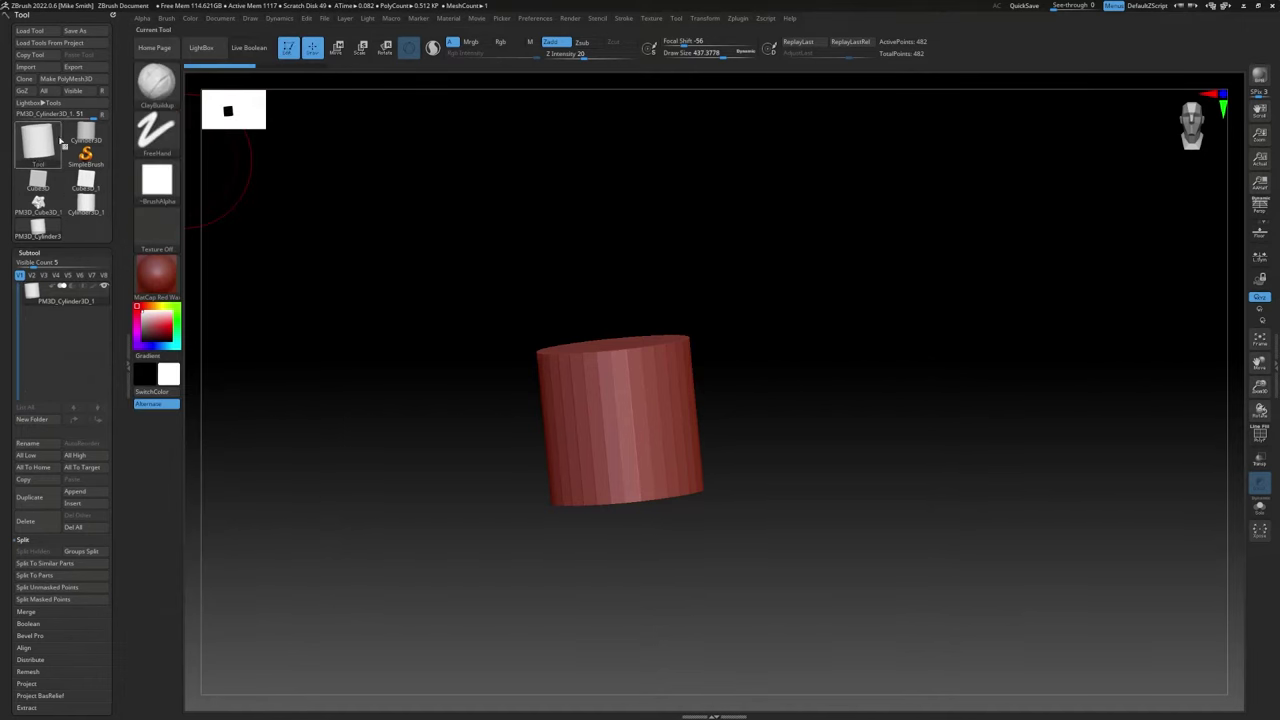
{"action": "left_click", "coordinate": [78, 493]}
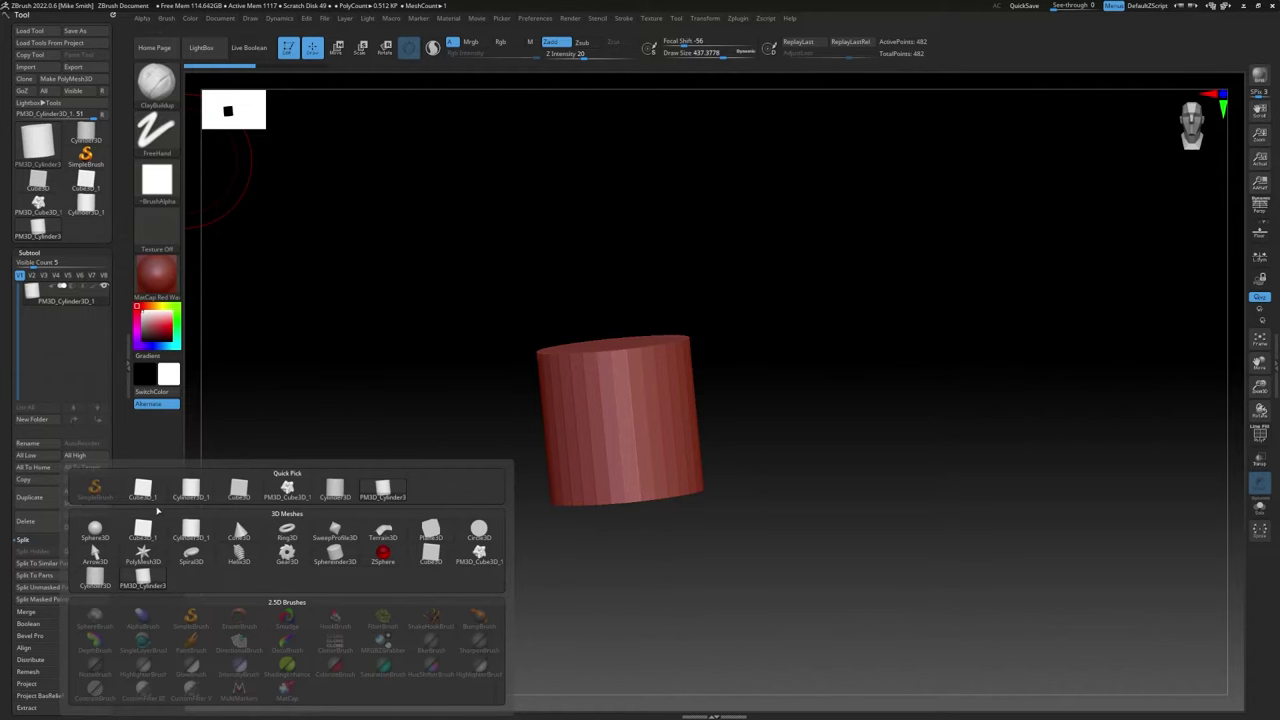
{"action": "left_click", "coordinate": [94, 532]}
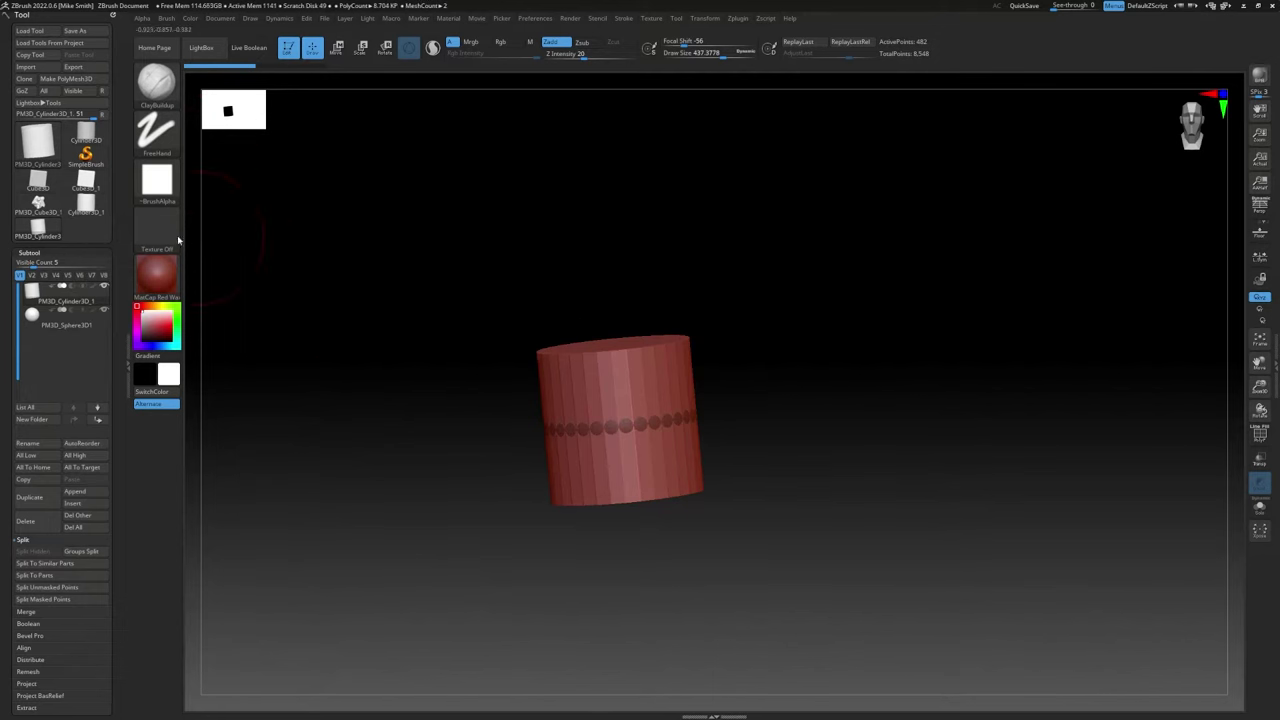
Step: Select the sphere subtool and move it straight up until it sits above the cylinder
{"action": "left_click", "coordinate": [80, 327]}
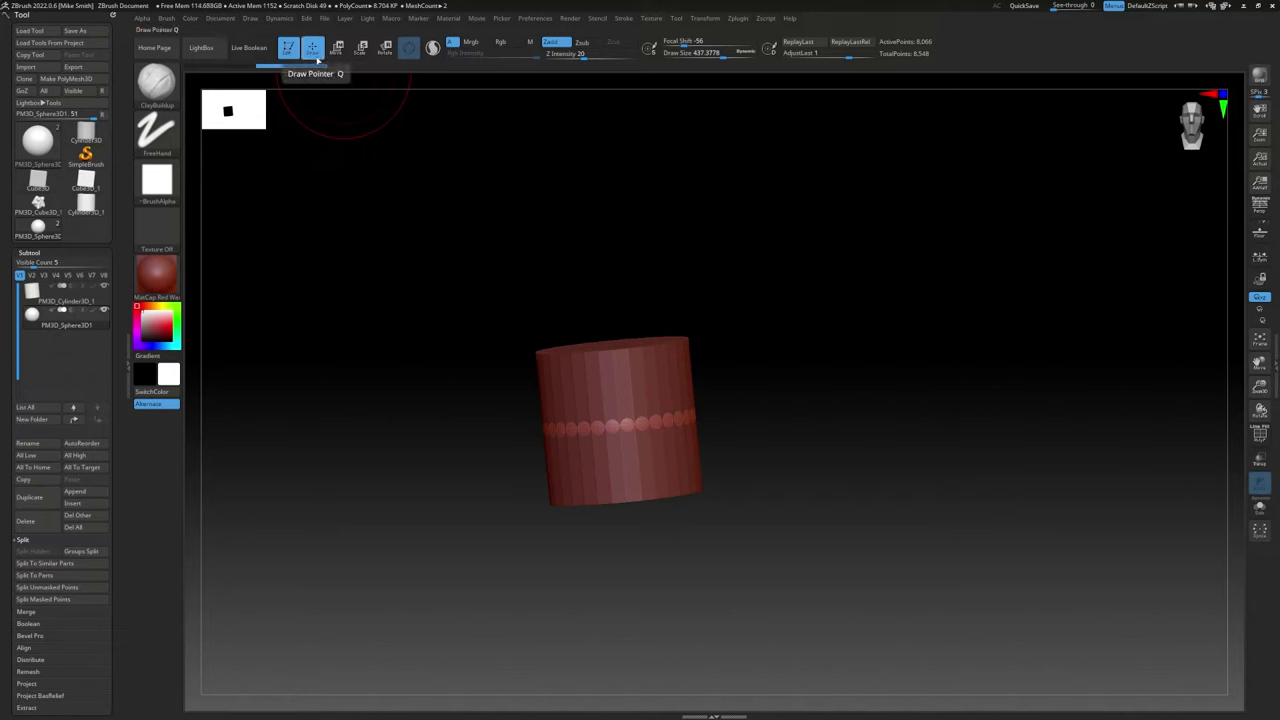
{"action": "left_click", "coordinate": [338, 48]}
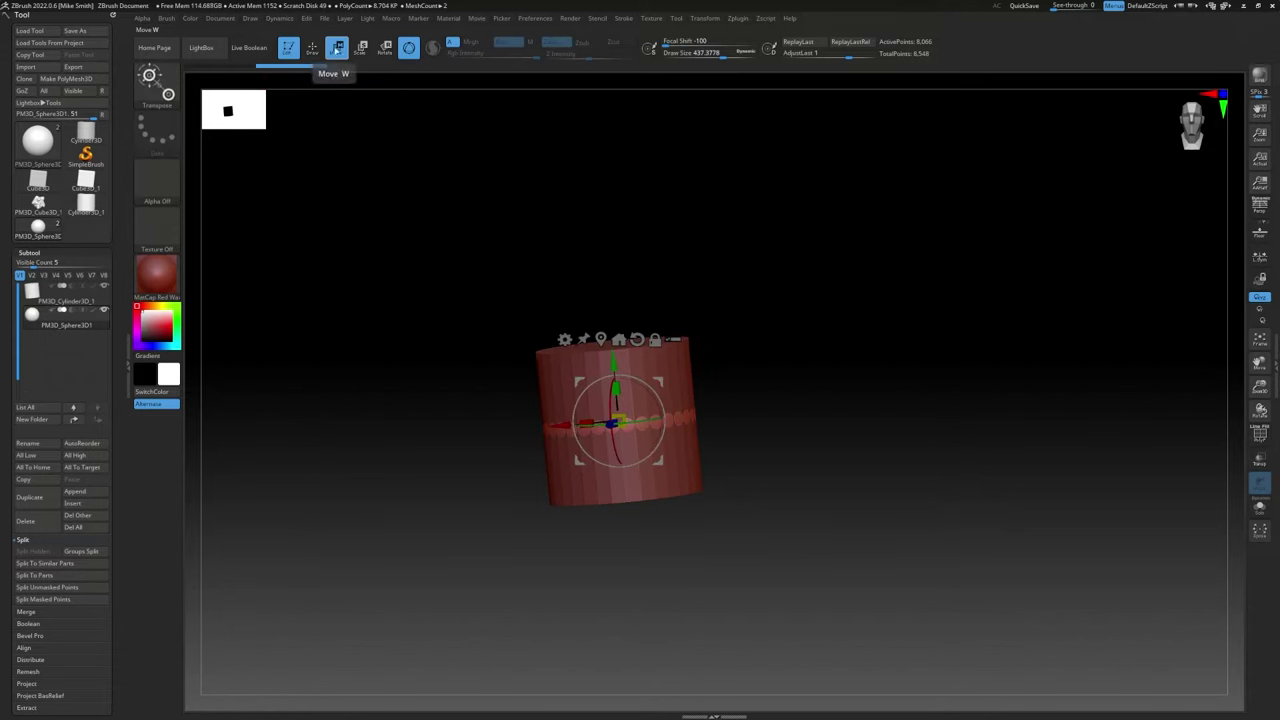
{"action": "left_click_drag", "start_coordinate": [642, 214], "coordinate": [650, 214]}
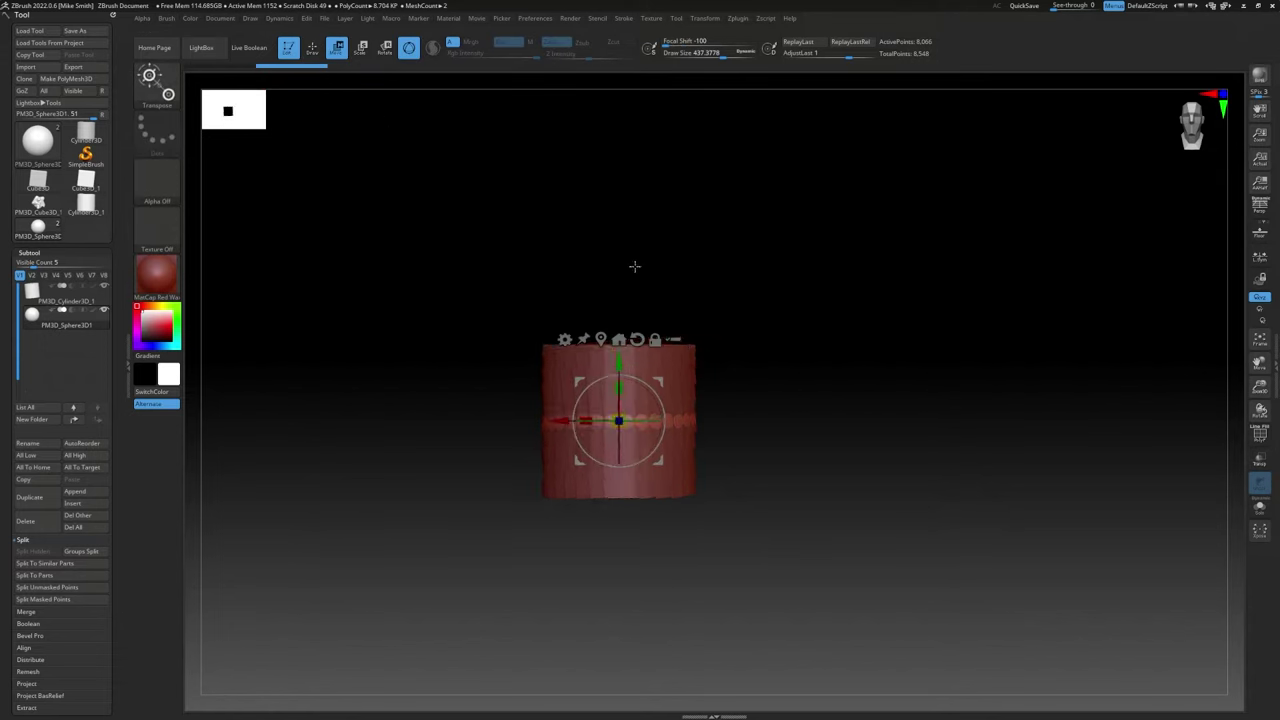
{"action": "left_click_drag", "start_coordinate": [619, 357], "coordinate": [619, 219]}
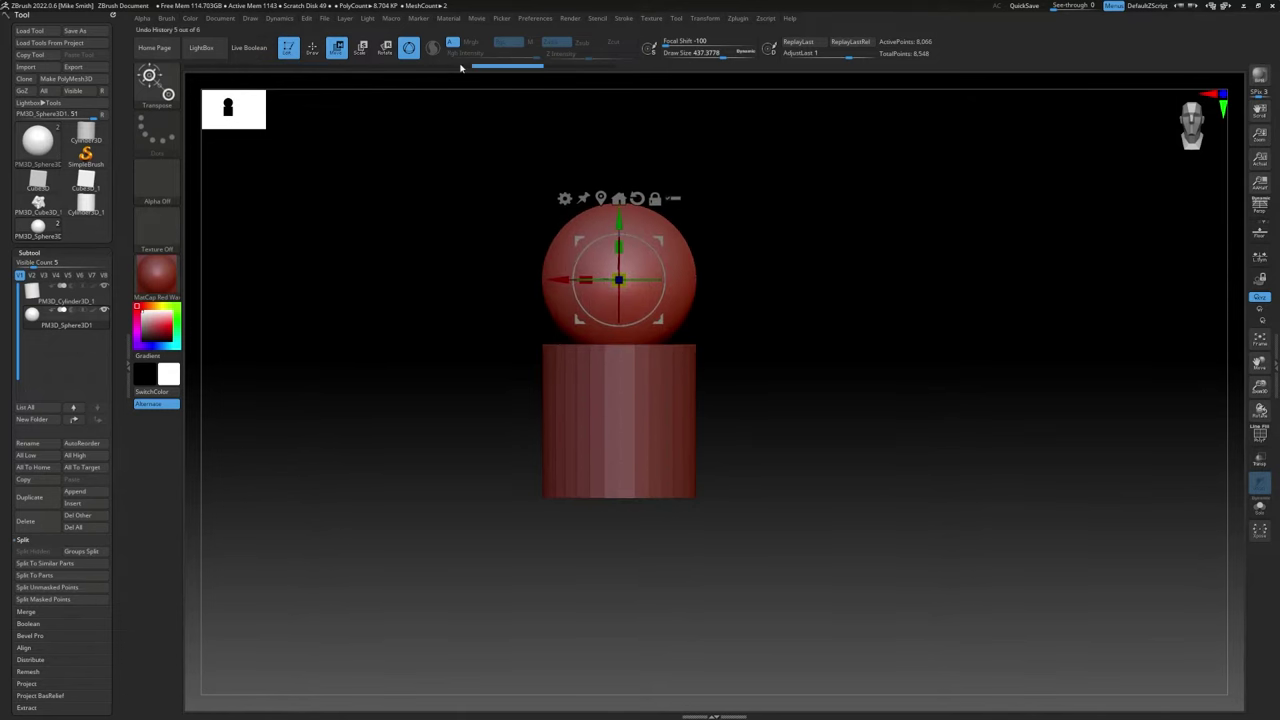
Step: Return to Draw mode and sculpt clay strokes onto the sphere with the ClayBuildup brush
{"action": "left_click", "coordinate": [312, 47]}
{"action": "mouse_move", "coordinate": [574, 271]}
{"action": "left_mouse_down"}
{"action": "mouse_move", "coordinate": [557, 294]}
{"action": "mouse_move", "coordinate": [640, 290]}
{"action": "left_mouse_up"}
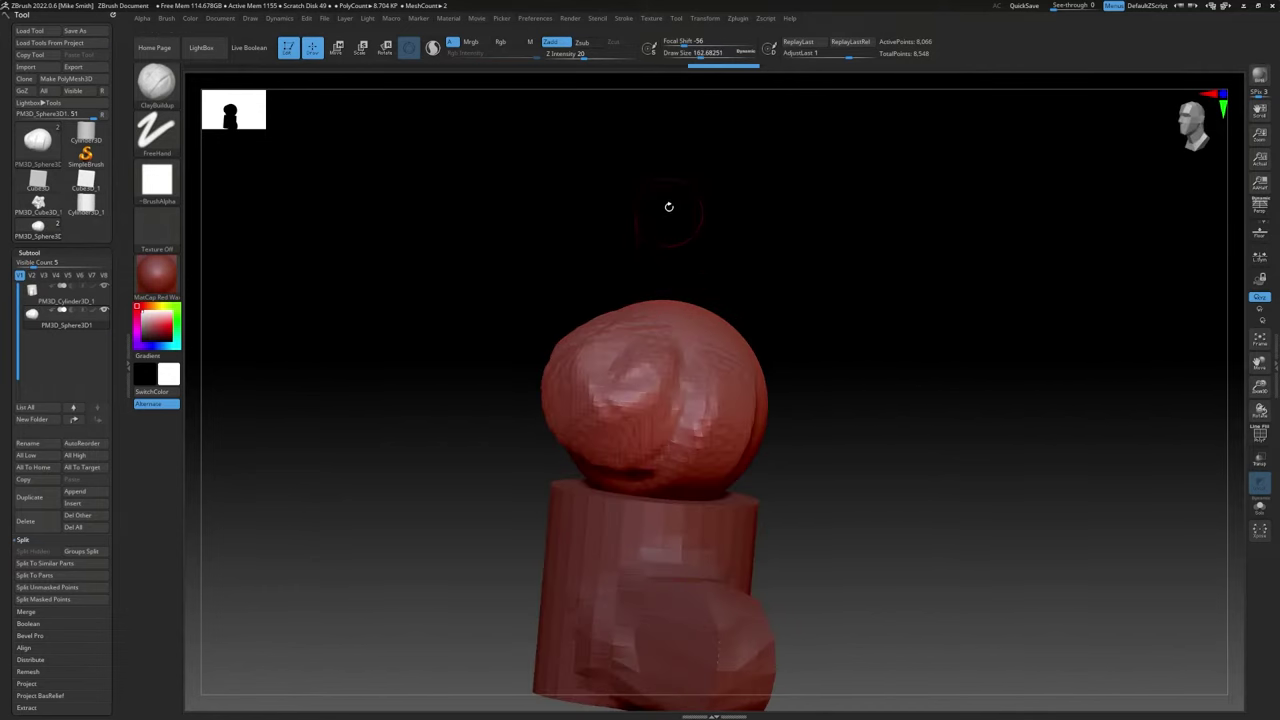
Step: Raise the ClayBuildup draw size to about 280 and Z Intensity to 98, and sculpt a strong stroke on the sphere
{"action": "mouse_move", "coordinate": [682, 158]}
{"action": "left_mouse_down"}
{"action": "mouse_move", "coordinate": [666, 180]}
{"action": "mouse_move", "coordinate": [673, 154]}
{"action": "left_mouse_up"}
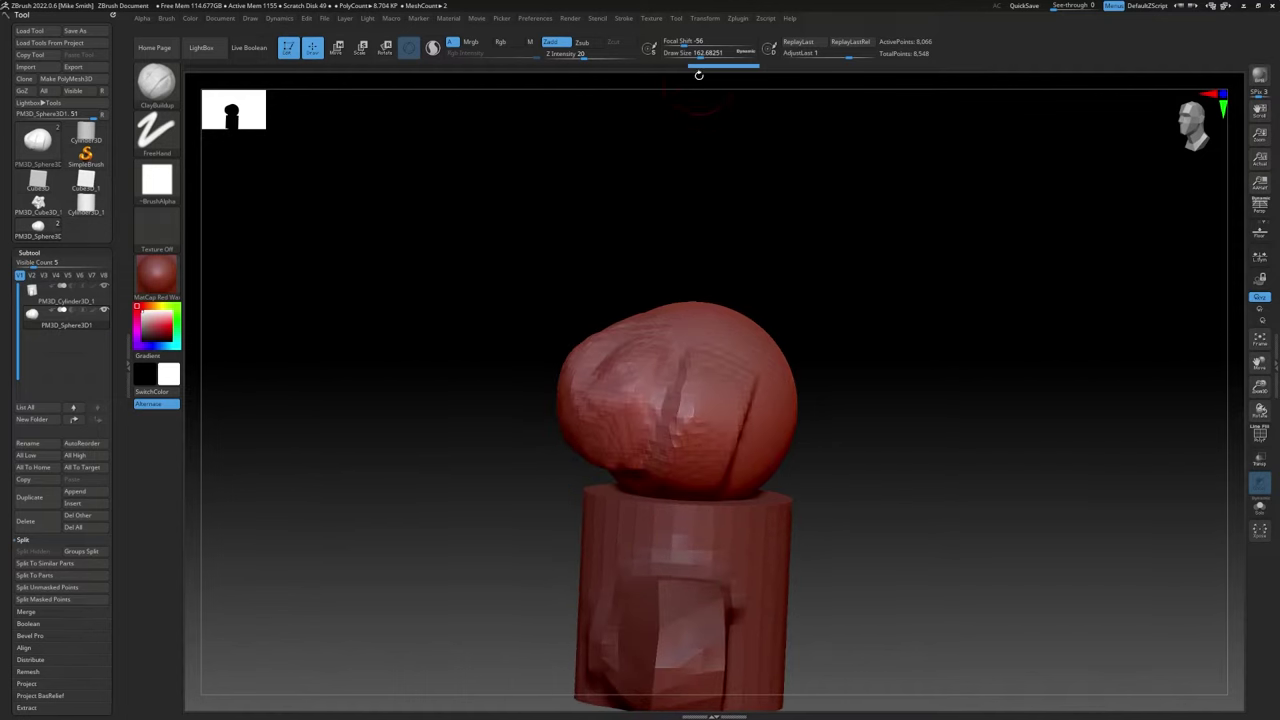
{"action": "left_click_drag", "start_coordinate": [702, 54], "coordinate": [711, 55]}
{"action": "left_click_drag", "start_coordinate": [584, 57], "coordinate": [637, 61]}
{"action": "mouse_move", "coordinate": [712, 366]}
{"action": "left_mouse_down"}
{"action": "mouse_move", "coordinate": [697, 372]}
{"action": "mouse_move", "coordinate": [694, 357]}
{"action": "mouse_move", "coordinate": [710, 322]}
{"action": "left_mouse_up"}
{"action": "left_click_drag", "start_coordinate": [800, 244], "coordinate": [671, 117]}
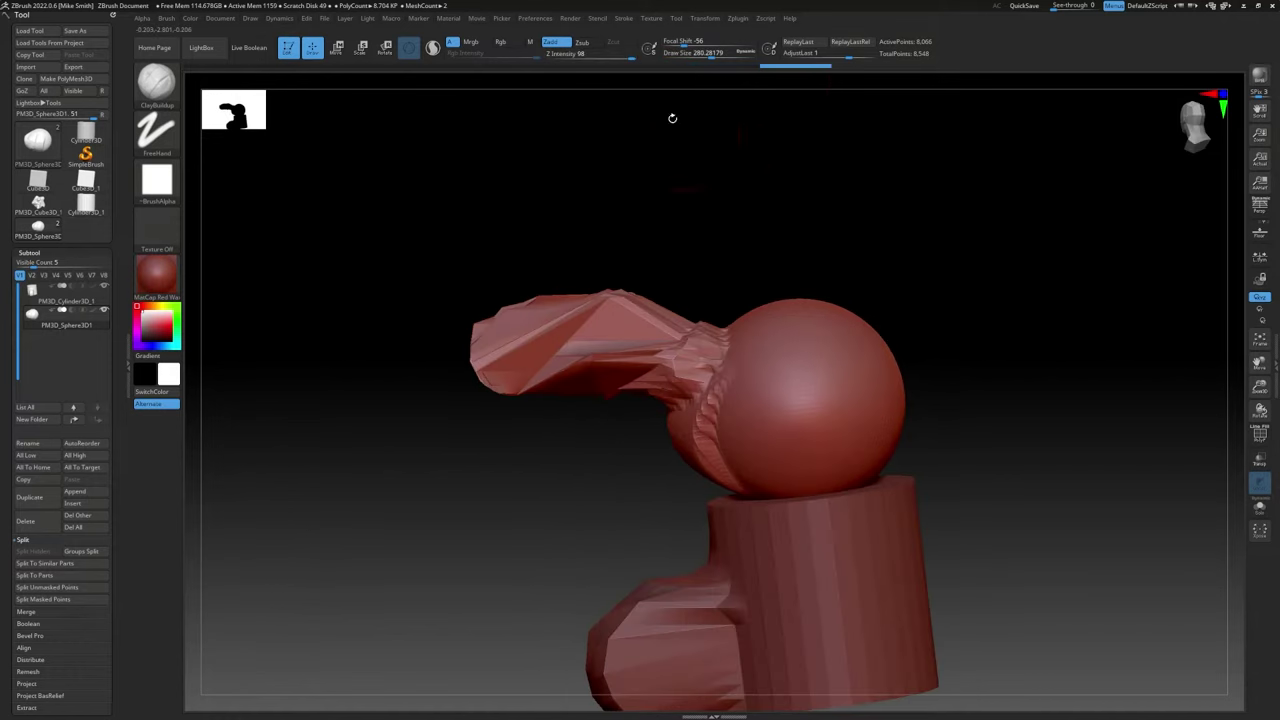
Step: Sculpt a soft stroke on the smooth side of the sphere at Z Intensity 10, with the draw size at about 207
{"action": "mouse_move", "coordinate": [798, 400]}
{"action": "left_mouse_down"}
{"action": "mouse_move", "coordinate": [765, 372]}
{"action": "mouse_move", "coordinate": [798, 450]}
{"action": "left_mouse_up"}
{"action": "left_click_drag", "start_coordinate": [751, 211], "coordinate": [745, 229]}
{"action": "key", "text": "s"}
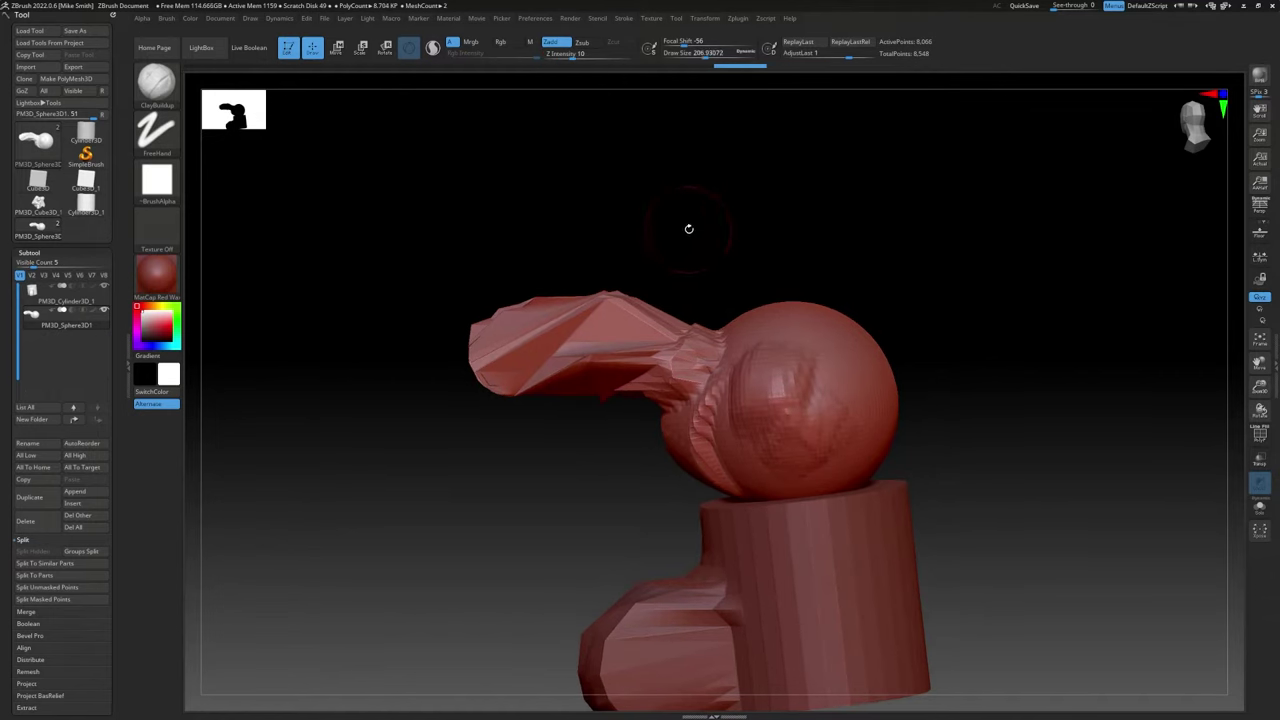
Step: Bring up the brush intensity and quick-access settings at the cursor over the canvas, and close them
{"action": "key", "text": "u"}
{"action": "key", "text": "space"}
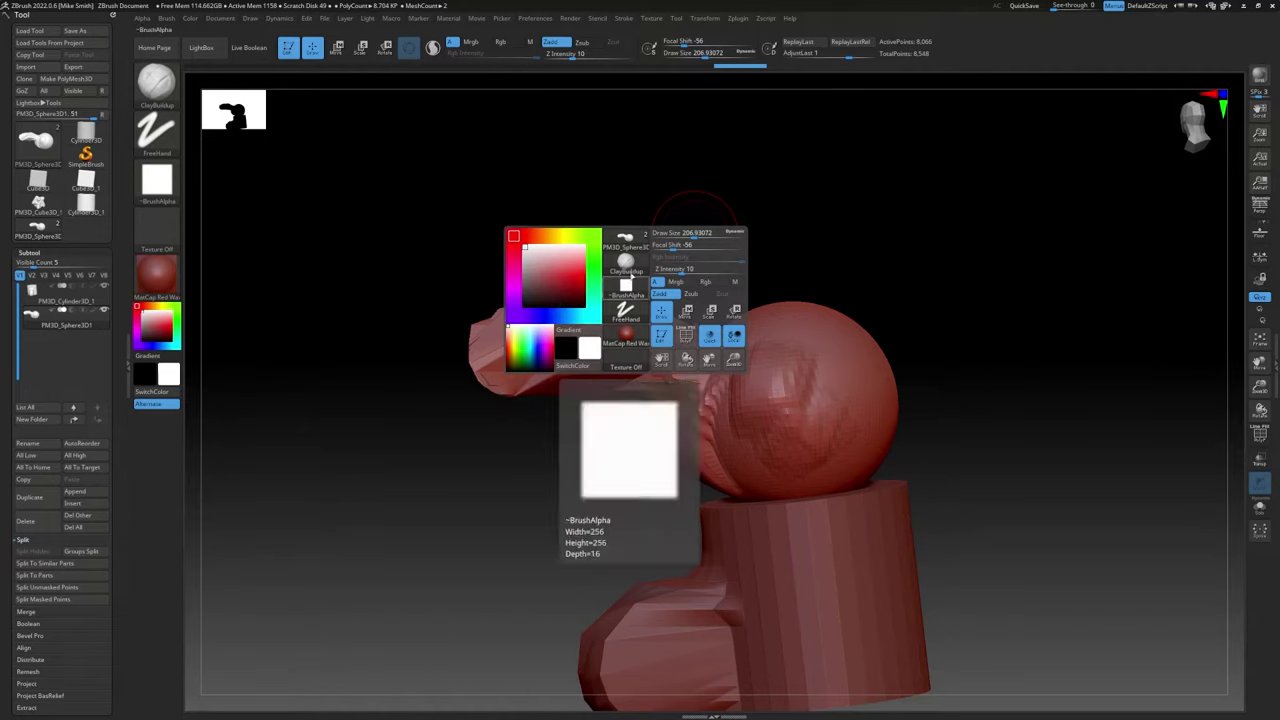
{"action": "key", "text": "space"}
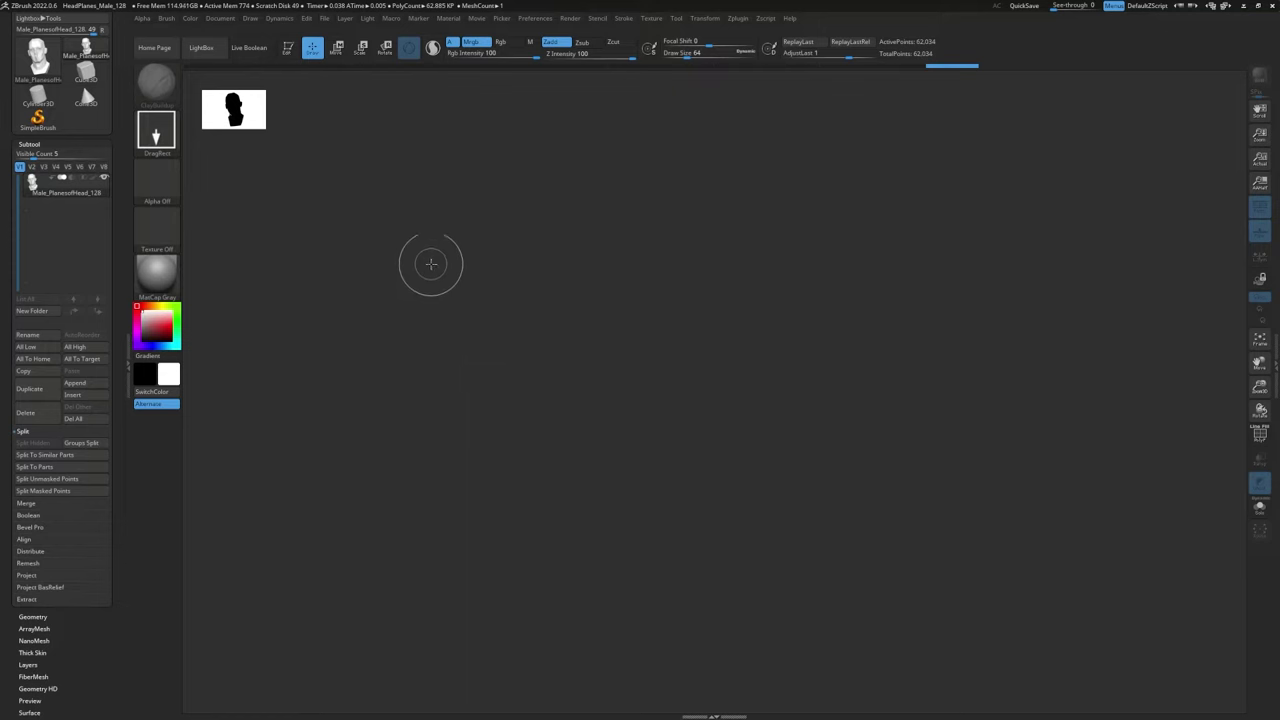
Step: Choose the ZSphere tool, draw one ZSphere in the centre of the empty canvas and enter Edit mode
{"action": "left_click_drag", "start_coordinate": [110, 104], "coordinate": [110, 197]}
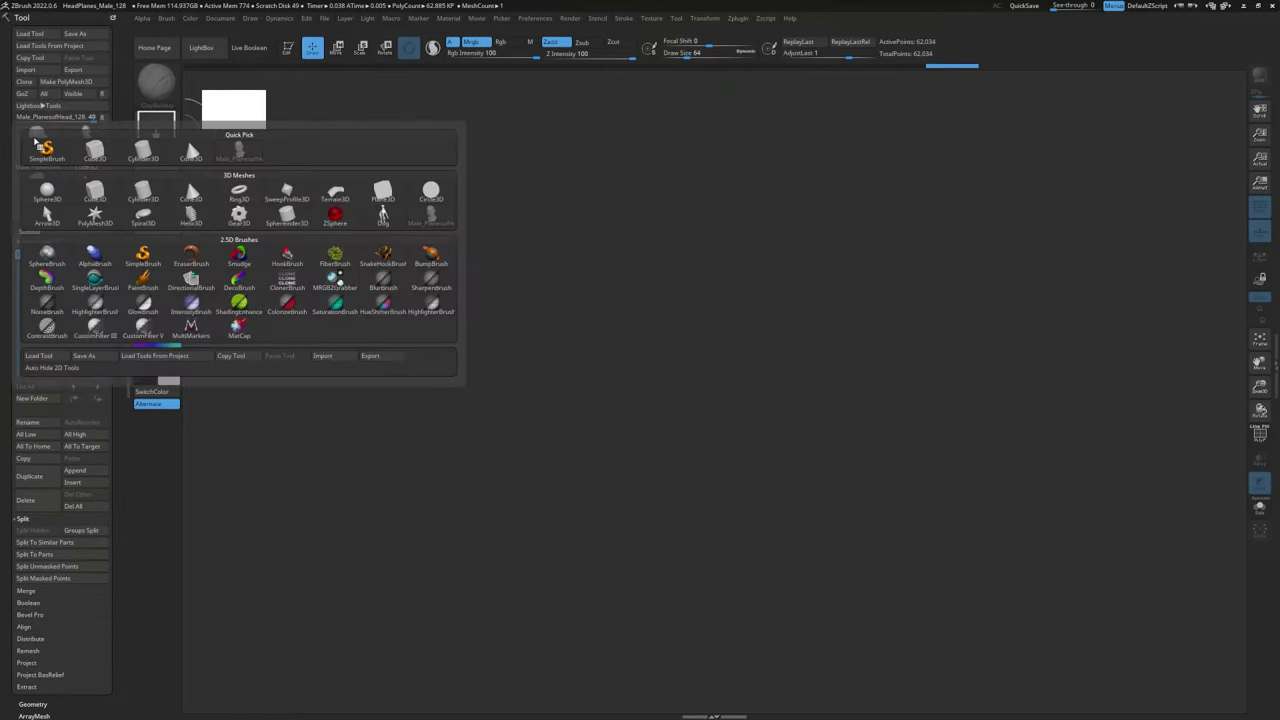
{"action": "left_click", "coordinate": [38, 146]}
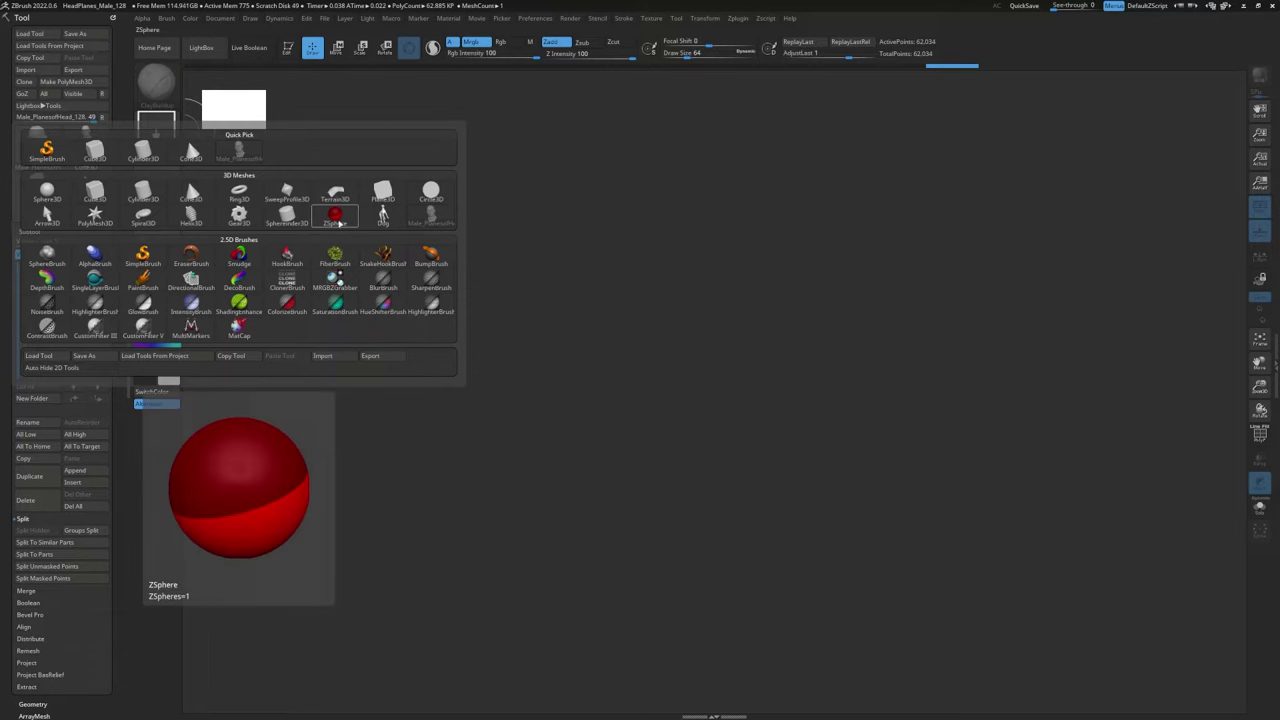
{"action": "left_click", "coordinate": [338, 222]}
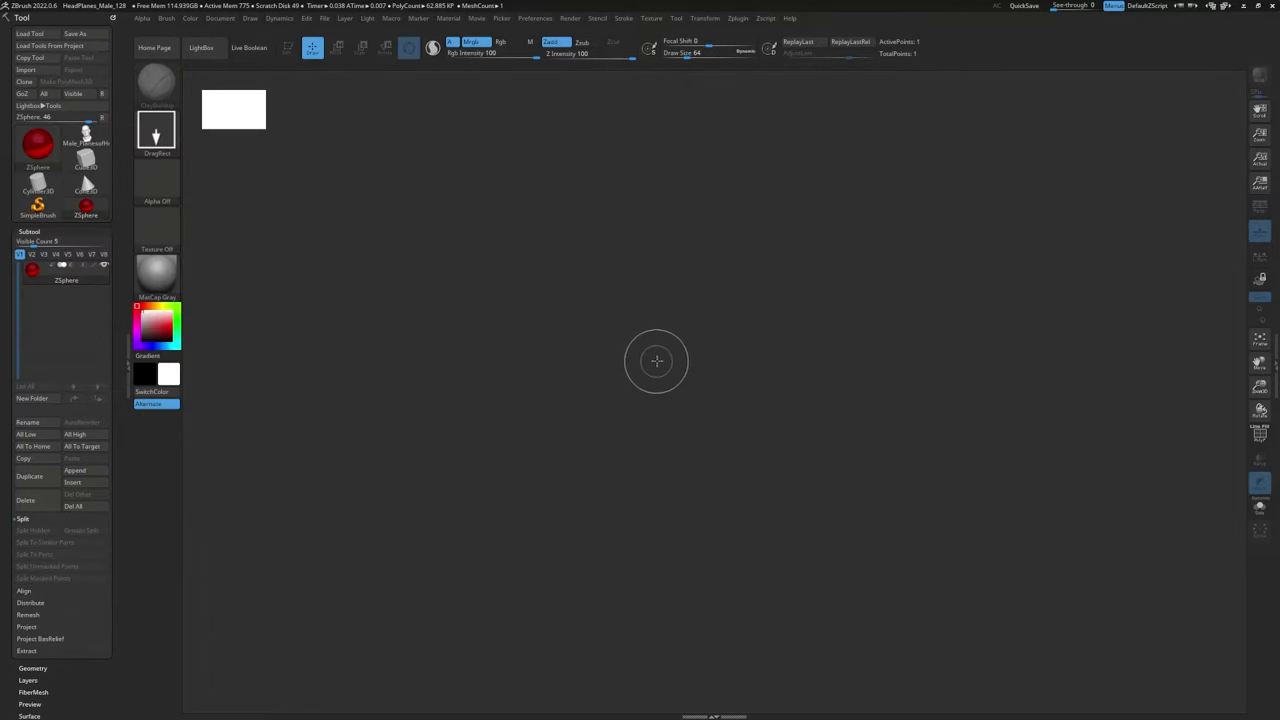
{"action": "mouse_move", "coordinate": [659, 360]}
{"action": "left_mouse_down"}
{"action": "mouse_move", "coordinate": [646, 603]}
{"action": "mouse_move", "coordinate": [663, 680]}
{"action": "mouse_move", "coordinate": [657, 660]}
{"action": "left_mouse_up"}
{"action": "key", "text": "t"}
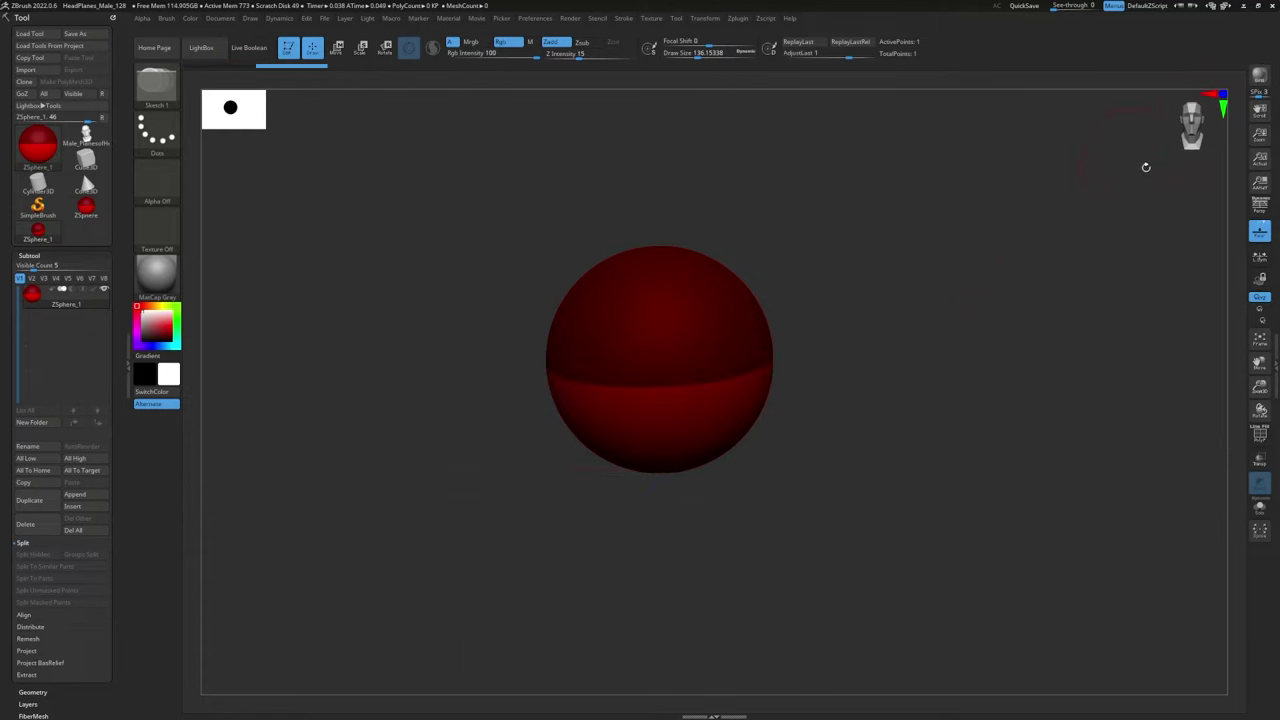
Step: Try growing branching chains of child ZSpheres out of the upper part of the root ZSphere
{"action": "left_click_drag", "start_coordinate": [1146, 166], "coordinate": [1098, 191]}
{"action": "left_click_drag", "start_coordinate": [1051, 231], "coordinate": [1094, 214]}
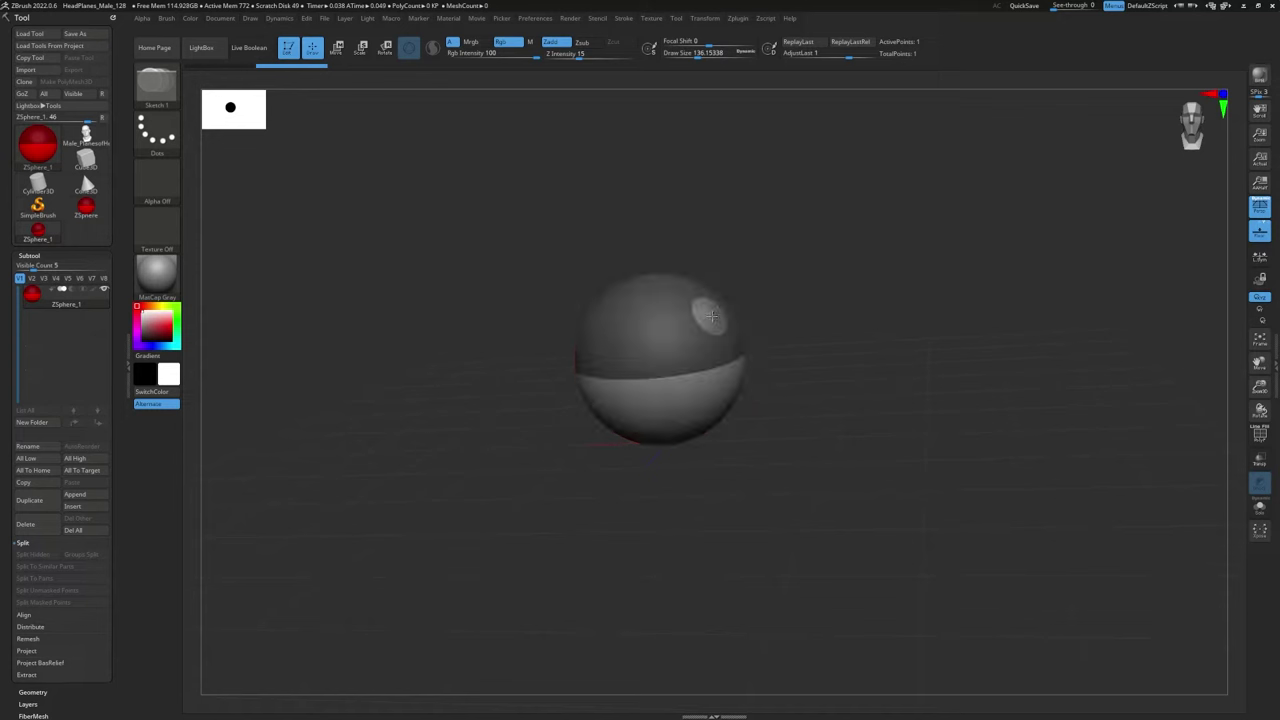
{"action": "mouse_move", "coordinate": [710, 310]}
{"action": "left_mouse_down"}
{"action": "mouse_move", "coordinate": [750, 292]}
{"action": "mouse_move", "coordinate": [784, 328]}
{"action": "left_mouse_up"}
{"action": "left_click_drag", "start_coordinate": [611, 291], "coordinate": [640, 325]}
{"action": "left_click_drag", "start_coordinate": [589, 266], "coordinate": [610, 290]}
{"action": "left_click_drag", "start_coordinate": [530, 440], "coordinate": [551, 226]}
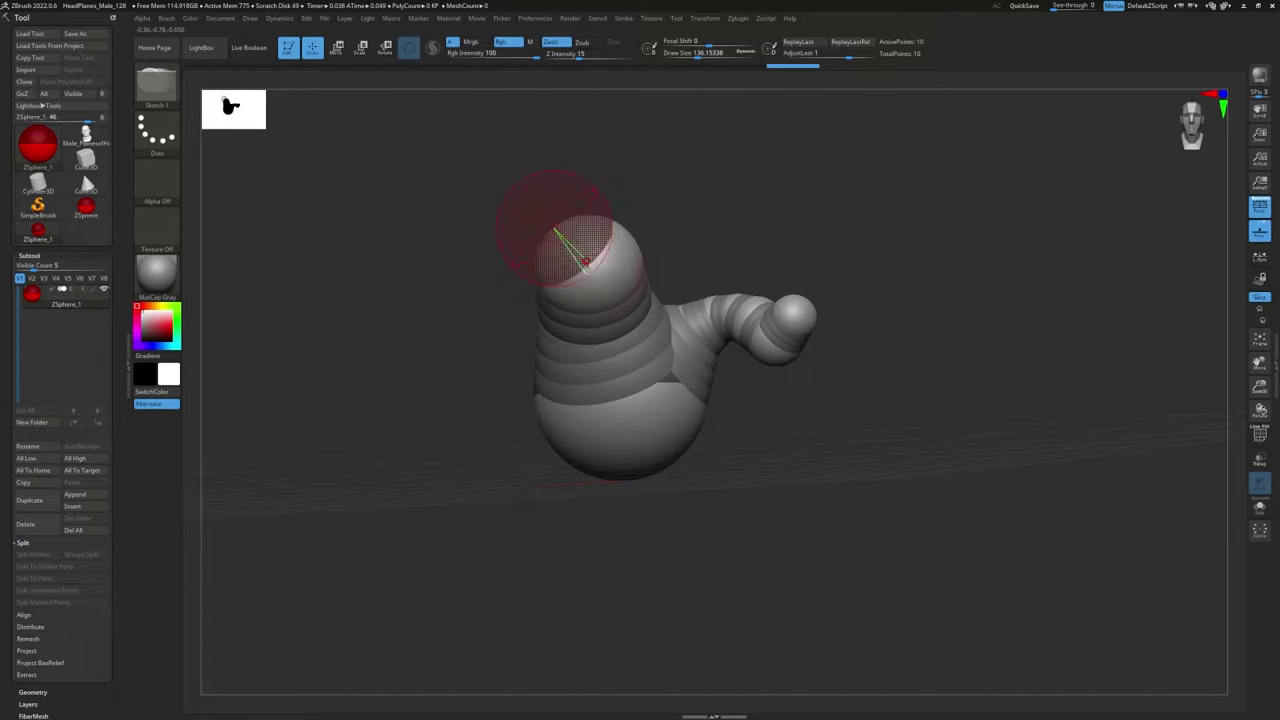
{"action": "left_click_drag", "start_coordinate": [463, 358], "coordinate": [445, 362]}
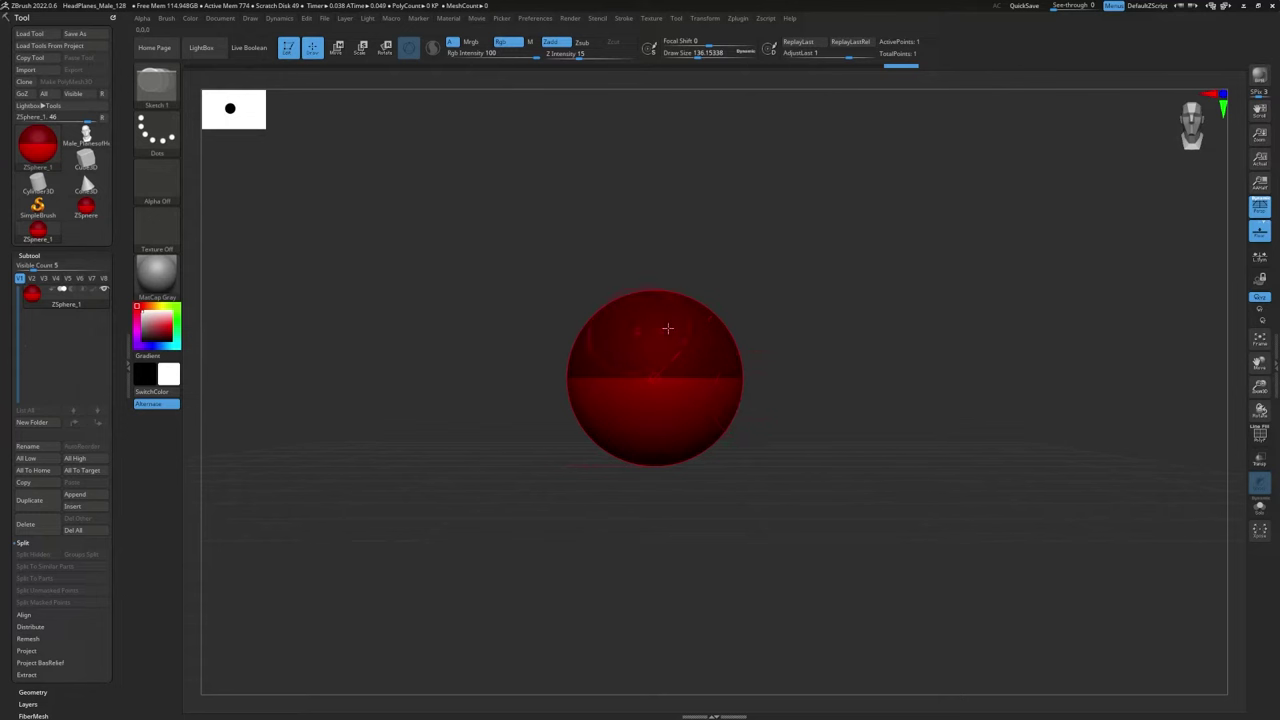
Step: Add a mirrored pair of child ZSpheres to the sides of the root and move them outward as shoulders
{"action": "left_click_drag", "start_coordinate": [832, 368], "coordinate": [797, 371]}
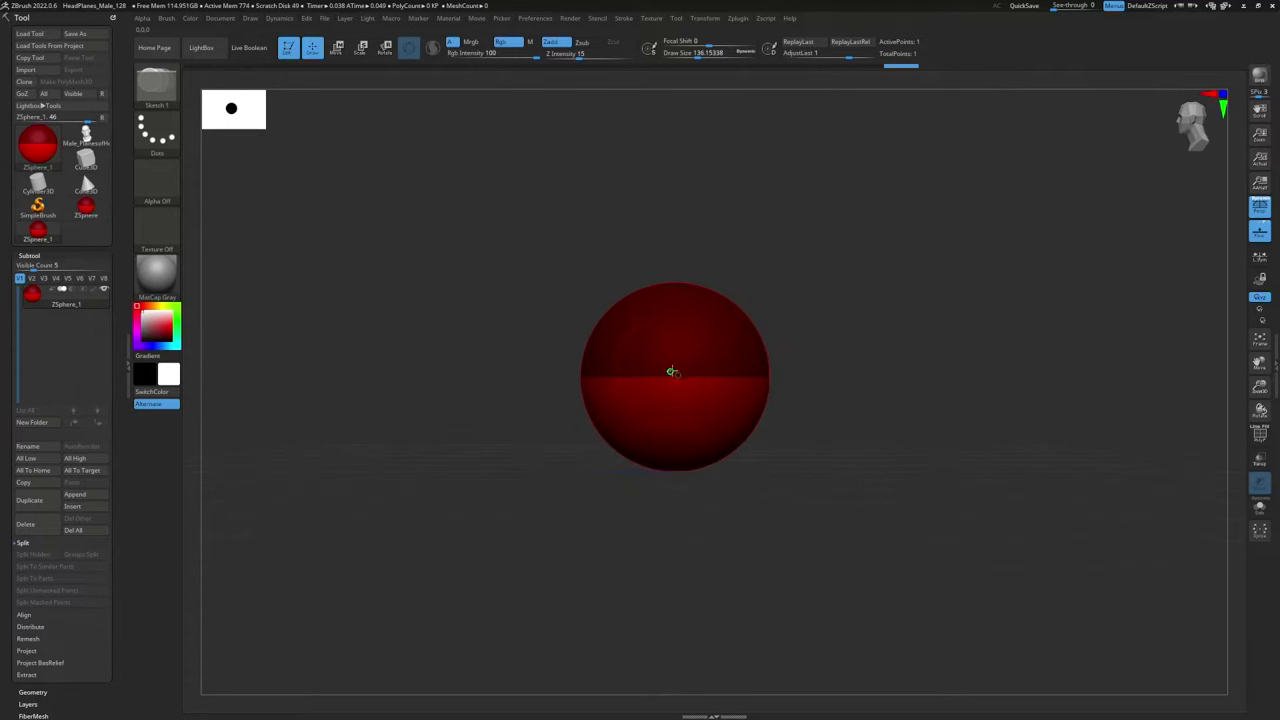
{"action": "left_click_drag", "start_coordinate": [672, 352], "coordinate": [705, 414]}
{"action": "left_click_drag", "start_coordinate": [617, 517], "coordinate": [697, 514]}
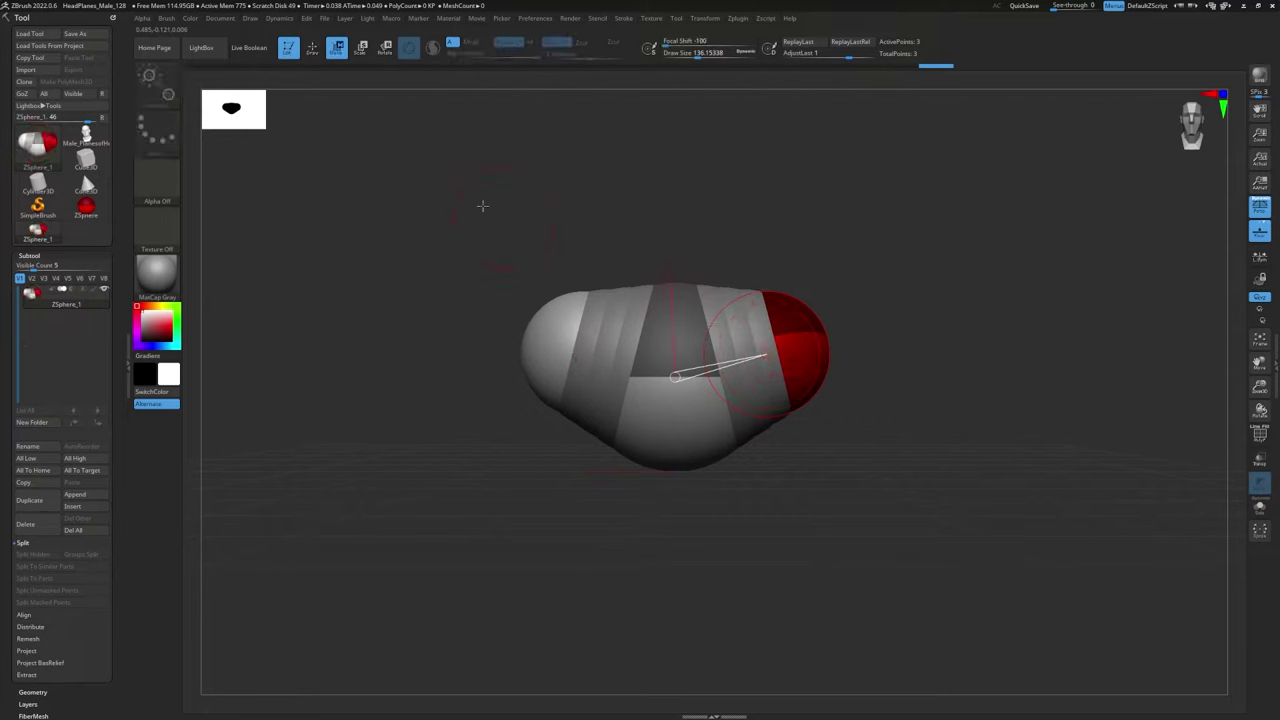
{"action": "left_click", "coordinate": [337, 50]}
{"action": "mouse_move", "coordinate": [771, 355]}
{"action": "left_mouse_down"}
{"action": "mouse_move", "coordinate": [828, 360]}
{"action": "mouse_move", "coordinate": [838, 377]}
{"action": "left_mouse_up"}
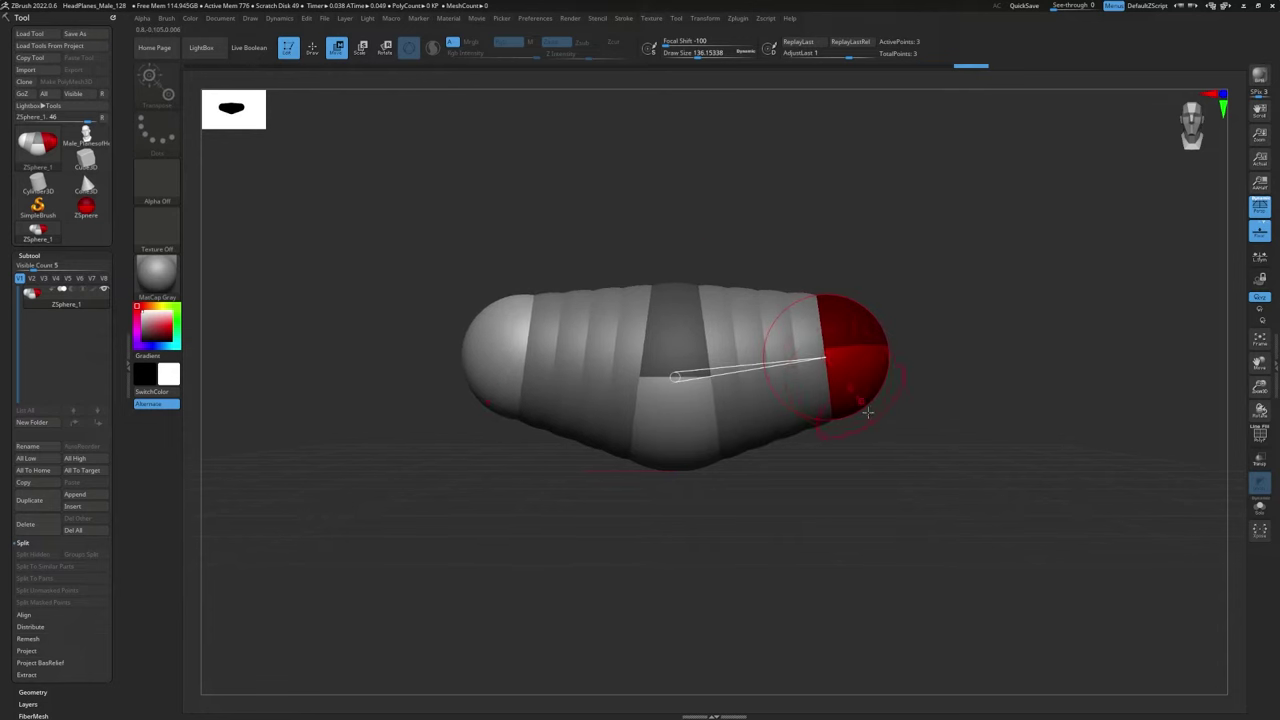
Step: Add a mirrored child ZSphere to each shoulder and move it down and outward to form the upper arms
{"action": "key", "text": "q"}
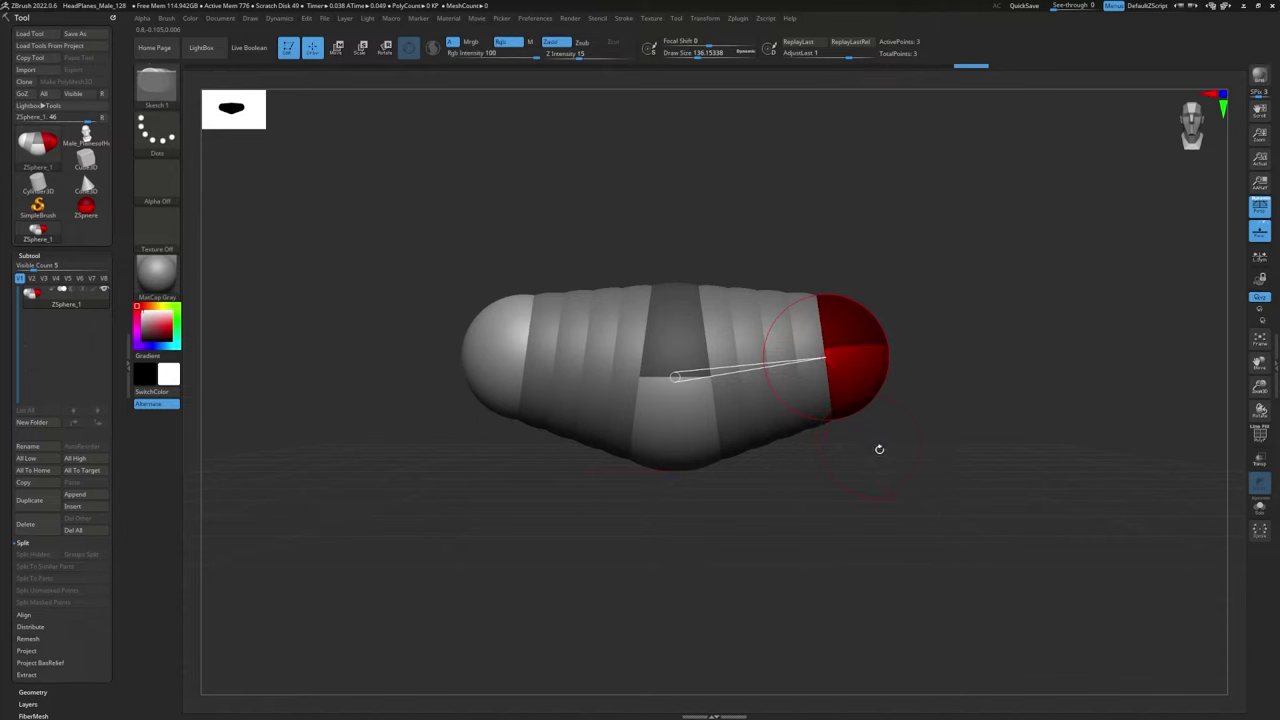
{"action": "mouse_move", "coordinate": [880, 369]}
{"action": "left_mouse_down"}
{"action": "mouse_move", "coordinate": [854, 466]}
{"action": "mouse_move", "coordinate": [857, 517]}
{"action": "mouse_move", "coordinate": [854, 500]}
{"action": "left_mouse_up"}
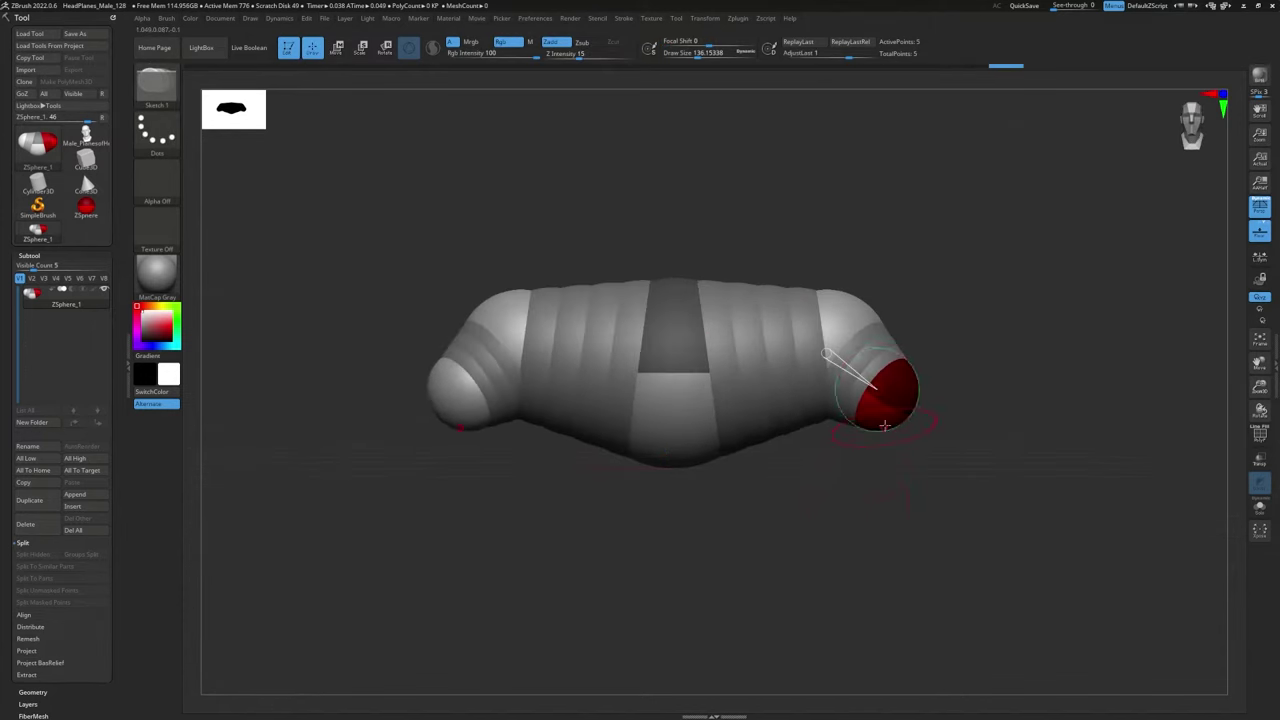
{"action": "key", "text": "w"}
{"action": "mouse_move", "coordinate": [884, 425]}
{"action": "left_mouse_down"}
{"action": "mouse_move", "coordinate": [920, 540]}
{"action": "mouse_move", "coordinate": [955, 601]}
{"action": "mouse_move", "coordinate": [971, 603]}
{"action": "left_mouse_up"}
{"action": "key", "text": "ctrl+z"}
Step: Add a ZSphere at each elbow and move it down and forward to form the forearms
{"action": "key", "text": "q"}
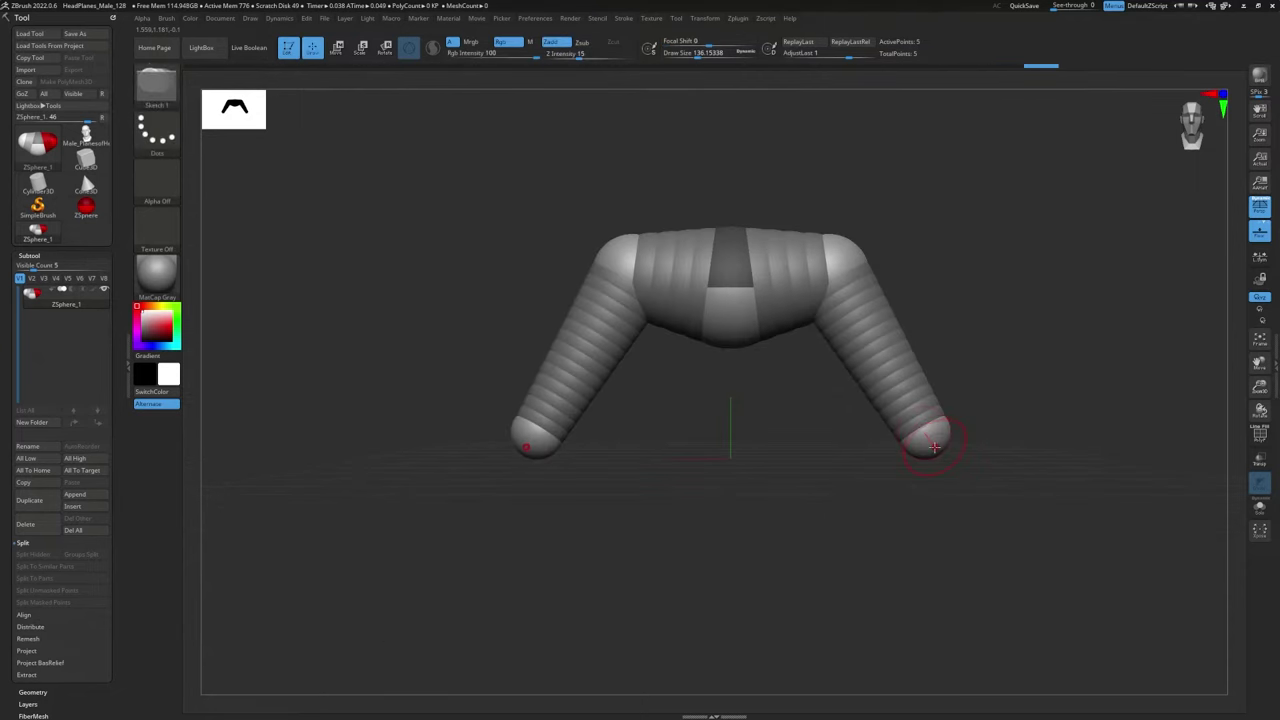
{"action": "left_click", "coordinate": [933, 447]}
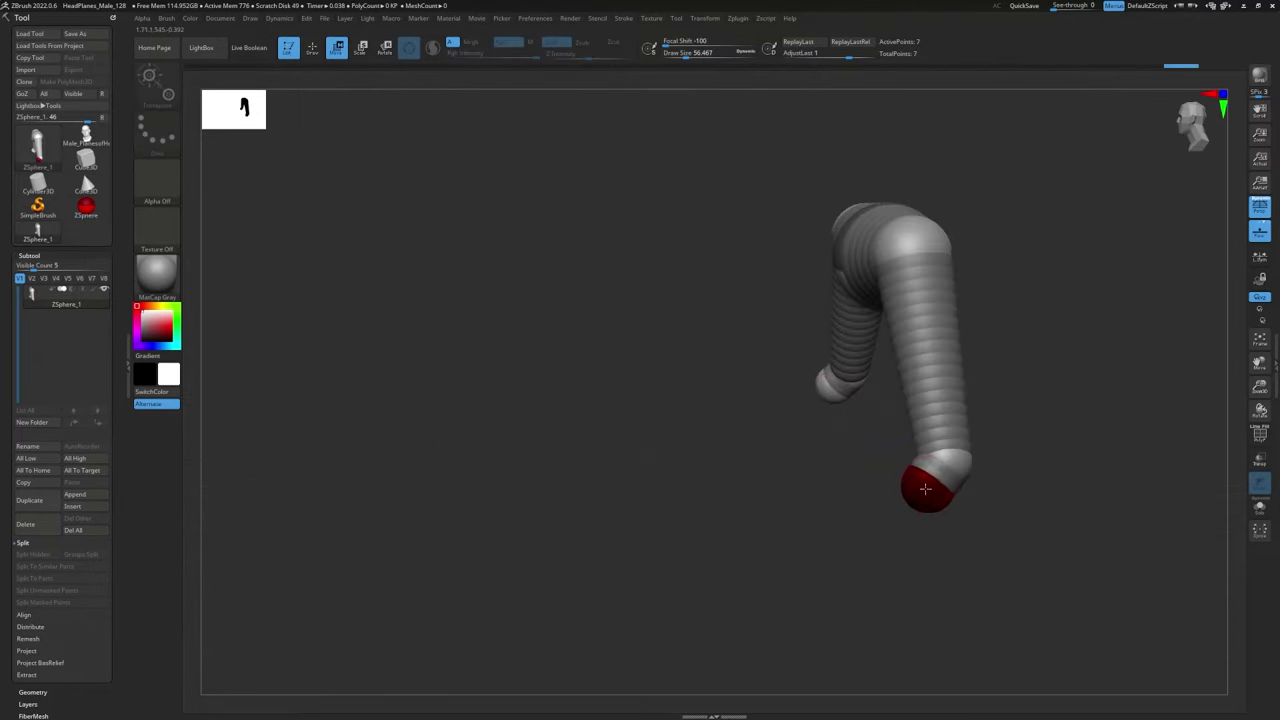
{"action": "left_click_drag", "start_coordinate": [920, 482], "coordinate": [853, 584]}
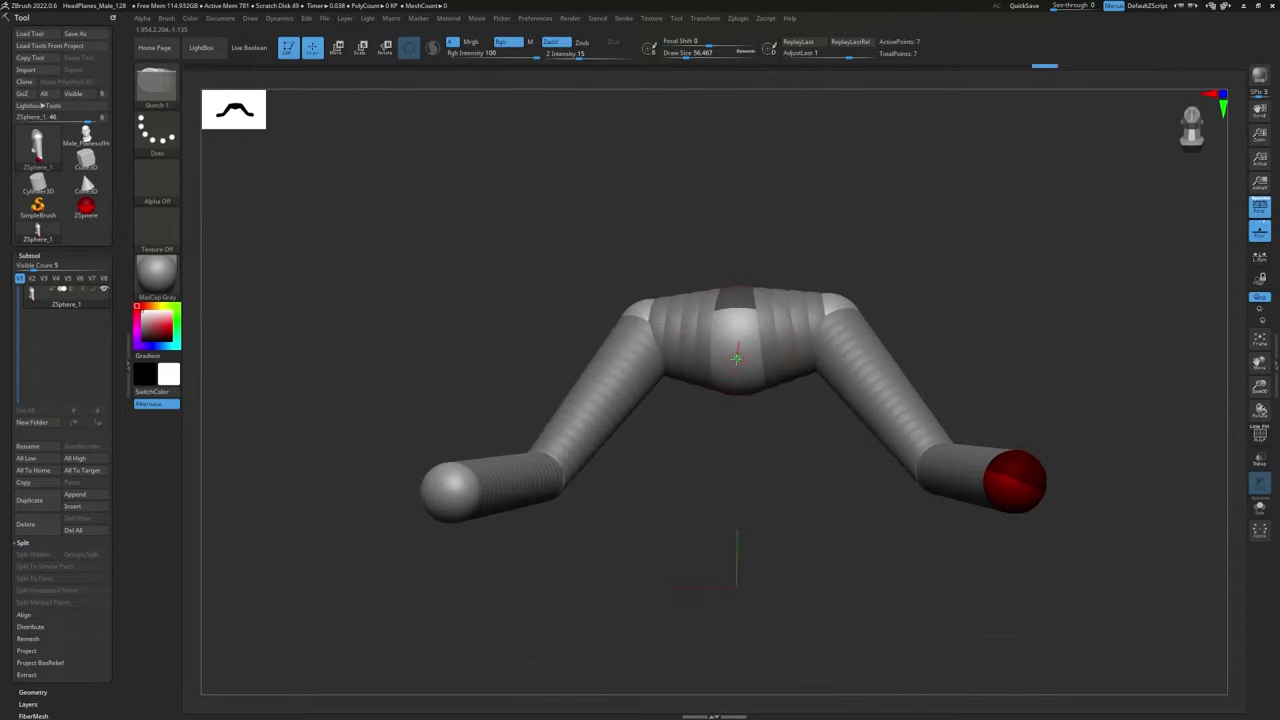
Step: Undo the off-centre pair under the root, add a single centred ZSphere there and move it down to form the torso
{"action": "left_click_drag", "start_coordinate": [725, 363], "coordinate": [714, 400]}
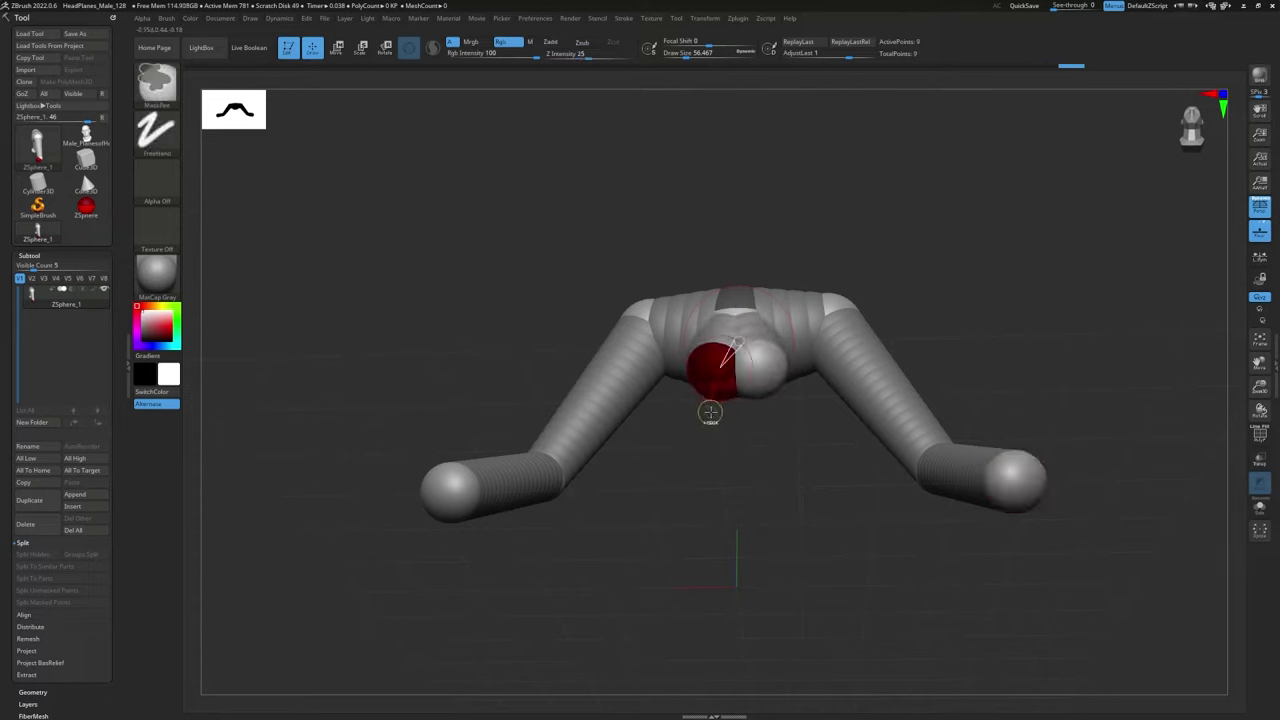
{"action": "key", "text": "ctrl+z"}
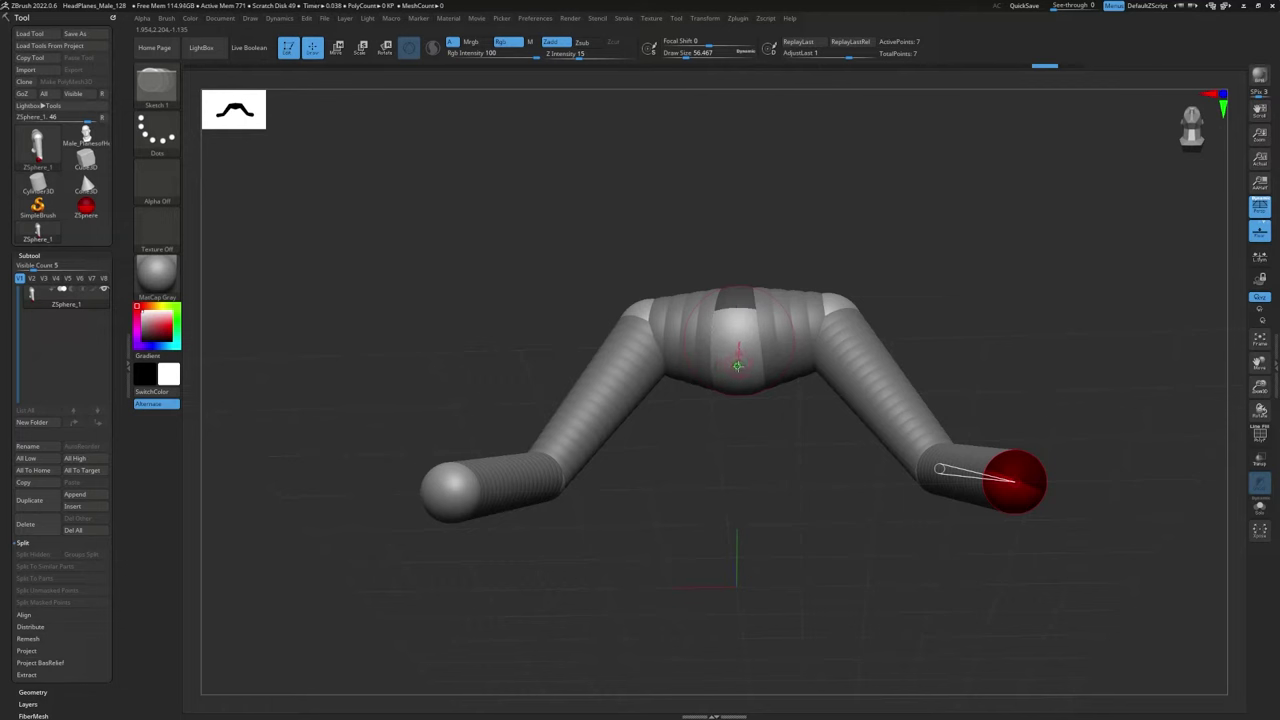
{"action": "left_click_drag", "start_coordinate": [737, 362], "coordinate": [734, 429]}
{"action": "left_click_drag", "start_coordinate": [732, 464], "coordinate": [719, 479]}
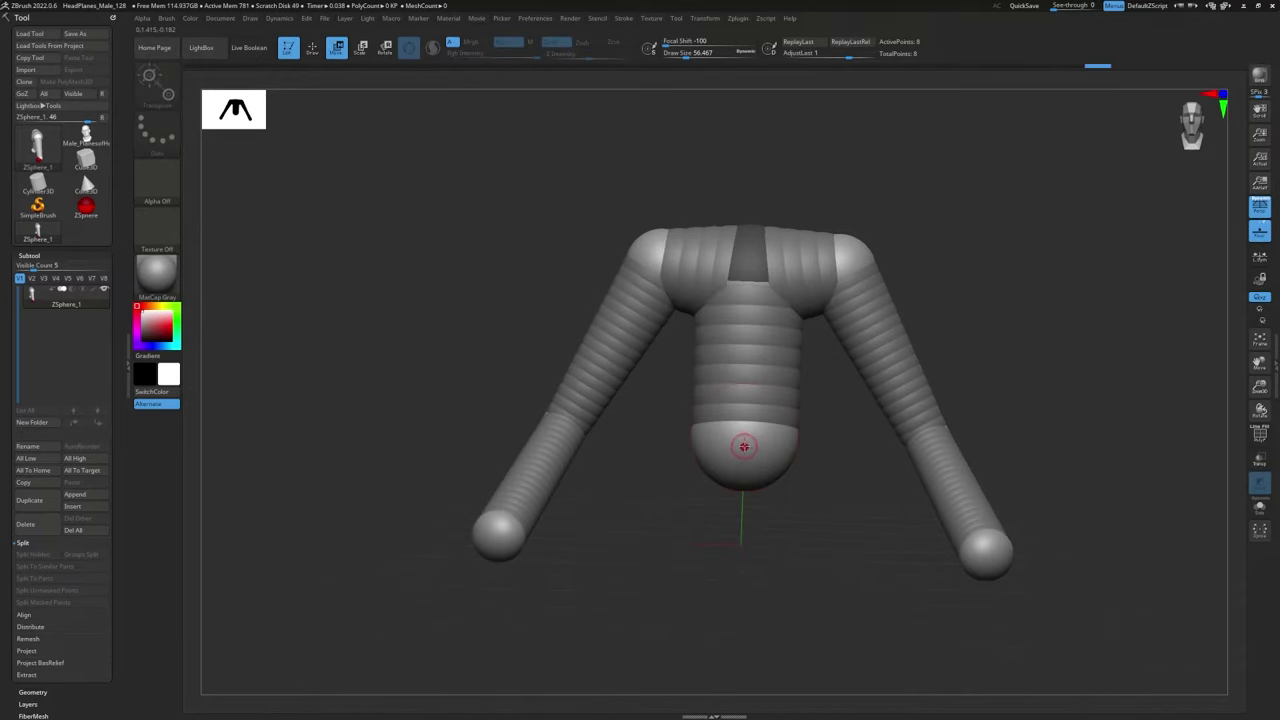
Step: Scale up the lower torso ZSphere into a belly and add a pelvis ZSphere beneath it
{"action": "key", "text": "e"}
{"action": "mouse_move", "coordinate": [742, 439]}
{"action": "left_mouse_down"}
{"action": "mouse_move", "coordinate": [750, 563]}
{"action": "mouse_move", "coordinate": [754, 443]}
{"action": "left_mouse_up"}
{"action": "mouse_move", "coordinate": [768, 515]}
{"action": "left_mouse_down"}
{"action": "mouse_move", "coordinate": [766, 550]}
{"action": "mouse_move", "coordinate": [755, 536]}
{"action": "left_mouse_up"}
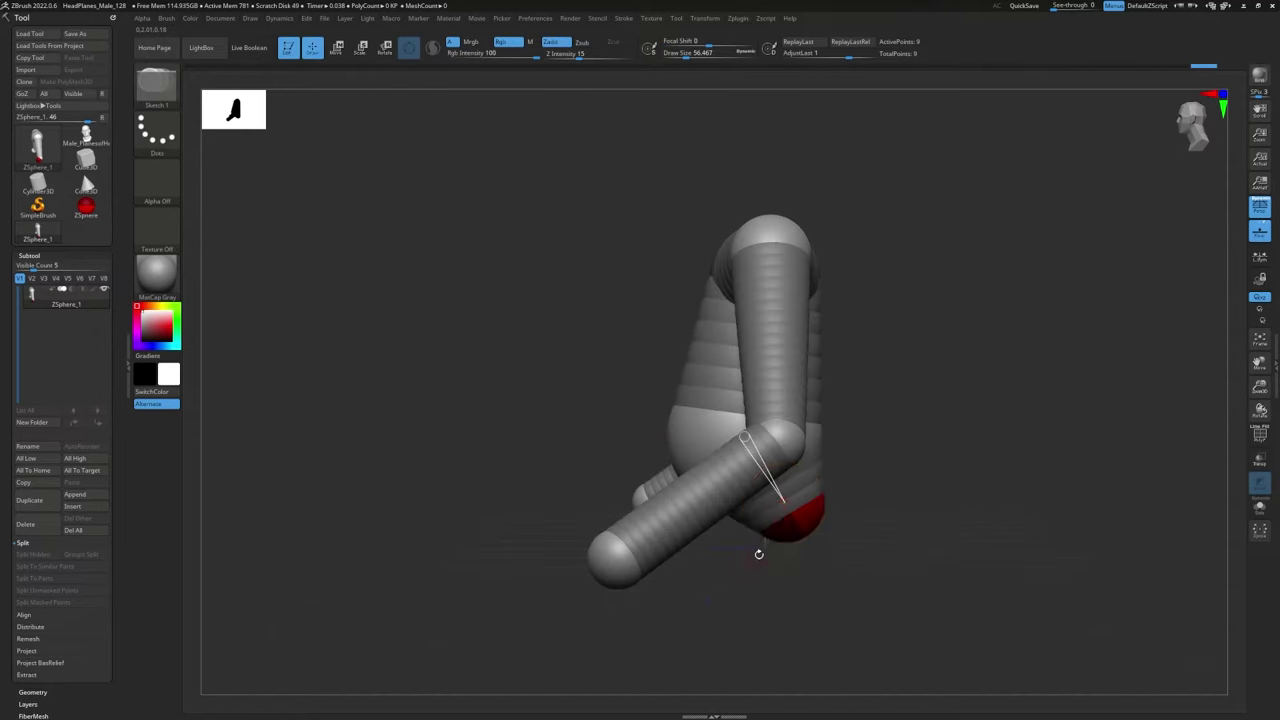
Step: Add a mirrored pair of ZSpheres to the pelvis and move them outward as hips
{"action": "key", "text": "w"}
{"action": "left_click_drag", "start_coordinate": [755, 524], "coordinate": [763, 549]}
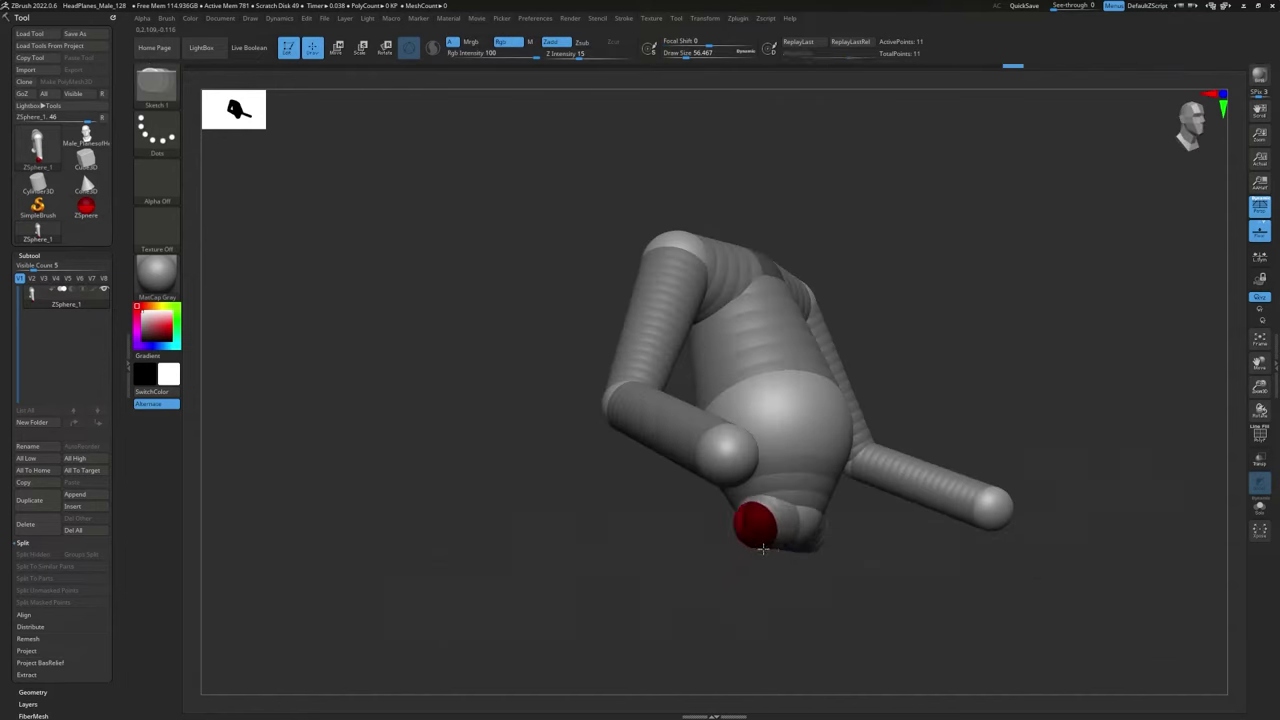
{"action": "right_click_drag", "start_coordinate": [763, 549], "coordinate": [746, 521]}
{"action": "key", "text": "w"}
{"action": "key", "text": "ctrl+z"}
{"action": "key", "text": "ctrl+z"}
{"action": "key", "text": "ctrl+shift+z"}
{"action": "key", "text": "ctrl+shift+z"}
{"action": "left_click_drag", "start_coordinate": [746, 521], "coordinate": [701, 529]}
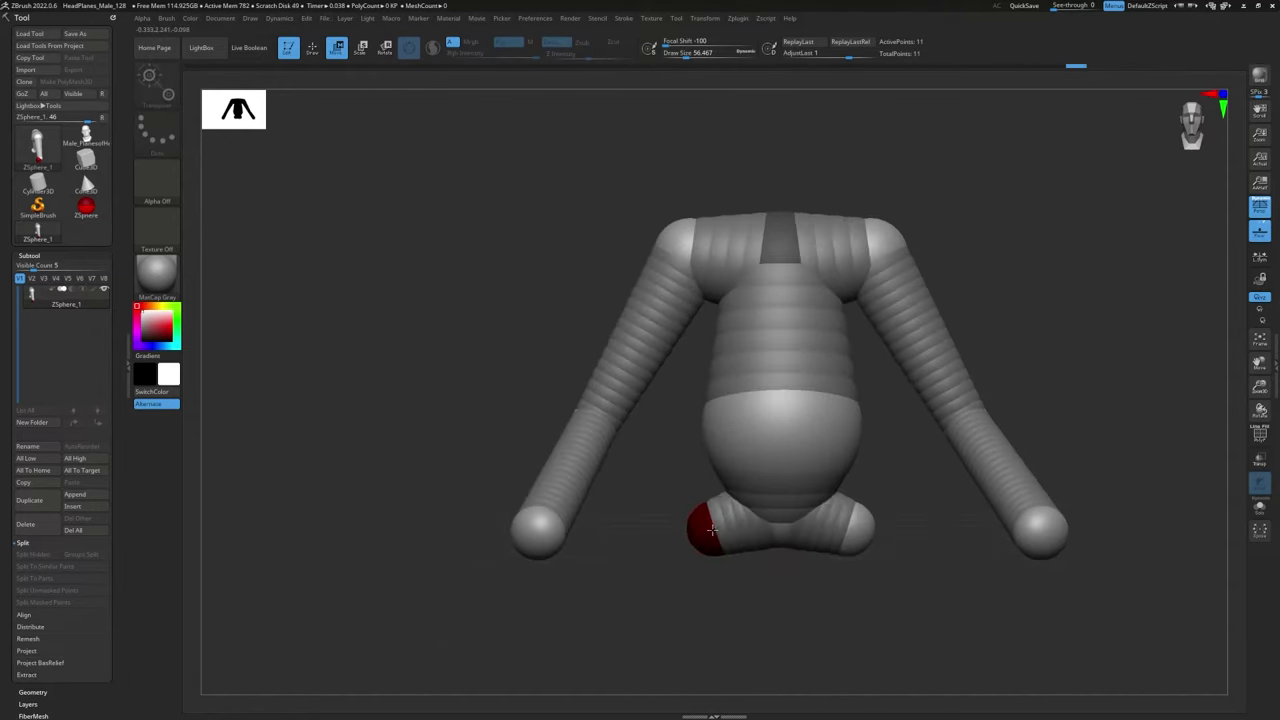
Step: Add a ZSphere below each hip, move it down to knee height and adjust the thigh's angle from the side
{"action": "key", "text": "q"}
{"action": "right_click_drag", "start_coordinate": [701, 529], "coordinate": [701, 450]}
{"action": "left_click_drag", "start_coordinate": [700, 530], "coordinate": [701, 548]}
{"action": "right_click_drag", "start_coordinate": [702, 500], "coordinate": [703, 586], "text": "shift"}
{"action": "key", "text": "w"}
{"action": "left_click_drag", "start_coordinate": [701, 565], "coordinate": [683, 700]}
{"action": "mouse_move", "coordinate": [765, 645]}
{"action": "right_mouse_down", "text": "alt"}
{"action": "mouse_move", "coordinate": [765, 541]}
{"action": "mouse_move", "coordinate": [793, 400]}
{"action": "right_mouse_up", "text": "alt"}
{"action": "left_click_drag", "start_coordinate": [709, 464], "coordinate": [726, 489]}
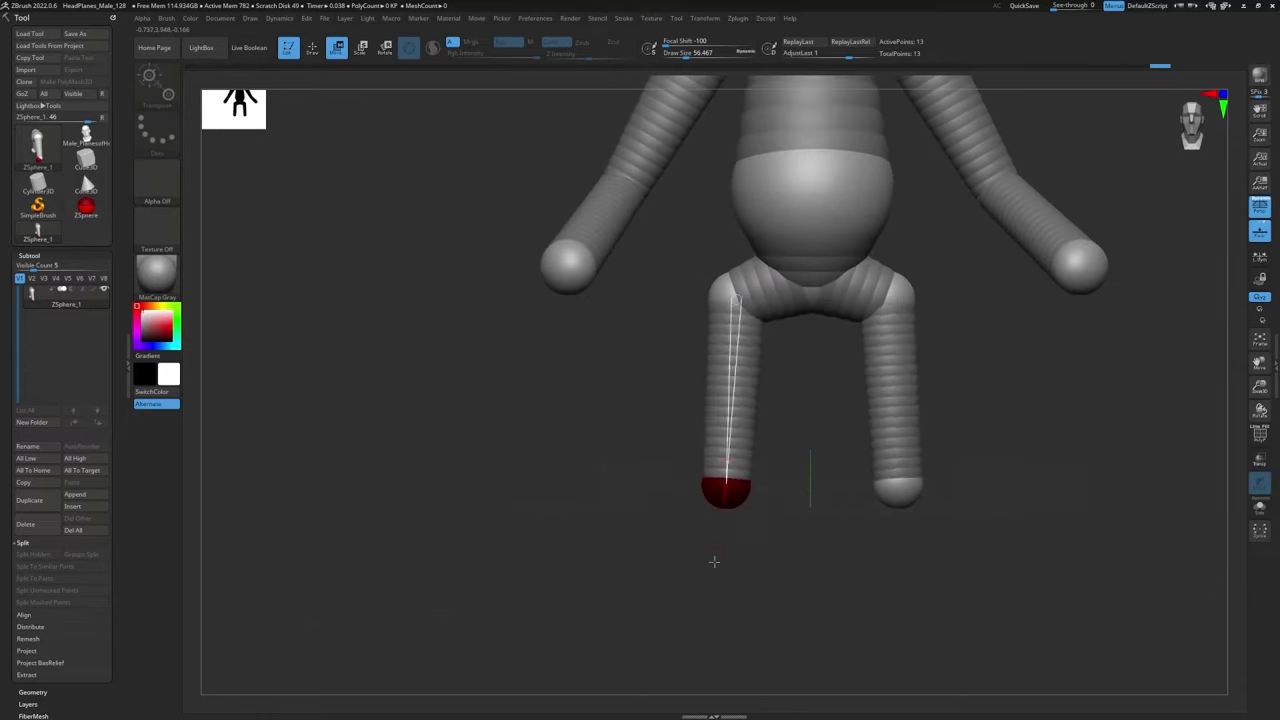
{"action": "right_click_drag", "start_coordinate": [714, 560], "coordinate": [800, 555], "text": "shift"}
{"action": "left_click_drag", "start_coordinate": [711, 486], "coordinate": [724, 500]}
Step: Add a ZSphere at each knee, move it down to ankle height to form the lower legs, and adjust the leg joints
{"action": "key", "text": "q"}
{"action": "right_click_drag", "start_coordinate": [760, 560], "coordinate": [700, 480]}
{"action": "left_click_drag", "start_coordinate": [726, 494], "coordinate": [728, 500]}
{"action": "right_click_drag", "start_coordinate": [728, 500], "coordinate": [712, 520], "text": "shift"}
{"action": "key", "text": "w"}
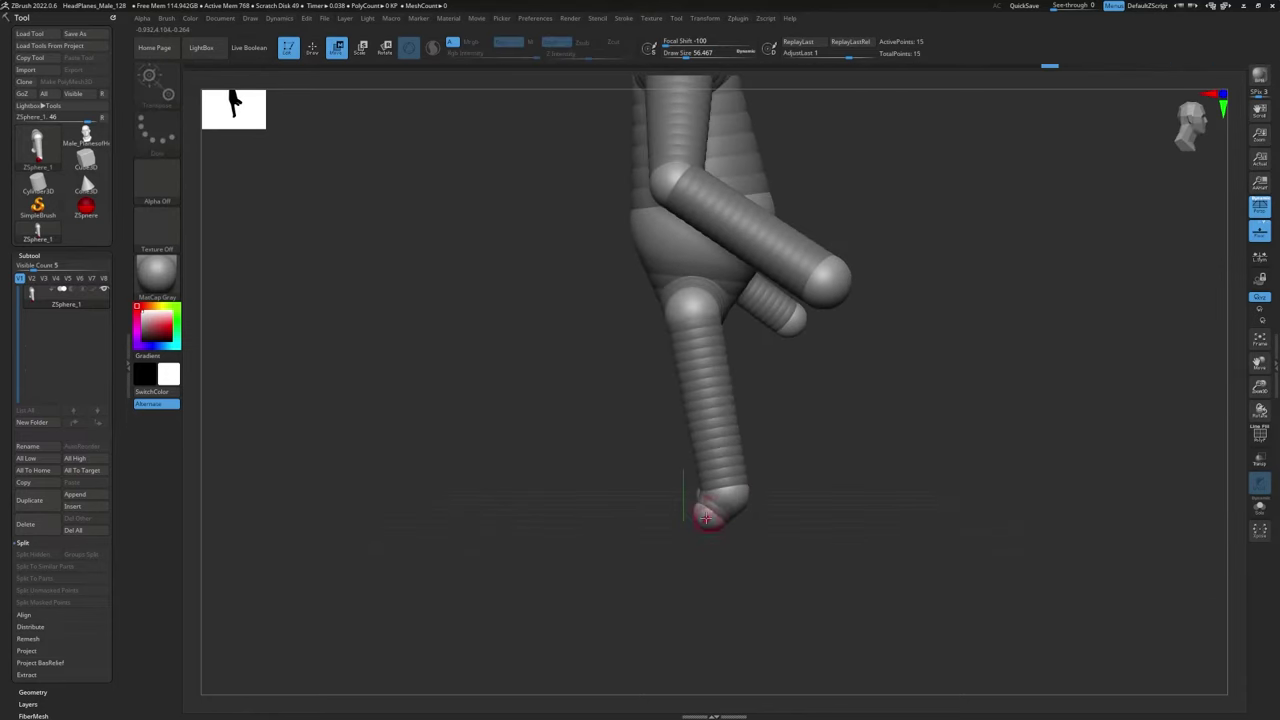
{"action": "left_click_drag", "start_coordinate": [706, 517], "coordinate": [706, 610]}
{"action": "right_click_drag", "start_coordinate": [760, 610], "coordinate": [712, 612], "text": "shift"}
{"action": "left_click_drag", "start_coordinate": [711, 612], "coordinate": [714, 694]}
{"action": "right_click_drag", "start_coordinate": [762, 640], "coordinate": [763, 598], "text": "ctrl"}
{"action": "left_click_drag", "start_coordinate": [762, 598], "coordinate": [745, 360]}
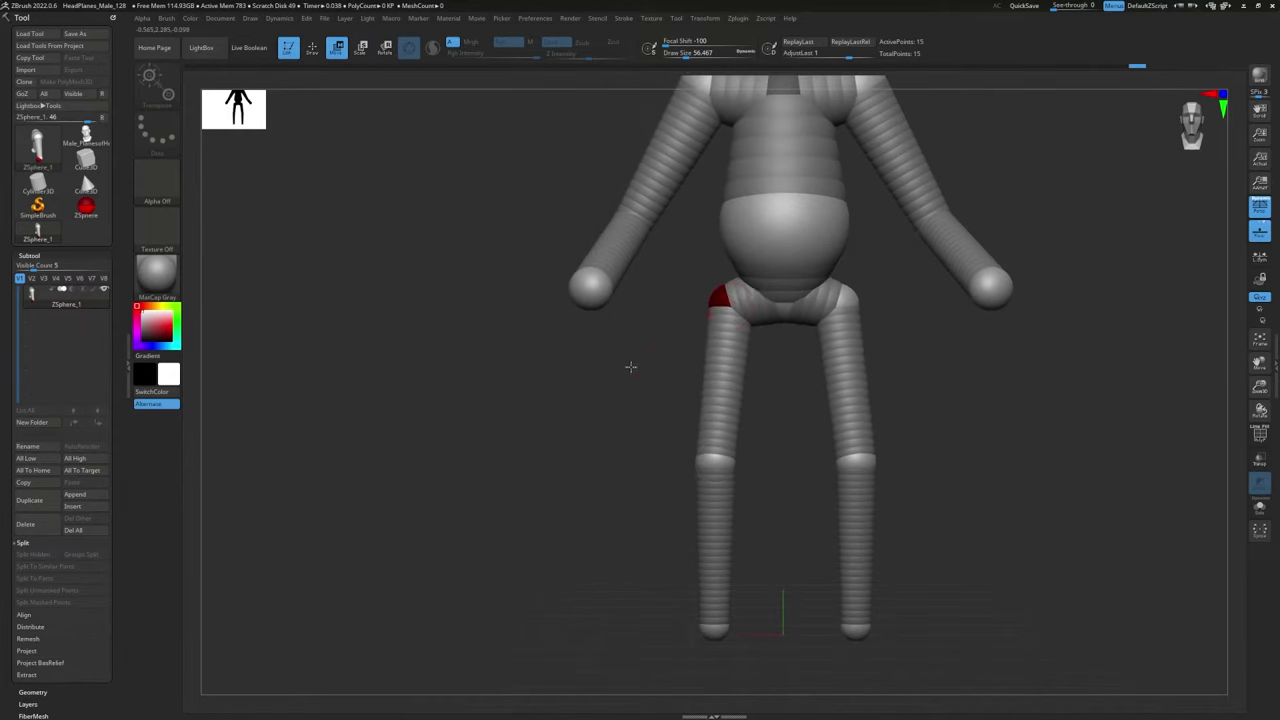
Step: Preview the adaptive skin of the ZSphere figure from several angles and switch back to the ZSpheres
{"action": "left_click_drag", "start_coordinate": [629, 366], "coordinate": [622, 339], "text": "alt"}
{"action": "left_click_drag", "start_coordinate": [887, 209], "coordinate": [883, 283]}
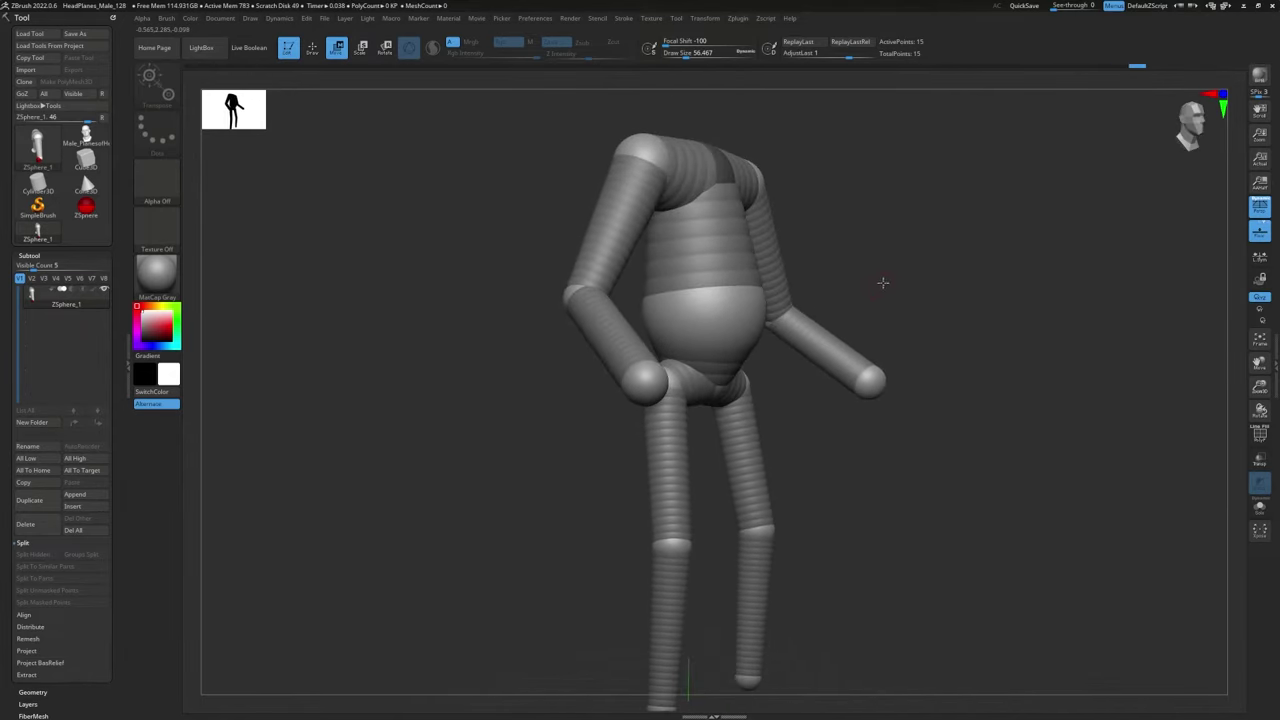
{"action": "key", "text": "a"}
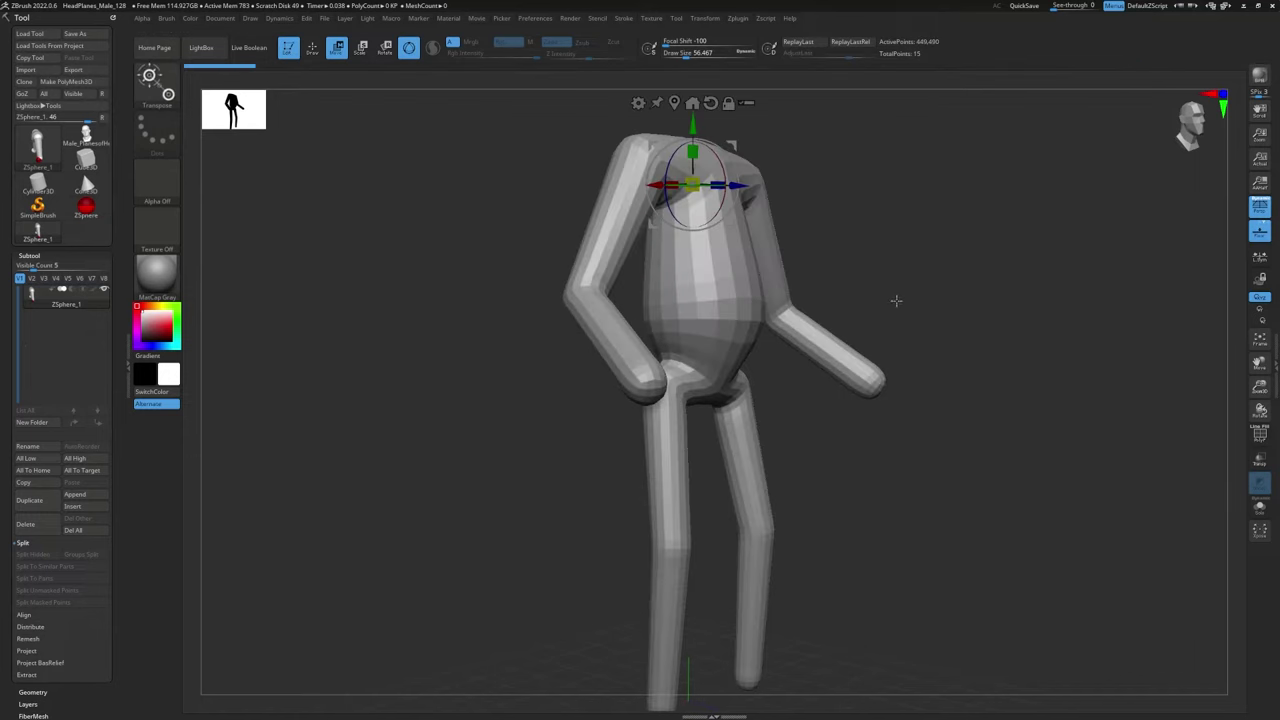
{"action": "mouse_move", "coordinate": [926, 277]}
{"action": "left_mouse_down"}
{"action": "mouse_move", "coordinate": [903, 277]}
{"action": "mouse_move", "coordinate": [907, 290]}
{"action": "left_mouse_up"}
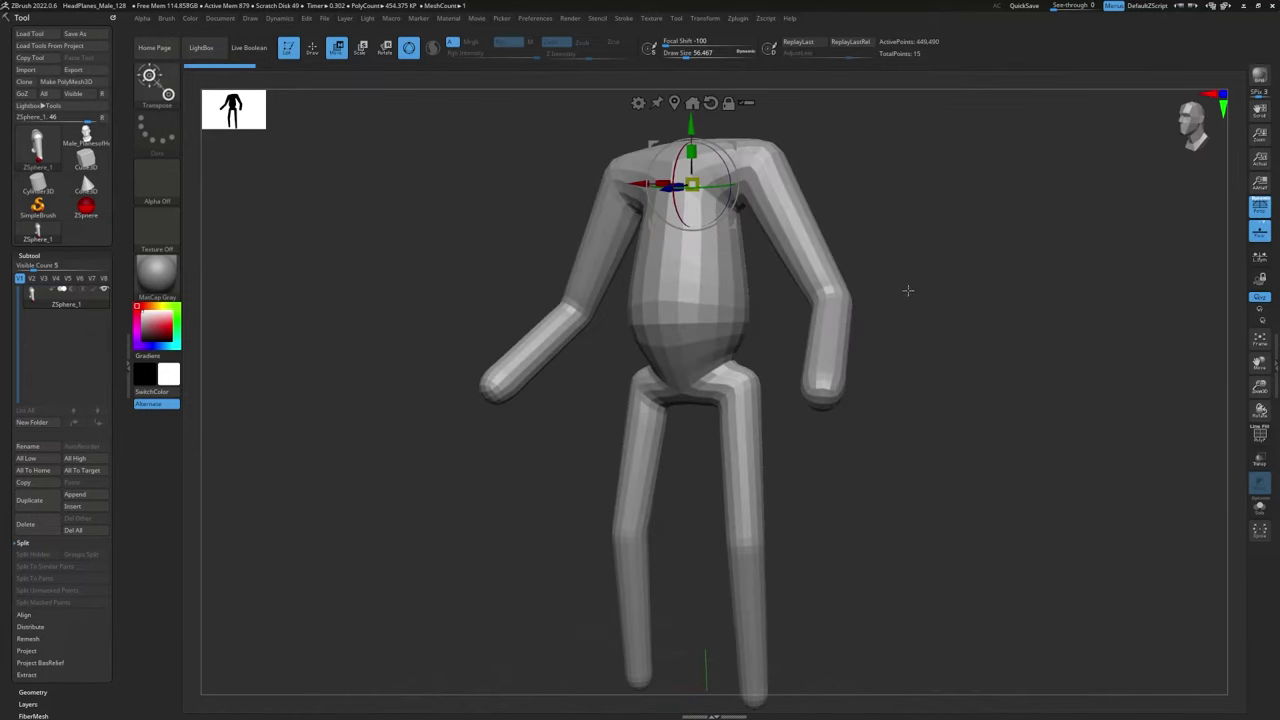
{"action": "key", "text": "a"}
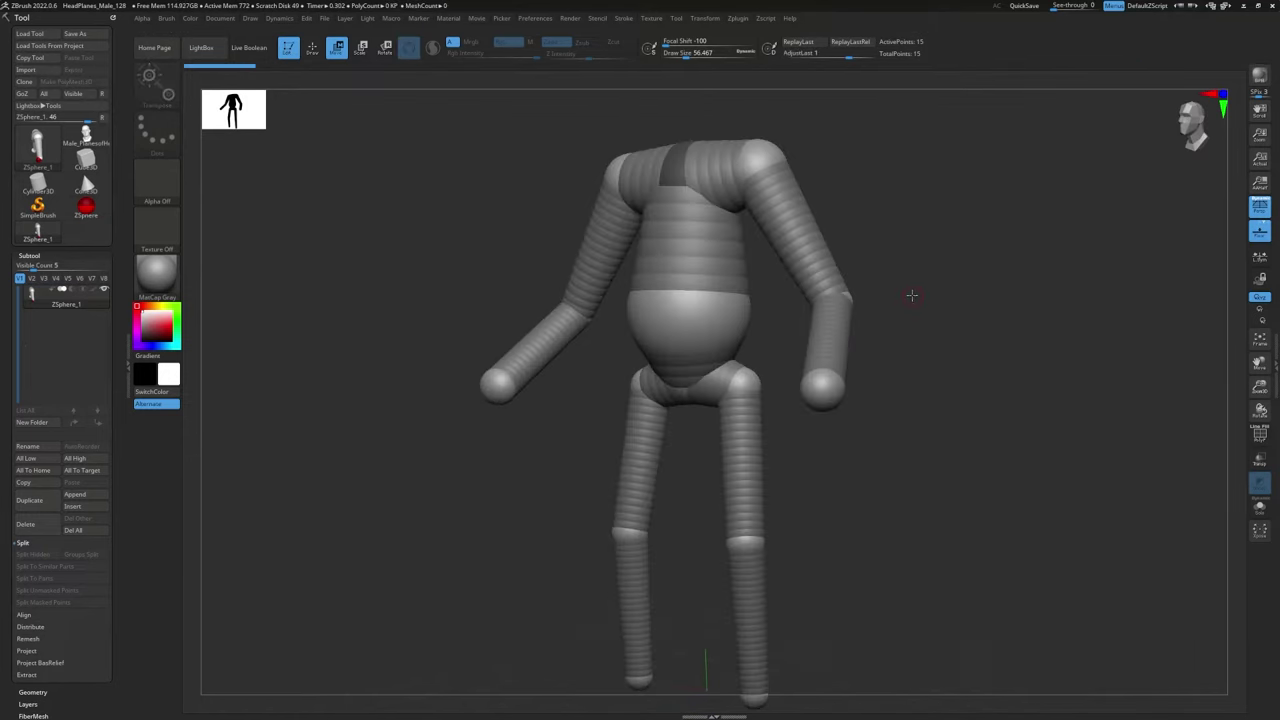
{"action": "mouse_move", "coordinate": [904, 291]}
{"action": "left_mouse_down"}
{"action": "mouse_move", "coordinate": [902, 263]}
{"action": "mouse_move", "coordinate": [858, 262]}
{"action": "left_mouse_up"}
{"action": "key", "text": "a"}
{"action": "key", "text": "a"}
Step: Add ZSpheres on top of the chest between the shoulders and extend them upward to form the neck
{"action": "key", "text": "q"}
{"action": "mouse_move", "coordinate": [707, 201]}
{"action": "left_mouse_down"}
{"action": "mouse_move", "coordinate": [700, 223]}
{"action": "mouse_move", "coordinate": [728, 200]}
{"action": "left_mouse_up"}
{"action": "mouse_move", "coordinate": [800, 190]}
{"action": "left_mouse_down"}
{"action": "mouse_move", "coordinate": [797, 166]}
{"action": "mouse_move", "coordinate": [706, 234]}
{"action": "mouse_move", "coordinate": [663, 160]}
{"action": "left_mouse_up"}
{"action": "key", "text": "w"}
{"action": "left_click_drag", "start_coordinate": [706, 277], "coordinate": [750, 298]}
{"action": "right_click_drag", "start_coordinate": [750, 298], "coordinate": [660, 230], "text": "shift"}
{"action": "mouse_move", "coordinate": [645, 178]}
{"action": "left_mouse_down"}
{"action": "mouse_move", "coordinate": [675, 161]}
{"action": "mouse_move", "coordinate": [686, 180]}
{"action": "mouse_move", "coordinate": [643, 194]}
{"action": "left_mouse_up"}
{"action": "key", "text": "e"}
{"action": "right_click_drag", "start_coordinate": [643, 194], "coordinate": [800, 330], "text": "shift"}
Step: Place a mirrored hand ZSphere at the end of each forearm and adjust its position beyond the wrist
{"action": "left_click_drag", "start_coordinate": [492, 504], "coordinate": [503, 476]}
{"action": "mouse_move", "coordinate": [452, 510]}
{"action": "right_mouse_down", "text": "alt"}
{"action": "mouse_move", "coordinate": [474, 426]}
{"action": "mouse_move", "coordinate": [514, 454]}
{"action": "right_mouse_up", "text": "alt"}
{"action": "key", "text": "q"}
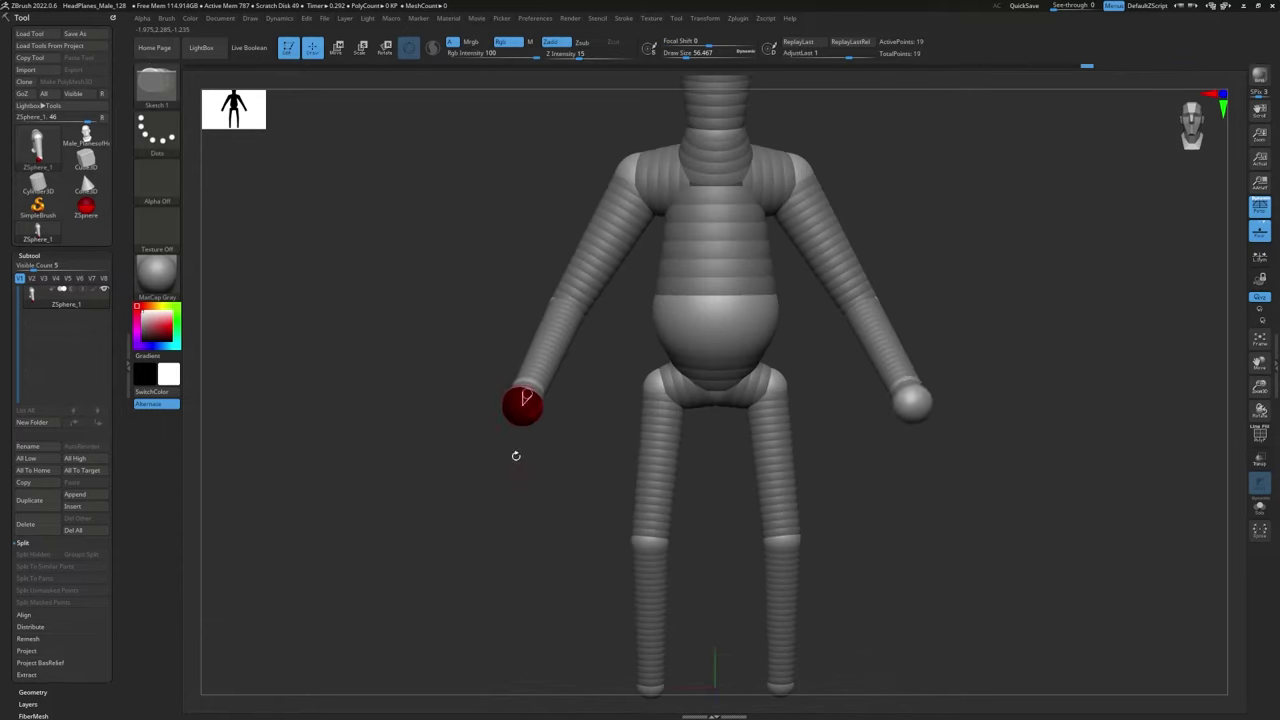
{"action": "left_click_drag", "start_coordinate": [523, 405], "coordinate": [518, 432]}
{"action": "key", "text": "w"}
{"action": "mouse_move", "coordinate": [440, 515]}
{"action": "right_mouse_down"}
{"action": "mouse_move", "coordinate": [523, 523]}
{"action": "mouse_move", "coordinate": [532, 540]}
{"action": "right_mouse_up"}
{"action": "right_click_drag", "start_coordinate": [532, 540], "coordinate": [472, 343], "text": "alt"}
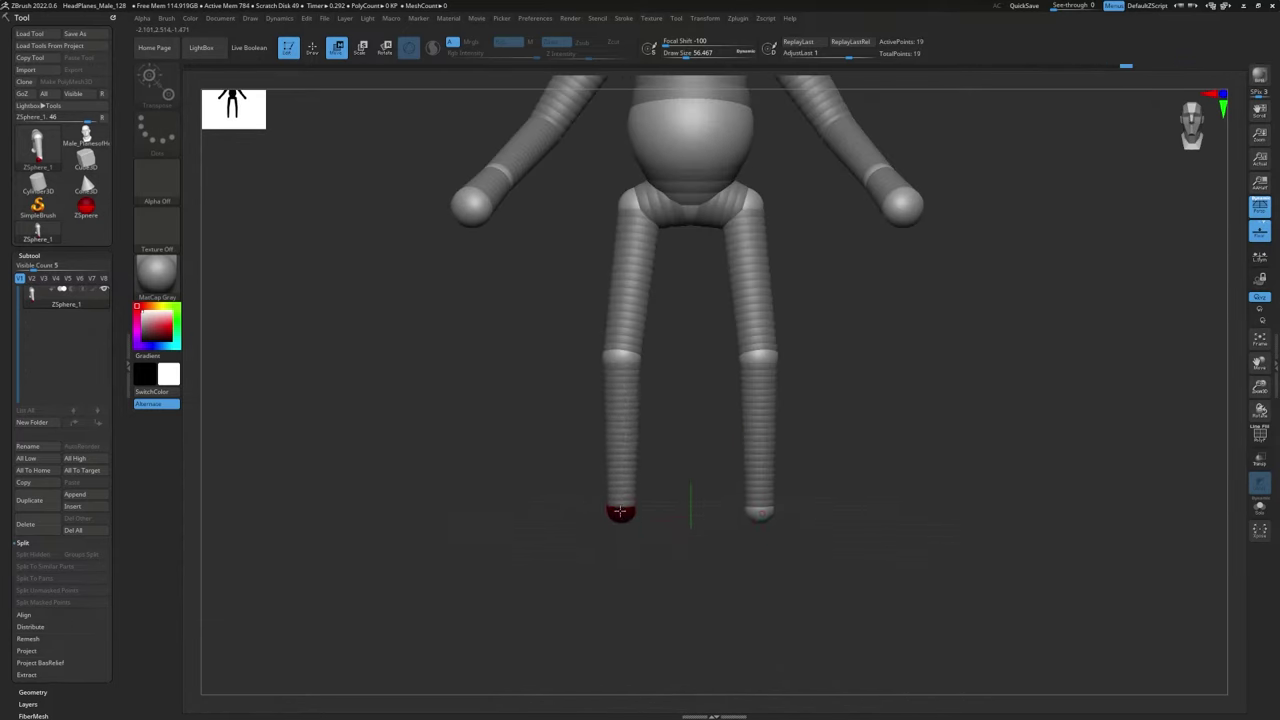
Step: Add a mirrored ZSphere at each ankle and move it forward from the leg to form the feet
{"action": "key", "text": "q"}
{"action": "left_click_drag", "start_coordinate": [620, 514], "coordinate": [622, 530]}
{"action": "key", "text": "w"}
{"action": "right_click_drag", "start_coordinate": [690, 520], "coordinate": [606, 514]}
{"action": "left_click_drag", "start_coordinate": [606, 514], "coordinate": [590, 518]}
{"action": "right_click_drag", "start_coordinate": [590, 518], "coordinate": [597, 514], "text": "shift"}
{"action": "mouse_move", "coordinate": [600, 450]}
{"action": "right_mouse_down"}
{"action": "mouse_move", "coordinate": [649, 460]}
{"action": "mouse_move", "coordinate": [602, 472]}
{"action": "right_mouse_up"}
{"action": "right_click_drag", "start_coordinate": [523, 357], "coordinate": [646, 430]}
{"action": "left_click_drag", "start_coordinate": [620, 535], "coordinate": [617, 528]}
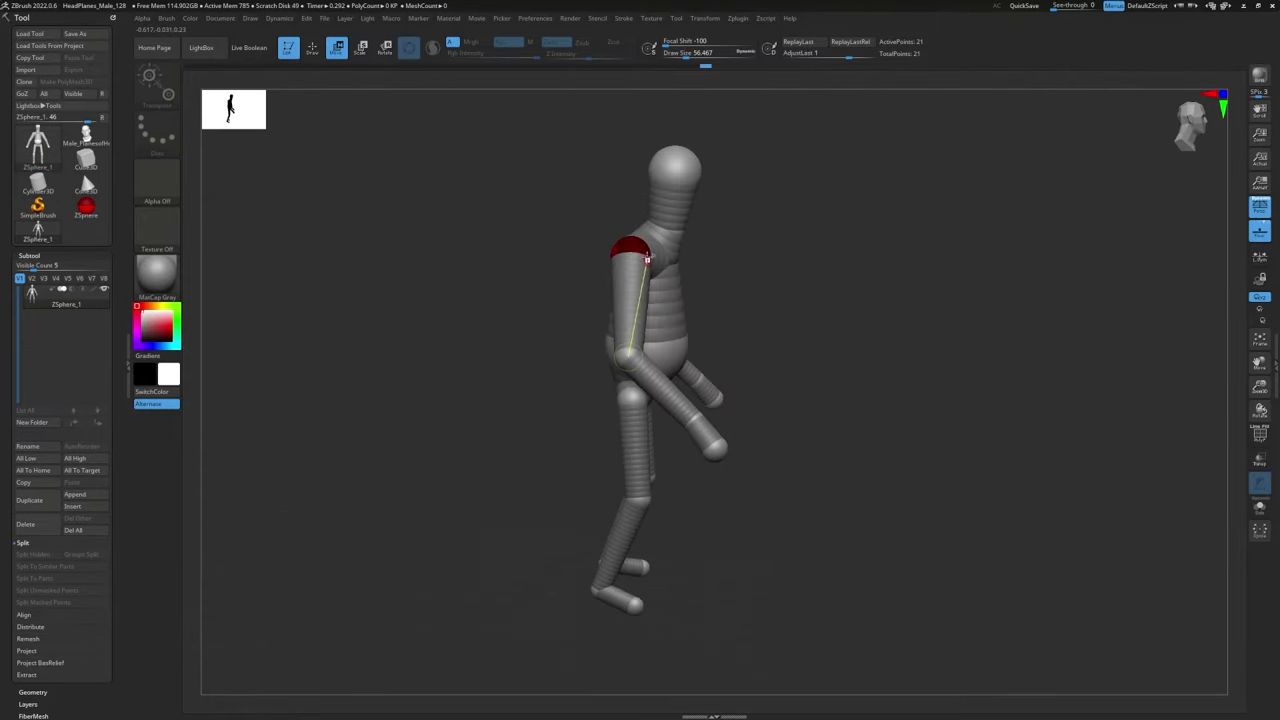
Step: Adjust the elbow and shoulder ZSpheres in side view to refine the arm's posture
{"action": "left_click_drag", "start_coordinate": [630, 346], "coordinate": [626, 356]}
{"action": "left_click_drag", "start_coordinate": [633, 250], "coordinate": [640, 250]}
{"action": "right_click_drag", "start_coordinate": [743, 251], "coordinate": [723, 231], "text": "shift"}
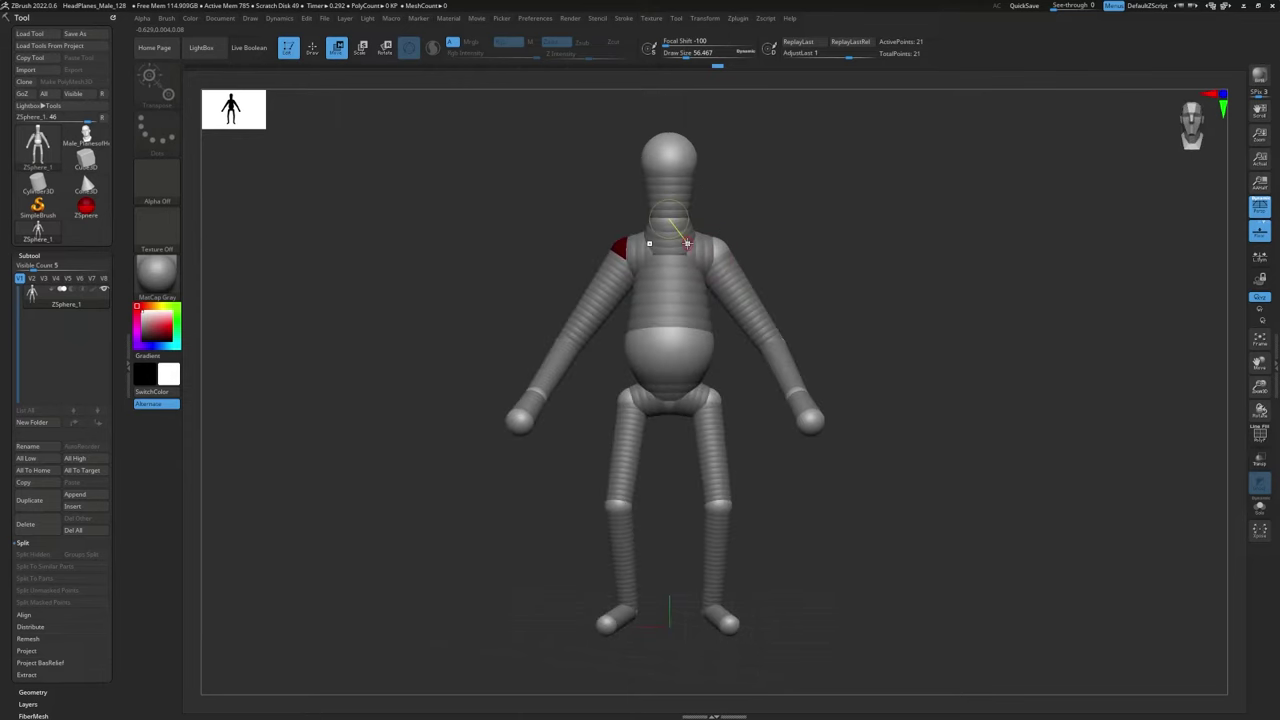
Step: Preview the figure's adaptive skin and convert it to a PolyMesh3D
{"action": "key", "text": "a"}
{"action": "mouse_move", "coordinate": [830, 252]}
{"action": "right_mouse_down"}
{"action": "mouse_move", "coordinate": [977, 246]}
{"action": "mouse_move", "coordinate": [851, 253]}
{"action": "mouse_move", "coordinate": [894, 280]}
{"action": "right_mouse_up"}
{"action": "key", "text": "q"}
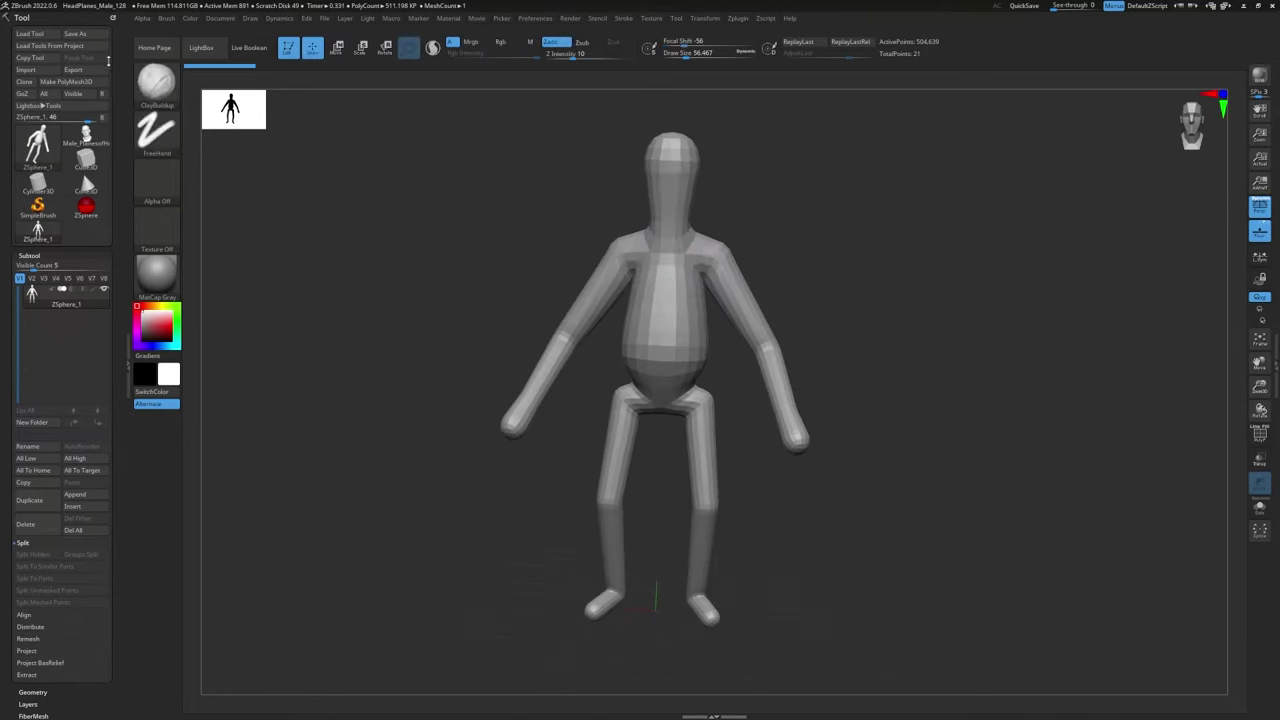
{"action": "left_click", "coordinate": [64, 84]}
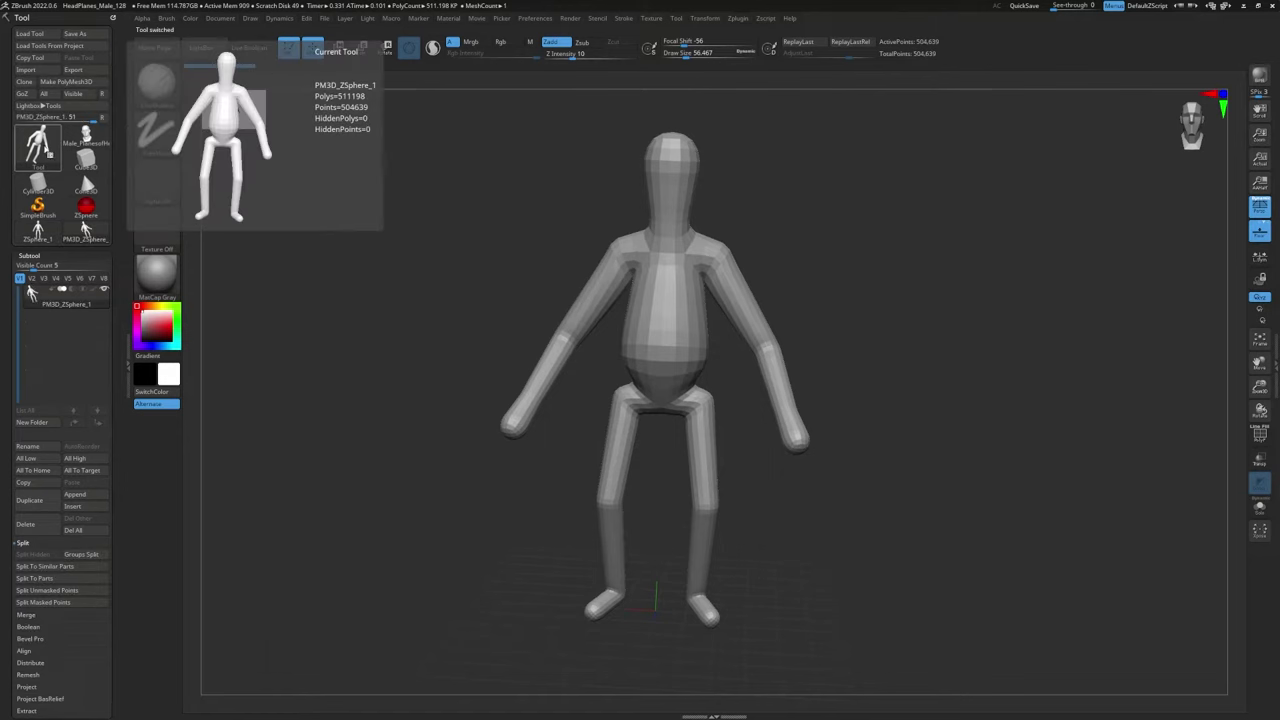
Step: Compare the PM3D_ZSphere_1 polymesh with the original ZSphere_1 figure among the available tools
{"action": "left_click", "coordinate": [44, 150]}
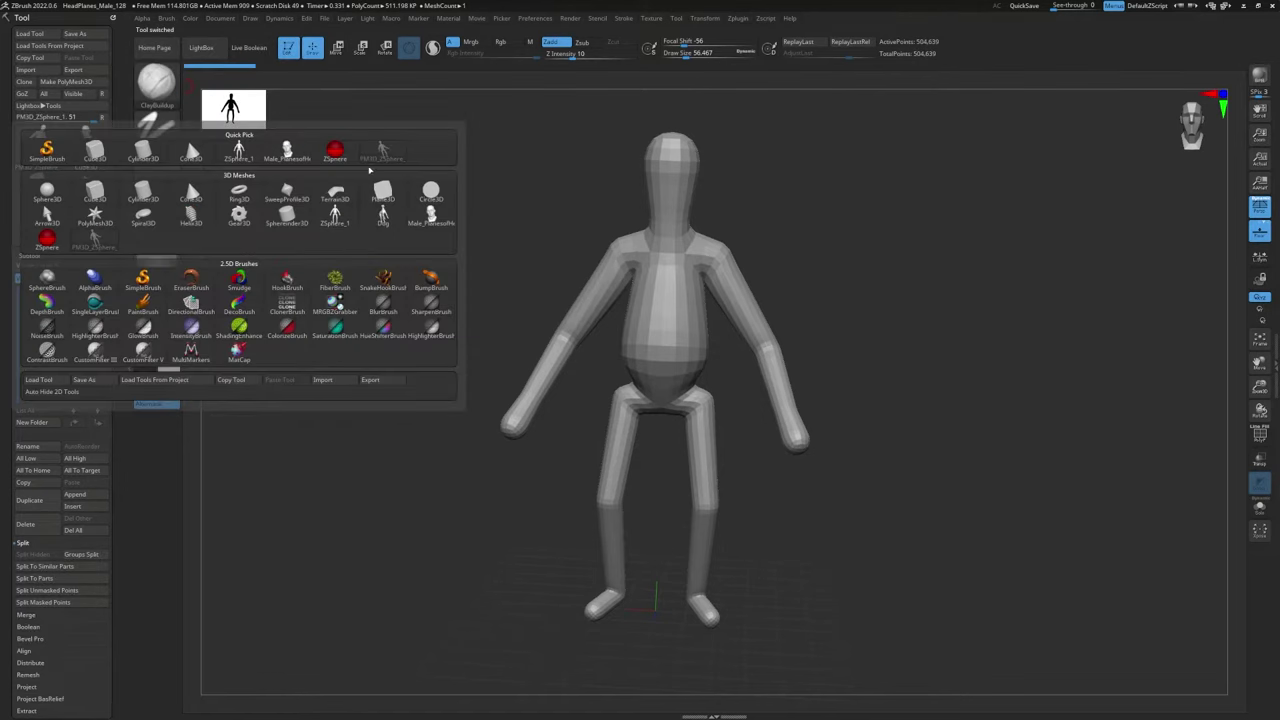
{"action": "mouse_move", "coordinate": [385, 152]}
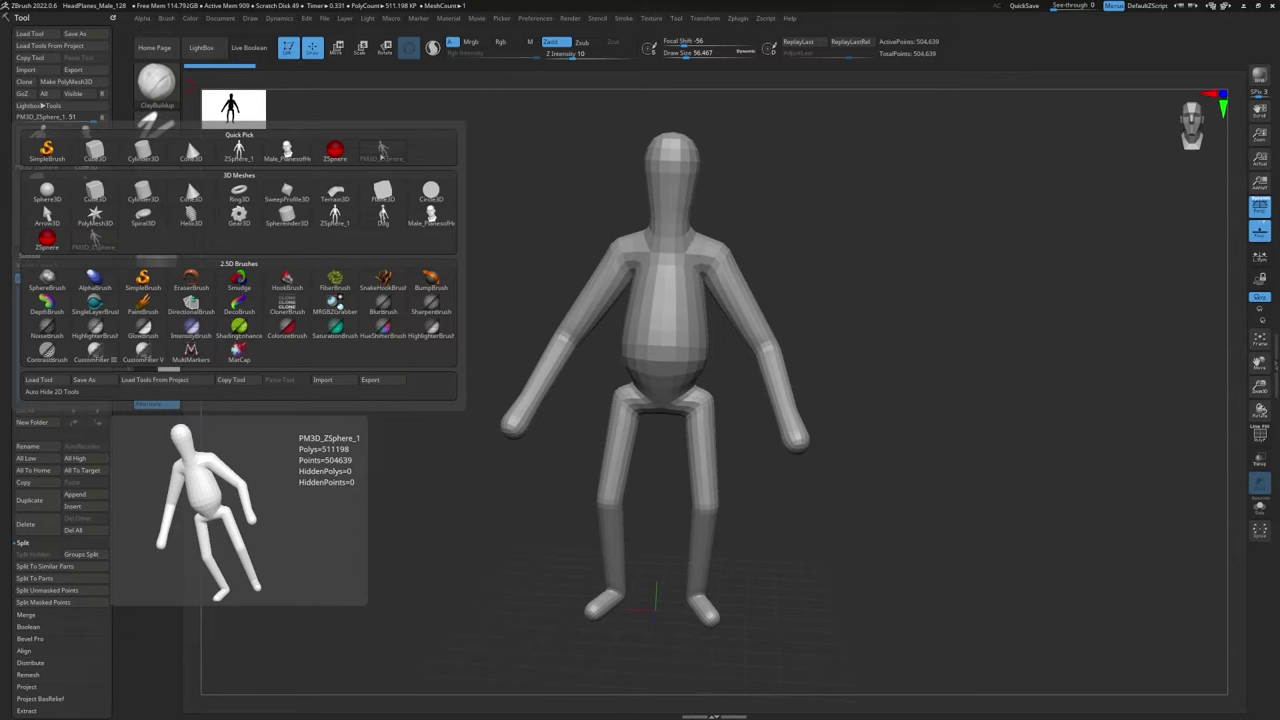
{"action": "left_click", "coordinate": [239, 153]}
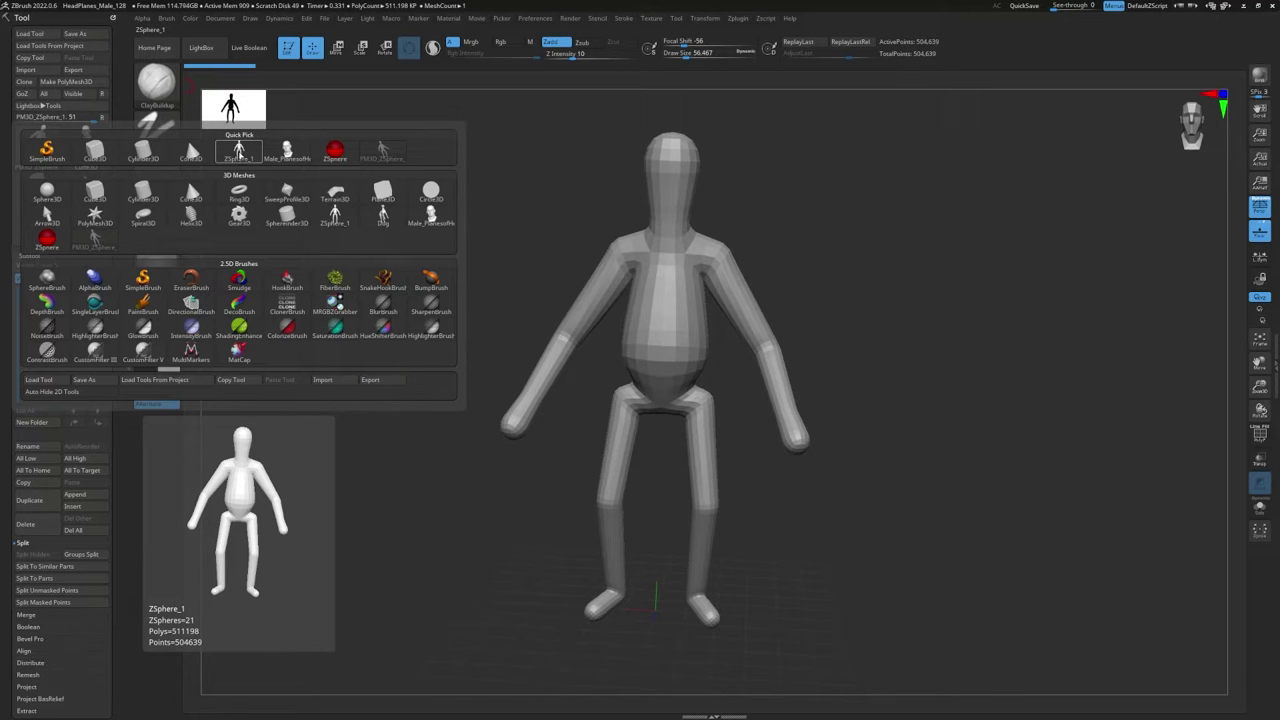
{"action": "mouse_move", "coordinate": [395, 152]}
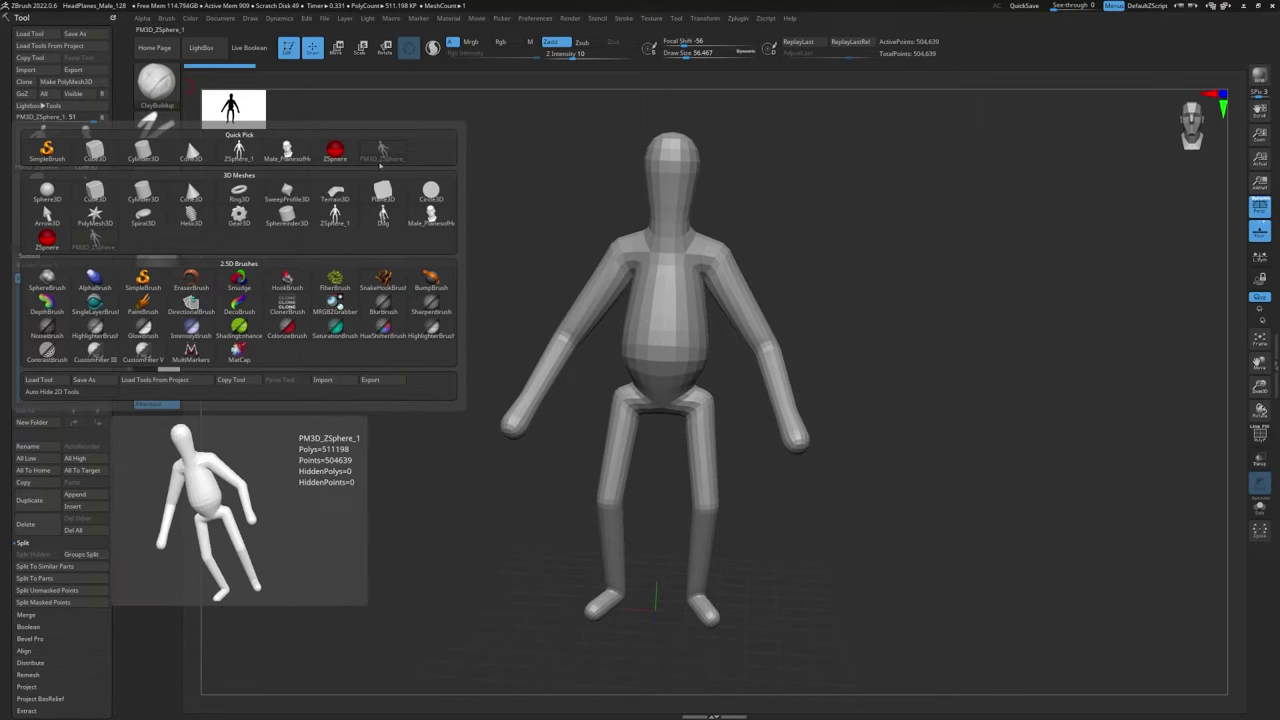
{"action": "mouse_move", "coordinate": [238, 155]}
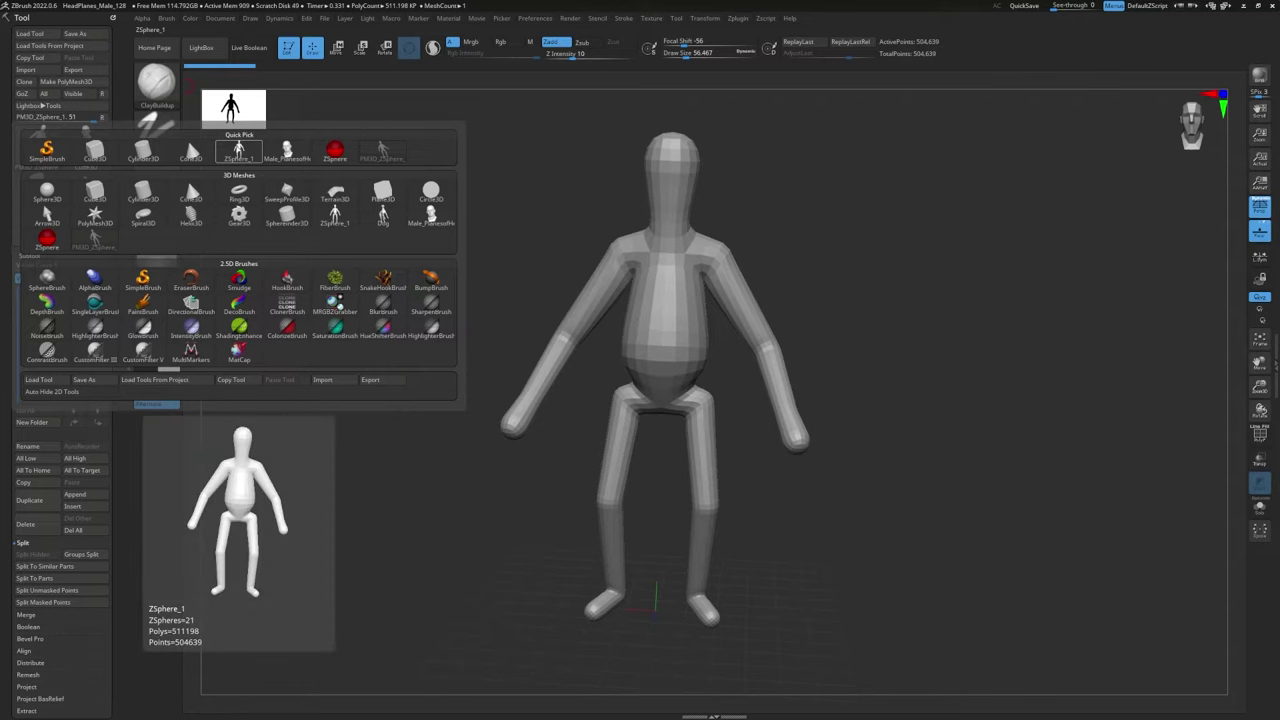
{"action": "left_click", "coordinate": [238, 152]}
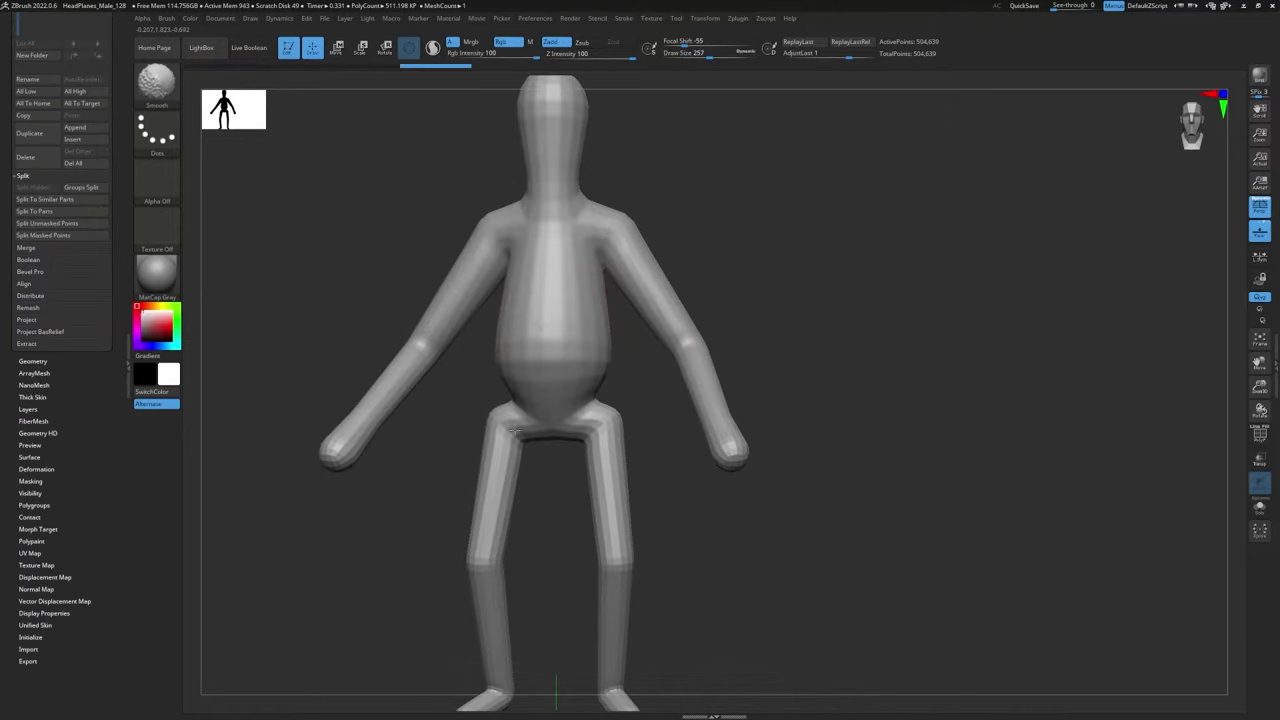
Step: Smooth the faceted surface of the whole figure, including the head, torso, arms and legs
{"action": "left_click_drag", "start_coordinate": [420, 169], "coordinate": [435, 304], "text": "alt"}
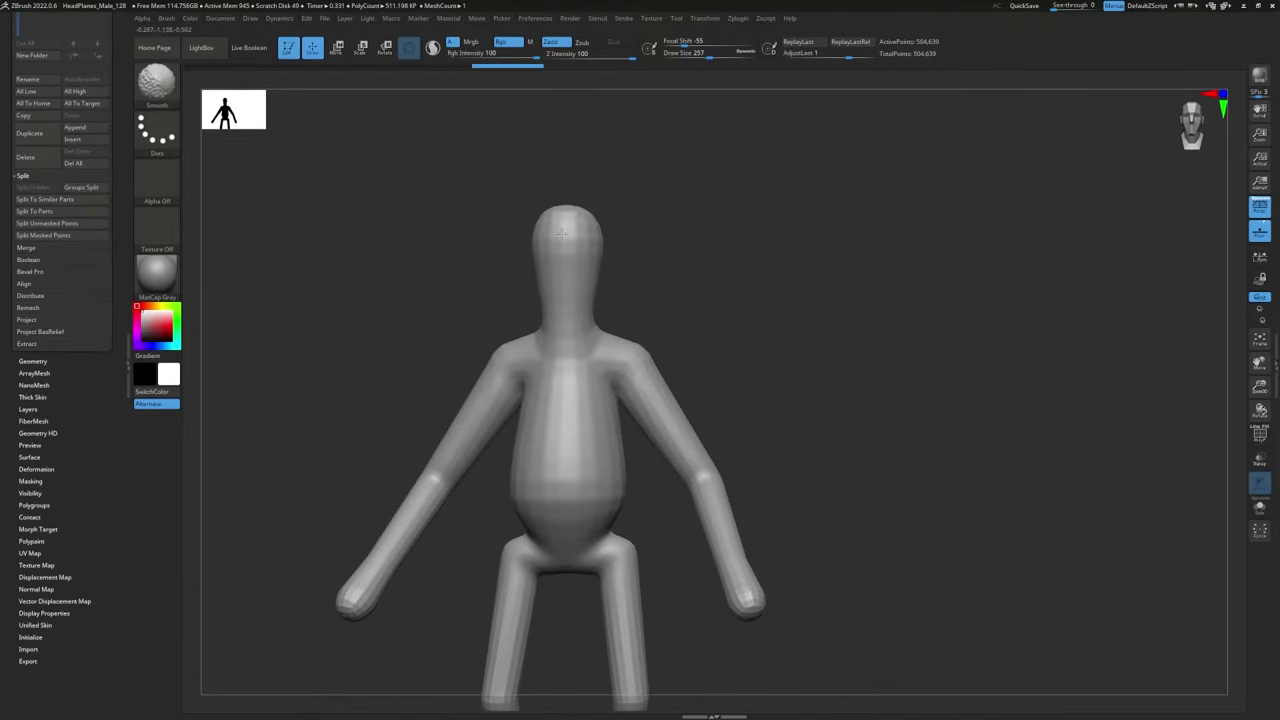
{"action": "right_click", "coordinate": [289, 609]}
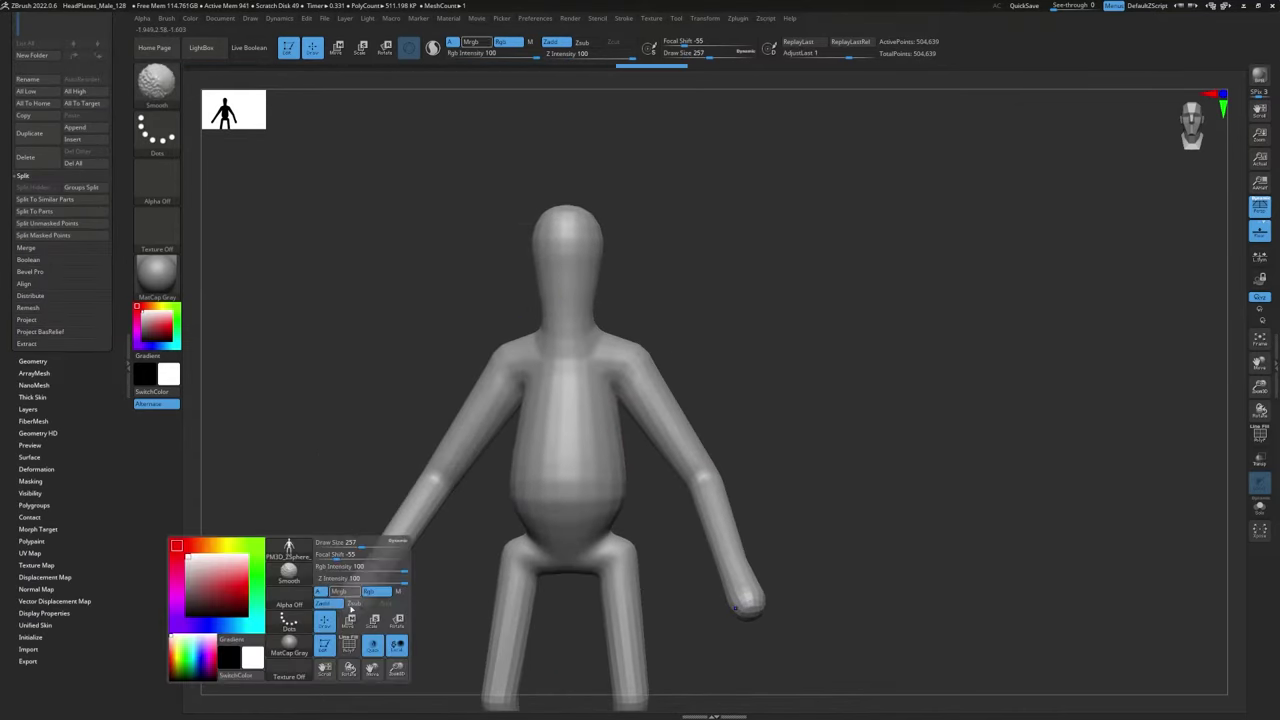
{"action": "mouse_move", "coordinate": [361, 624]}
{"action": "left_mouse_down", "text": "alt"}
{"action": "mouse_move", "coordinate": [398, 467]}
{"action": "mouse_move", "coordinate": [381, 191]}
{"action": "mouse_move", "coordinate": [367, 219]}
{"action": "left_mouse_up", "text": "alt"}
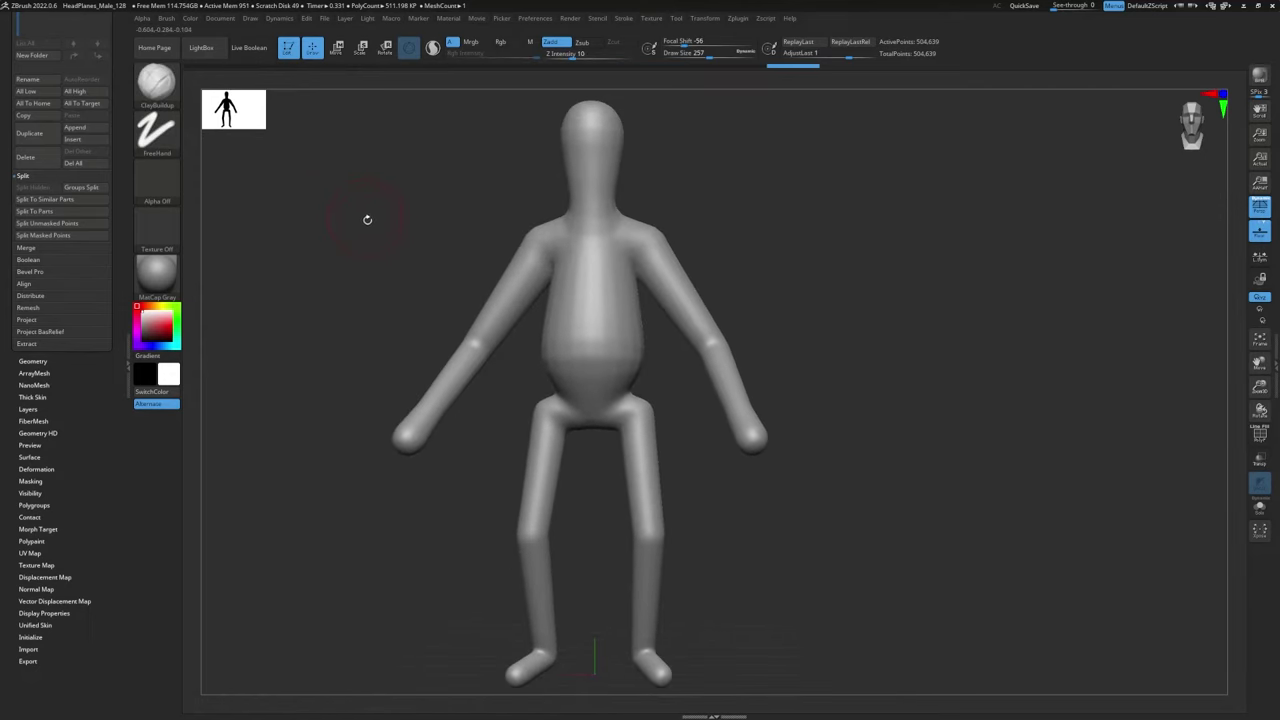
Step: Reshape the waist, hips and upper legs with the Move brush
{"action": "left_click", "coordinate": [156, 82]}
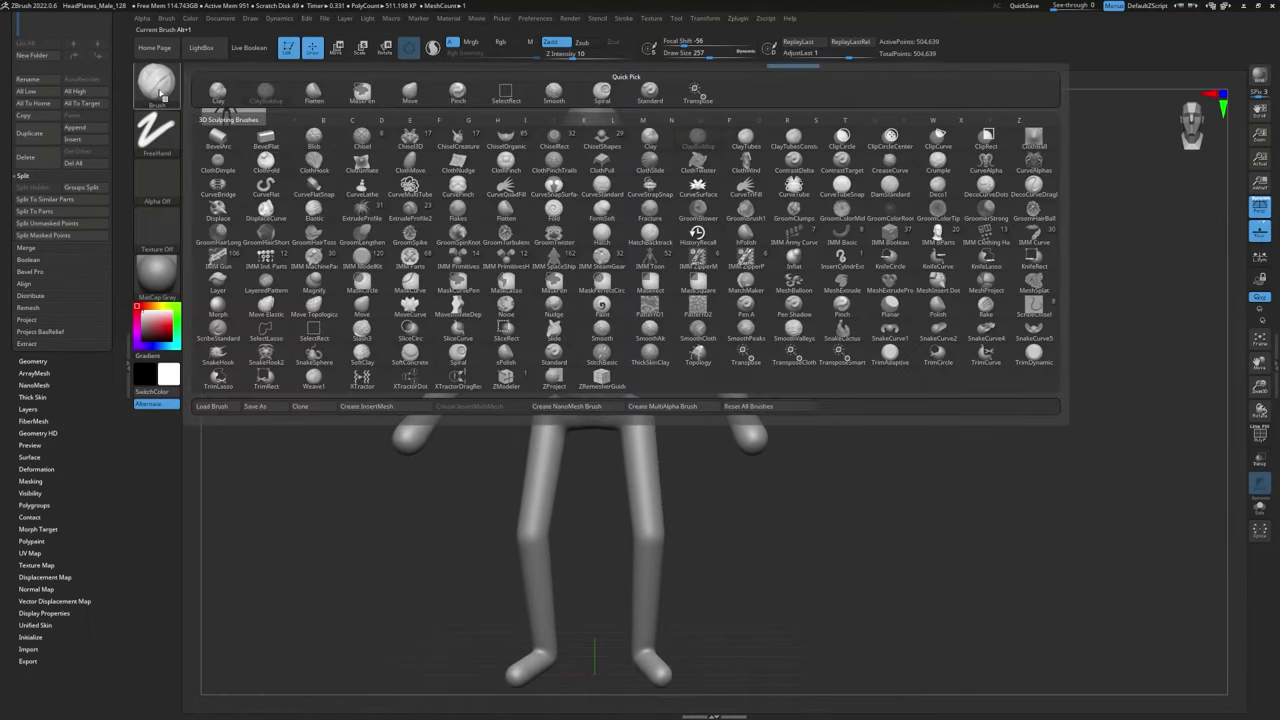
{"action": "key", "text": "m"}
{"action": "key", "text": "v"}
{"action": "mouse_move", "coordinate": [561, 394]}
{"action": "left_mouse_down"}
{"action": "mouse_move", "coordinate": [547, 405]}
{"action": "mouse_move", "coordinate": [529, 391]}
{"action": "mouse_move", "coordinate": [540, 420]}
{"action": "left_mouse_up"}
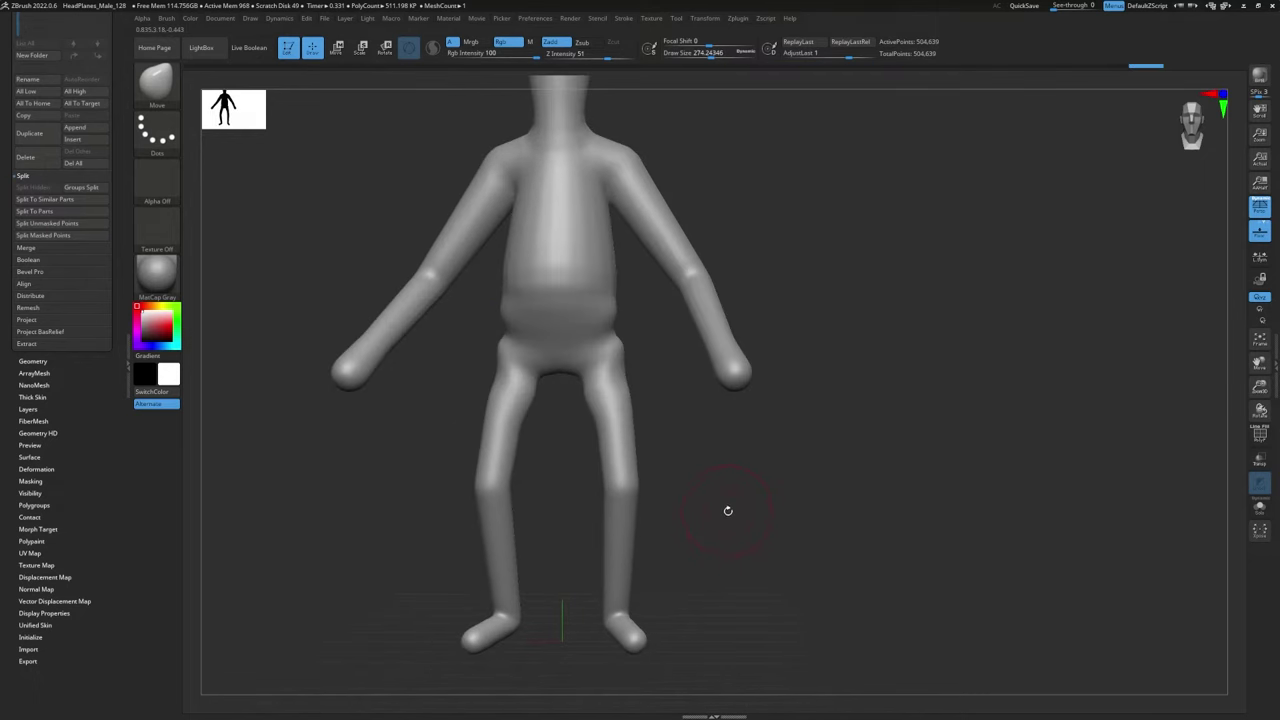
Step: Thicken the thighs with an enlarged Inflat brush and undo the unwanted stroke
{"action": "left_click_drag", "start_coordinate": [709, 503], "coordinate": [706, 527]}
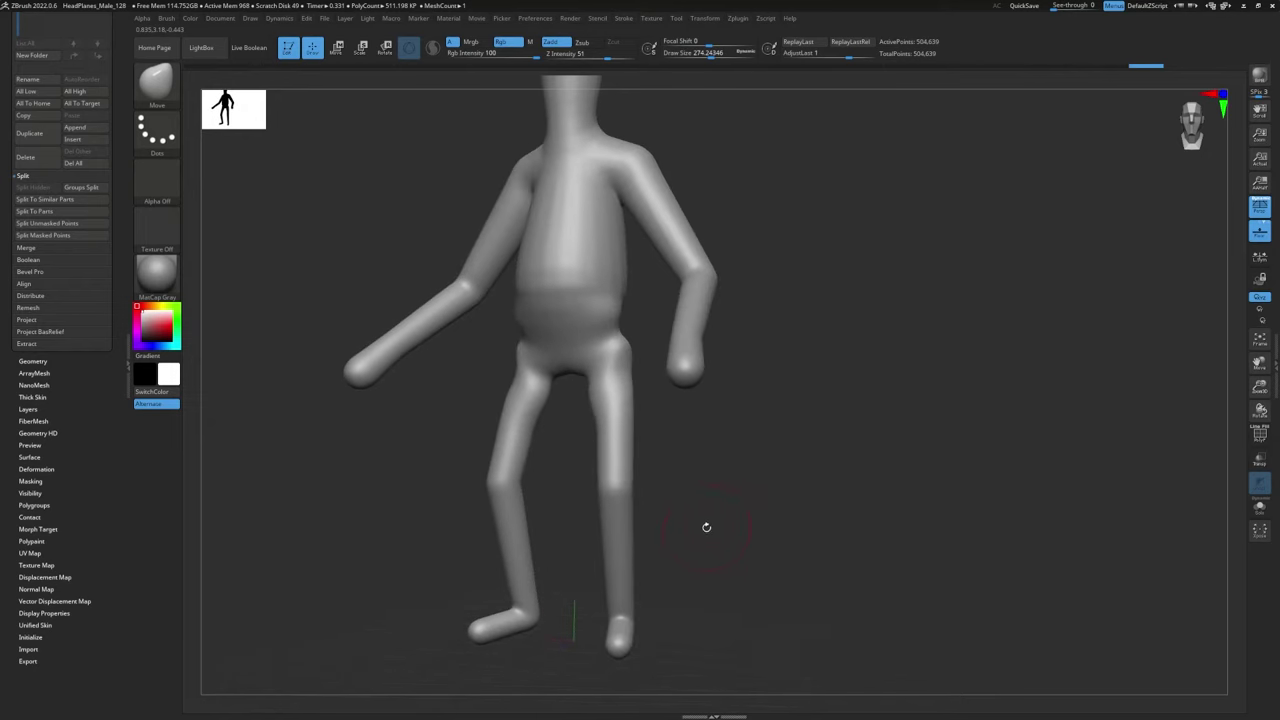
{"action": "key", "text": "b"}
{"action": "key", "text": "i"}
{"action": "key", "text": "n"}
{"action": "key", "text": "s"}
{"action": "mouse_move", "coordinate": [600, 410]}
{"action": "left_mouse_down"}
{"action": "mouse_move", "coordinate": [617, 410]}
{"action": "mouse_move", "coordinate": [612, 397]}
{"action": "mouse_move", "coordinate": [614, 436]}
{"action": "mouse_move", "coordinate": [618, 375]}
{"action": "mouse_move", "coordinate": [632, 471]}
{"action": "left_mouse_up"}
{"action": "key", "text": "ctrl+z"}
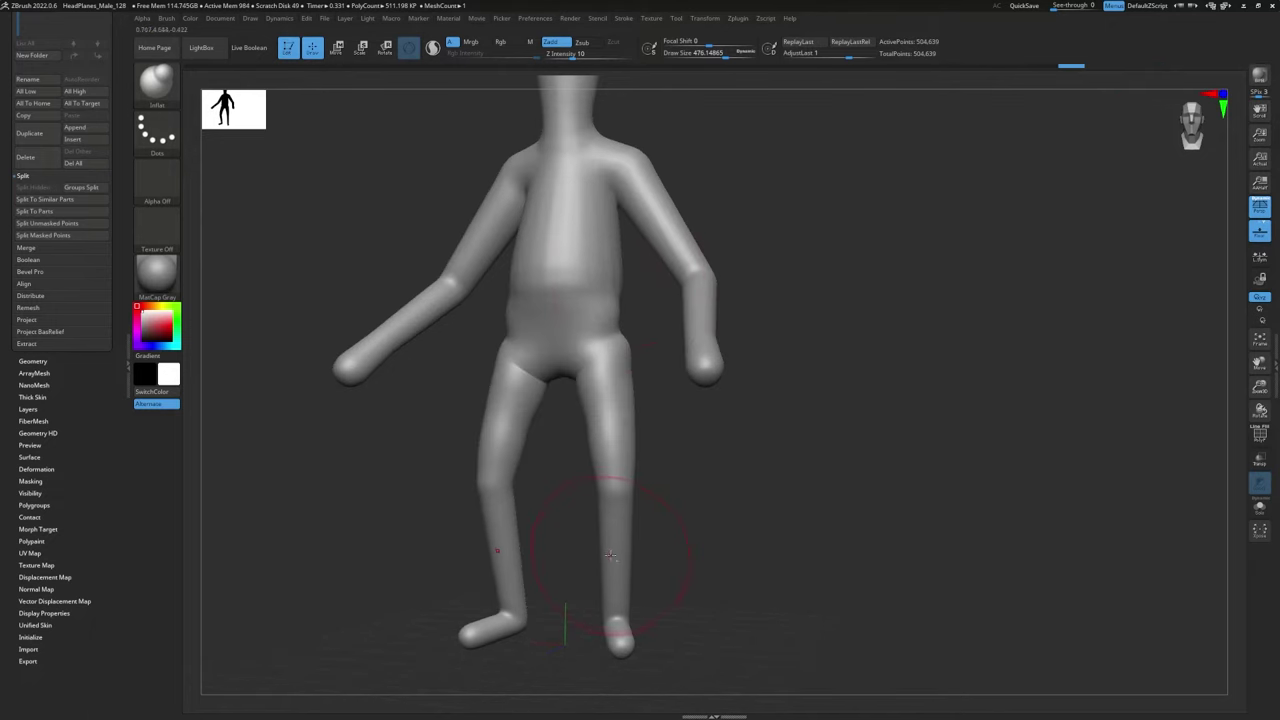
Step: Inflate the lower legs, undo the excess strokes, and smooth the side of the waist
{"action": "mouse_move", "coordinate": [610, 555]}
{"action": "left_mouse_down", "text": "alt"}
{"action": "mouse_move", "coordinate": [625, 590]}
{"action": "mouse_move", "coordinate": [610, 600]}
{"action": "mouse_move", "coordinate": [622, 530]}
{"action": "mouse_move", "coordinate": [770, 548]}
{"action": "left_mouse_up", "text": "alt"}
{"action": "key", "text": "ctrl+z"}
{"action": "key", "text": "ctrl+z"}
{"action": "left_click_drag", "start_coordinate": [608, 322], "coordinate": [610, 304], "text": "shift"}
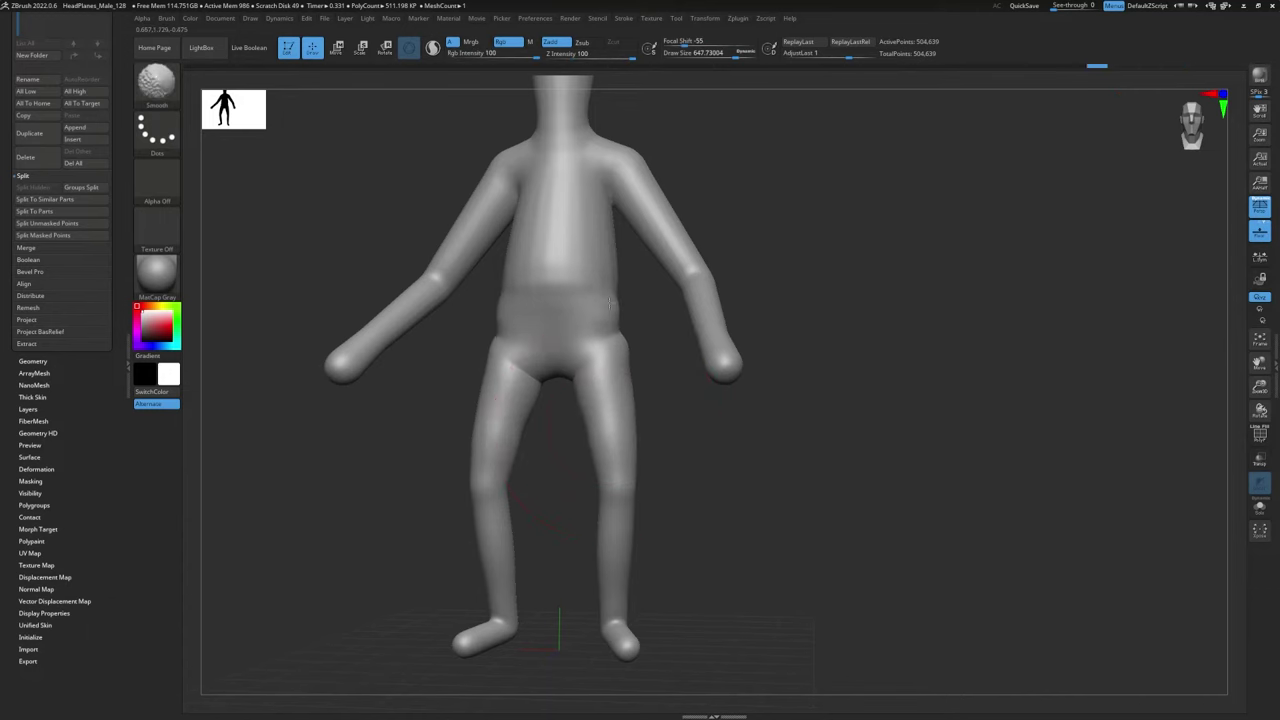
Step: Reshape the buttocks and inner upper thighs from behind with a smaller Move brush
{"action": "mouse_move", "coordinate": [757, 173]}
{"action": "left_mouse_down", "text": "alt"}
{"action": "mouse_move", "coordinate": [762, 254]}
{"action": "mouse_move", "coordinate": [650, 300]}
{"action": "left_mouse_up", "text": "alt"}
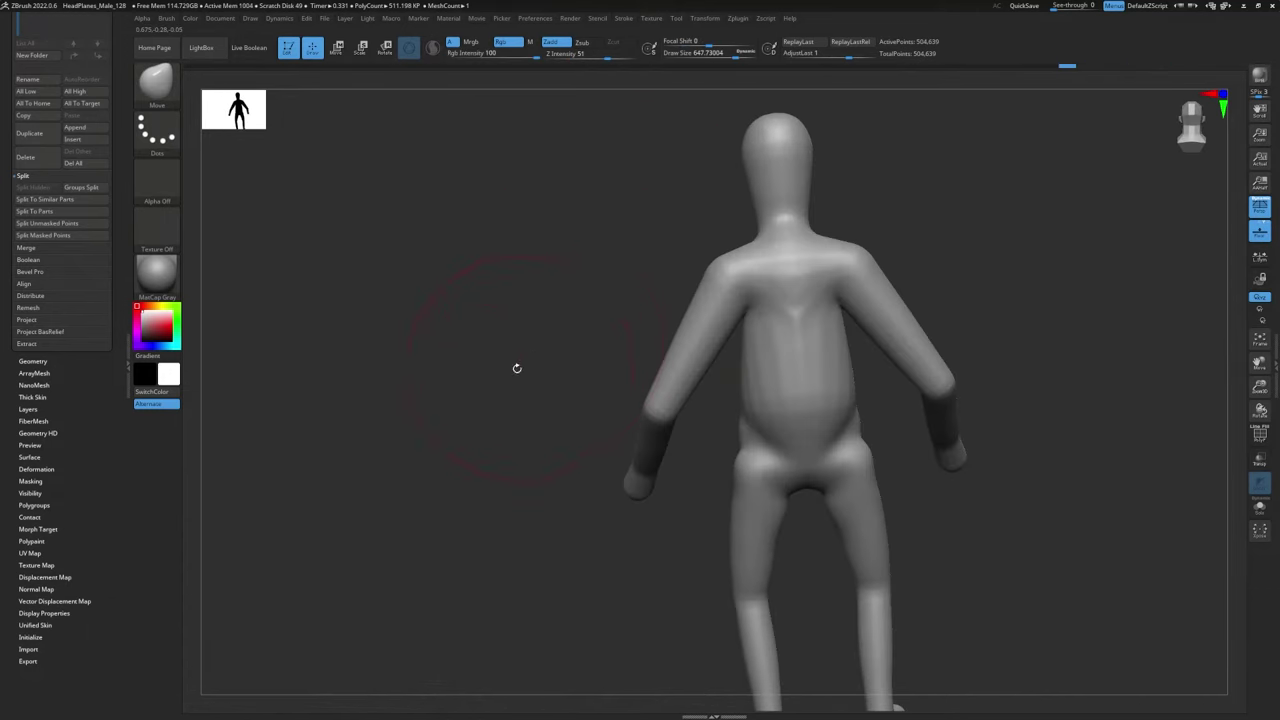
{"action": "key", "text": "s"}
{"action": "left_click_drag", "start_coordinate": [513, 343], "coordinate": [494, 343]}
{"action": "key", "text": "b"}
{"action": "key", "text": "m"}
{"action": "key", "text": "v"}
{"action": "left_click_drag", "start_coordinate": [517, 523], "coordinate": [500, 523], "text": "shift"}
{"action": "left_click_drag", "start_coordinate": [500, 523], "coordinate": [450, 385], "text": "alt"}
{"action": "key", "text": "s"}
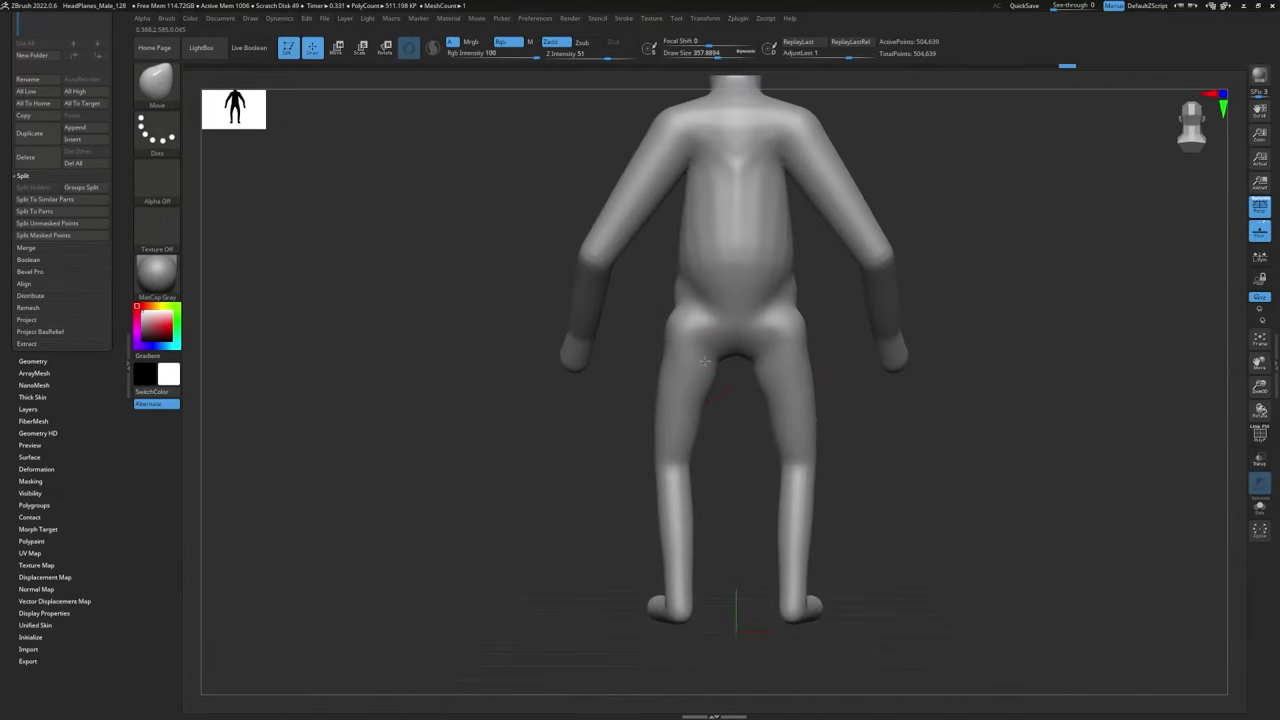
{"action": "left_click_drag", "start_coordinate": [705, 361], "coordinate": [679, 308]}
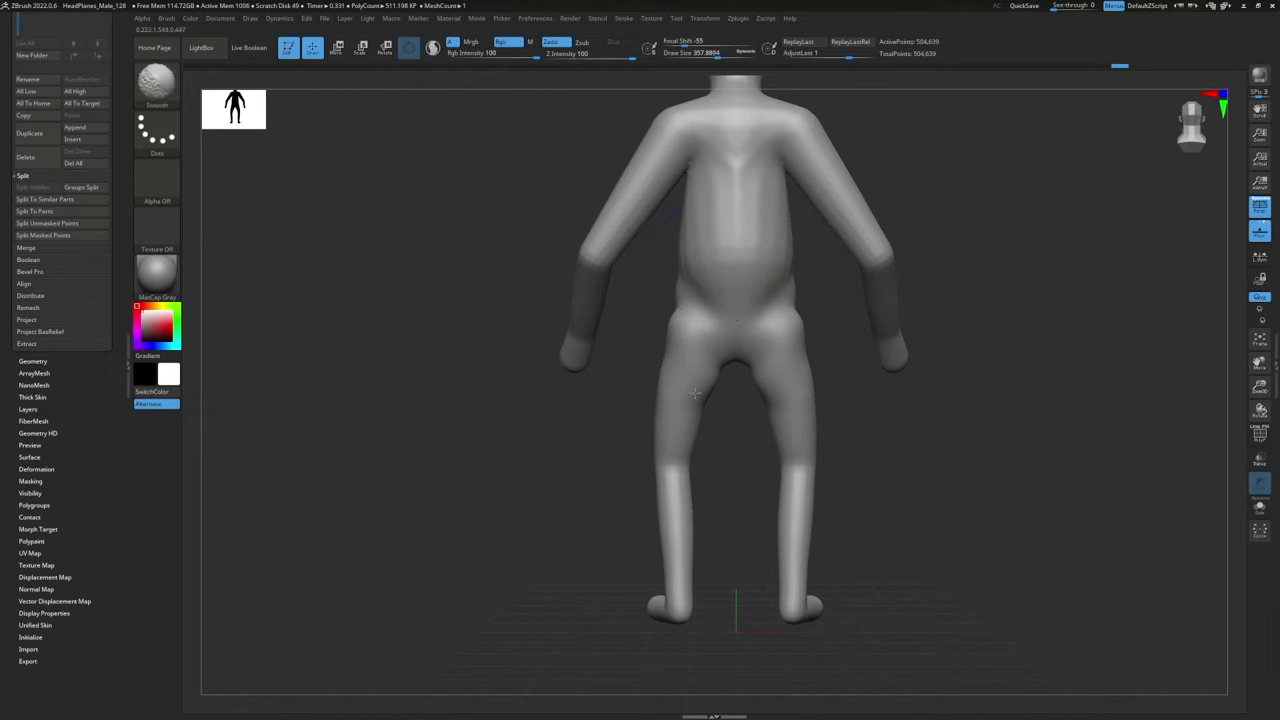
Step: Shape the head and neck profile from the side with the Move brush
{"action": "mouse_move", "coordinate": [478, 292]}
{"action": "left_mouse_down", "text": "alt"}
{"action": "mouse_move", "coordinate": [486, 497]}
{"action": "mouse_move", "coordinate": [600, 497]}
{"action": "left_mouse_up", "text": "alt"}
{"action": "left_click_drag", "start_coordinate": [648, 300], "coordinate": [657, 300]}
{"action": "mouse_move", "coordinate": [600, 250]}
{"action": "left_mouse_down", "text": "alt"}
{"action": "mouse_move", "coordinate": [630, 314]}
{"action": "mouse_move", "coordinate": [657, 323]}
{"action": "left_mouse_up", "text": "alt"}
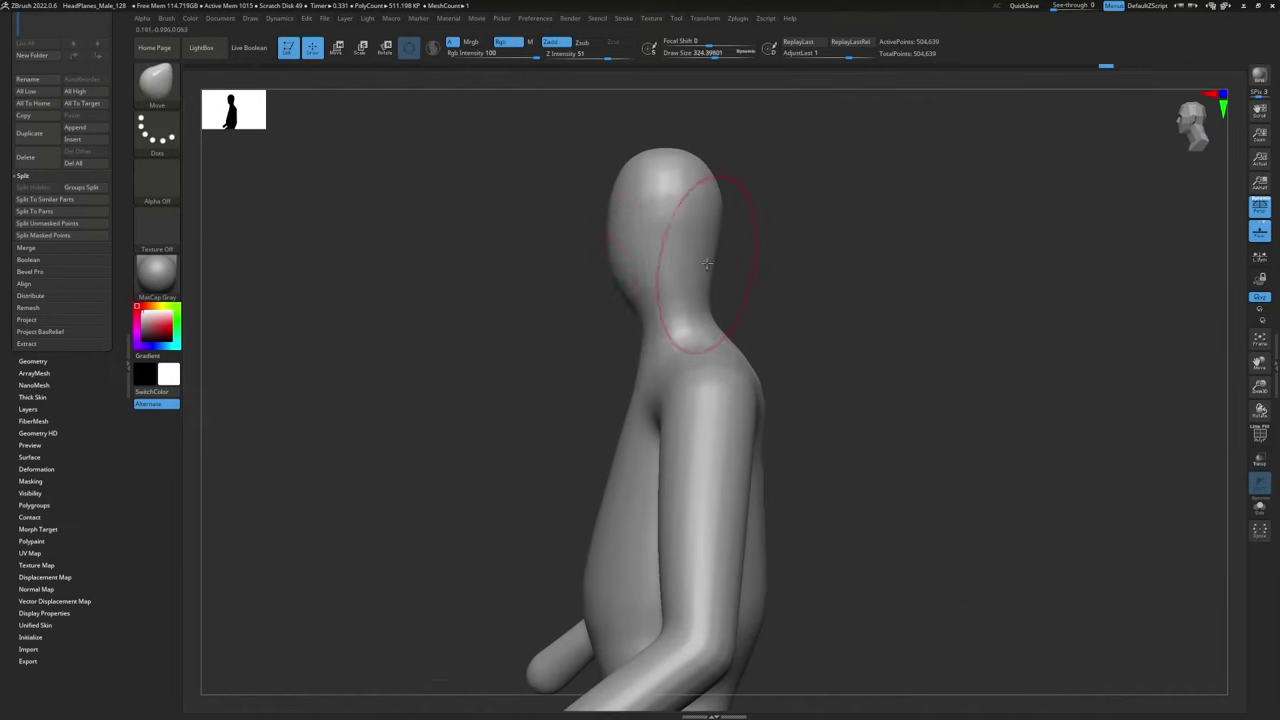
{"action": "left_click_drag", "start_coordinate": [707, 263], "coordinate": [697, 275]}
{"action": "left_click_drag", "start_coordinate": [650, 330], "coordinate": [662, 328]}
{"action": "left_click_drag", "start_coordinate": [700, 290], "coordinate": [712, 240]}
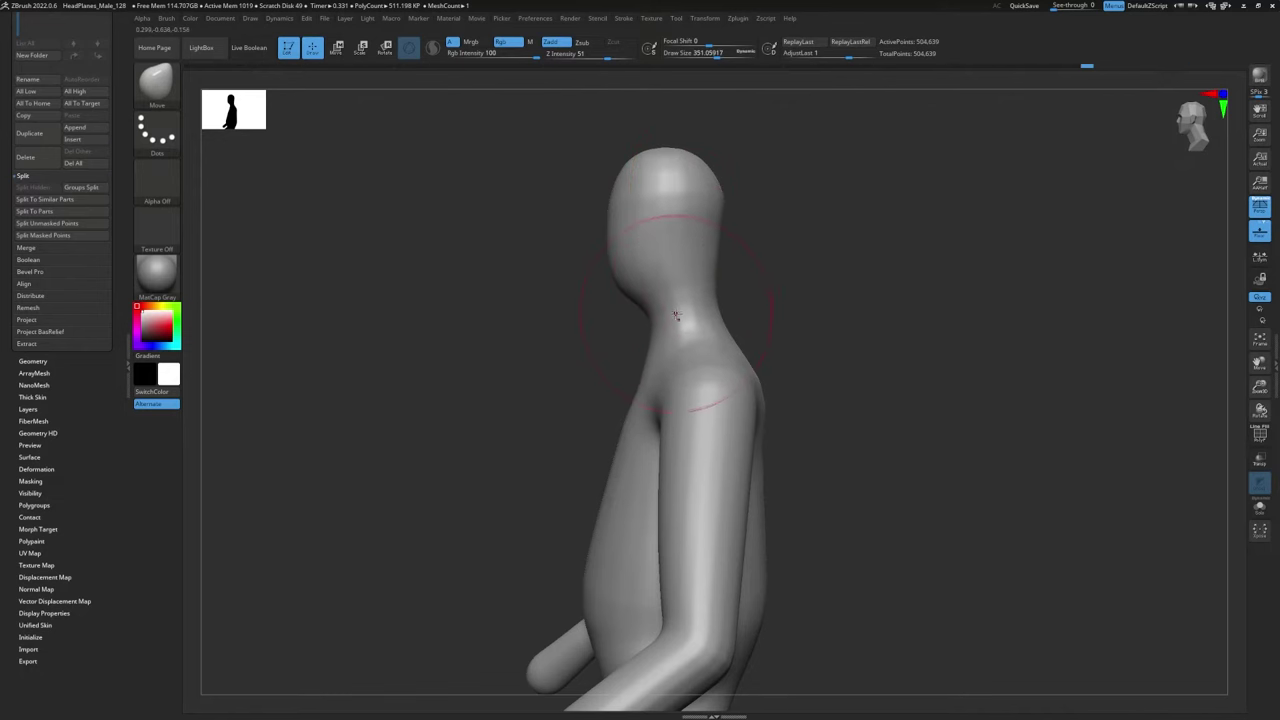
{"action": "mouse_move", "coordinate": [560, 220]}
{"action": "left_mouse_down"}
{"action": "mouse_move", "coordinate": [440, 171]}
{"action": "mouse_move", "coordinate": [525, 160]}
{"action": "mouse_move", "coordinate": [471, 300]}
{"action": "mouse_move", "coordinate": [557, 234]}
{"action": "mouse_move", "coordinate": [601, 313]}
{"action": "left_mouse_up"}
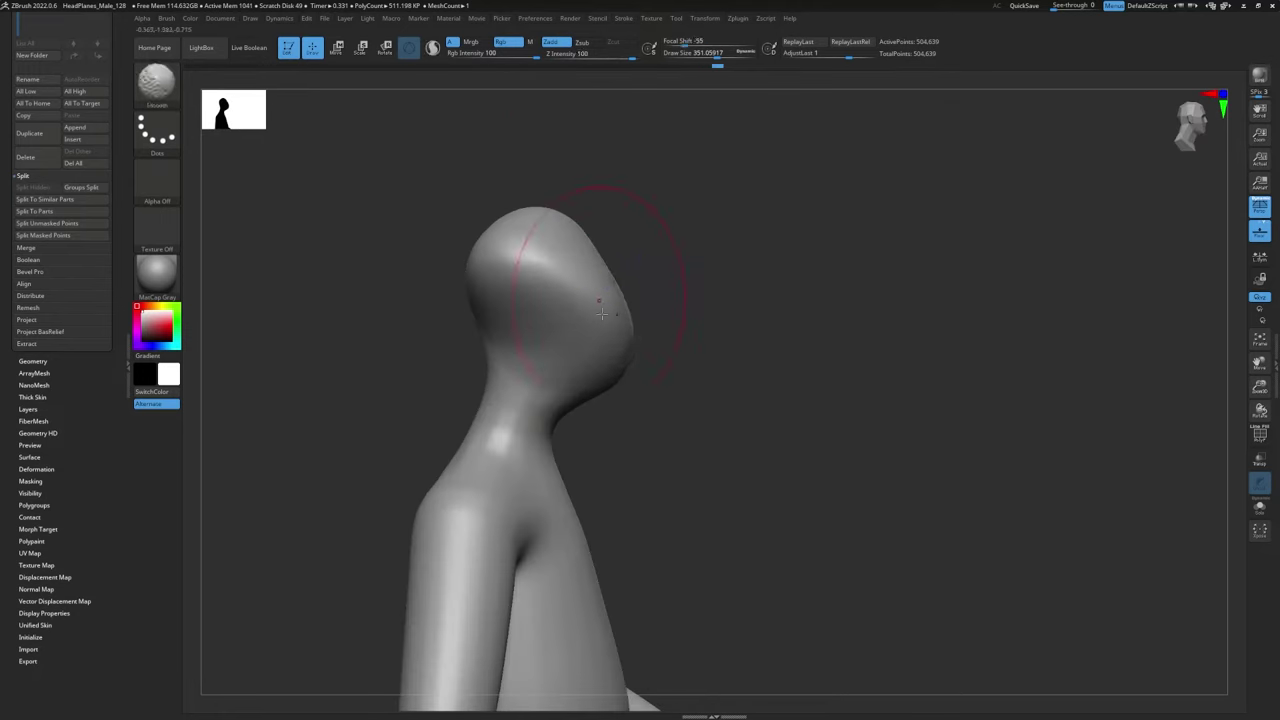
Step: Exaggerate the head with the Move brush, stretching the skull up and back and reshaping the face and neck
{"action": "left_click_drag", "start_coordinate": [680, 310], "coordinate": [546, 240]}
{"action": "key", "text": "s"}
{"action": "left_click_drag", "start_coordinate": [450, 240], "coordinate": [578, 377]}
{"action": "mouse_move", "coordinate": [680, 420]}
{"action": "left_mouse_down"}
{"action": "mouse_move", "coordinate": [593, 473]}
{"action": "mouse_move", "coordinate": [743, 366]}
{"action": "mouse_move", "coordinate": [714, 403]}
{"action": "mouse_move", "coordinate": [671, 227]}
{"action": "left_mouse_up"}
{"action": "key", "text": "s"}
{"action": "left_click_drag", "start_coordinate": [820, 260], "coordinate": [860, 290]}
{"action": "left_click_drag", "start_coordinate": [715, 225], "coordinate": [760, 195]}
{"action": "mouse_move", "coordinate": [870, 290]}
{"action": "left_mouse_down"}
{"action": "mouse_move", "coordinate": [940, 254]}
{"action": "mouse_move", "coordinate": [905, 292]}
{"action": "mouse_move", "coordinate": [850, 292]}
{"action": "left_mouse_up"}
{"action": "left_click_drag", "start_coordinate": [850, 292], "coordinate": [866, 266], "text": "alt"}
{"action": "mouse_move", "coordinate": [589, 303]}
{"action": "left_mouse_down"}
{"action": "mouse_move", "coordinate": [631, 311]}
{"action": "mouse_move", "coordinate": [622, 378]}
{"action": "left_mouse_up"}
{"action": "left_click_drag", "start_coordinate": [810, 340], "coordinate": [716, 333]}
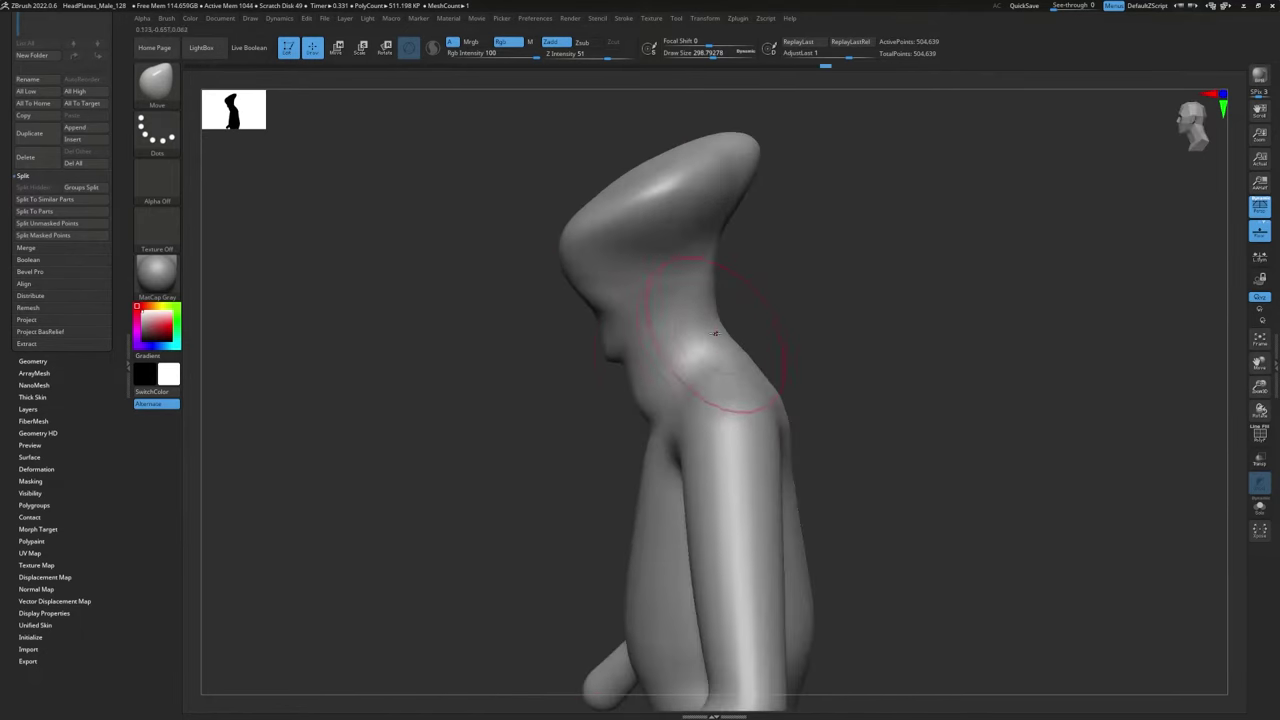
{"action": "mouse_move", "coordinate": [786, 354]}
{"action": "left_mouse_down"}
{"action": "mouse_move", "coordinate": [577, 540]}
{"action": "mouse_move", "coordinate": [577, 454]}
{"action": "mouse_move", "coordinate": [646, 420]}
{"action": "left_mouse_up"}
Step: Add volume to the shoulders and upper arms with the Inflat brush
{"action": "key", "text": "b"}
{"action": "key", "text": "i"}
{"action": "key", "text": "n"}
{"action": "left_click_drag", "start_coordinate": [520, 420], "coordinate": [820, 385]}
{"action": "mouse_move", "coordinate": [680, 405]}
{"action": "left_mouse_down"}
{"action": "mouse_move", "coordinate": [698, 372]}
{"action": "mouse_move", "coordinate": [679, 376]}
{"action": "left_mouse_up"}
{"action": "left_click_drag", "start_coordinate": [831, 268], "coordinate": [938, 570], "text": "alt"}
{"action": "mouse_move", "coordinate": [938, 570]}
{"action": "left_mouse_down", "text": "shift"}
{"action": "mouse_move", "coordinate": [966, 443]}
{"action": "mouse_move", "coordinate": [935, 348]}
{"action": "mouse_move", "coordinate": [979, 158]}
{"action": "left_mouse_up", "text": "shift"}
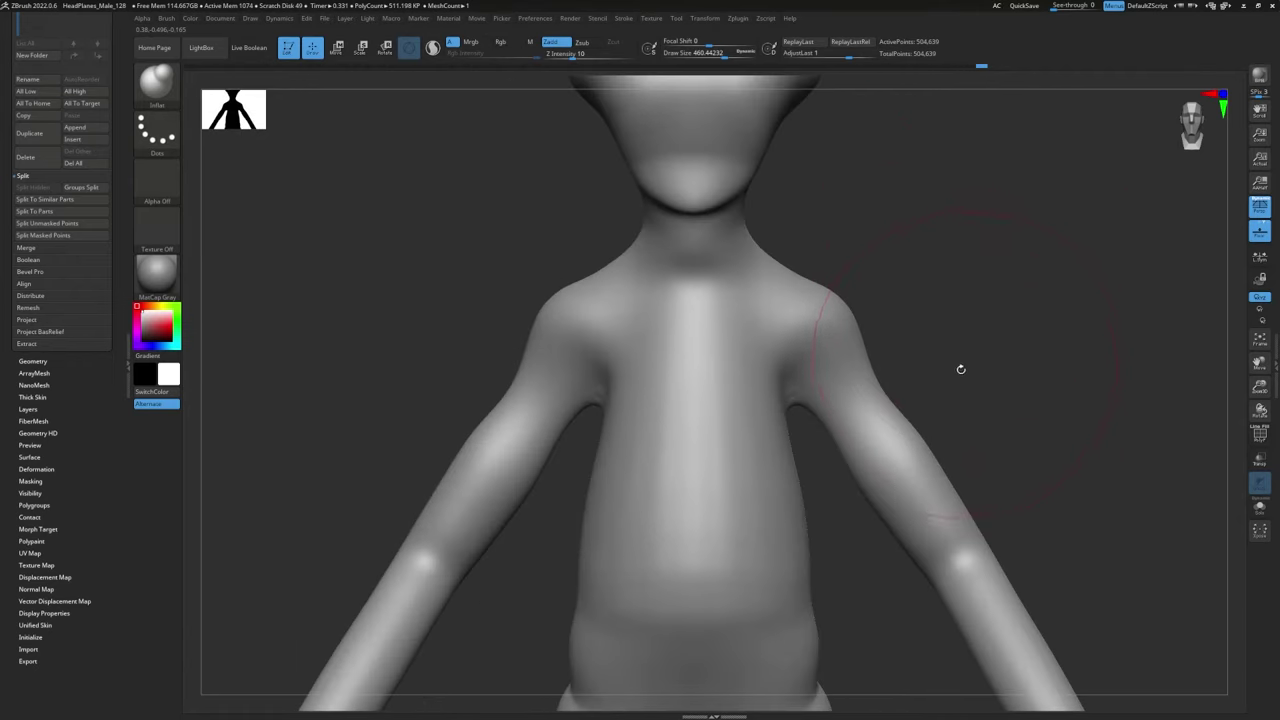
Step: Pull large mirrored ears outward from the sides of the head with a small Move brush
{"action": "left_click_drag", "start_coordinate": [963, 210], "coordinate": [963, 366], "text": "alt"}
{"action": "key", "text": "s"}
{"action": "mouse_move", "coordinate": [779, 219]}
{"action": "left_mouse_down"}
{"action": "mouse_move", "coordinate": [750, 218]}
{"action": "mouse_move", "coordinate": [979, 146]}
{"action": "left_mouse_up"}
{"action": "key", "text": "b"}
{"action": "key", "text": "m"}
{"action": "key", "text": "v"}
{"action": "key", "text": "s"}
{"action": "left_click_drag", "start_coordinate": [866, 186], "coordinate": [909, 349]}
{"action": "left_click_drag", "start_coordinate": [885, 228], "coordinate": [993, 174]}
{"action": "mouse_move", "coordinate": [951, 375]}
{"action": "left_mouse_down"}
{"action": "mouse_move", "coordinate": [920, 380]}
{"action": "mouse_move", "coordinate": [963, 369]}
{"action": "mouse_move", "coordinate": [948, 371]}
{"action": "left_mouse_up"}
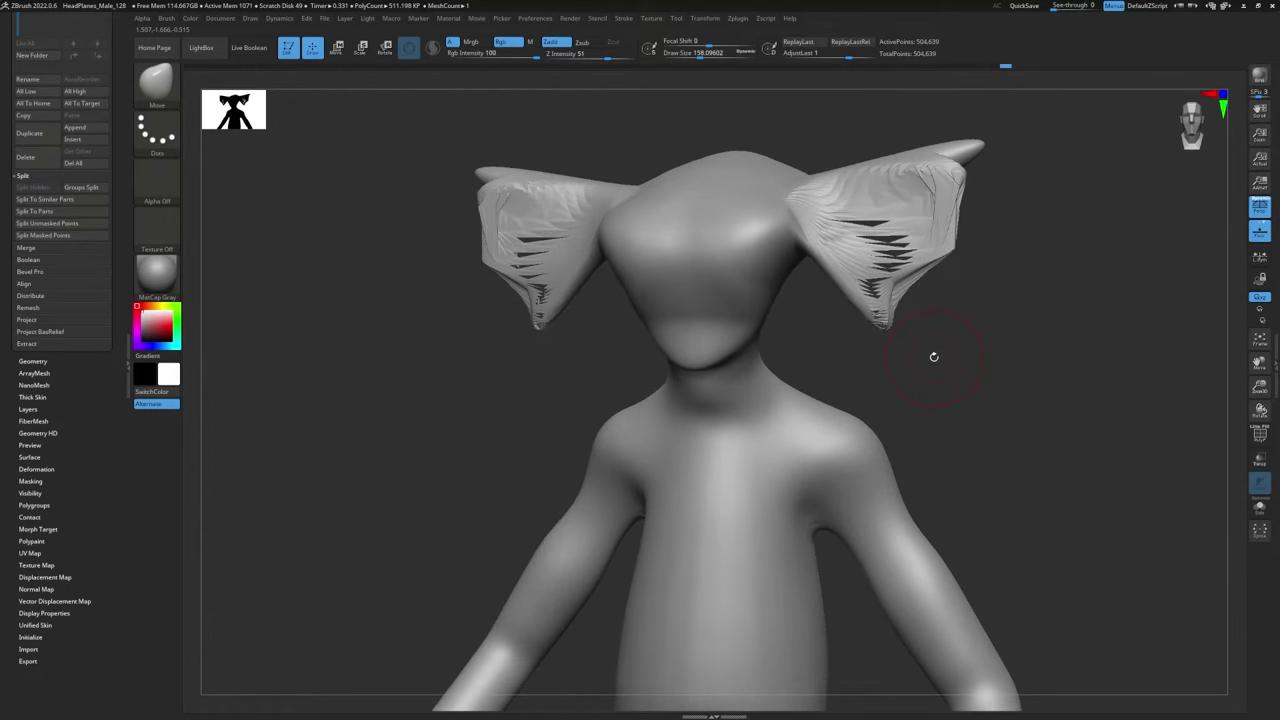
Step: Turn on the polyframe display and inspect the stretched polygons of the ear up close
{"action": "key", "text": "shift"}
{"action": "key", "text": "shift+f"}
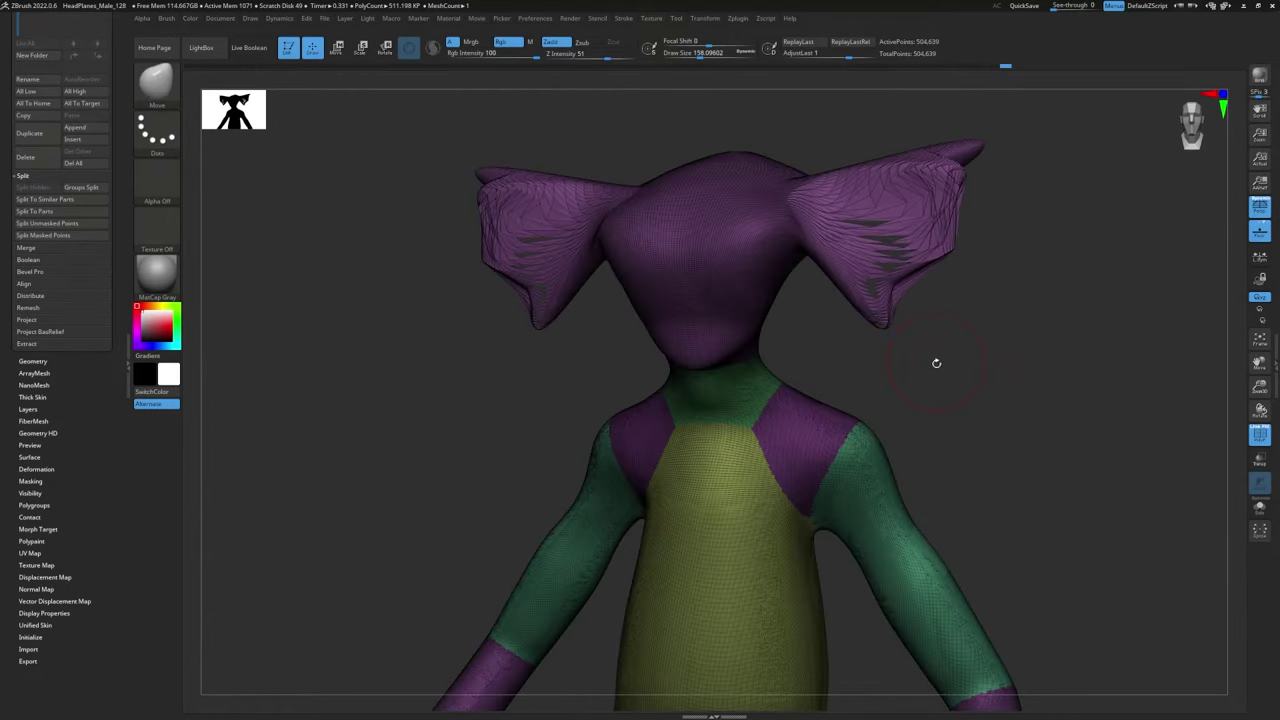
{"action": "left_click_drag", "start_coordinate": [946, 369], "coordinate": [962, 540], "text": "alt"}
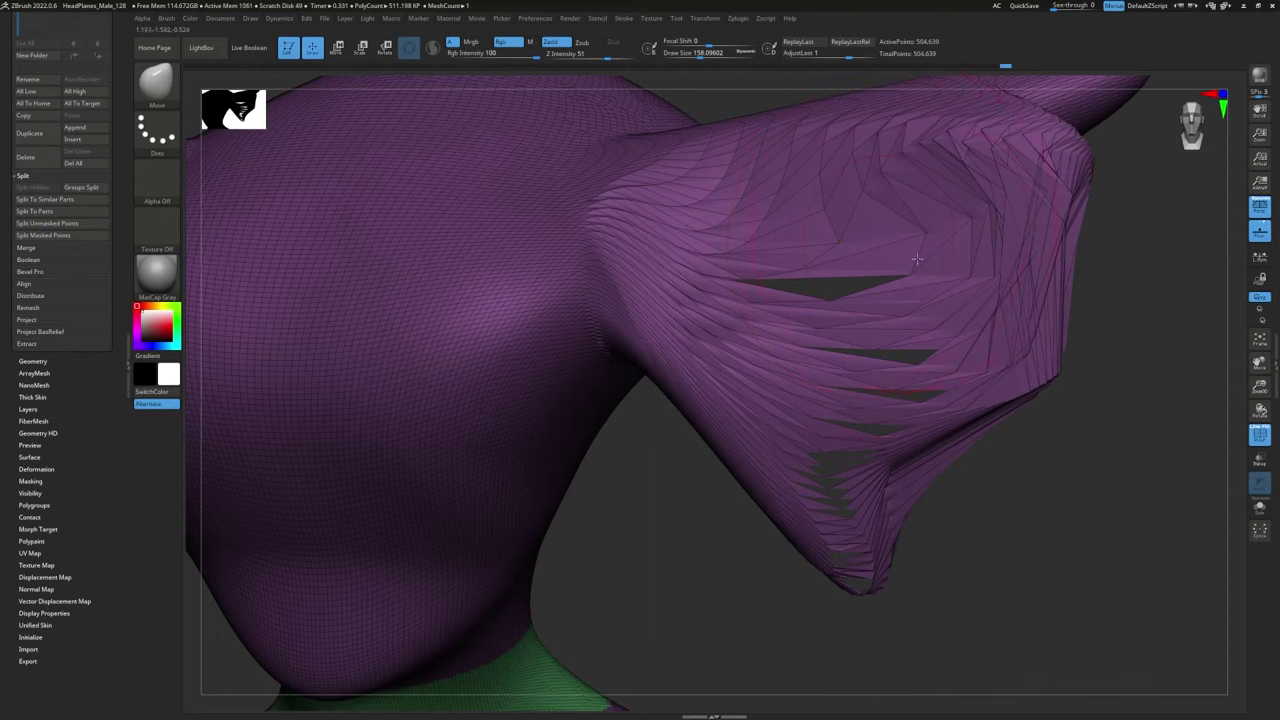
Step: Undo the ear strokes, test another pull on the ear, and undo back to the earless head
{"action": "key", "text": "ctrl+z"}
{"action": "mouse_move", "coordinate": [712, 252]}
{"action": "left_mouse_down"}
{"action": "mouse_move", "coordinate": [976, 147]}
{"action": "mouse_move", "coordinate": [1006, 80]}
{"action": "left_mouse_up"}
{"action": "left_click_drag", "start_coordinate": [831, 211], "coordinate": [866, 292]}
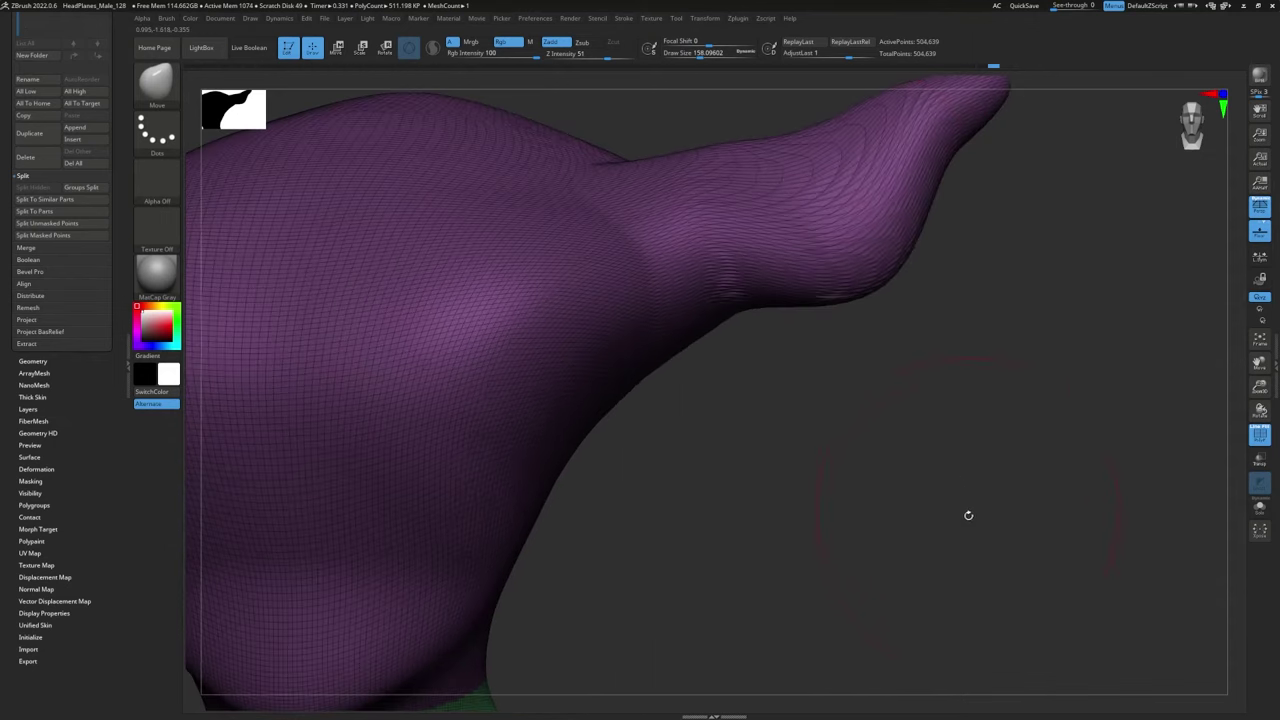
{"action": "key", "text": "ctrl+z"}
{"action": "key", "text": "ctrl+z"}
{"action": "key", "text": "ctrl+z"}
{"action": "right_click_drag", "start_coordinate": [960, 528], "coordinate": [816, 495], "text": "ctrl"}
{"action": "left_click_drag", "start_coordinate": [816, 495], "coordinate": [870, 420]}
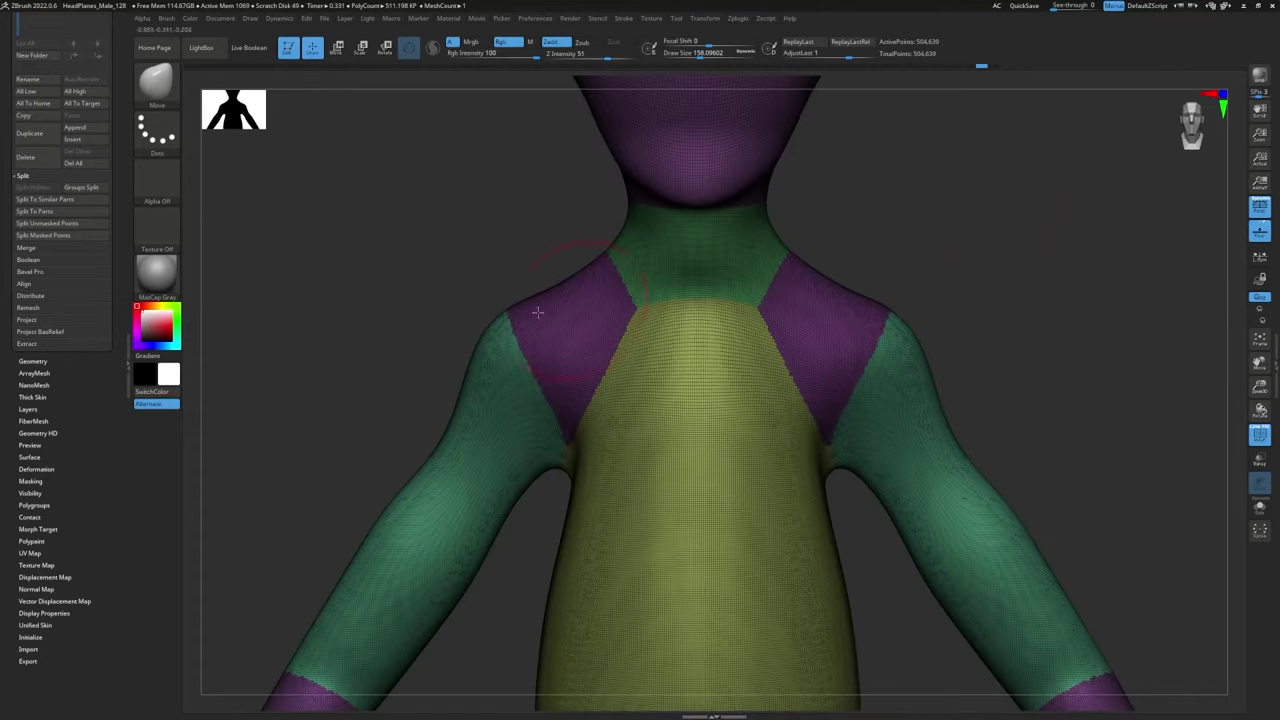
Step: Try remeshing the figure with DynaMesh at a resolution of 128 and undo the remesh
{"action": "left_click", "coordinate": [30, 360], "text": "shift"}
{"action": "left_click", "coordinate": [34, 530]}
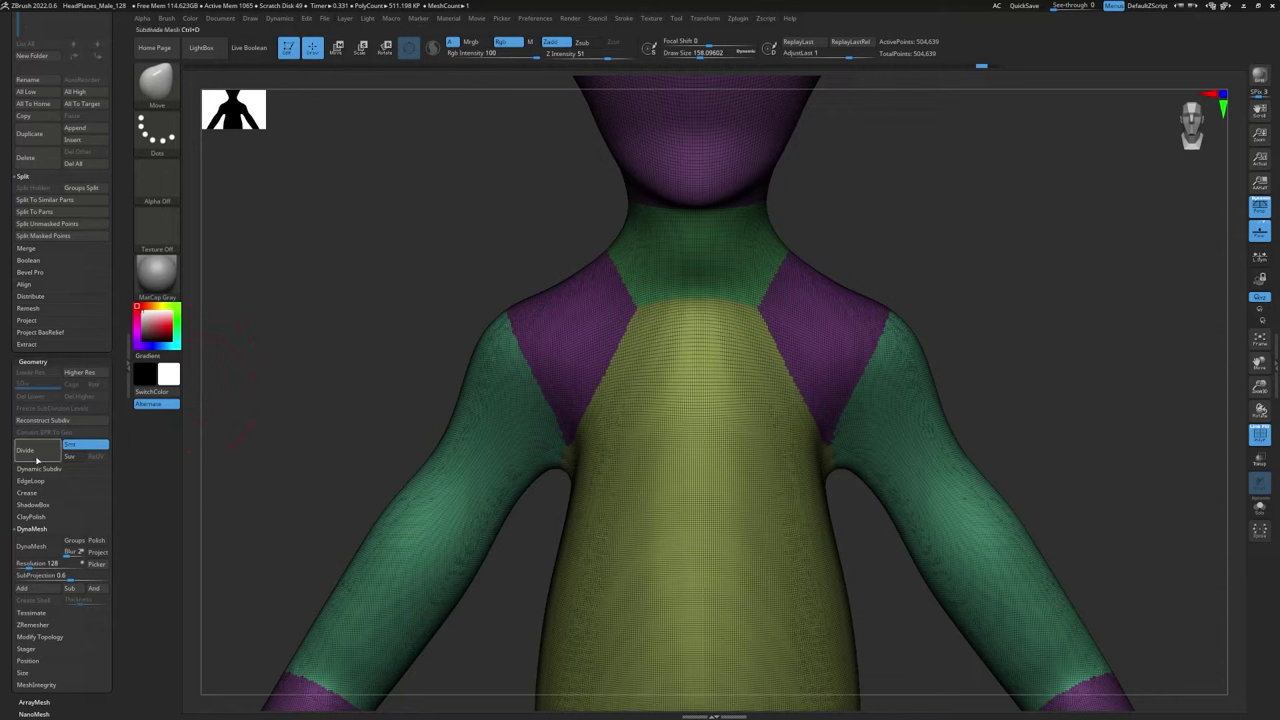
{"action": "left_click", "coordinate": [34, 548]}
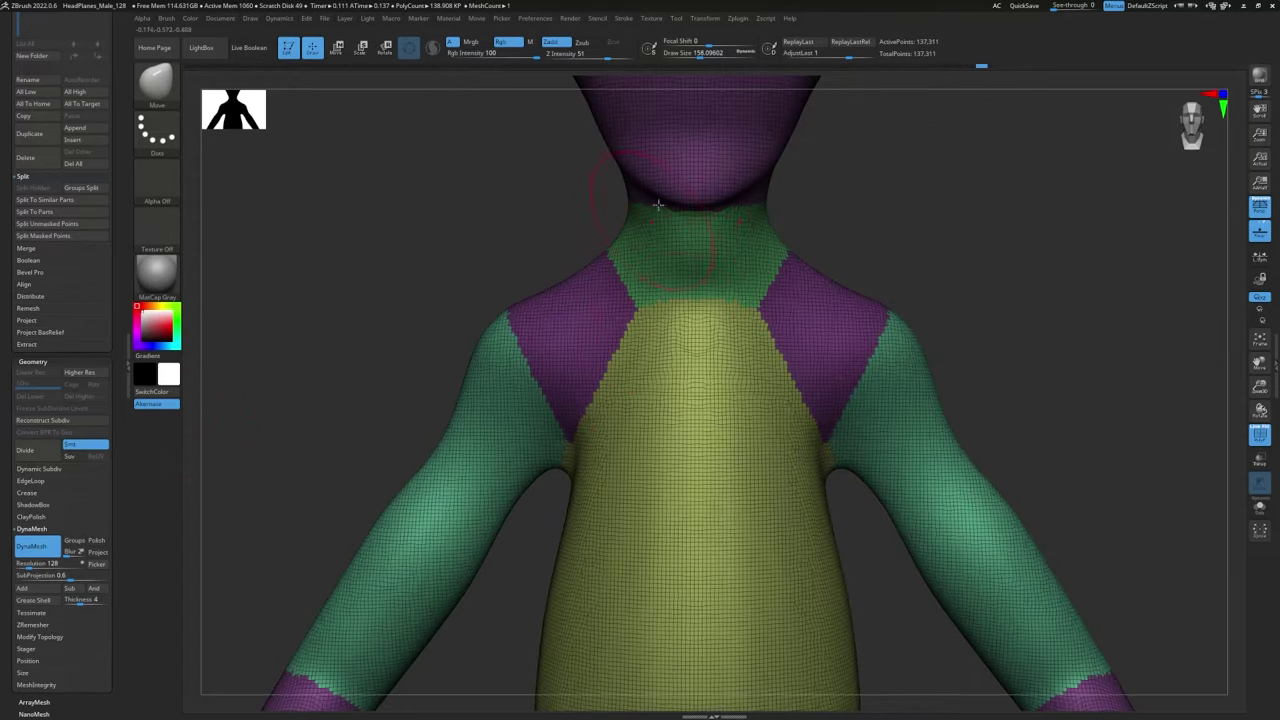
{"action": "left_click_drag", "start_coordinate": [387, 327], "coordinate": [455, 255]}
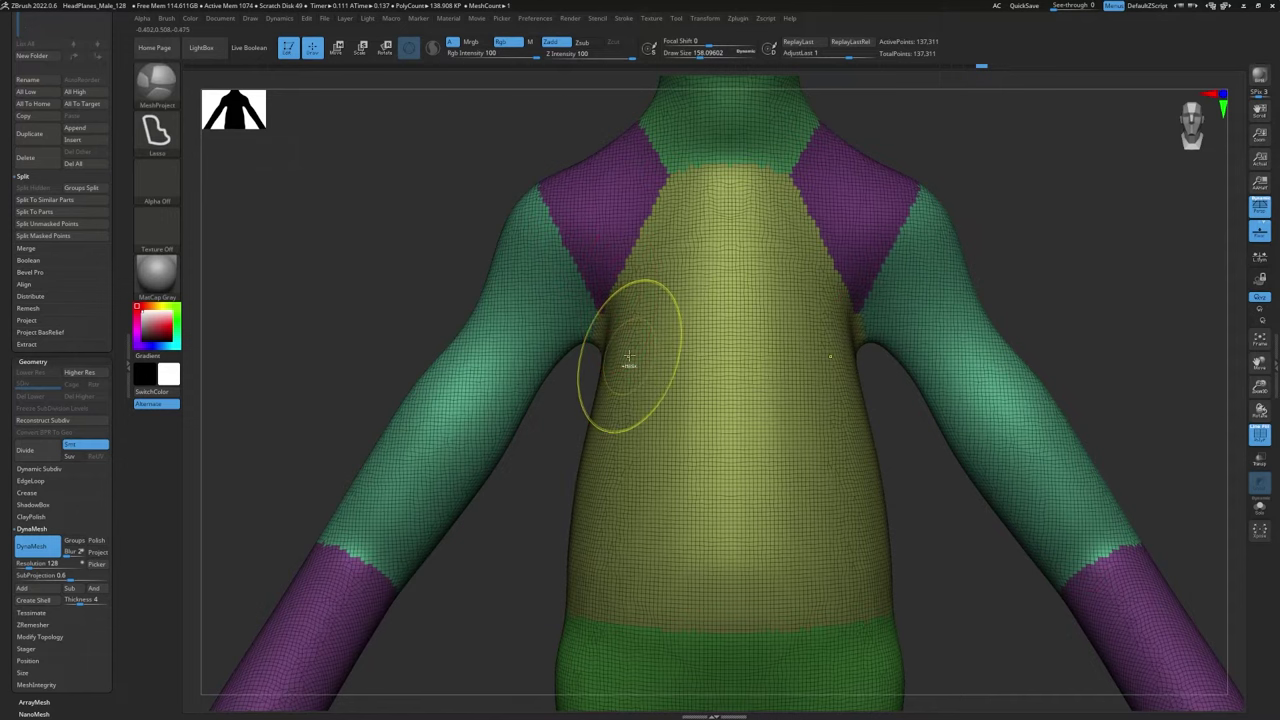
{"action": "key", "text": "ctrl+z"}
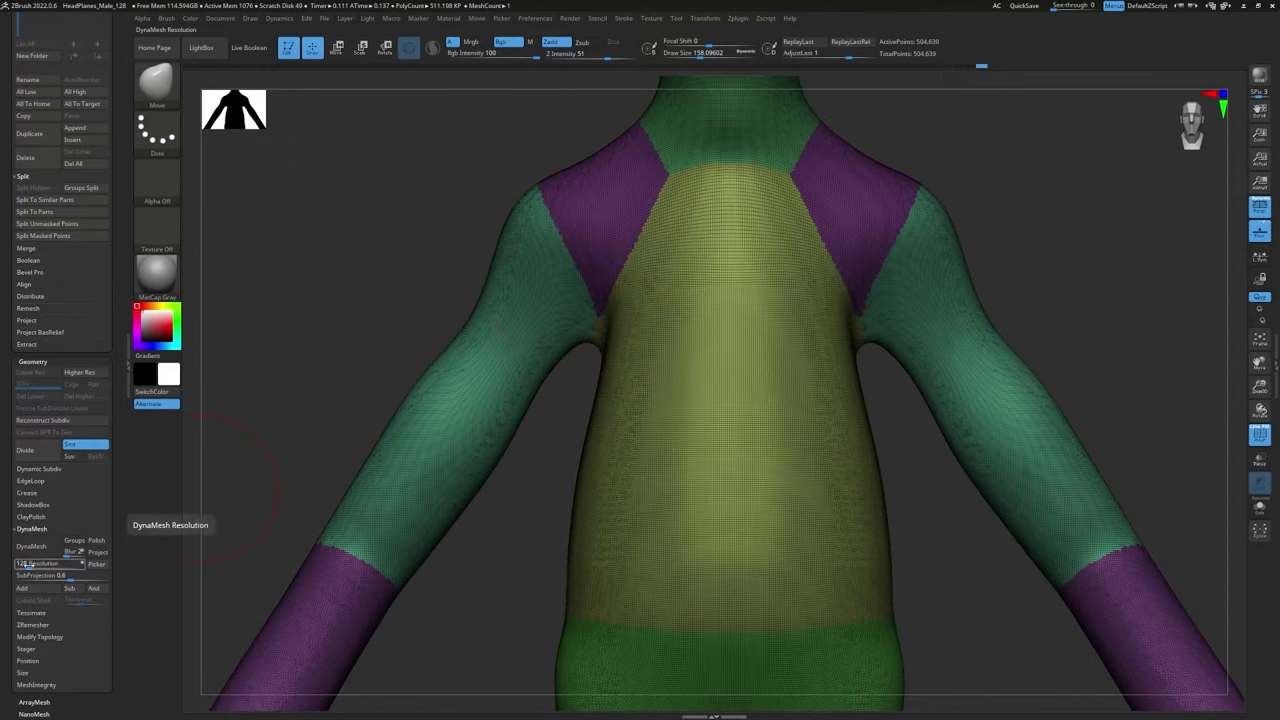
Step: Undo a trial DynaMesh at a resolution of 360 and remesh the figure at a resolution of 72
{"action": "left_click_drag", "start_coordinate": [27, 565], "coordinate": [33, 566]}
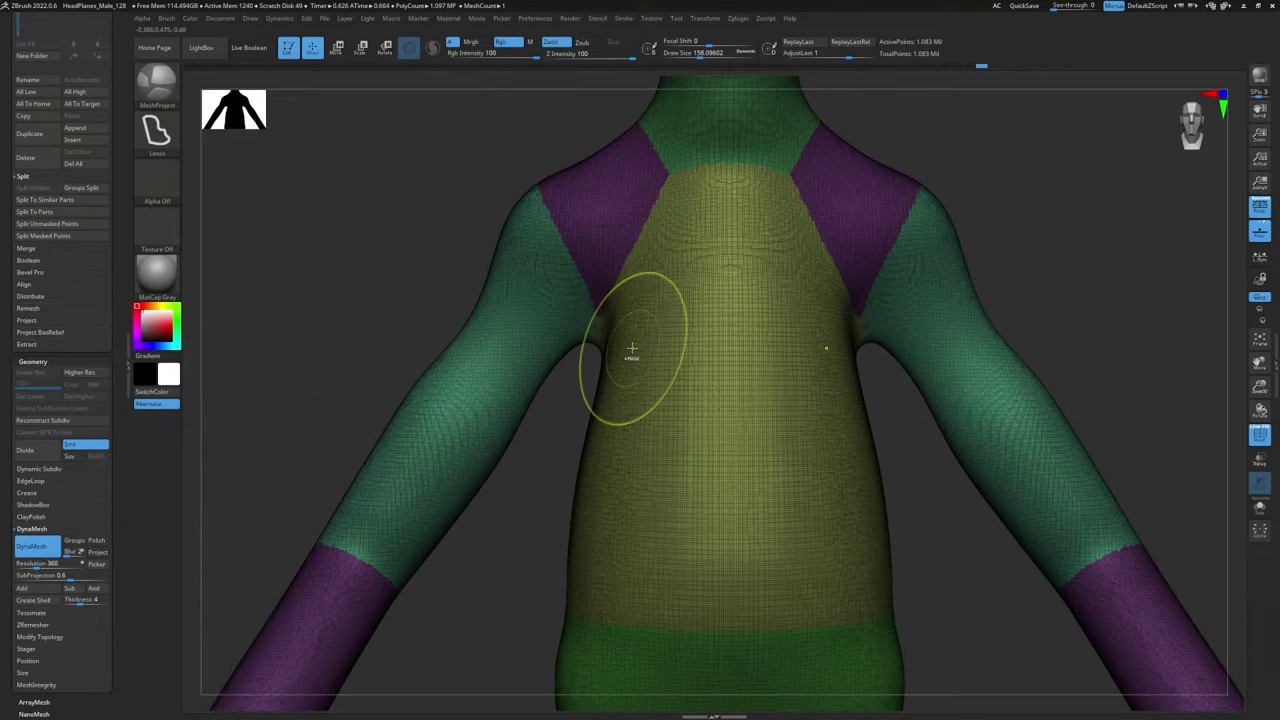
{"action": "key", "text": "ctrl+z"}
{"action": "left_click_drag", "start_coordinate": [26, 565], "coordinate": [22, 566]}
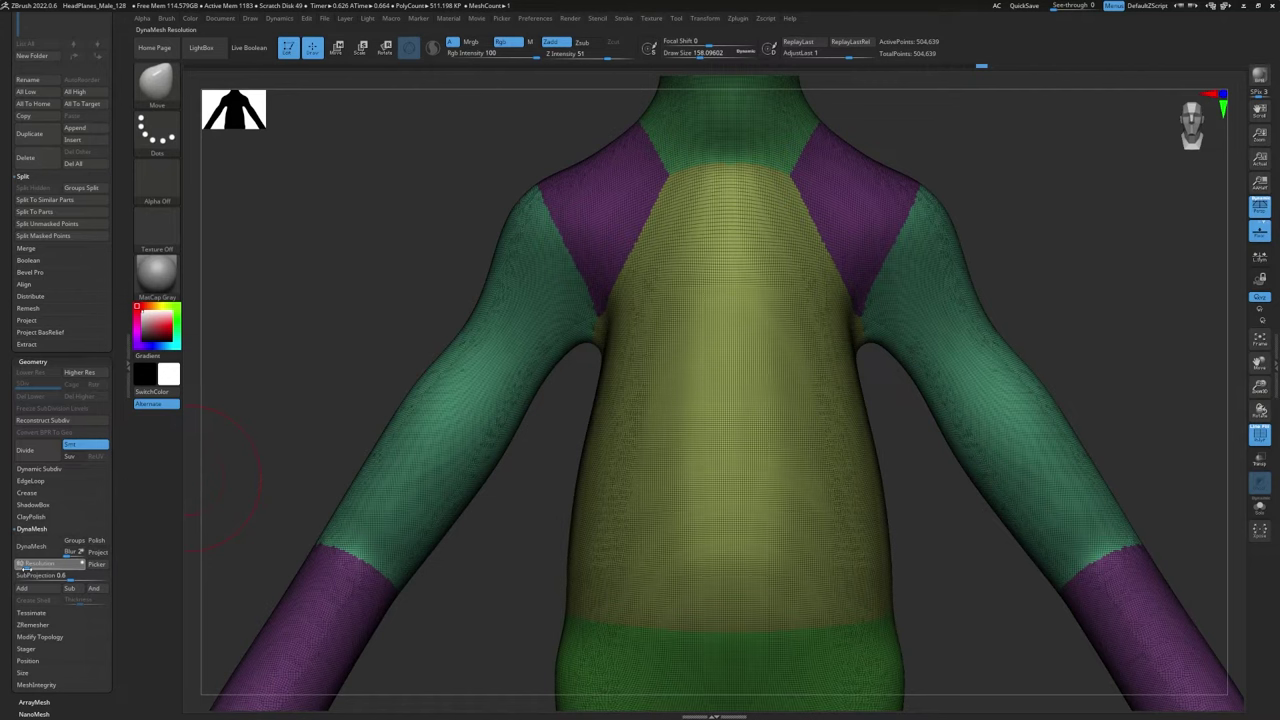
{"action": "left_click", "coordinate": [35, 546]}
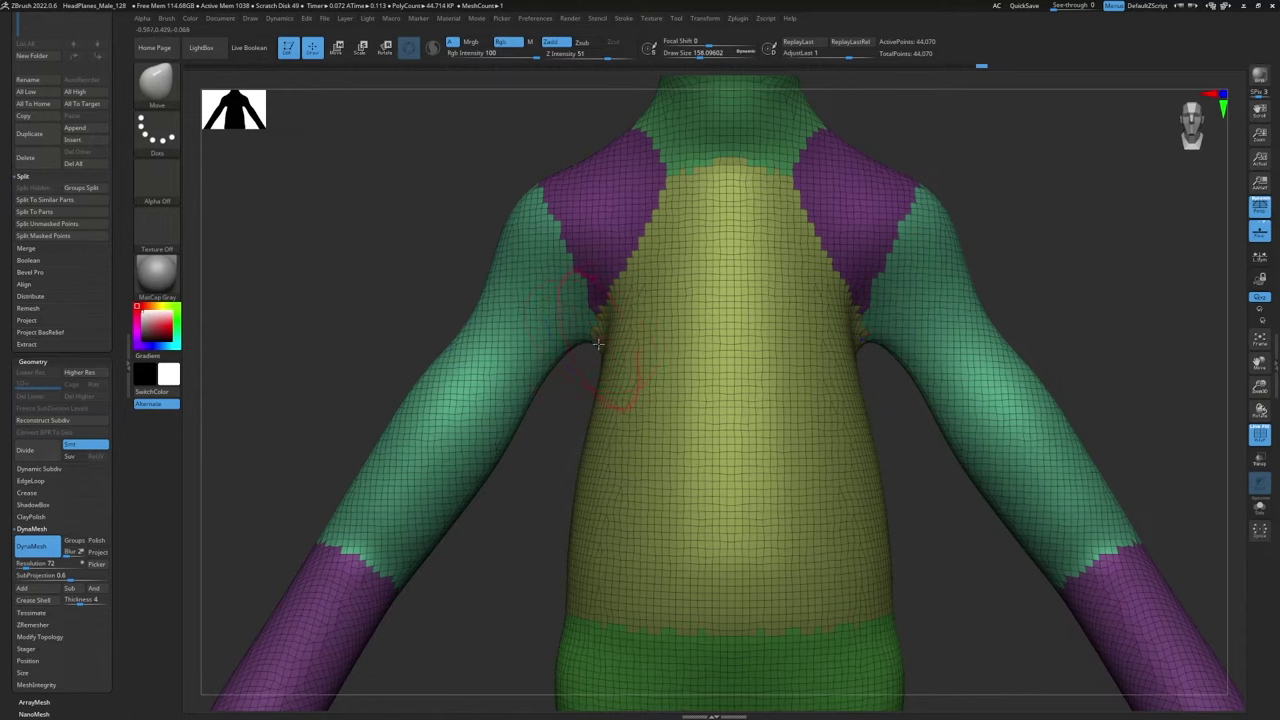
Step: Pull a pair of tall mirrored horns upward from the sides of the head with the Move brush
{"action": "left_click_drag", "start_coordinate": [598, 344], "coordinate": [583, 373], "text": "shift"}
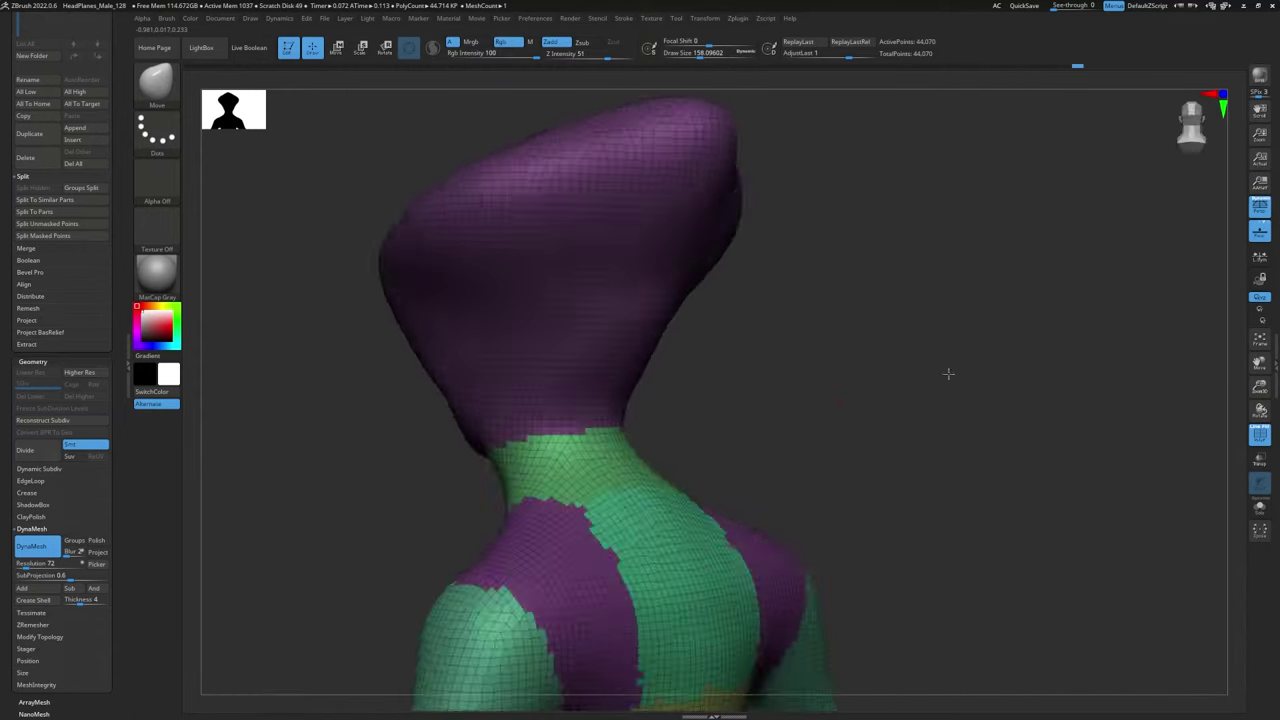
{"action": "left_click_drag", "start_coordinate": [949, 374], "coordinate": [966, 371], "text": "shift"}
{"action": "left_click_drag", "start_coordinate": [642, 371], "coordinate": [391, 376], "text": "alt"}
{"action": "left_click_drag", "start_coordinate": [867, 243], "coordinate": [864, 302]}
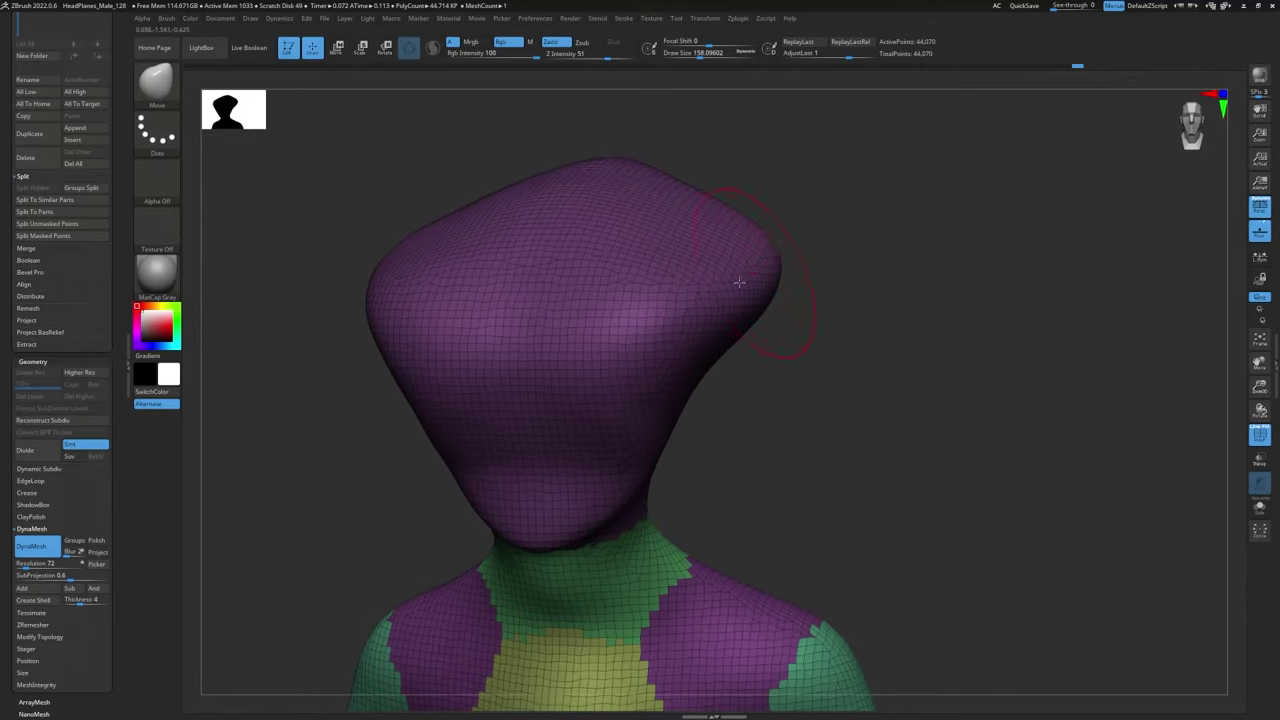
{"action": "mouse_move", "coordinate": [738, 282]}
{"action": "left_mouse_down"}
{"action": "mouse_move", "coordinate": [749, 220]}
{"action": "mouse_move", "coordinate": [716, 138]}
{"action": "left_mouse_up"}
{"action": "mouse_move", "coordinate": [860, 225]}
{"action": "left_mouse_down"}
{"action": "mouse_move", "coordinate": [875, 252]}
{"action": "mouse_move", "coordinate": [712, 262]}
{"action": "left_mouse_up"}
{"action": "mouse_move", "coordinate": [722, 222]}
{"action": "left_mouse_down"}
{"action": "mouse_move", "coordinate": [713, 177]}
{"action": "mouse_move", "coordinate": [760, 128]}
{"action": "left_mouse_up"}
{"action": "mouse_move", "coordinate": [864, 204]}
{"action": "left_mouse_down"}
{"action": "mouse_move", "coordinate": [888, 208]}
{"action": "mouse_move", "coordinate": [880, 266]}
{"action": "mouse_move", "coordinate": [770, 357]}
{"action": "left_mouse_up"}
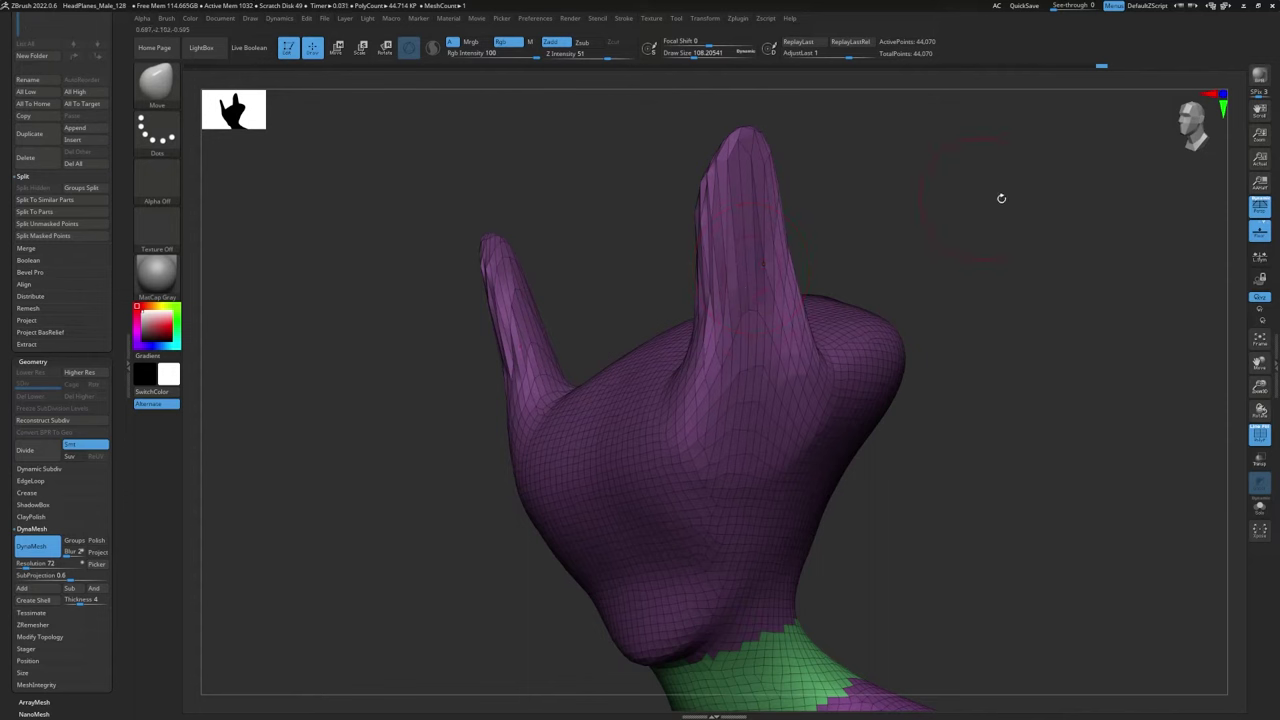
Step: Remesh the stretched horns with DynaMesh, view them from the front, and undo the remesh
{"action": "key", "text": "ctrl"}
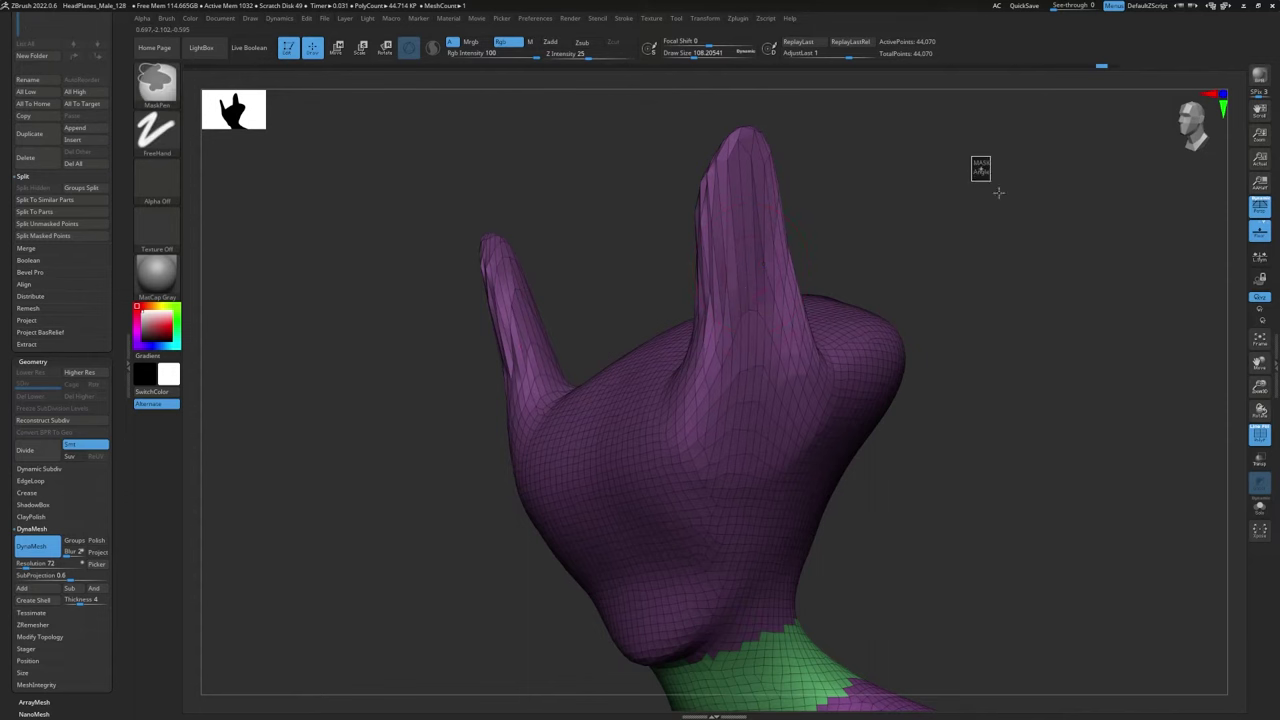
{"action": "mouse_move", "coordinate": [998, 192]}
{"action": "left_mouse_down", "text": "ctrl"}
{"action": "mouse_move", "coordinate": [1117, 329]}
{"action": "mouse_move", "coordinate": [1129, 362]}
{"action": "left_mouse_up", "text": "ctrl"}
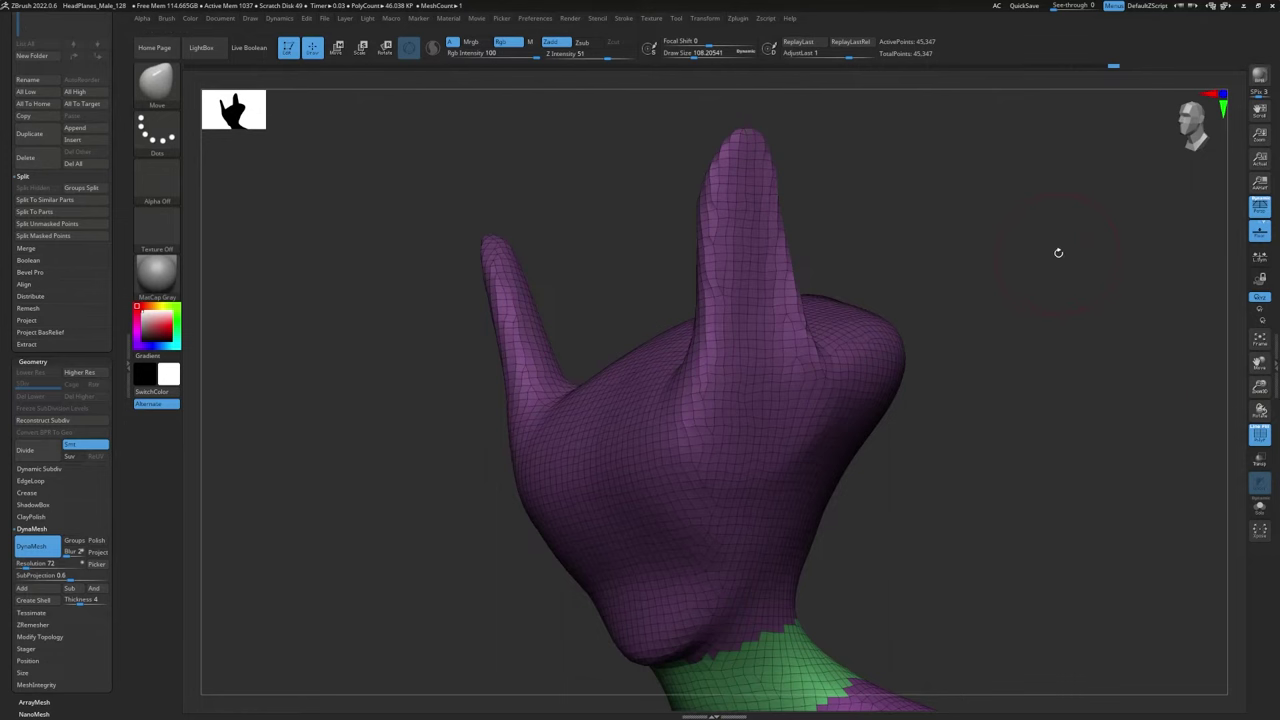
{"action": "left_click_drag", "start_coordinate": [1058, 252], "coordinate": [960, 318]}
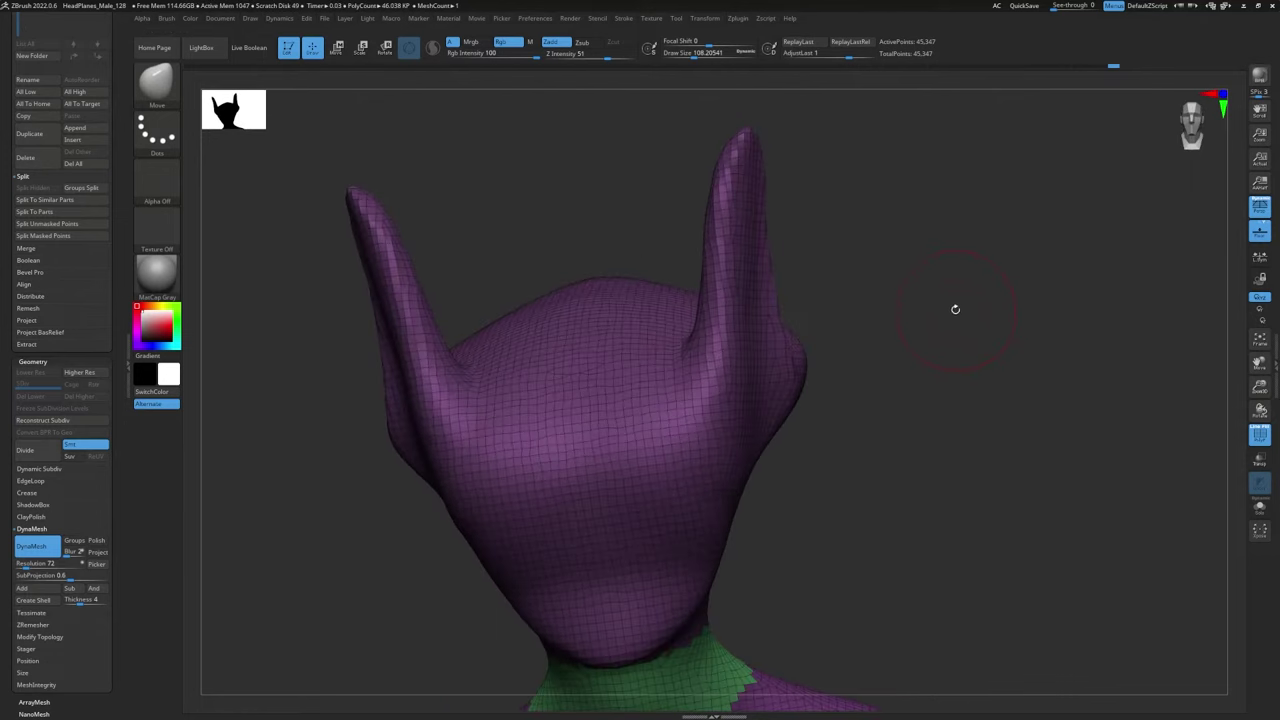
{"action": "key", "text": "ctrl+z"}
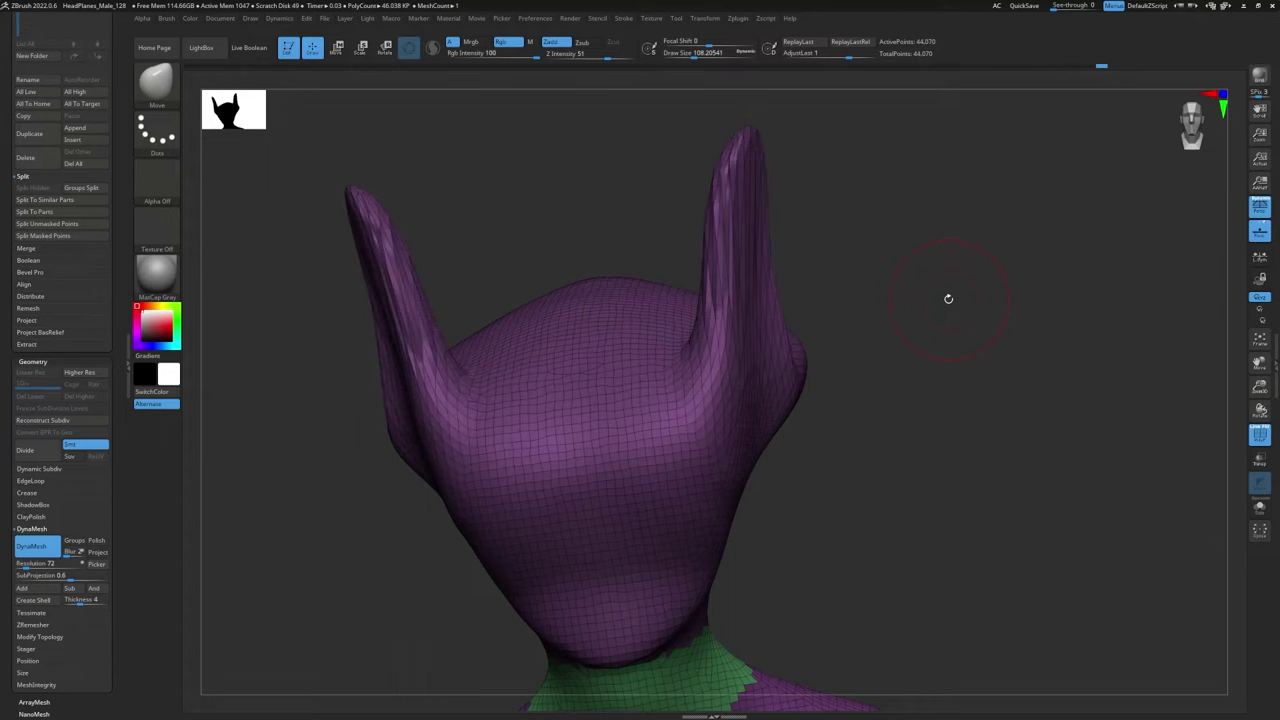
Step: Test pulling extra mirrored spikes from the forehead and horns, and undo everything back to the hornless head
{"action": "left_click_drag", "start_coordinate": [654, 417], "coordinate": [597, 129]}
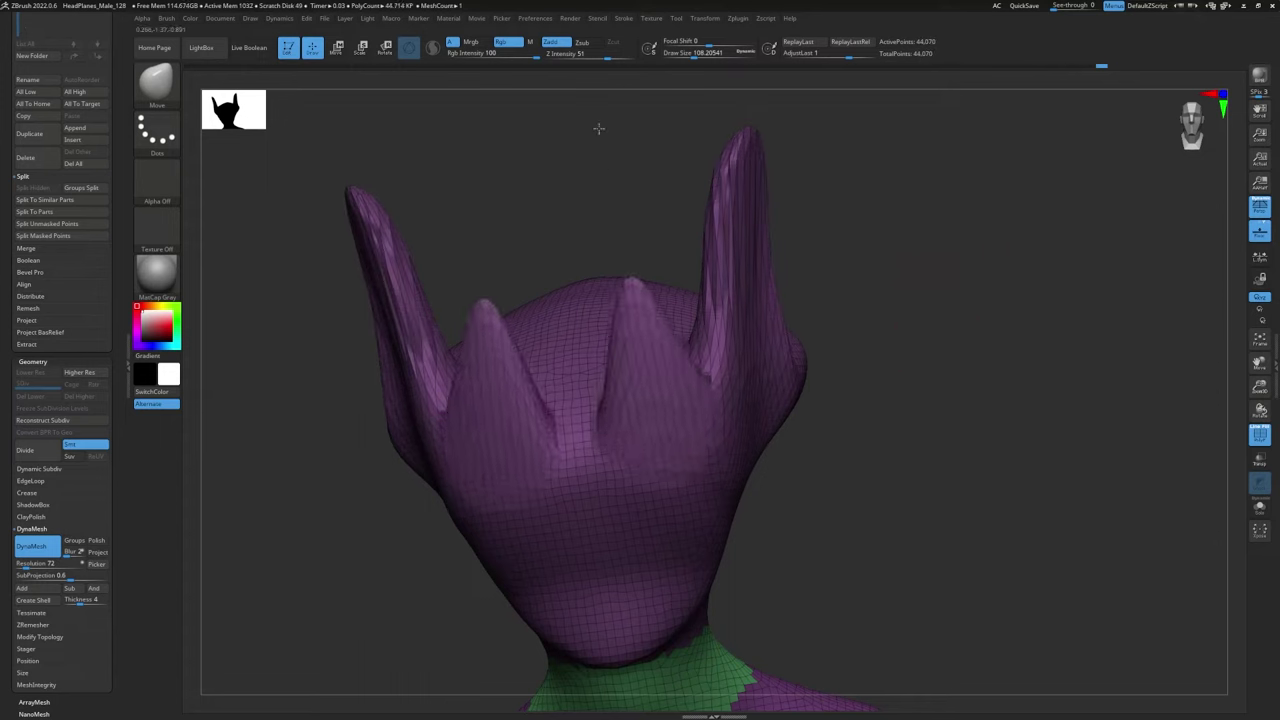
{"action": "left_click_drag", "start_coordinate": [710, 285], "coordinate": [649, 121]}
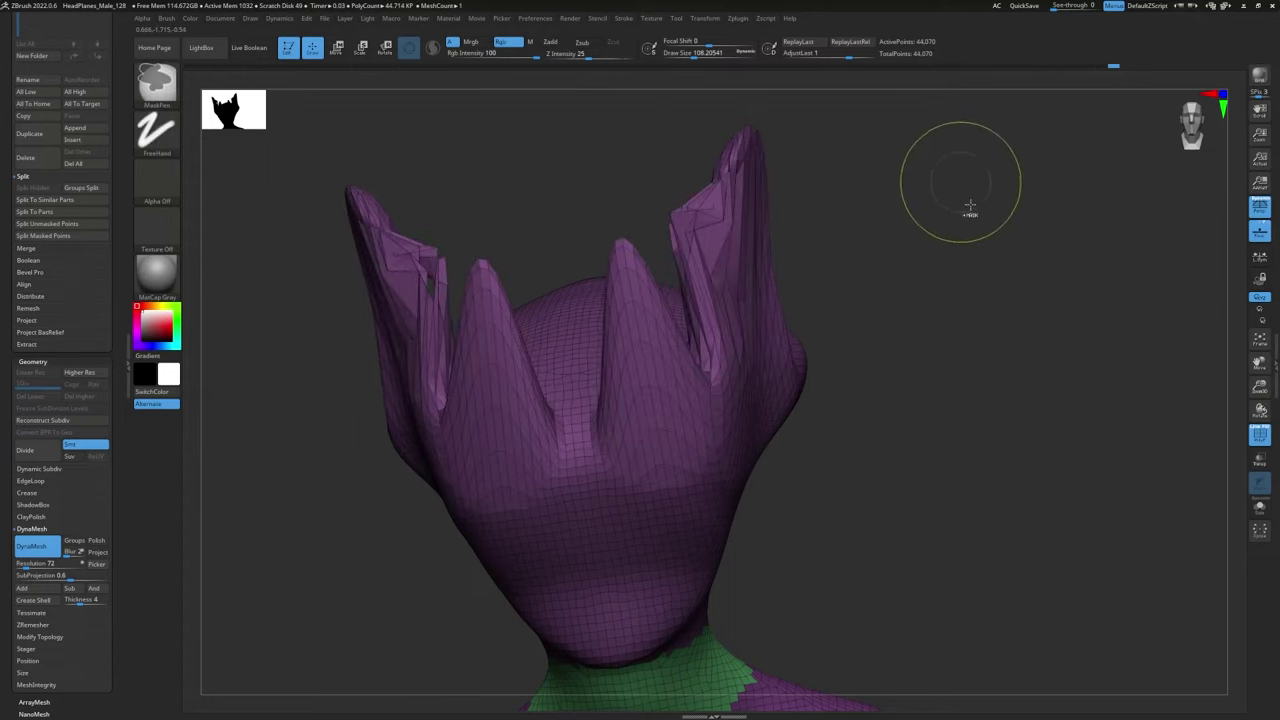
{"action": "left_click_drag", "start_coordinate": [960, 183], "coordinate": [1004, 387], "text": "ctrl"}
{"action": "key", "text": "ctrl+z"}
{"action": "key", "text": "ctrl+z"}
{"action": "key", "text": "ctrl+z"}
{"action": "key", "text": "ctrl+z"}
{"action": "key", "text": "ctrl+z"}
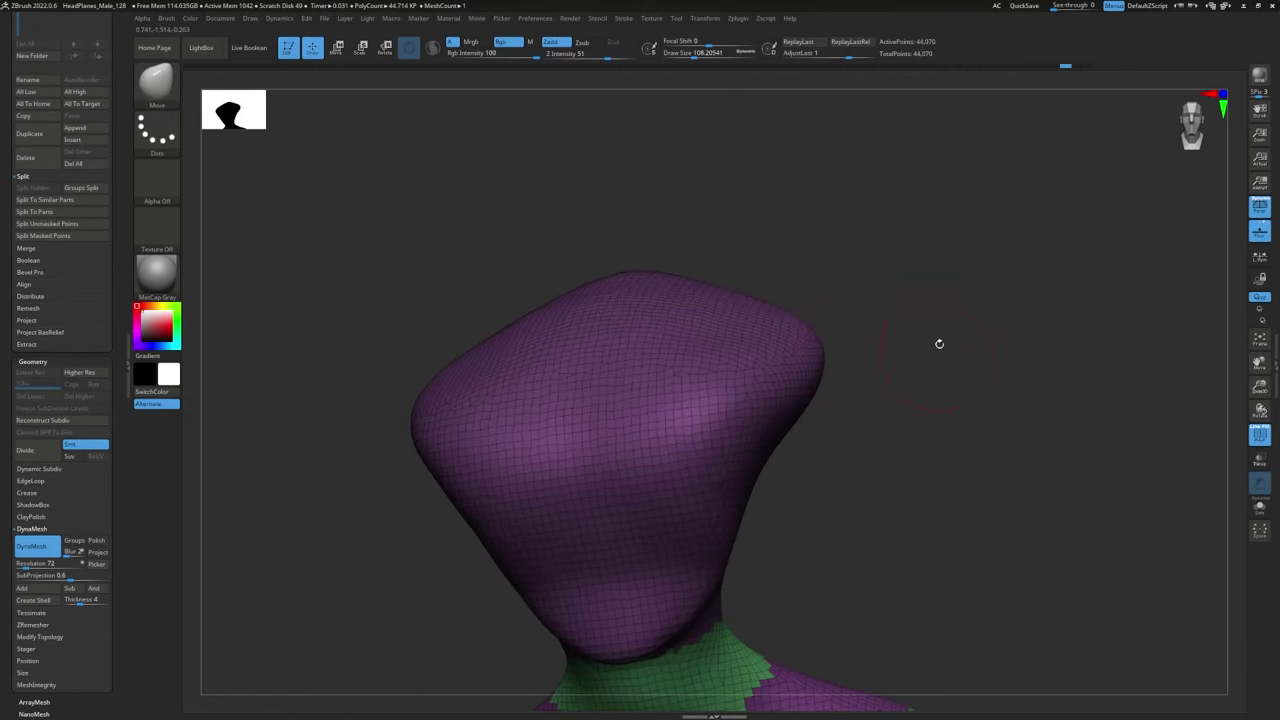
Step: Update the figure's DynaMesh at the current resolution and turn the view to the side of the head
{"action": "key", "text": "ctrl"}
{"action": "mouse_move", "coordinate": [925, 216]}
{"action": "left_mouse_down", "text": "ctrl"}
{"action": "mouse_move", "coordinate": [1037, 360]}
{"action": "mouse_move", "coordinate": [1063, 374]}
{"action": "mouse_move", "coordinate": [986, 337]}
{"action": "mouse_move", "coordinate": [929, 216]}
{"action": "mouse_move", "coordinate": [1071, 346]}
{"action": "mouse_move", "coordinate": [1088, 378]}
{"action": "left_mouse_up", "text": "ctrl"}
{"action": "left_click_drag", "start_coordinate": [1005, 401], "coordinate": [697, 304]}
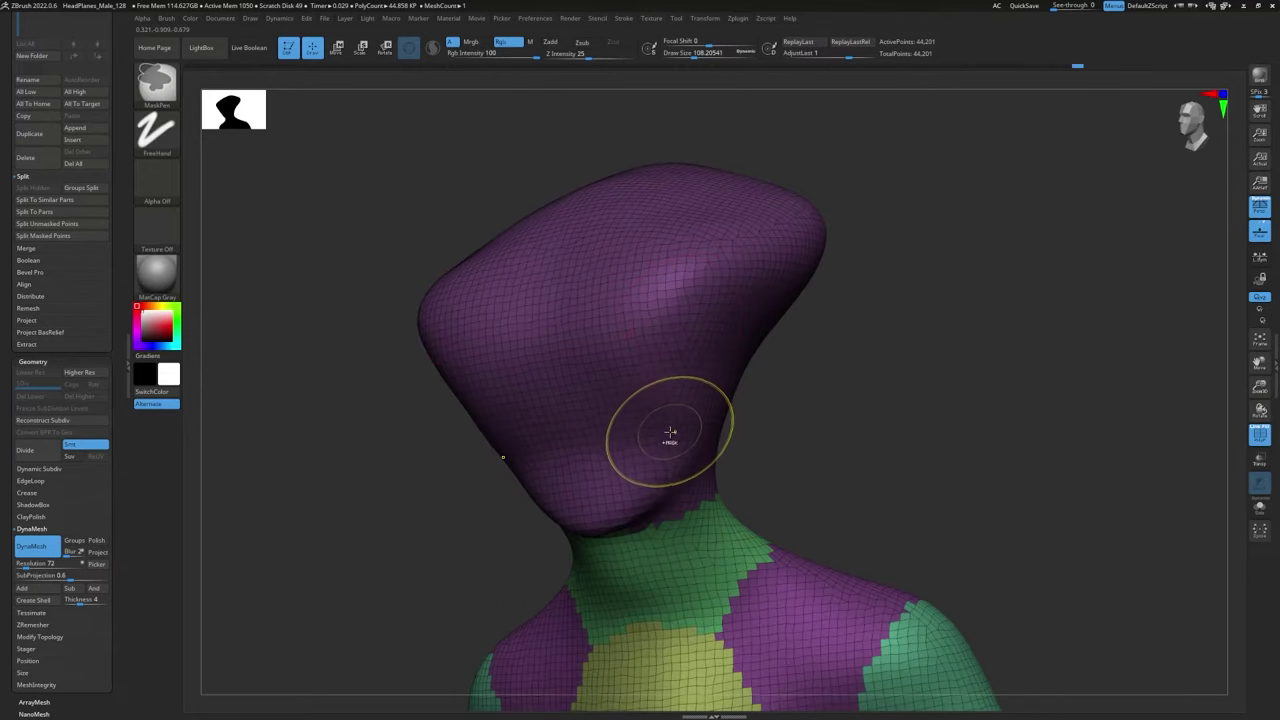
Step: Mask both sides of the head and pull the unmasked surface around the masks outward with the Move brush
{"action": "mouse_move", "coordinate": [666, 425]}
{"action": "left_mouse_down", "text": "ctrl"}
{"action": "mouse_move", "coordinate": [653, 340]}
{"action": "mouse_move", "coordinate": [712, 268]}
{"action": "mouse_move", "coordinate": [787, 226]}
{"action": "left_mouse_up", "text": "ctrl"}
{"action": "left_click_drag", "start_coordinate": [662, 478], "coordinate": [670, 441], "text": "ctrl"}
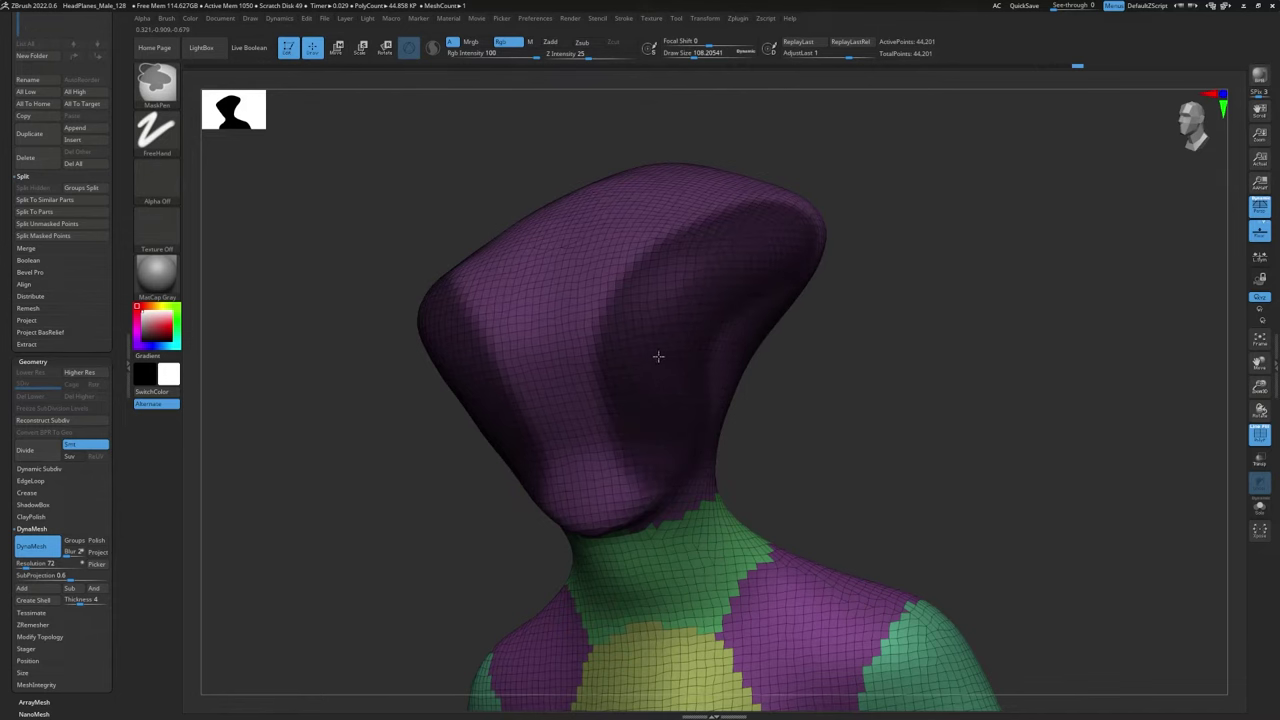
{"action": "left_click_drag", "start_coordinate": [878, 277], "coordinate": [687, 263]}
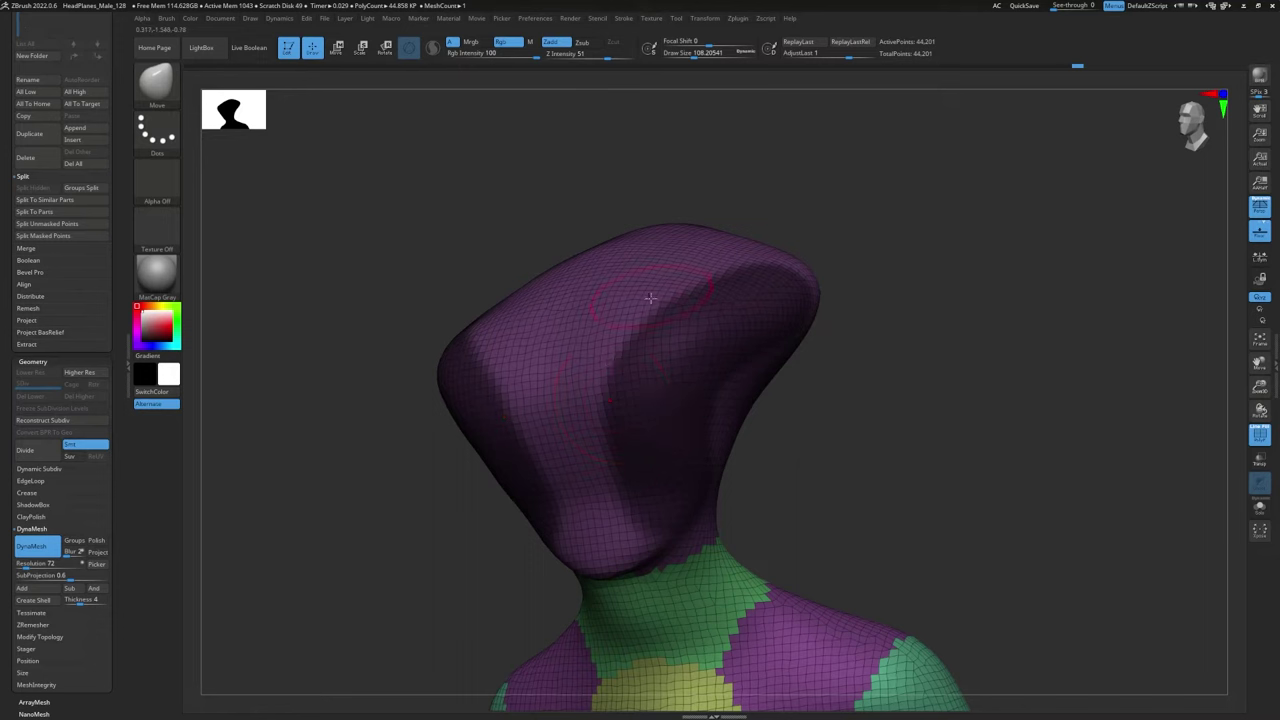
{"action": "left_click_drag", "start_coordinate": [674, 288], "coordinate": [740, 272]}
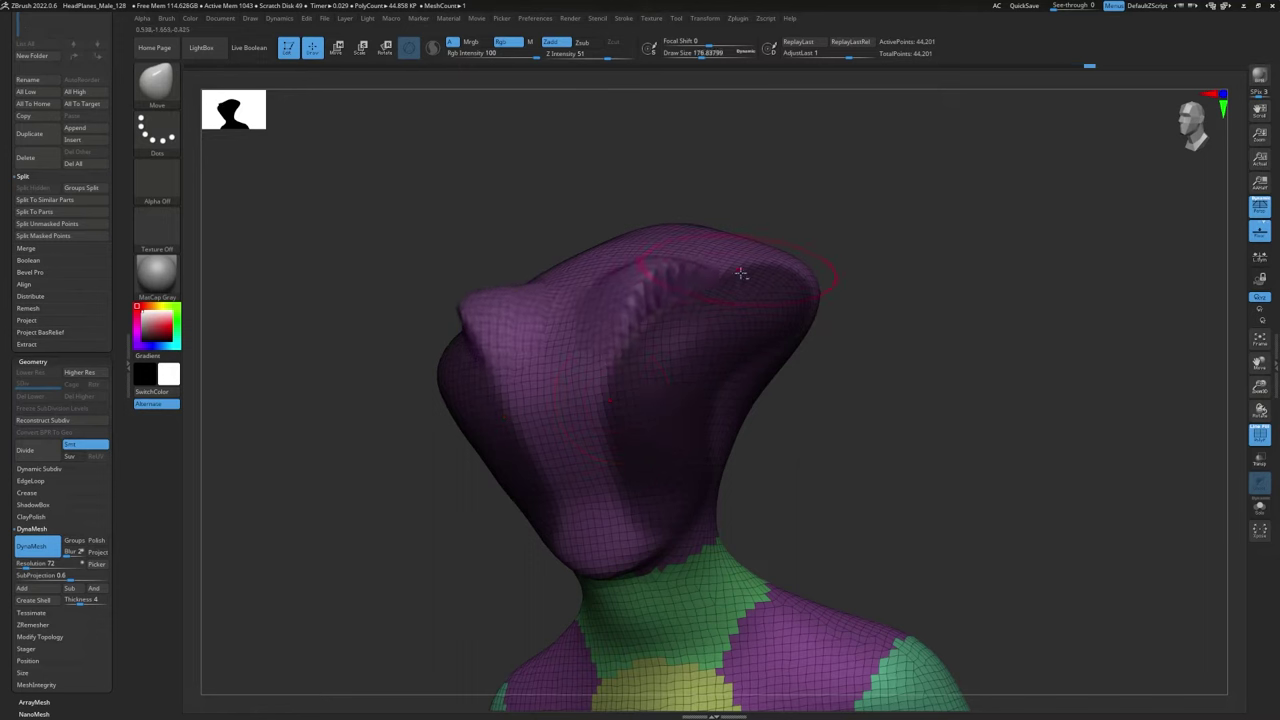
{"action": "mouse_move", "coordinate": [770, 376]}
{"action": "left_mouse_down"}
{"action": "mouse_move", "coordinate": [749, 463]}
{"action": "mouse_move", "coordinate": [690, 555]}
{"action": "mouse_move", "coordinate": [610, 572]}
{"action": "left_mouse_up"}
Step: Invert the mask and pull the sides of the head outward with the Move brush
{"action": "key", "text": "ctrl"}
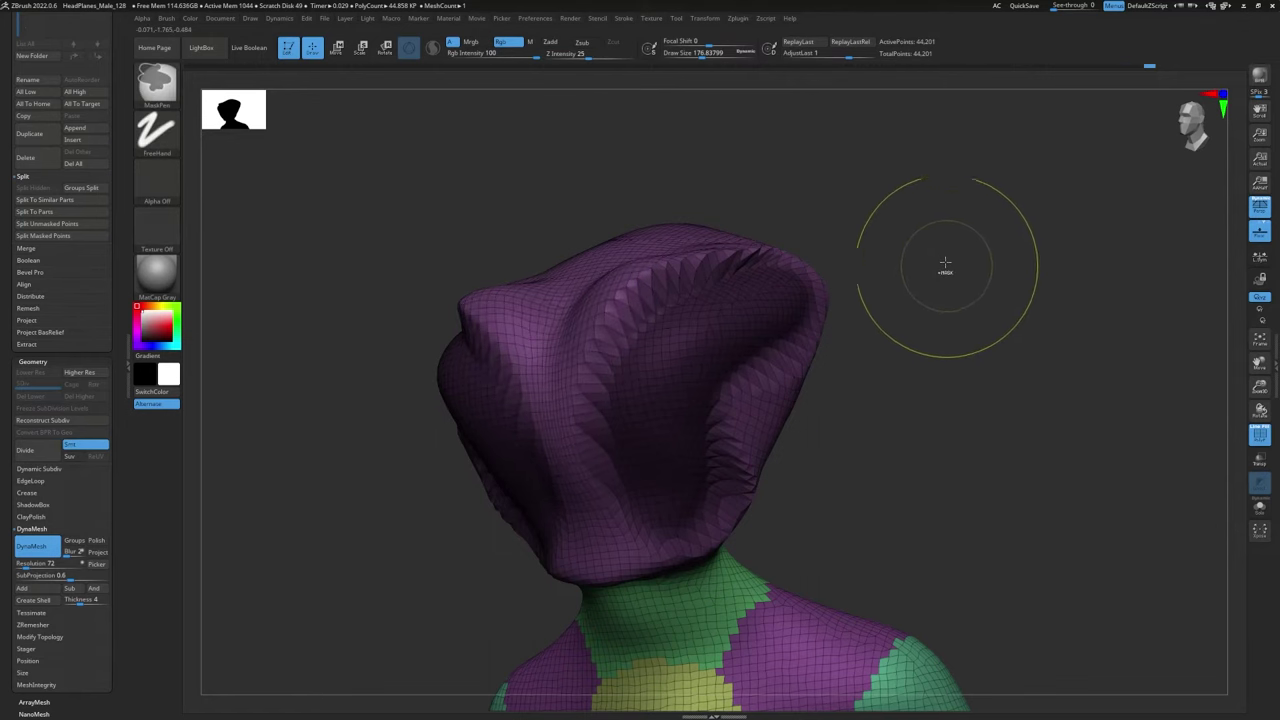
{"action": "key", "text": "ctrl+z"}
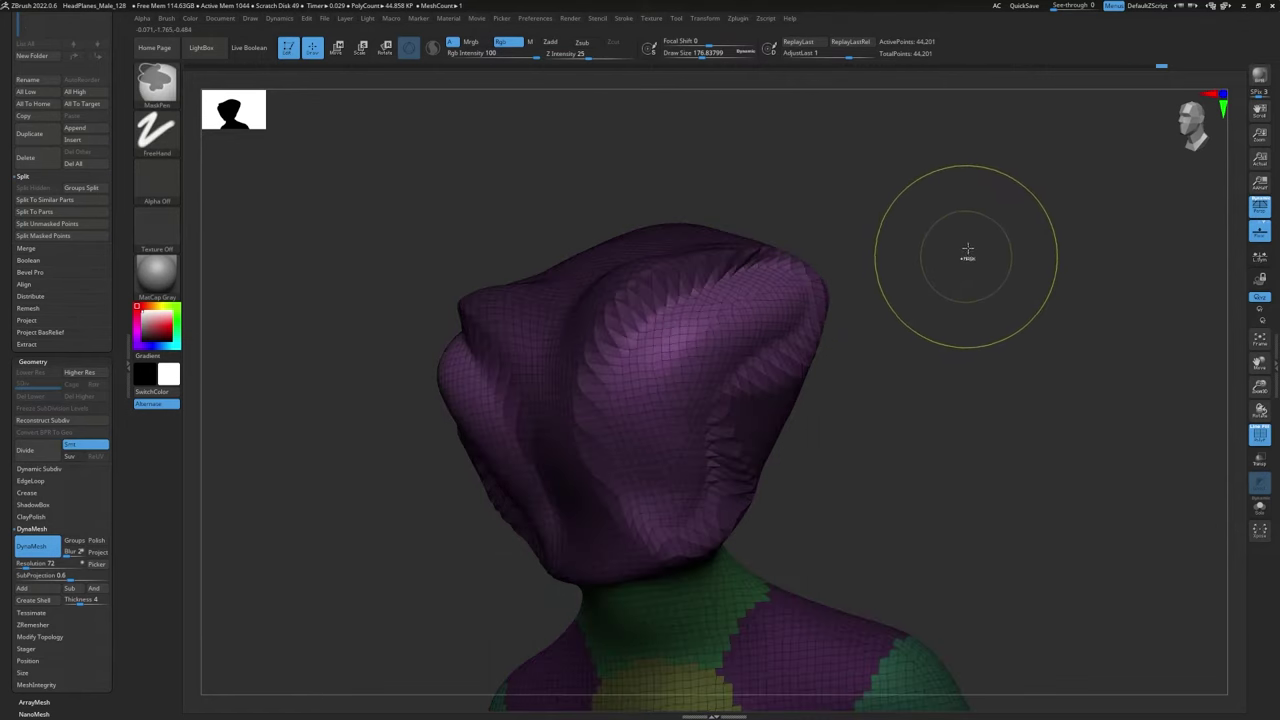
{"action": "key", "text": "ctrl+z"}
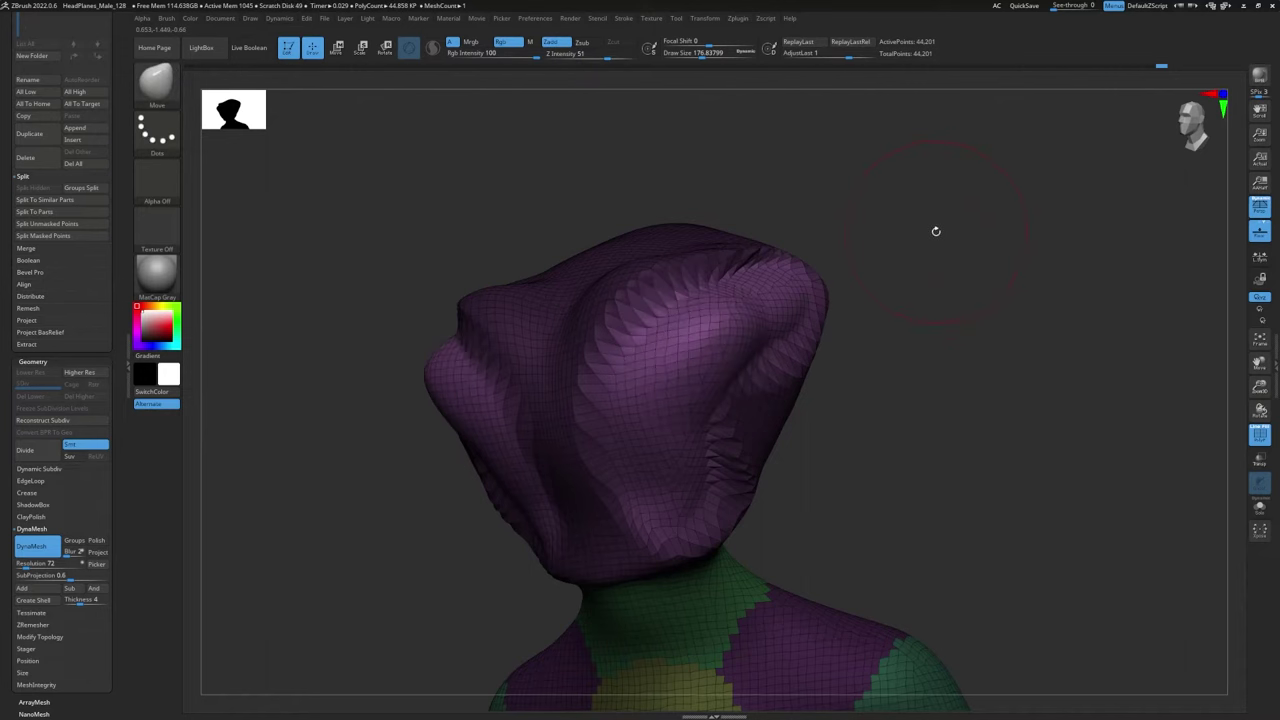
Step: Clear the mask from the head and even out its stretched polygons with a DynaMesh update
{"action": "key", "text": "ctrl"}
{"action": "left_click_drag", "start_coordinate": [945, 222], "coordinate": [1080, 403], "text": "ctrl"}
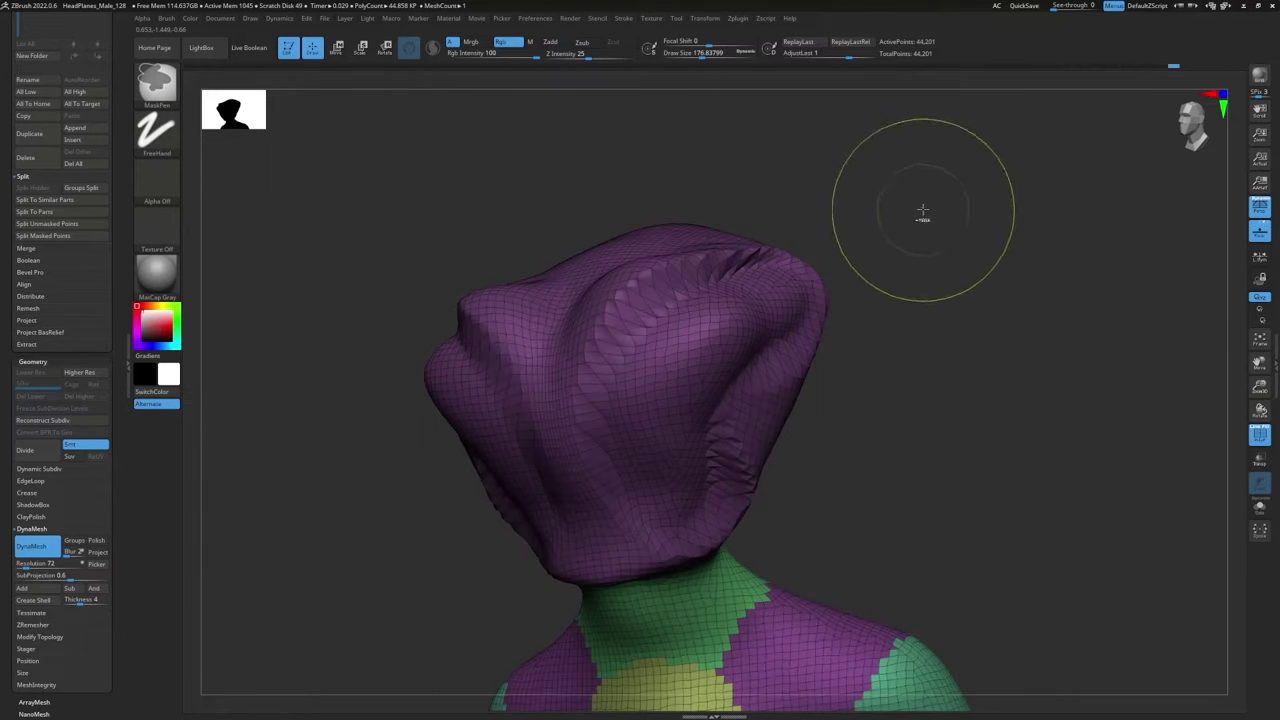
{"action": "left_click_drag", "start_coordinate": [961, 262], "coordinate": [1066, 418], "text": "ctrl"}
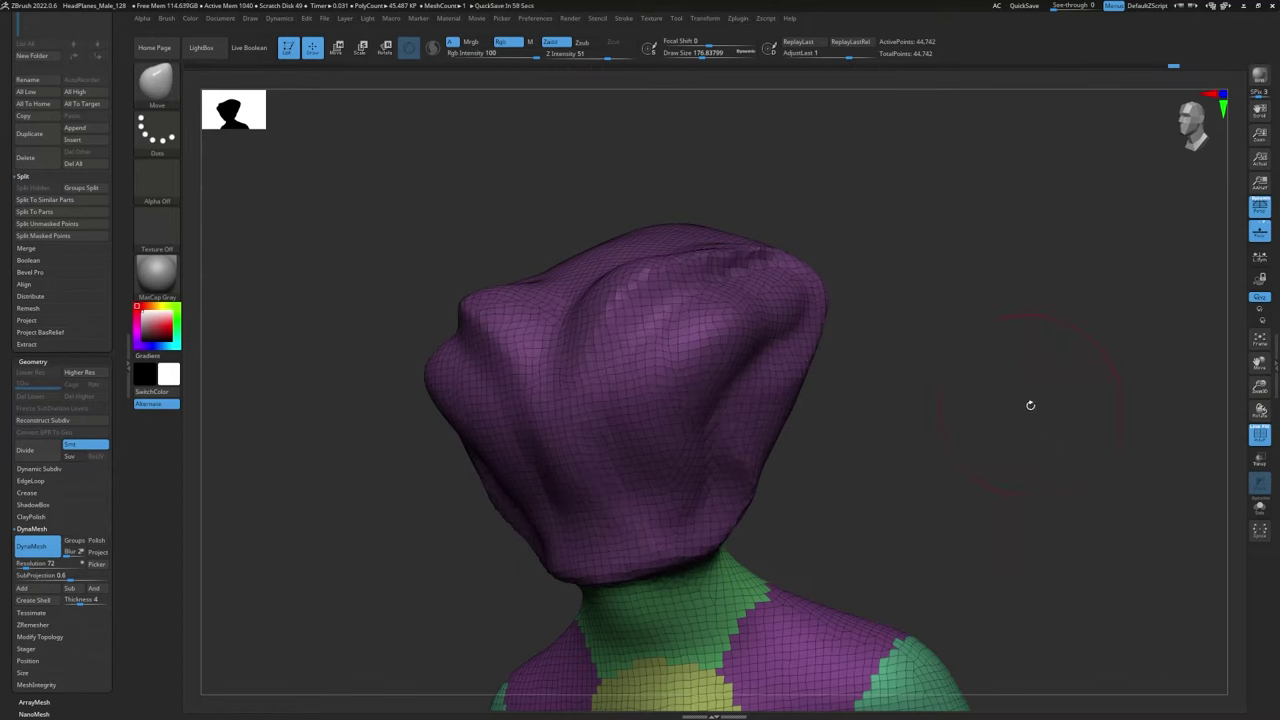
Step: Undo the remesh and the masked pulls on the head
{"action": "key", "text": "ctrl+z"}
{"action": "key", "text": "ctrl+z"}
{"action": "key", "text": "ctrl+z"}
{"action": "key", "text": "ctrl+z"}
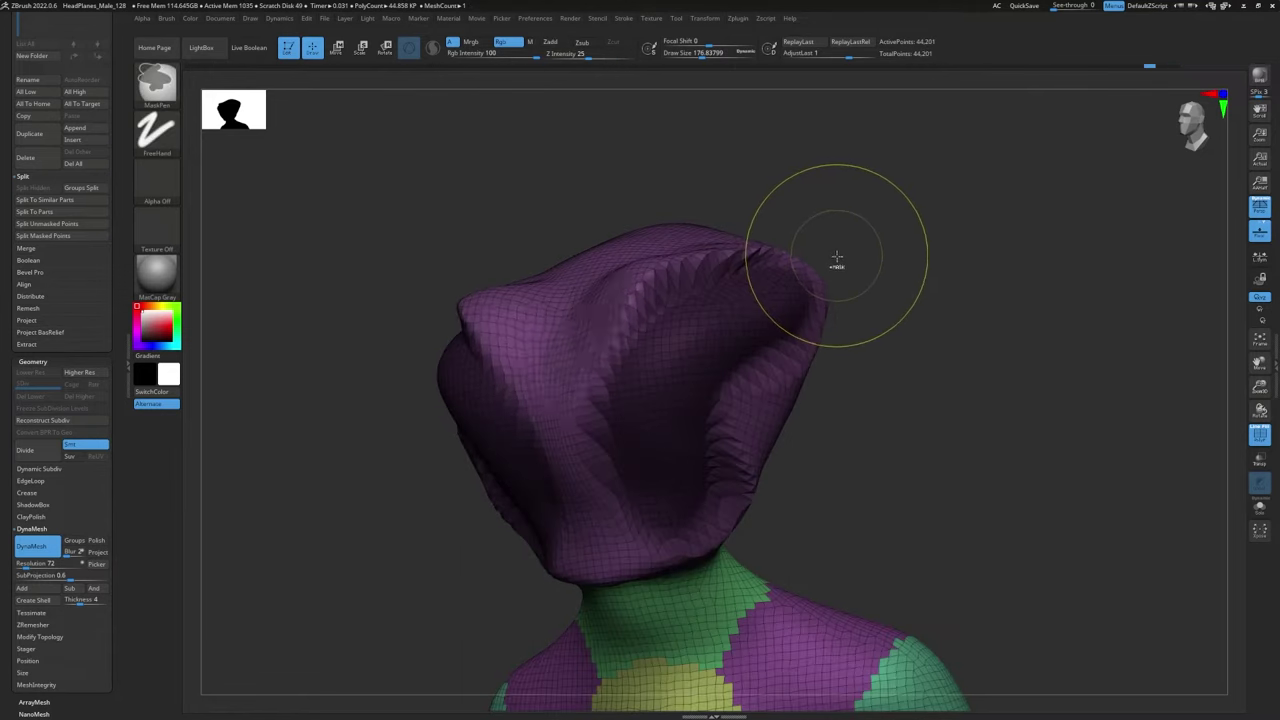
{"action": "key", "text": "ctrl+z"}
Step: Test a small painted mask on the side of the head with a reduced brush and remove the masking
{"action": "key", "text": "s"}
{"action": "mouse_move", "coordinate": [643, 330]}
{"action": "left_mouse_down"}
{"action": "mouse_move", "coordinate": [629, 330]}
{"action": "mouse_move", "coordinate": [690, 329]}
{"action": "mouse_move", "coordinate": [667, 382]}
{"action": "left_mouse_up"}
{"action": "mouse_move", "coordinate": [653, 337]}
{"action": "left_mouse_down", "text": "ctrl"}
{"action": "mouse_move", "coordinate": [671, 356]}
{"action": "mouse_move", "coordinate": [654, 360]}
{"action": "mouse_move", "coordinate": [670, 358]}
{"action": "left_mouse_up", "text": "ctrl"}
{"action": "key", "text": "ctrl+z"}
{"action": "key", "text": "ctrl+z"}
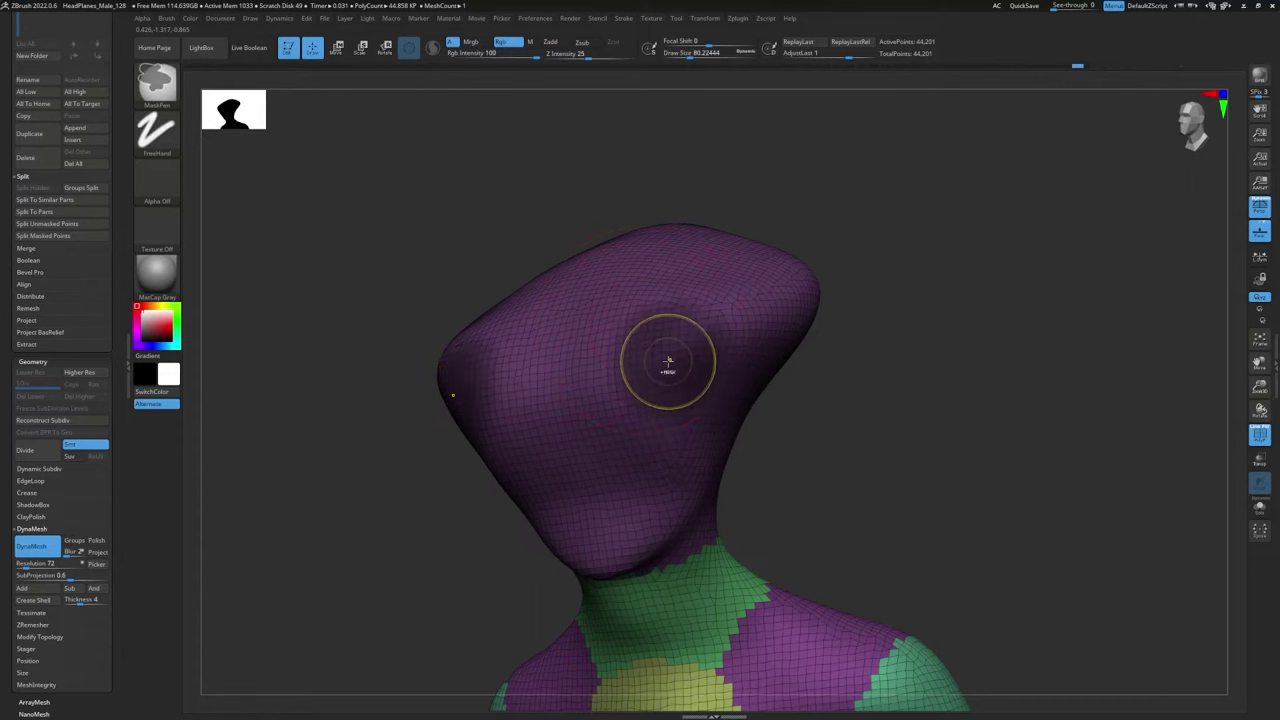
{"action": "left_click", "coordinate": [930, 289], "text": "ctrl"}
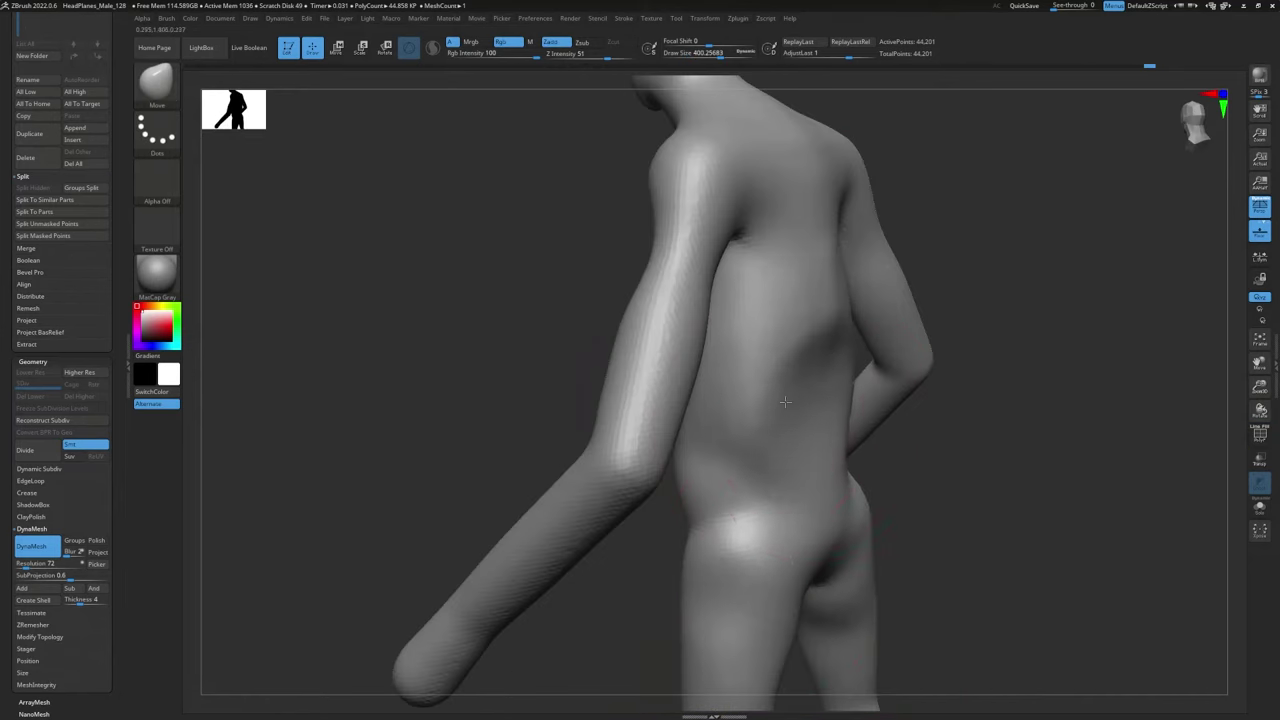
Step: Switch to the ClayBuildup brush and build up mirrored ridges along the spine on the figure's back
{"action": "left_click_drag", "start_coordinate": [1000, 300], "coordinate": [779, 272]}
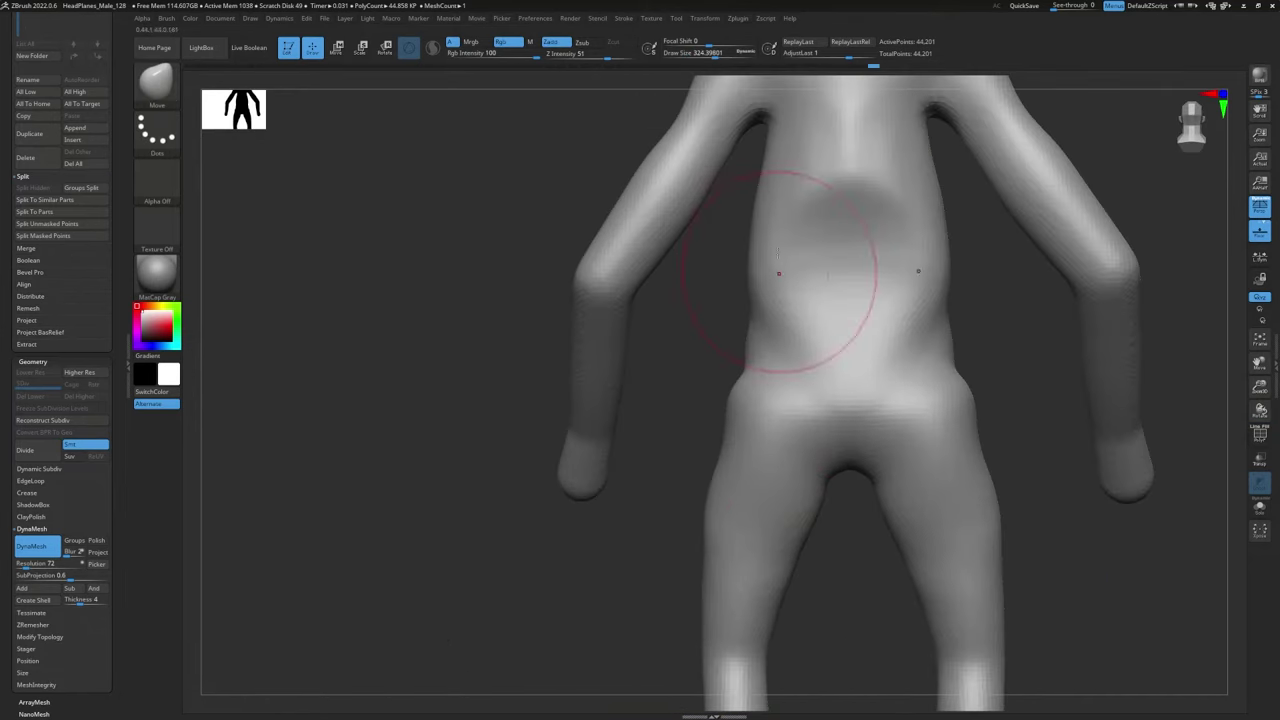
{"action": "right_click_drag", "start_coordinate": [779, 273], "coordinate": [791, 291]}
{"action": "key", "text": "b"}
{"action": "key", "text": "c"}
{"action": "key", "text": "b"}
{"action": "key", "text": "s"}
{"action": "mouse_move", "coordinate": [869, 232]}
{"action": "left_mouse_down"}
{"action": "mouse_move", "coordinate": [856, 231]}
{"action": "mouse_move", "coordinate": [872, 420]}
{"action": "left_mouse_up"}
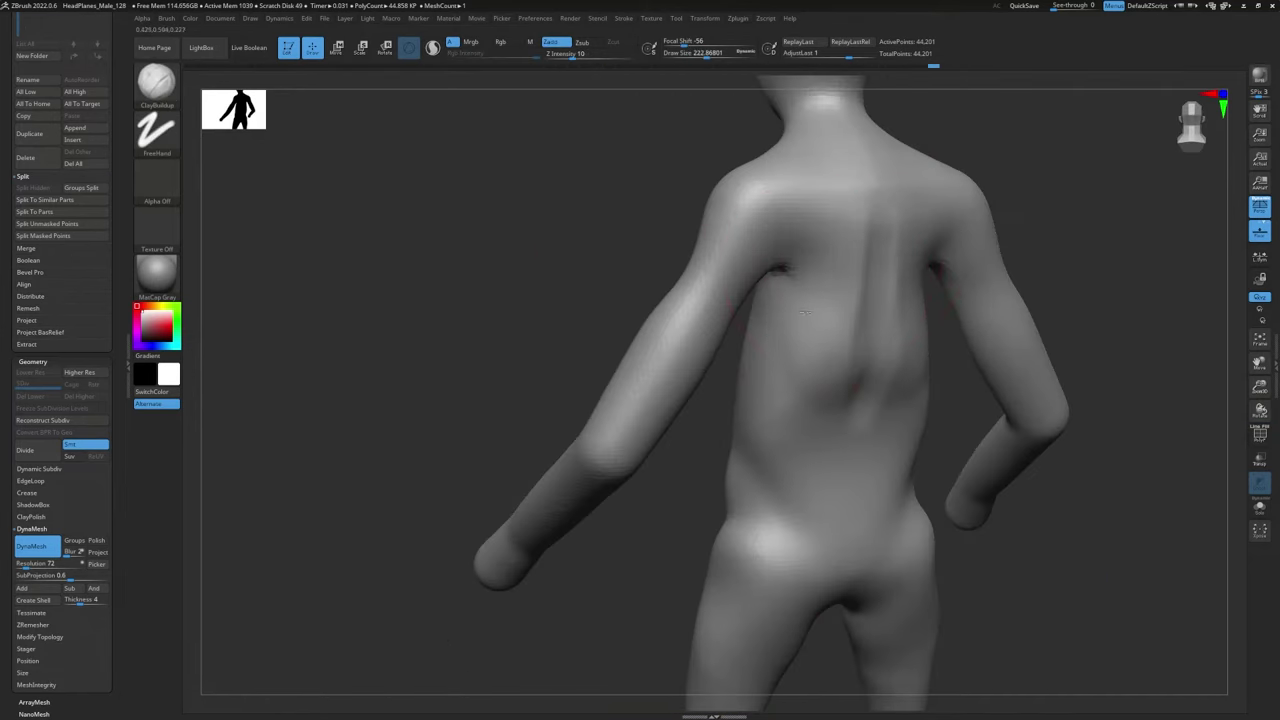
Step: Give the ClayBuildup brush a square alpha and soften the ridges on the back
{"action": "left_click", "coordinate": [156, 180]}
{"action": "left_click", "coordinate": [458, 316]}
{"action": "mouse_move", "coordinate": [826, 340]}
{"action": "left_mouse_down"}
{"action": "mouse_move", "coordinate": [812, 272]}
{"action": "mouse_move", "coordinate": [812, 366]}
{"action": "left_mouse_up"}
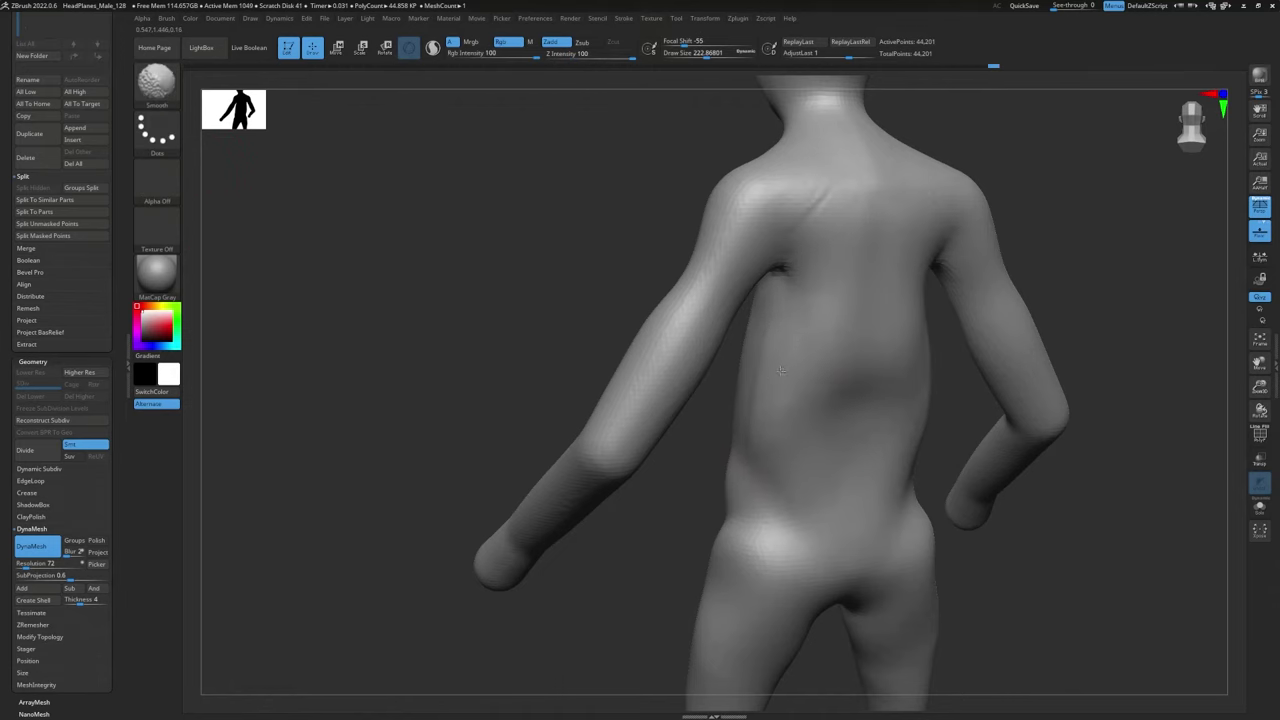
Step: Build up the chest and rib forms along the side of the torso with the ClayBuildup brush
{"action": "right_click_drag", "start_coordinate": [812, 367], "coordinate": [740, 420]}
{"action": "left_click_drag", "start_coordinate": [762, 336], "coordinate": [768, 445]}
{"action": "right_click_drag", "start_coordinate": [830, 445], "coordinate": [779, 453]}
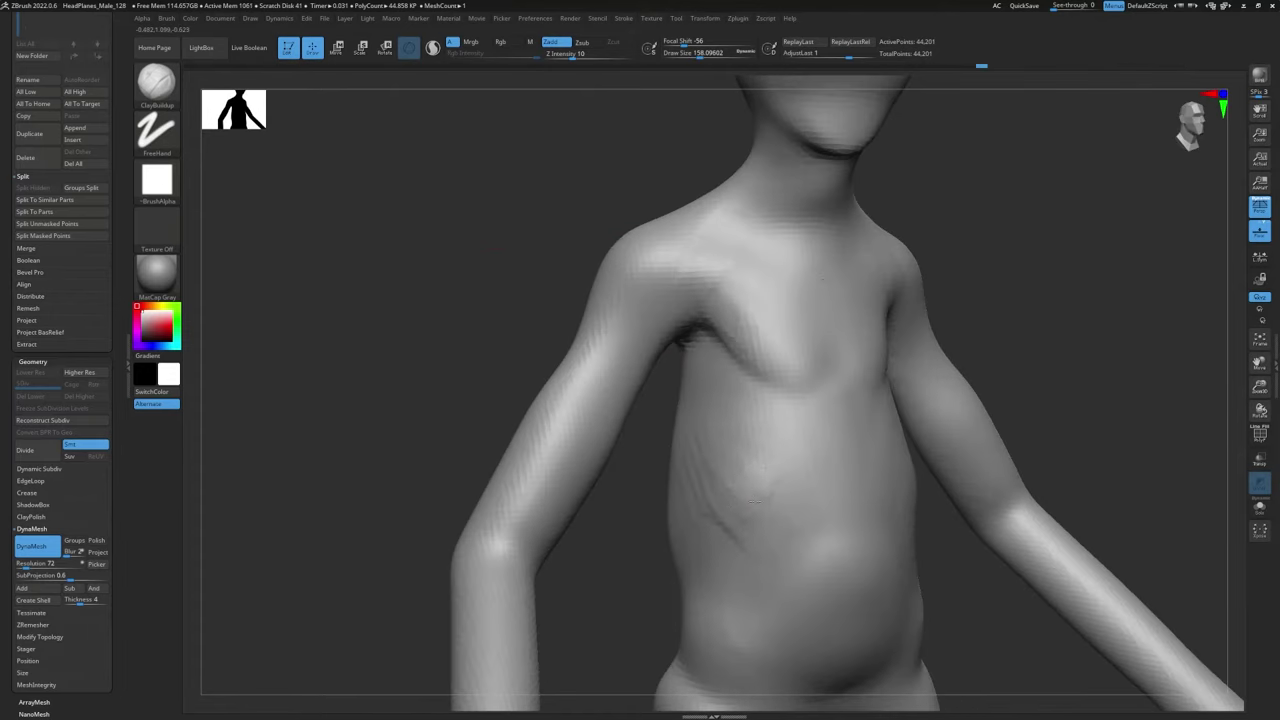
{"action": "left_click_drag", "start_coordinate": [700, 440], "coordinate": [800, 500]}
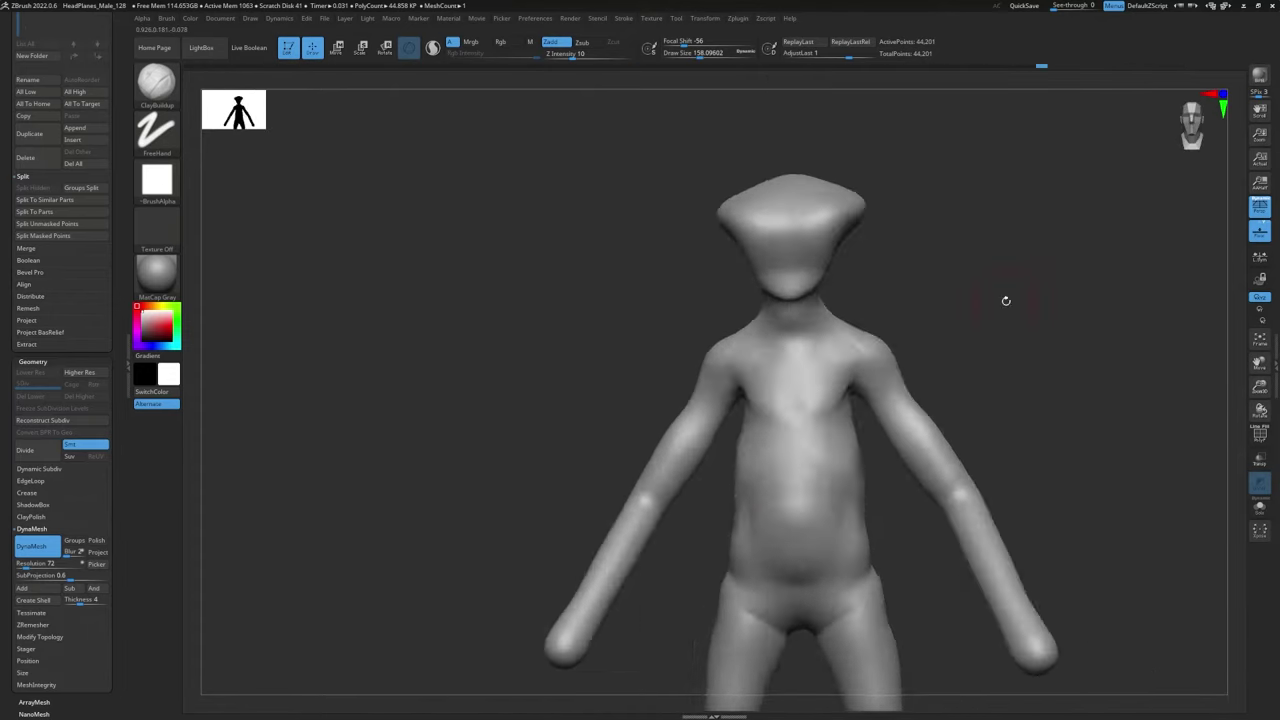
Step: Carve the spine groove and lower-back creases into the figure's back with the DamStandard brush
{"action": "left_click_drag", "start_coordinate": [1003, 297], "coordinate": [991, 234]}
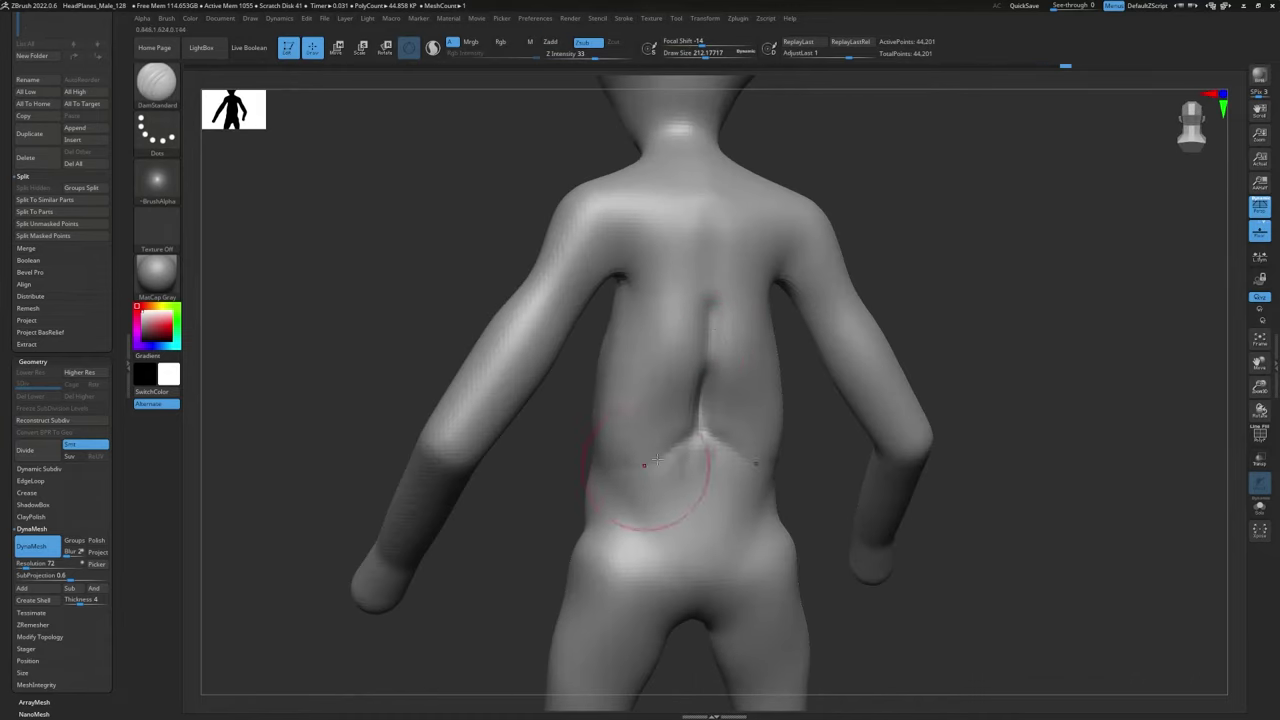
{"action": "mouse_move", "coordinate": [1000, 450]}
{"action": "left_mouse_down"}
{"action": "mouse_move", "coordinate": [760, 450]}
{"action": "mouse_move", "coordinate": [700, 400]}
{"action": "mouse_move", "coordinate": [594, 253]}
{"action": "mouse_move", "coordinate": [670, 235]}
{"action": "left_mouse_up"}
{"action": "left_click_drag", "start_coordinate": [880, 300], "coordinate": [1000, 300]}
Step: Sculpt the collarbones and the base of the neck with the ClayBuildup brush
{"action": "left_click_drag", "start_coordinate": [820, 270], "coordinate": [760, 261]}
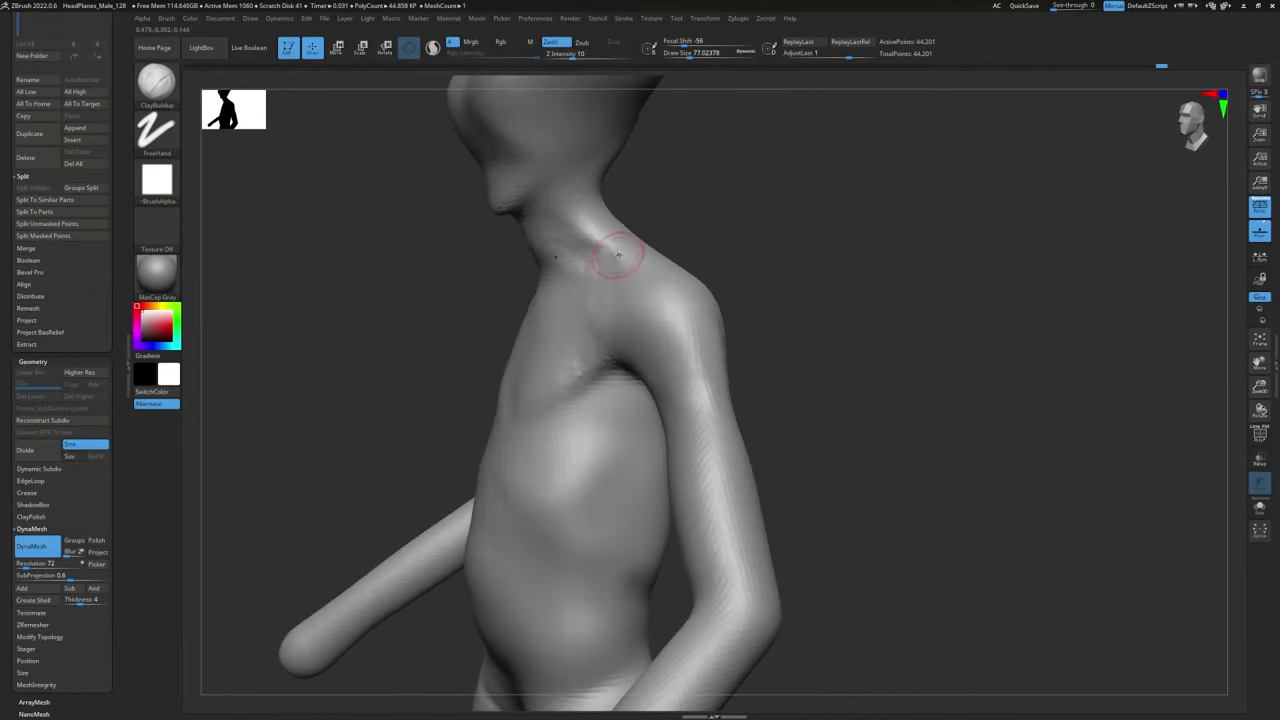
{"action": "left_click_drag", "start_coordinate": [850, 270], "coordinate": [900, 200]}
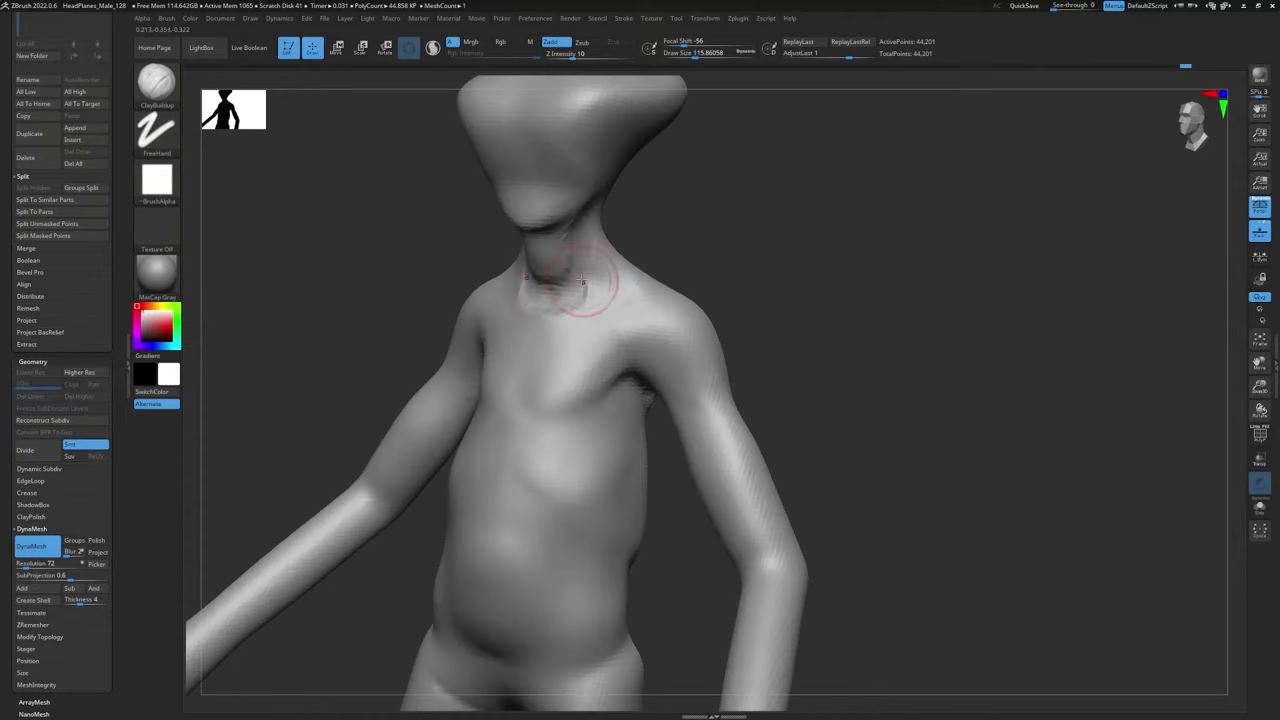
{"action": "left_click_drag", "start_coordinate": [820, 280], "coordinate": [623, 217]}
{"action": "left_click_drag", "start_coordinate": [420, 320], "coordinate": [700, 310]}
{"action": "mouse_move", "coordinate": [850, 280]}
{"action": "left_mouse_down"}
{"action": "mouse_move", "coordinate": [613, 215]}
{"action": "mouse_move", "coordinate": [640, 203]}
{"action": "left_mouse_up"}
{"action": "left_click_drag", "start_coordinate": [370, 303], "coordinate": [560, 300]}
Step: Smooth the jaw area and build up the cheeks and sides of the head with the ClayBuildup brush
{"action": "left_click_drag", "start_coordinate": [460, 190], "coordinate": [540, 242]}
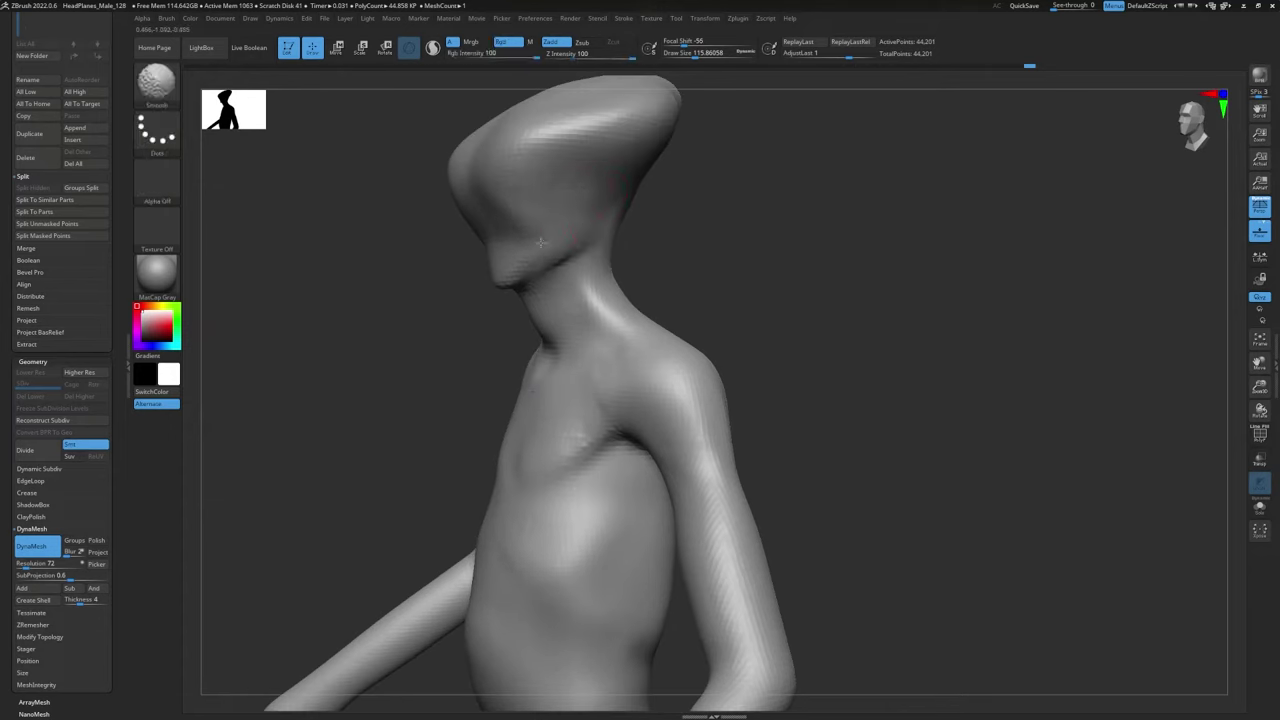
{"action": "mouse_move", "coordinate": [592, 190]}
{"action": "left_mouse_down"}
{"action": "mouse_move", "coordinate": [533, 264]}
{"action": "mouse_move", "coordinate": [596, 176]}
{"action": "left_mouse_up"}
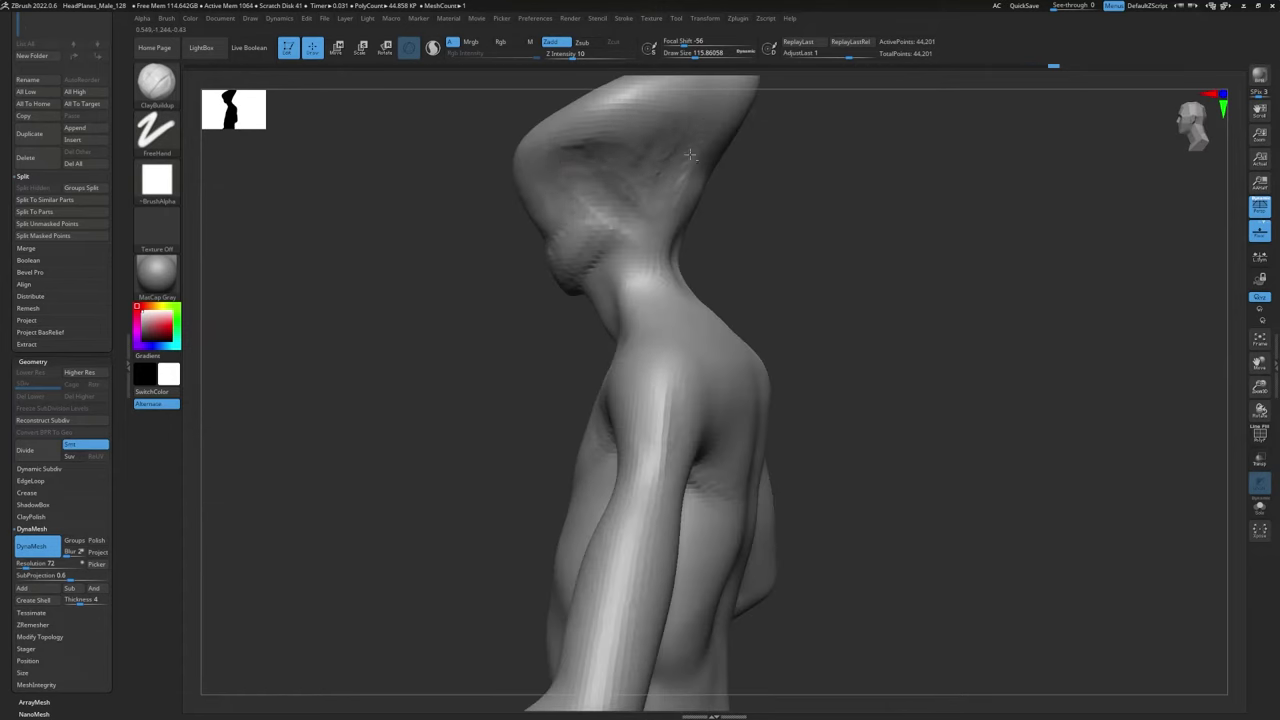
{"action": "left_click_drag", "start_coordinate": [690, 155], "coordinate": [630, 408]}
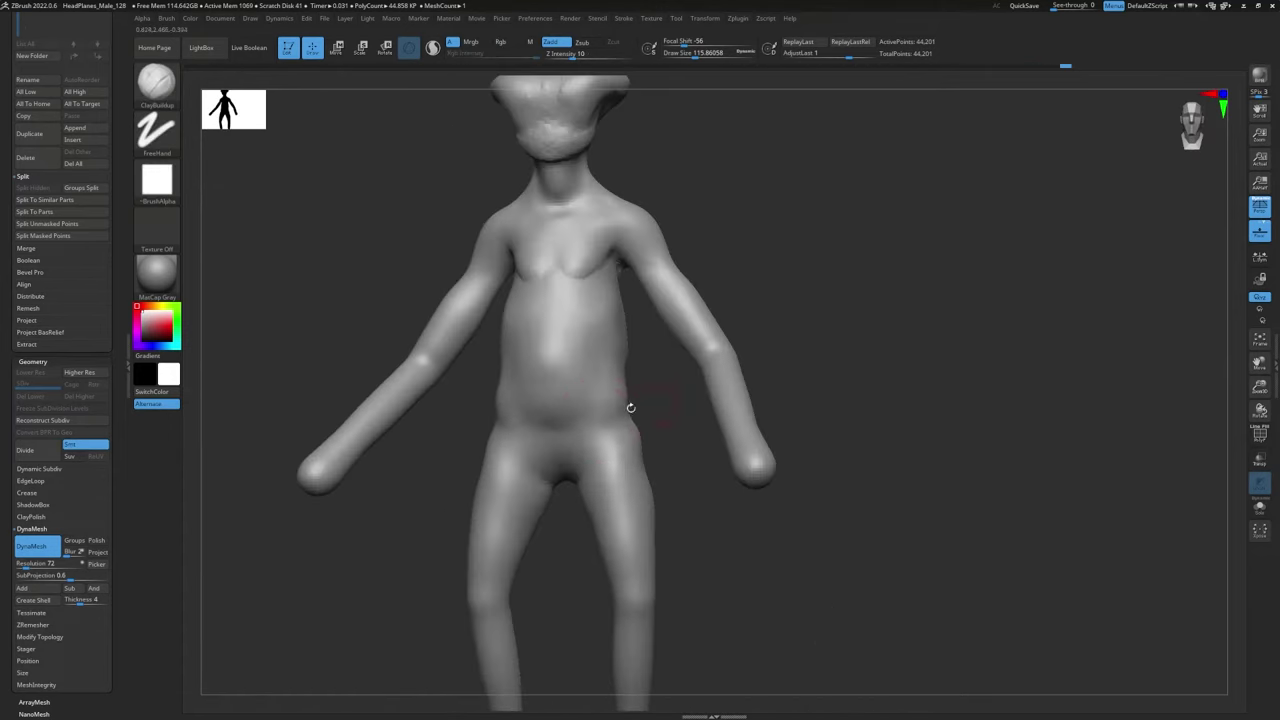
Step: Sculpt the lower belly and the hip creases above the legs and smooth the surface
{"action": "right_click_drag", "start_coordinate": [603, 326], "coordinate": [685, 300]}
{"action": "left_click_drag", "start_coordinate": [640, 300], "coordinate": [570, 335]}
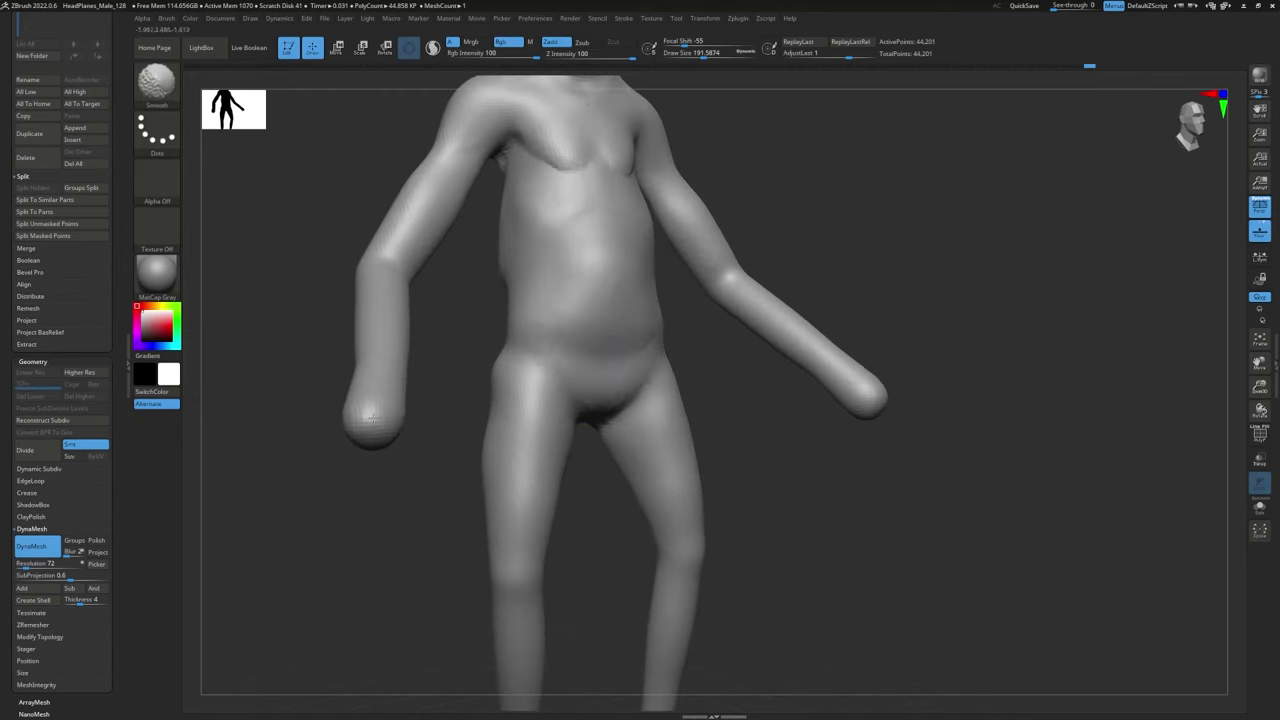
Step: Smooth the blocky limb forms, and reshape the figure's waist and hips with a large Move brush
{"action": "right_click_drag", "start_coordinate": [372, 419], "coordinate": [590, 410]}
{"action": "left_click_drag", "start_coordinate": [480, 395], "coordinate": [475, 345]}
{"action": "mouse_move", "coordinate": [705, 485]}
{"action": "left_mouse_down"}
{"action": "mouse_move", "coordinate": [797, 491]}
{"action": "mouse_move", "coordinate": [700, 417]}
{"action": "mouse_move", "coordinate": [934, 206]}
{"action": "left_mouse_up"}
{"action": "key", "text": "b"}
{"action": "key", "text": "m"}
{"action": "key", "text": "v"}
{"action": "key", "text": "s"}
{"action": "left_click_drag", "start_coordinate": [586, 318], "coordinate": [604, 318]}
{"action": "right_click_drag", "start_coordinate": [604, 330], "coordinate": [553, 497]}
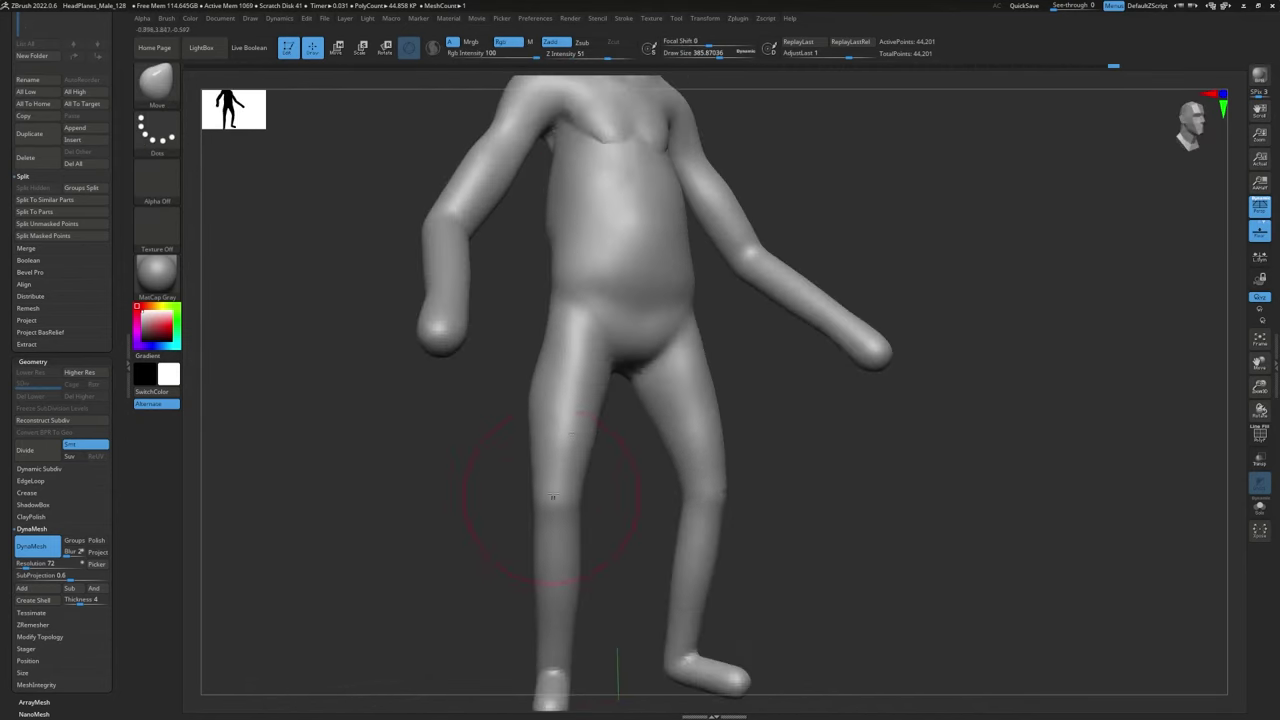
Step: Refine the torso's silhouette at the hips and around the upper back and armpits with the Move brush
{"action": "left_click_drag", "start_coordinate": [546, 338], "coordinate": [535, 340]}
{"action": "mouse_move", "coordinate": [535, 340]}
{"action": "right_mouse_down", "text": "ctrl"}
{"action": "mouse_move", "coordinate": [526, 383]}
{"action": "mouse_move", "coordinate": [640, 370]}
{"action": "right_mouse_up", "text": "ctrl"}
{"action": "right_click_drag", "start_coordinate": [531, 280], "coordinate": [680, 290]}
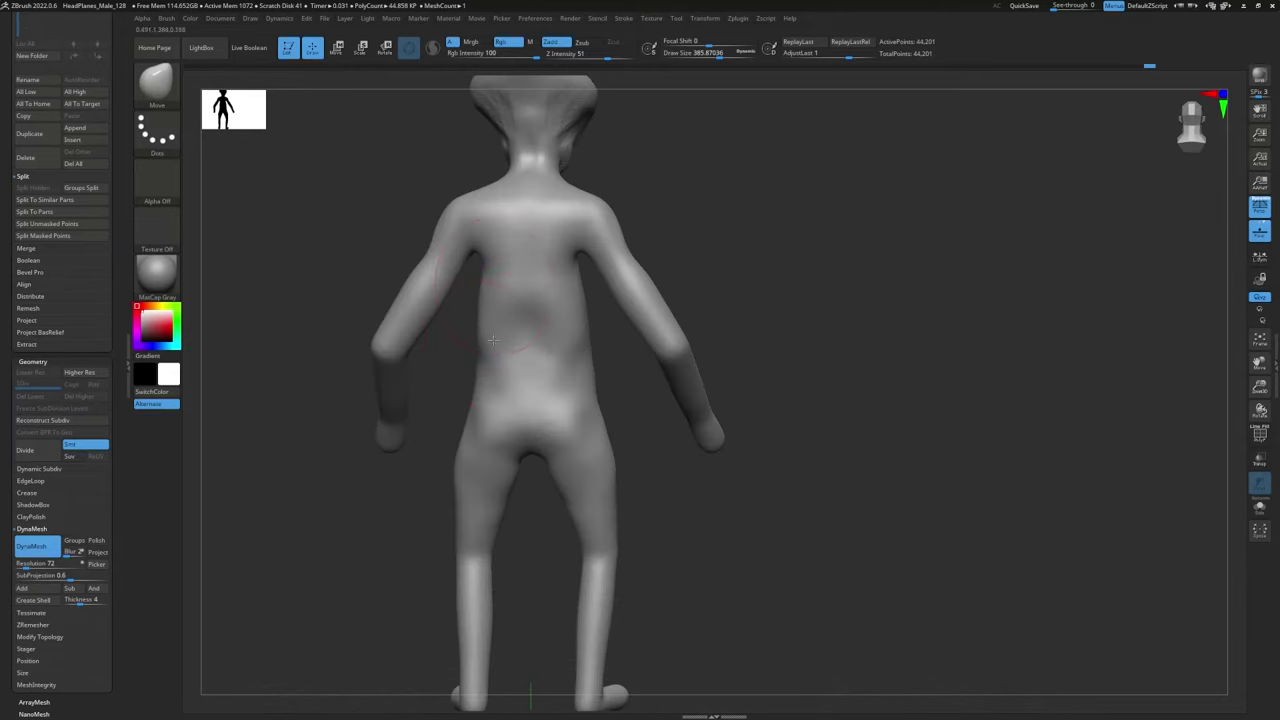
{"action": "left_click_drag", "start_coordinate": [480, 255], "coordinate": [455, 250]}
{"action": "mouse_move", "coordinate": [380, 440]}
{"action": "right_mouse_down"}
{"action": "mouse_move", "coordinate": [542, 454]}
{"action": "mouse_move", "coordinate": [440, 450]}
{"action": "mouse_move", "coordinate": [540, 445]}
{"action": "mouse_move", "coordinate": [380, 429]}
{"action": "mouse_move", "coordinate": [394, 420]}
{"action": "right_mouse_up"}
Step: Reduce the Move brush size and reshape the foot from the side and front
{"action": "mouse_move", "coordinate": [383, 393]}
{"action": "left_mouse_down"}
{"action": "mouse_move", "coordinate": [514, 343]}
{"action": "mouse_move", "coordinate": [614, 262]}
{"action": "mouse_move", "coordinate": [523, 311]}
{"action": "mouse_move", "coordinate": [680, 371]}
{"action": "mouse_move", "coordinate": [734, 449]}
{"action": "mouse_move", "coordinate": [640, 400]}
{"action": "mouse_move", "coordinate": [491, 386]}
{"action": "mouse_move", "coordinate": [474, 429]}
{"action": "mouse_move", "coordinate": [568, 562]}
{"action": "mouse_move", "coordinate": [589, 643]}
{"action": "mouse_move", "coordinate": [683, 483]}
{"action": "left_mouse_up"}
{"action": "key", "text": "s"}
{"action": "left_click_drag", "start_coordinate": [570, 428], "coordinate": [575, 428]}
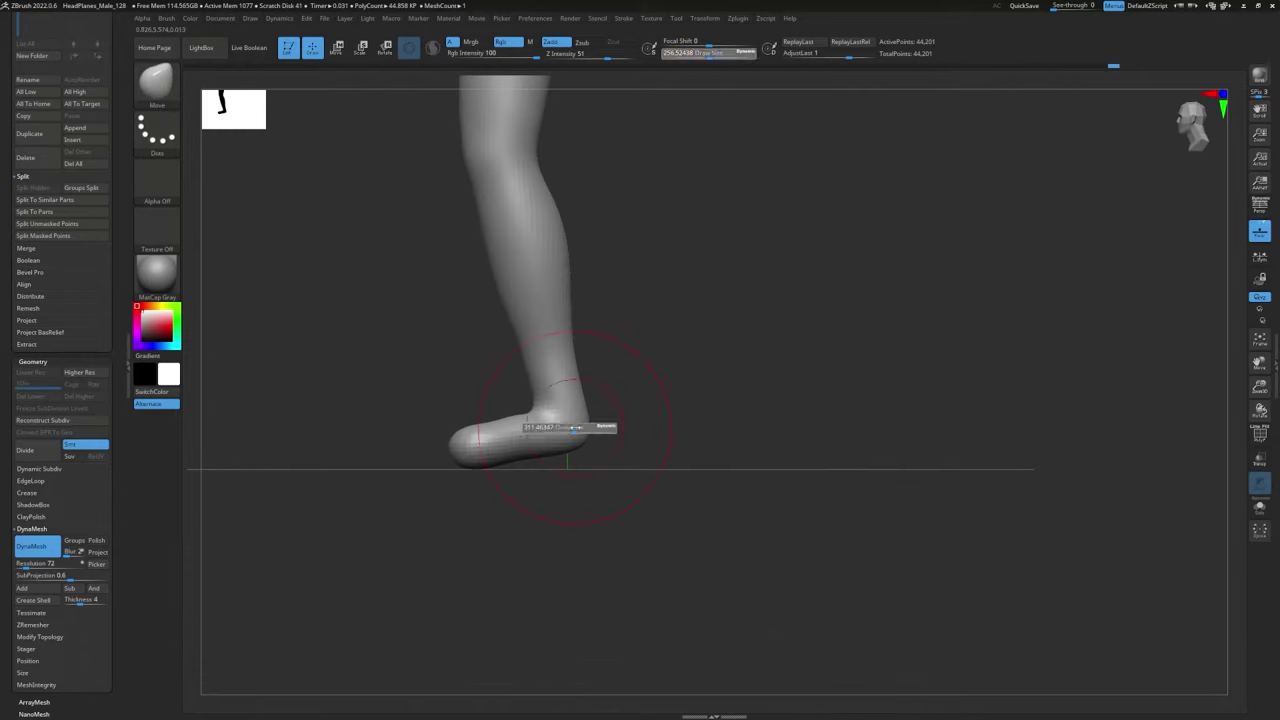
{"action": "mouse_move", "coordinate": [464, 450]}
{"action": "left_mouse_down"}
{"action": "mouse_move", "coordinate": [514, 494]}
{"action": "mouse_move", "coordinate": [449, 591]}
{"action": "mouse_move", "coordinate": [431, 463]}
{"action": "left_mouse_up"}
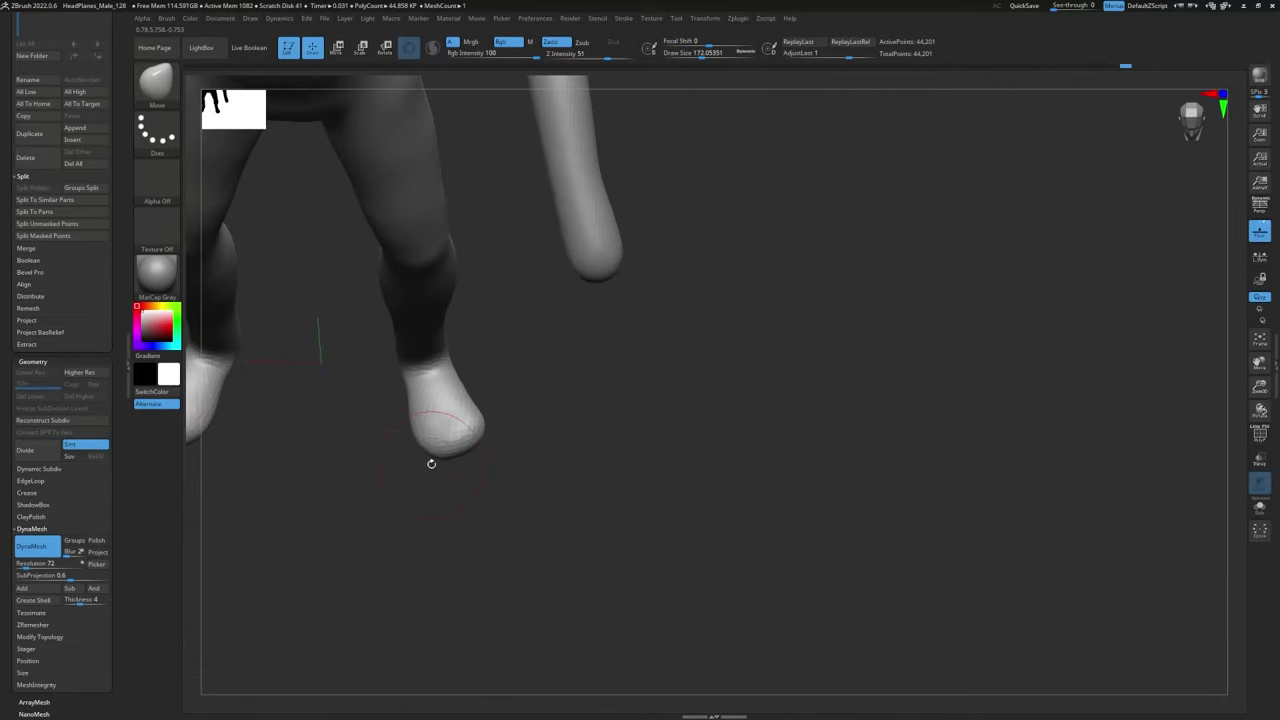
{"action": "mouse_move", "coordinate": [412, 513]}
{"action": "left_mouse_down"}
{"action": "mouse_move", "coordinate": [402, 455]}
{"action": "mouse_move", "coordinate": [457, 489]}
{"action": "mouse_move", "coordinate": [826, 406]}
{"action": "mouse_move", "coordinate": [754, 471]}
{"action": "mouse_move", "coordinate": [749, 409]}
{"action": "mouse_move", "coordinate": [686, 434]}
{"action": "mouse_move", "coordinate": [677, 349]}
{"action": "mouse_move", "coordinate": [677, 431]}
{"action": "left_mouse_up"}
Step: Shape the rounded ends of the arms into broad palms with the Move brush
{"action": "left_click", "coordinate": [1259, 339]}
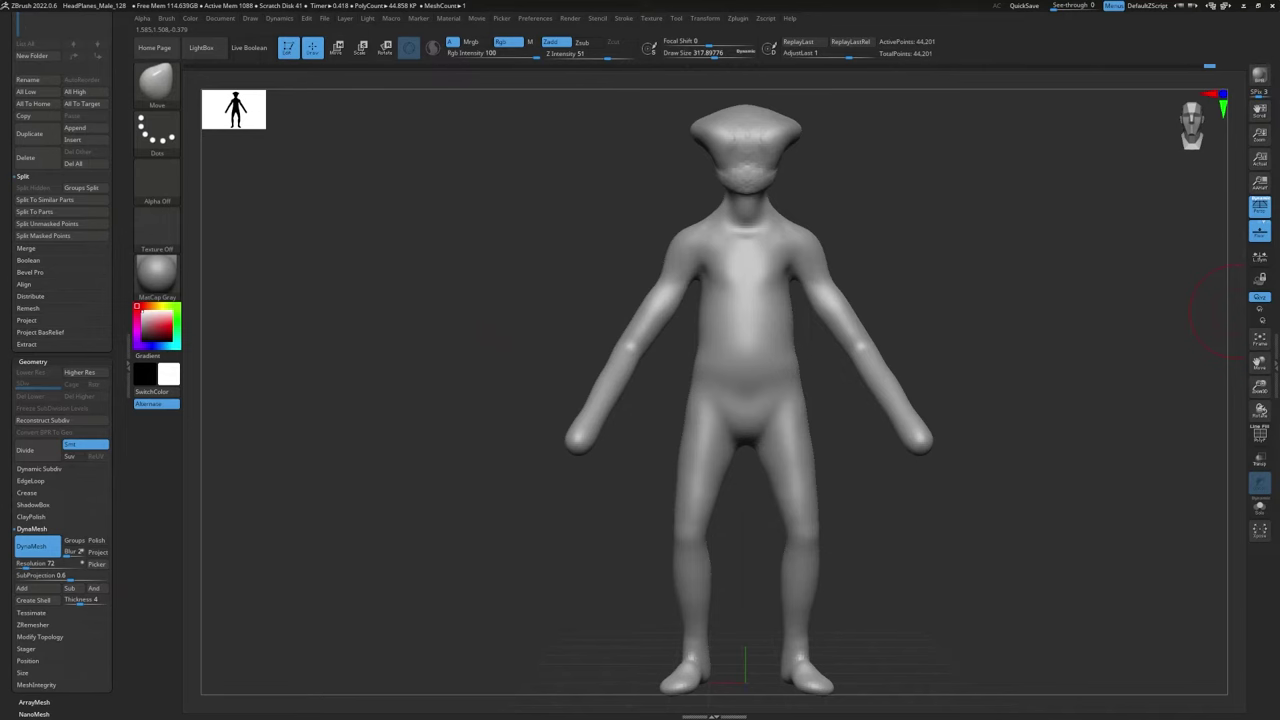
{"action": "mouse_move", "coordinate": [497, 254]}
{"action": "left_mouse_down", "text": "alt"}
{"action": "mouse_move", "coordinate": [517, 597]}
{"action": "mouse_move", "coordinate": [566, 406]}
{"action": "mouse_move", "coordinate": [530, 435]}
{"action": "mouse_move", "coordinate": [529, 271]}
{"action": "mouse_move", "coordinate": [554, 429]}
{"action": "mouse_move", "coordinate": [451, 470]}
{"action": "mouse_move", "coordinate": [457, 514]}
{"action": "mouse_move", "coordinate": [400, 530]}
{"action": "mouse_move", "coordinate": [363, 519]}
{"action": "mouse_move", "coordinate": [469, 539]}
{"action": "left_mouse_up", "text": "alt"}
{"action": "mouse_move", "coordinate": [540, 620]}
{"action": "left_mouse_down"}
{"action": "mouse_move", "coordinate": [606, 566]}
{"action": "mouse_move", "coordinate": [600, 530]}
{"action": "left_mouse_up"}
{"action": "left_click_drag", "start_coordinate": [575, 525], "coordinate": [590, 504], "text": "shift"}
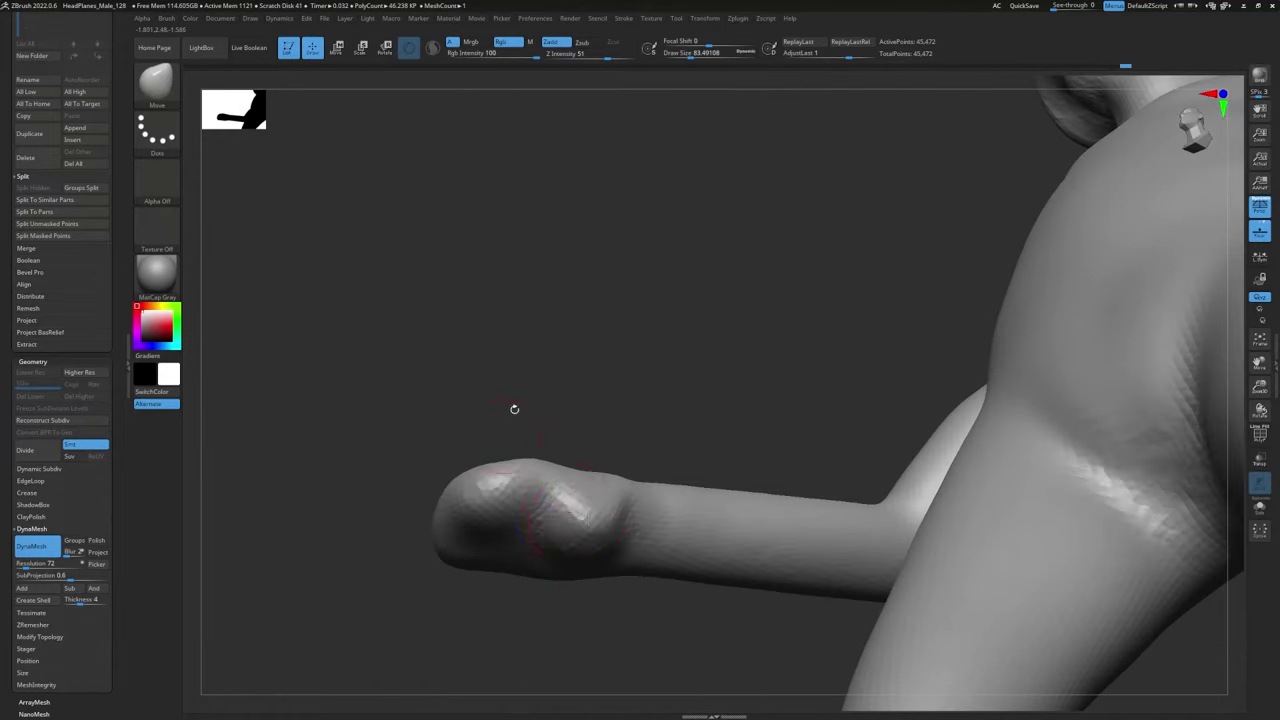
{"action": "left_click_drag", "start_coordinate": [514, 409], "coordinate": [484, 448]}
{"action": "mouse_move", "coordinate": [451, 228]}
{"action": "left_mouse_down"}
{"action": "mouse_move", "coordinate": [491, 320]}
{"action": "mouse_move", "coordinate": [538, 262]}
{"action": "left_mouse_up"}
{"action": "mouse_move", "coordinate": [509, 423]}
{"action": "left_mouse_down"}
{"action": "mouse_move", "coordinate": [560, 500]}
{"action": "mouse_move", "coordinate": [575, 457]}
{"action": "left_mouse_up"}
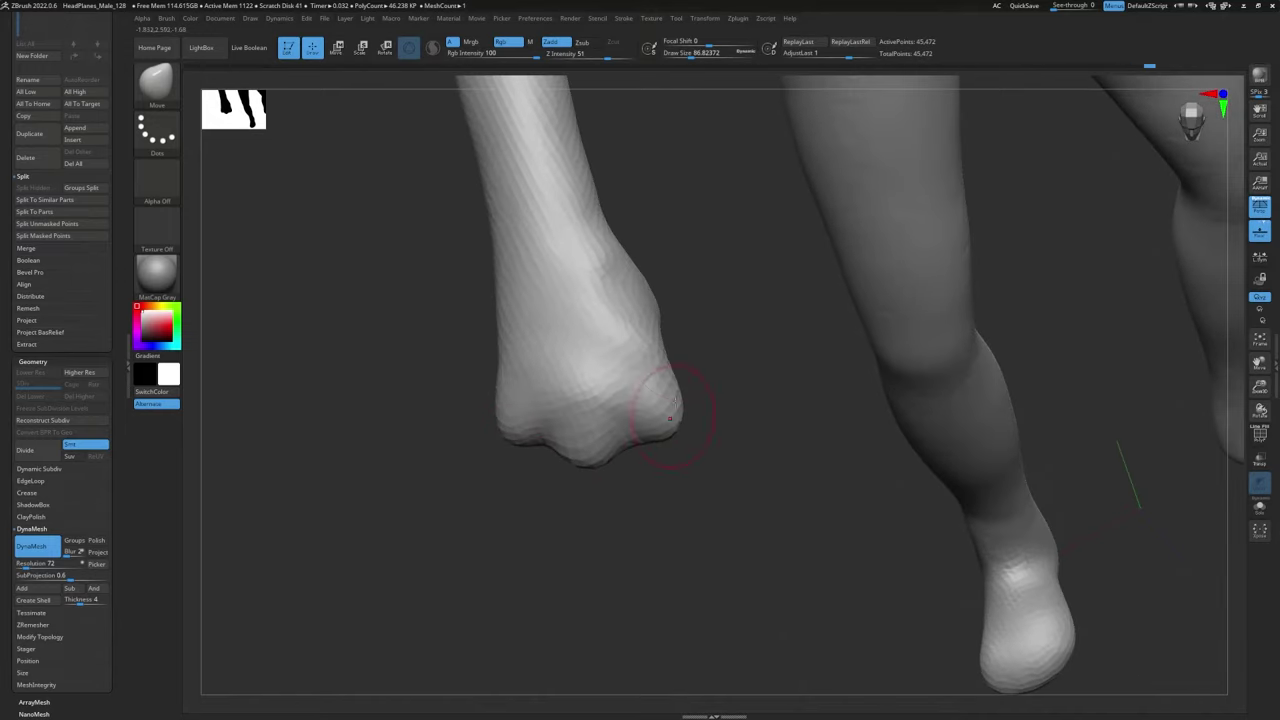
Step: Pull fingers out of the palm's edge with the Move brush and remesh the stretched geometry with DynaMesh
{"action": "mouse_move", "coordinate": [480, 420]}
{"action": "left_mouse_down"}
{"action": "mouse_move", "coordinate": [608, 357]}
{"action": "mouse_move", "coordinate": [800, 390]}
{"action": "left_mouse_up"}
{"action": "mouse_move", "coordinate": [420, 420]}
{"action": "left_mouse_down"}
{"action": "mouse_move", "coordinate": [455, 452]}
{"action": "mouse_move", "coordinate": [608, 414]}
{"action": "mouse_move", "coordinate": [674, 429]}
{"action": "mouse_move", "coordinate": [665, 445]}
{"action": "mouse_move", "coordinate": [682, 469]}
{"action": "mouse_move", "coordinate": [508, 371]}
{"action": "mouse_move", "coordinate": [586, 357]}
{"action": "mouse_move", "coordinate": [648, 478]}
{"action": "mouse_move", "coordinate": [640, 600]}
{"action": "mouse_move", "coordinate": [494, 566]}
{"action": "mouse_move", "coordinate": [498, 592]}
{"action": "mouse_move", "coordinate": [390, 580]}
{"action": "left_mouse_up"}
{"action": "left_click_drag", "start_coordinate": [566, 553], "coordinate": [510, 500]}
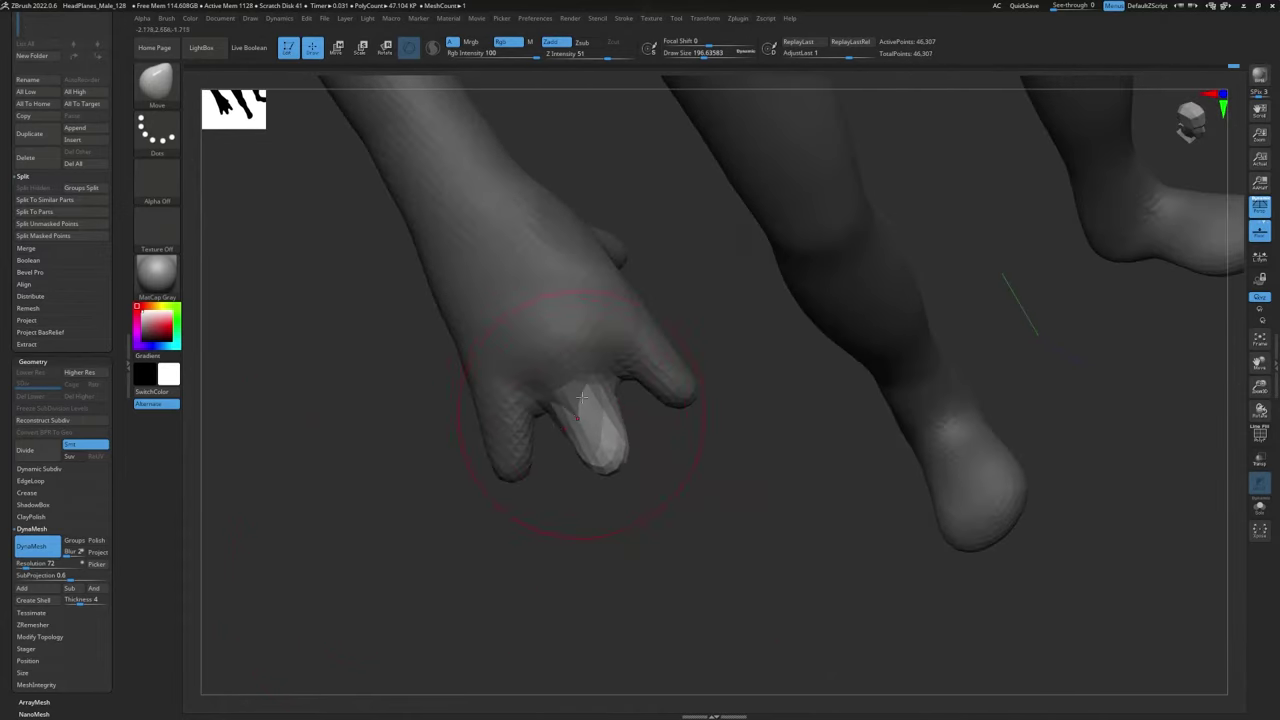
{"action": "left_click_drag", "start_coordinate": [580, 520], "coordinate": [640, 570], "text": "ctrl"}
{"action": "mouse_move", "coordinate": [640, 570]}
{"action": "left_mouse_down"}
{"action": "mouse_move", "coordinate": [629, 597]}
{"action": "mouse_move", "coordinate": [594, 449]}
{"action": "mouse_move", "coordinate": [560, 420]}
{"action": "left_mouse_up"}
Step: Carve the lower edge of the ribcage and define the hip crest below it
{"action": "key", "text": "e"}
{"action": "left_click_drag", "start_coordinate": [440, 305], "coordinate": [476, 337], "text": "ctrl"}
{"action": "right_click_drag", "start_coordinate": [476, 337], "coordinate": [375, 327]}
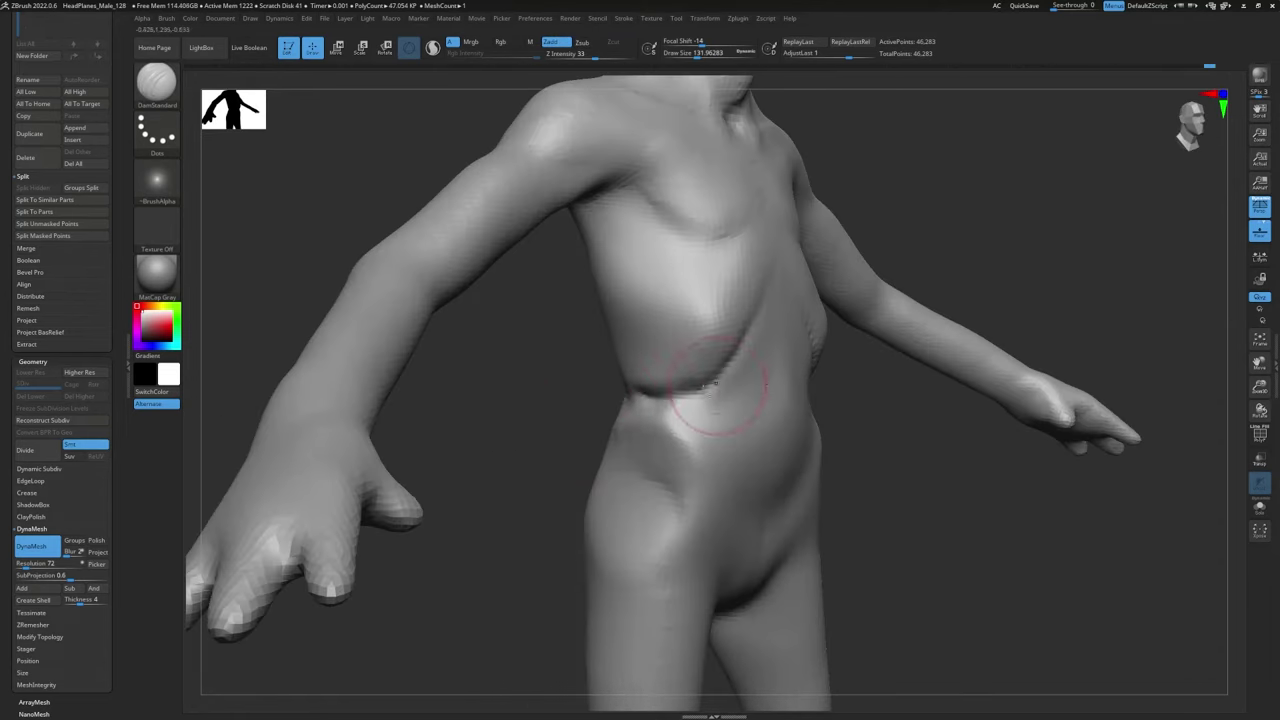
{"action": "left_click_drag", "start_coordinate": [625, 405], "coordinate": [690, 480]}
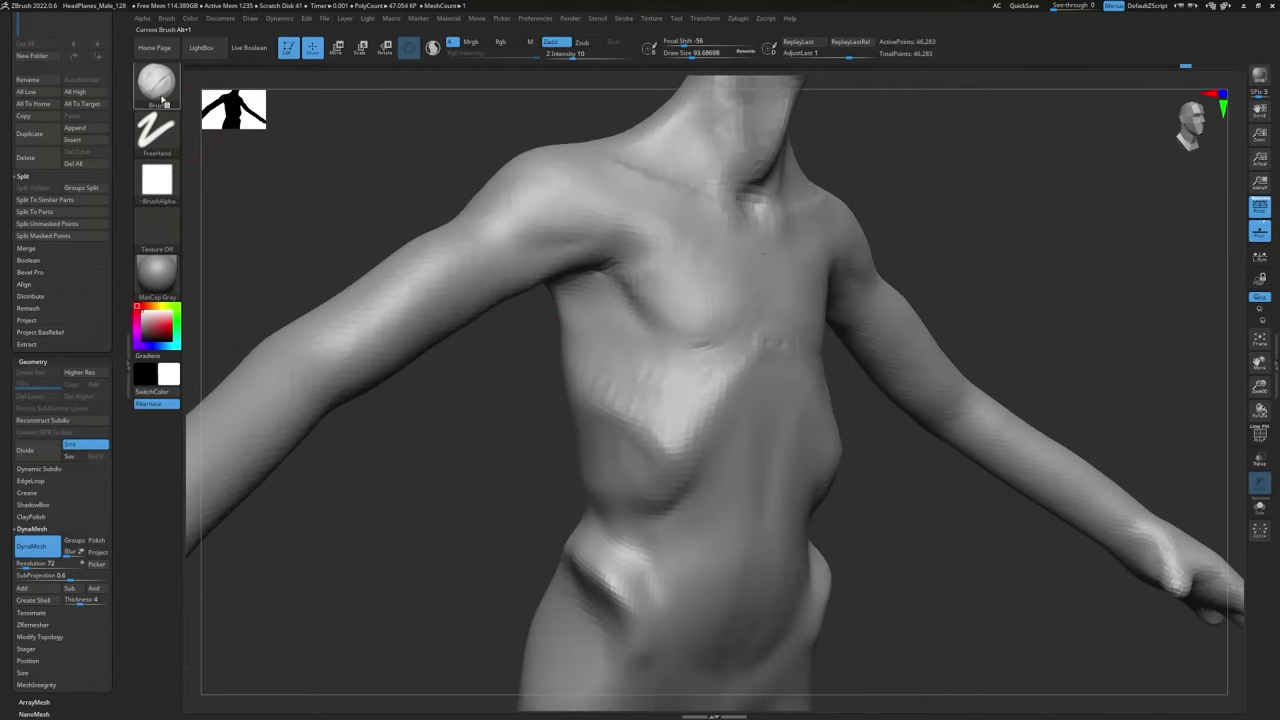
Step: Try to carve the lower edge of the pectorals with the DamStandard brush
{"action": "key", "text": "b"}
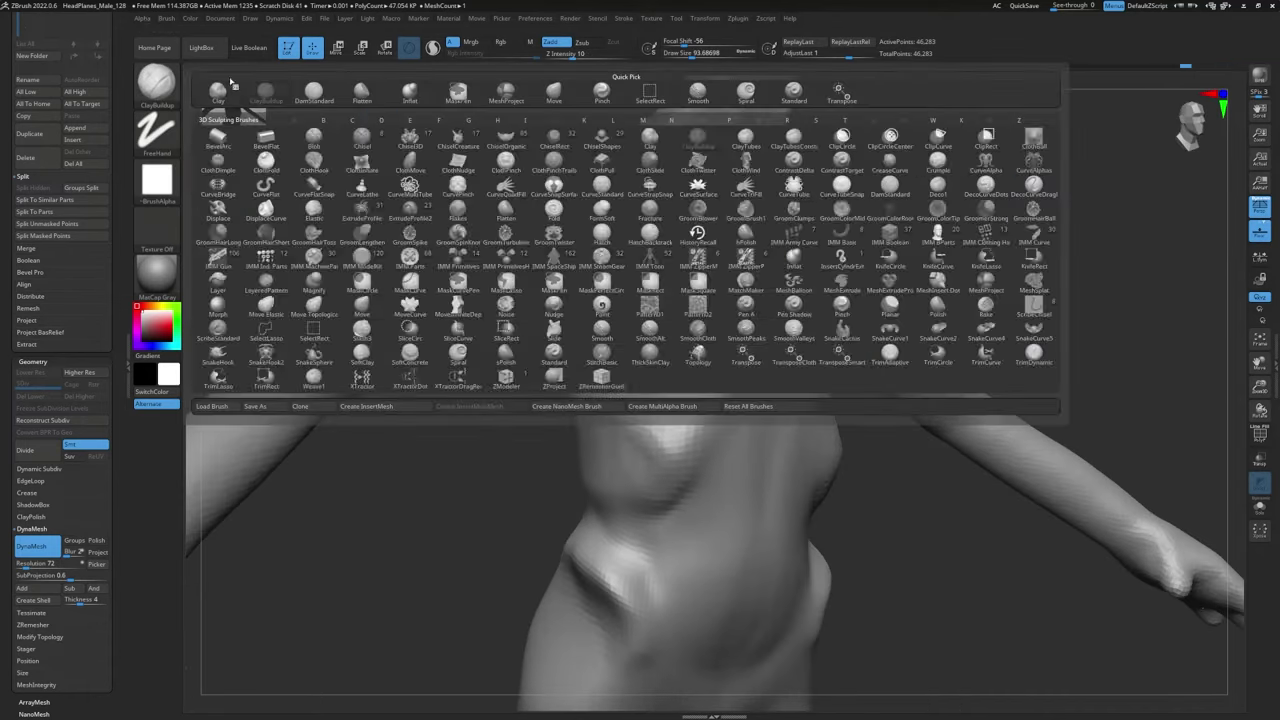
{"action": "key", "text": "d"}
{"action": "left_click", "coordinate": [890, 187]}
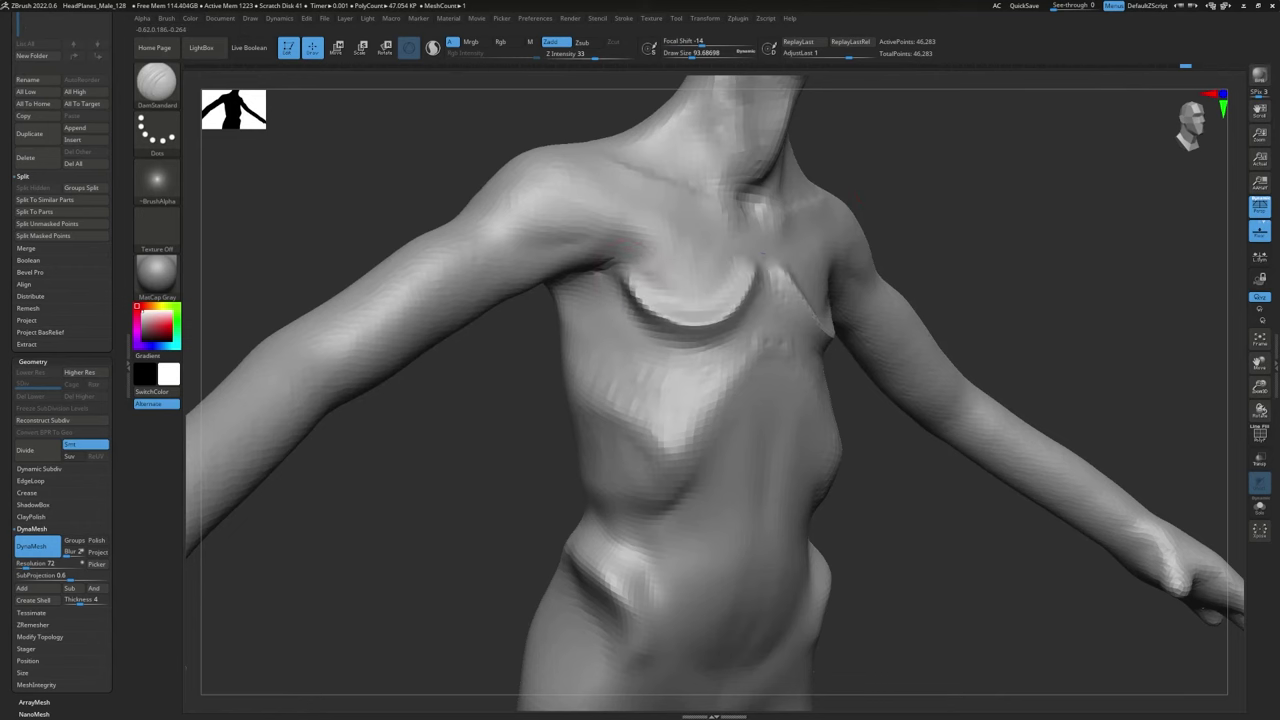
{"action": "key", "text": "ctrl+z"}
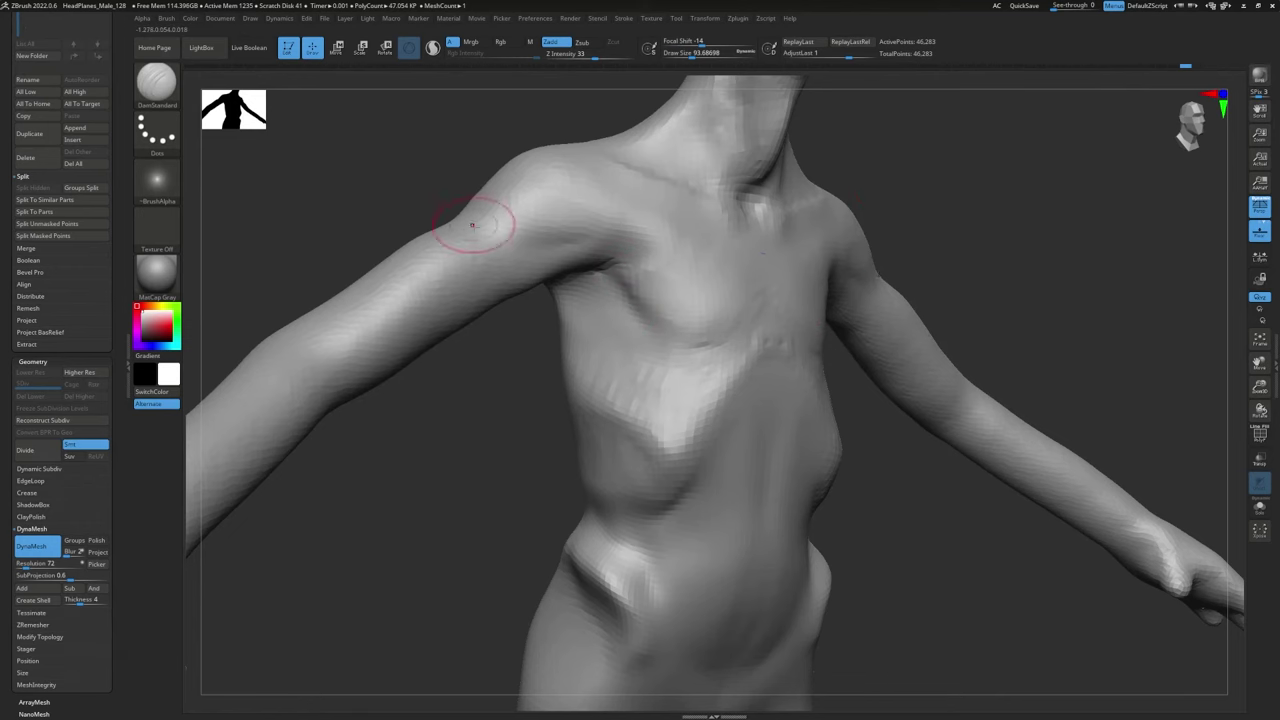
Step: Build up the shoulder and chest muscles, and smooth and reshape the neck
{"action": "left_click_drag", "start_coordinate": [466, 214], "coordinate": [580, 365]}
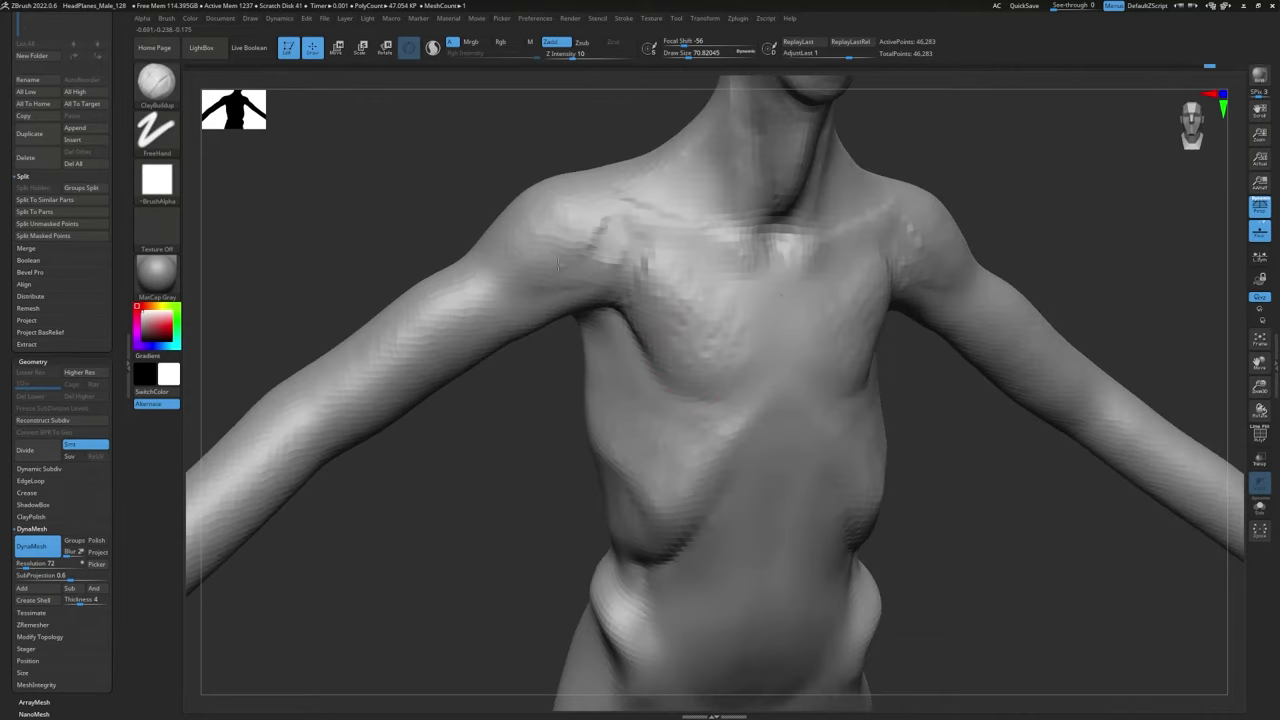
{"action": "key", "text": "s"}
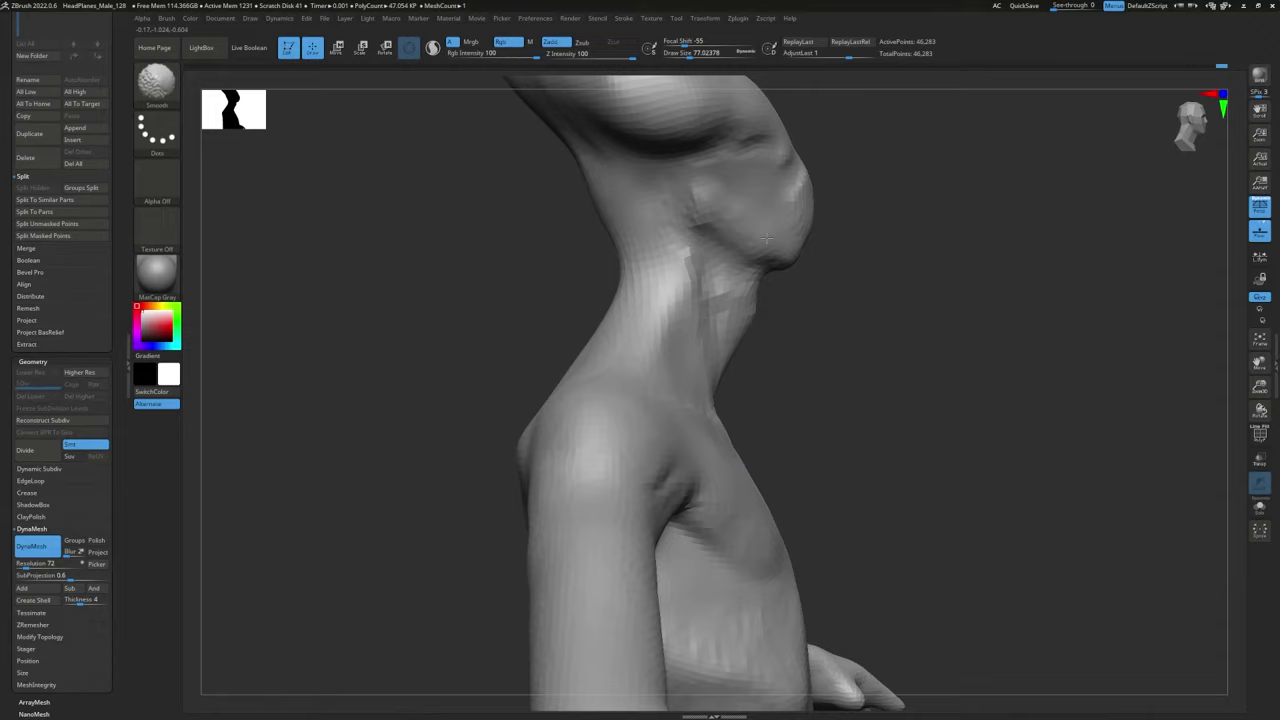
{"action": "mouse_move", "coordinate": [766, 237]}
{"action": "left_mouse_down"}
{"action": "mouse_move", "coordinate": [931, 329]}
{"action": "mouse_move", "coordinate": [768, 291]}
{"action": "left_mouse_up"}
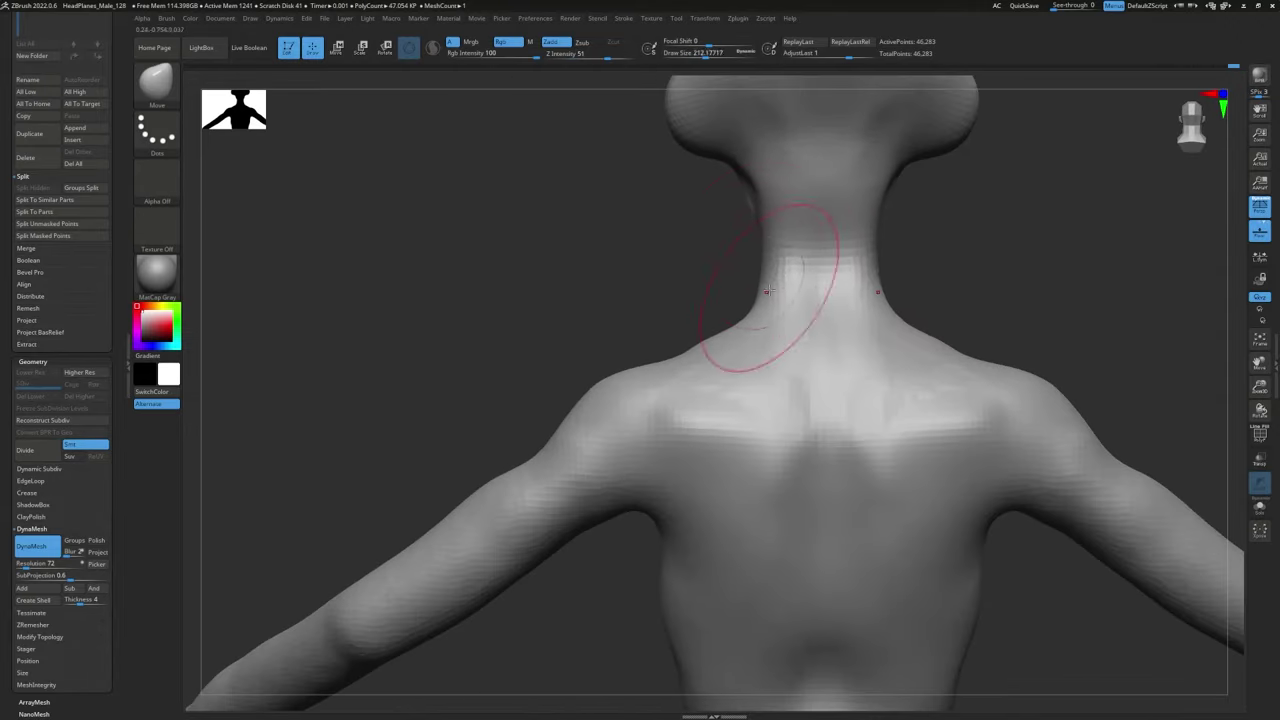
{"action": "mouse_move", "coordinate": [880, 250]}
{"action": "left_mouse_down"}
{"action": "mouse_move", "coordinate": [766, 243]}
{"action": "mouse_move", "coordinate": [891, 177]}
{"action": "mouse_move", "coordinate": [855, 263]}
{"action": "mouse_move", "coordinate": [880, 255]}
{"action": "left_mouse_up"}
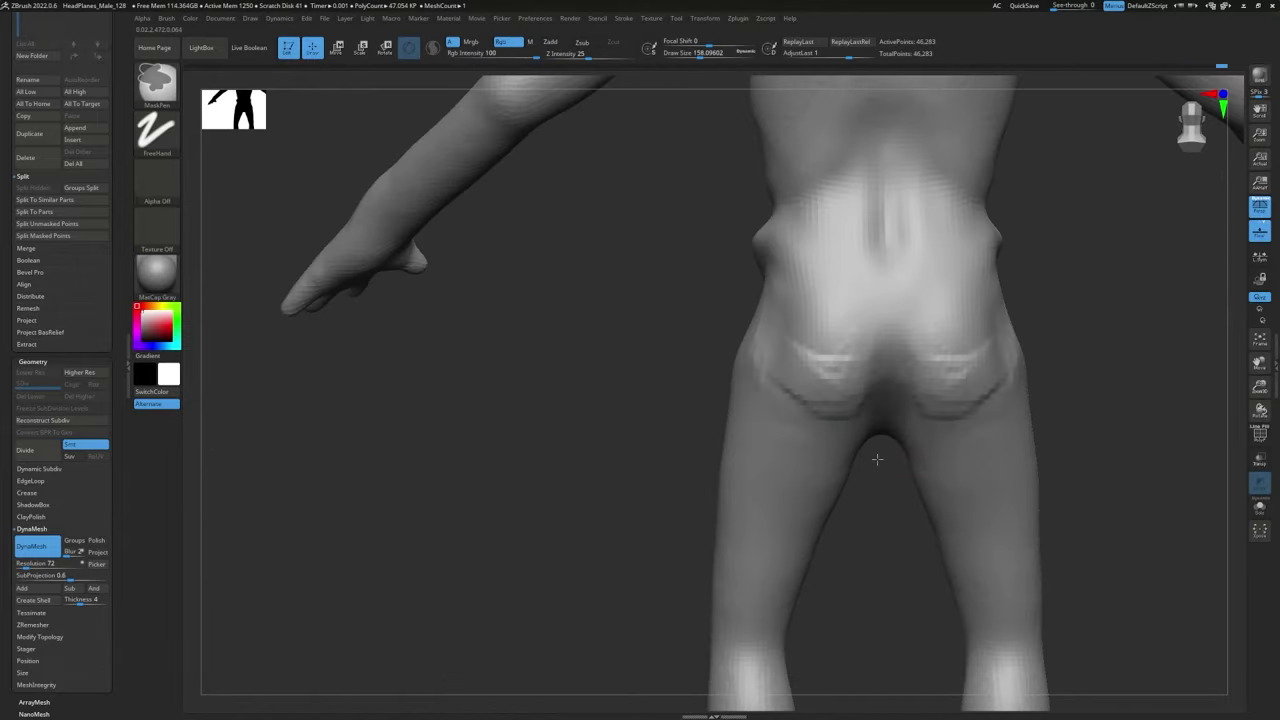
Step: Try to reshape the crotch area with masking and a resized Move brush, and undo the last edits
{"action": "key", "text": "ctrl"}
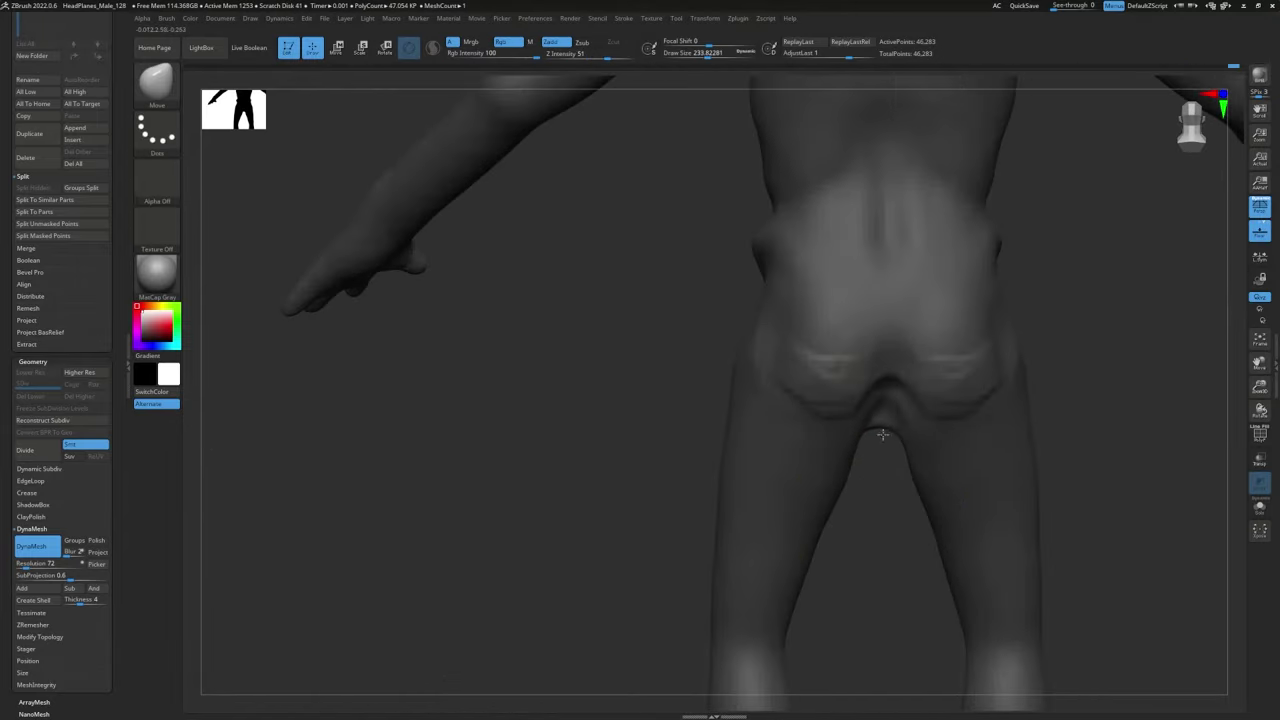
{"action": "key", "text": "s"}
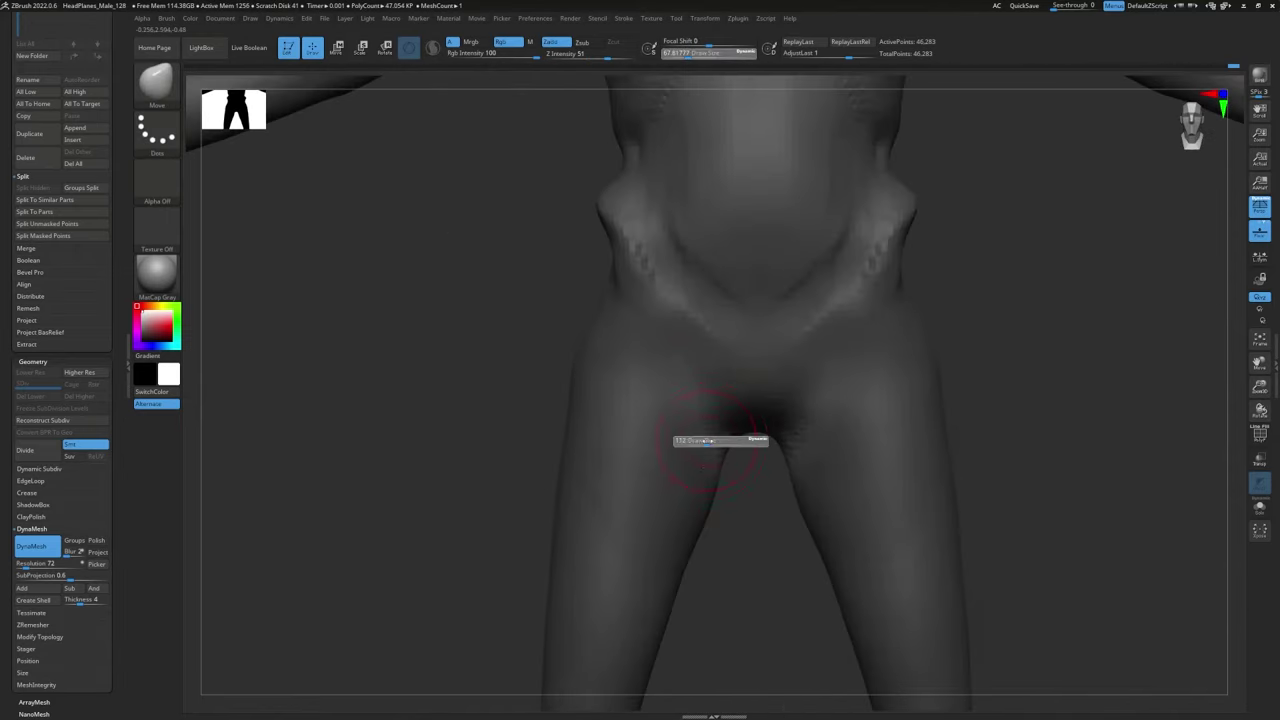
{"action": "key", "text": "ctrl+z"}
{"action": "key", "text": "ctrl+z"}
{"action": "key", "text": "ctrl+z"}
{"action": "key", "text": "ctrl+z"}
{"action": "key", "text": "ctrl+z"}
{"action": "key", "text": "ctrl+shift+z"}
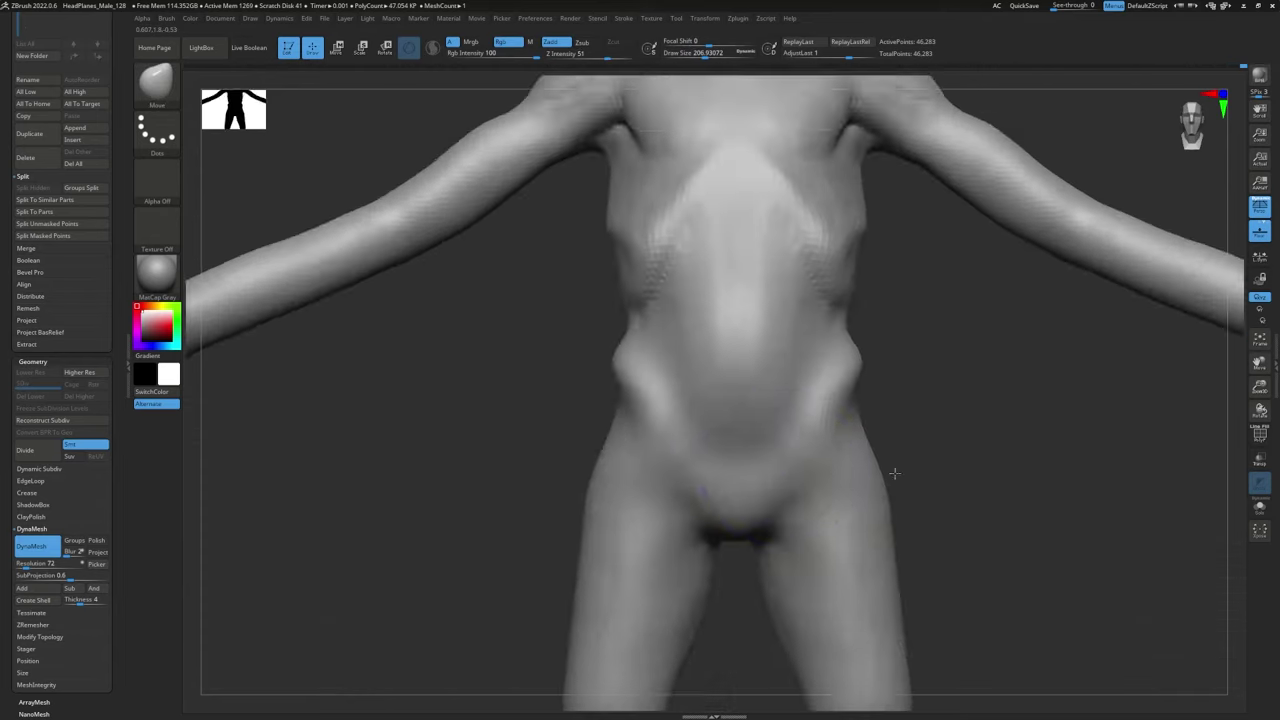
Step: Remesh the whole figure with DynaMesh at resolution 128 and check the new mesh with the polyframe display
{"action": "key", "text": "f"}
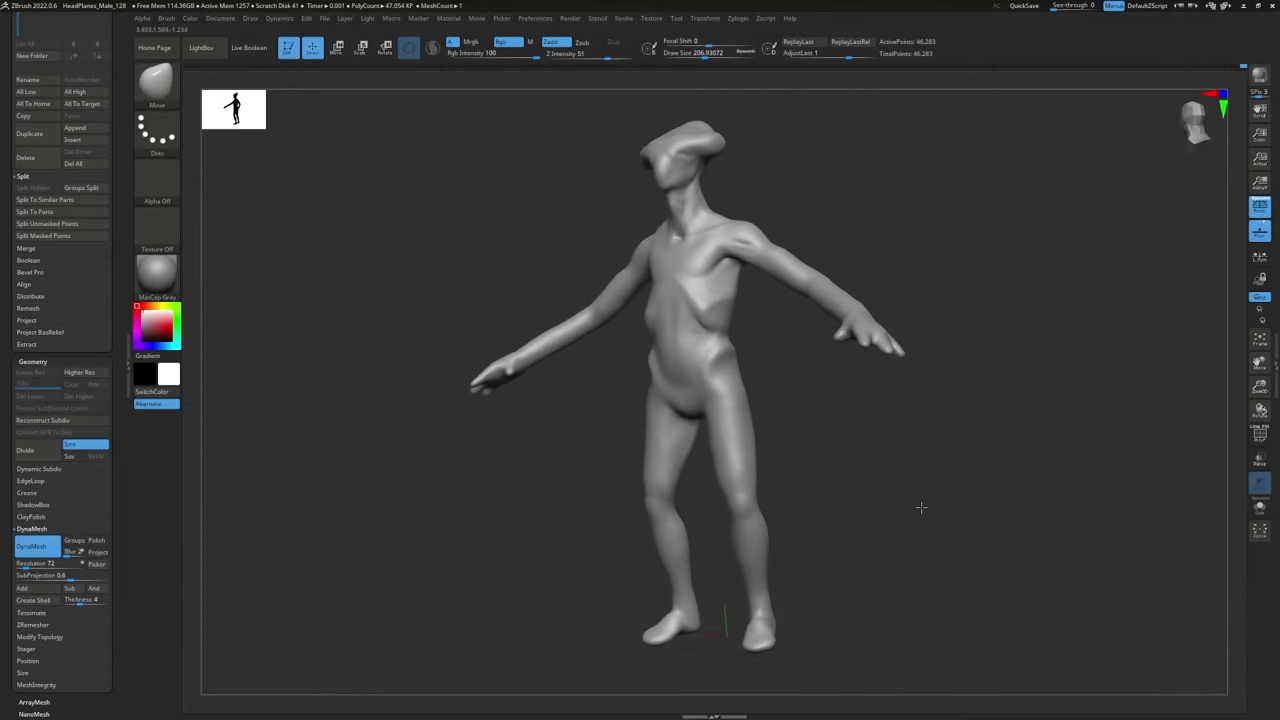
{"action": "left_click_drag", "start_coordinate": [920, 506], "coordinate": [810, 502]}
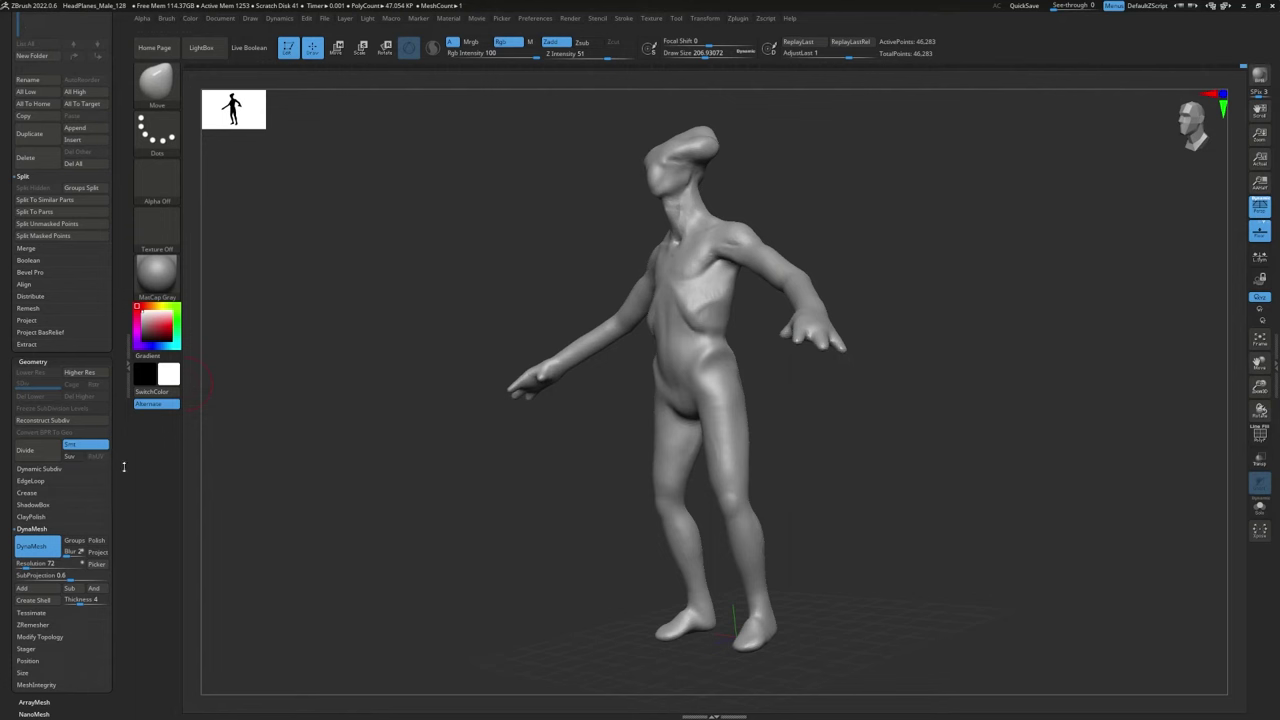
{"action": "left_click_drag", "start_coordinate": [423, 333], "coordinate": [475, 354]}
{"action": "left_click_drag", "start_coordinate": [456, 478], "coordinate": [476, 503], "text": "alt"}
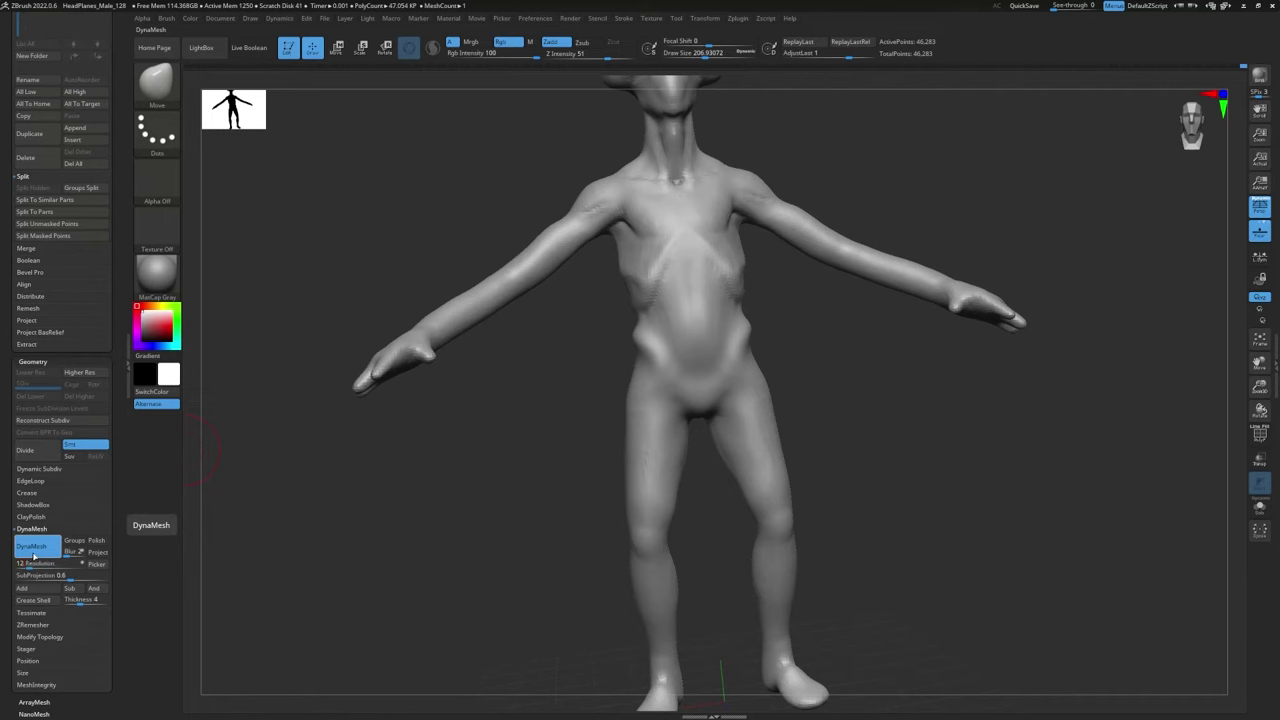
{"action": "key", "text": "shift+f"}
{"action": "left_click_drag", "start_coordinate": [538, 466], "coordinate": [534, 500], "text": "alt"}
{"action": "mouse_move", "coordinate": [556, 434]}
{"action": "left_mouse_down", "text": "alt"}
{"action": "mouse_move", "coordinate": [538, 497]}
{"action": "mouse_move", "coordinate": [510, 517]}
{"action": "left_mouse_up", "text": "alt"}
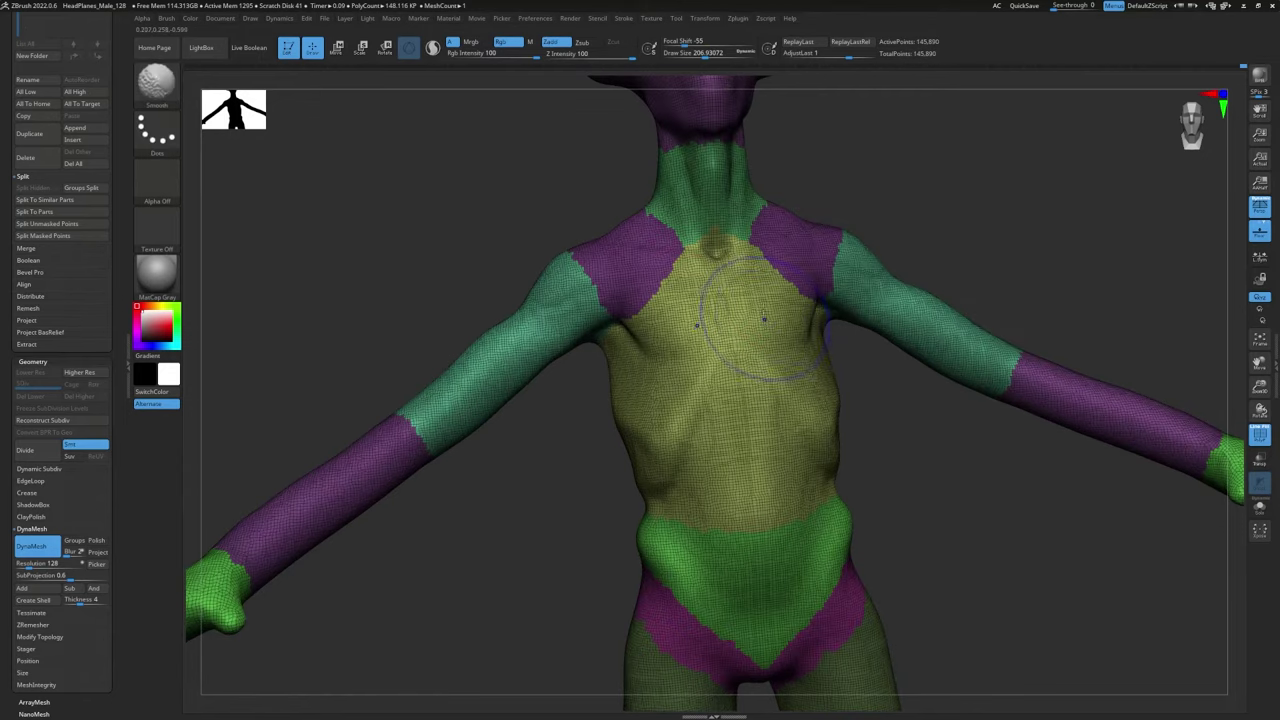
{"action": "key", "text": "shift+f"}
Step: Define the shoulder blade and side of the back with the DamStandard brush and smooth the transitions
{"action": "mouse_move", "coordinate": [400, 280]}
{"action": "left_mouse_down"}
{"action": "mouse_move", "coordinate": [689, 260]}
{"action": "mouse_move", "coordinate": [754, 272]}
{"action": "left_mouse_up"}
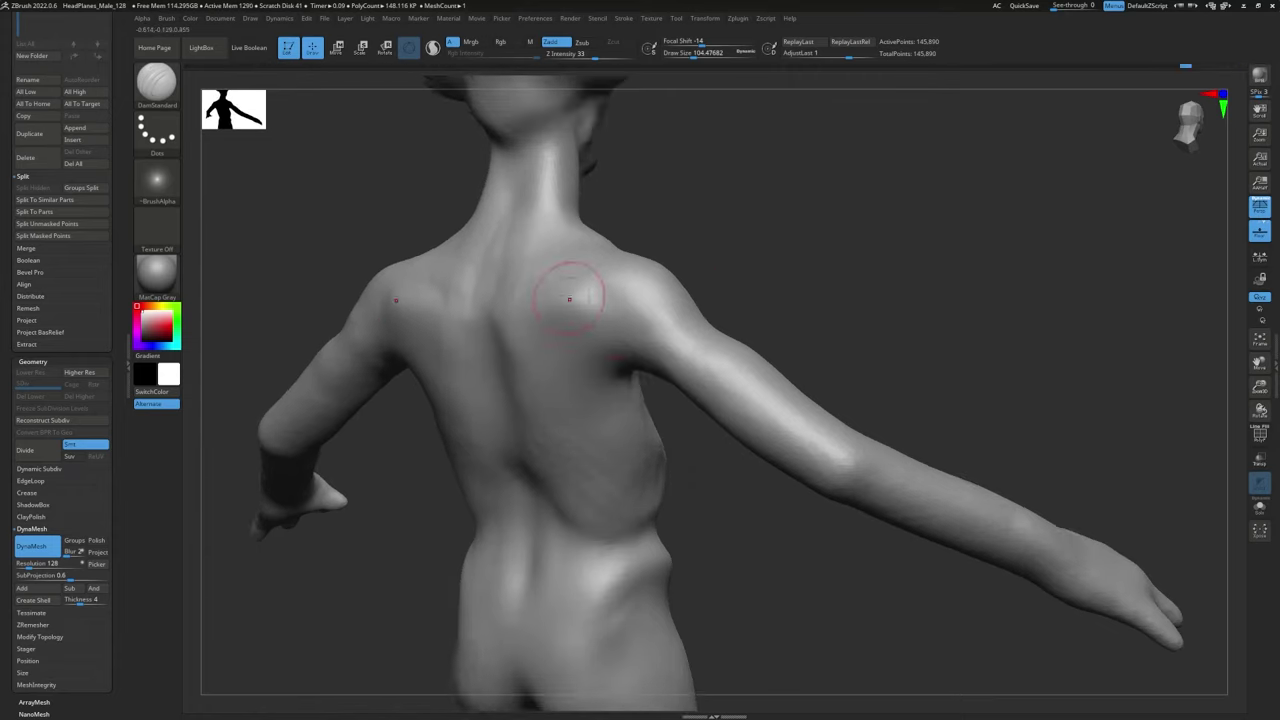
{"action": "right_click_drag", "start_coordinate": [570, 300], "coordinate": [623, 363], "text": "shift"}
{"action": "left_click_drag", "start_coordinate": [610, 355], "coordinate": [603, 465]}
{"action": "right_click_drag", "start_coordinate": [505, 465], "coordinate": [580, 467]}
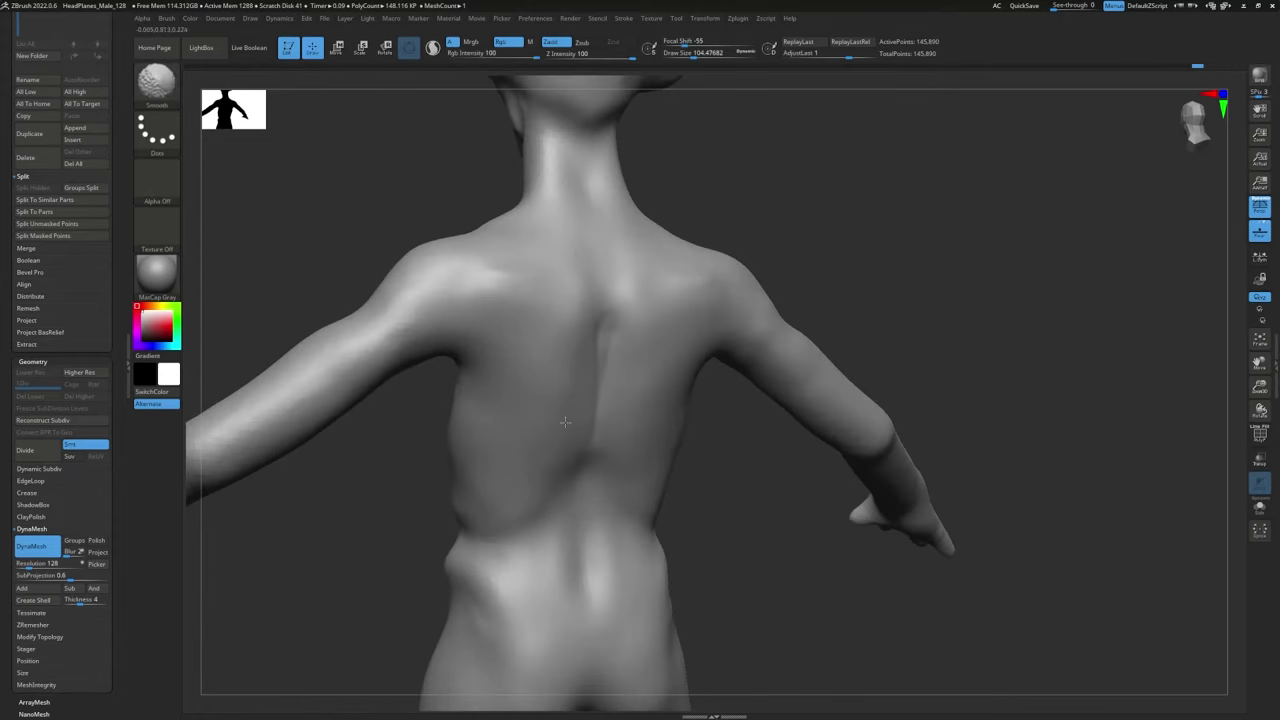
{"action": "right_click_drag", "start_coordinate": [565, 422], "coordinate": [469, 254], "text": "shift"}
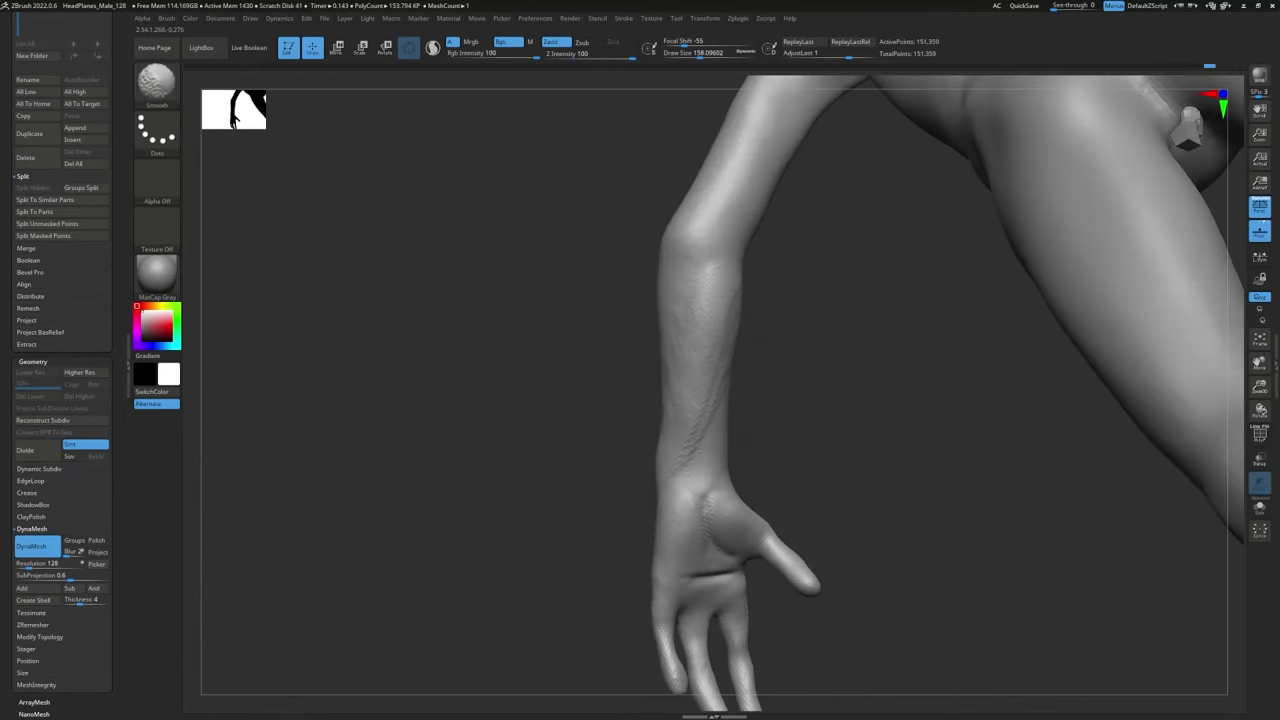
Step: Smooth the forearm and define its muscle lines with a resized DamStandard brush
{"action": "mouse_move", "coordinate": [693, 350]}
{"action": "right_mouse_down"}
{"action": "mouse_move", "coordinate": [652, 272]}
{"action": "mouse_move", "coordinate": [617, 320]}
{"action": "mouse_move", "coordinate": [574, 340]}
{"action": "right_mouse_up"}
{"action": "left_click_drag", "start_coordinate": [574, 340], "coordinate": [574, 354], "text": "shift"}
{"action": "key", "text": "b"}
{"action": "key", "text": "d"}
{"action": "key", "text": "s"}
{"action": "key", "text": "s"}
{"action": "mouse_move", "coordinate": [585, 366]}
{"action": "right_mouse_down"}
{"action": "mouse_move", "coordinate": [668, 323]}
{"action": "mouse_move", "coordinate": [530, 225]}
{"action": "mouse_move", "coordinate": [502, 401]}
{"action": "right_mouse_up"}
Step: Reshape the upper arm and deltoid with an enlarged Move brush and smooth the shoulder
{"action": "key", "text": "b"}
{"action": "key", "text": "m"}
{"action": "key", "text": "v"}
{"action": "left_click_drag", "start_coordinate": [569, 291], "coordinate": [559, 291]}
{"action": "right_click_drag", "start_coordinate": [559, 291], "coordinate": [530, 286]}
{"action": "key", "text": "s"}
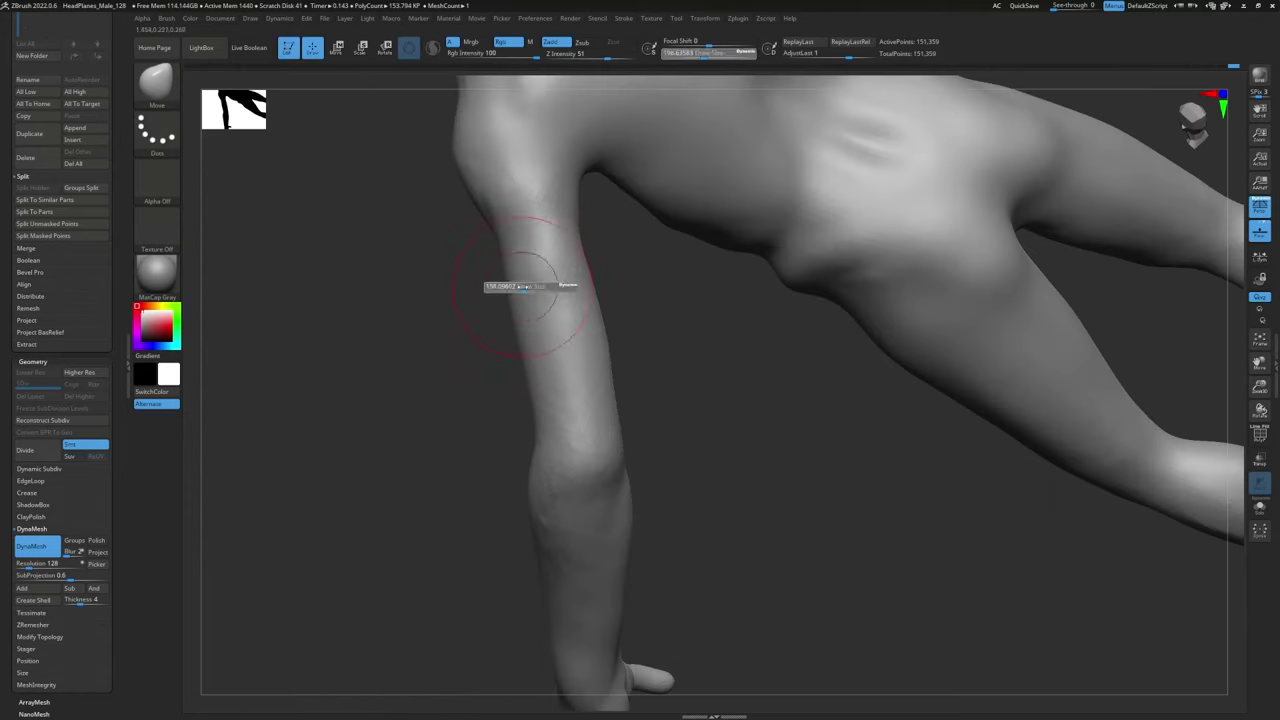
{"action": "left_click_drag", "start_coordinate": [530, 286], "coordinate": [537, 286]}
{"action": "mouse_move", "coordinate": [537, 286]}
{"action": "right_mouse_down"}
{"action": "mouse_move", "coordinate": [469, 271]}
{"action": "mouse_move", "coordinate": [580, 294]}
{"action": "mouse_move", "coordinate": [449, 233]}
{"action": "mouse_move", "coordinate": [440, 326]}
{"action": "right_mouse_up"}
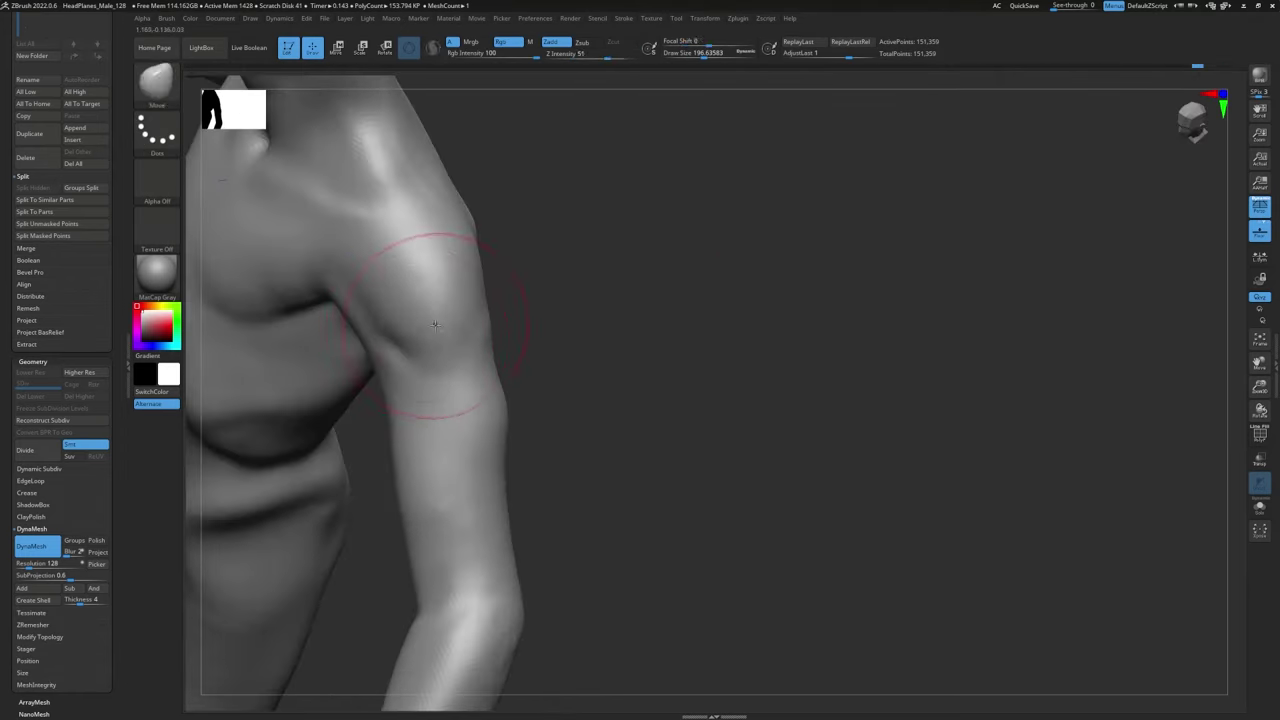
{"action": "left_click_drag", "start_coordinate": [440, 308], "coordinate": [426, 270], "text": "shift"}
Step: Refine the upper body's muscle forms by alternating between the ClayBuildup and DamStandard brushes
{"action": "mouse_move", "coordinate": [426, 270]}
{"action": "right_mouse_down", "text": "shift"}
{"action": "mouse_move", "coordinate": [760, 257]}
{"action": "mouse_move", "coordinate": [657, 459]}
{"action": "mouse_move", "coordinate": [694, 491]}
{"action": "mouse_move", "coordinate": [634, 434]}
{"action": "mouse_move", "coordinate": [557, 463]}
{"action": "mouse_move", "coordinate": [561, 423]}
{"action": "mouse_move", "coordinate": [746, 383]}
{"action": "mouse_move", "coordinate": [580, 375]}
{"action": "mouse_move", "coordinate": [655, 277]}
{"action": "mouse_move", "coordinate": [594, 191]}
{"action": "mouse_move", "coordinate": [837, 291]}
{"action": "mouse_move", "coordinate": [557, 143]}
{"action": "right_mouse_up", "text": "shift"}
{"action": "key", "text": "b"}
{"action": "key", "text": "c"}
{"action": "key", "text": "b"}
{"action": "key", "text": "b"}
{"action": "key", "text": "d"}
{"action": "key", "text": "s"}
{"action": "key", "text": "b"}
{"action": "key", "text": "c"}
{"action": "key", "text": "b"}
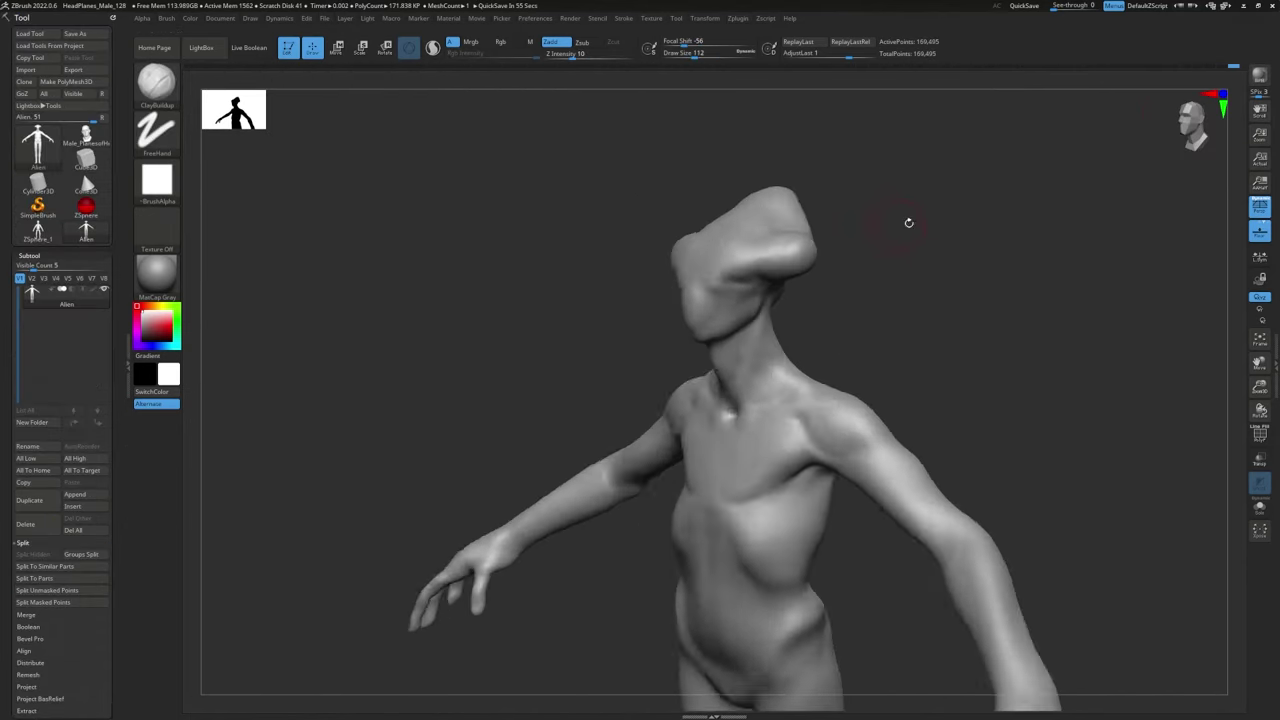
Step: Append a Sphere3D subtool, select it, scale it down and position it at the tip of the head's side lobe
{"action": "mouse_move", "coordinate": [909, 223]}
{"action": "right_mouse_down"}
{"action": "mouse_move", "coordinate": [900, 241]}
{"action": "mouse_move", "coordinate": [917, 249]}
{"action": "mouse_move", "coordinate": [917, 303]}
{"action": "mouse_move", "coordinate": [931, 184]}
{"action": "right_mouse_up"}
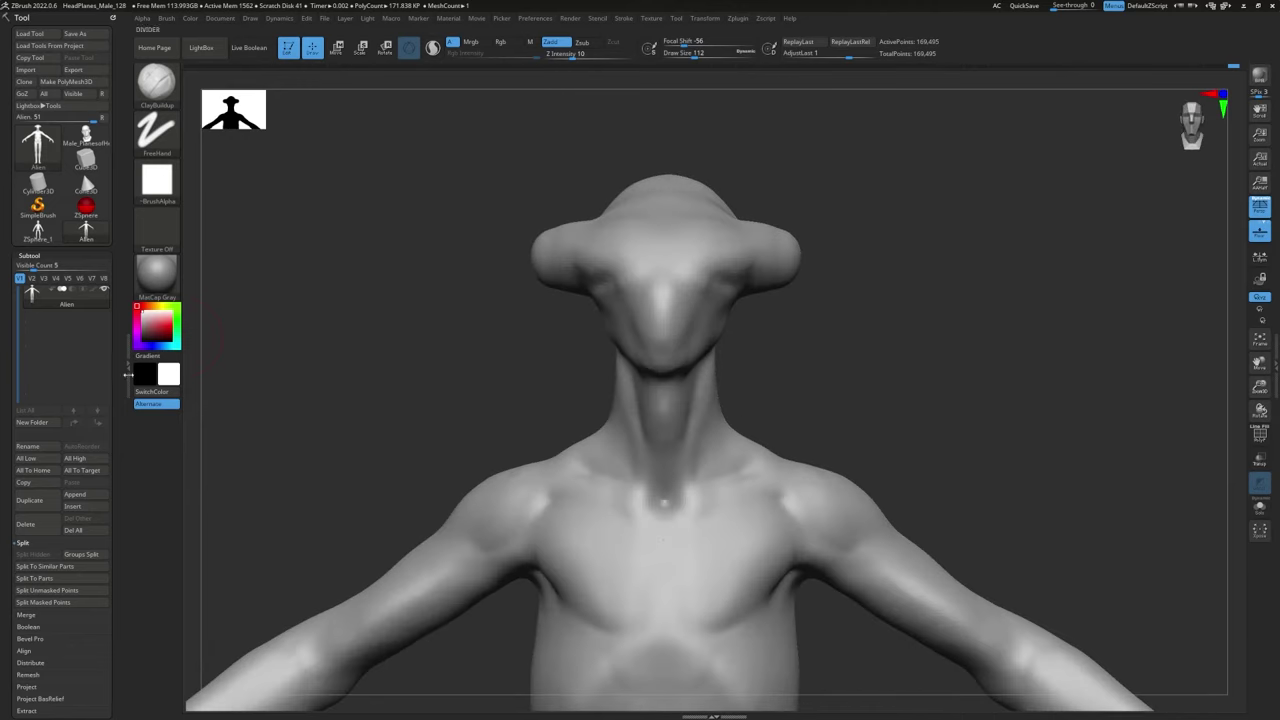
{"action": "left_click", "coordinate": [75, 495]}
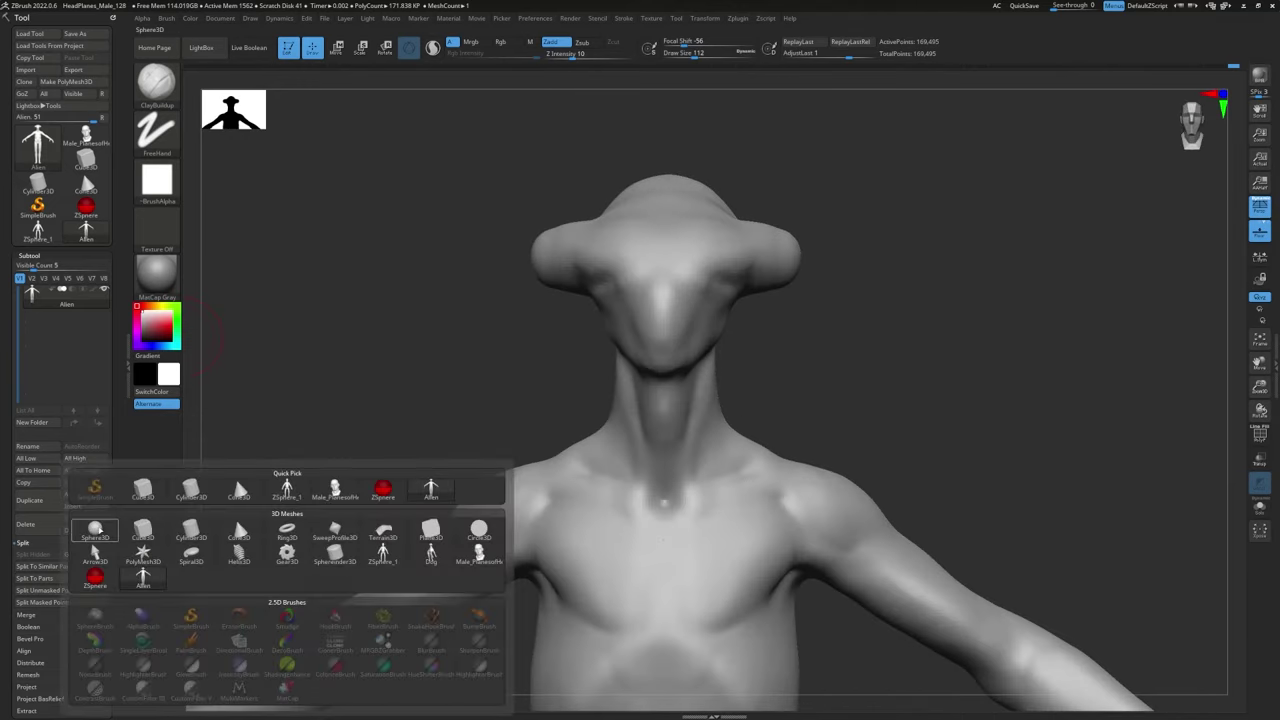
{"action": "left_click", "coordinate": [95, 530]}
{"action": "mouse_move", "coordinate": [80, 328]}
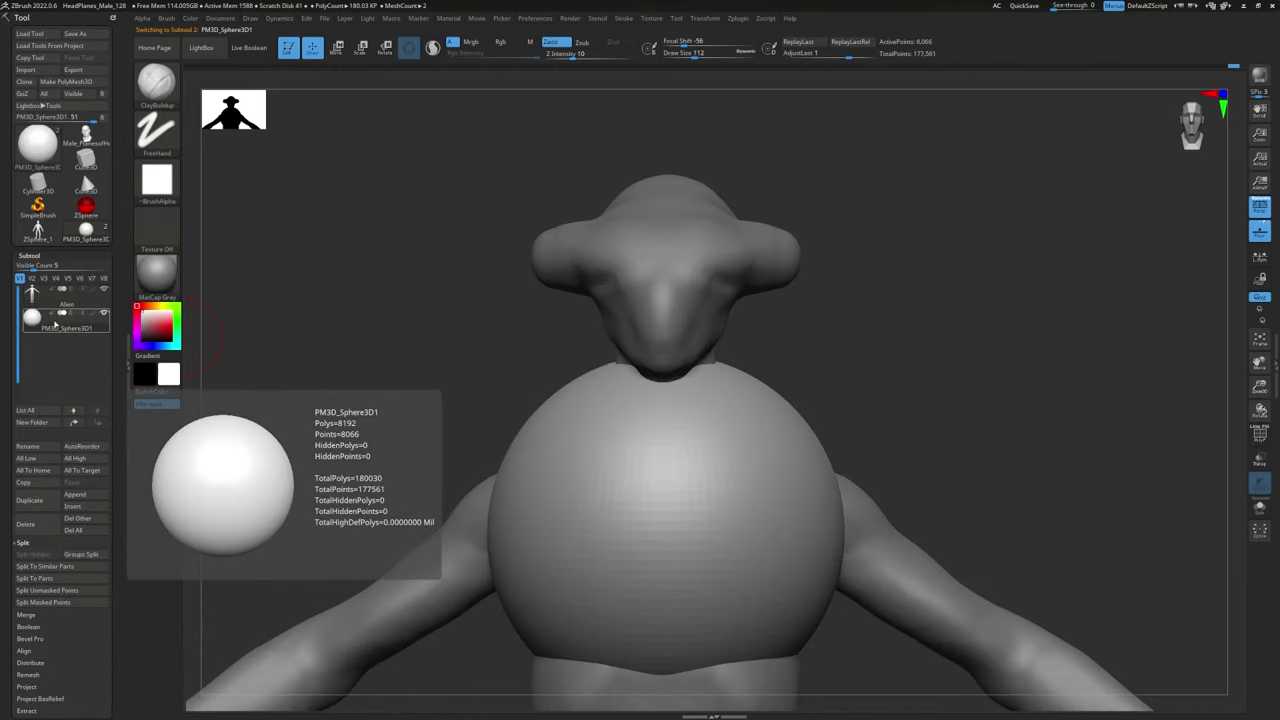
{"action": "key", "text": "w"}
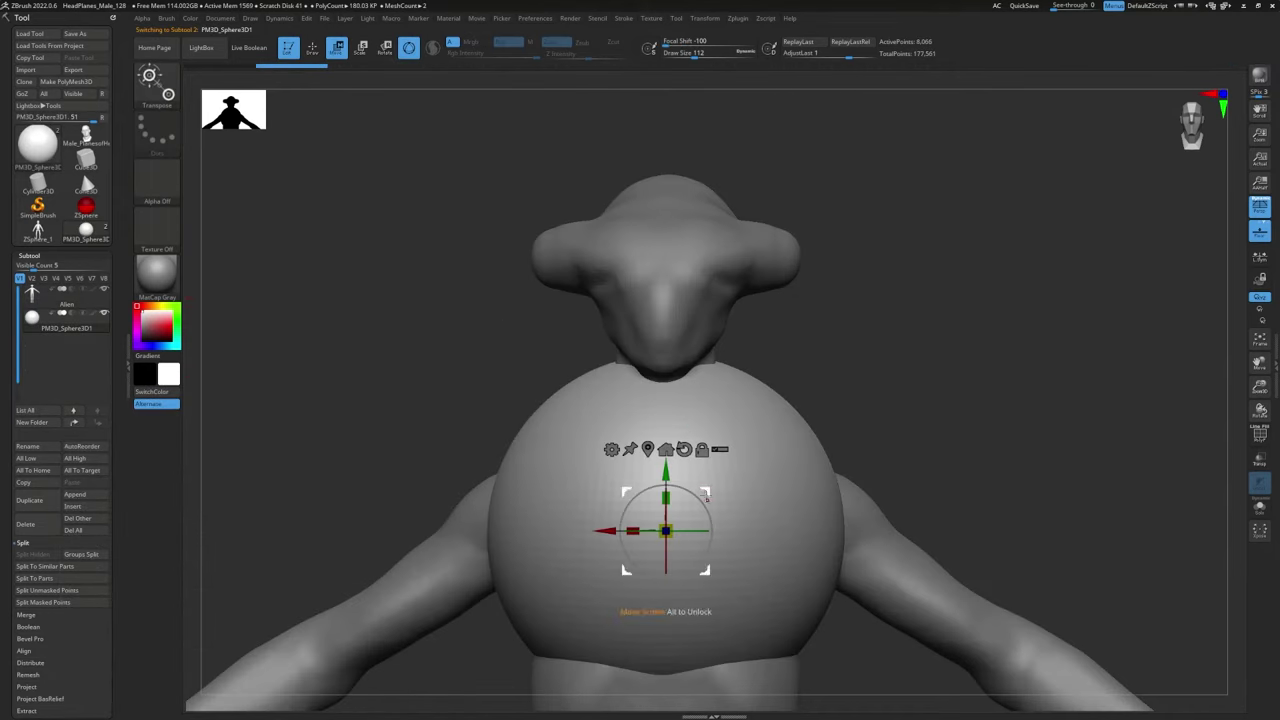
{"action": "left_click_drag", "start_coordinate": [665, 530], "coordinate": [703, 285]}
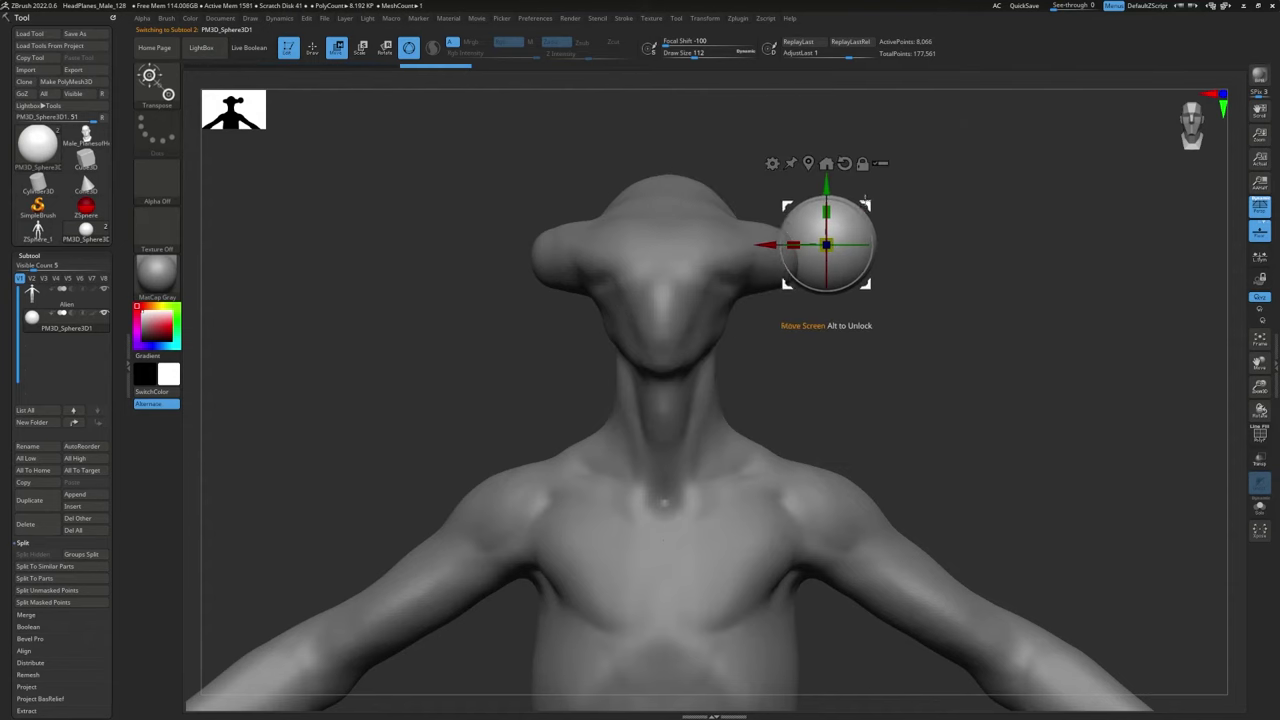
Step: Duplicate the eye sphere and mirror the copy to the opposite side of the head with the Mirror deformation
{"action": "left_click_drag", "start_coordinate": [865, 199], "coordinate": [995, 203]}
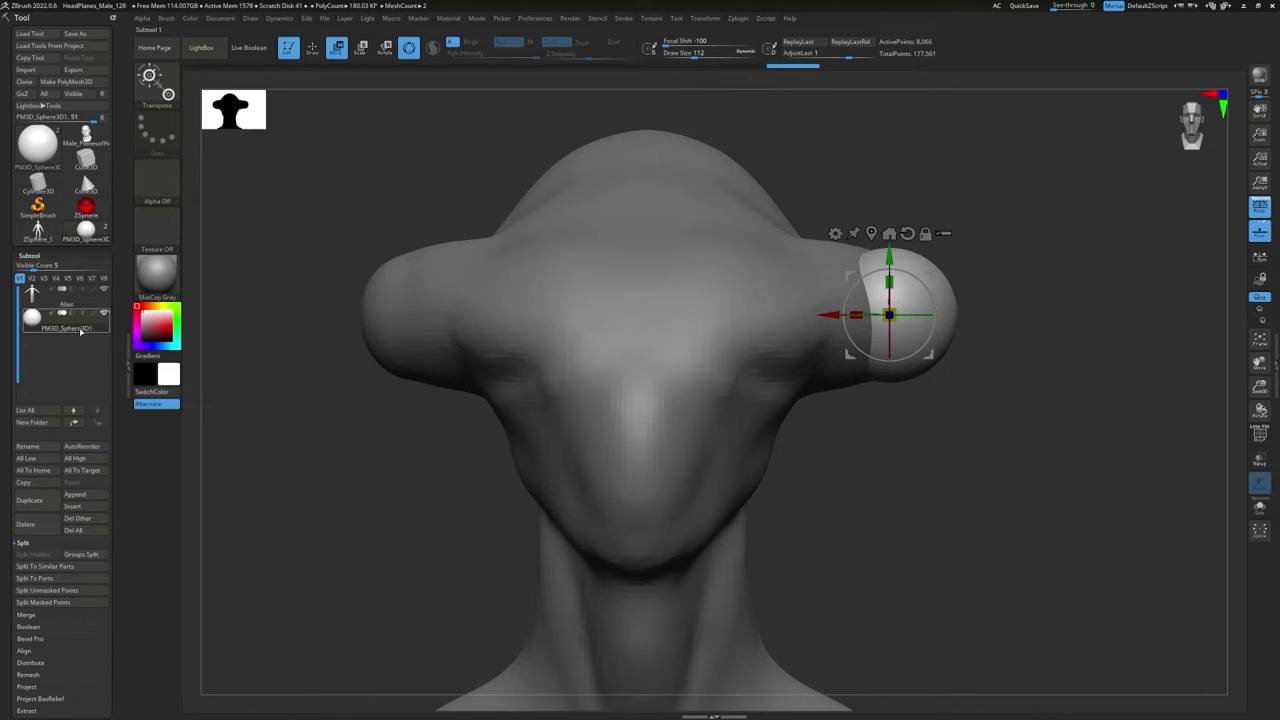
{"action": "left_click", "coordinate": [32, 499]}
{"action": "scroll", "coordinate": [80, 311], "scroll_direction": "down", "scroll_amount": 5}
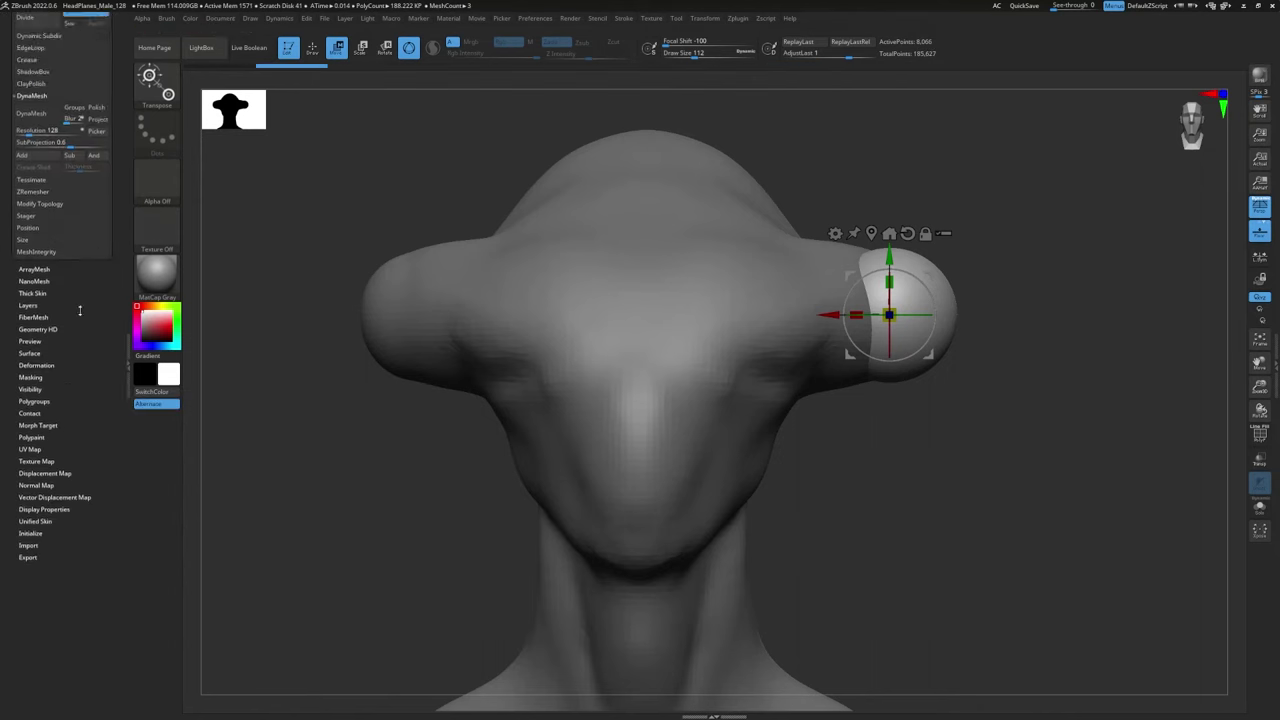
{"action": "scroll", "coordinate": [80, 311], "scroll_direction": "up", "scroll_amount": 10}
{"action": "scroll", "coordinate": [70, 318], "scroll_direction": "down", "scroll_amount": 8}
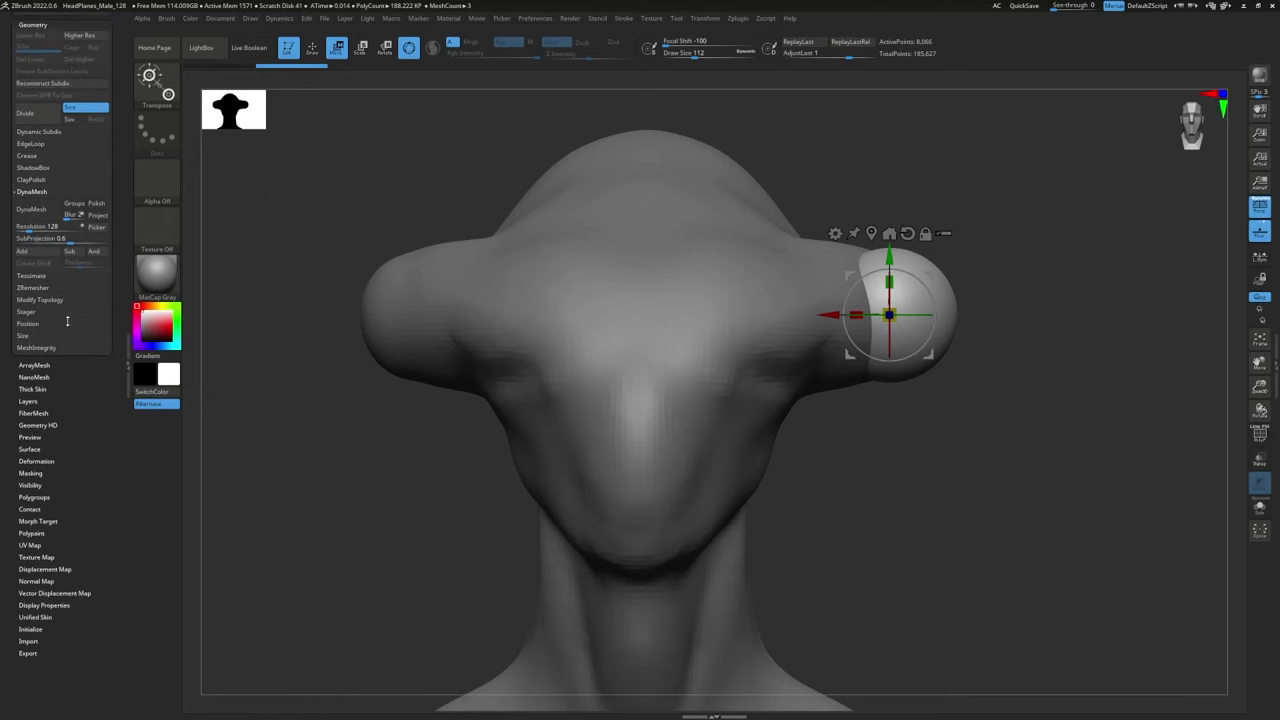
{"action": "left_click_drag", "start_coordinate": [67, 321], "coordinate": [67, 324]}
{"action": "left_click", "coordinate": [44, 463]}
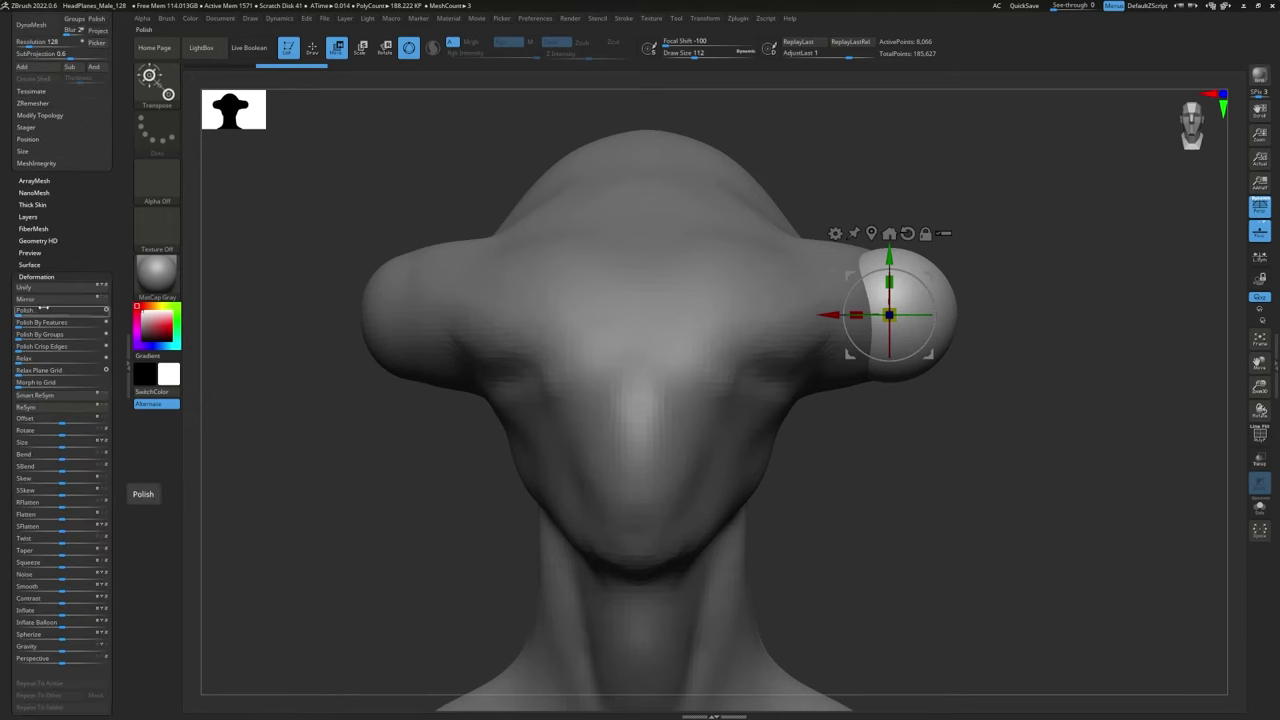
{"action": "left_click", "coordinate": [44, 300]}
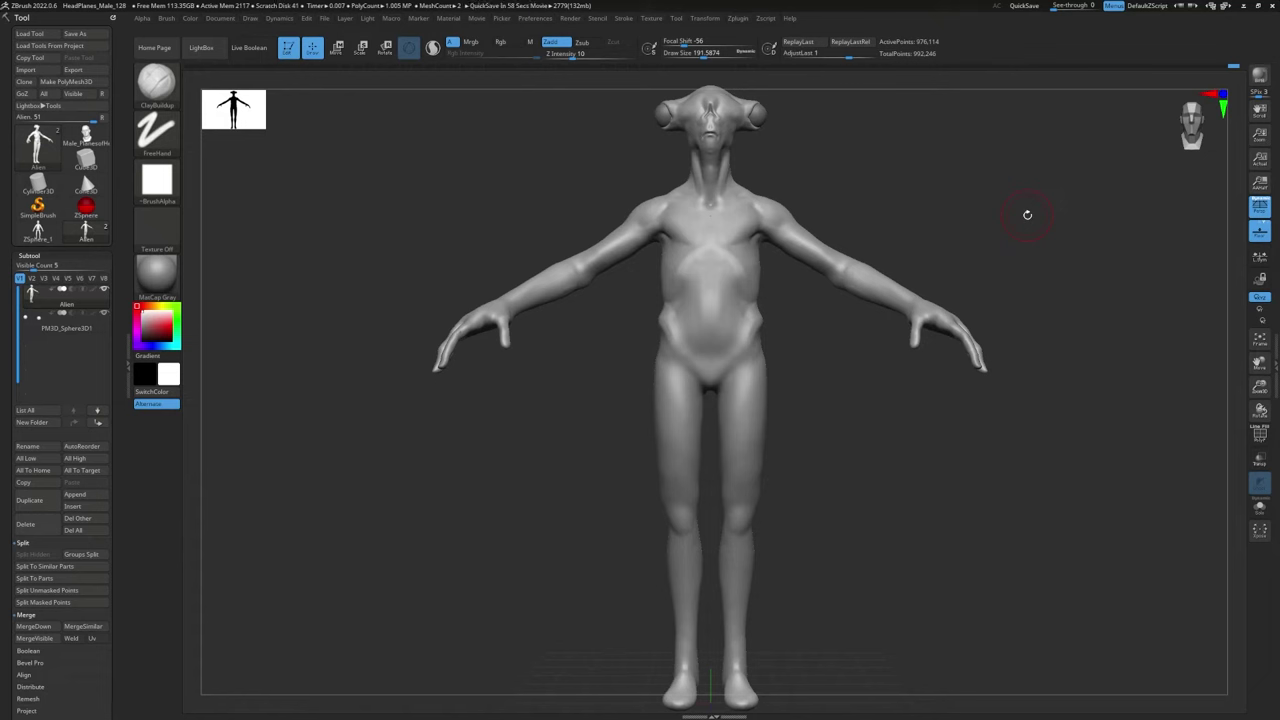
Step: Examine the sculpted alien from the front and sides, from the full body to a close view of the head and eyes
{"action": "left_click_drag", "start_coordinate": [1021, 226], "coordinate": [1013, 210]}
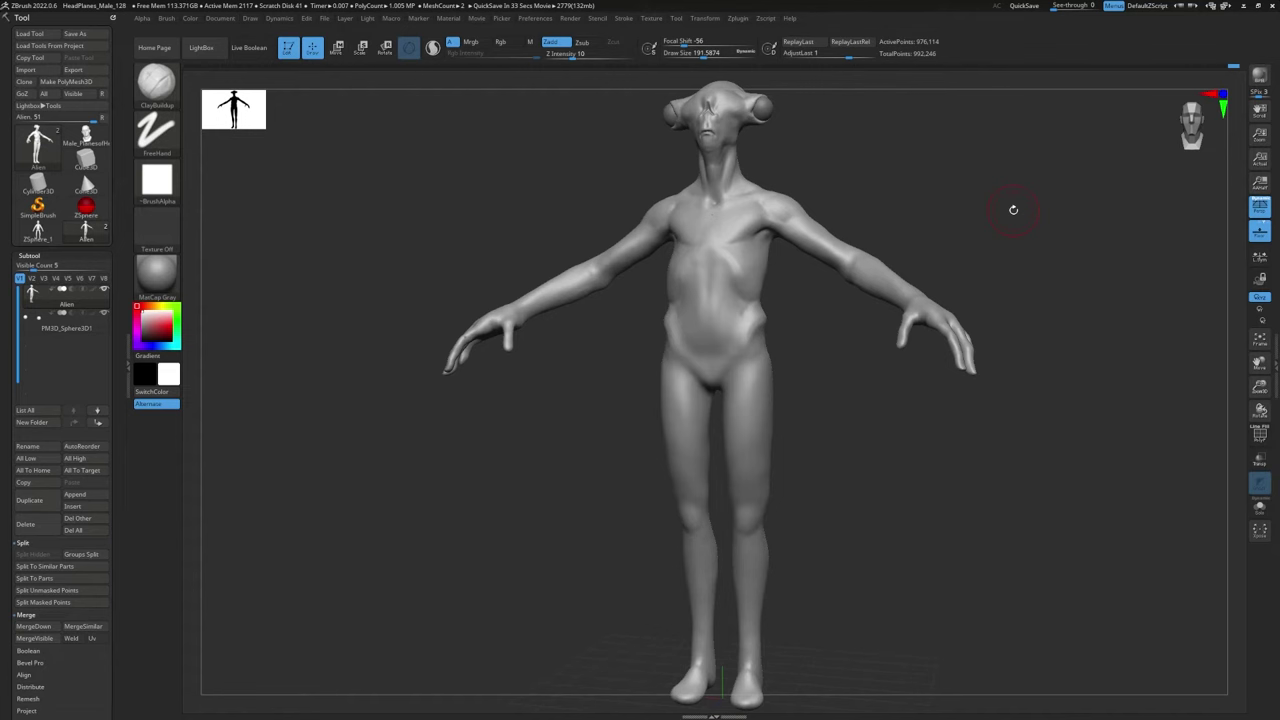
{"action": "left_click_drag", "start_coordinate": [1017, 206], "coordinate": [949, 322], "text": "alt"}
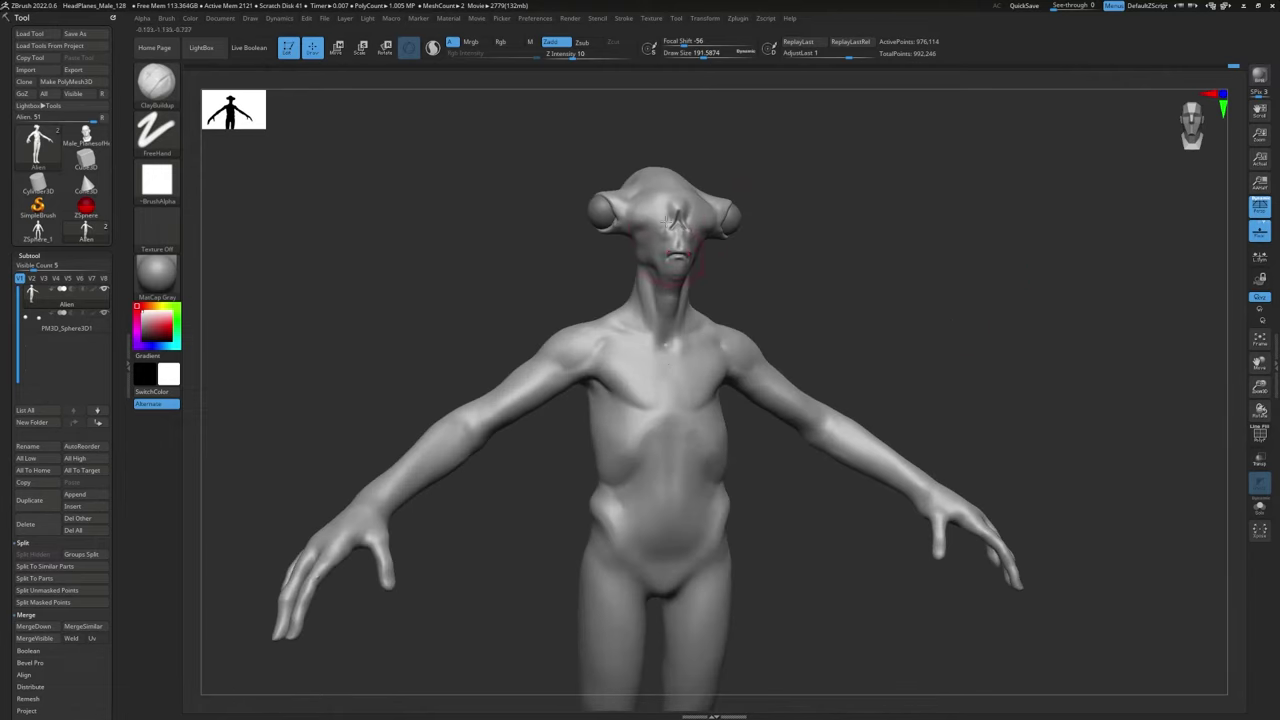
{"action": "left_click_drag", "start_coordinate": [588, 245], "coordinate": [571, 307]}
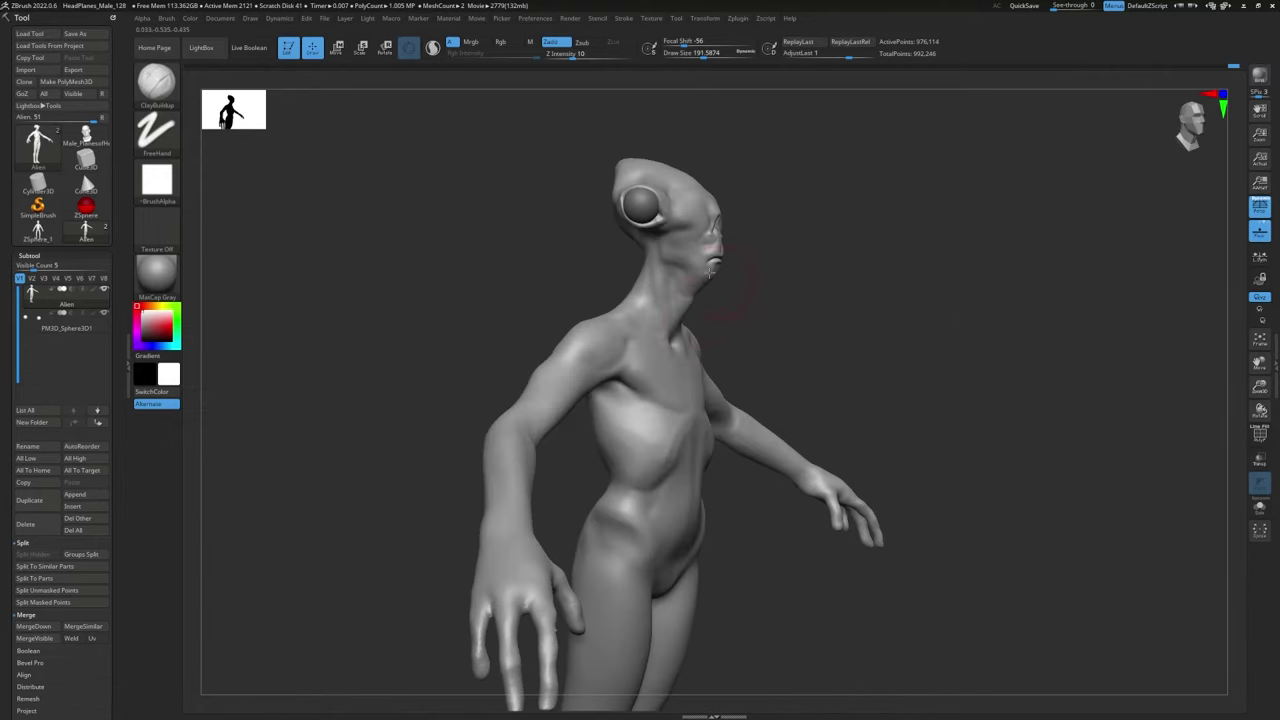
{"action": "left_click_drag", "start_coordinate": [810, 253], "coordinate": [871, 243], "text": "shift"}
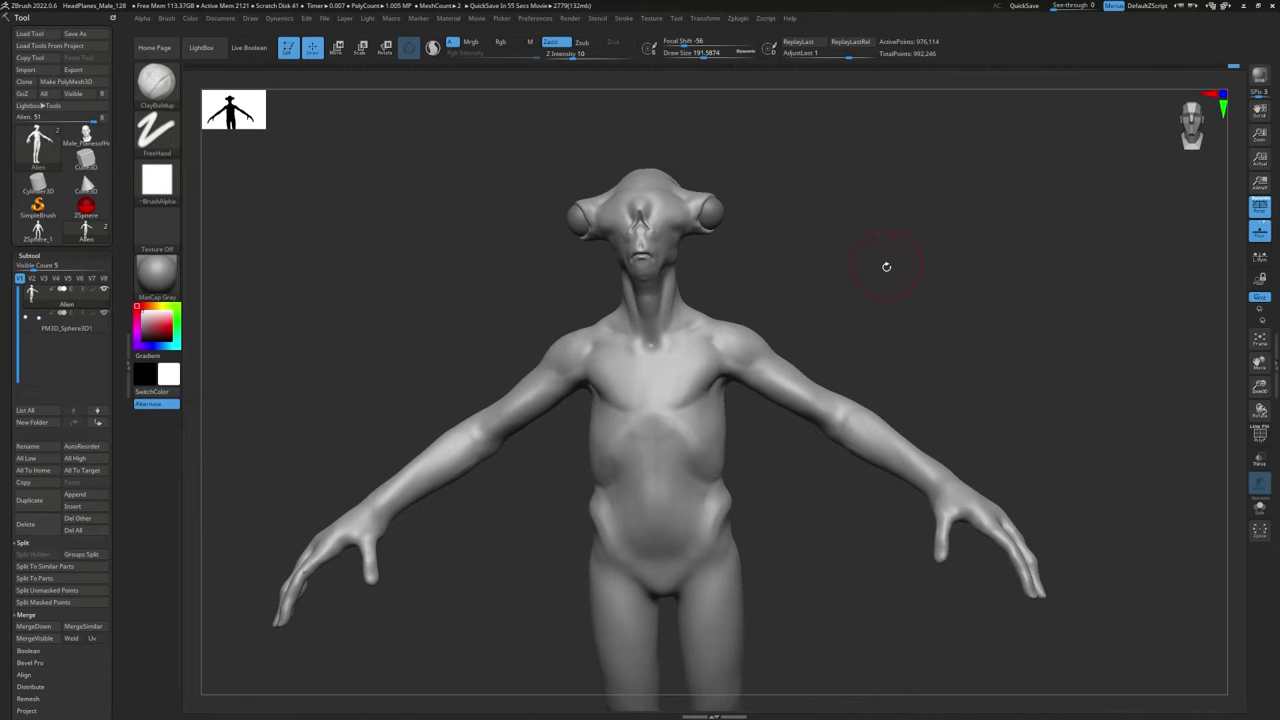
{"action": "left_click_drag", "start_coordinate": [843, 294], "coordinate": [877, 298]}
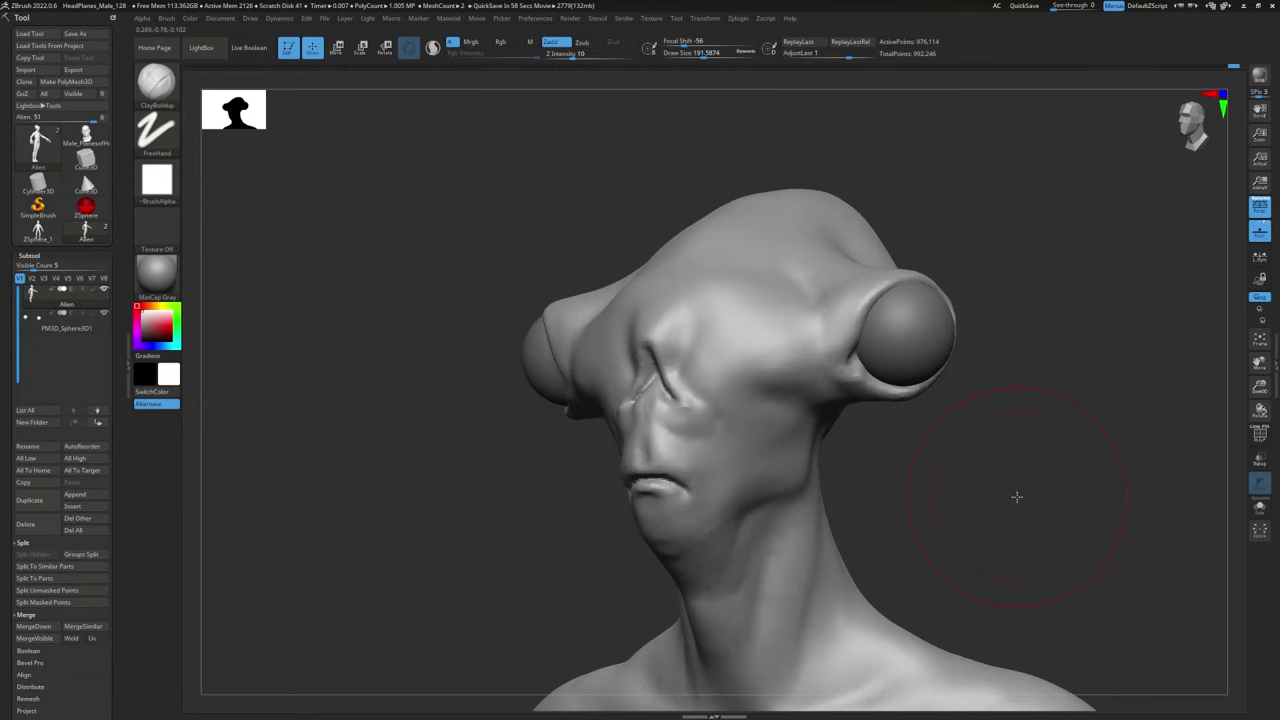
{"action": "left_click_drag", "start_coordinate": [1016, 496], "coordinate": [1025, 533]}
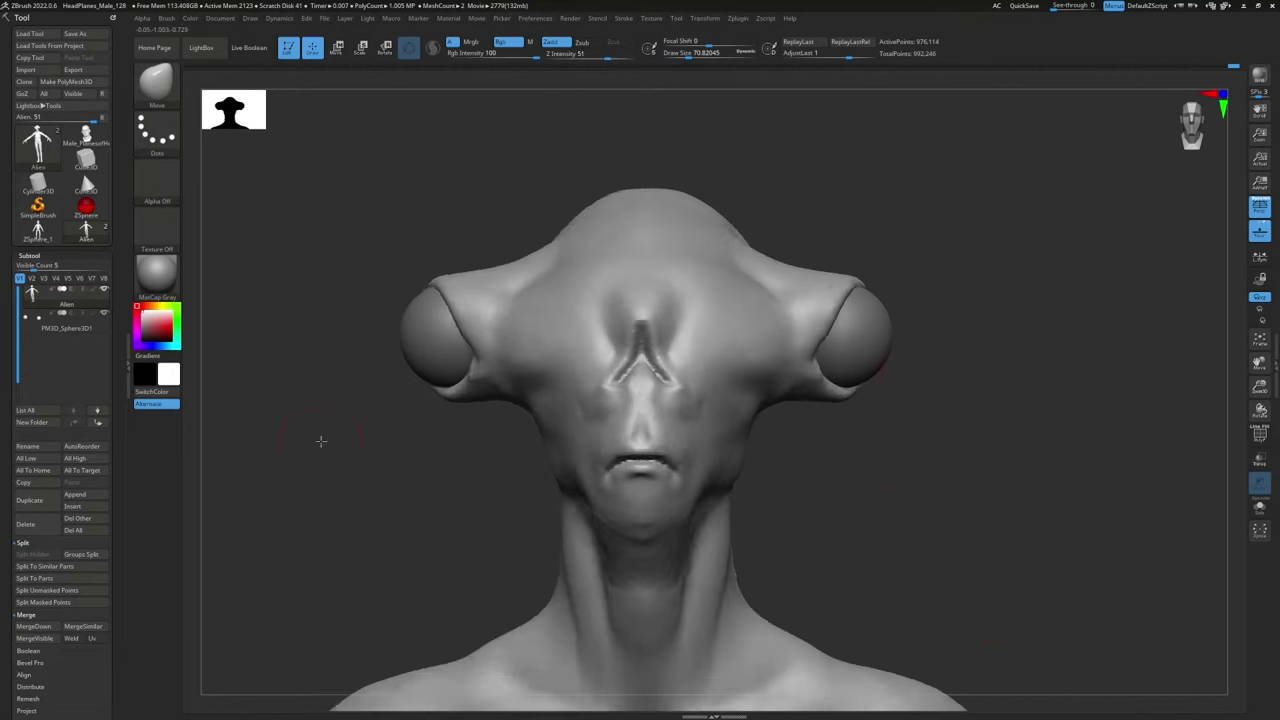
{"action": "left_click_drag", "start_coordinate": [321, 440], "coordinate": [312, 447]}
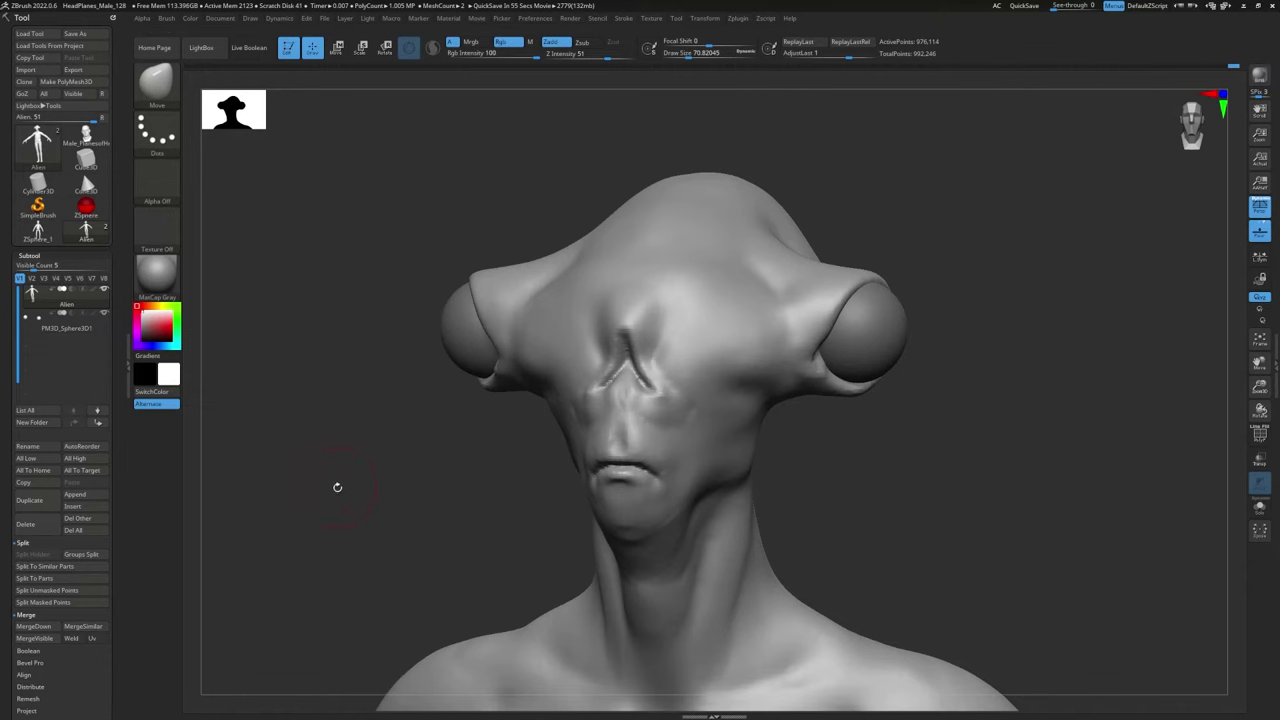
{"action": "left_click_drag", "start_coordinate": [334, 486], "coordinate": [215, 475]}
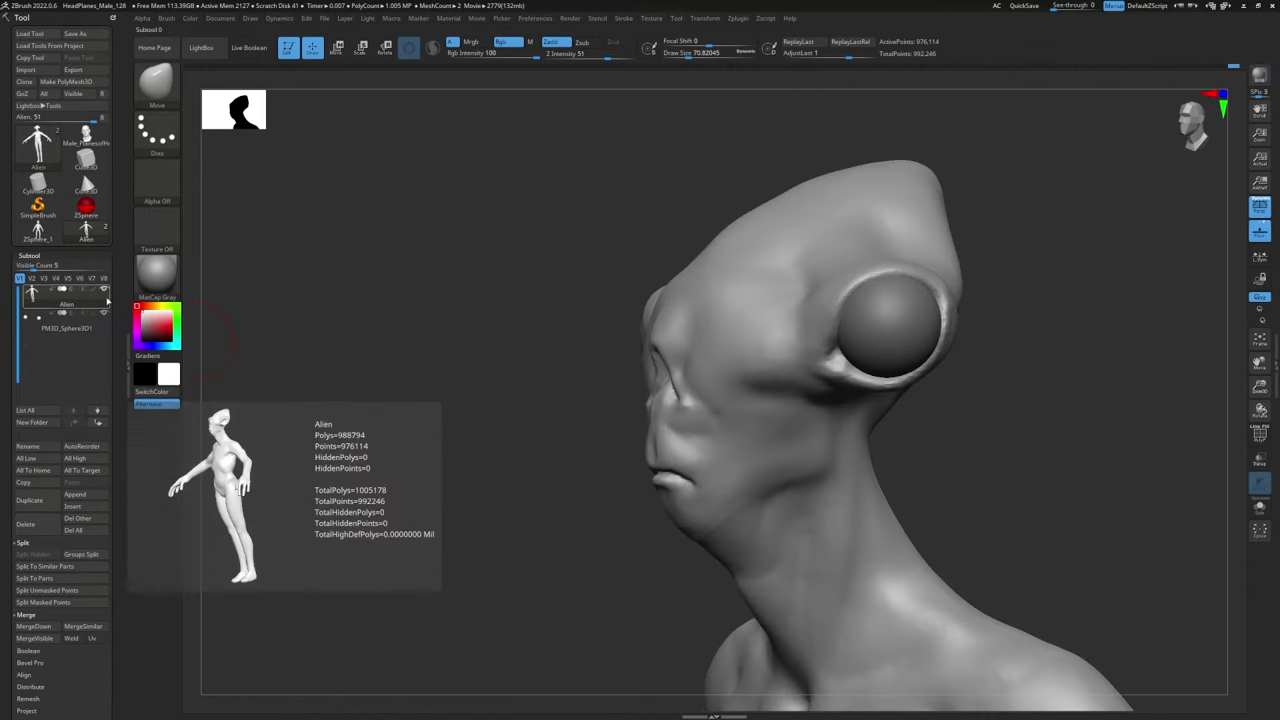
Step: Duplicate the alien body subtool and rename the original Alien_Dynamesh
{"action": "left_click", "coordinate": [31, 505]}
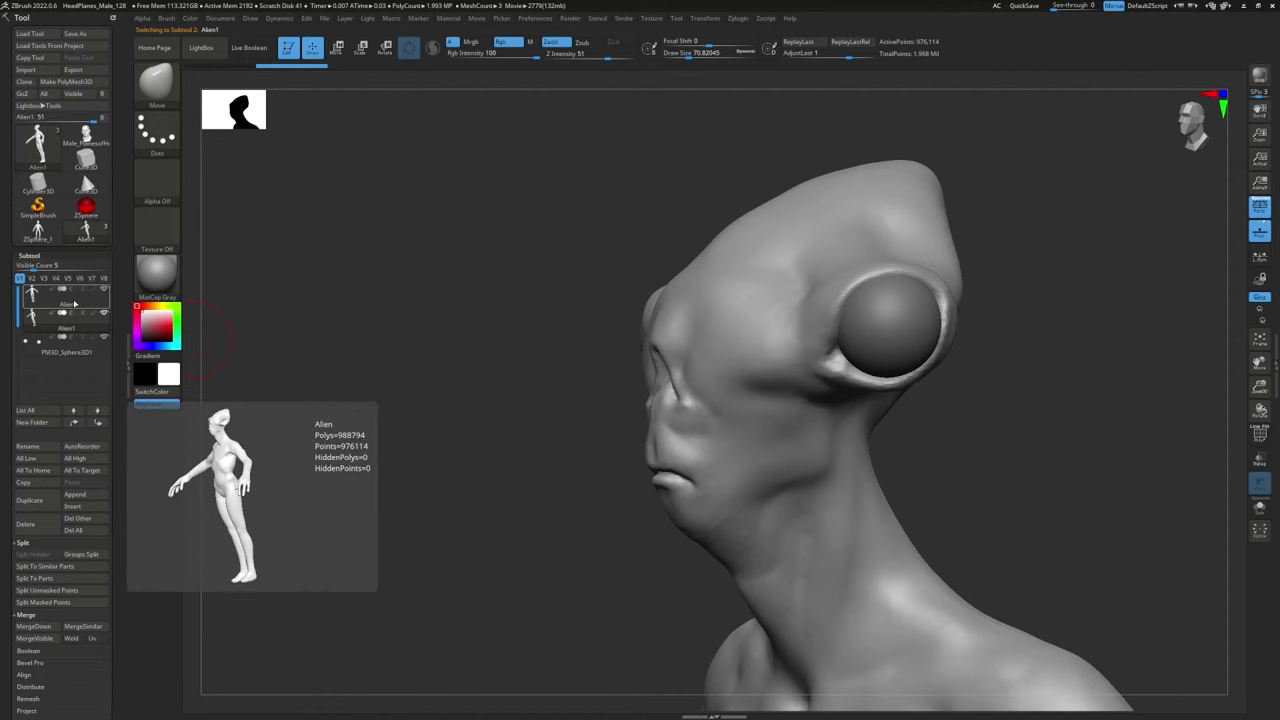
{"action": "left_click", "coordinate": [73, 304]}
{"action": "left_click", "coordinate": [28, 448]}
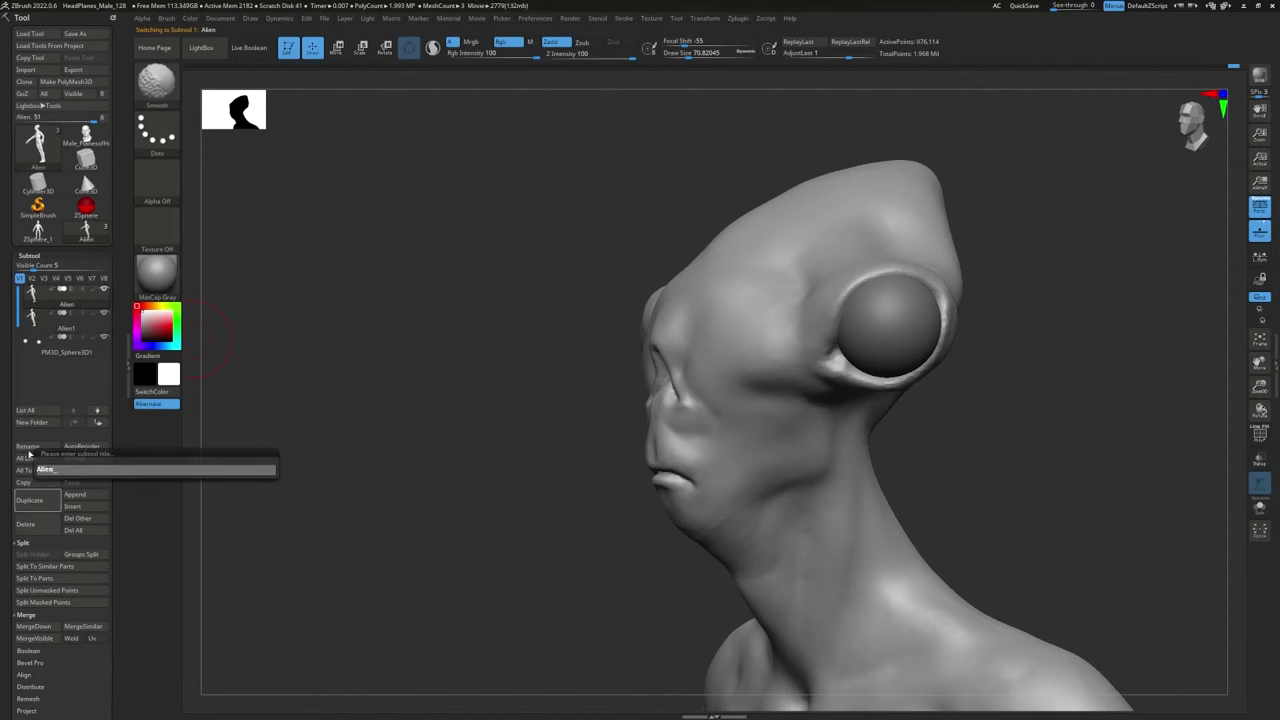
{"action": "type", "text": "_Dynamesh"}
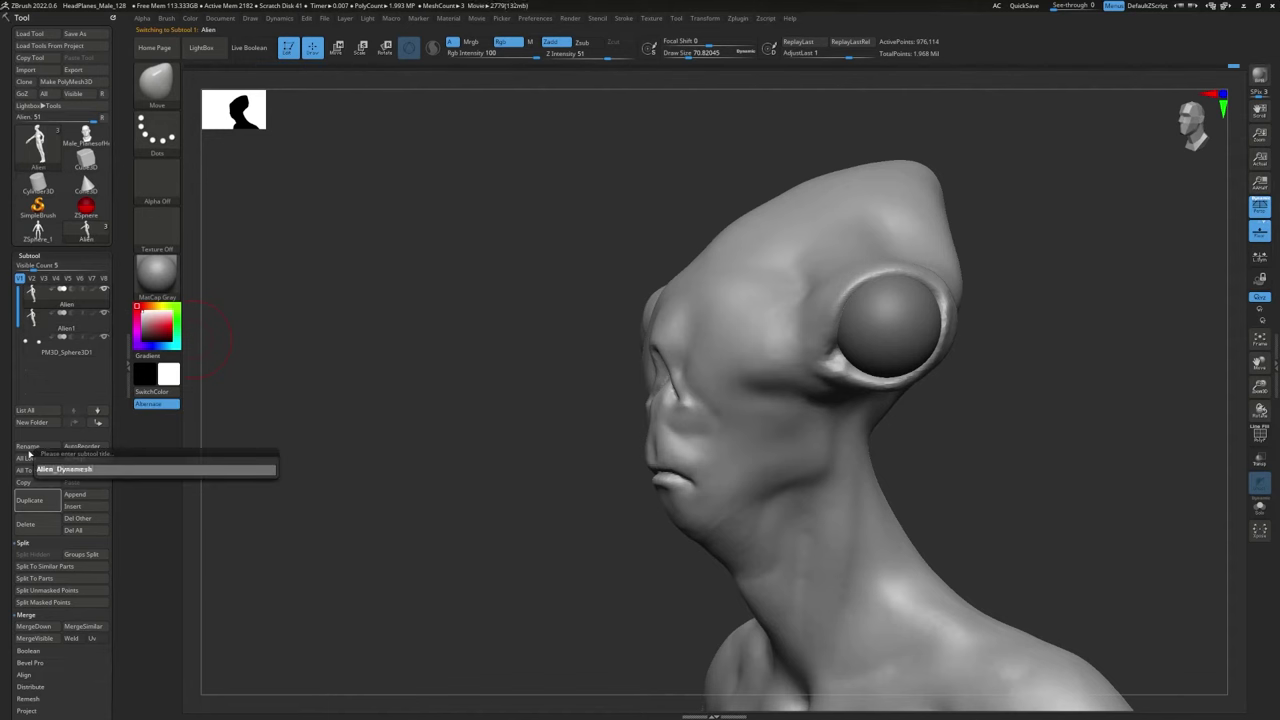
{"action": "key", "text": "Return"}
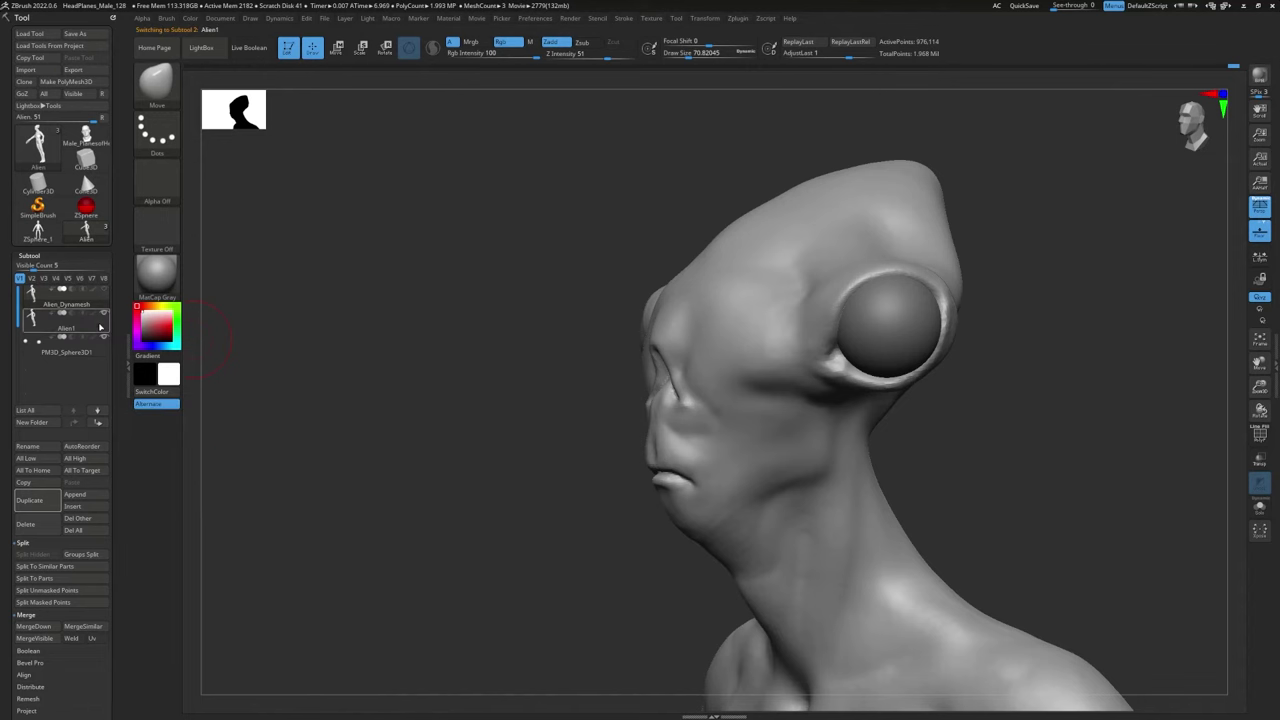
Step: Rename the duplicated alien body subtool to Alien_Retopo
{"action": "mouse_move", "coordinate": [99, 364]}
{"action": "left_click", "coordinate": [36, 447]}
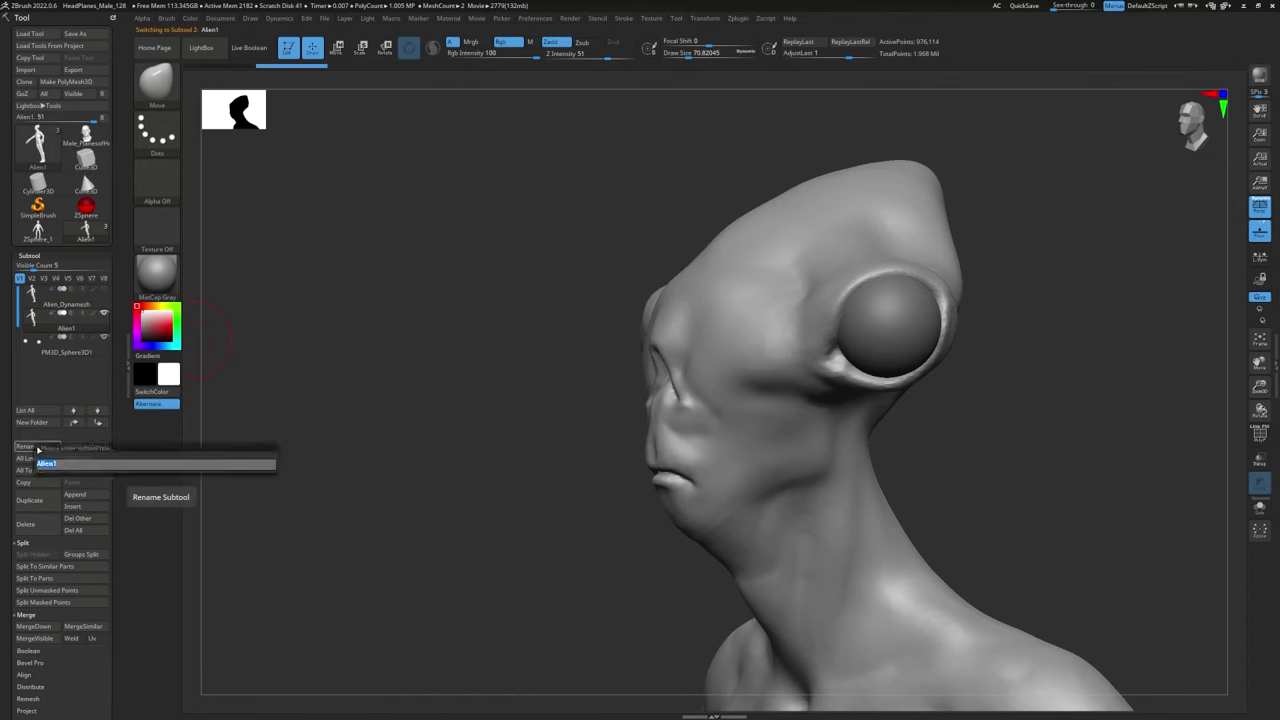
{"action": "type", "text": "Alien_Fic"}
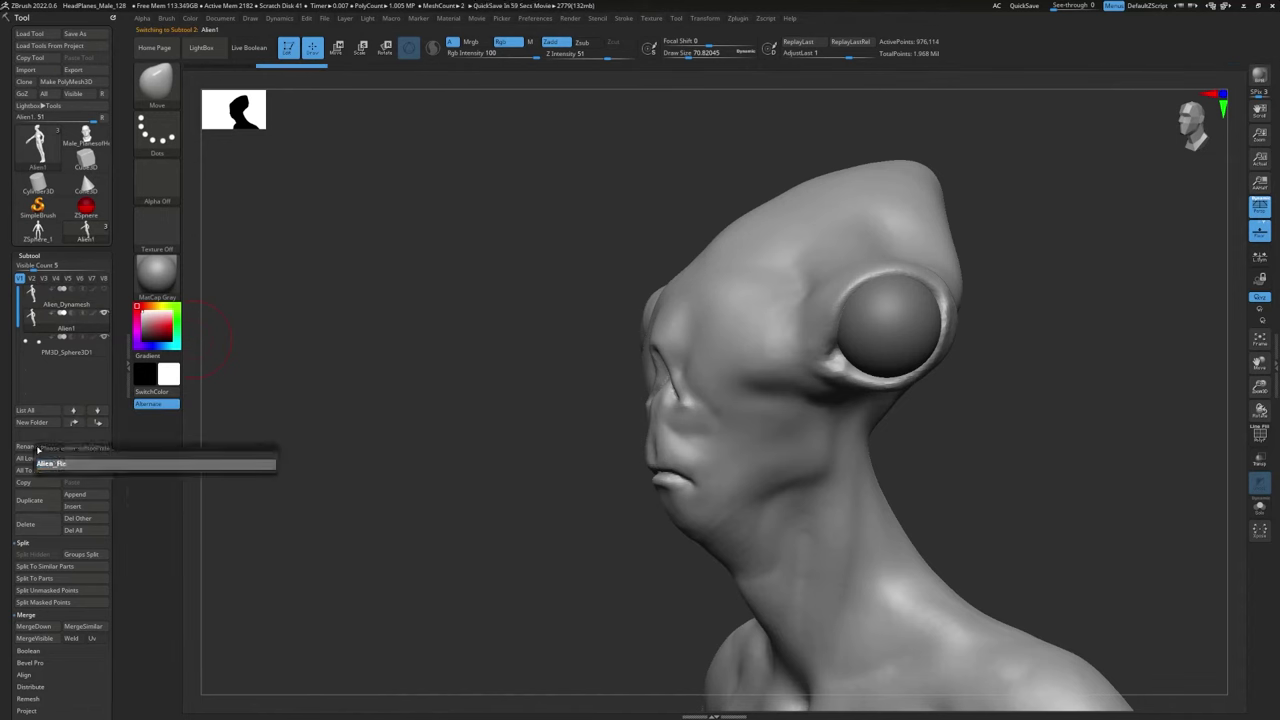
{"action": "type", "text": "opo"}
{"action": "key", "text": "Return"}
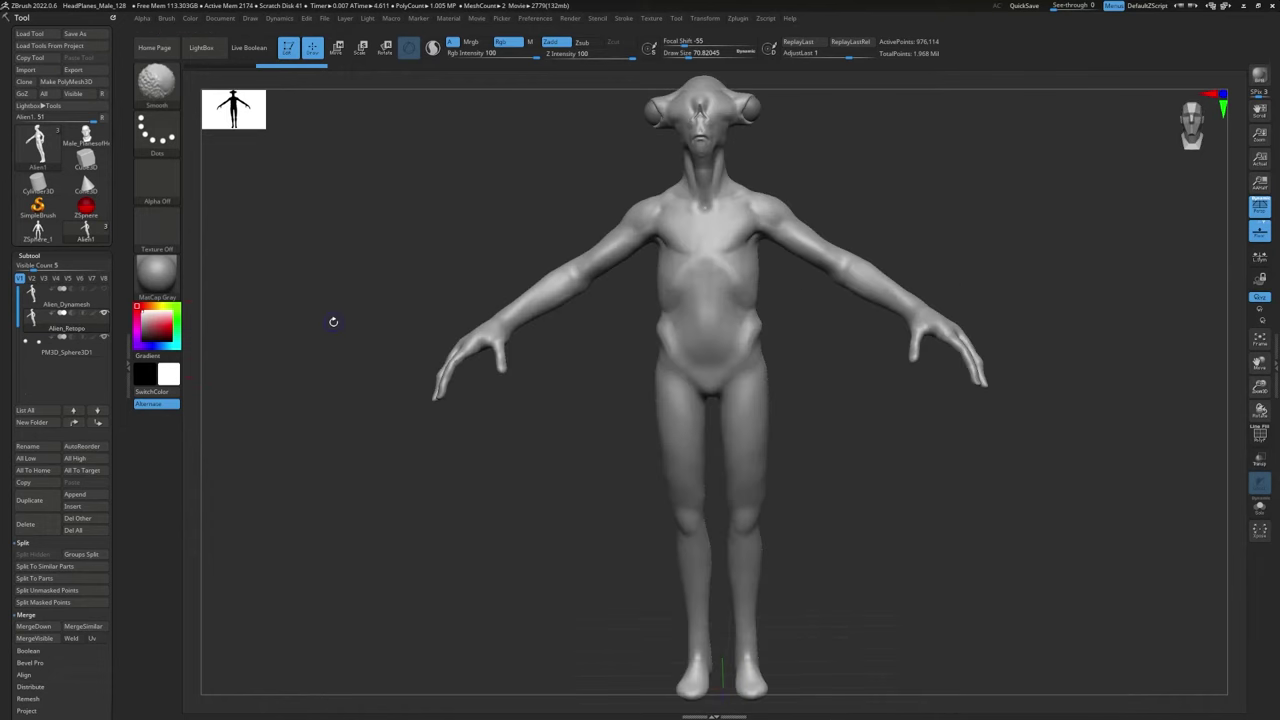
Step: Display the polyframe on the full body and open the ZRemesher geometry settings for the Alien_Retopo subtool
{"action": "key", "text": "shift+f"}
{"action": "scroll", "coordinate": [57, 400], "scroll_direction": "down", "scroll_amount": 5}
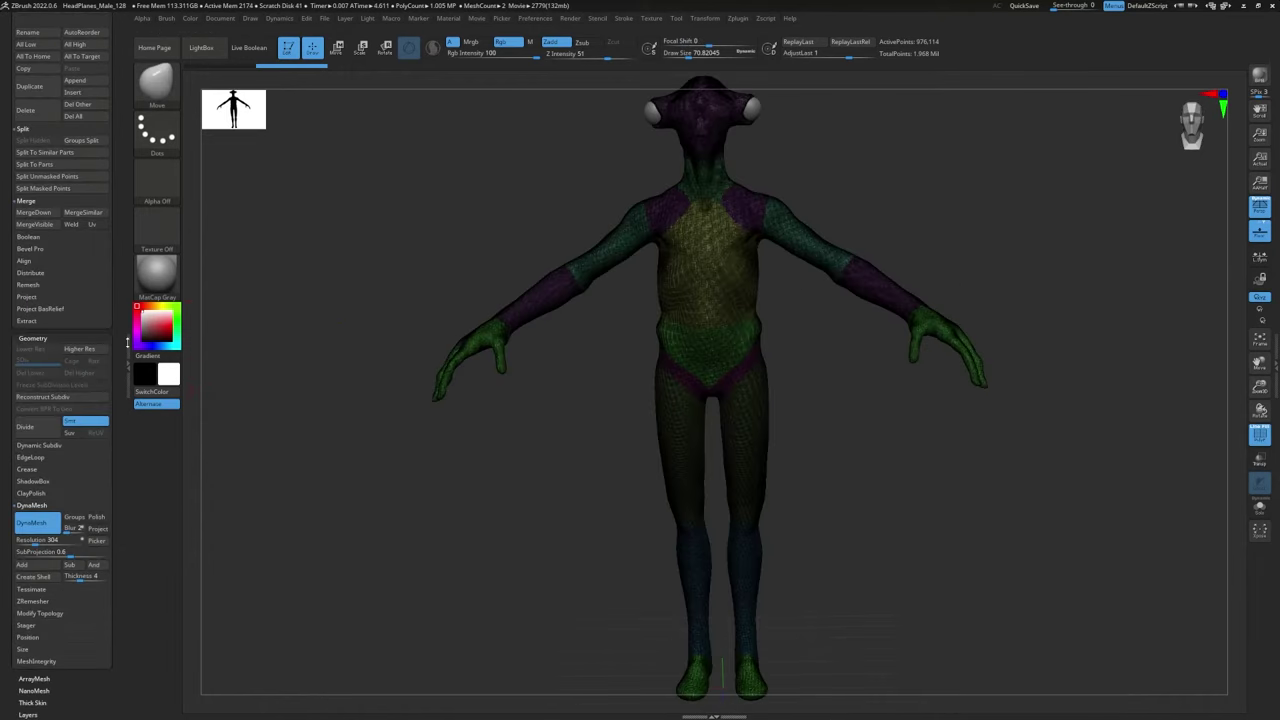
{"action": "left_click", "coordinate": [31, 506]}
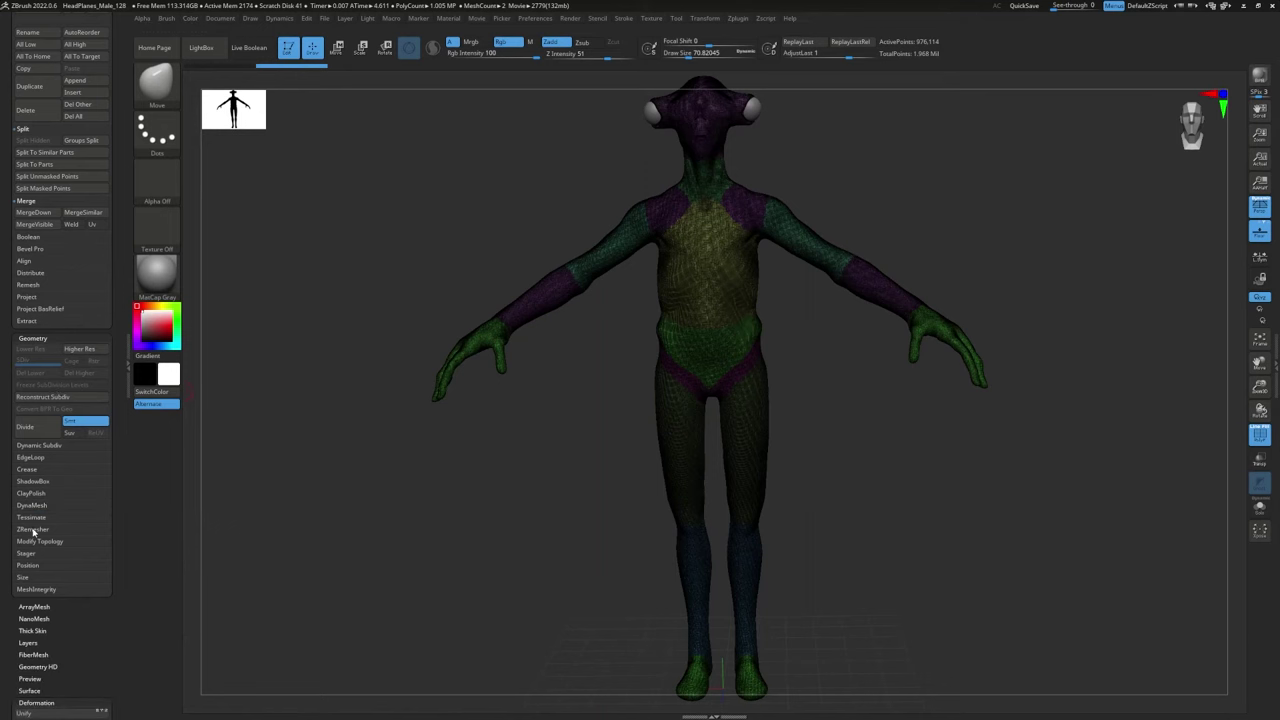
{"action": "left_click", "coordinate": [32, 529]}
{"action": "left_click_drag", "start_coordinate": [240, 300], "coordinate": [334, 288]}
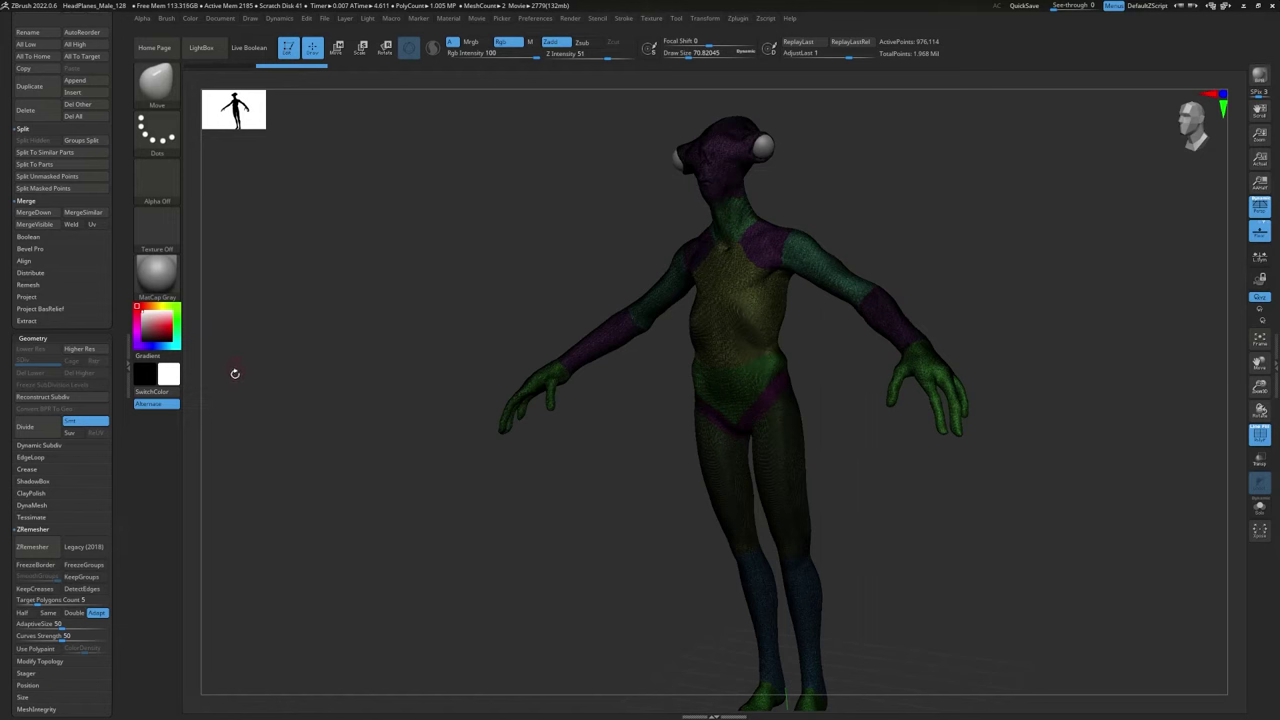
Step: Try remeshing the body with ZRemesher at a target polygon count of 5, inspect the head and torso topology, and undo the remesh
{"action": "left_click", "coordinate": [32, 547]}
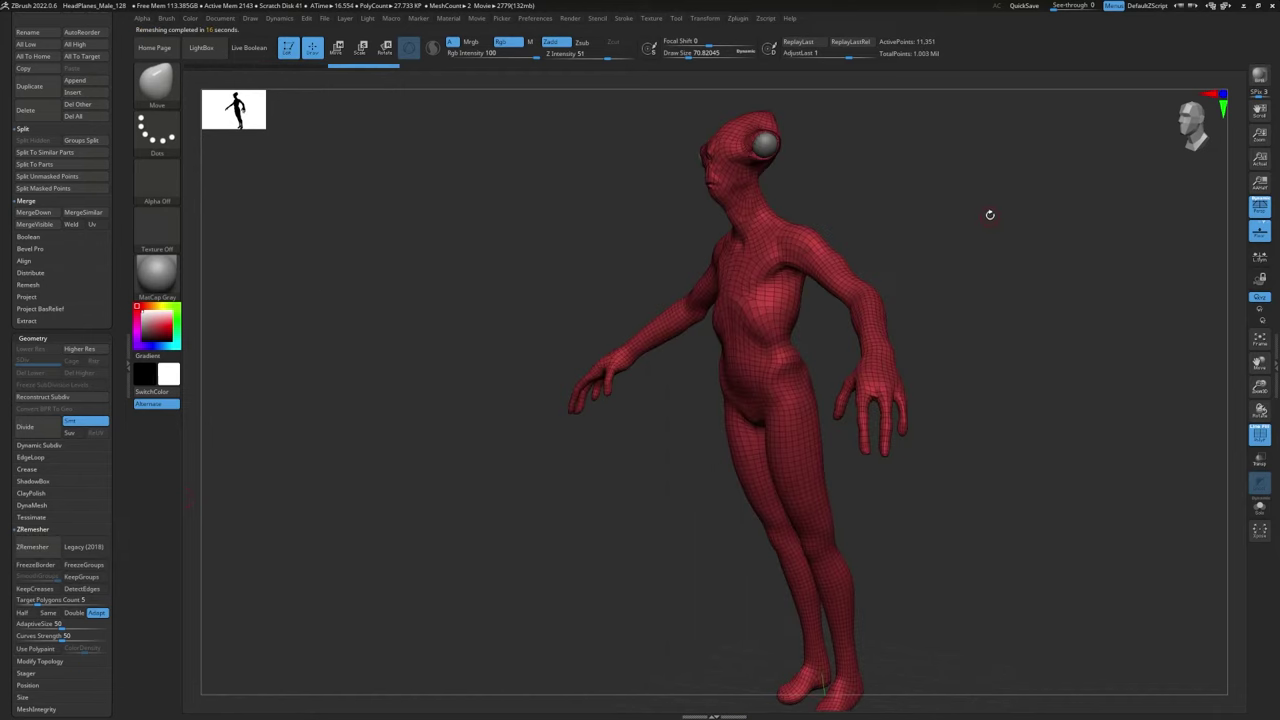
{"action": "left_click_drag", "start_coordinate": [989, 214], "coordinate": [626, 243]}
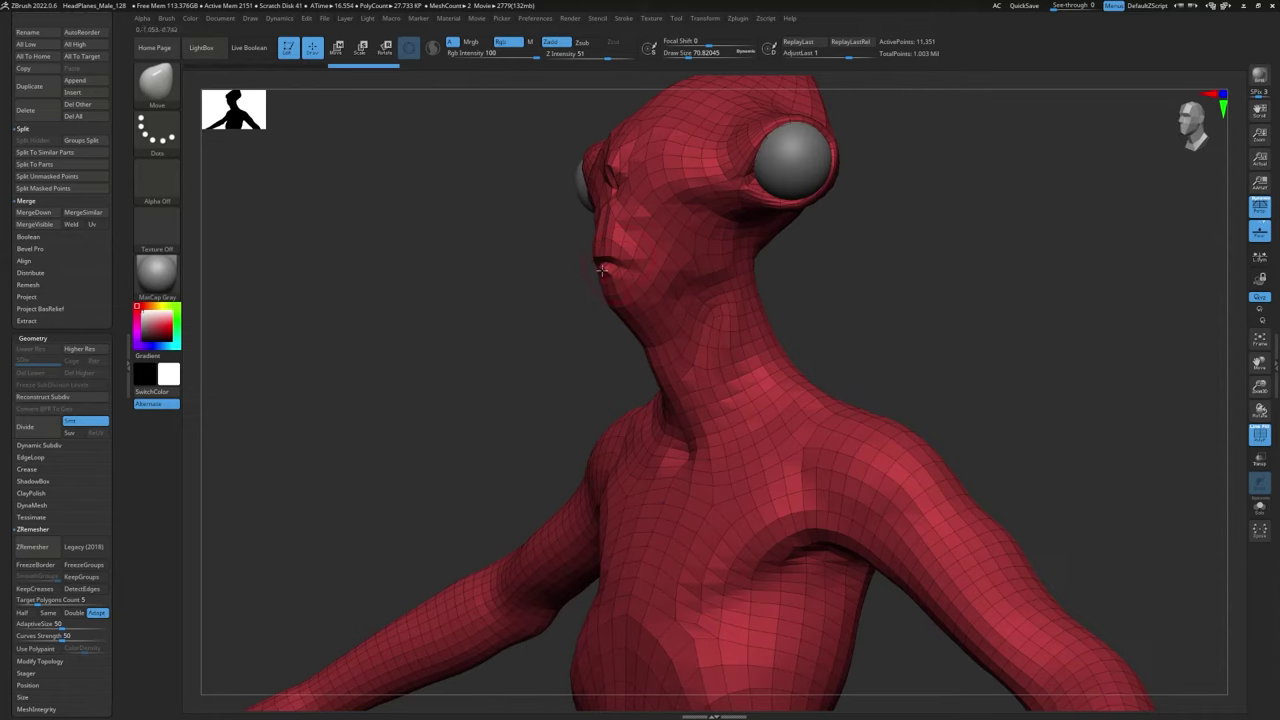
{"action": "right_click_drag", "start_coordinate": [621, 272], "coordinate": [611, 158]}
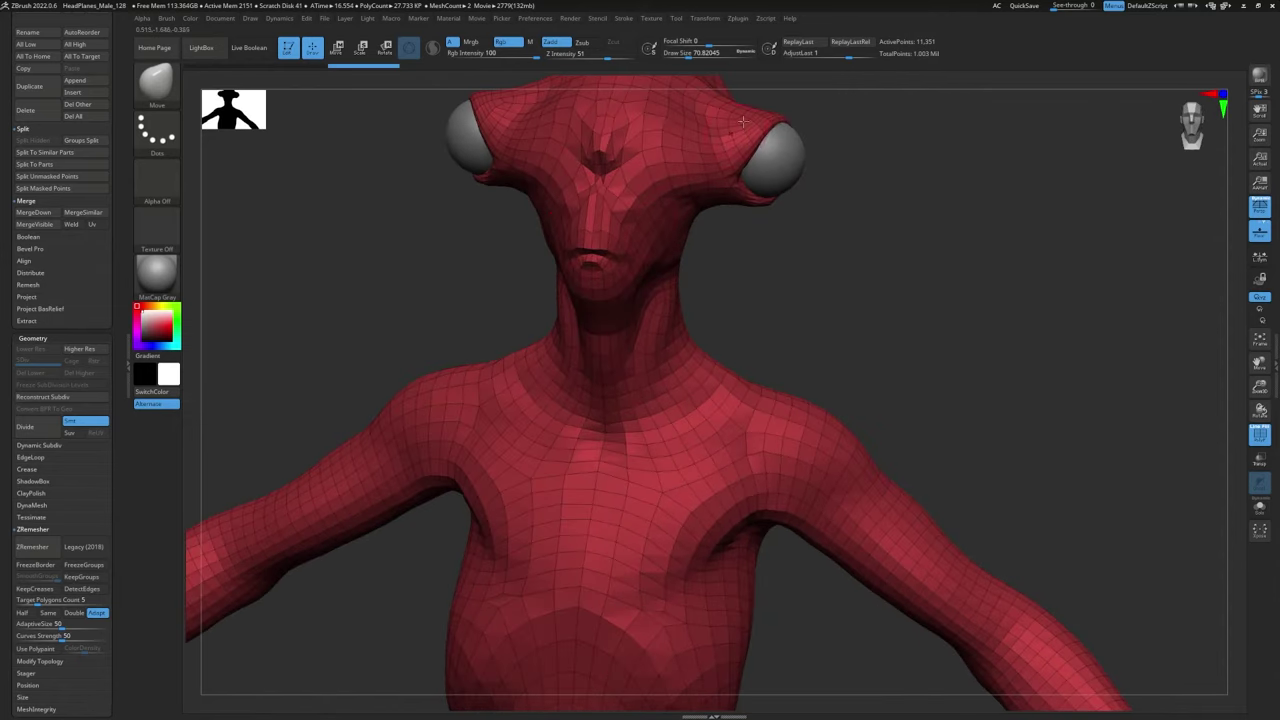
{"action": "left_click_drag", "start_coordinate": [860, 307], "coordinate": [954, 49]}
{"action": "left_click_drag", "start_coordinate": [893, 416], "coordinate": [794, 371], "text": "alt"}
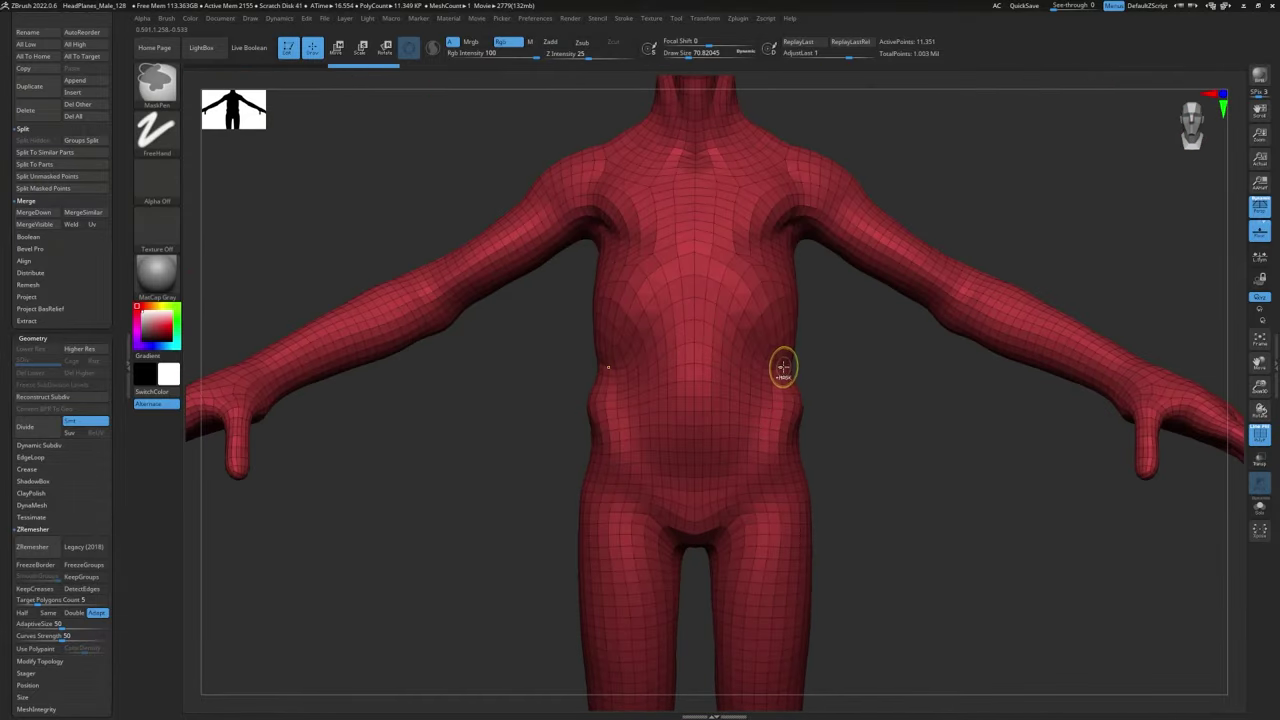
{"action": "key", "text": "ctrl+z"}
Step: Set the target polygon count to 8, remesh the body with ZRemesher with Use Polypaint enabled, and inspect the new topology
{"action": "scroll", "coordinate": [37, 410], "scroll_direction": "down", "scroll_amount": 3}
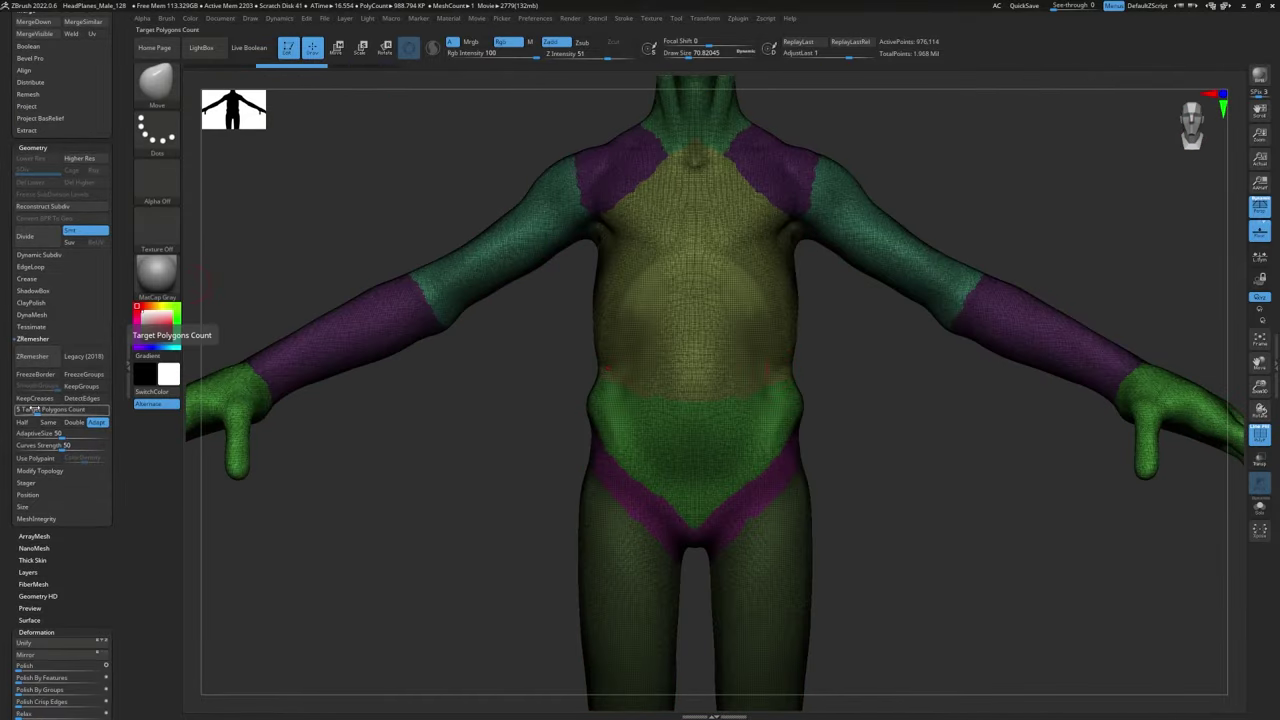
{"action": "left_click_drag", "start_coordinate": [30, 411], "coordinate": [27, 411]}
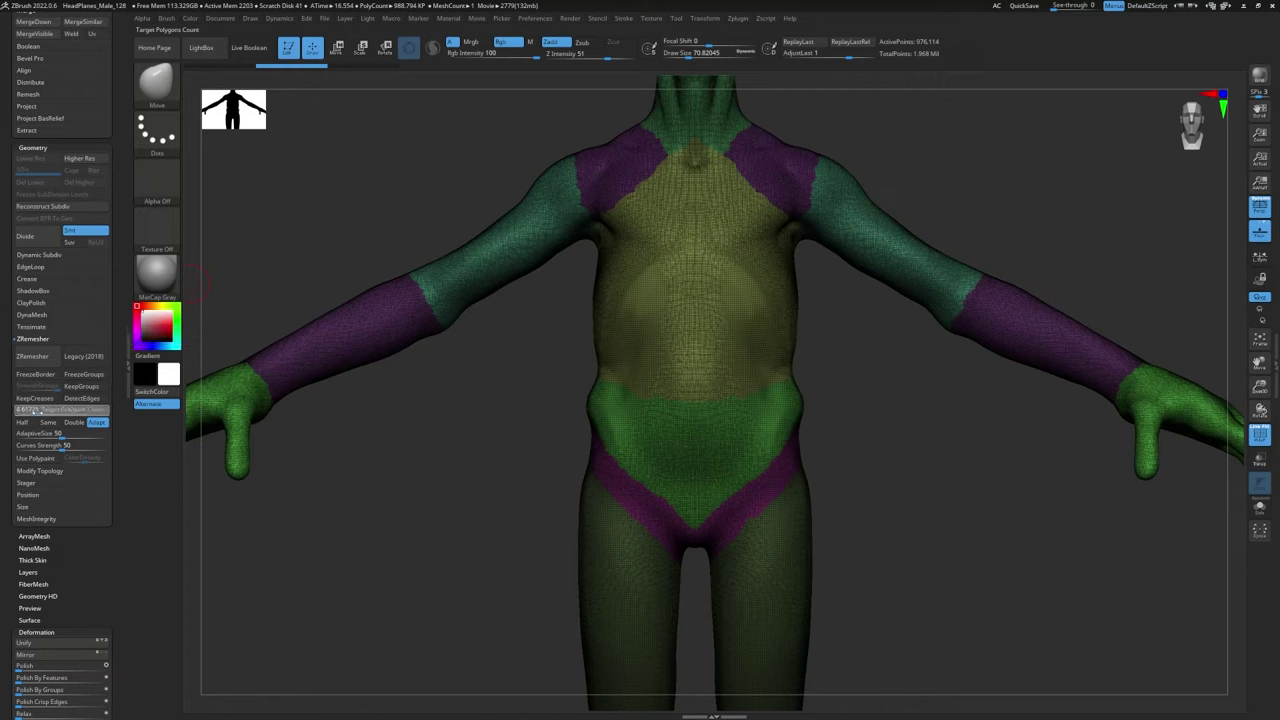
{"action": "left_click", "coordinate": [43, 411]}
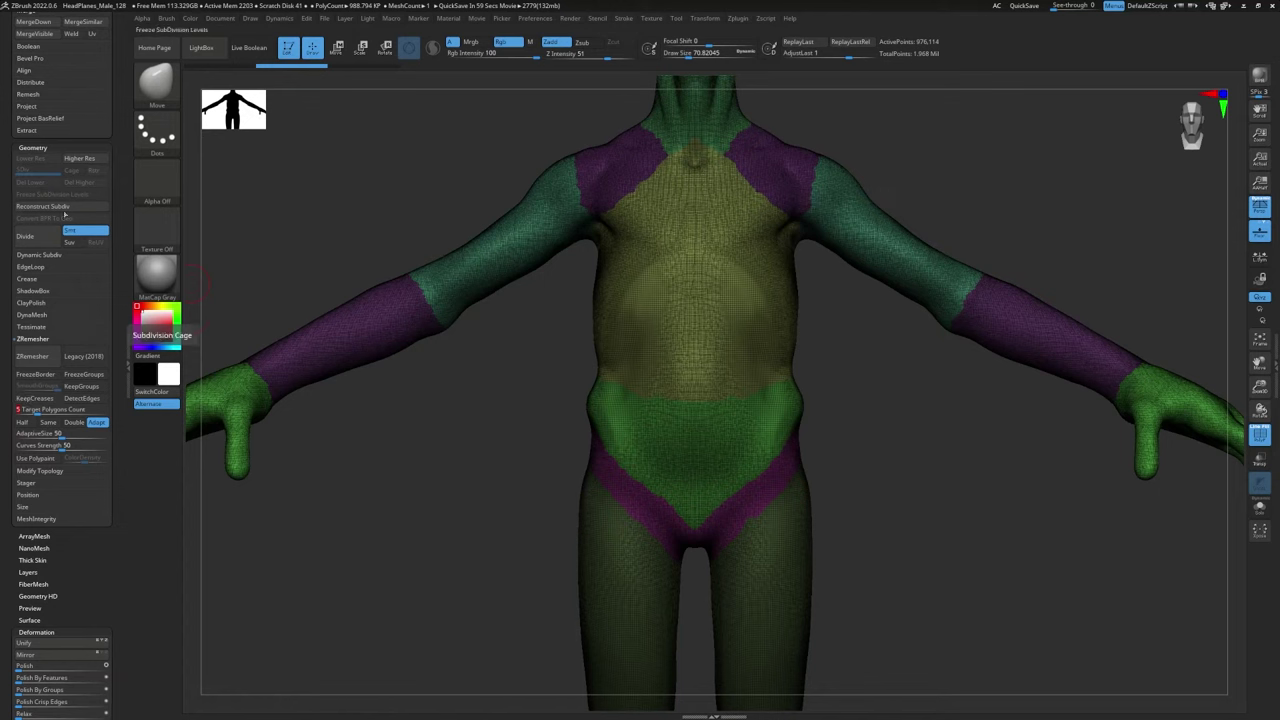
{"action": "left_click", "coordinate": [30, 410]}
{"action": "type", "text": "5"}
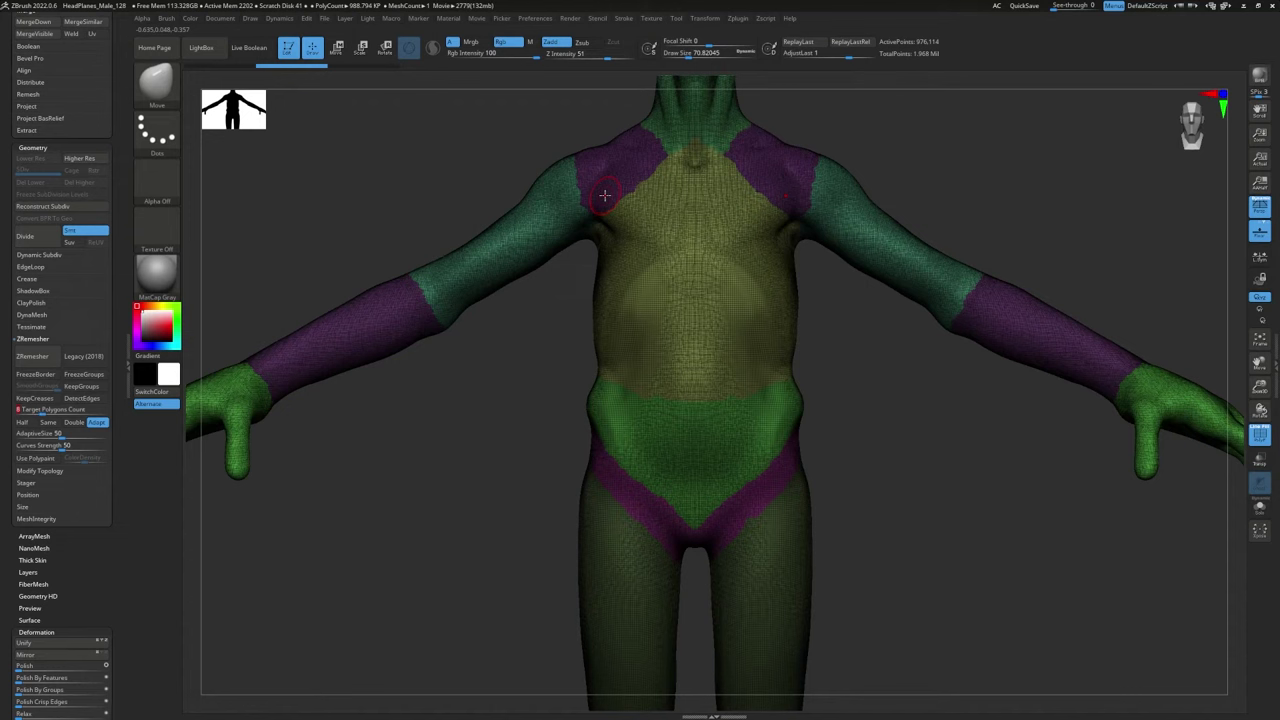
{"action": "left_click_drag", "start_coordinate": [346, 217], "coordinate": [306, 206]}
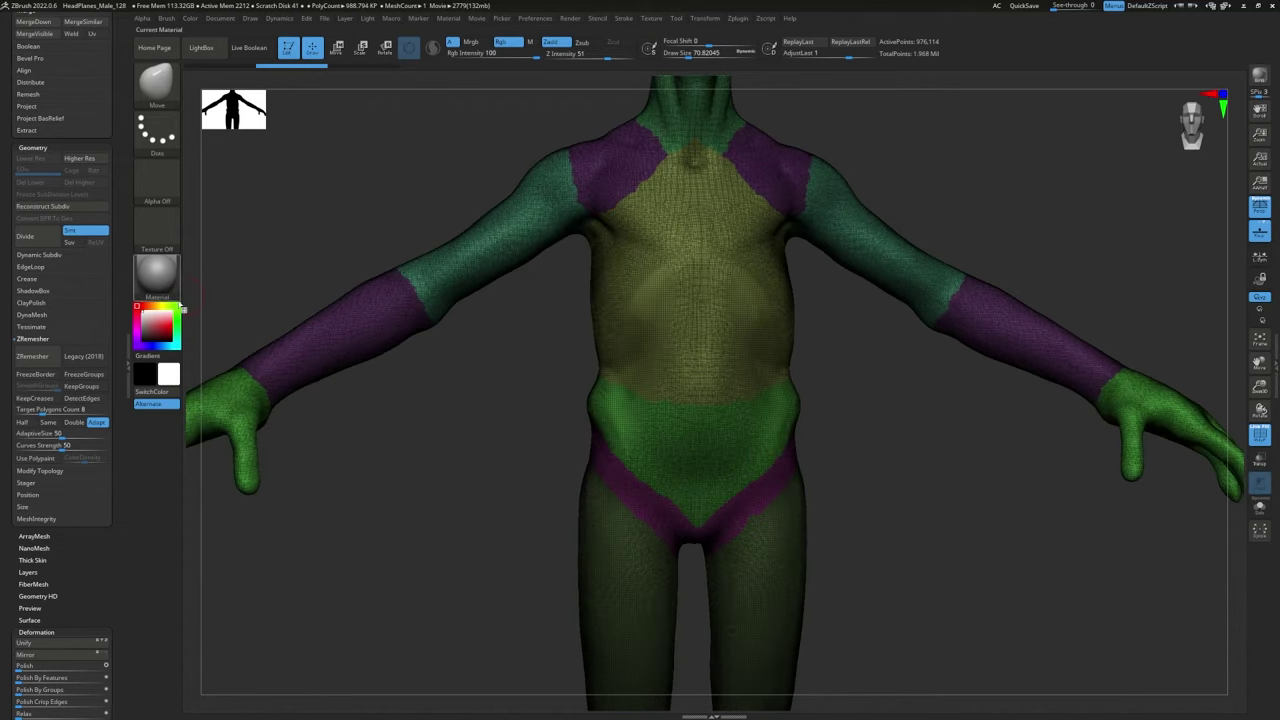
{"action": "left_click", "coordinate": [34, 356]}
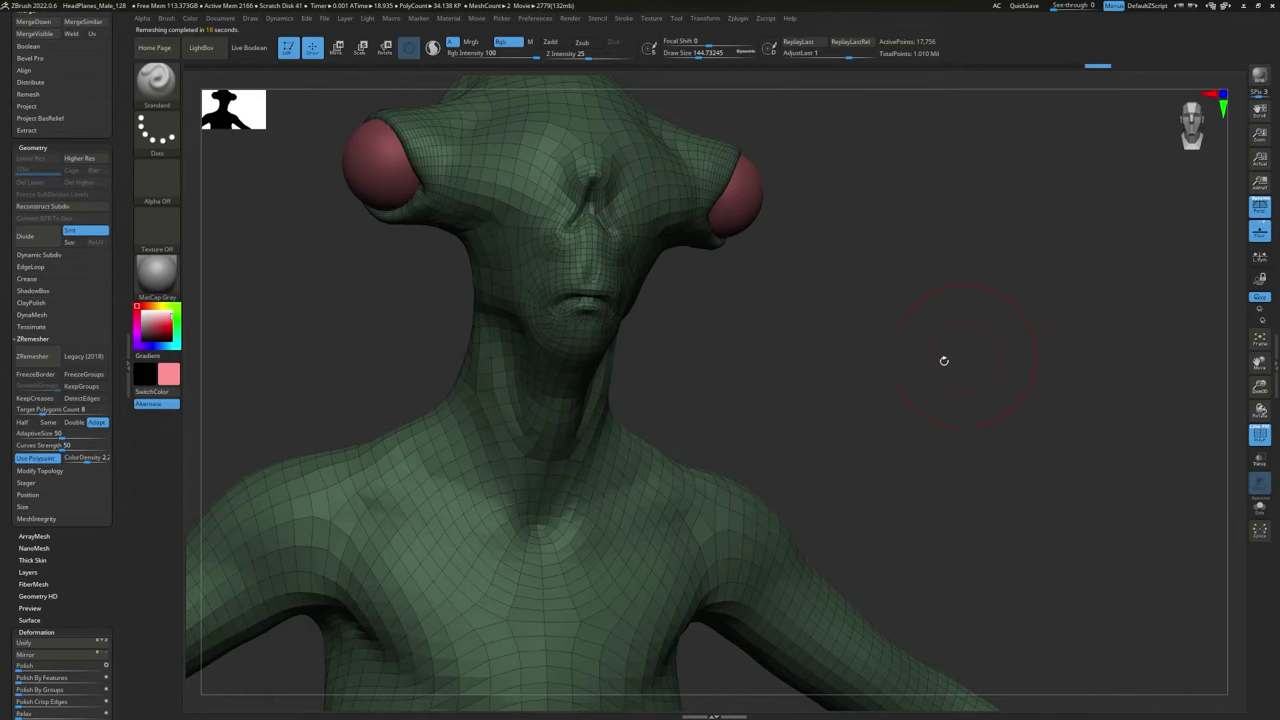
{"action": "left_click_drag", "start_coordinate": [943, 357], "coordinate": [966, 260]}
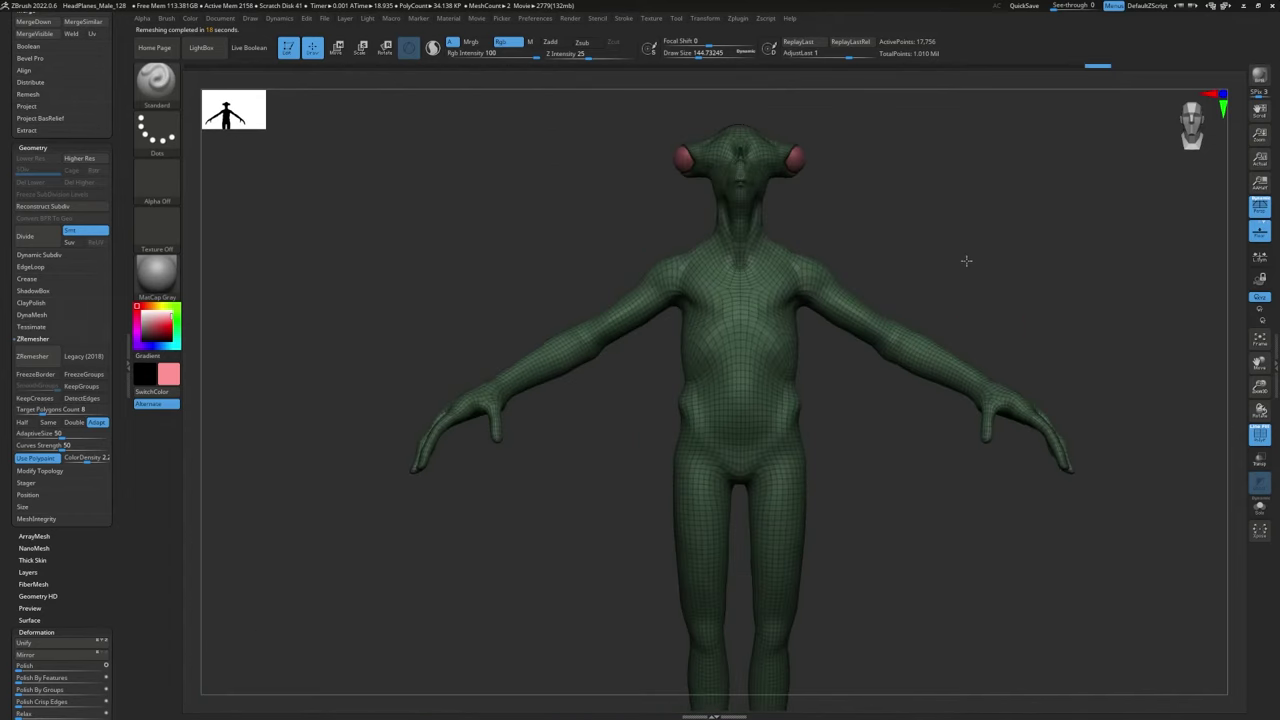
{"action": "mouse_move", "coordinate": [983, 303]}
{"action": "left_mouse_down"}
{"action": "mouse_move", "coordinate": [901, 265]}
{"action": "mouse_move", "coordinate": [974, 277]}
{"action": "left_mouse_up"}
{"action": "key", "text": "shift"}
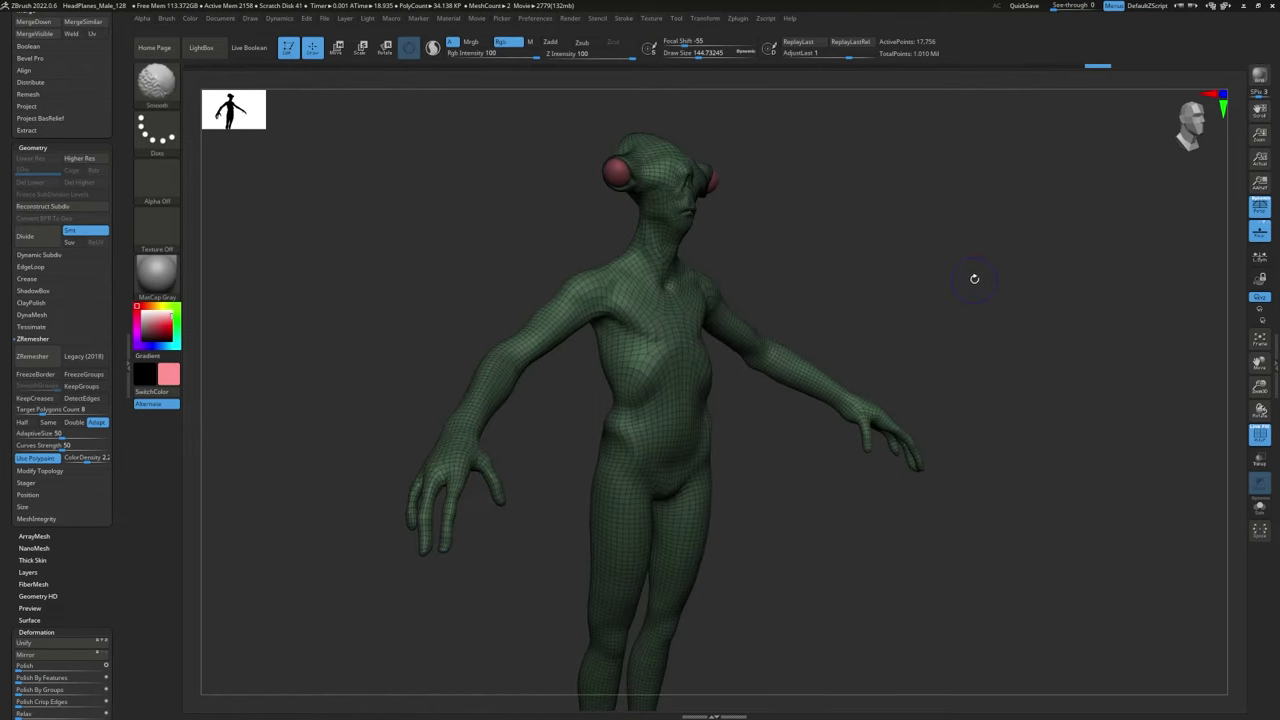
Step: Hide the polyframe, set the current color to white, and display the polyframe again on the full alien body
{"action": "key", "text": "shift+f"}
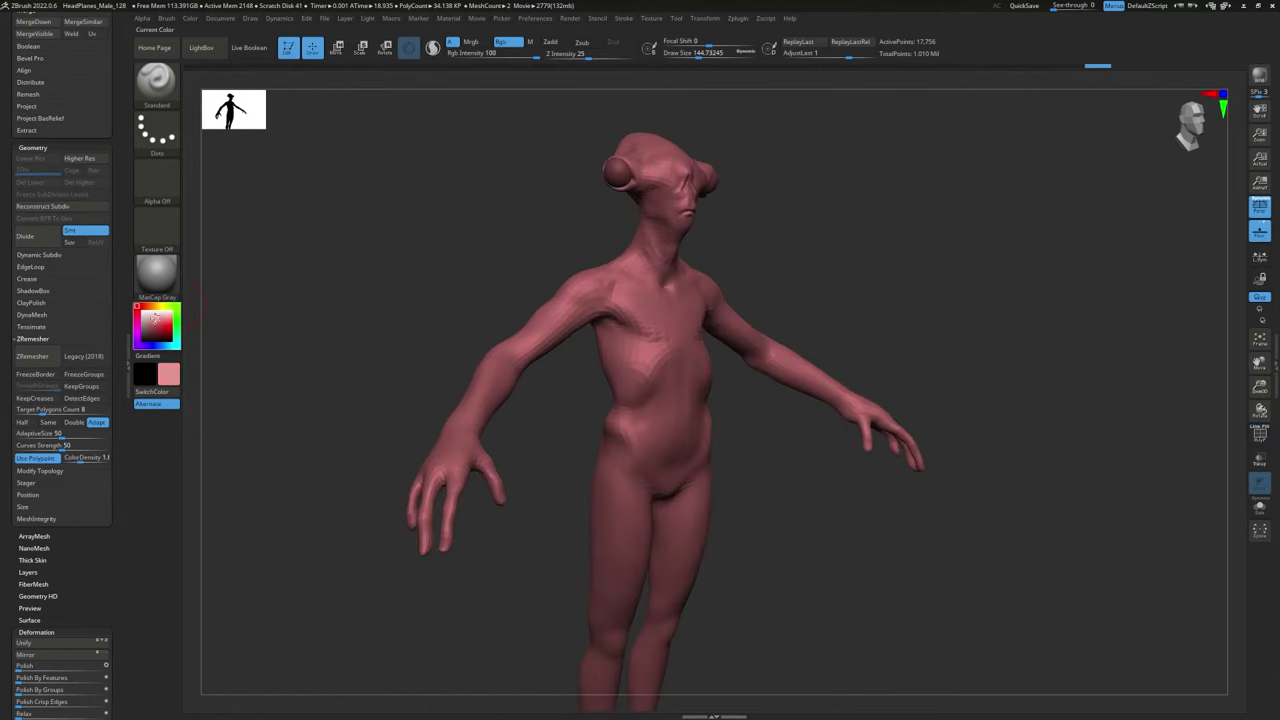
{"action": "left_click_drag", "start_coordinate": [155, 318], "coordinate": [137, 306]}
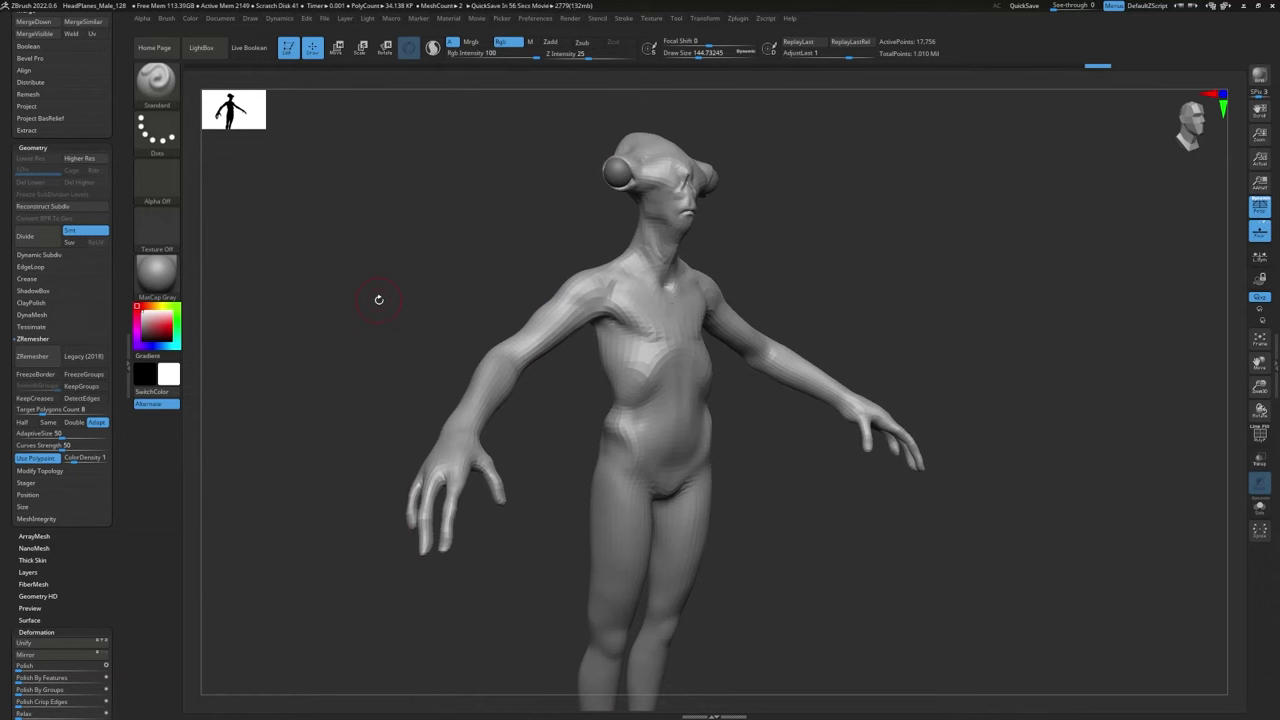
{"action": "left_click_drag", "start_coordinate": [286, 197], "coordinate": [420, 314]}
{"action": "key", "text": "shift+f"}
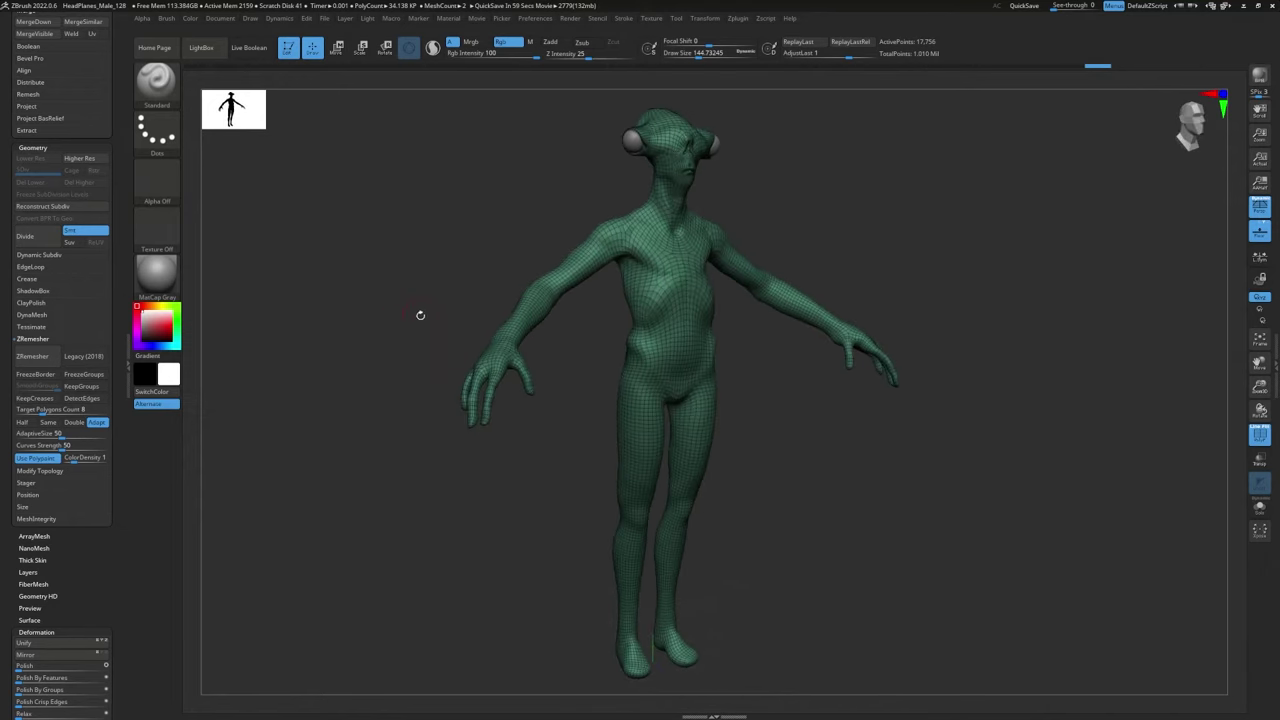
{"action": "left_click_drag", "start_coordinate": [929, 274], "coordinate": [908, 250]}
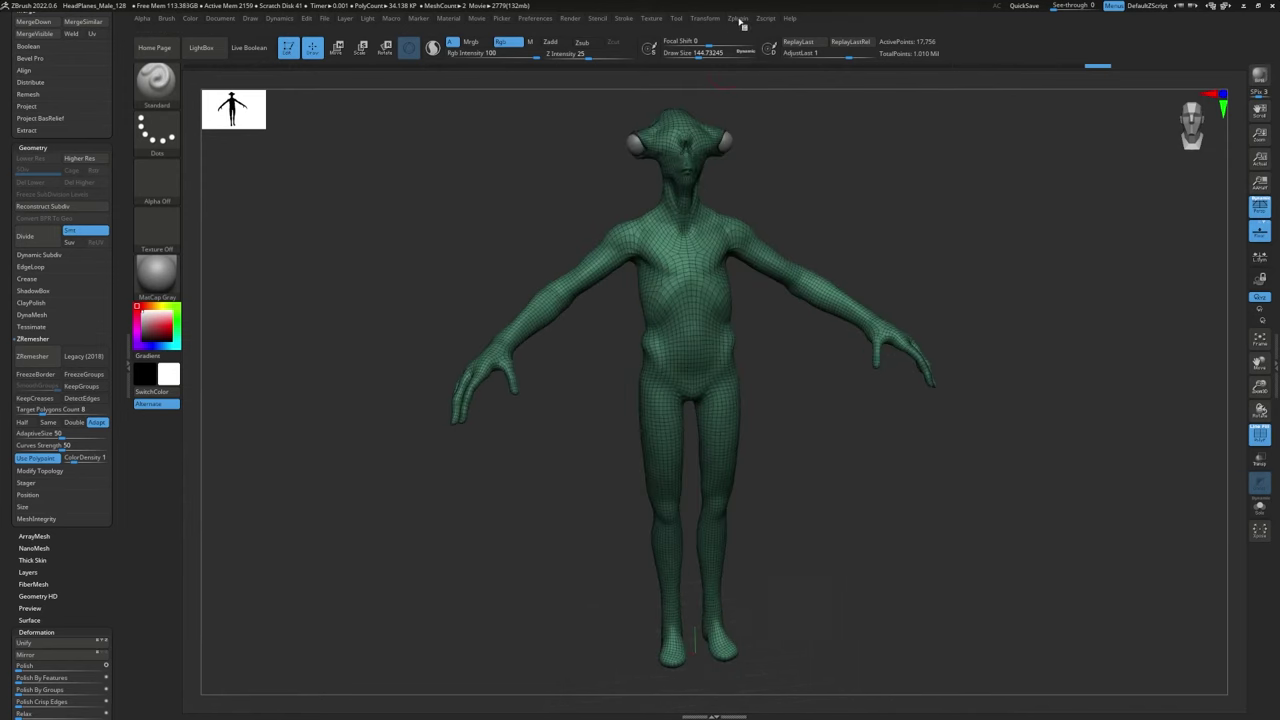
Step: Unwrap the Alien_Retopo subtool's UVs with UV Master, keeping Symmetry enabled
{"action": "left_click", "coordinate": [739, 19]}
{"action": "left_click", "coordinate": [760, 240]}
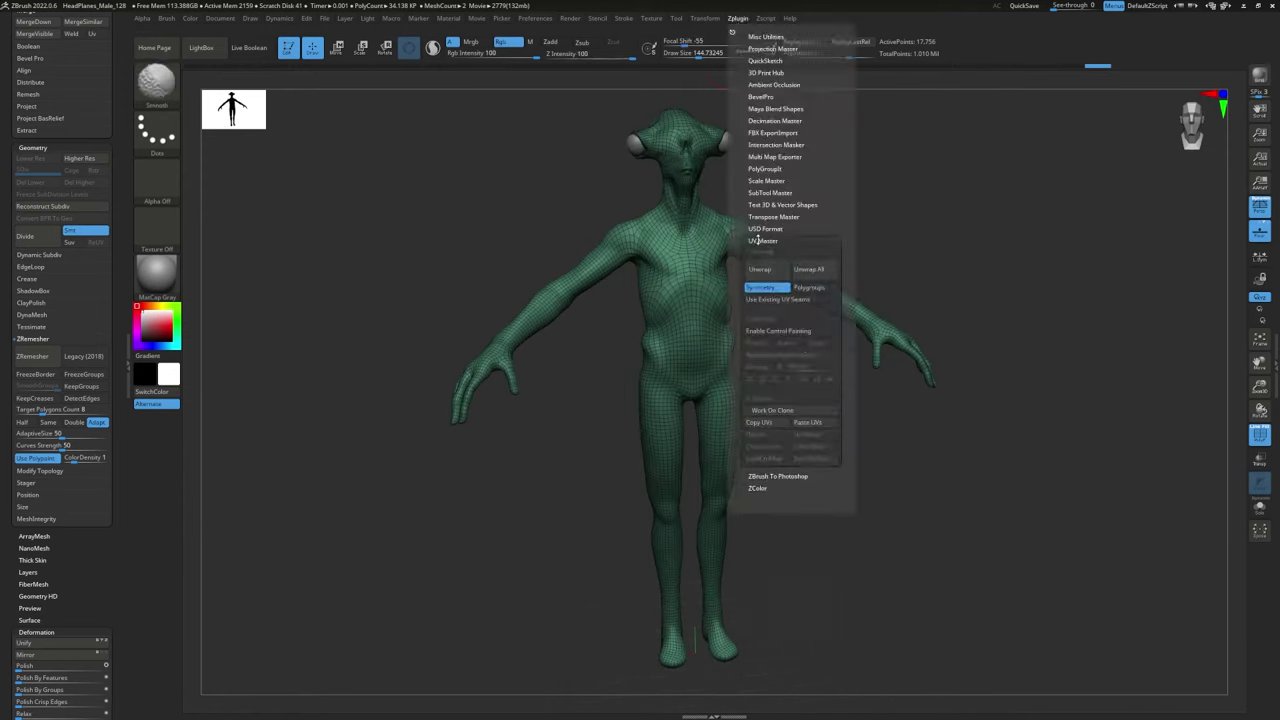
{"action": "left_click", "coordinate": [760, 268]}
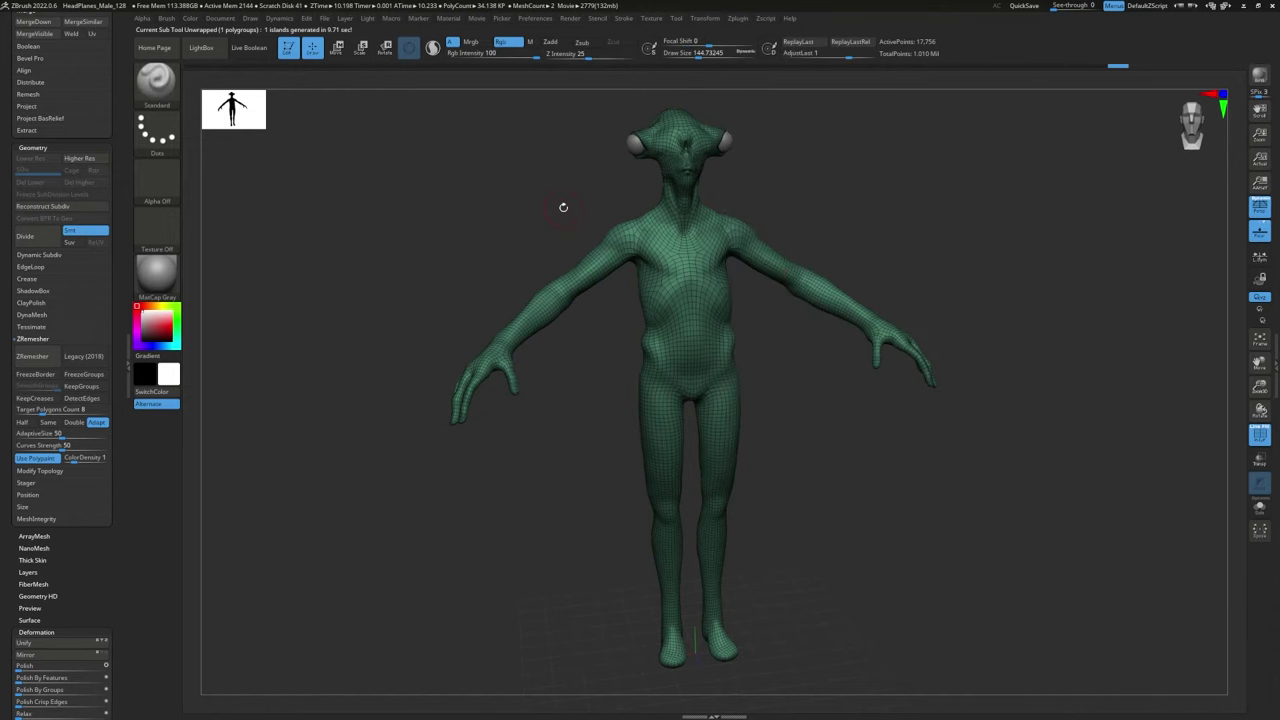
Step: Preview the body's UV layout with Morph UV, return to the 3D form, and inspect the model
{"action": "left_click", "coordinate": [56, 631], "text": "shift"}
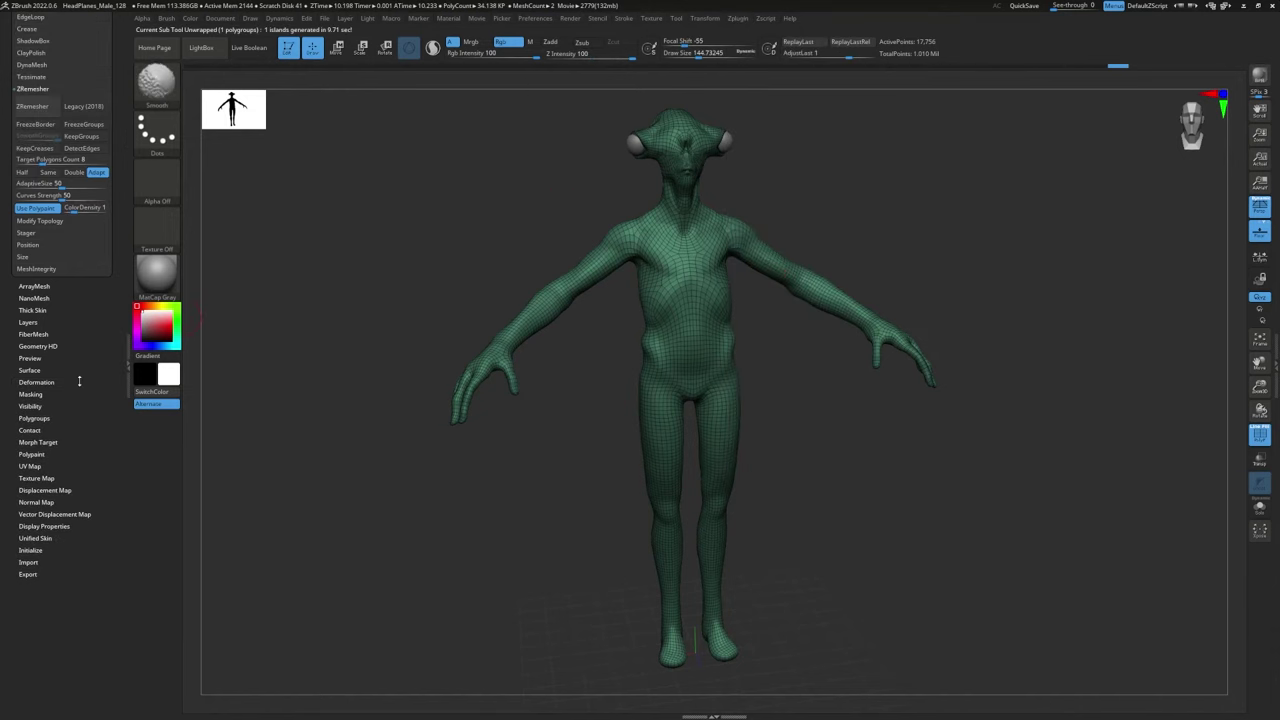
{"action": "left_click", "coordinate": [31, 466]}
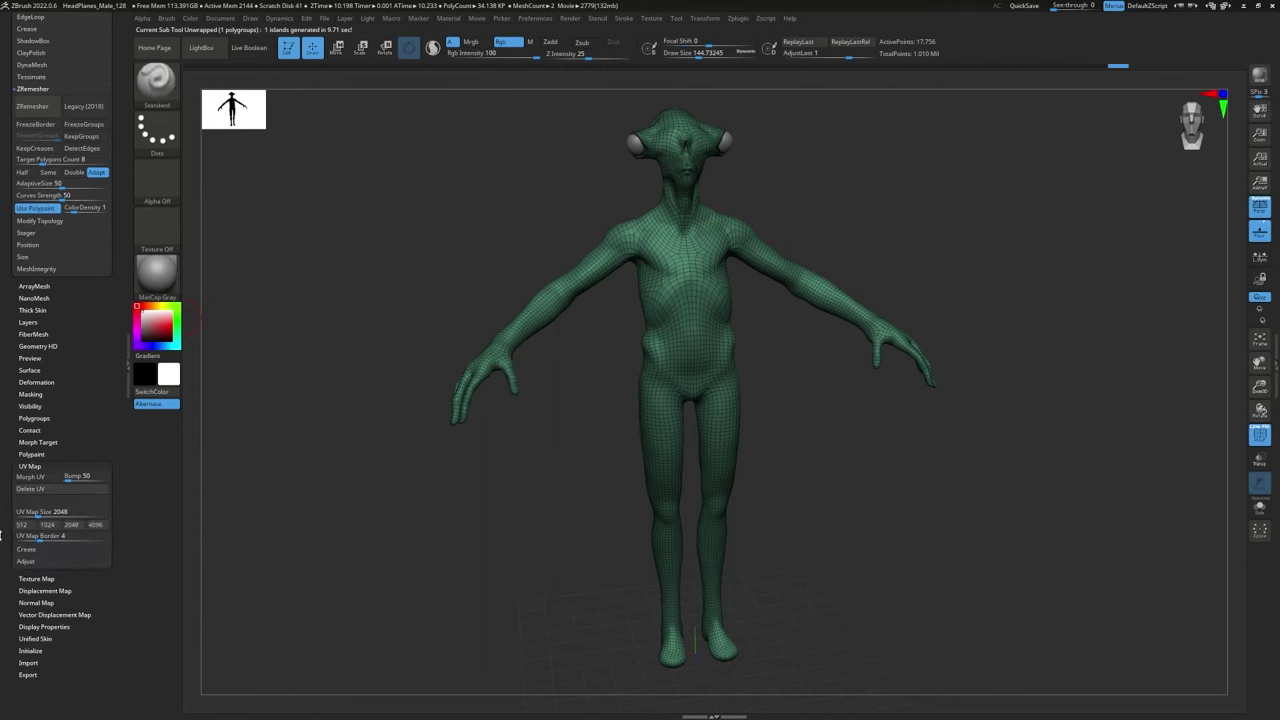
{"action": "left_click", "coordinate": [41, 478]}
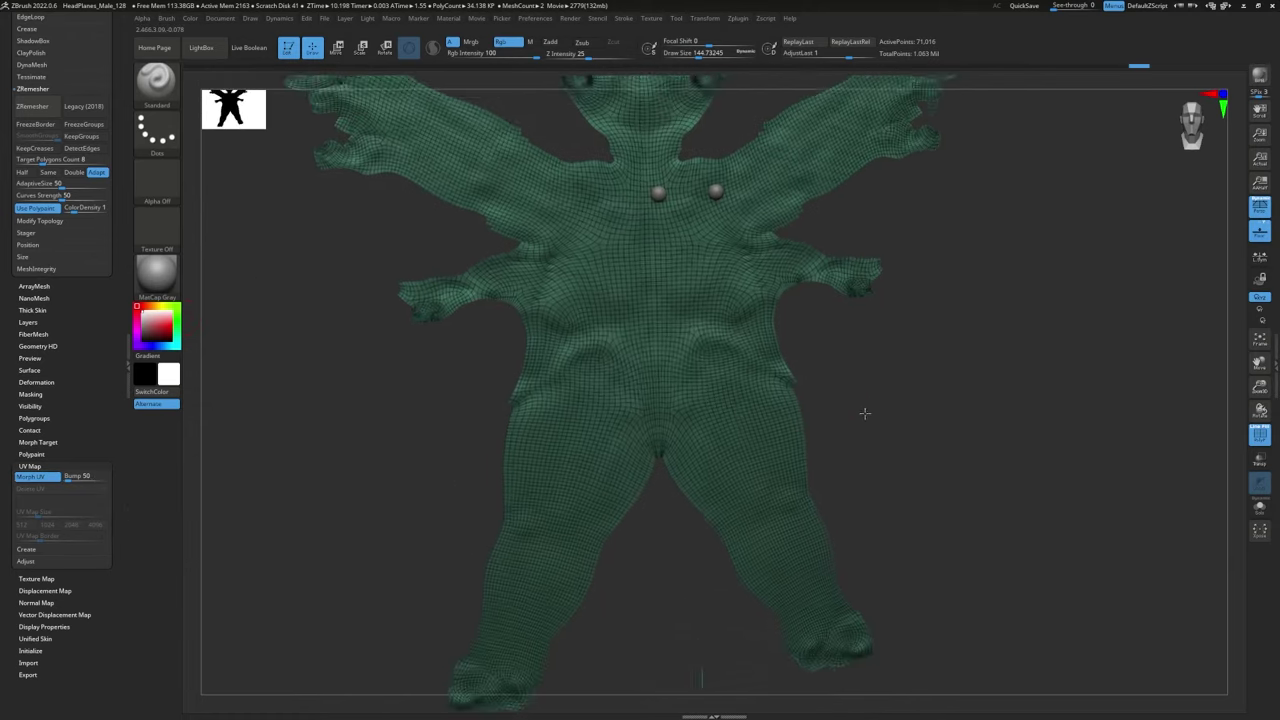
{"action": "left_click", "coordinate": [48, 479]}
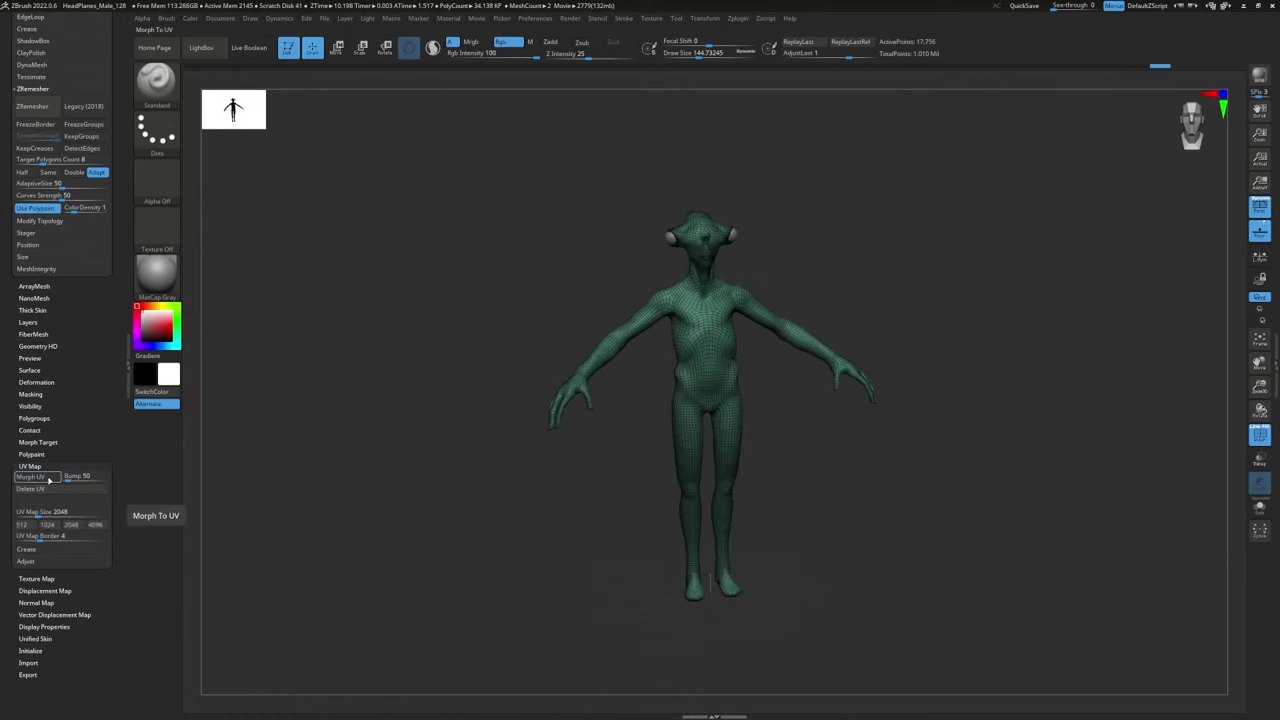
{"action": "left_click", "coordinate": [48, 479]}
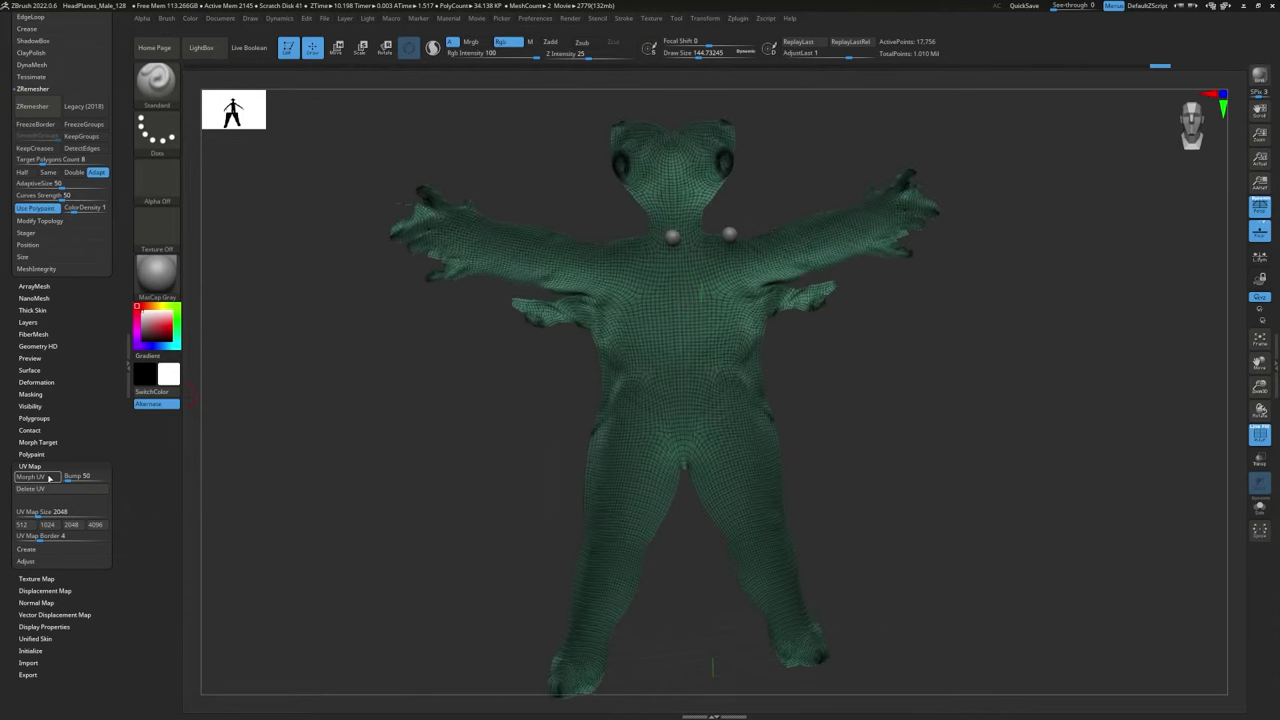
{"action": "left_click", "coordinate": [48, 478]}
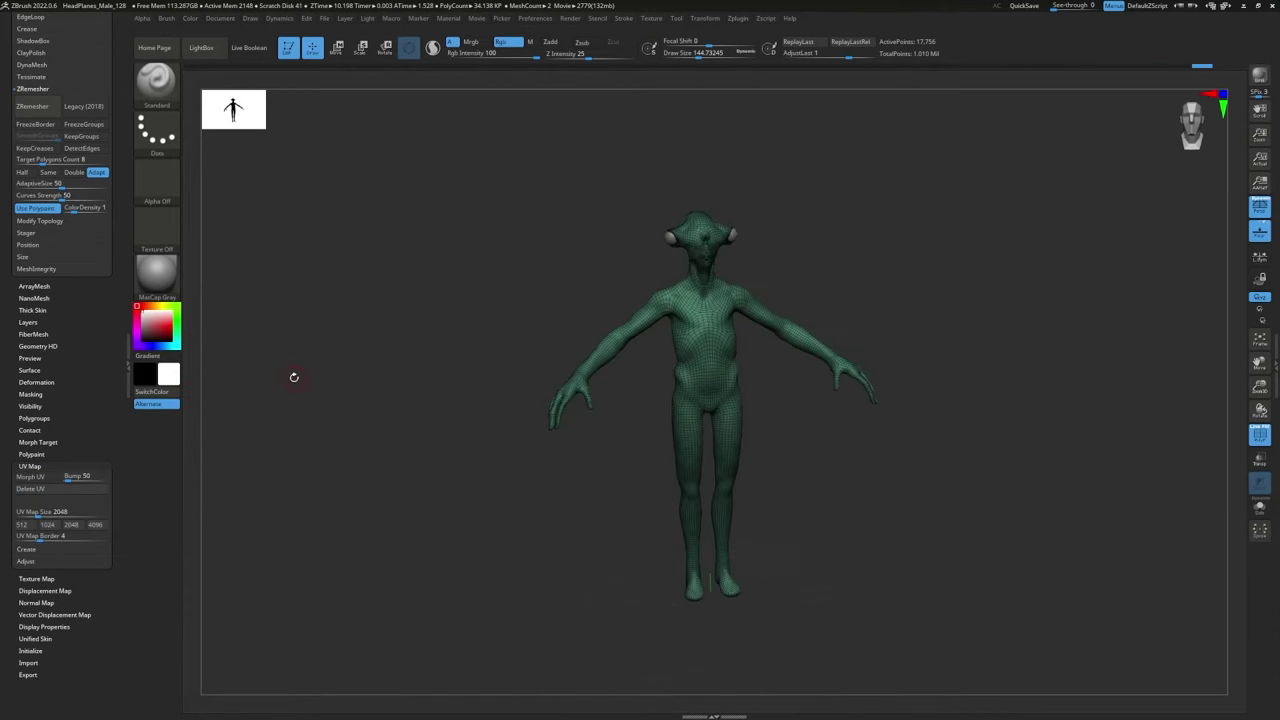
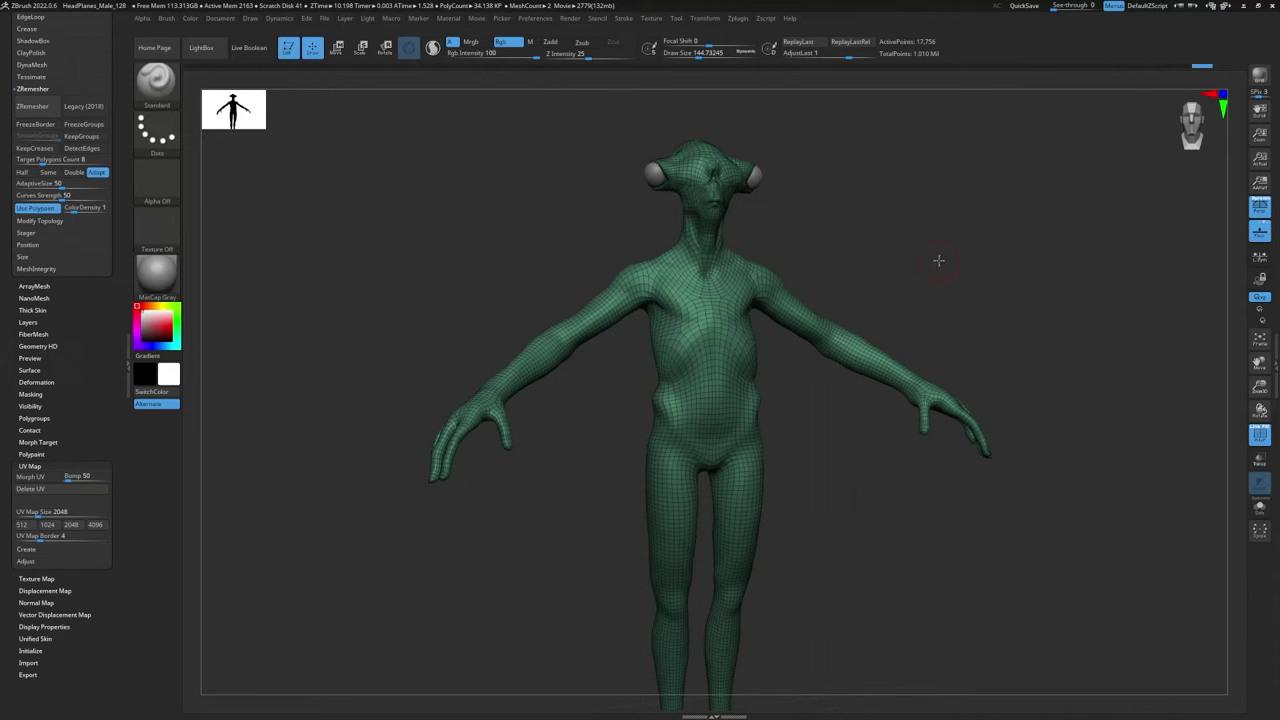
{"action": "left_click_drag", "start_coordinate": [938, 260], "coordinate": [920, 263]}
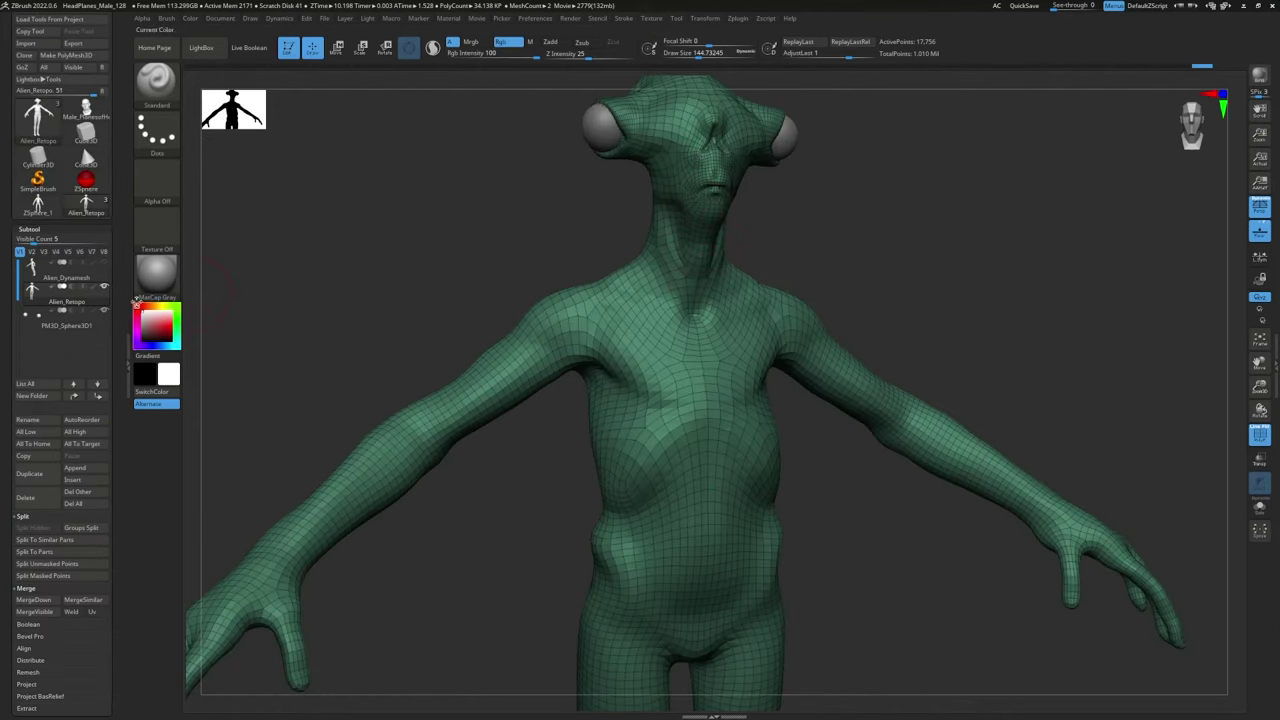
Step: Hide the eye spheres and export the Alien_Retopo subtool with SubTool Master as Alien_Retopo.obj in the 3DStuff folder
{"action": "left_click", "coordinate": [106, 317]}
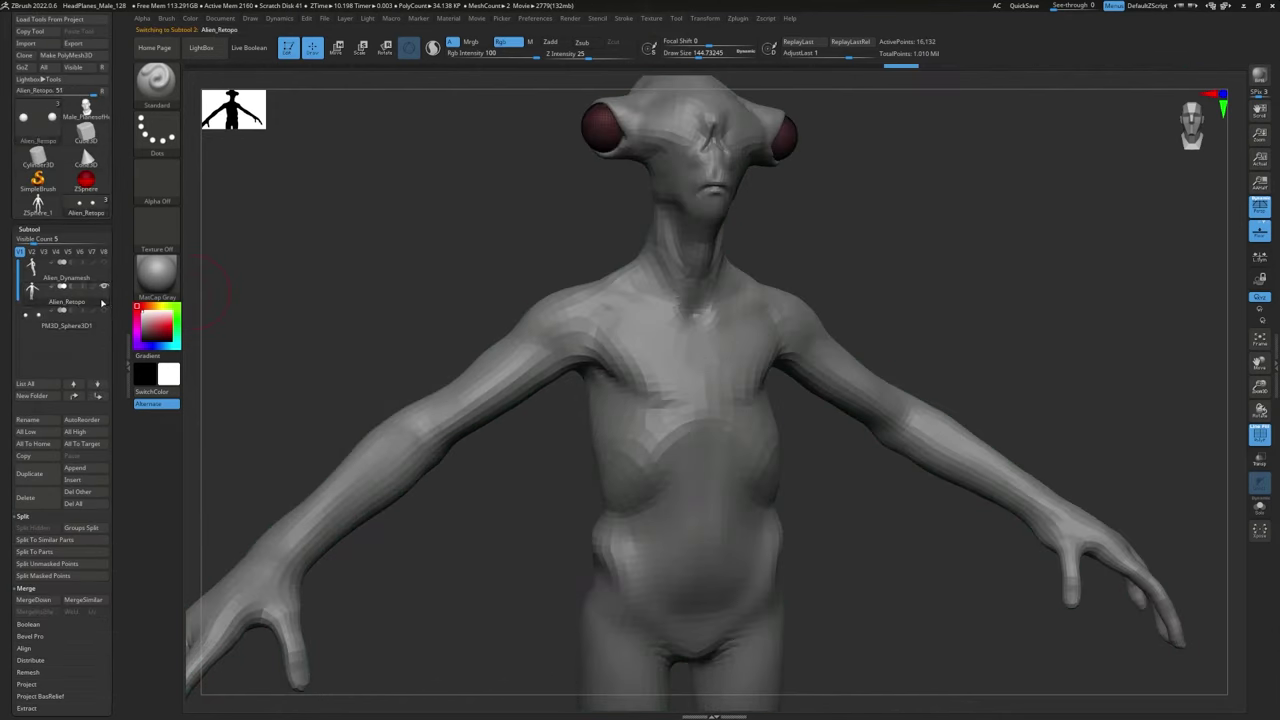
{"action": "left_click", "coordinate": [60, 290]}
{"action": "left_click", "coordinate": [738, 19]}
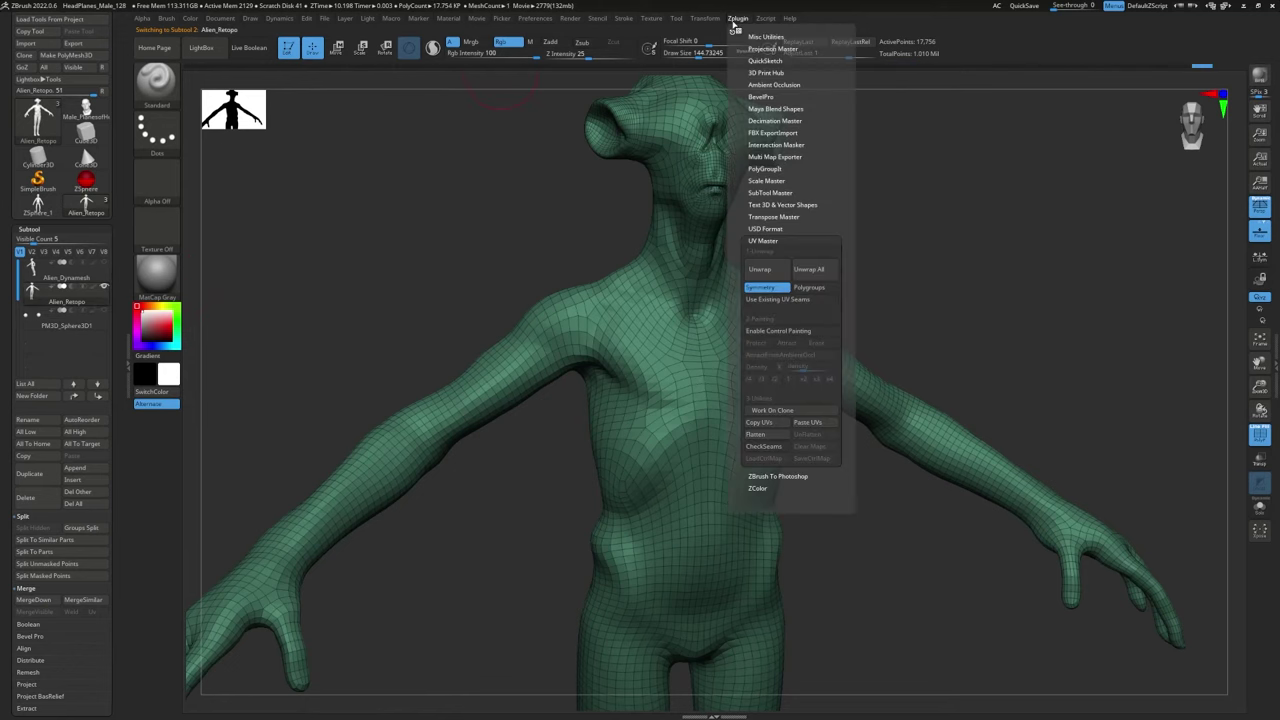
{"action": "left_click", "coordinate": [765, 191]}
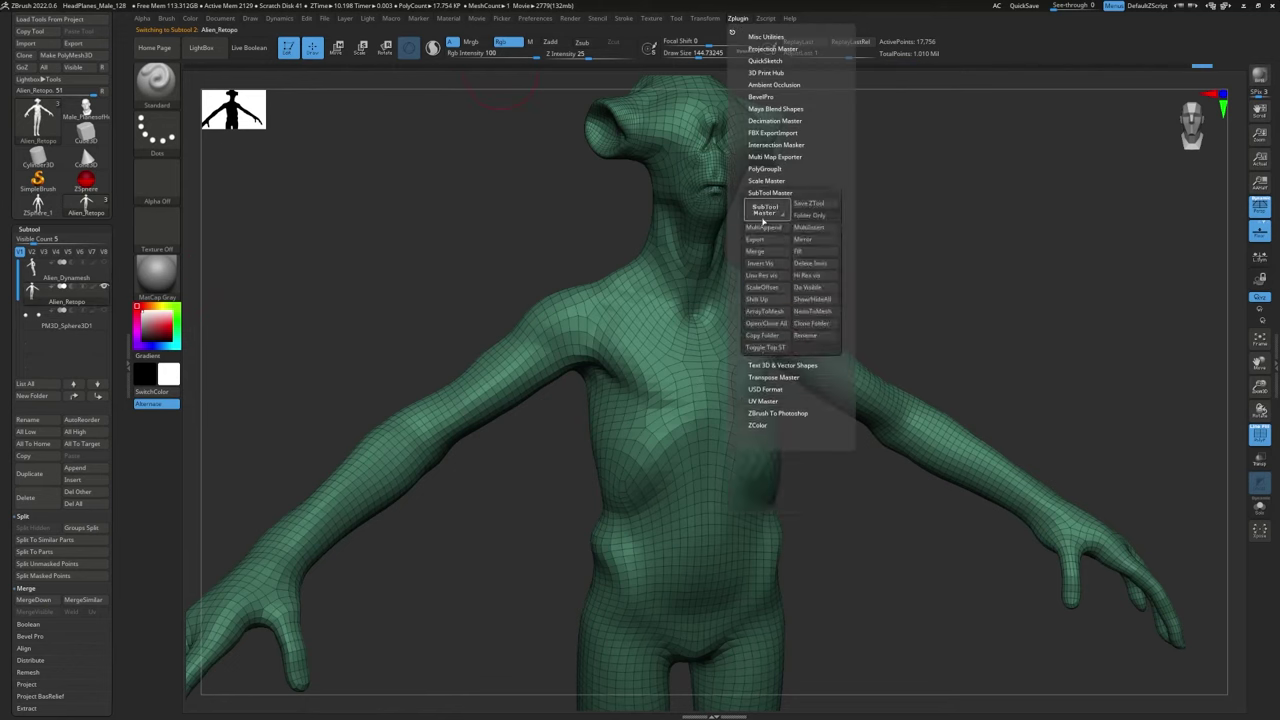
{"action": "left_click", "coordinate": [763, 241]}
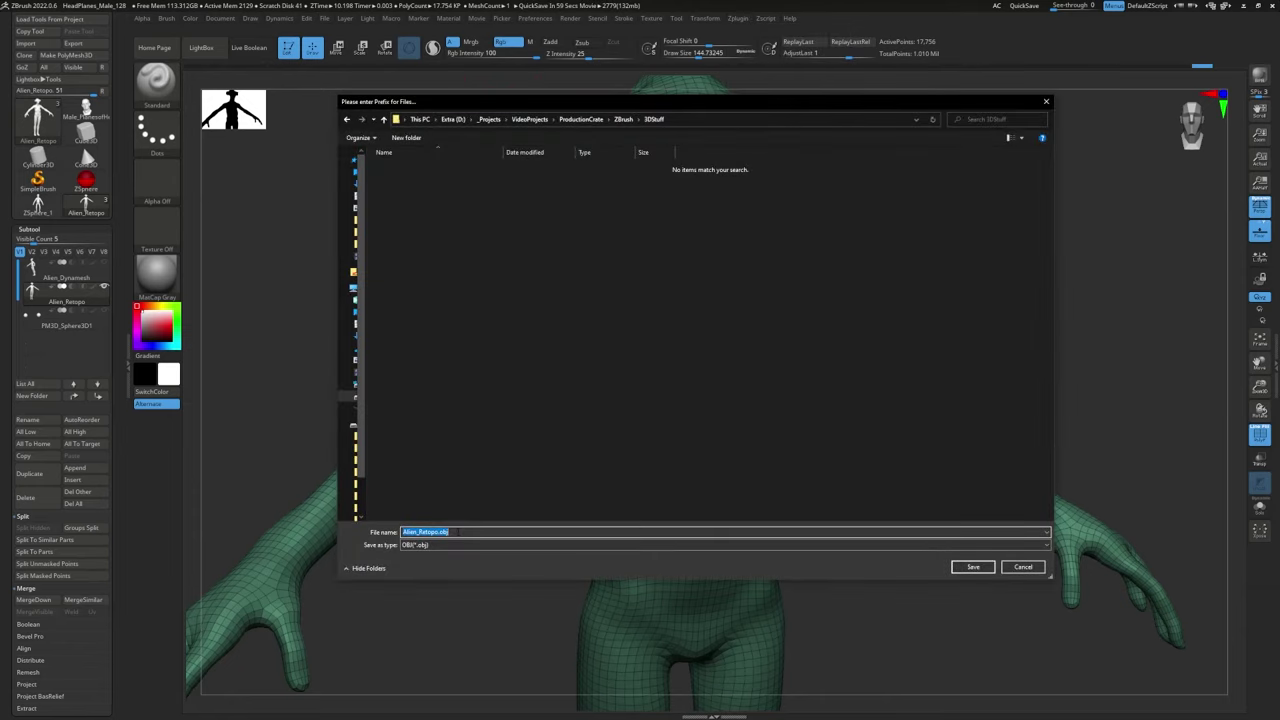
{"action": "left_click", "coordinate": [973, 567]}
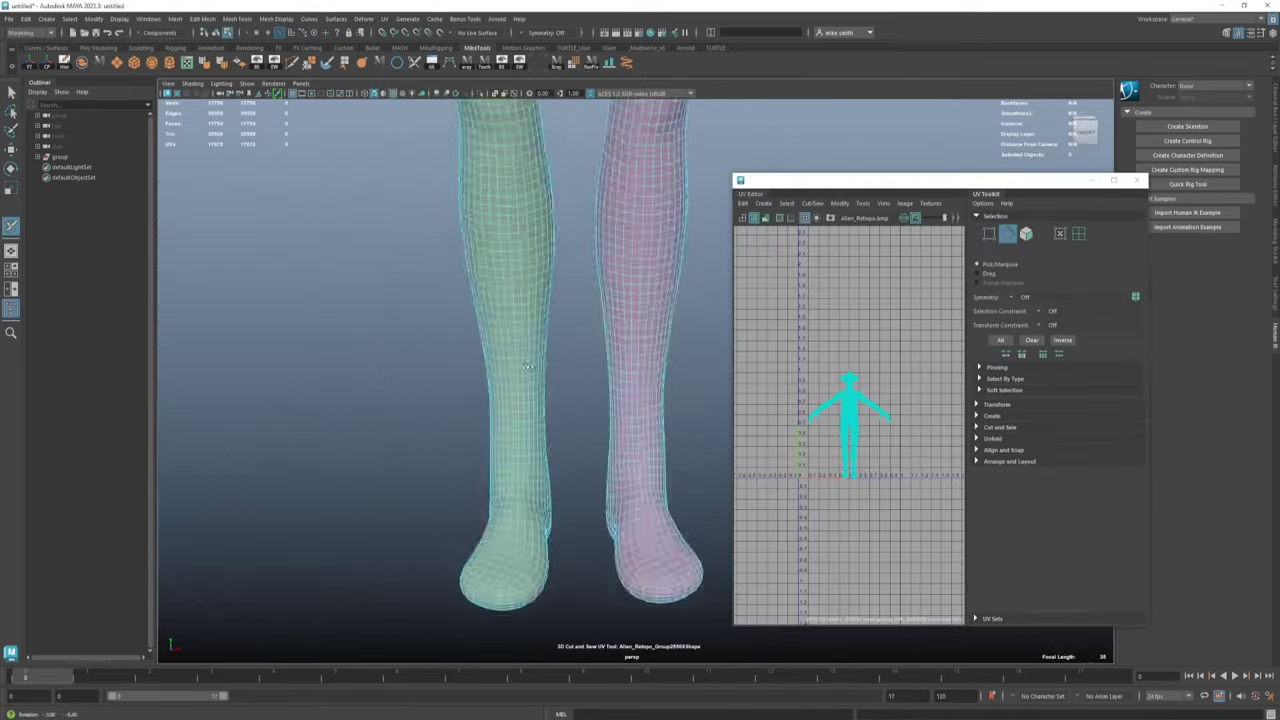
Step: In Maya, cut a UV seam around the alien's lower leg with the 3D Cut and Sew UV Tool
{"action": "left_click_drag", "start_coordinate": [527, 366], "coordinate": [560, 366], "text": "alt"}
{"action": "right_click_drag", "start_coordinate": [560, 366], "coordinate": [628, 363], "text": "alt"}
{"action": "double_click", "coordinate": [628, 330]}
{"action": "left_click_drag", "start_coordinate": [628, 363], "coordinate": [420, 290], "text": "alt"}
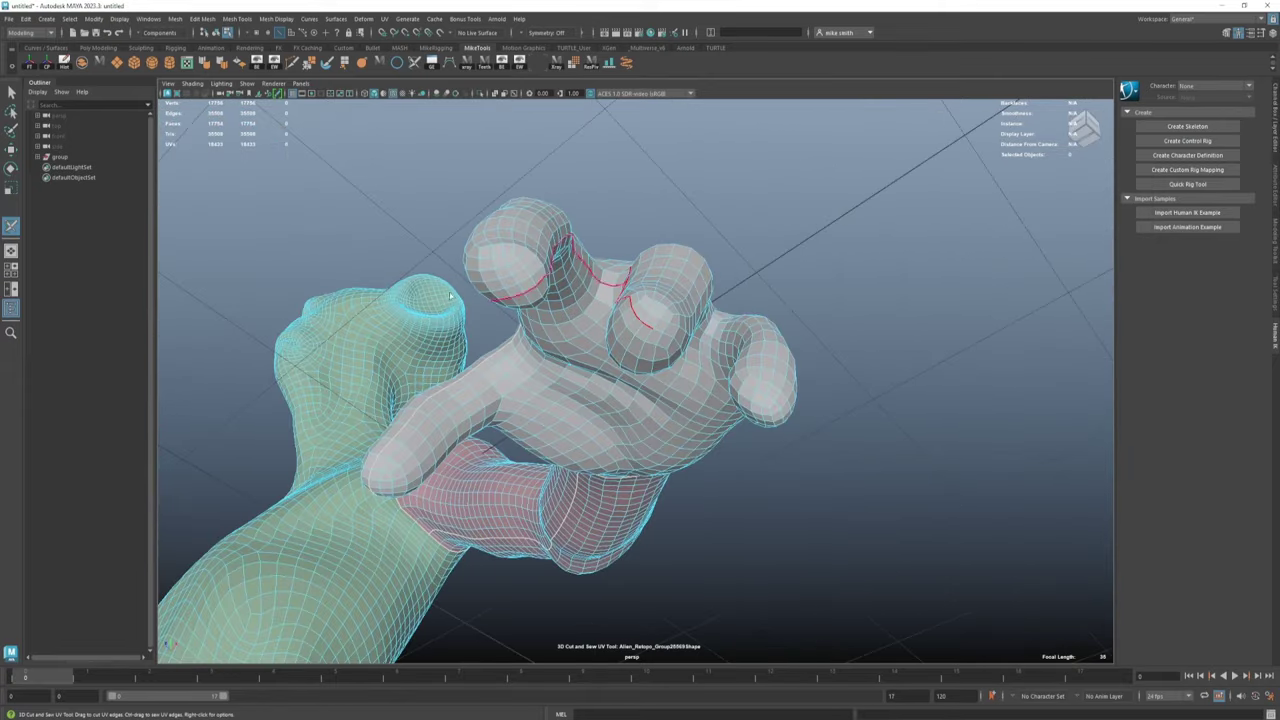
Step: Cut UV seams along the fingers of the hand and around the neck and shoulder
{"action": "right_click_drag", "start_coordinate": [420, 290], "coordinate": [360, 300], "text": "alt"}
{"action": "middle_click_drag", "start_coordinate": [360, 300], "coordinate": [640, 230], "text": "alt"}
{"action": "left_click_drag", "start_coordinate": [640, 230], "coordinate": [760, 280], "text": "alt"}
{"action": "double_click", "coordinate": [652, 278]}
{"action": "left_click_drag", "start_coordinate": [652, 278], "coordinate": [420, 330], "text": "alt"}
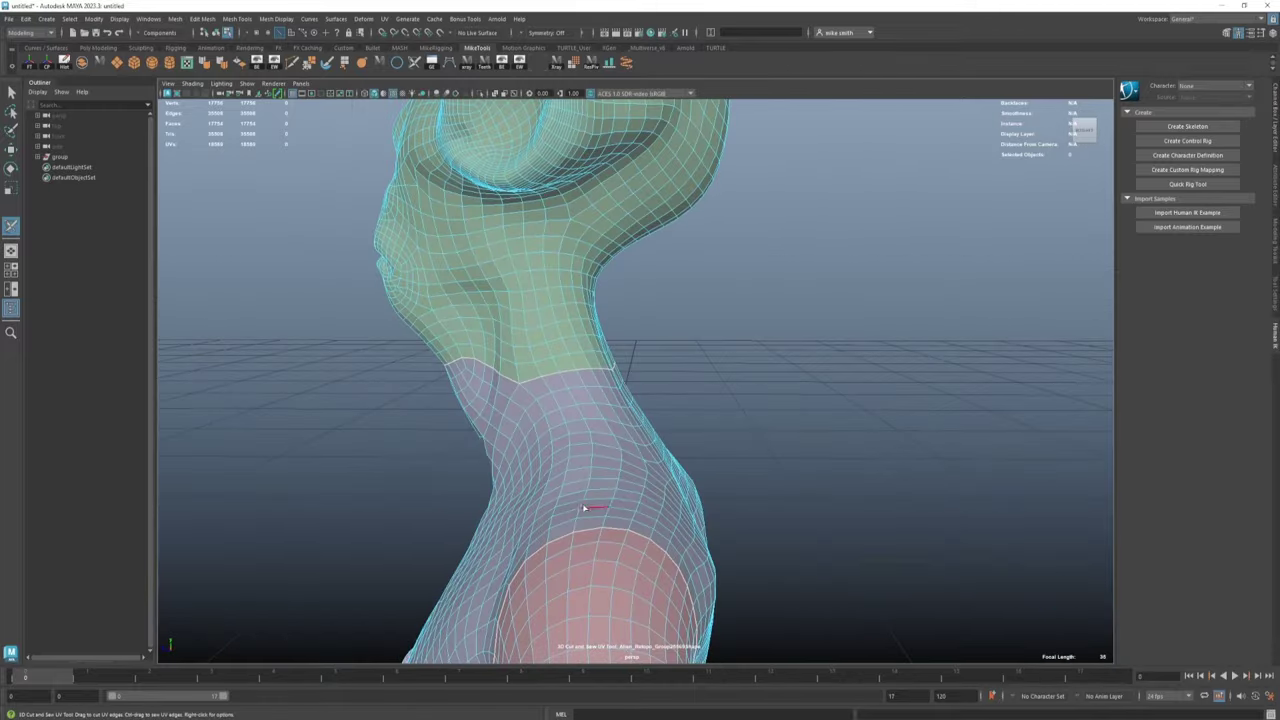
Step: Cut a UV seam around the sole of the foot and review the body's UV shells in the UV Editor
{"action": "left_click_drag", "start_coordinate": [585, 508], "coordinate": [653, 300], "text": "alt"}
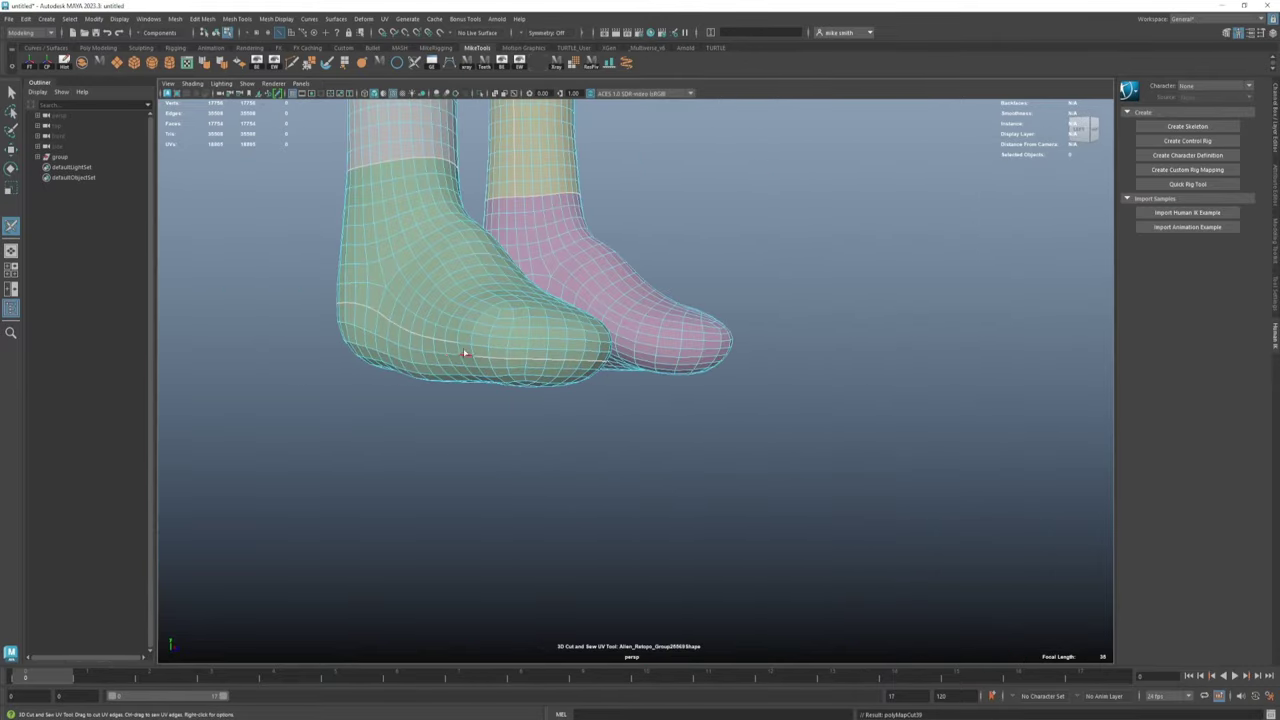
{"action": "mouse_move", "coordinate": [466, 346]}
{"action": "left_mouse_down"}
{"action": "mouse_move", "coordinate": [720, 363]}
{"action": "mouse_move", "coordinate": [609, 313]}
{"action": "left_mouse_up"}
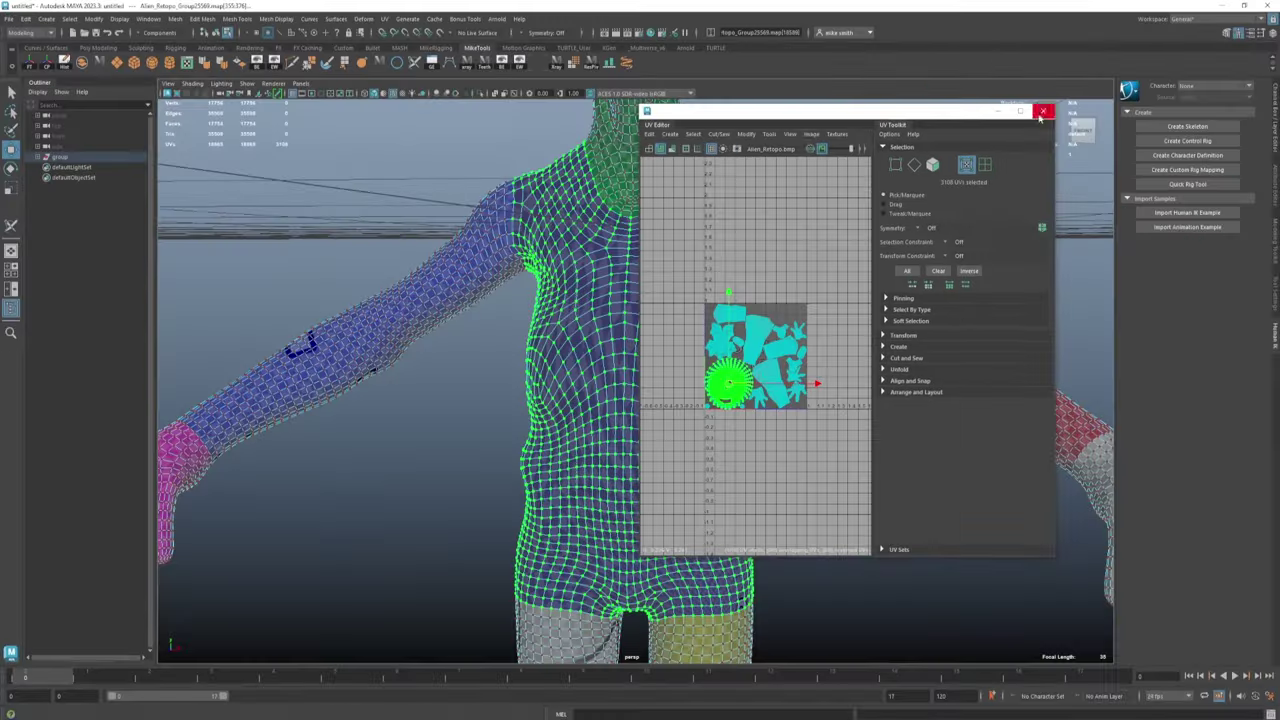
{"action": "left_click_drag", "start_coordinate": [700, 330], "coordinate": [455, 320], "text": "alt"}
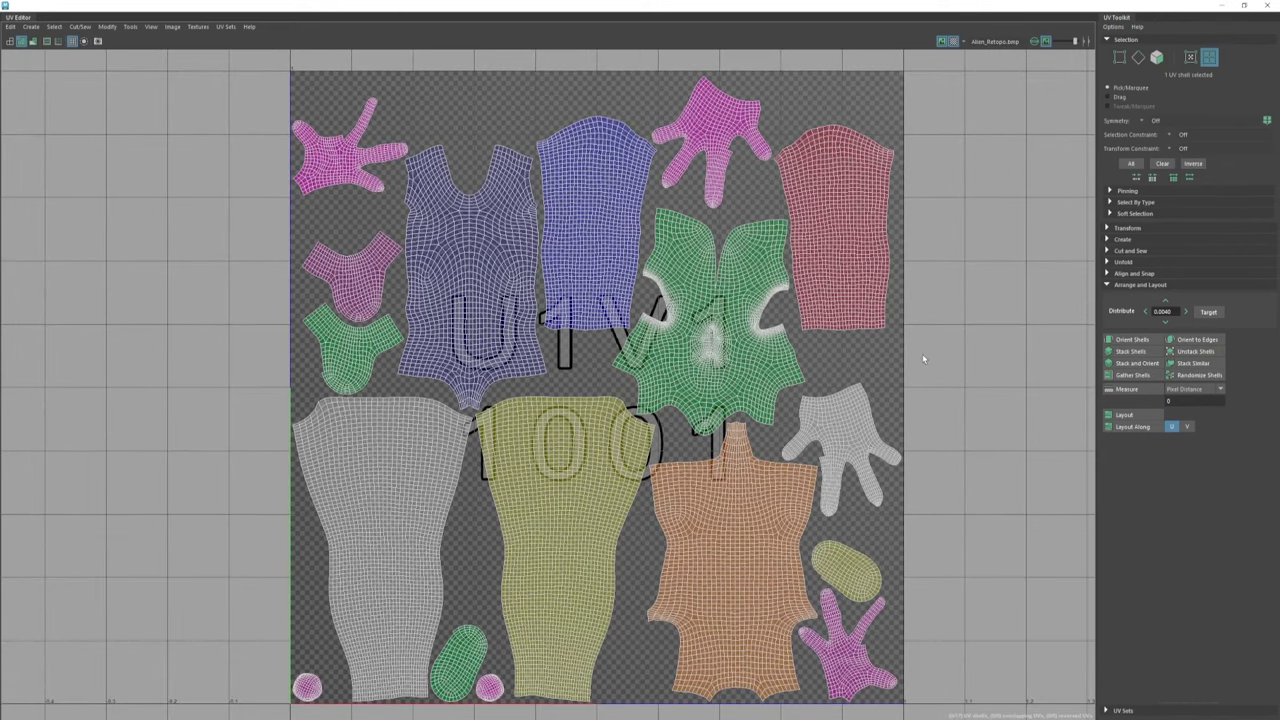
{"action": "middle_click_drag", "start_coordinate": [922, 353], "coordinate": [888, 354], "text": "alt"}
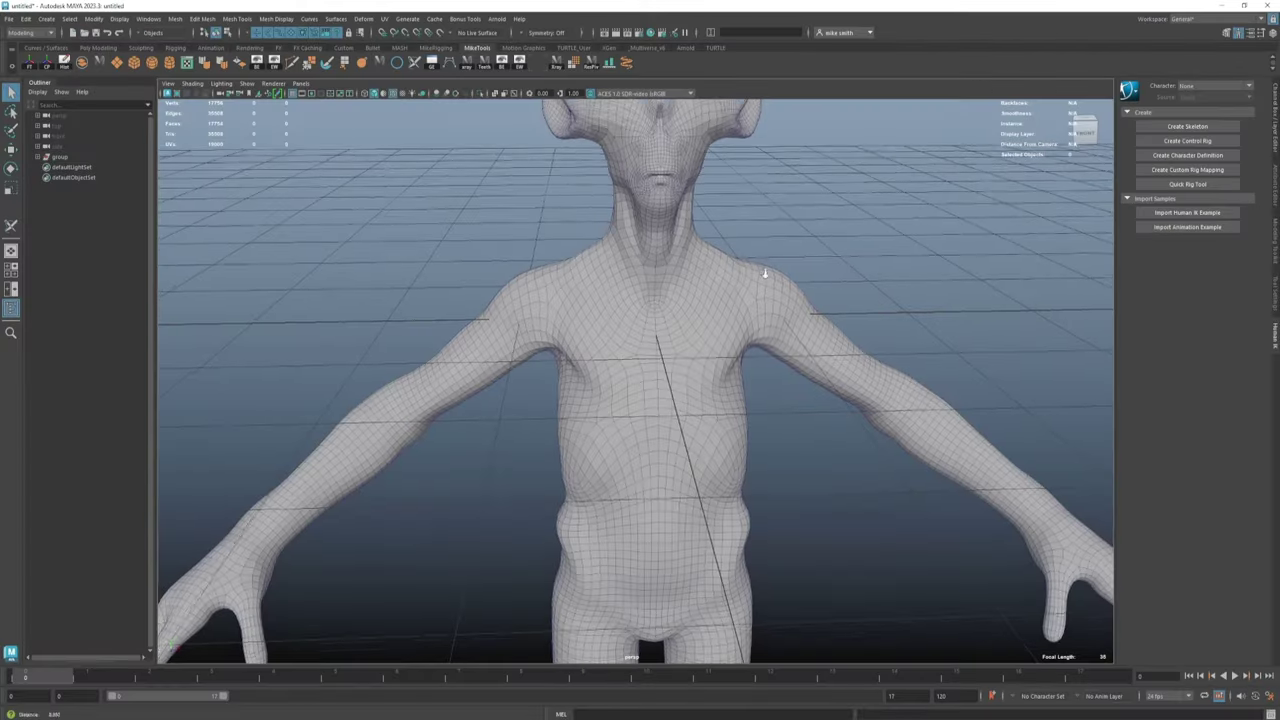
Step: Select the alien body mesh and export the selection as Alien_UVs.obj
{"action": "right_click_drag", "start_coordinate": [620, 300], "coordinate": [540, 290], "text": "alt"}
{"action": "left_click_drag", "start_coordinate": [540, 290], "coordinate": [552, 263], "text": "alt"}
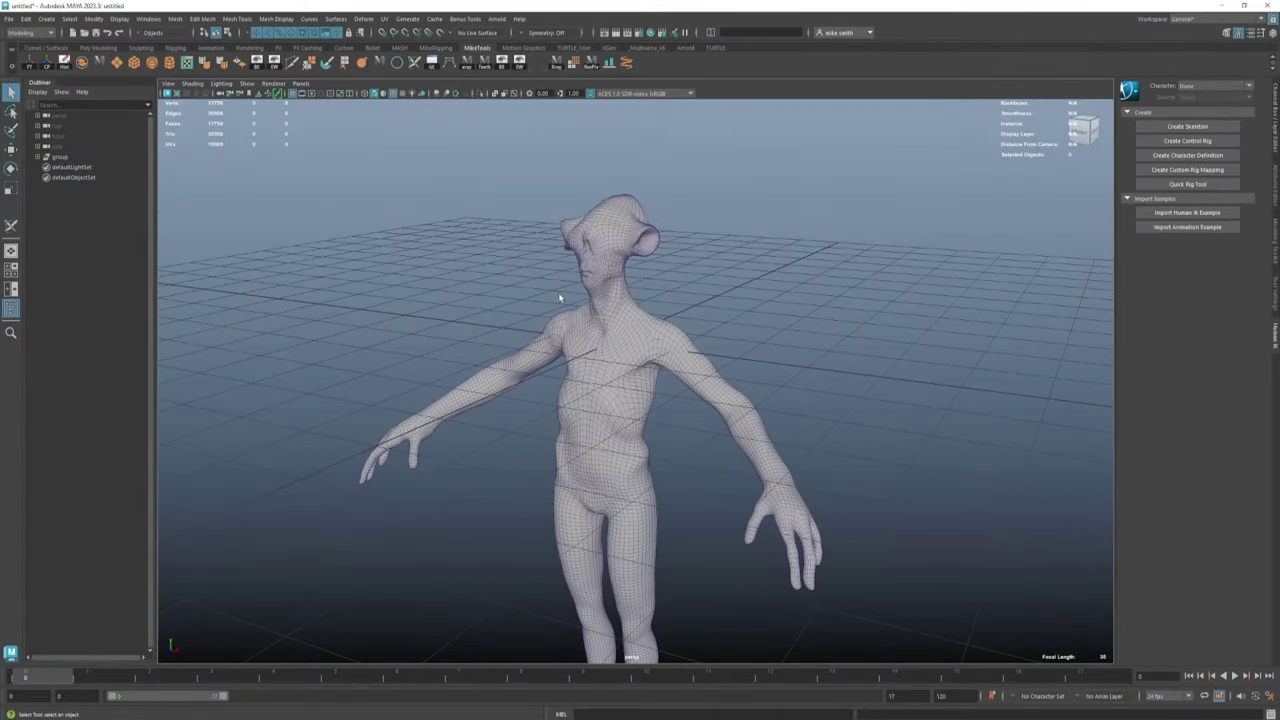
{"action": "left_click", "coordinate": [573, 295]}
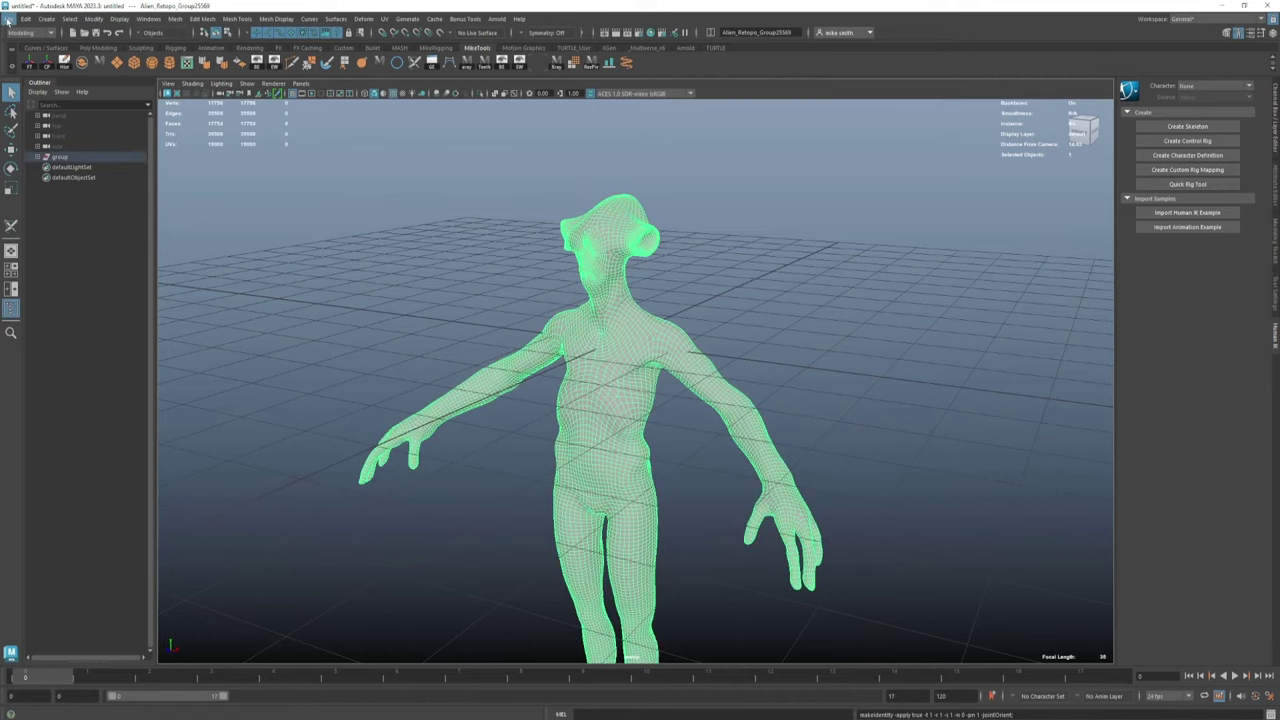
{"action": "left_click", "coordinate": [8, 19]}
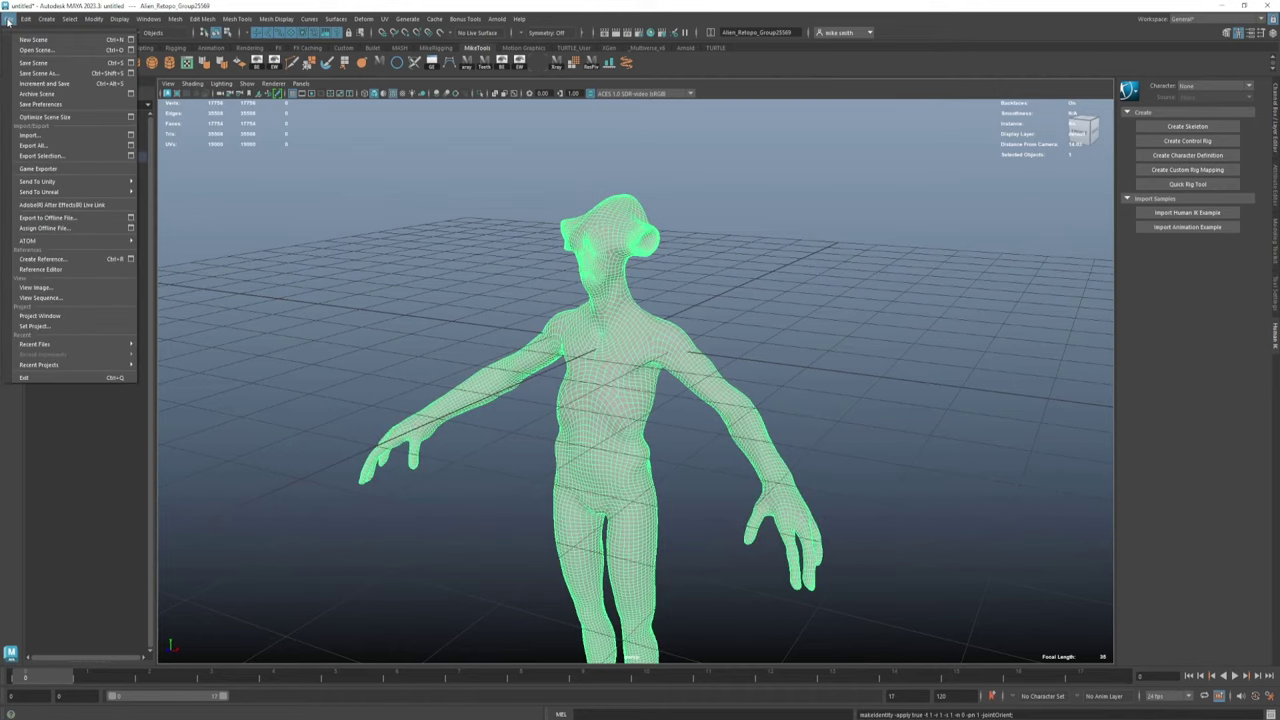
{"action": "left_click", "coordinate": [51, 159]}
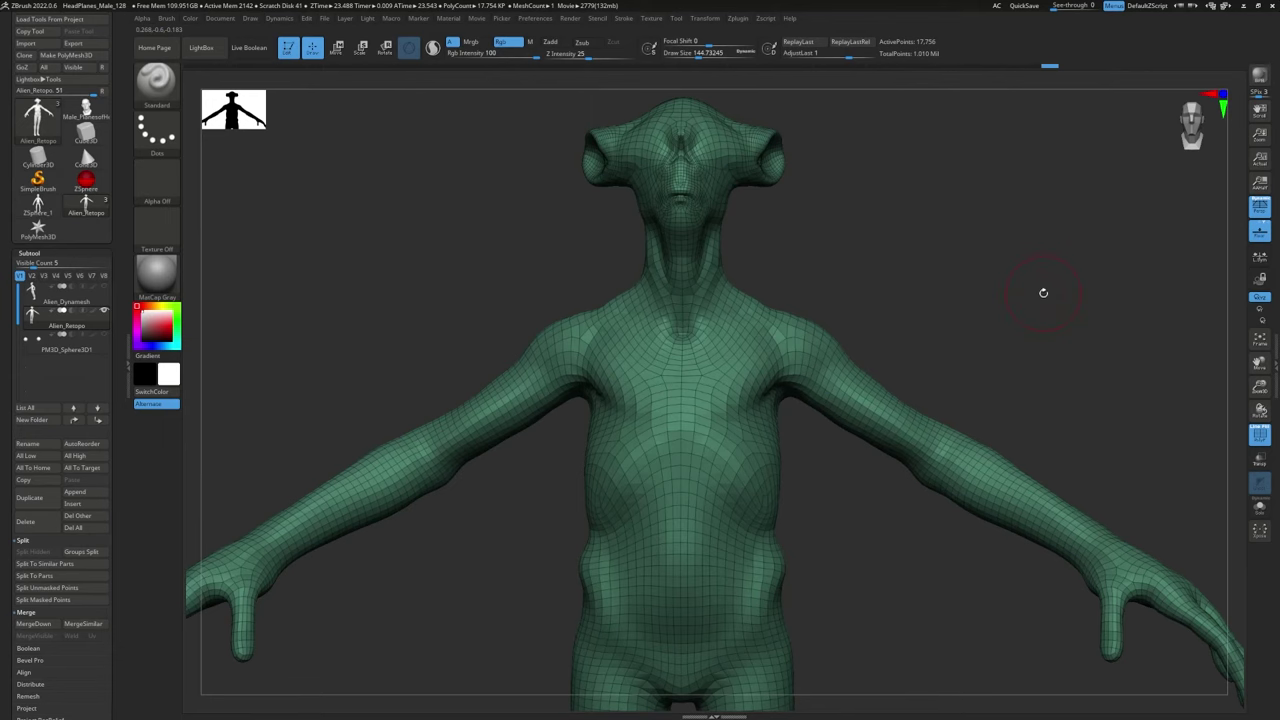
Step: Switch back to ZBrush and import Alien_UVs.obj from the 3DStuff folder onto the Alien_Retopo subtool
{"action": "left_click_drag", "start_coordinate": [1043, 292], "coordinate": [1018, 301]}
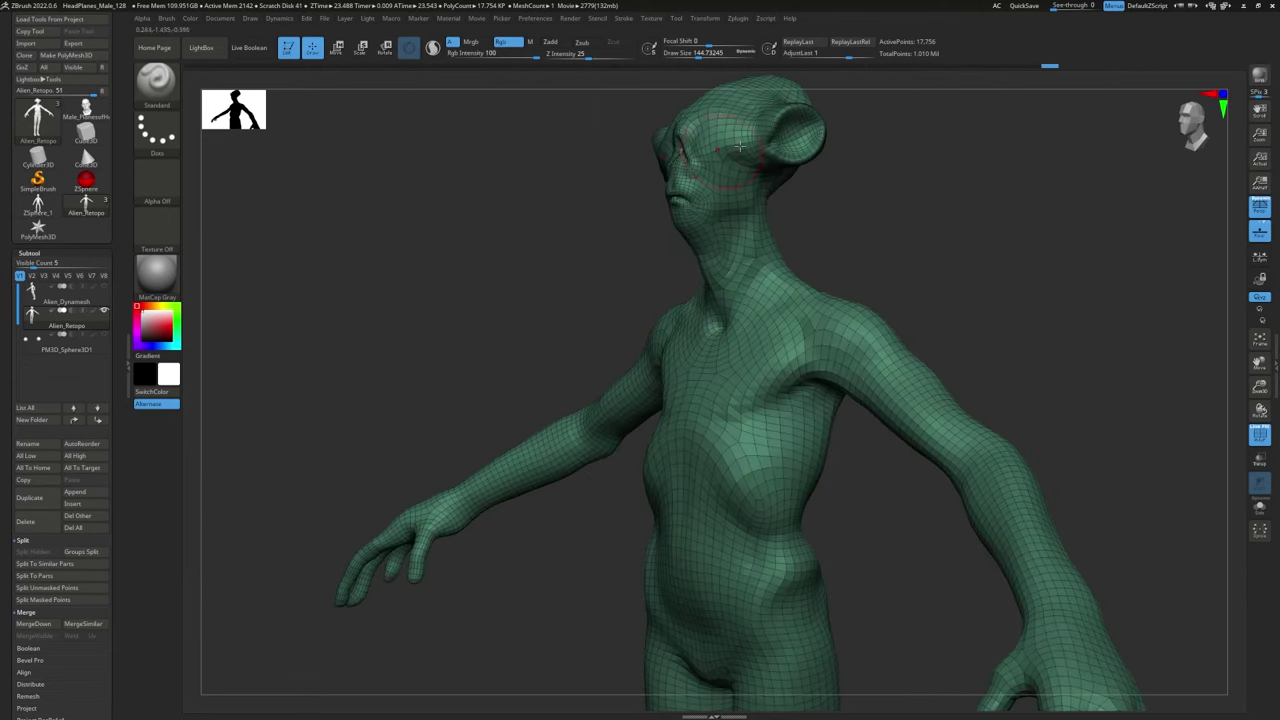
{"action": "left_click_drag", "start_coordinate": [509, 340], "coordinate": [620, 330]}
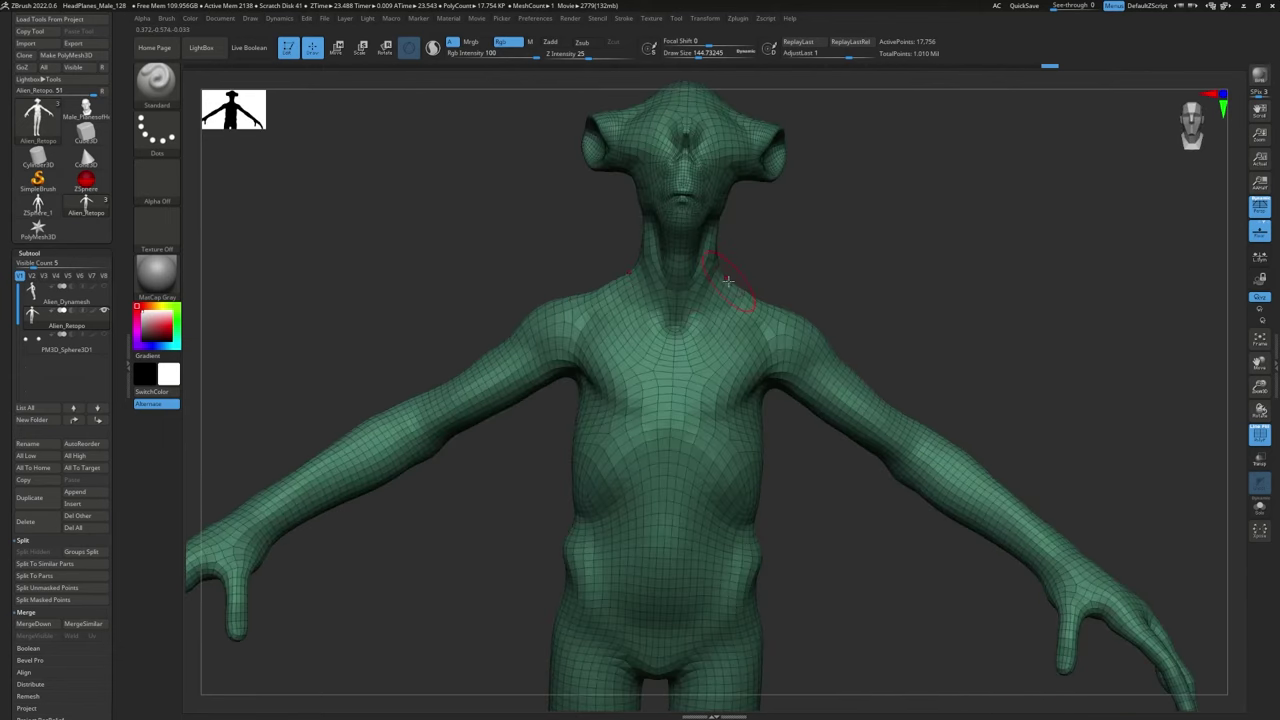
{"action": "left_click_drag", "start_coordinate": [518, 267], "coordinate": [470, 284]}
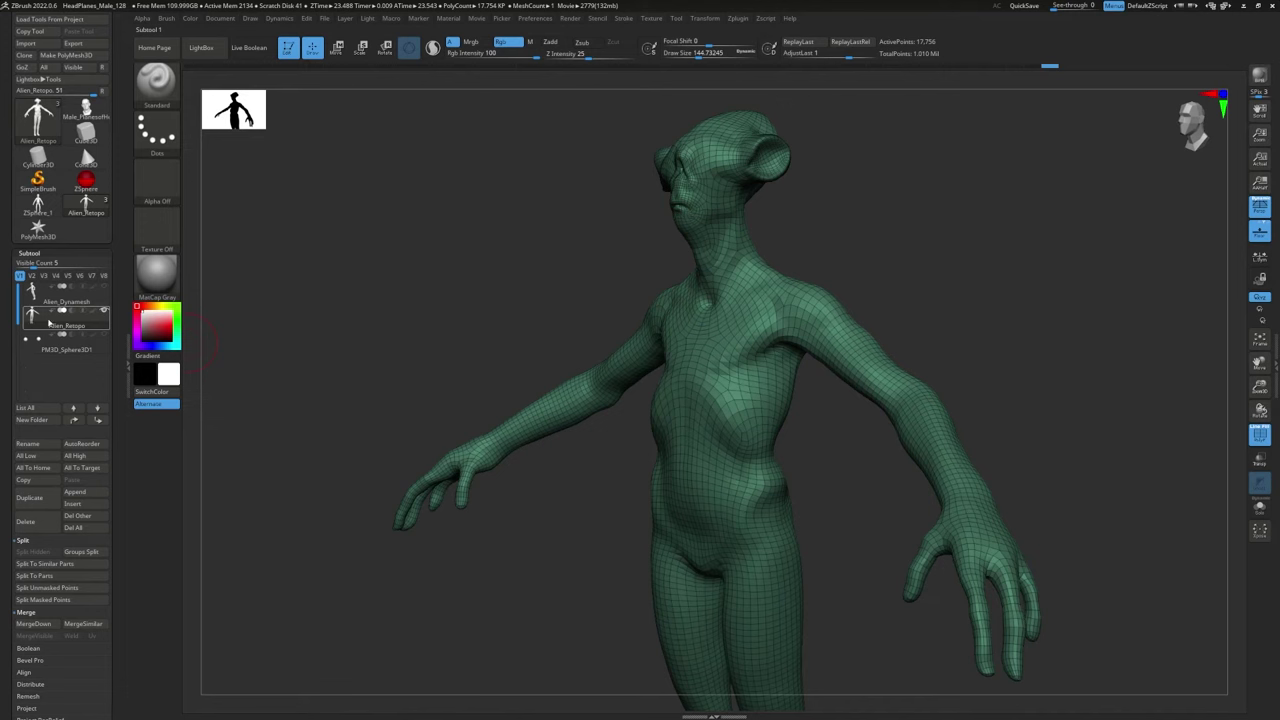
{"action": "left_click", "coordinate": [25, 43]}
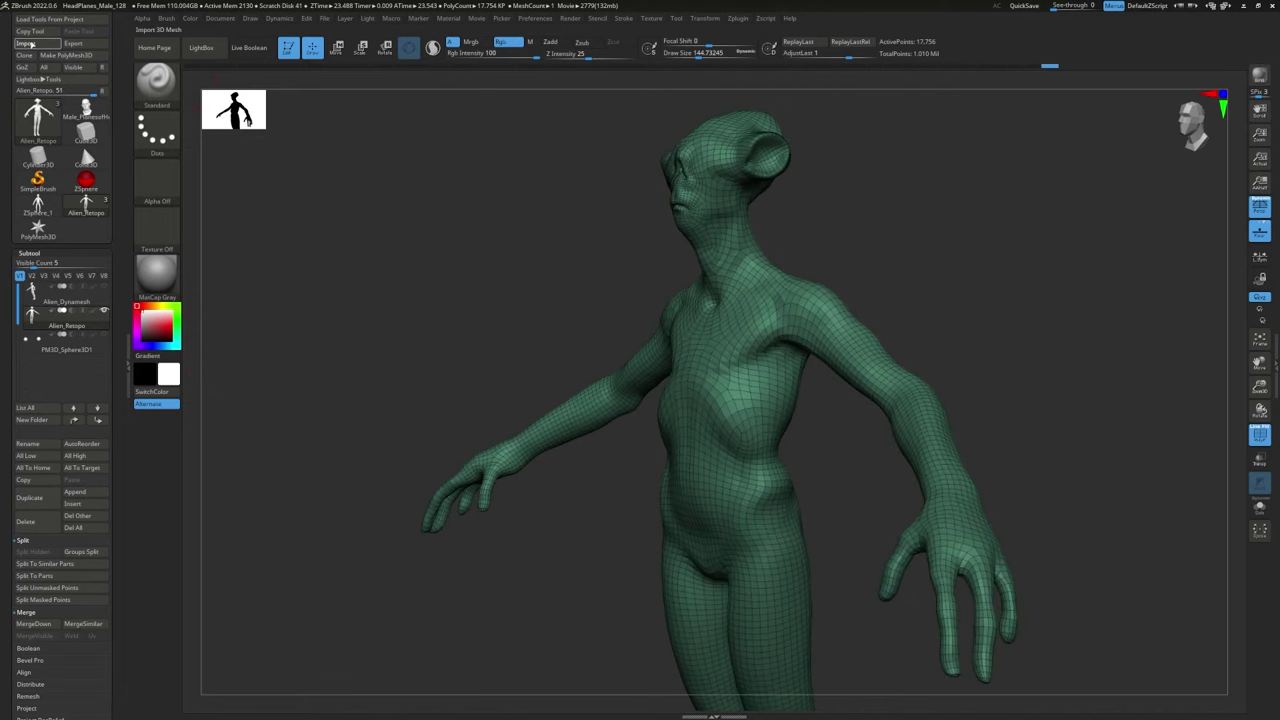
{"action": "left_click", "coordinate": [402, 177]}
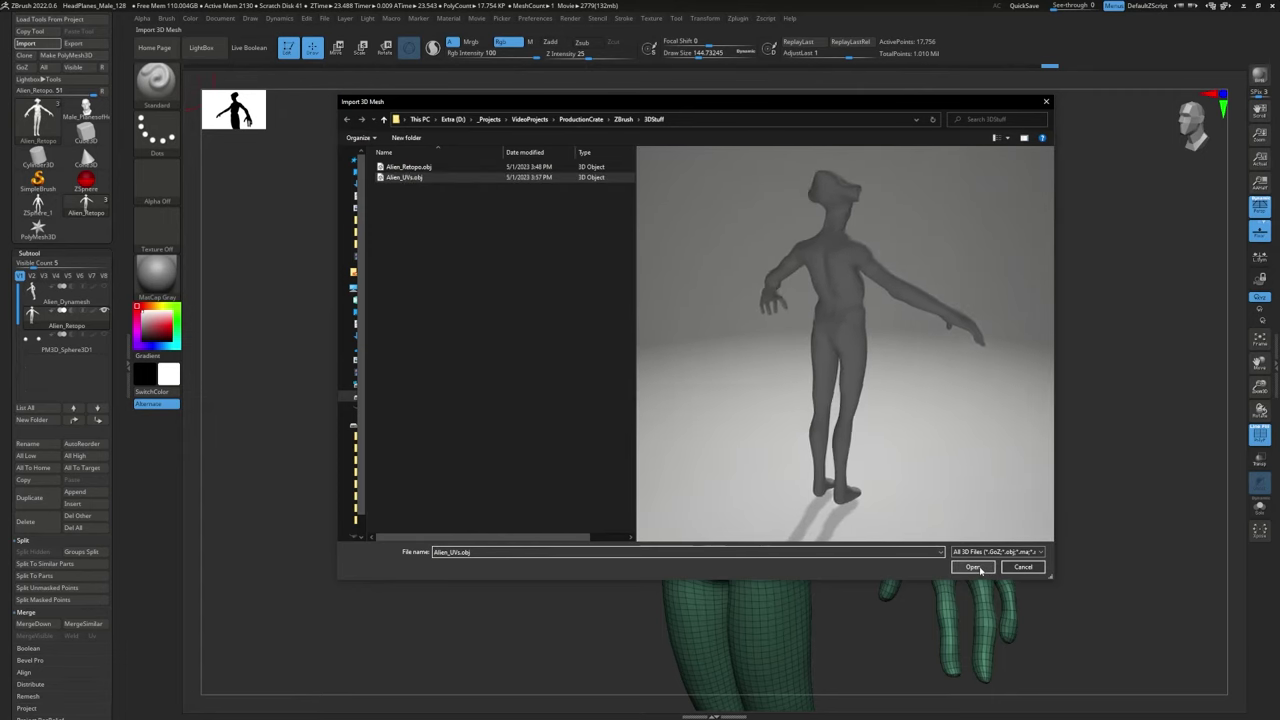
{"action": "left_click", "coordinate": [972, 567]}
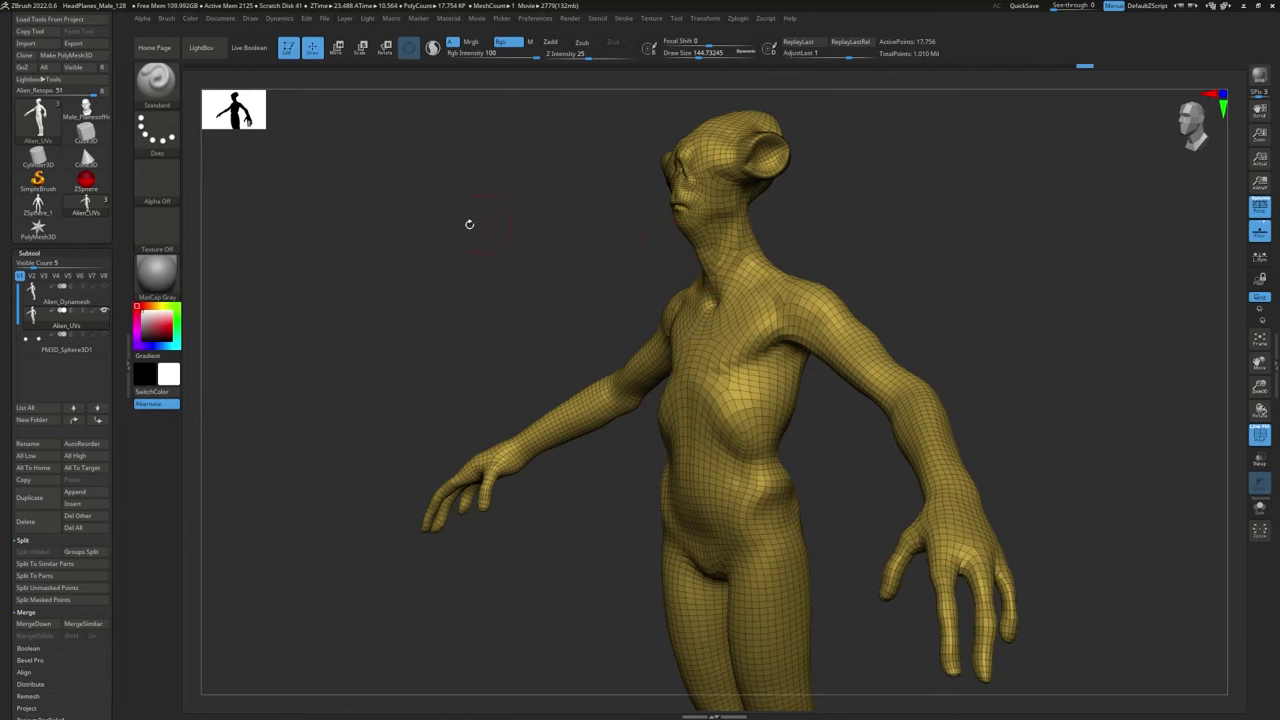
Step: Preview the Alien_UVs body's unwrapped UV layout with Morph UV, examine its shells, and return to the 3D form
{"action": "left_click_drag", "start_coordinate": [466, 224], "coordinate": [455, 280], "text": "shift"}
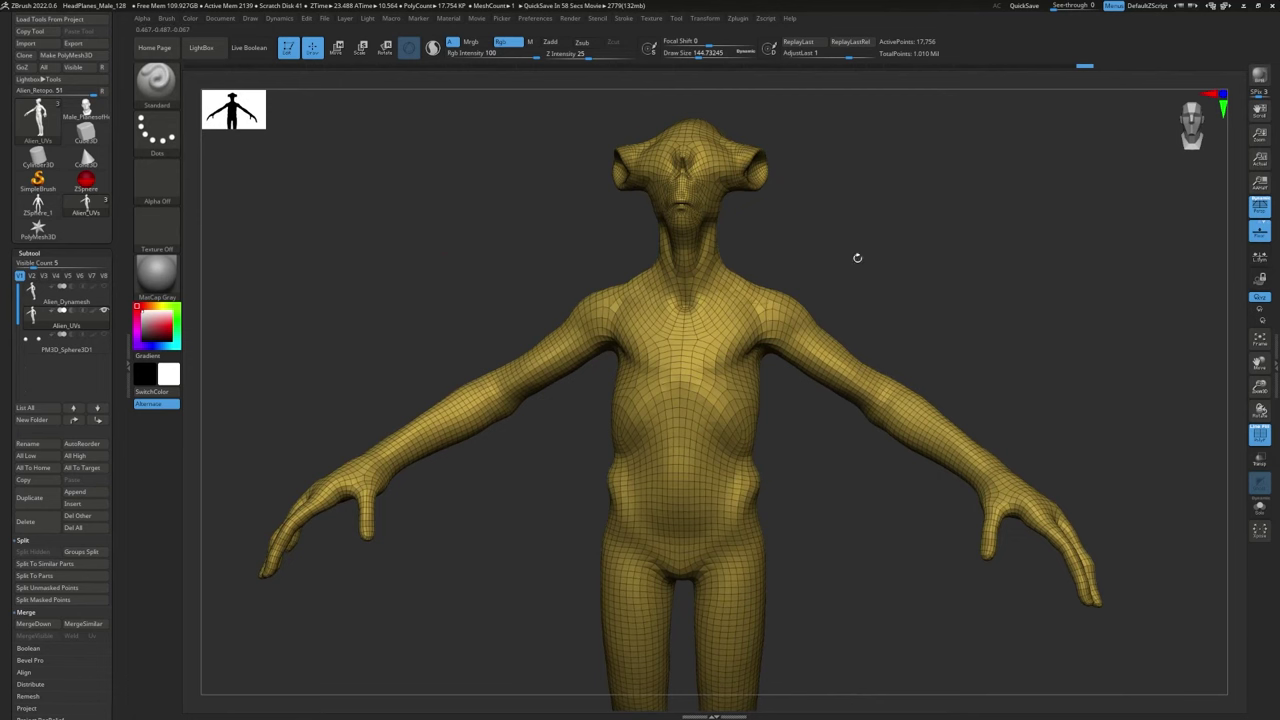
{"action": "left_click_drag", "start_coordinate": [857, 257], "coordinate": [699, 176]}
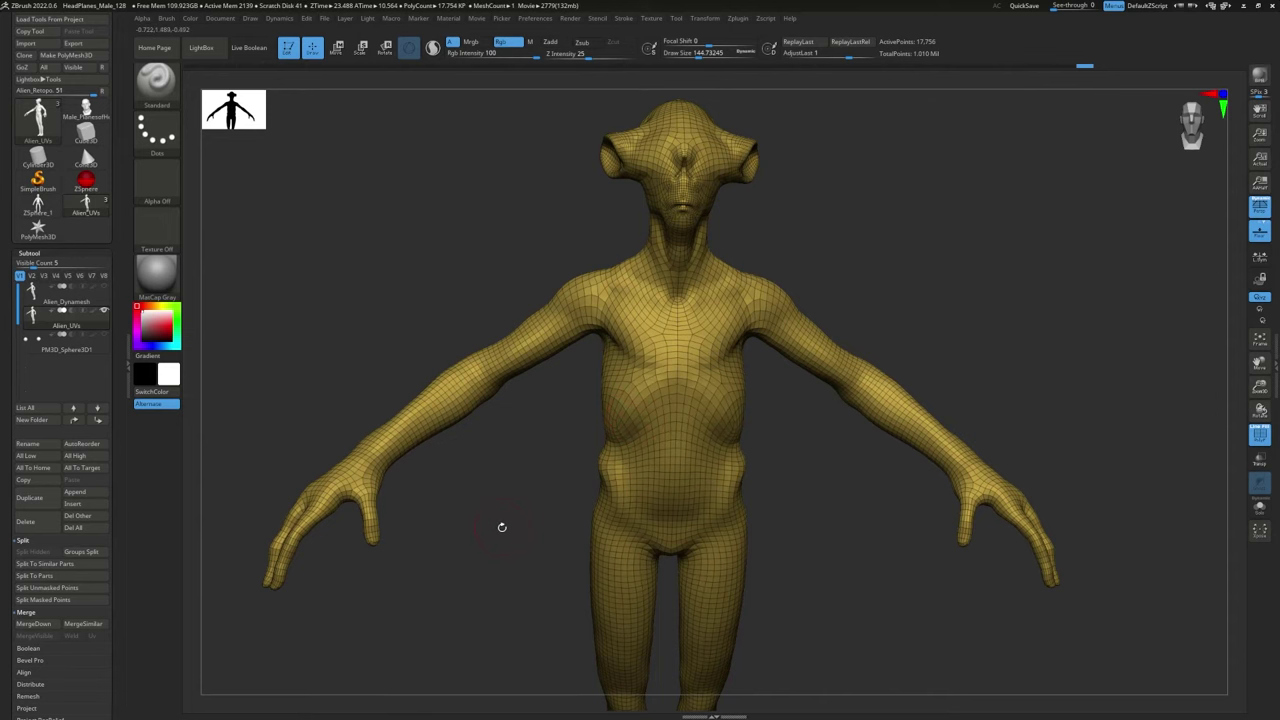
{"action": "right_click_drag", "start_coordinate": [503, 526], "coordinate": [472, 508], "text": "ctrl"}
{"action": "scroll", "coordinate": [114, 521], "scroll_direction": "down", "scroll_amount": 15}
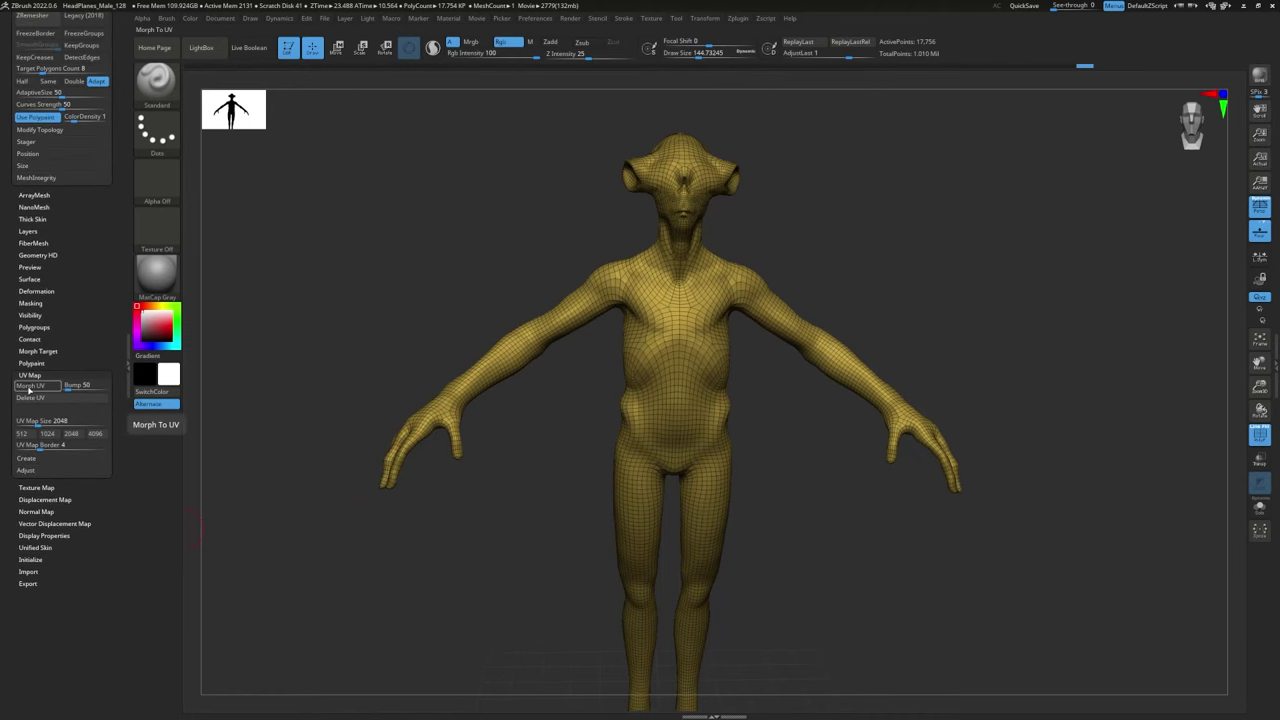
{"action": "left_click", "coordinate": [29, 386]}
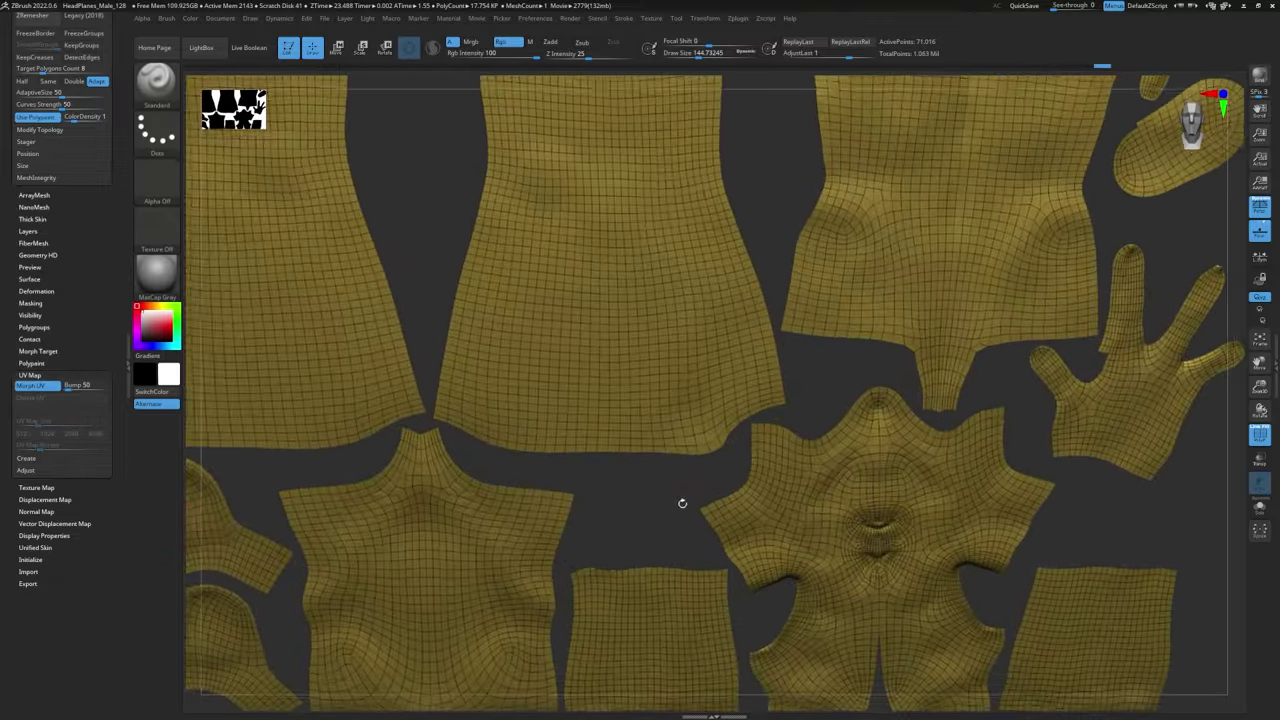
{"action": "right_click_drag", "start_coordinate": [683, 503], "coordinate": [686, 666], "text": "ctrl"}
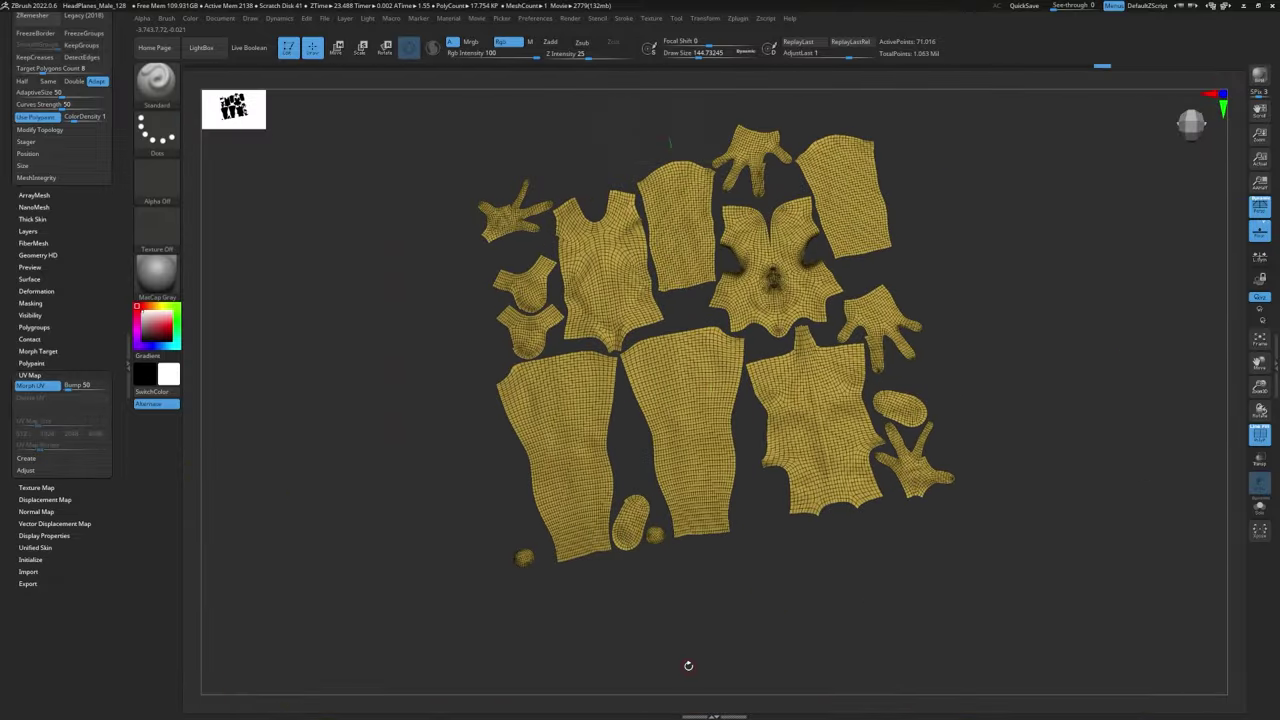
{"action": "left_click", "coordinate": [49, 388]}
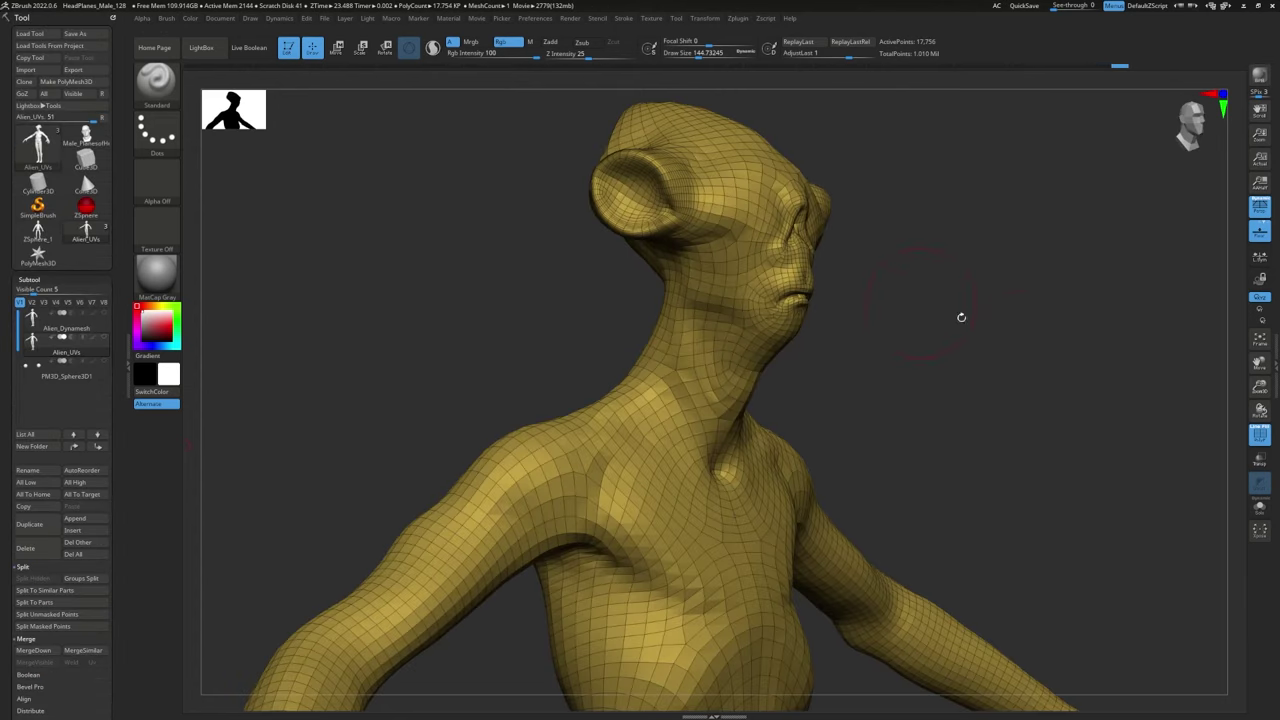
Step: Select the Alien_Dynamesh subtool, turn off its polyframe, and review the original sculpted detail on the head and torso
{"action": "left_click_drag", "start_coordinate": [961, 317], "coordinate": [996, 349], "text": "shift"}
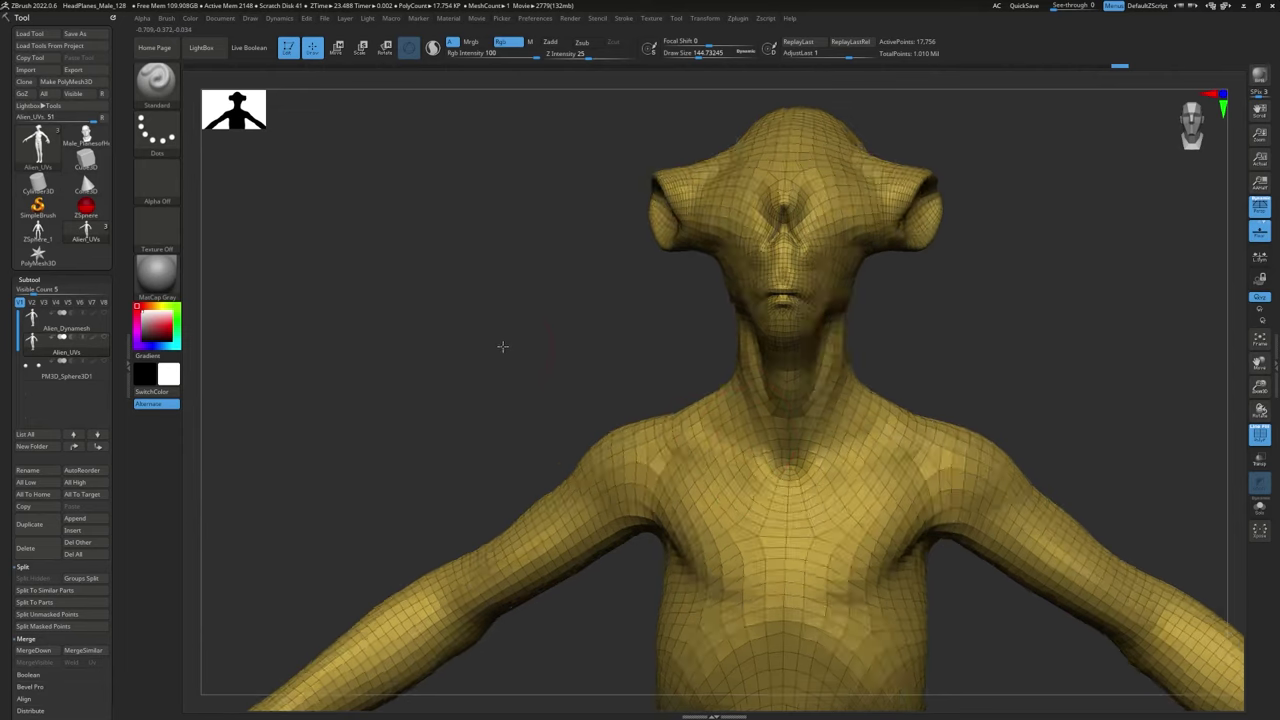
{"action": "left_click_drag", "start_coordinate": [500, 349], "coordinate": [495, 345]}
{"action": "left_click", "coordinate": [786, 388], "text": "alt"}
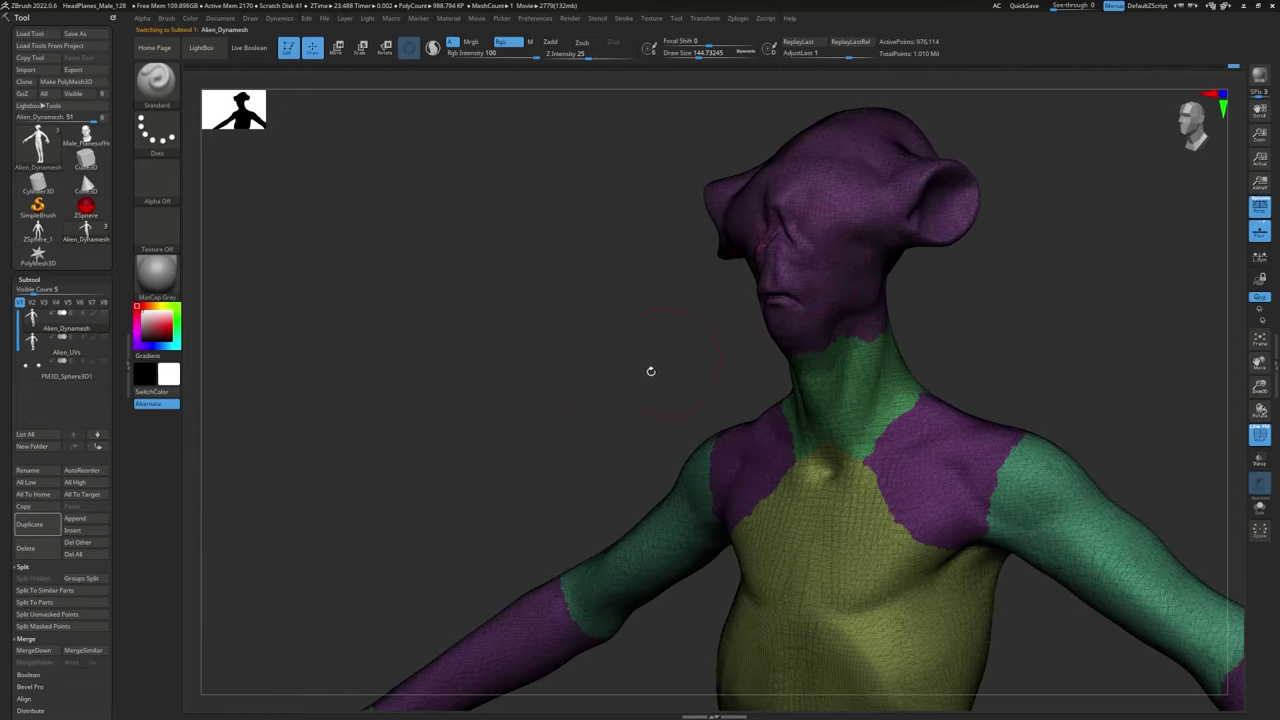
{"action": "left_click_drag", "start_coordinate": [650, 371], "coordinate": [784, 380], "text": "shift"}
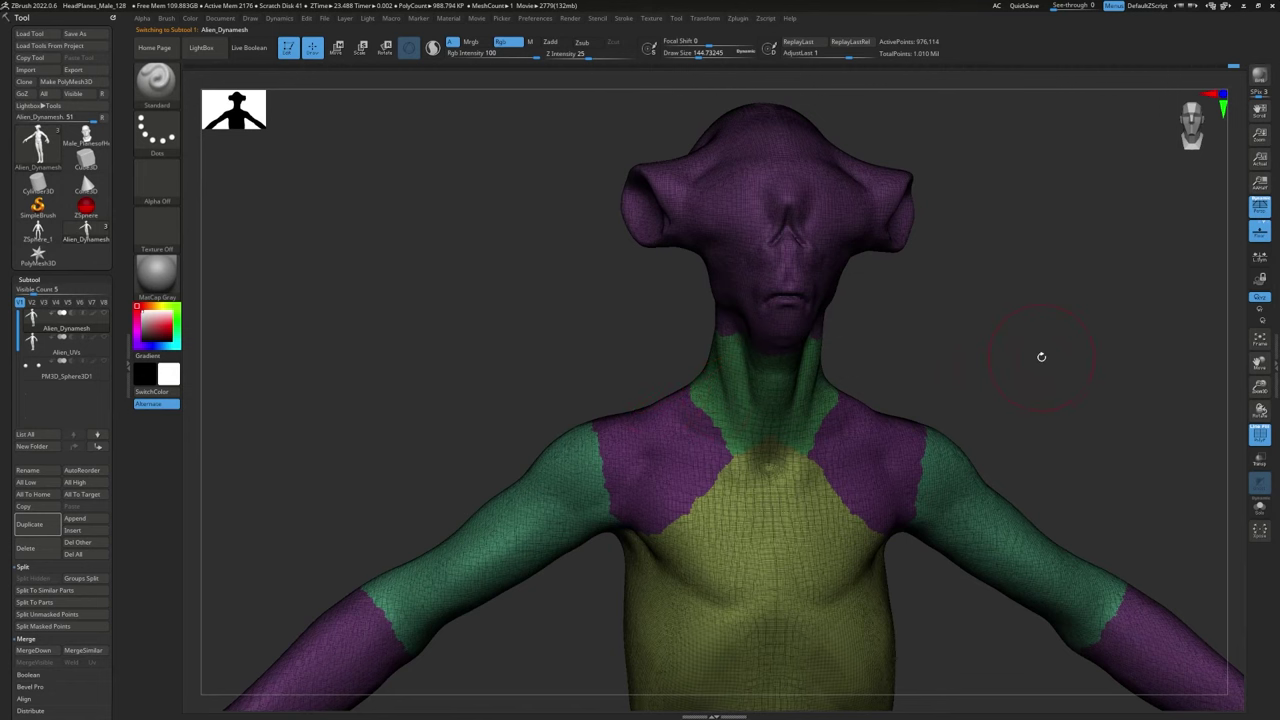
{"action": "key", "text": "shift+f"}
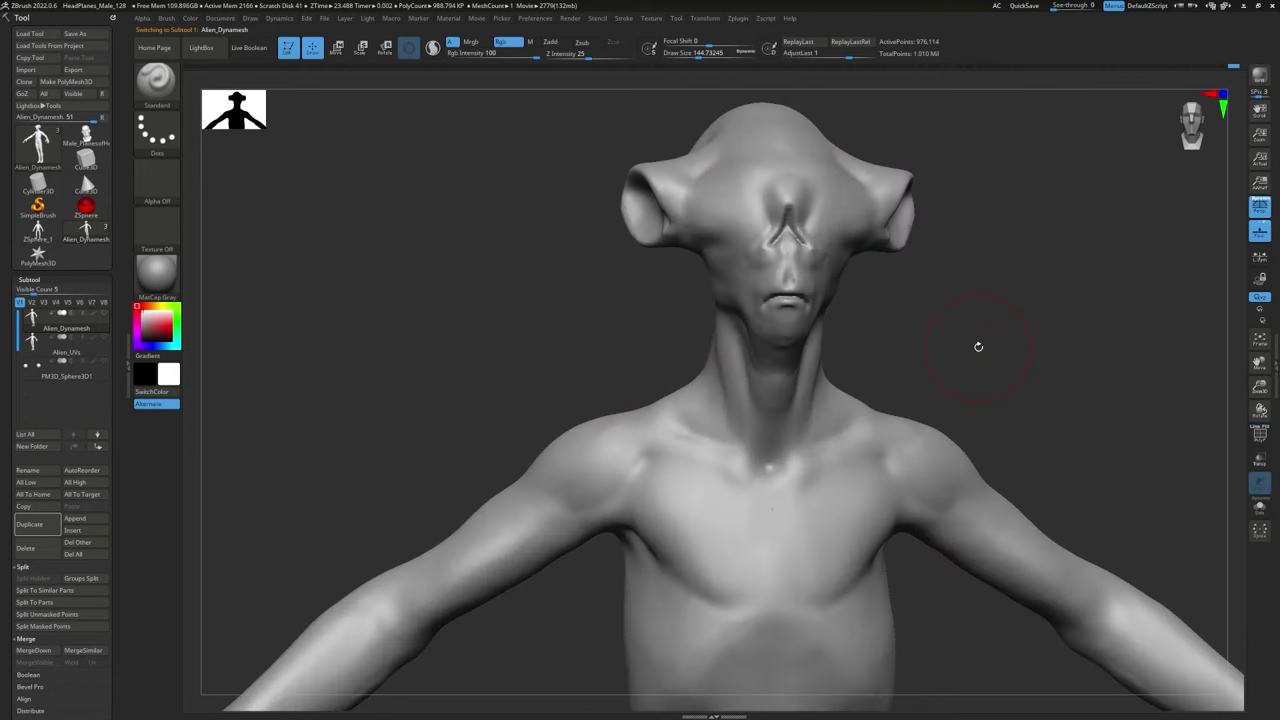
{"action": "left_click_drag", "start_coordinate": [978, 346], "coordinate": [598, 295]}
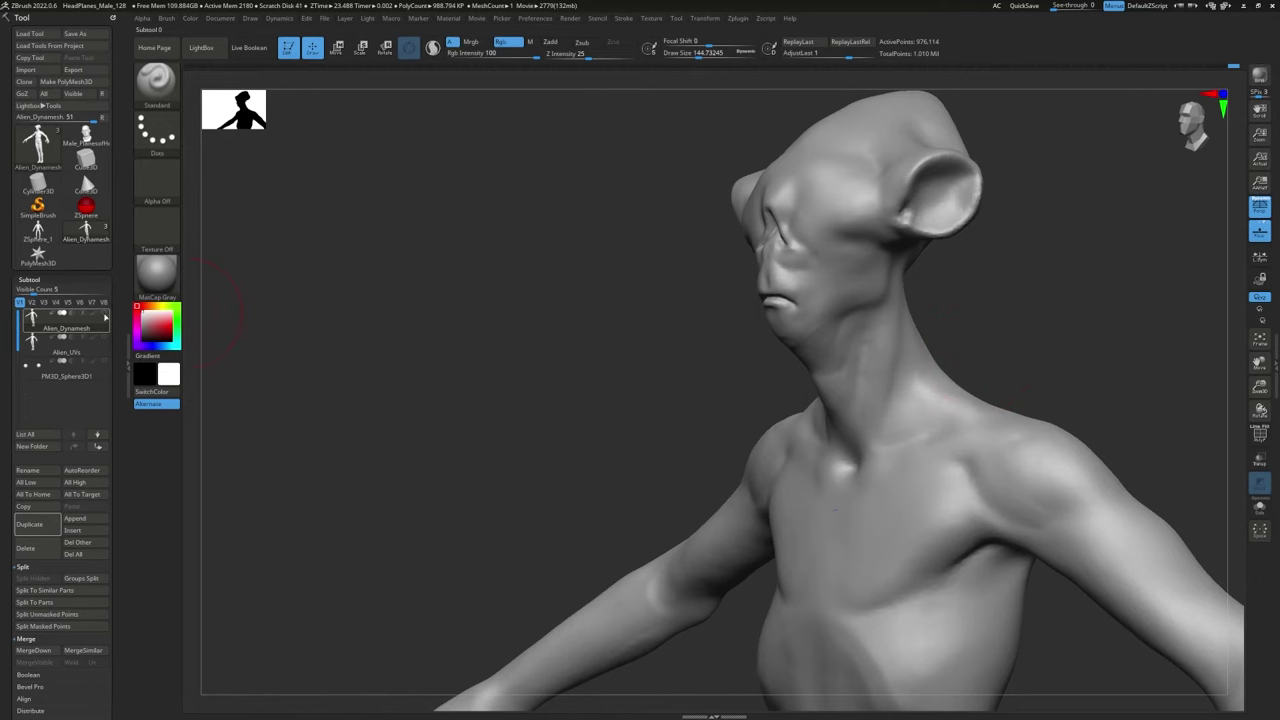
Step: Show the Alien_UVs subtool over Alien_Dynamesh, make it active, and divide it up to subdivision level 4
{"action": "left_click", "coordinate": [104, 337]}
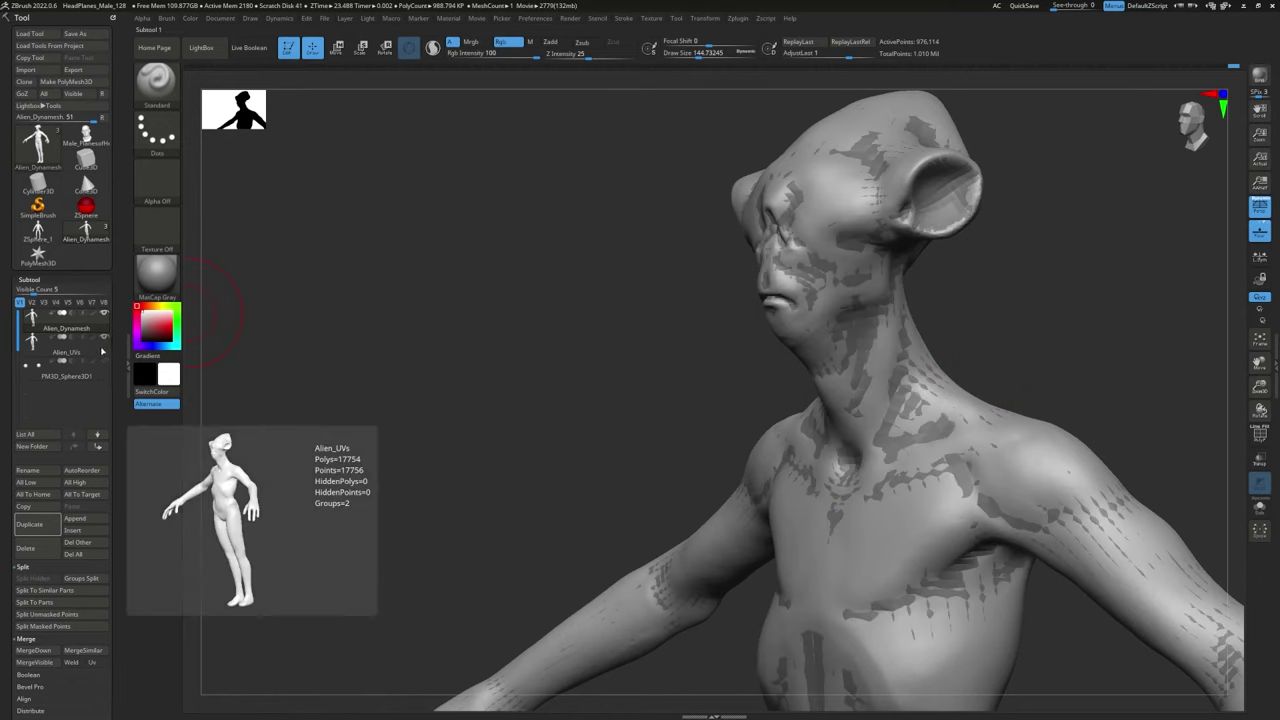
{"action": "left_click", "coordinate": [100, 350]}
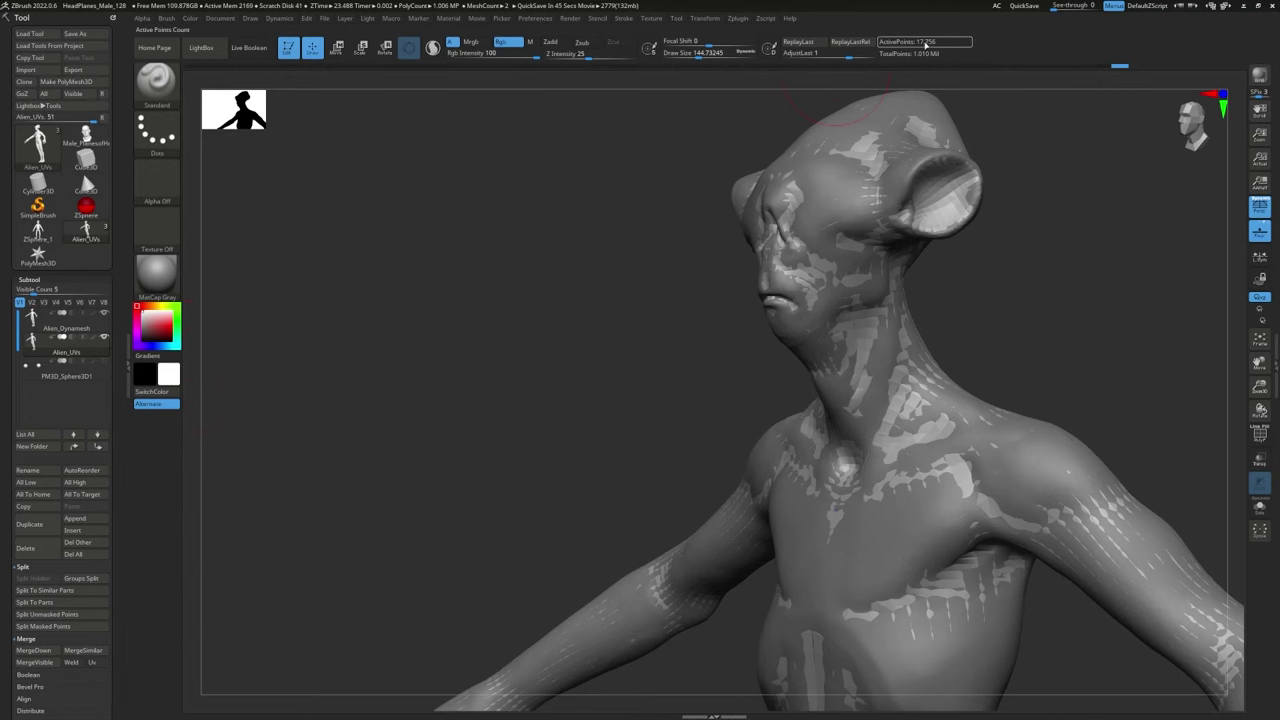
{"action": "scroll", "coordinate": [115, 364], "scroll_direction": "down", "scroll_amount": 1}
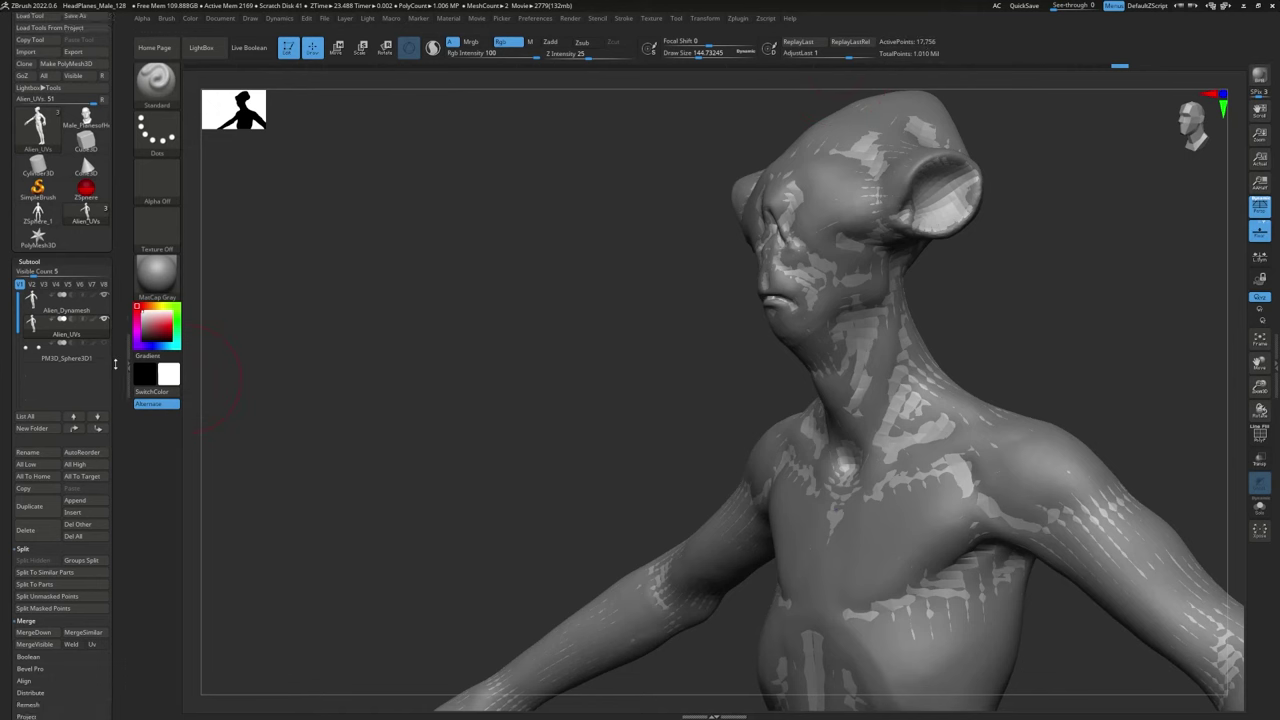
{"action": "scroll", "coordinate": [115, 364], "scroll_direction": "down", "scroll_amount": 10}
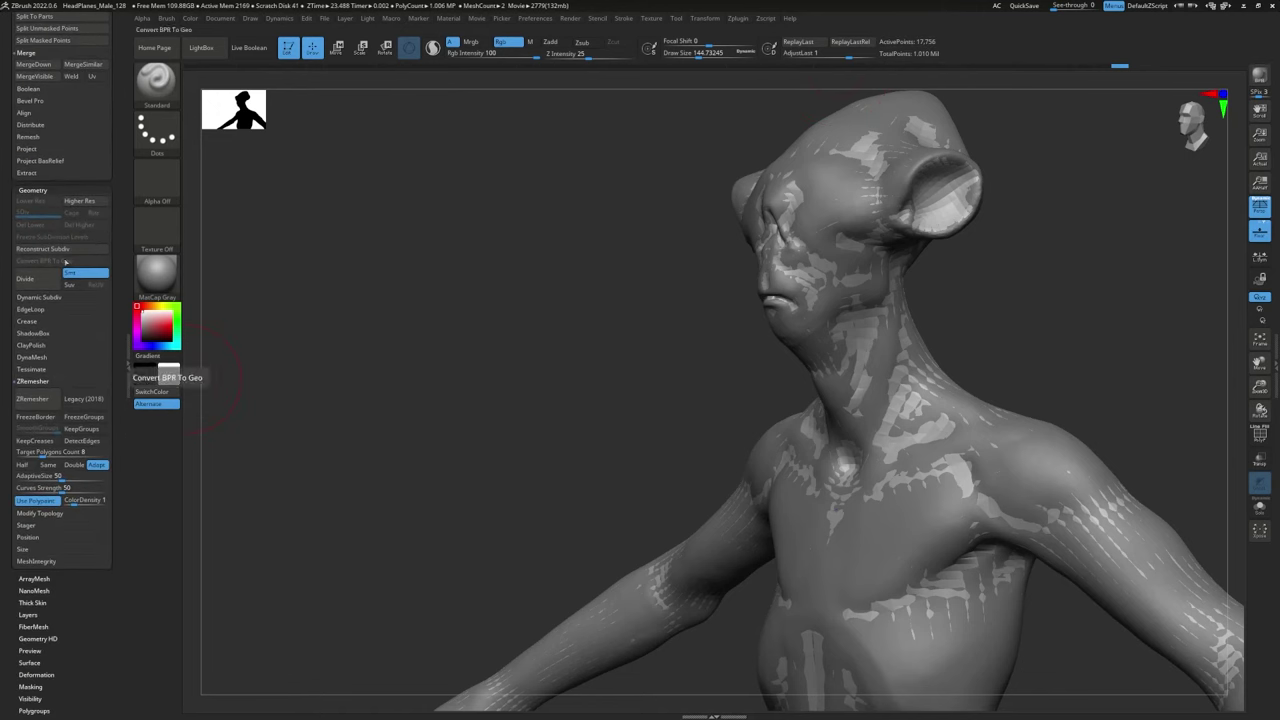
{"action": "left_click", "coordinate": [41, 286]}
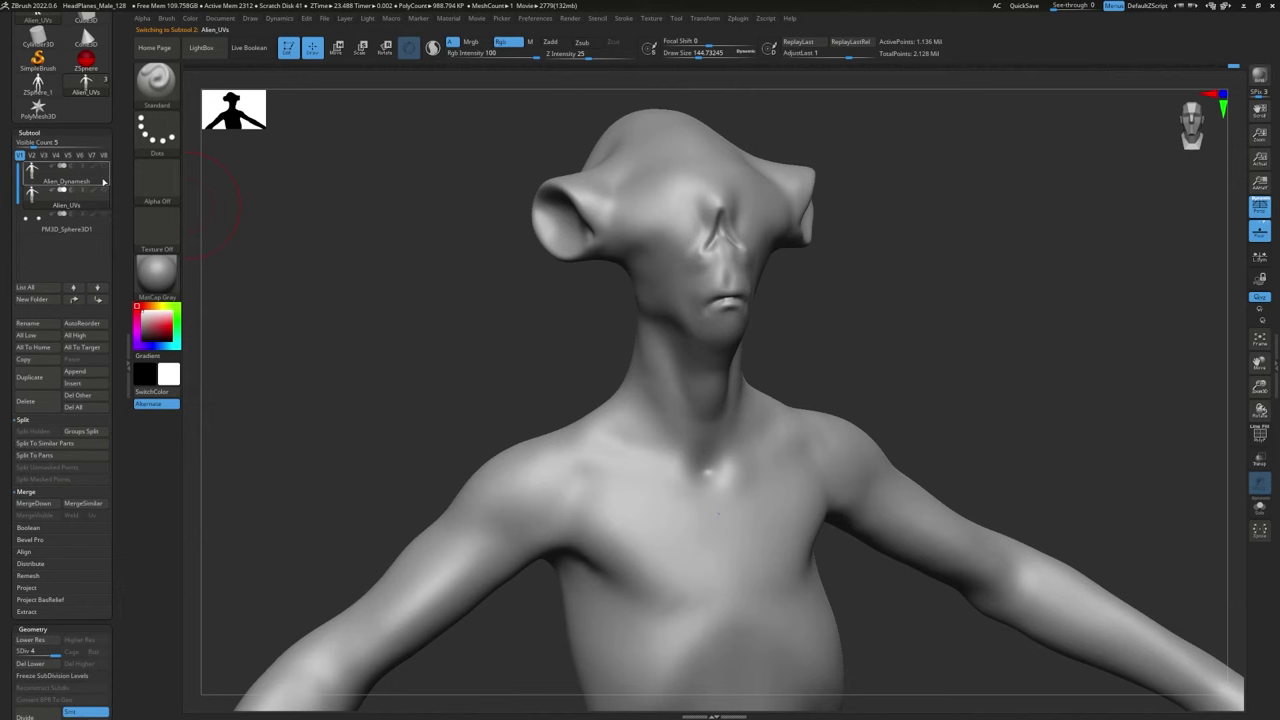
Step: With both alien bodies visible and Alien_UVs active, project all of the Alien_Dynamesh detail onto it at distance 0.02
{"action": "mouse_move", "coordinate": [106, 193]}
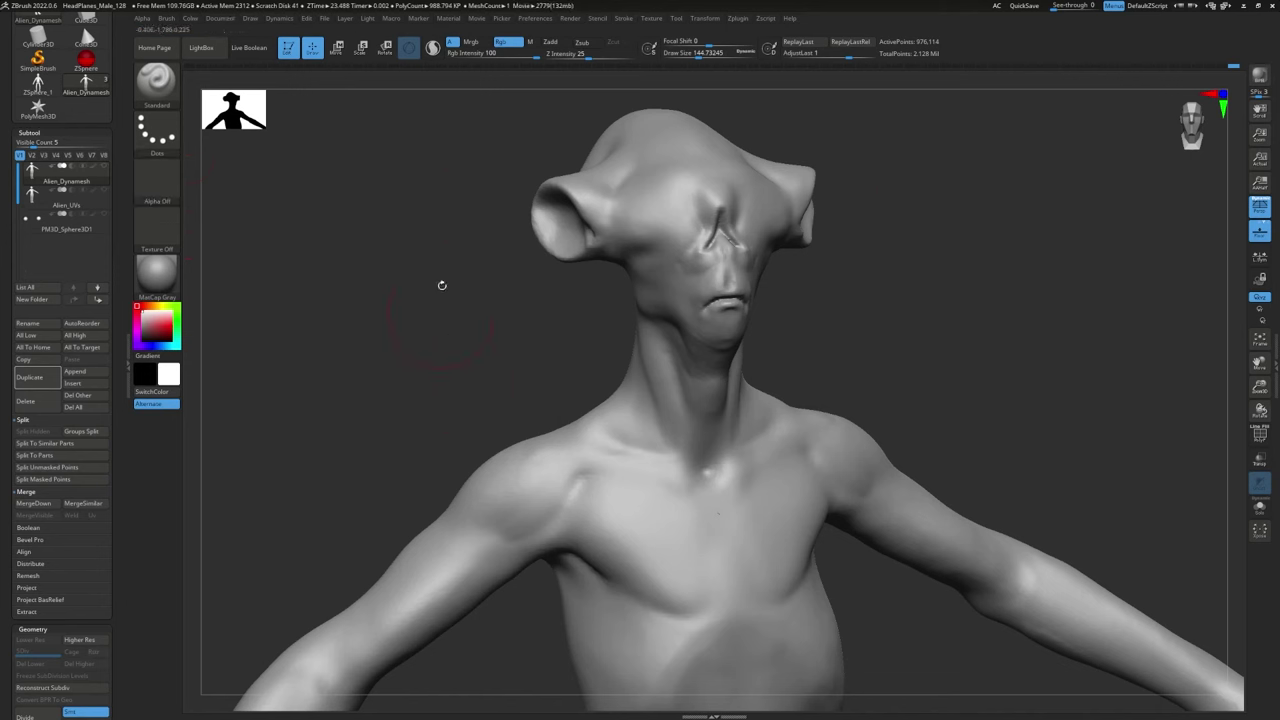
{"action": "left_click", "coordinate": [104, 167]}
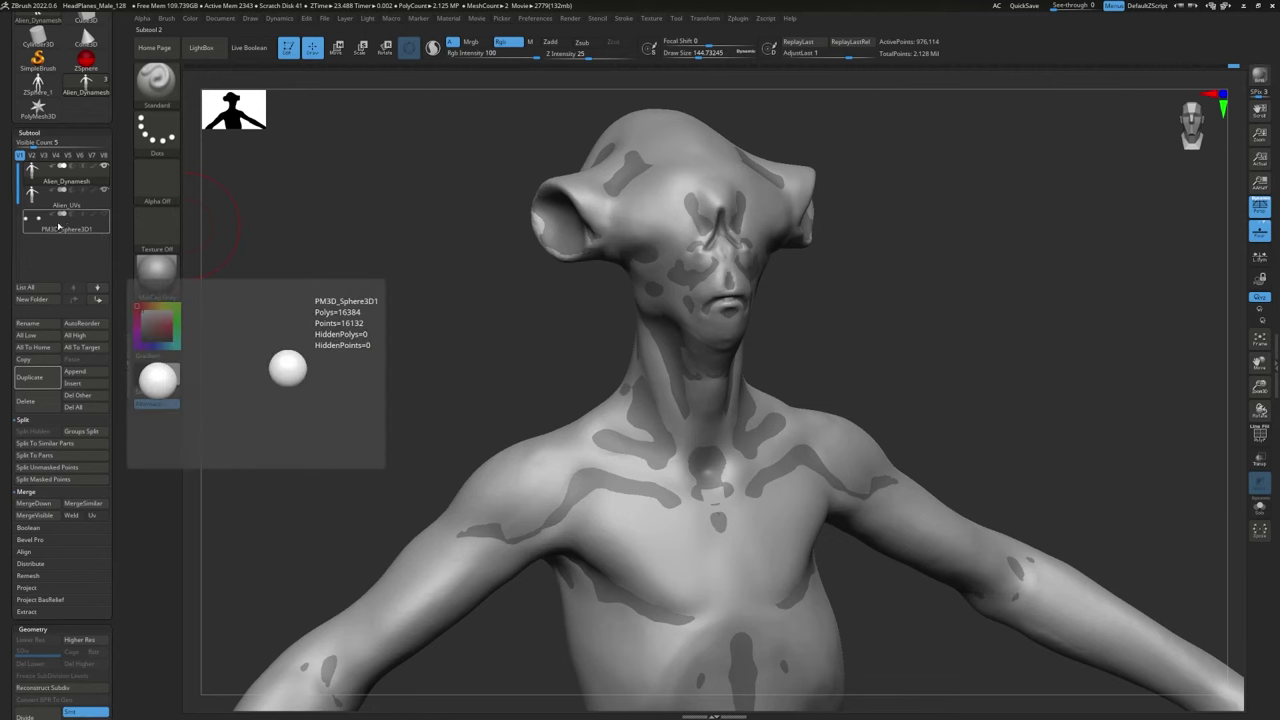
{"action": "mouse_move", "coordinate": [99, 224]}
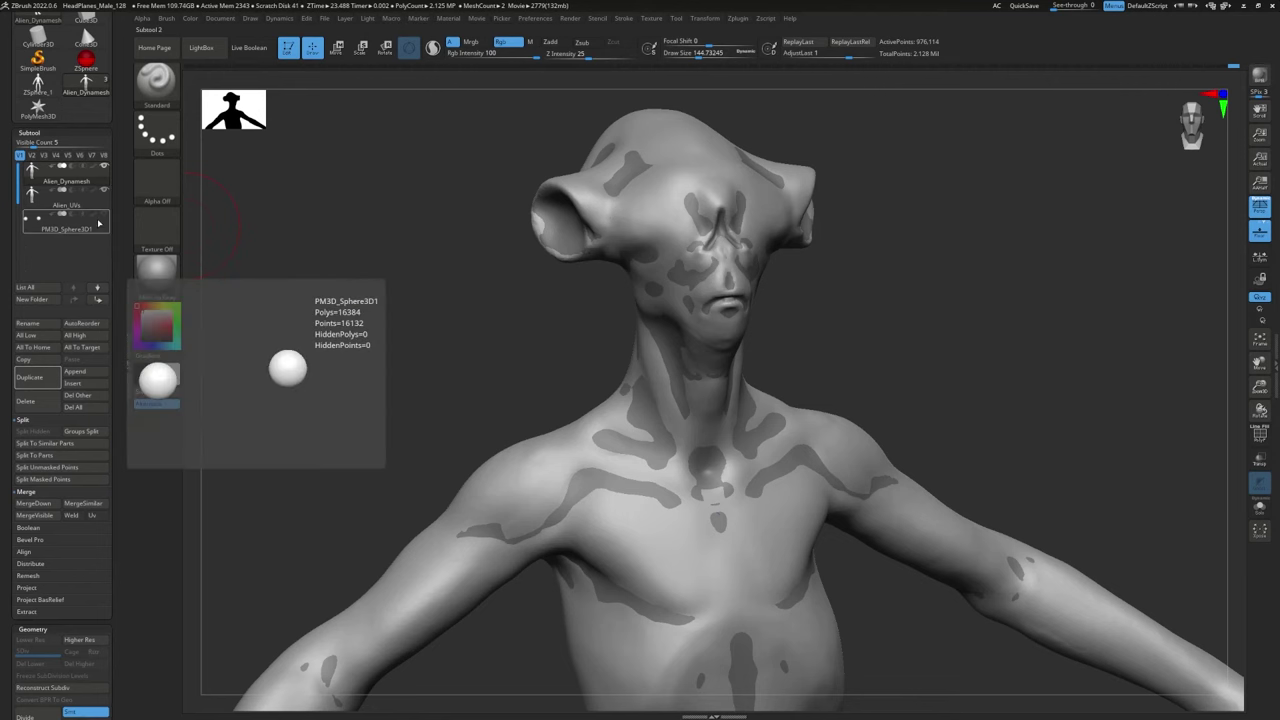
{"action": "left_click", "coordinate": [72, 208]}
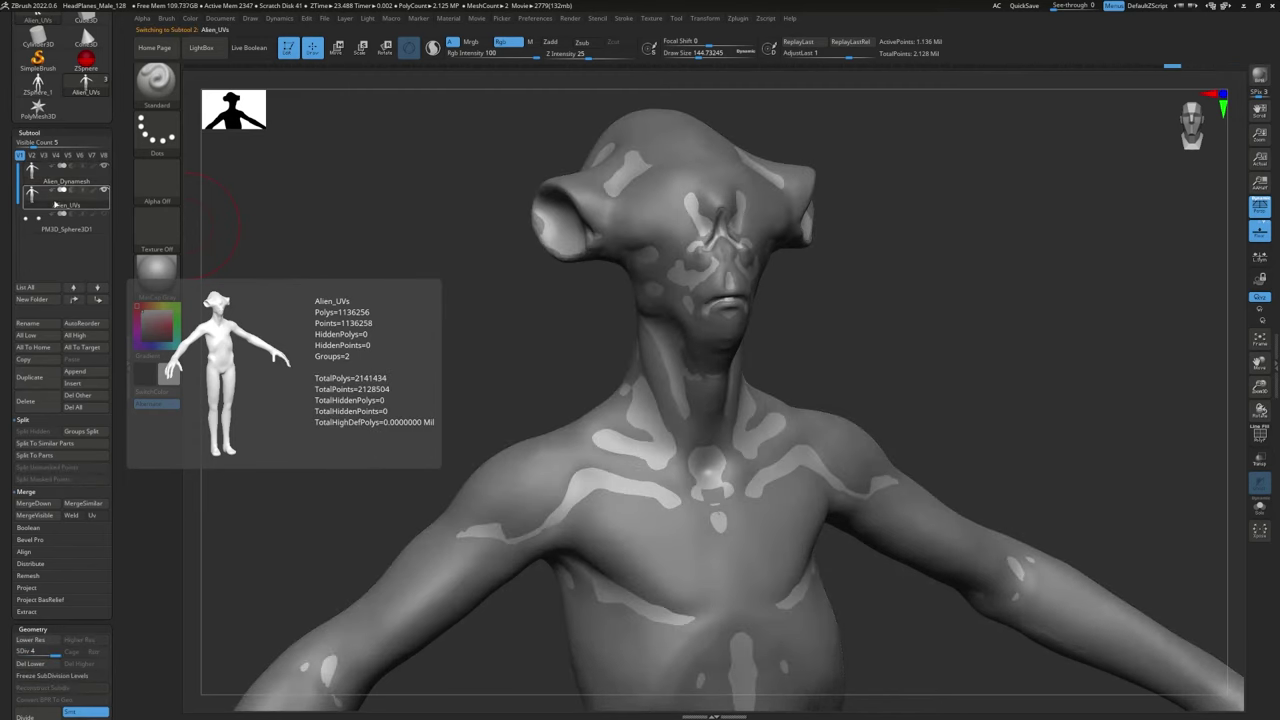
{"action": "left_click_drag", "start_coordinate": [80, 524], "coordinate": [80, 456]}
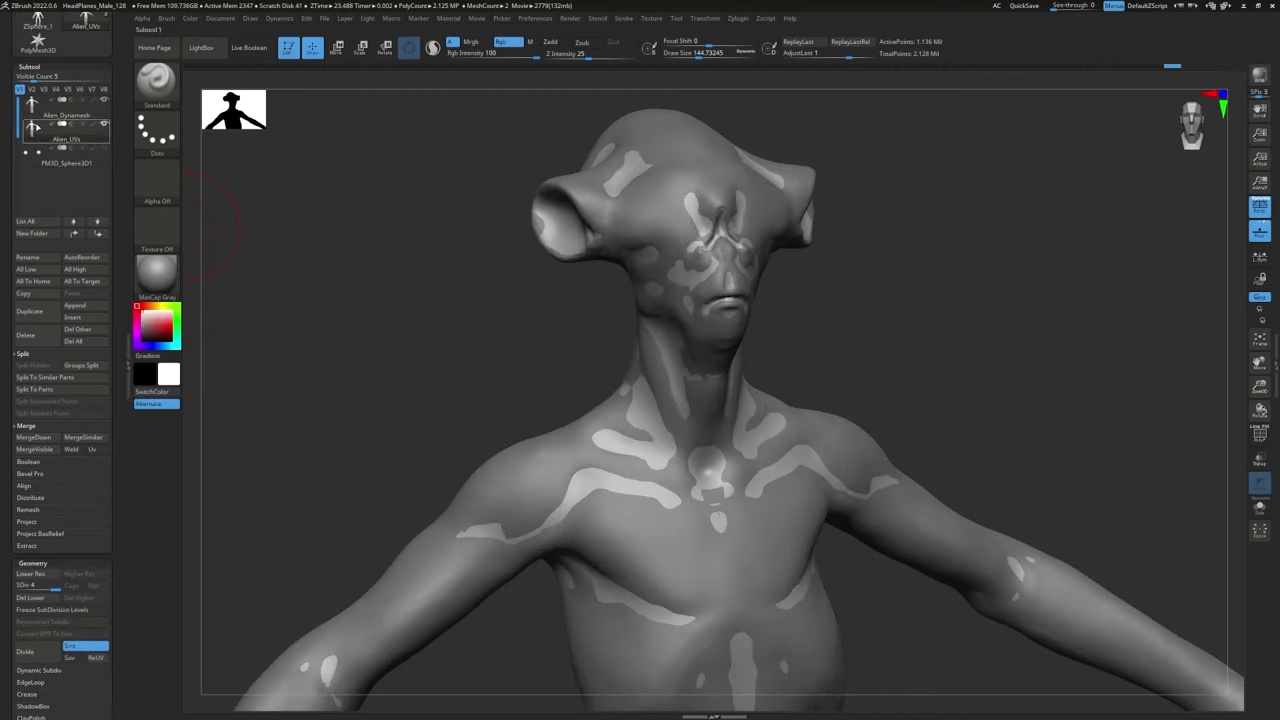
{"action": "left_click", "coordinate": [27, 522]}
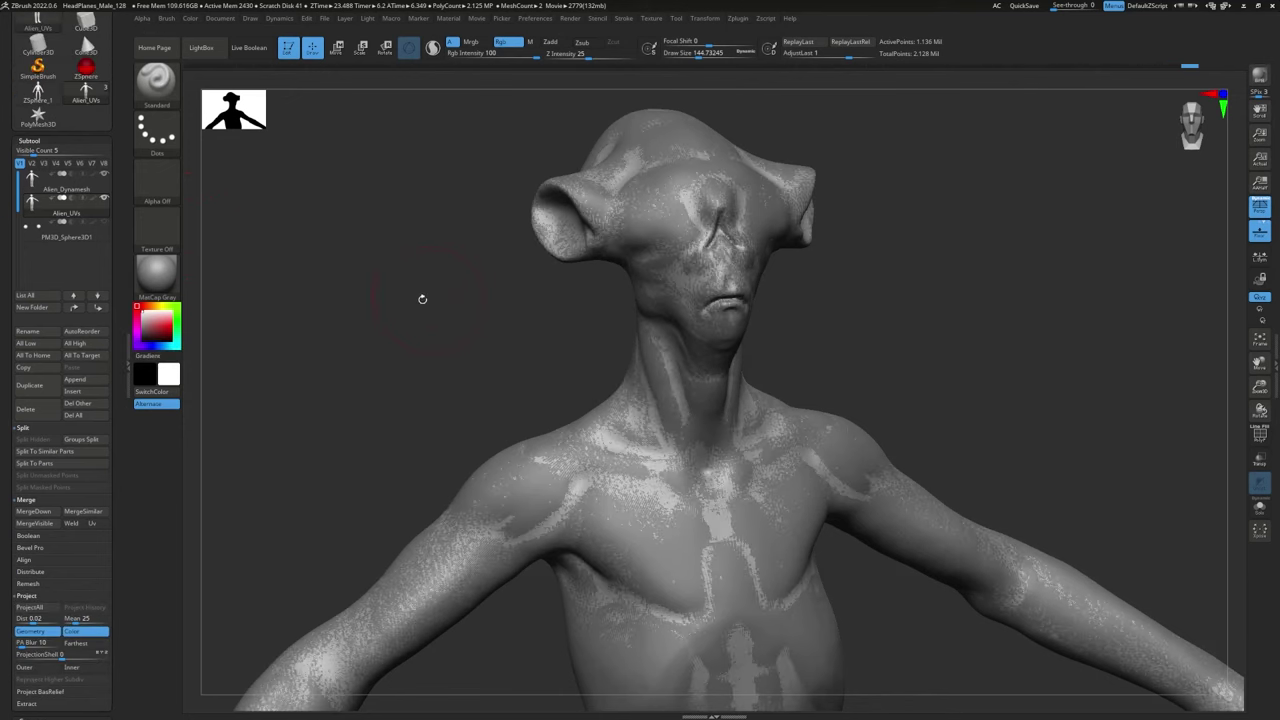
Step: Hide the Alien_Dynamesh subtool and inspect the projected detail and polyframe topology on the Alien_UVs body
{"action": "left_click_drag", "start_coordinate": [423, 294], "coordinate": [243, 263]}
{"action": "left_click", "coordinate": [99, 183]}
{"action": "left_click", "coordinate": [104, 175]}
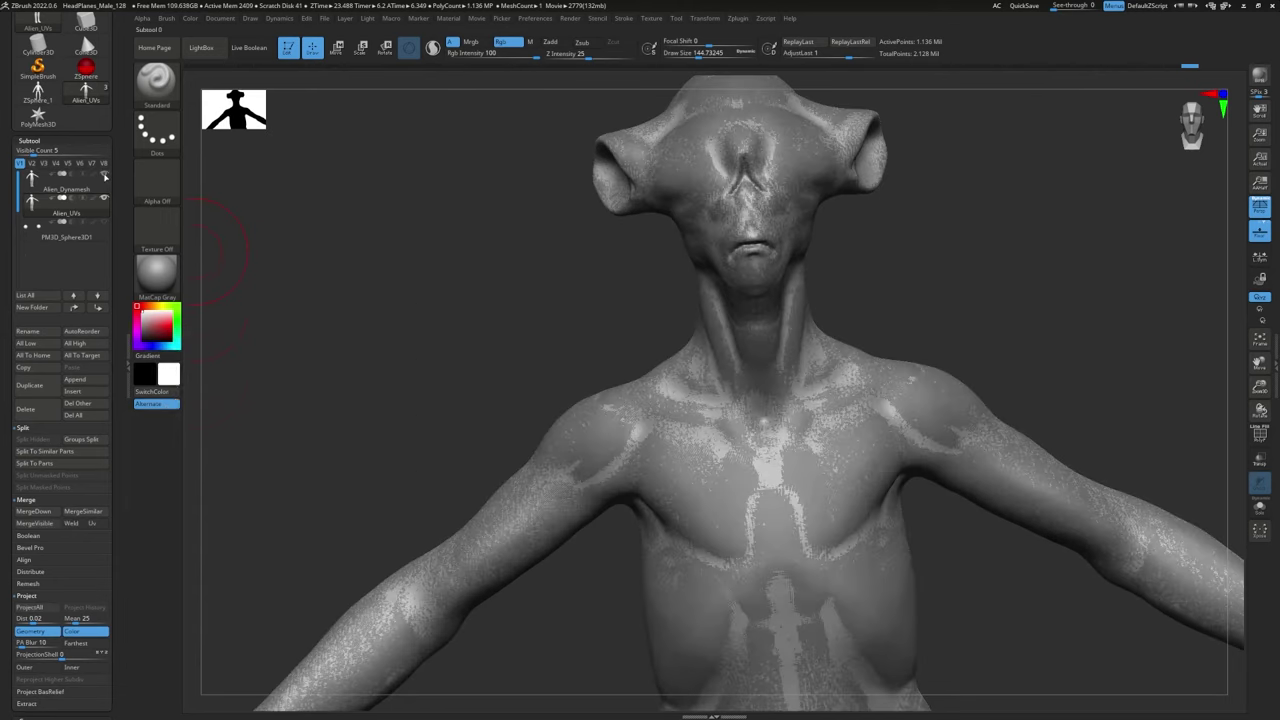
{"action": "left_click", "coordinate": [104, 175]}
{"action": "left_click_drag", "start_coordinate": [606, 343], "coordinate": [457, 371]}
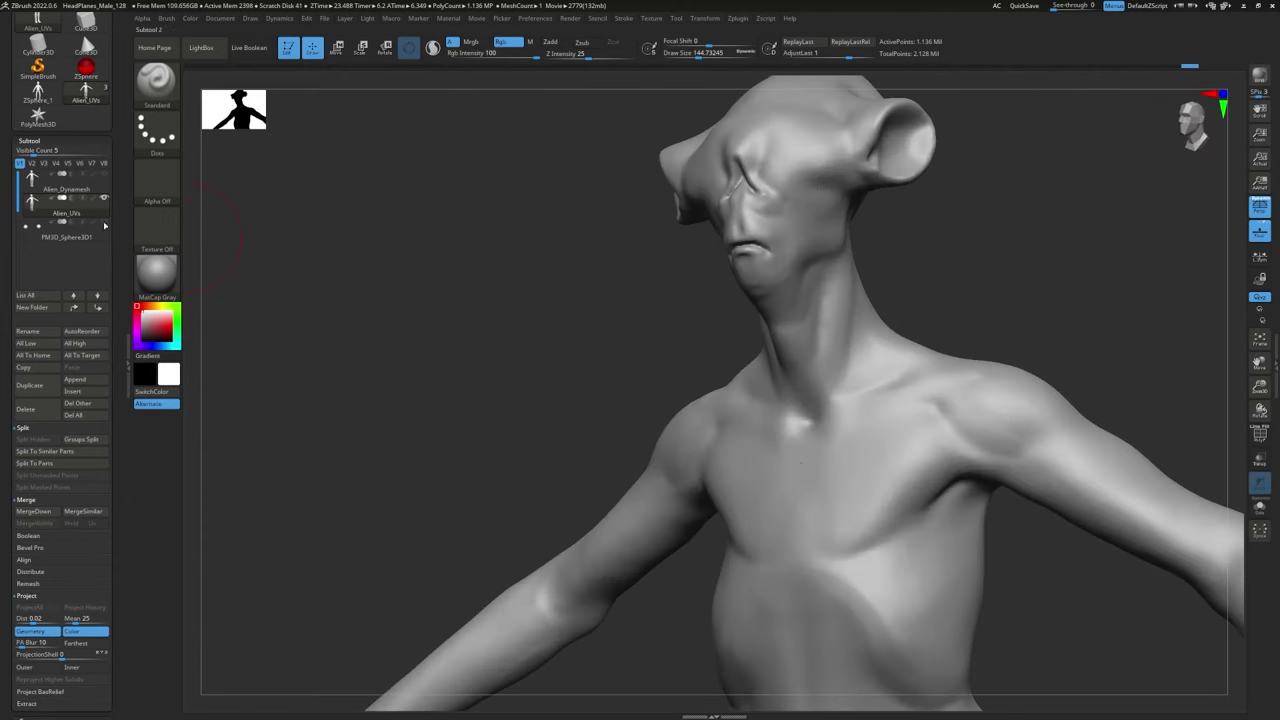
{"action": "mouse_move", "coordinate": [540, 323]}
{"action": "left_mouse_down"}
{"action": "mouse_move", "coordinate": [540, 346]}
{"action": "mouse_move", "coordinate": [460, 354]}
{"action": "mouse_move", "coordinate": [503, 356]}
{"action": "mouse_move", "coordinate": [432, 334]}
{"action": "left_mouse_up"}
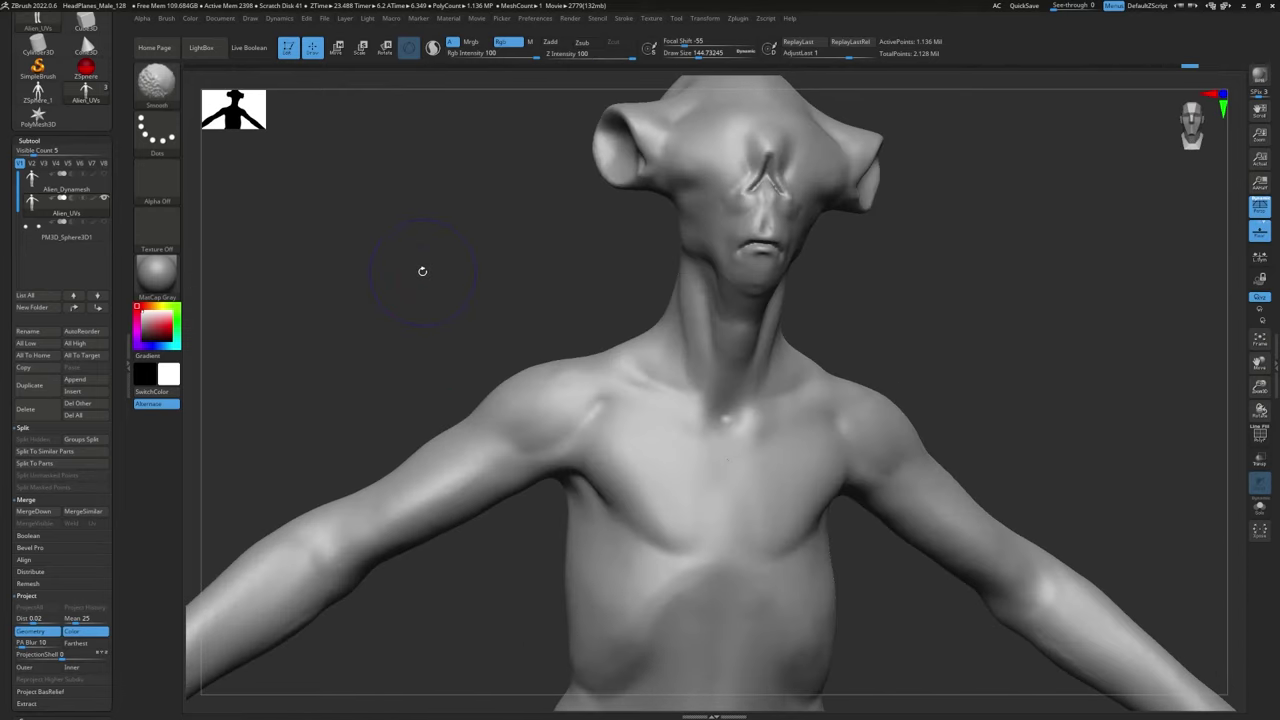
{"action": "key", "text": "shift+f"}
{"action": "mouse_move", "coordinate": [853, 351]}
{"action": "left_mouse_down"}
{"action": "mouse_move", "coordinate": [1014, 366]}
{"action": "mouse_move", "coordinate": [1083, 337]}
{"action": "mouse_move", "coordinate": [1054, 340]}
{"action": "mouse_move", "coordinate": [1072, 306]}
{"action": "left_mouse_up"}
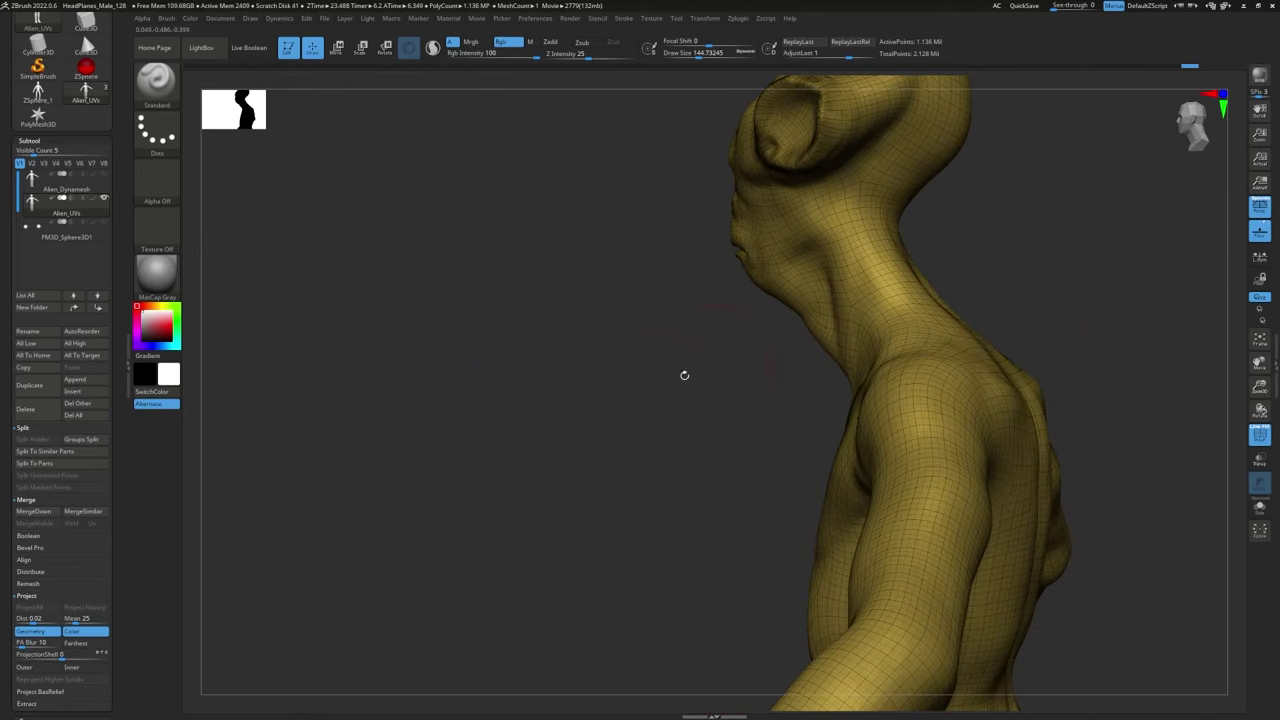
Step: Move the Alien_Dynamesh subtool below PM3D_Sphere3D1 in the subtool order, then reactivate Alien_UVs with the polyframe off
{"action": "left_click_drag", "start_coordinate": [684, 375], "coordinate": [107, 185]}
{"action": "left_click", "coordinate": [84, 172]}
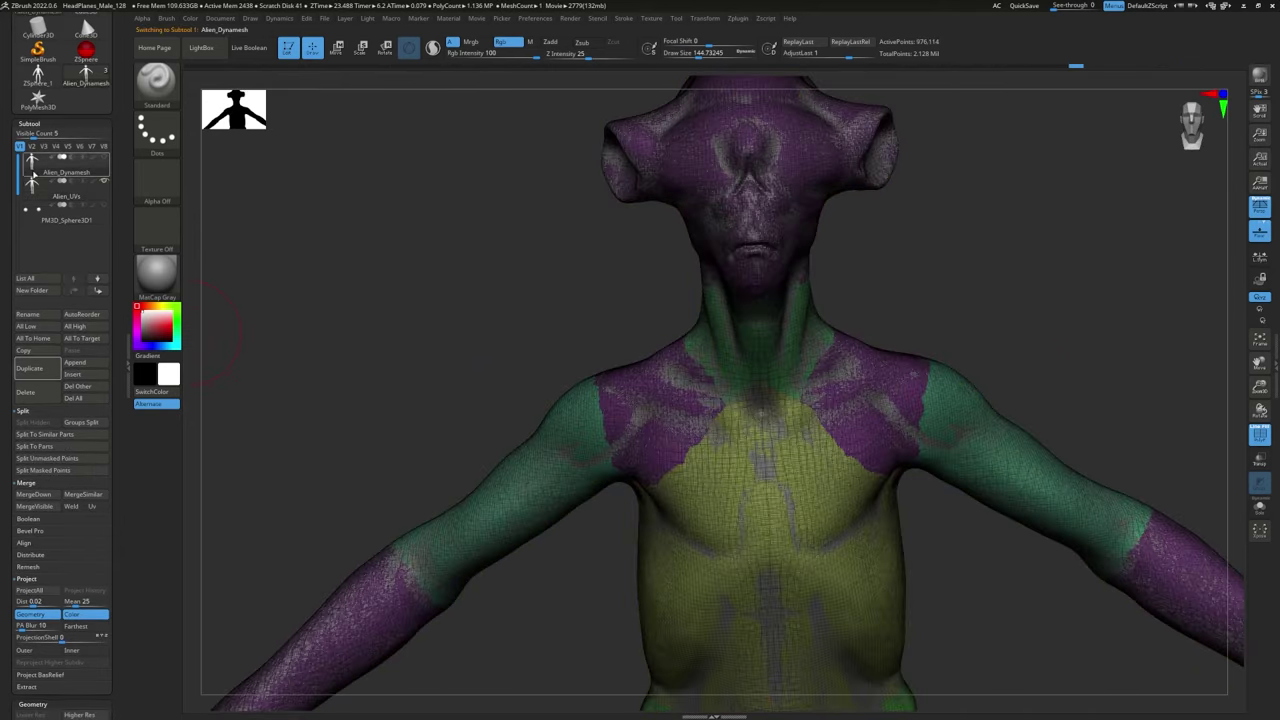
{"action": "mouse_move", "coordinate": [53, 173]}
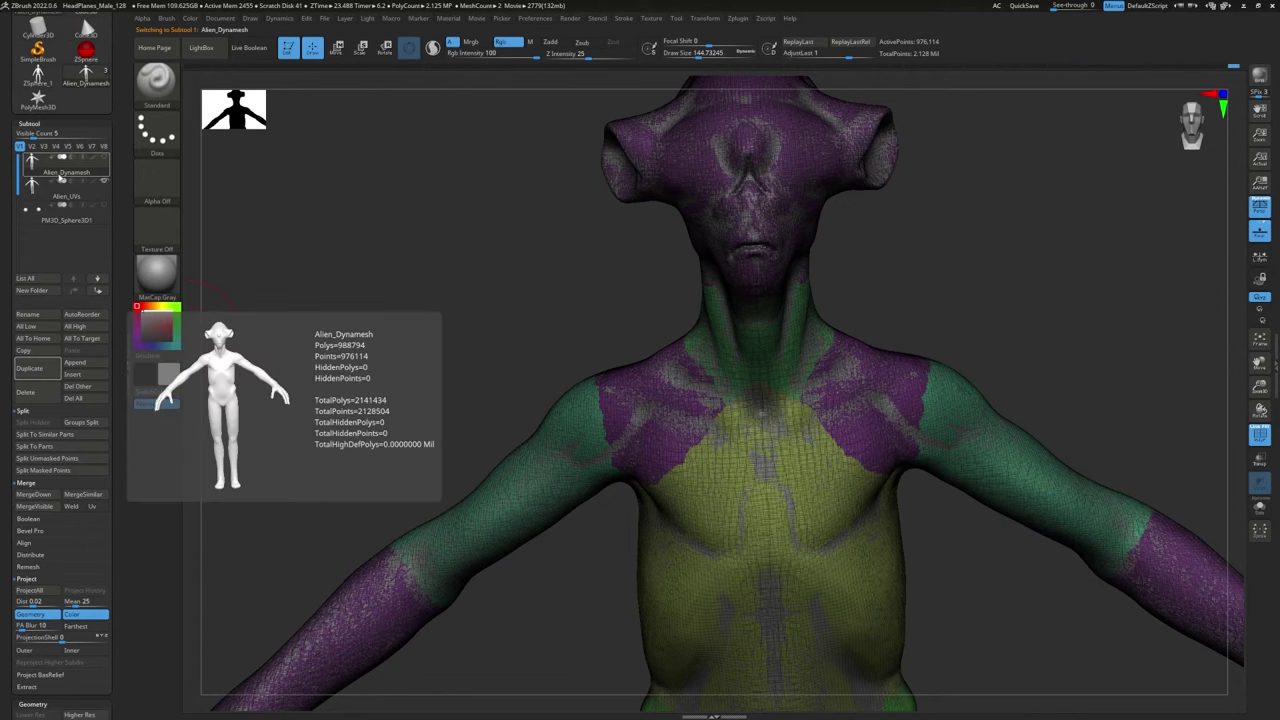
{"action": "left_click_drag", "start_coordinate": [68, 241], "coordinate": [66, 222]}
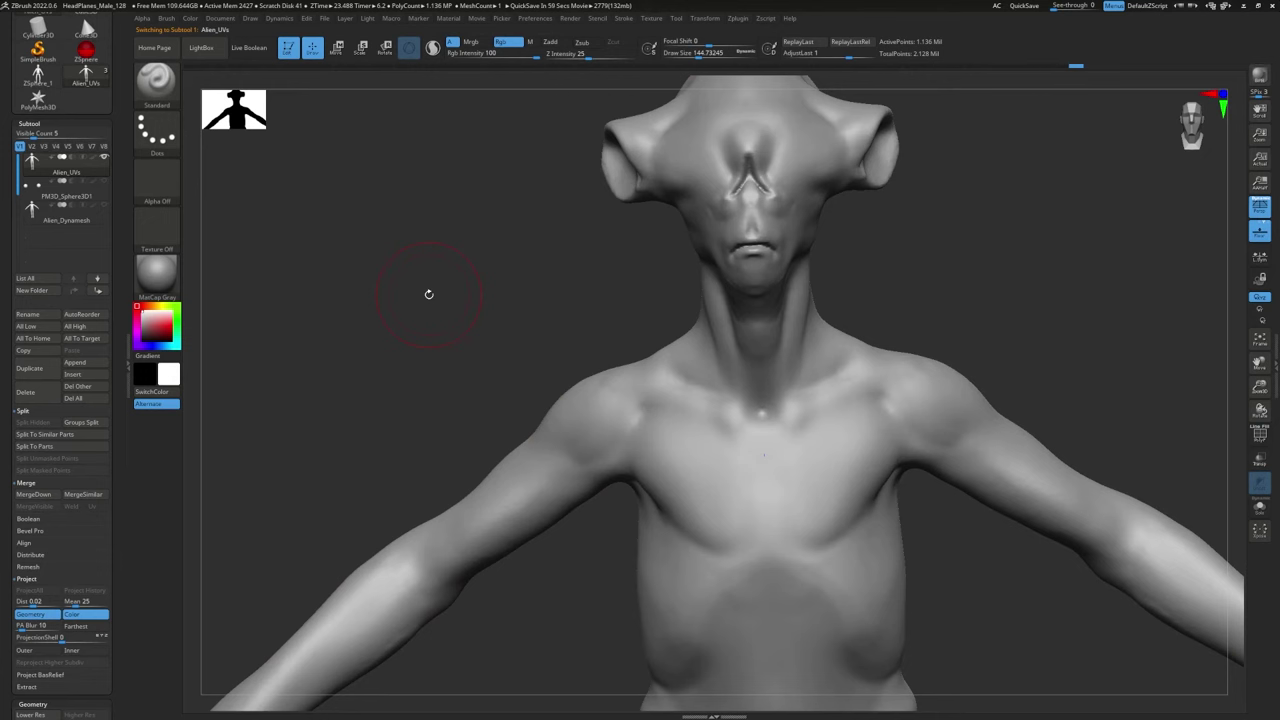
{"action": "left_click_drag", "start_coordinate": [950, 290], "coordinate": [880, 270]}
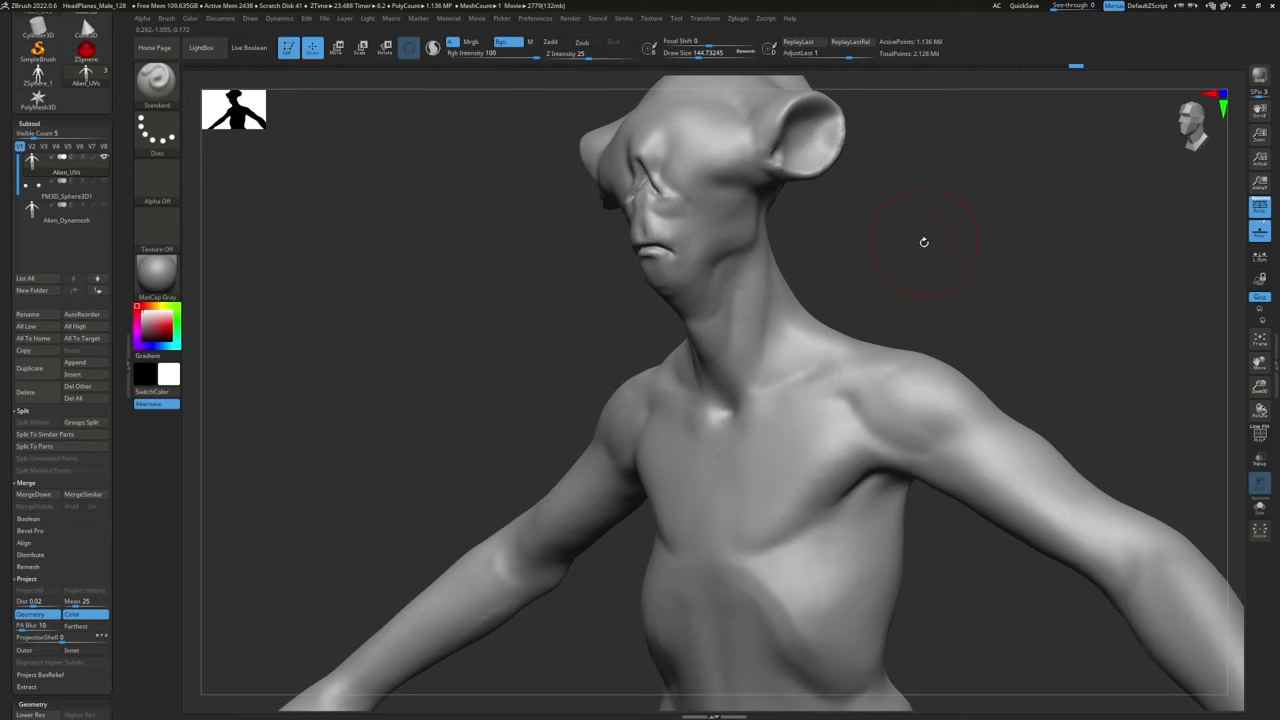
{"action": "left_click_drag", "start_coordinate": [924, 242], "coordinate": [899, 248]}
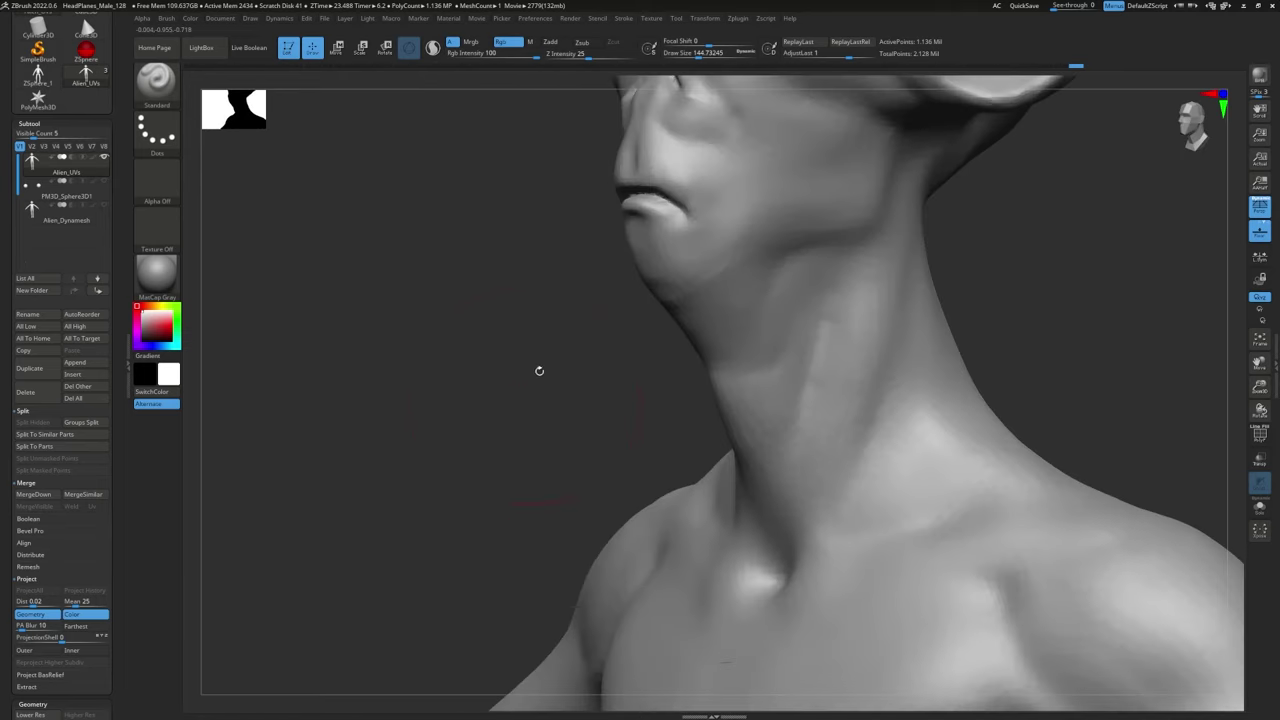
Step: Show the eye spheres, choose the DamStandard brush, and divide the Alien_UVs body up to subdivision level 6
{"action": "left_click_drag", "start_coordinate": [540, 369], "coordinate": [443, 520]}
{"action": "key", "text": "s"}
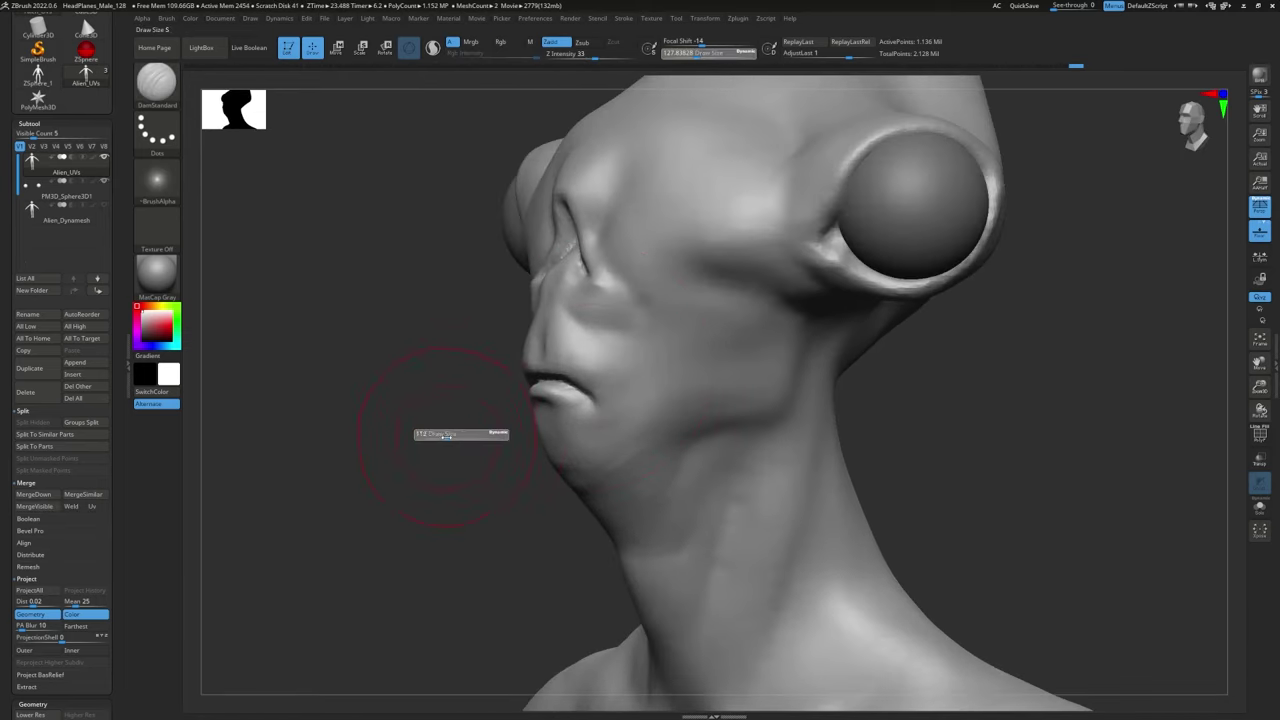
{"action": "scroll", "coordinate": [118, 473], "scroll_direction": "down", "scroll_amount": 5}
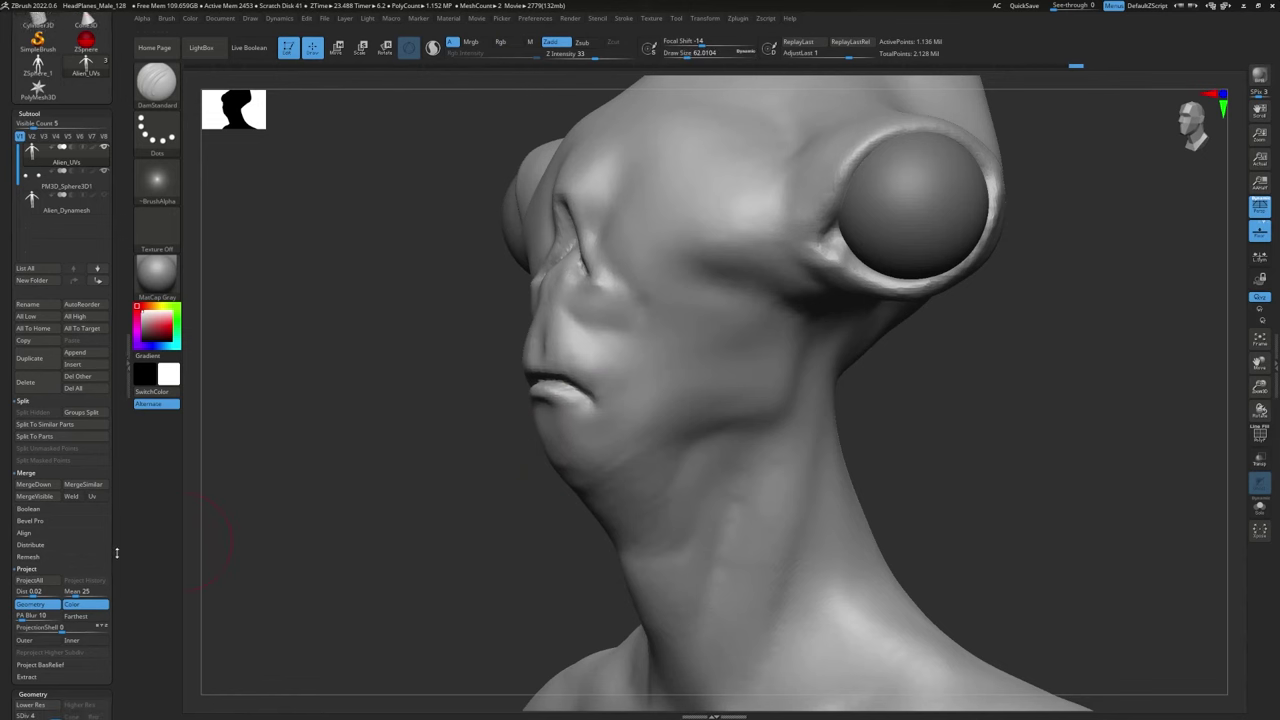
{"action": "left_click", "coordinate": [44, 530]}
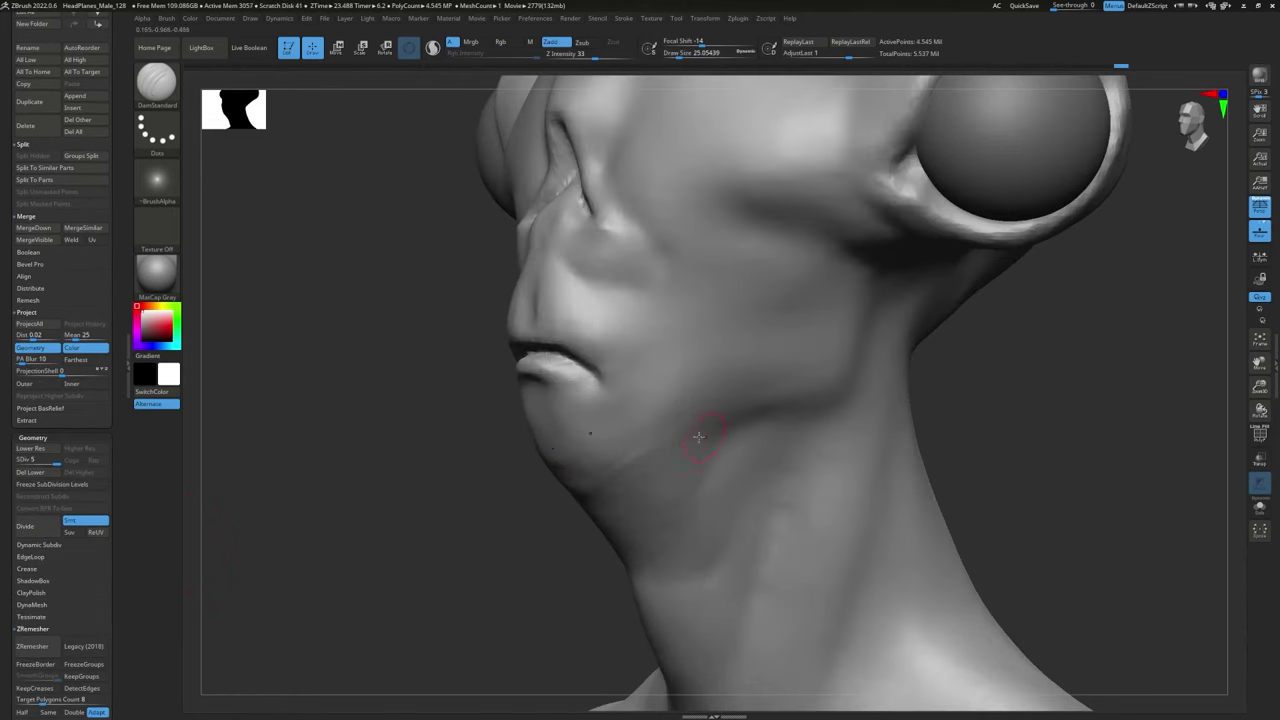
{"action": "left_click_drag", "start_coordinate": [698, 437], "coordinate": [640, 442], "text": "shift"}
{"action": "key", "text": "ctrl+d"}
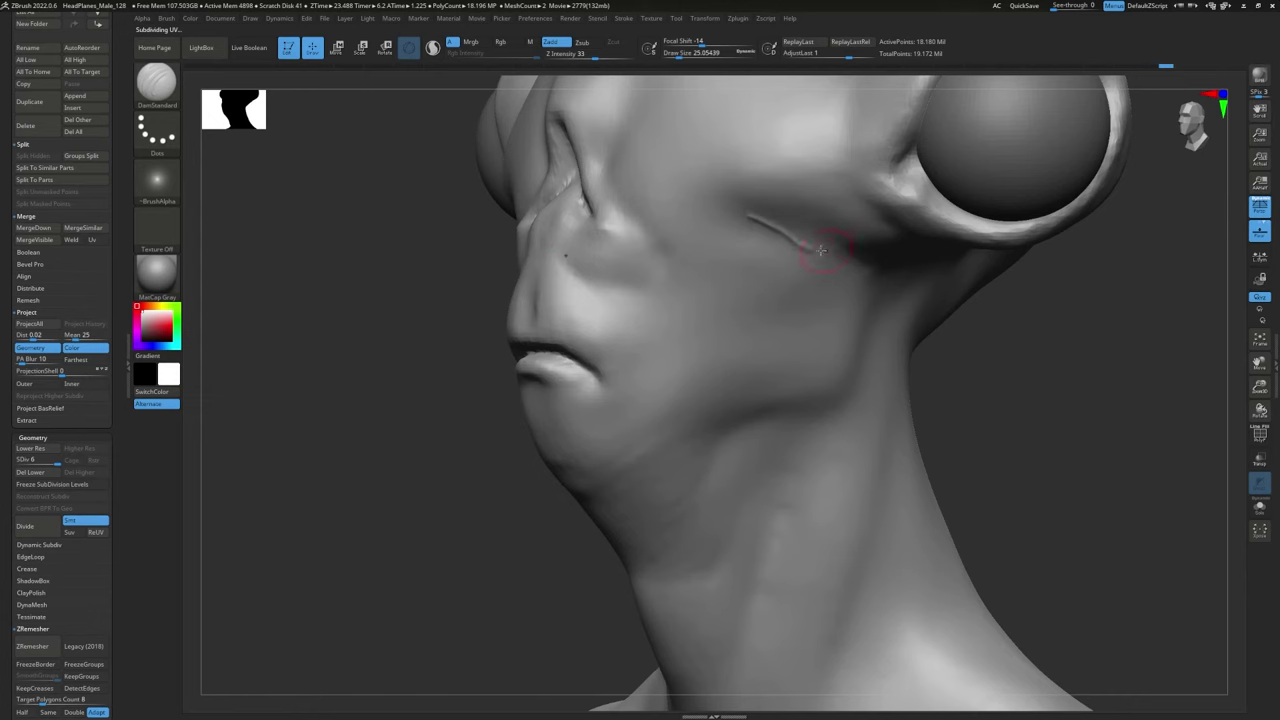
Step: Undo the test crease on the cheek and lower the body to subdivision level 5
{"action": "key", "text": "ctrl"}
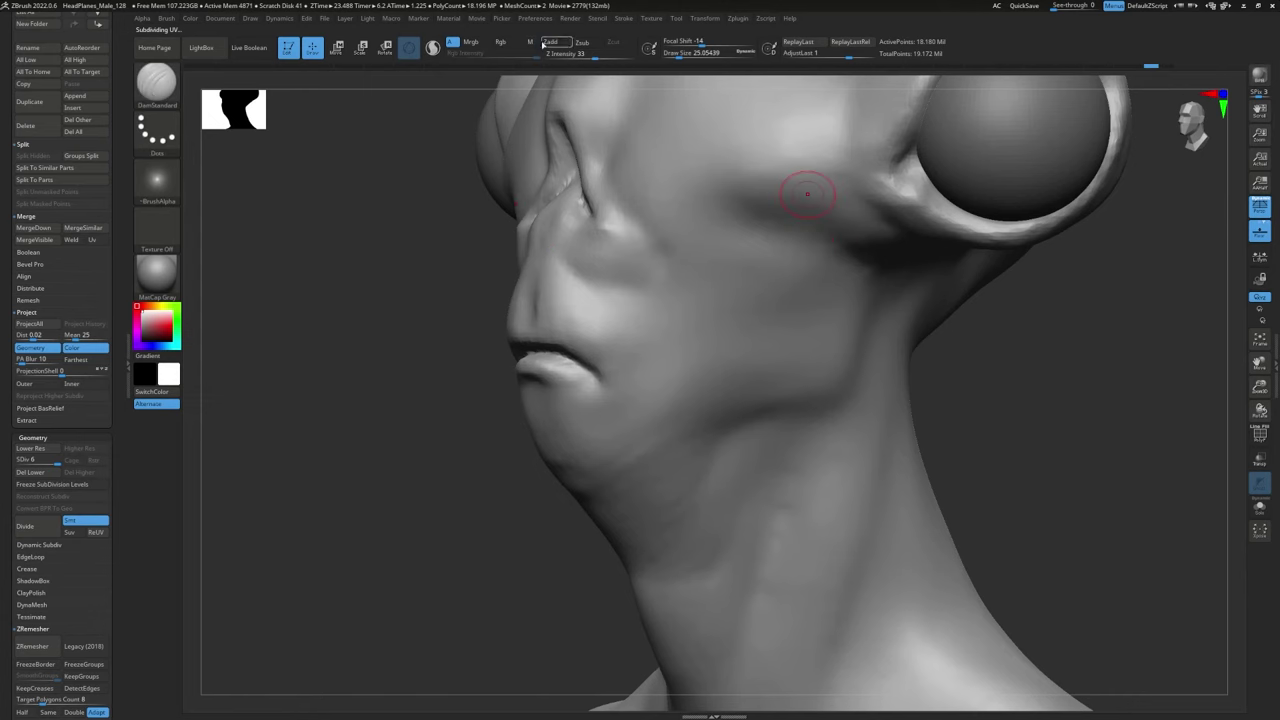
{"action": "mouse_move", "coordinate": [807, 194]}
{"action": "right_mouse_down"}
{"action": "mouse_move", "coordinate": [851, 263]}
{"action": "mouse_move", "coordinate": [857, 250]}
{"action": "right_mouse_up"}
{"action": "left_click_drag", "start_coordinate": [865, 222], "coordinate": [900, 135]}
{"action": "right_click_drag", "start_coordinate": [720, 417], "coordinate": [783, 417]}
{"action": "left_click_drag", "start_coordinate": [783, 417], "coordinate": [560, 417]}
{"action": "key", "text": "shift+d"}
{"action": "key", "text": "shift"}
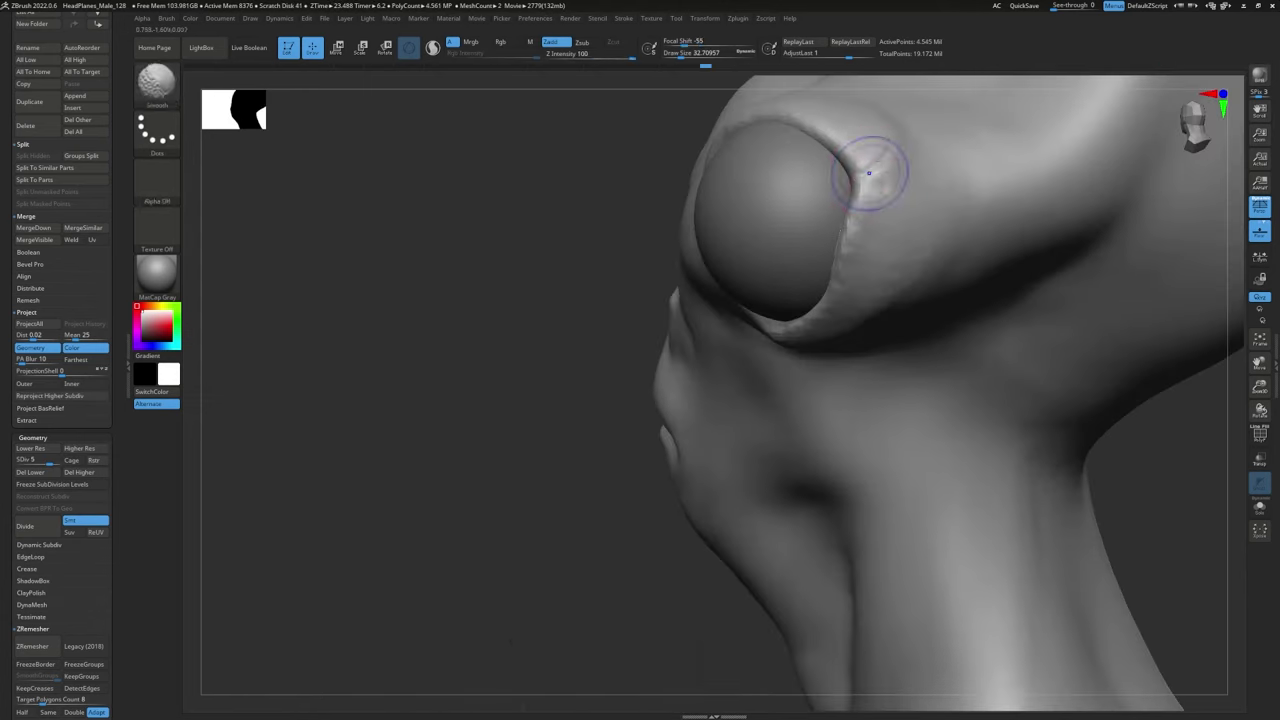
Step: Smooth the skin around the outer rim of the eye socket
{"action": "mouse_move", "coordinate": [869, 173]}
{"action": "right_mouse_down"}
{"action": "mouse_move", "coordinate": [526, 380]}
{"action": "mouse_move", "coordinate": [512, 200]}
{"action": "right_mouse_up"}
{"action": "left_click_drag", "start_coordinate": [800, 243], "coordinate": [745, 385]}
{"action": "left_click_drag", "start_coordinate": [672, 362], "coordinate": [654, 280], "text": "shift"}
{"action": "right_click_drag", "start_coordinate": [654, 274], "coordinate": [640, 528], "text": "alt"}
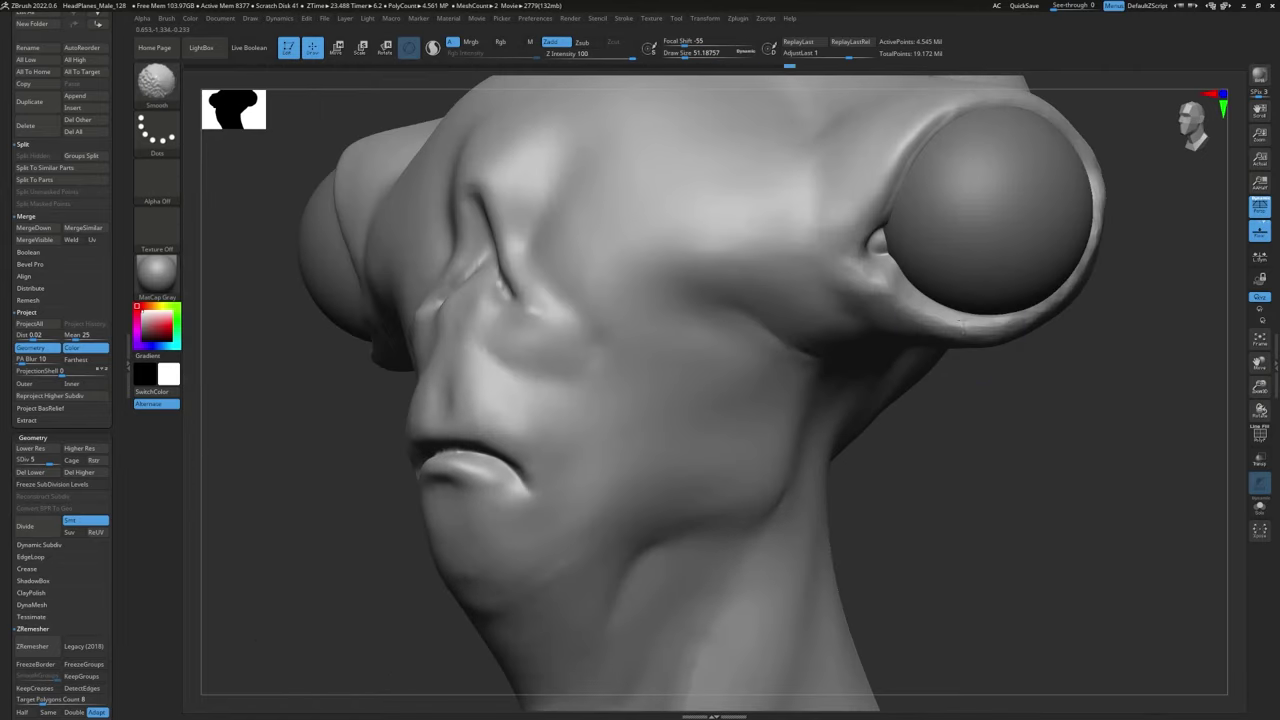
Step: Carve eyelid creases around the eye rim and its inner corner with the DamStandard brush at intensity 33
{"action": "right_click_drag", "start_coordinate": [962, 328], "coordinate": [772, 380], "text": "alt"}
{"action": "mouse_move", "coordinate": [722, 374]}
{"action": "left_mouse_down"}
{"action": "mouse_move", "coordinate": [876, 346]}
{"action": "mouse_move", "coordinate": [900, 215]}
{"action": "left_mouse_up"}
{"action": "right_click_drag", "start_coordinate": [937, 250], "coordinate": [857, 375]}
{"action": "left_click_drag", "start_coordinate": [884, 256], "coordinate": [822, 390]}
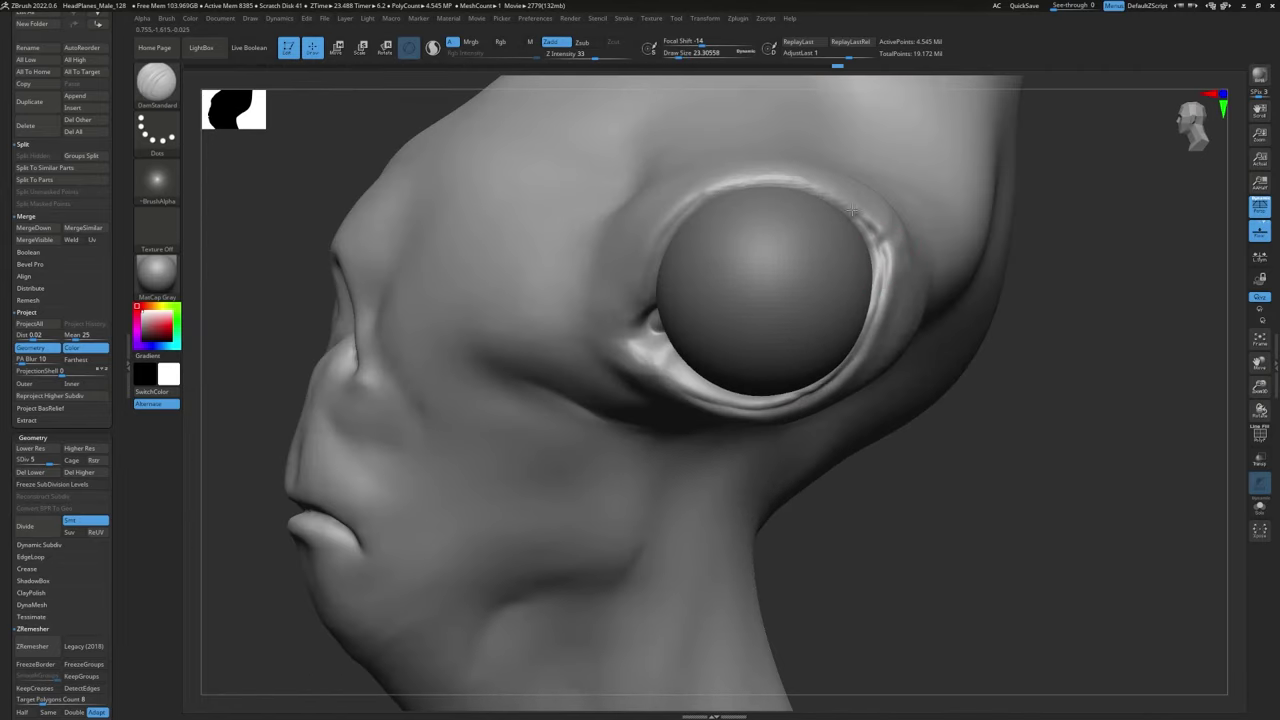
{"action": "left_click_drag", "start_coordinate": [647, 287], "coordinate": [650, 305]}
{"action": "right_click_drag", "start_coordinate": [360, 126], "coordinate": [245, 125]}
{"action": "left_click_drag", "start_coordinate": [630, 285], "coordinate": [663, 380]}
Step: Build up the brow between the nose and the eye with the ClayBuildup brush at intensity 10, smoothing the form
{"action": "right_click_drag", "start_coordinate": [663, 420], "coordinate": [840, 460]}
{"action": "mouse_move", "coordinate": [840, 460]}
{"action": "right_mouse_down", "text": "ctrl"}
{"action": "mouse_move", "coordinate": [734, 494]}
{"action": "mouse_move", "coordinate": [660, 480]}
{"action": "right_mouse_up", "text": "ctrl"}
{"action": "left_click_drag", "start_coordinate": [564, 298], "coordinate": [575, 334]}
{"action": "mouse_move", "coordinate": [500, 430]}
{"action": "right_mouse_down"}
{"action": "mouse_move", "coordinate": [814, 286]}
{"action": "mouse_move", "coordinate": [958, 325]}
{"action": "mouse_move", "coordinate": [790, 300]}
{"action": "mouse_move", "coordinate": [672, 215]}
{"action": "mouse_move", "coordinate": [646, 307]}
{"action": "right_mouse_up"}
{"action": "left_click_drag", "start_coordinate": [590, 245], "coordinate": [560, 298]}
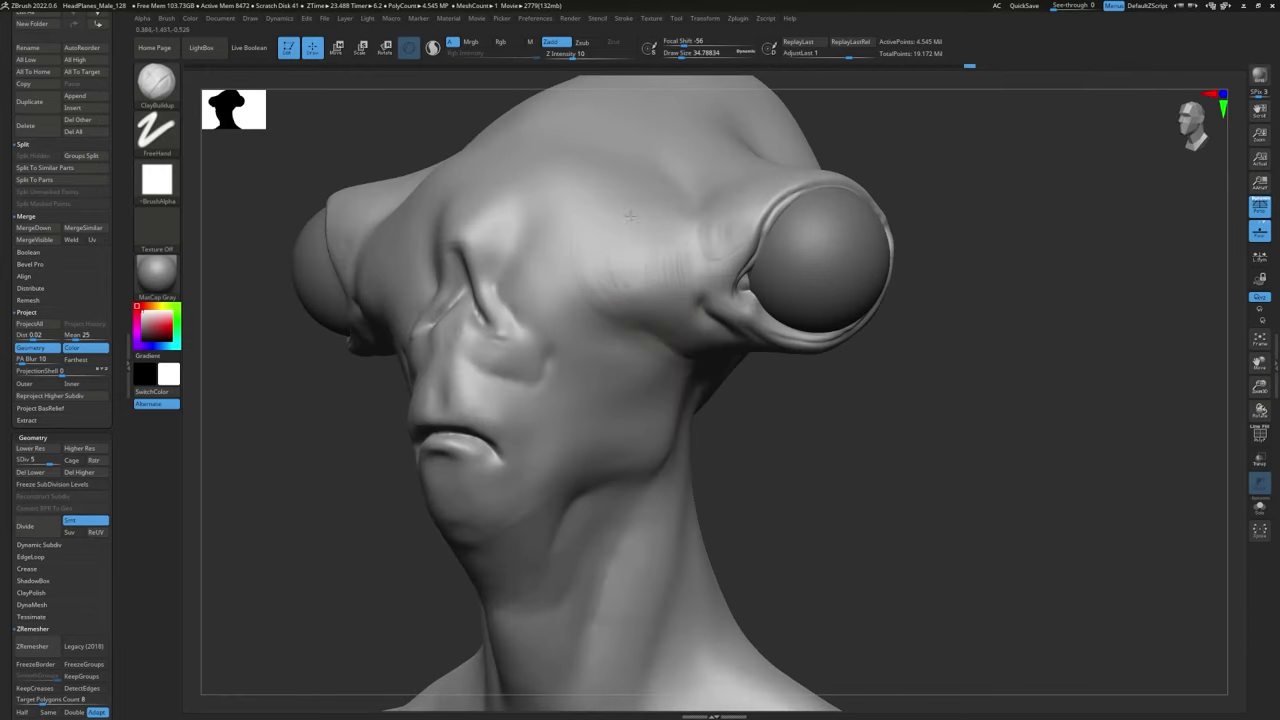
{"action": "mouse_move", "coordinate": [820, 440]}
{"action": "right_mouse_down", "text": "alt"}
{"action": "mouse_move", "coordinate": [880, 360]}
{"action": "mouse_move", "coordinate": [825, 362]}
{"action": "right_mouse_up", "text": "alt"}
{"action": "left_click_drag", "start_coordinate": [610, 480], "coordinate": [650, 432], "text": "shift"}
Step: Reselect the ClayBuildup brush and smooth the brow strokes into the surrounding face
{"action": "mouse_move", "coordinate": [652, 606]}
{"action": "right_mouse_down", "text": "alt"}
{"action": "mouse_move", "coordinate": [668, 542]}
{"action": "mouse_move", "coordinate": [417, 545]}
{"action": "right_mouse_up", "text": "alt"}
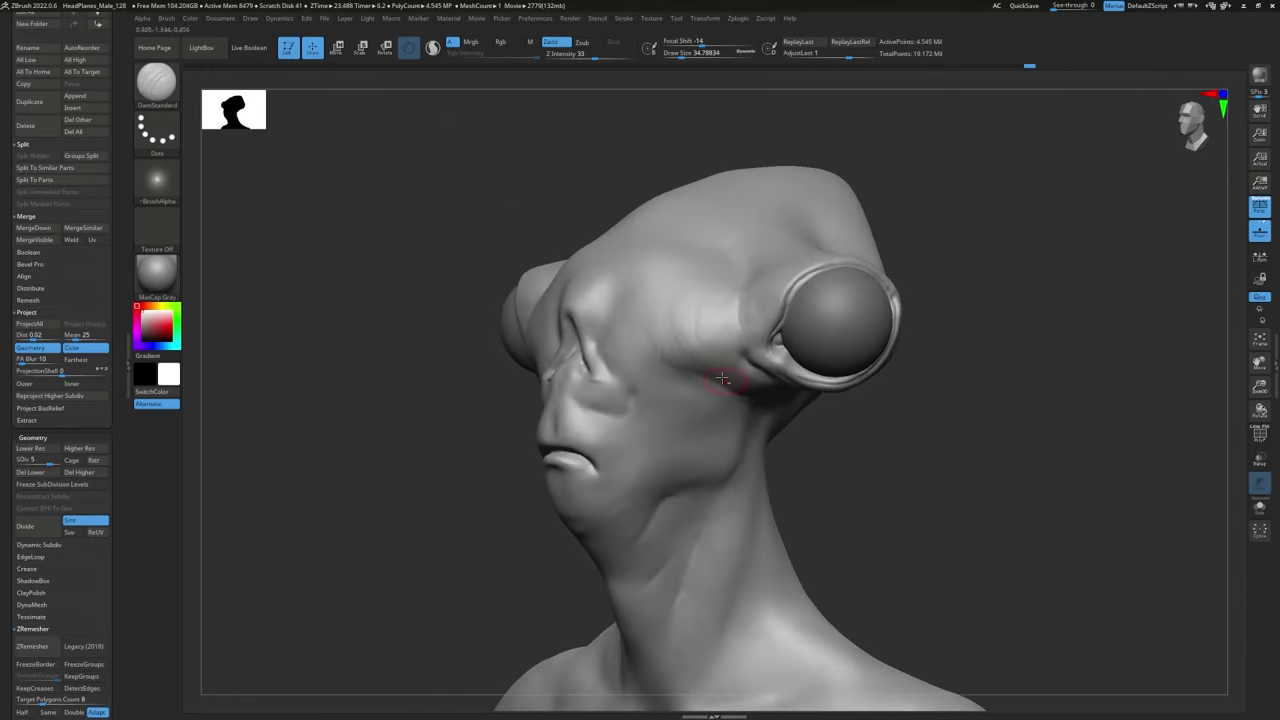
{"action": "key", "text": "b"}
{"action": "key", "text": "c"}
{"action": "key", "text": "b"}
{"action": "left_click_drag", "start_coordinate": [636, 298], "coordinate": [650, 352], "text": "shift"}
{"action": "right_click_drag", "start_coordinate": [694, 311], "coordinate": [800, 330]}
Step: Build up and smooth the neck muscles from the front, side and back with the ClayBuildup brush
{"action": "right_click_drag", "start_coordinate": [690, 650], "coordinate": [683, 441], "text": "alt"}
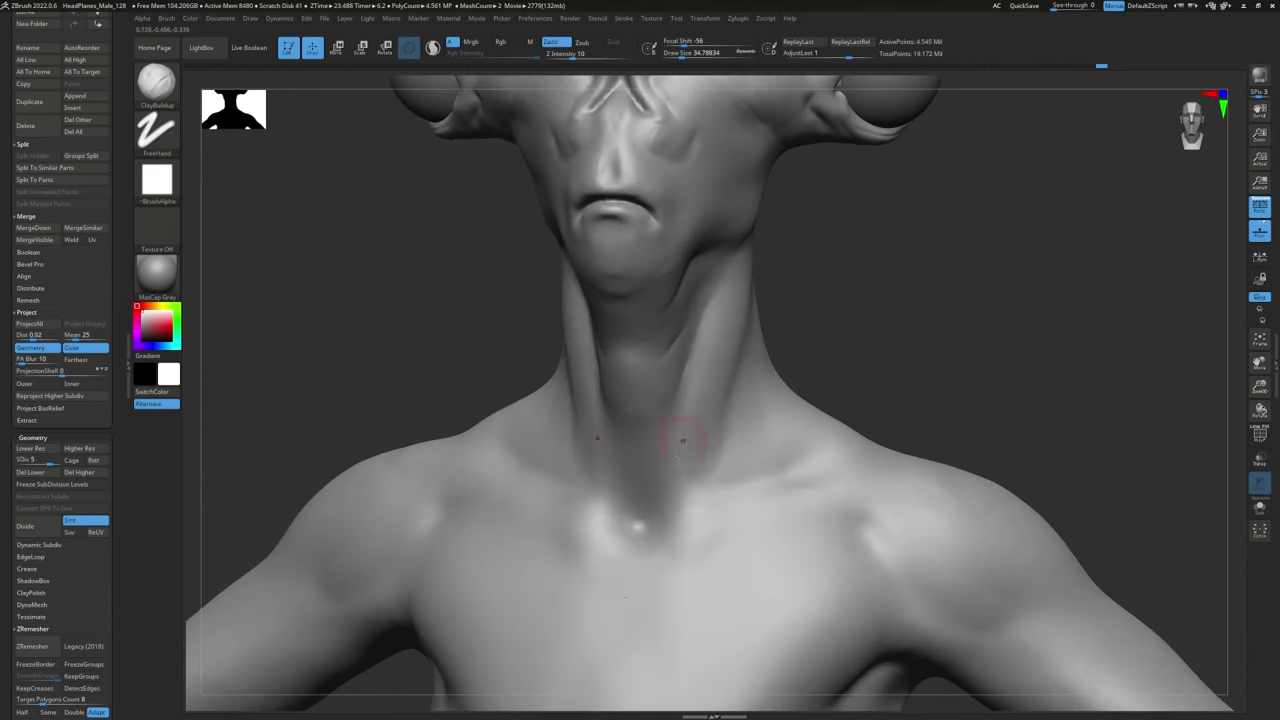
{"action": "mouse_move", "coordinate": [1050, 400]}
{"action": "right_mouse_down"}
{"action": "mouse_move", "coordinate": [960, 395]}
{"action": "mouse_move", "coordinate": [737, 291]}
{"action": "right_mouse_up"}
{"action": "mouse_move", "coordinate": [650, 240]}
{"action": "right_mouse_down"}
{"action": "mouse_move", "coordinate": [725, 236]}
{"action": "mouse_move", "coordinate": [725, 311]}
{"action": "right_mouse_up"}
{"action": "left_click_drag", "start_coordinate": [725, 311], "coordinate": [705, 345]}
{"action": "right_click_drag", "start_coordinate": [705, 345], "coordinate": [790, 320]}
{"action": "left_click_drag", "start_coordinate": [700, 290], "coordinate": [720, 350], "text": "shift"}
{"action": "right_click_drag", "start_coordinate": [760, 330], "coordinate": [708, 303]}
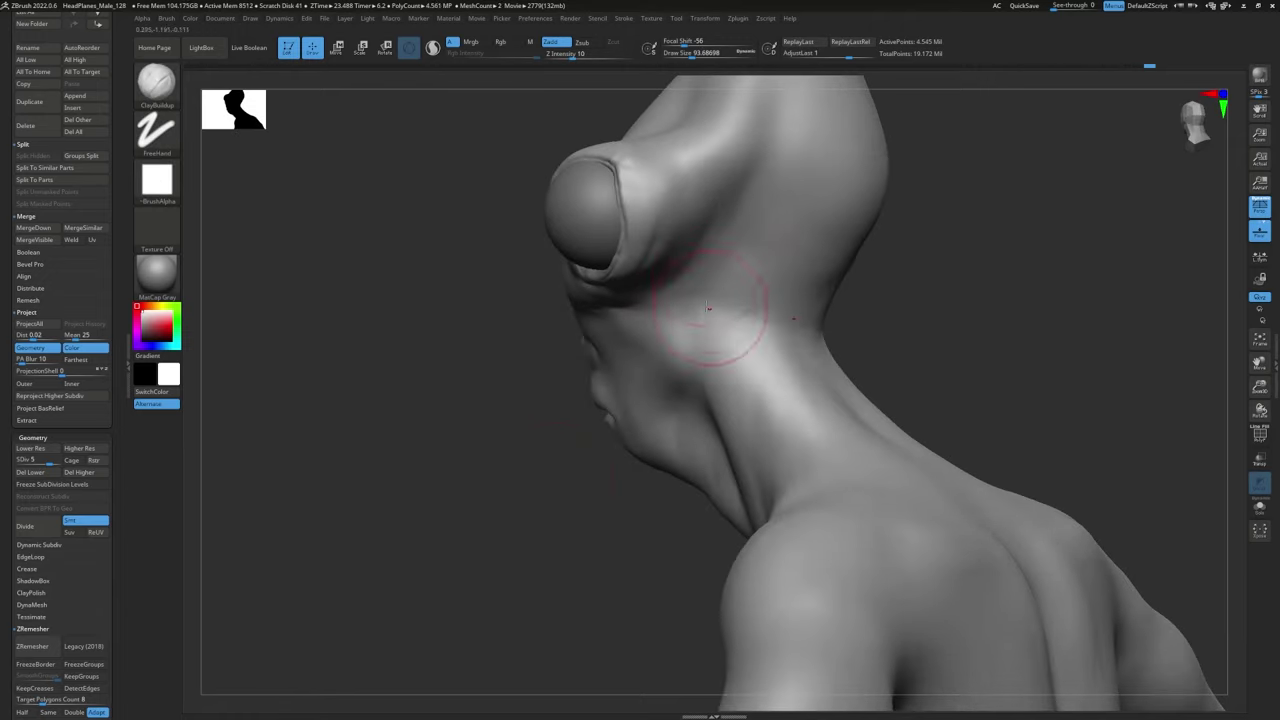
{"action": "left_click_drag", "start_coordinate": [708, 303], "coordinate": [720, 360]}
{"action": "mouse_move", "coordinate": [600, 335]}
{"action": "right_mouse_down"}
{"action": "mouse_move", "coordinate": [669, 343]}
{"action": "mouse_move", "coordinate": [902, 287]}
{"action": "mouse_move", "coordinate": [814, 303]}
{"action": "mouse_move", "coordinate": [773, 490]}
{"action": "mouse_move", "coordinate": [914, 414]}
{"action": "mouse_move", "coordinate": [910, 383]}
{"action": "mouse_move", "coordinate": [829, 289]}
{"action": "mouse_move", "coordinate": [754, 380]}
{"action": "mouse_move", "coordinate": [814, 503]}
{"action": "right_mouse_up"}
Step: Refine the torso, hip and back forms at subdivision level 4, working with DamStandard and then ClayBuildup
{"action": "right_click_drag", "start_coordinate": [796, 408], "coordinate": [775, 483]}
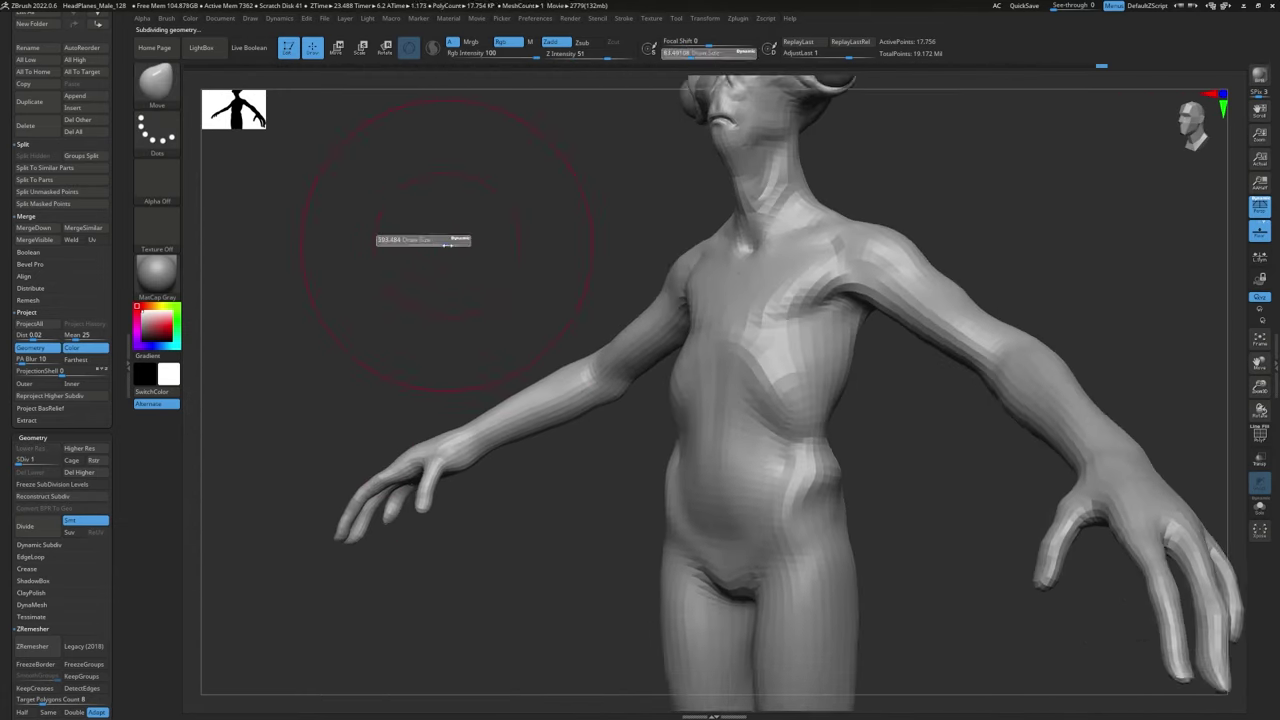
{"action": "right_click_drag", "start_coordinate": [414, 214], "coordinate": [398, 410]}
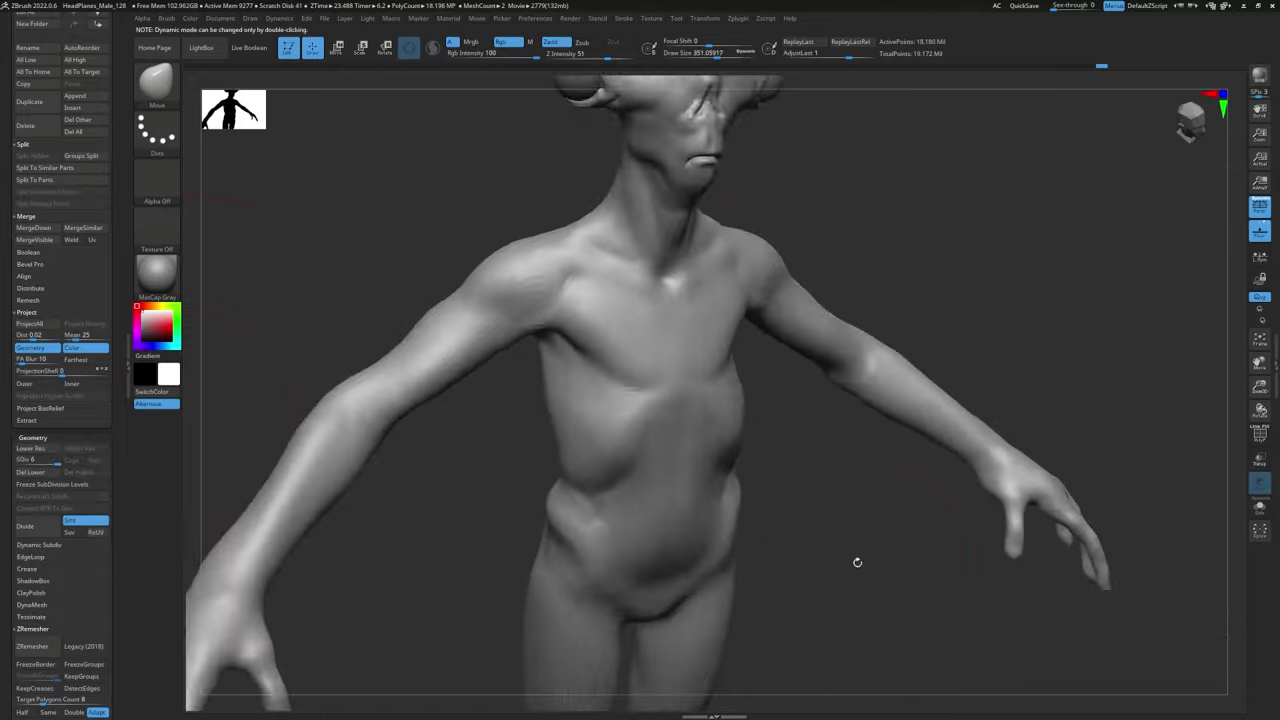
{"action": "mouse_move", "coordinate": [857, 557]}
{"action": "right_mouse_down"}
{"action": "mouse_move", "coordinate": [766, 550]}
{"action": "mouse_move", "coordinate": [700, 360]}
{"action": "right_mouse_up"}
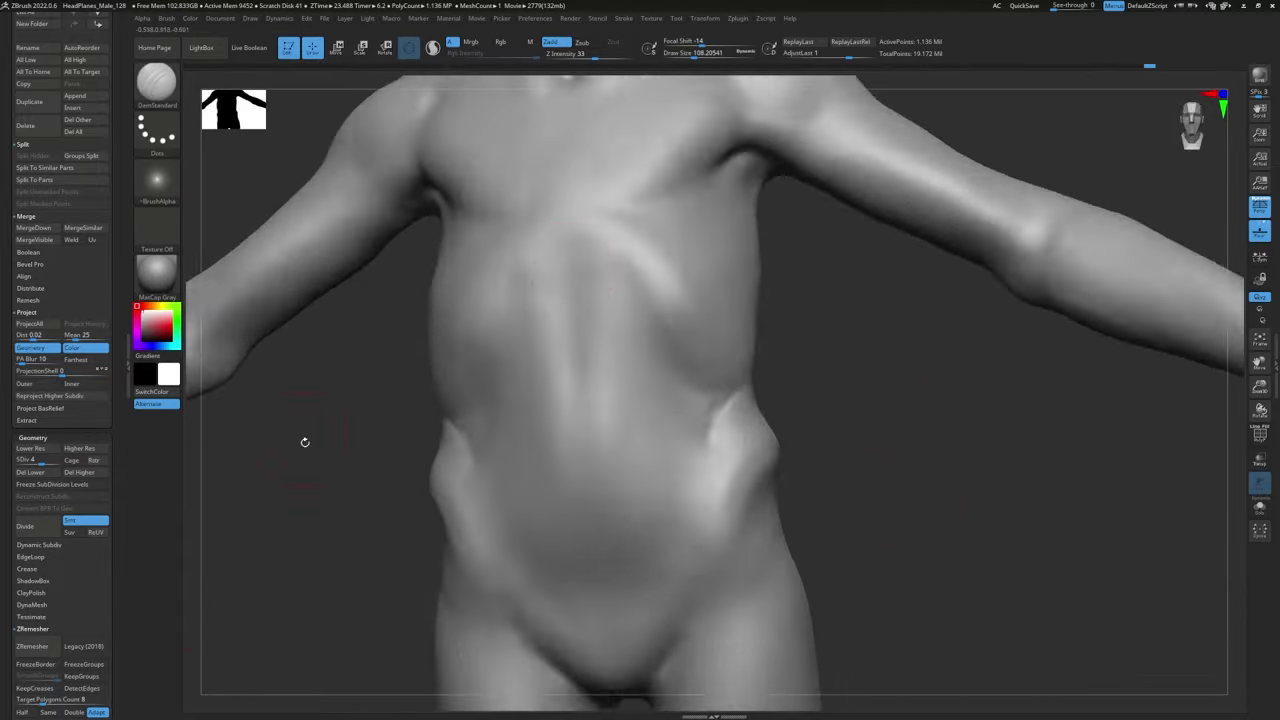
{"action": "right_click_drag", "start_coordinate": [303, 440], "coordinate": [635, 281]}
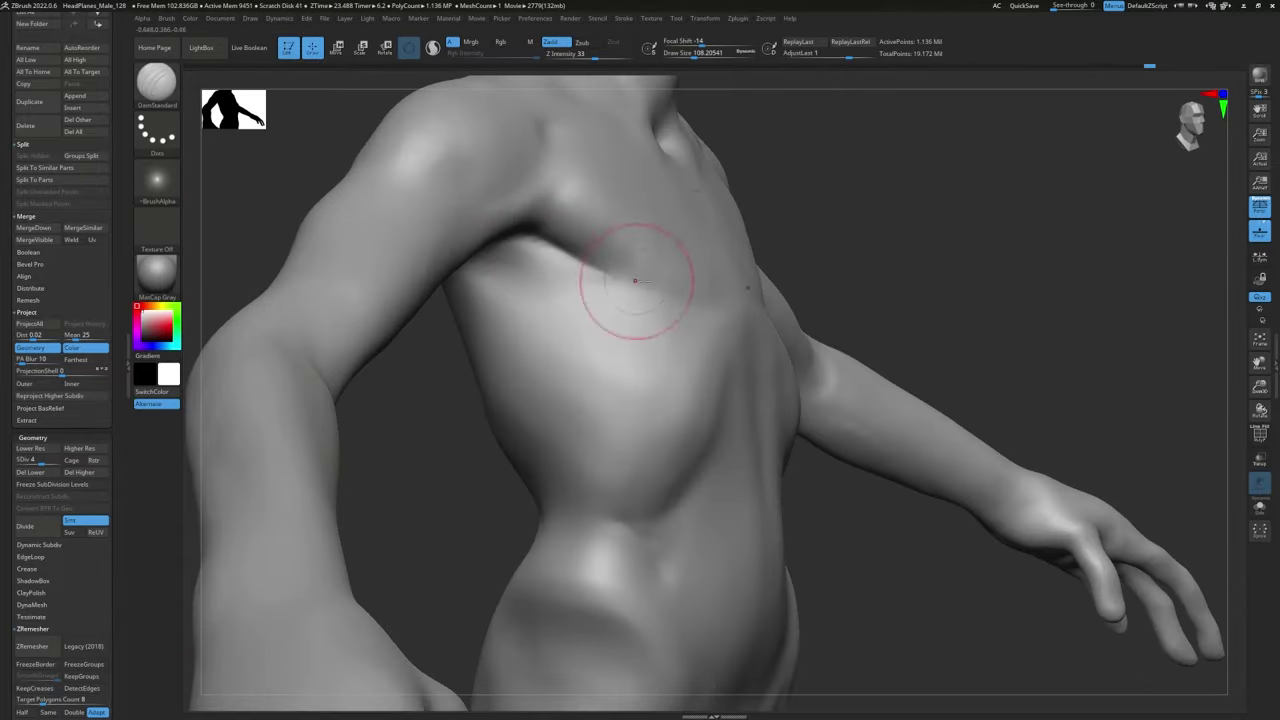
{"action": "right_click_drag", "start_coordinate": [628, 150], "coordinate": [838, 368]}
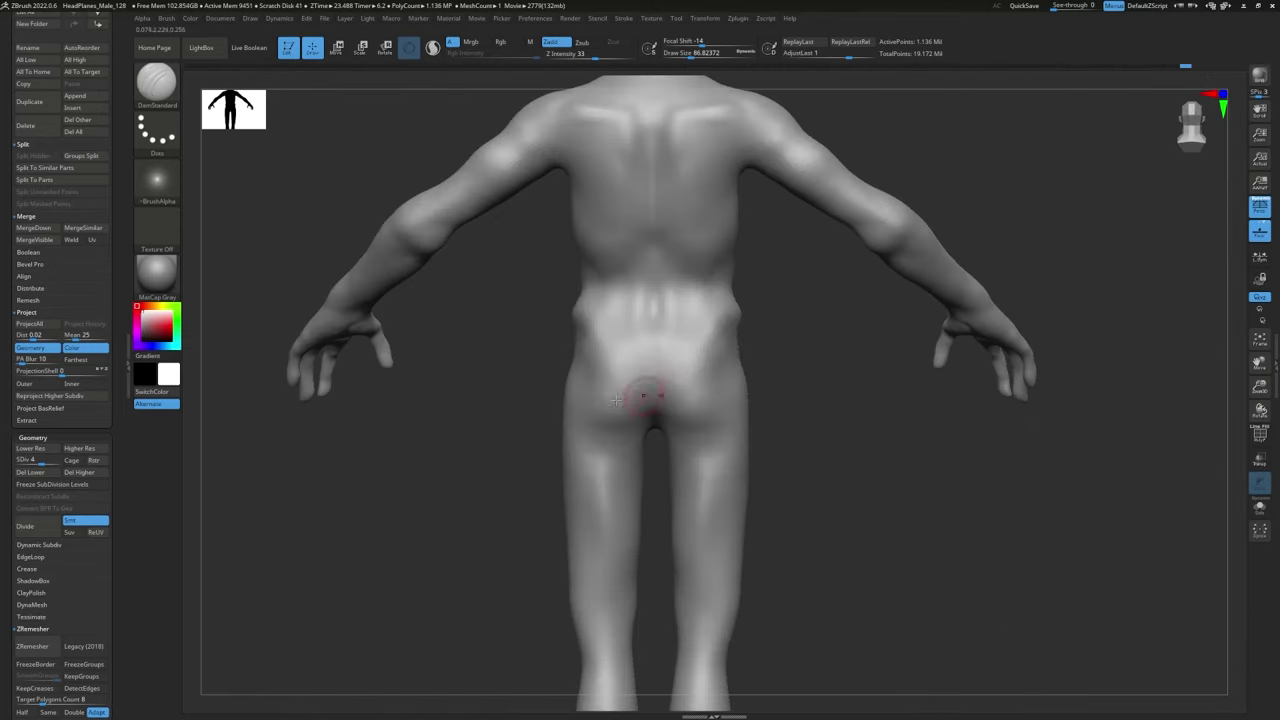
{"action": "right_click_drag", "start_coordinate": [600, 400], "coordinate": [658, 398]}
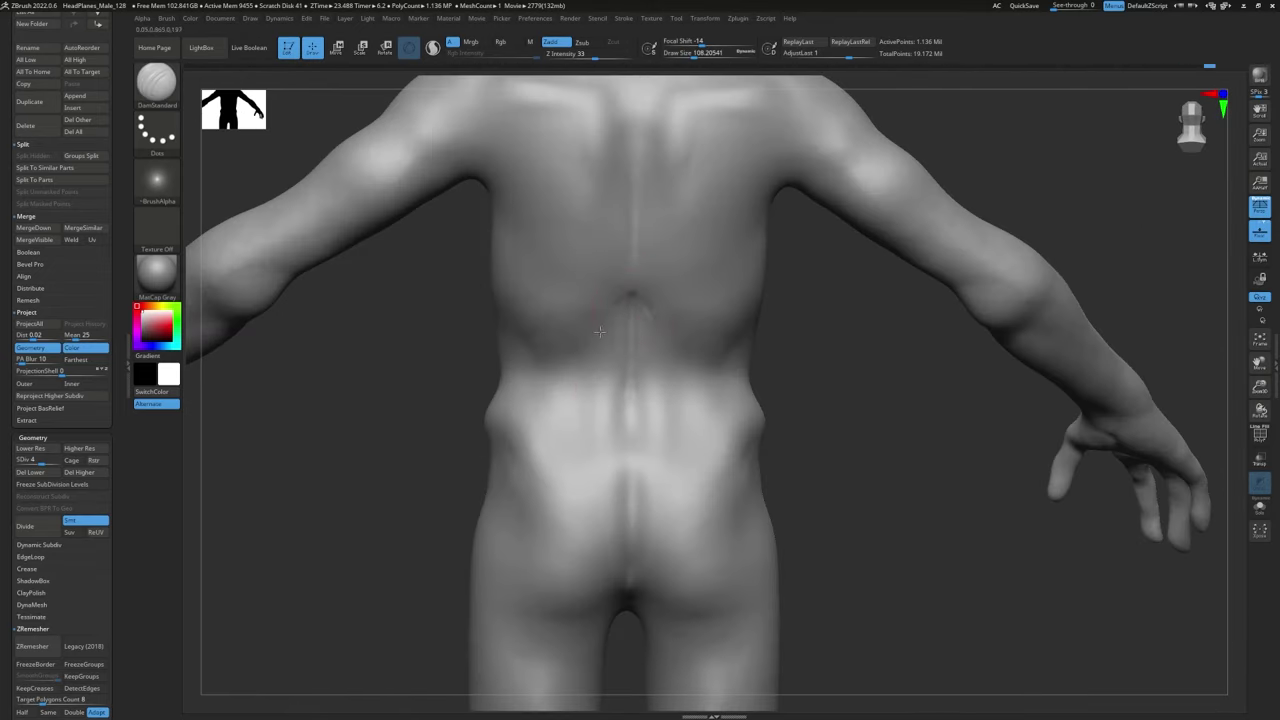
{"action": "key", "text": "b"}
{"action": "key", "text": "c"}
{"action": "key", "text": "b"}
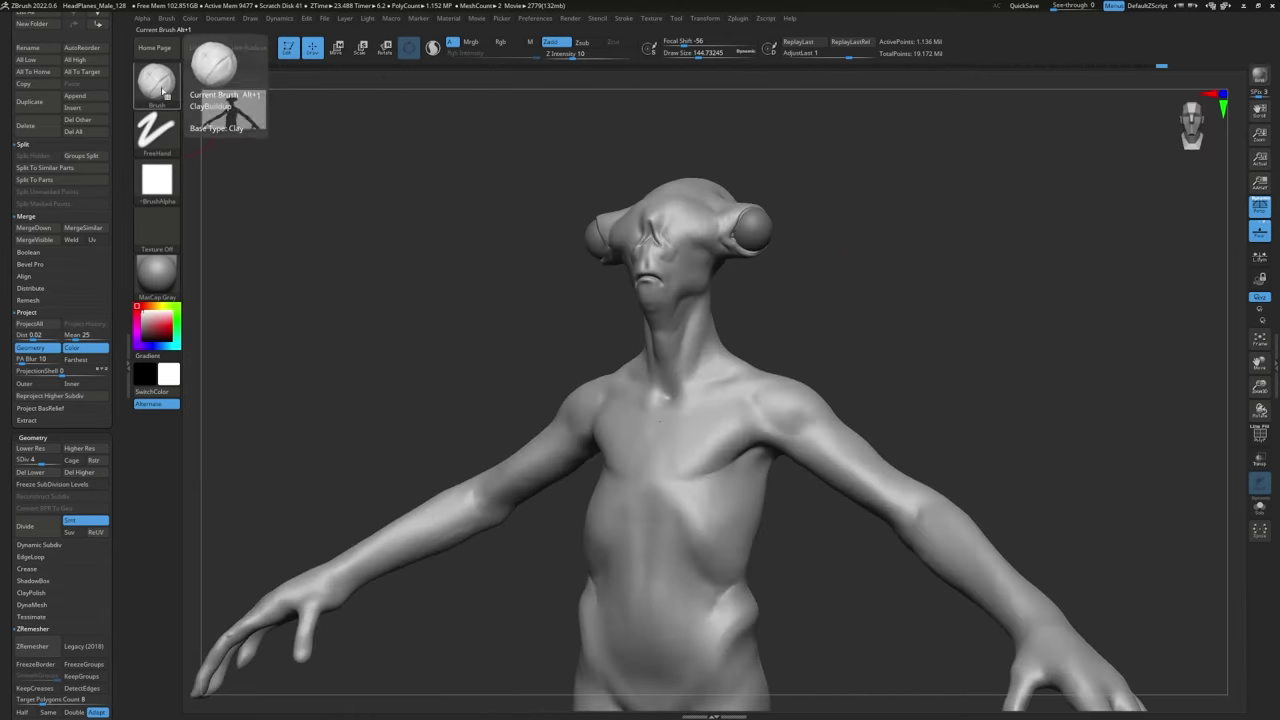
Step: Set up the Standard brush with the Spray stroke and Alpha 60 for skin wrinkles
{"action": "key", "text": "b"}
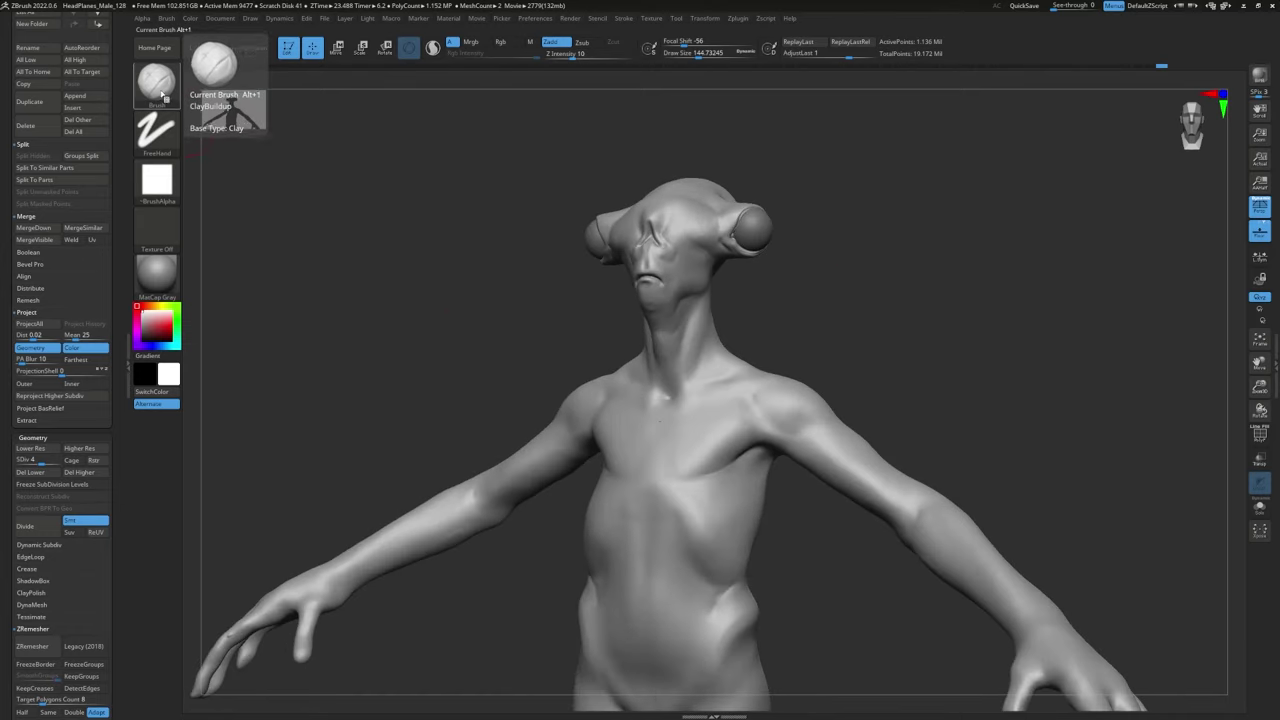
{"action": "left_click", "coordinate": [165, 92]}
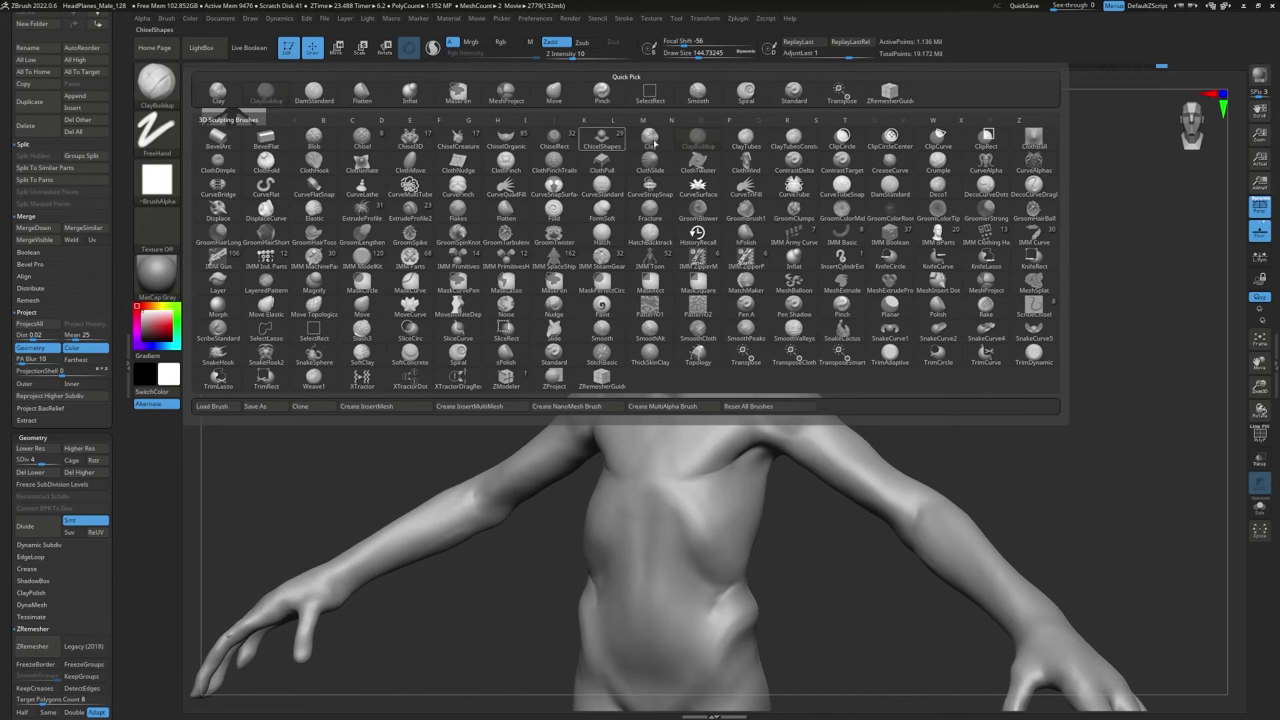
{"action": "left_click", "coordinate": [793, 93]}
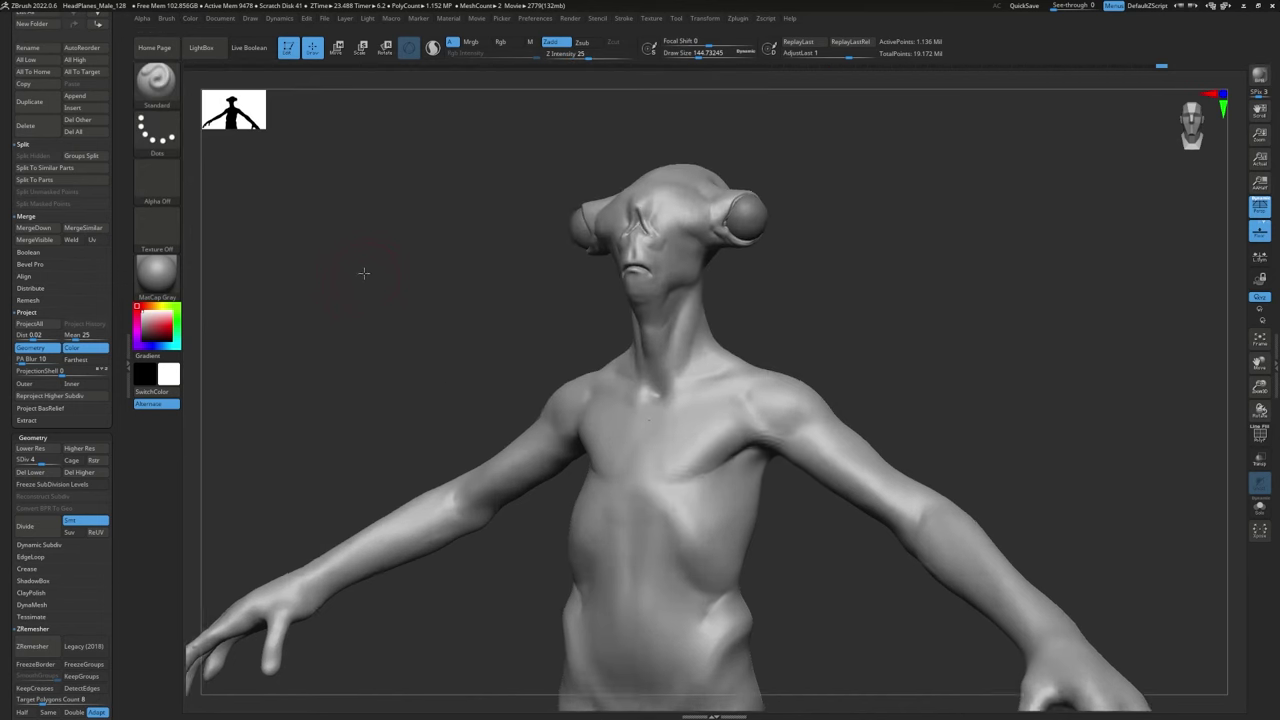
{"action": "right_click_drag", "start_coordinate": [361, 257], "coordinate": [366, 302], "text": "ctrl"}
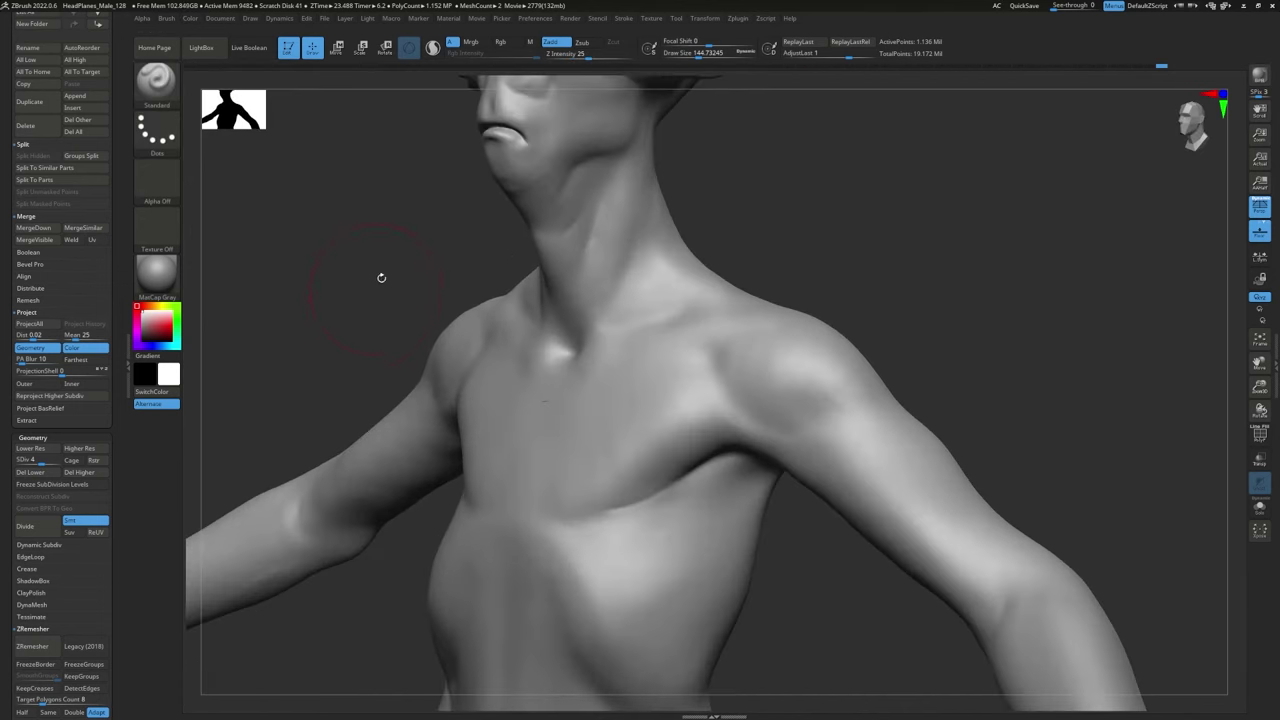
{"action": "left_click", "coordinate": [157, 132]}
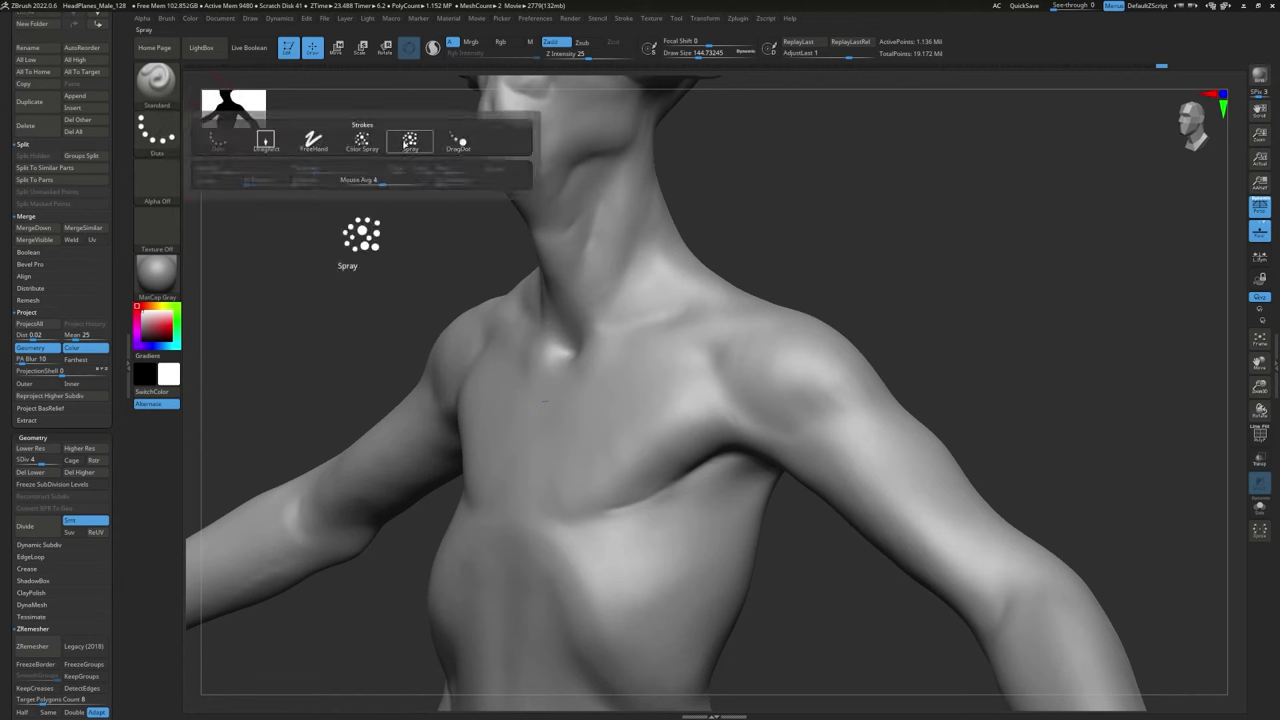
{"action": "left_click", "coordinate": [408, 142]}
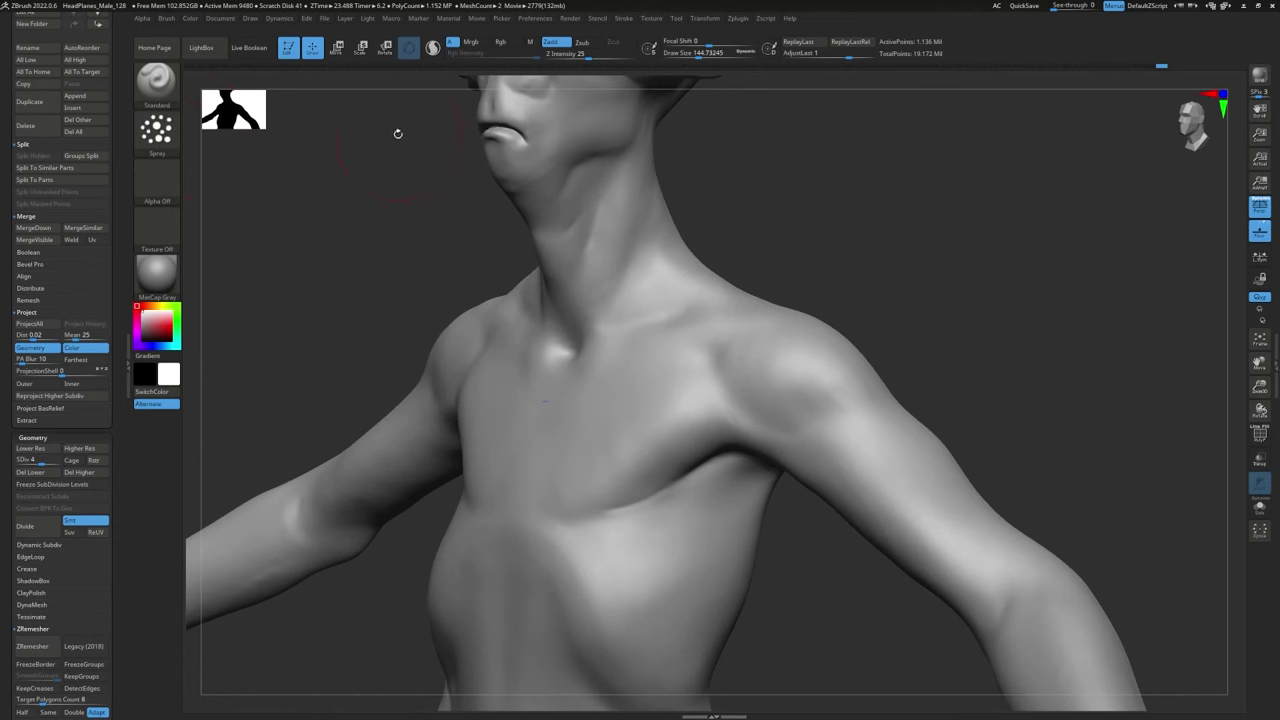
{"action": "left_click", "coordinate": [157, 185]}
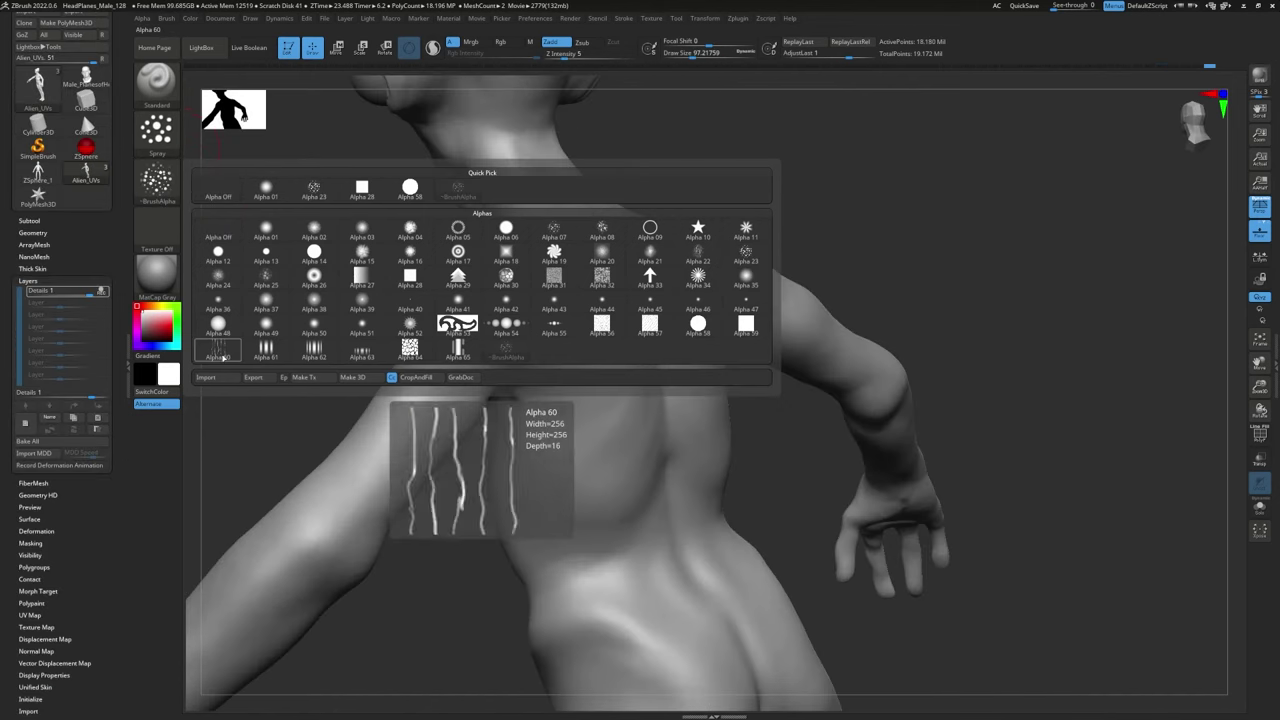
{"action": "left_click", "coordinate": [458, 330]}
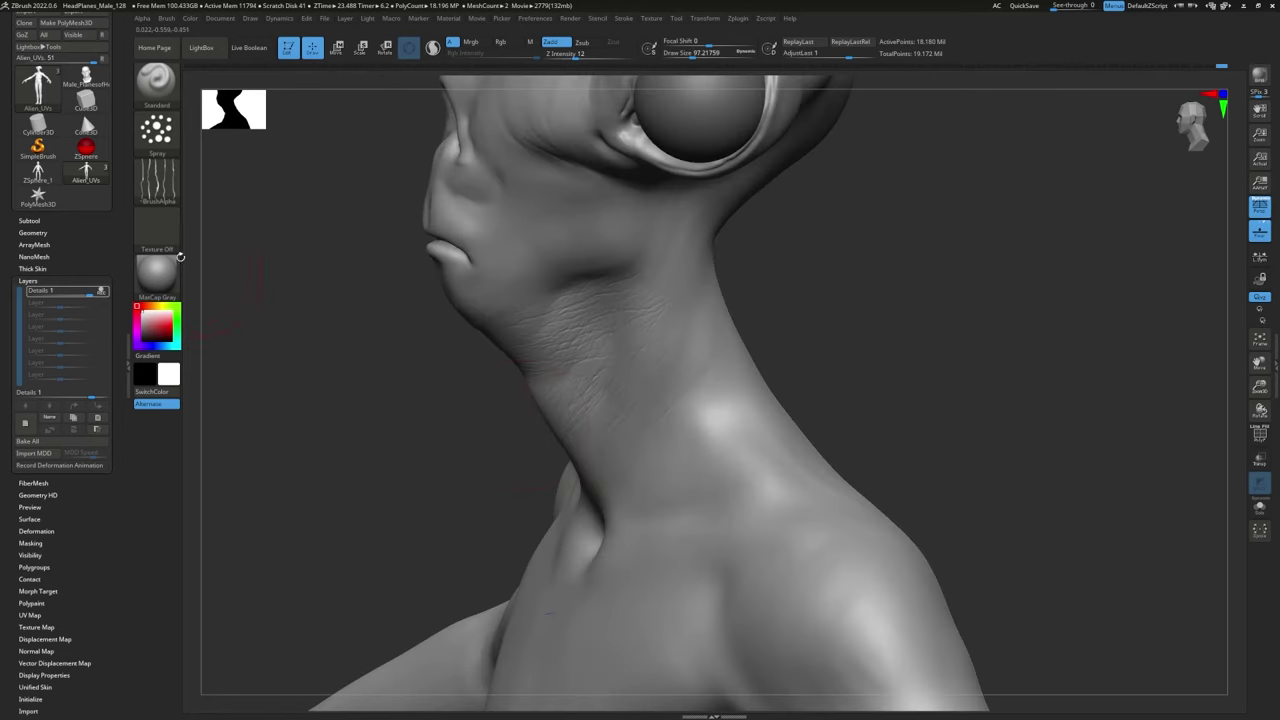
Step: Spray fine skin wrinkles over the throat and side of the neck on the Details 1 layer at intensity 12
{"action": "mouse_move", "coordinate": [160, 187]}
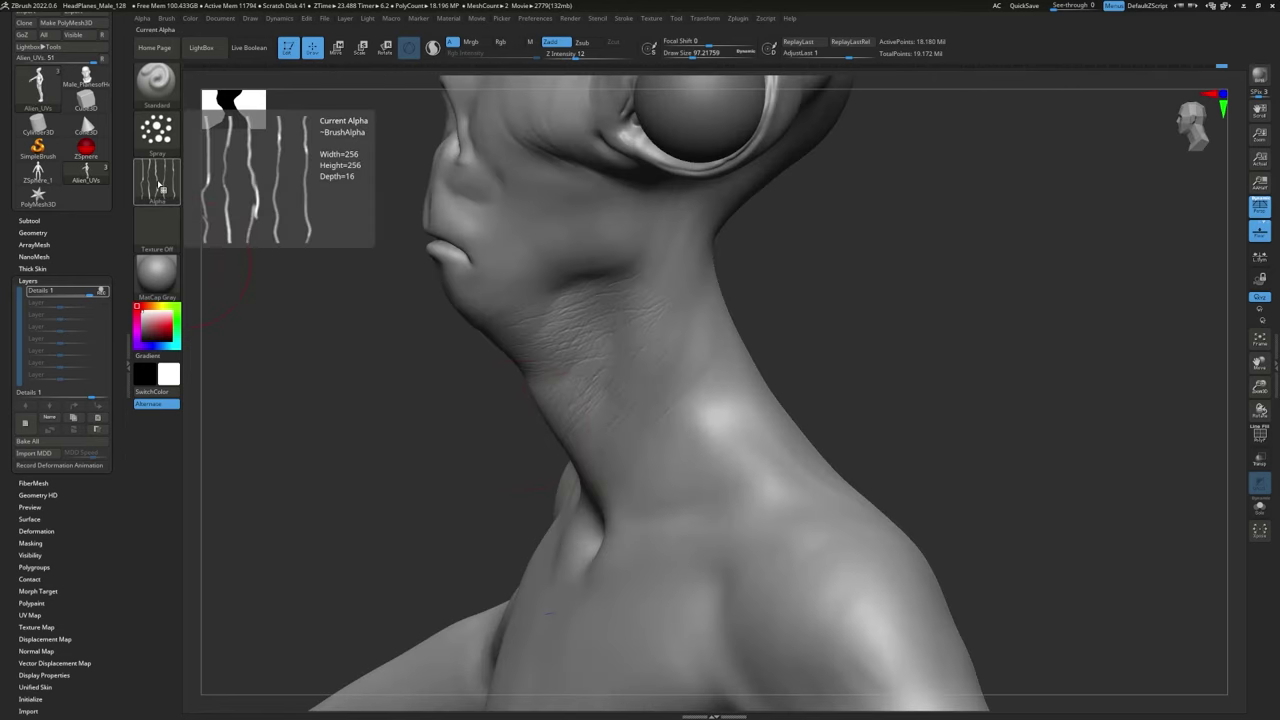
{"action": "left_click_drag", "start_coordinate": [743, 363], "coordinate": [789, 327]}
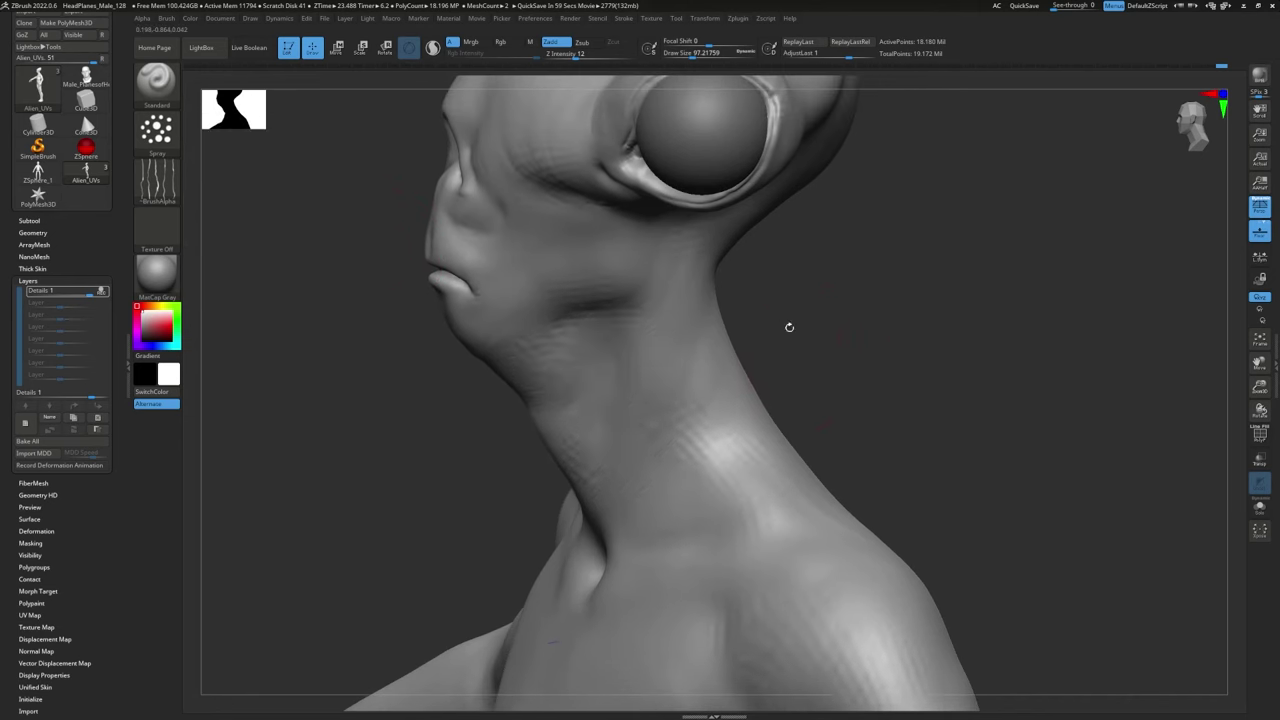
{"action": "mouse_move", "coordinate": [432, 480]}
{"action": "left_mouse_down"}
{"action": "mouse_move", "coordinate": [477, 451]}
{"action": "mouse_move", "coordinate": [540, 440]}
{"action": "left_mouse_up"}
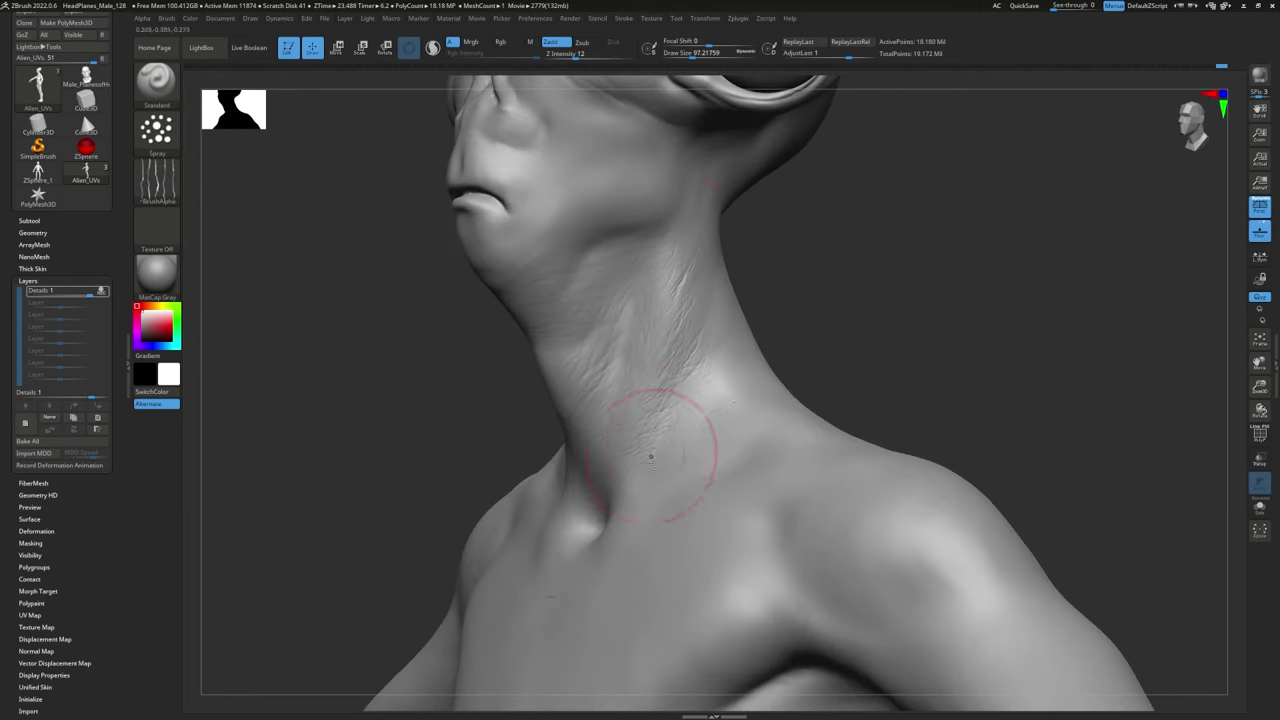
Step: Spray wrinkle texture across the shoulder, collarbone area and chest
{"action": "mouse_move", "coordinate": [735, 300]}
{"action": "left_mouse_down"}
{"action": "mouse_move", "coordinate": [829, 149]}
{"action": "mouse_move", "coordinate": [885, 330]}
{"action": "left_mouse_up"}
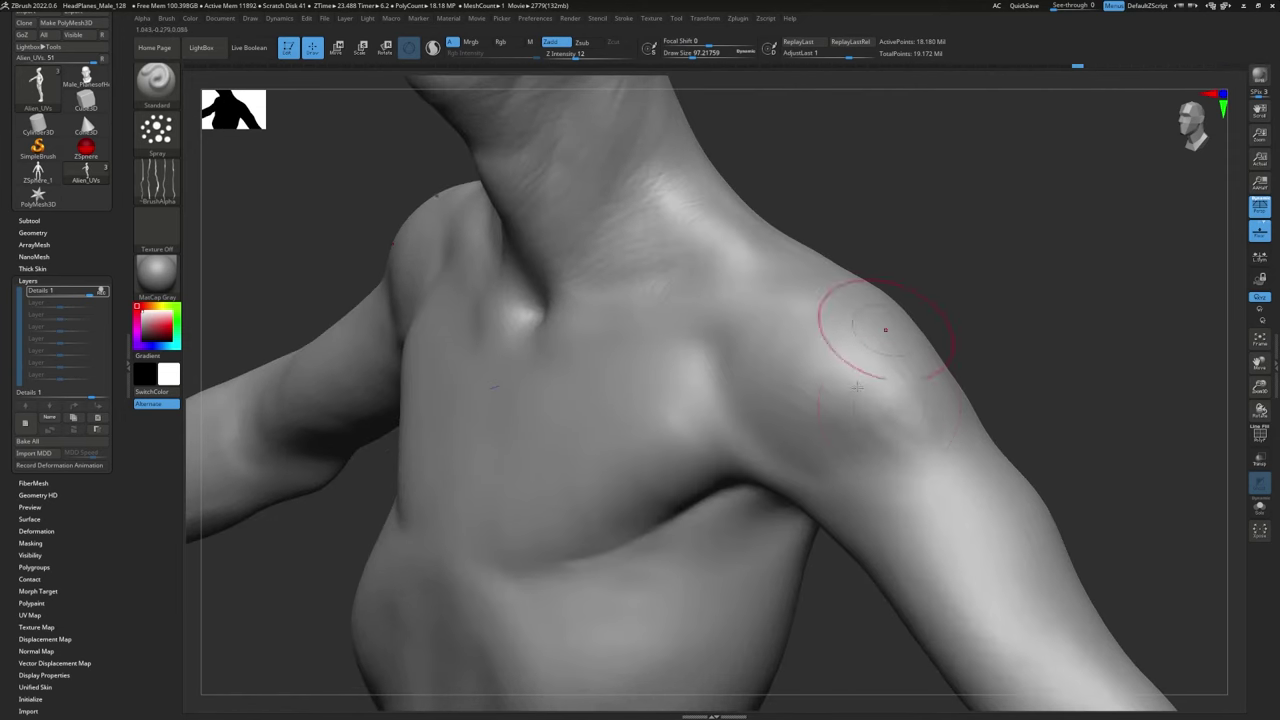
{"action": "left_click_drag", "start_coordinate": [824, 369], "coordinate": [829, 409]}
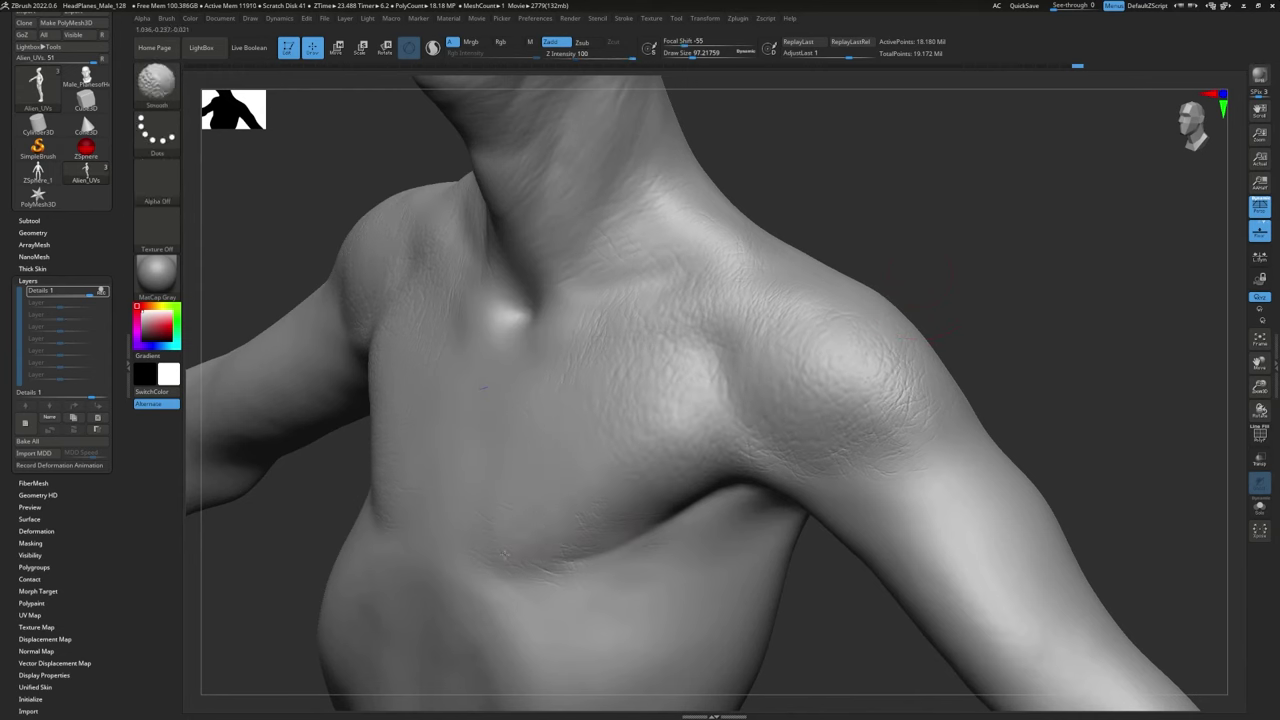
{"action": "left_click_drag", "start_coordinate": [640, 460], "coordinate": [589, 400]}
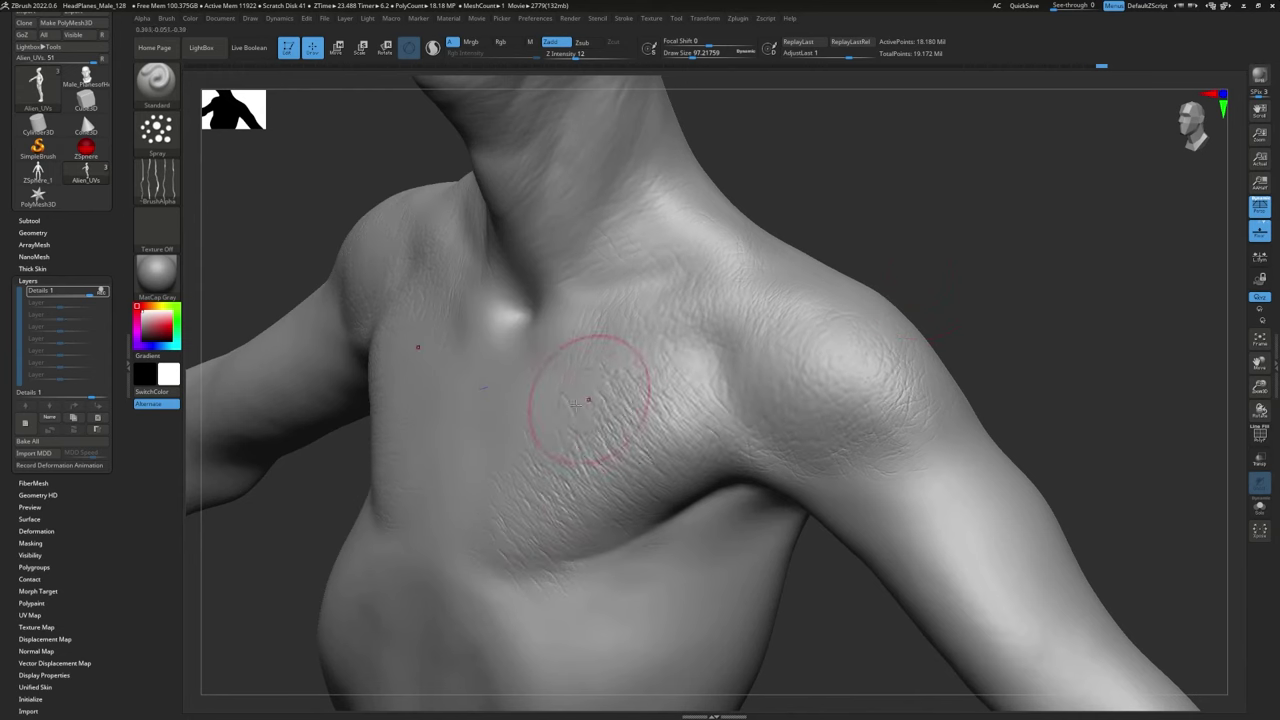
{"action": "right_click_drag", "start_coordinate": [876, 494], "coordinate": [756, 361], "text": "alt"}
{"action": "left_click_drag", "start_coordinate": [820, 425], "coordinate": [756, 361]}
Step: Spray wrinkle texture over the back of the neck and the rear of the head
{"action": "right_click_drag", "start_coordinate": [921, 590], "coordinate": [611, 382]}
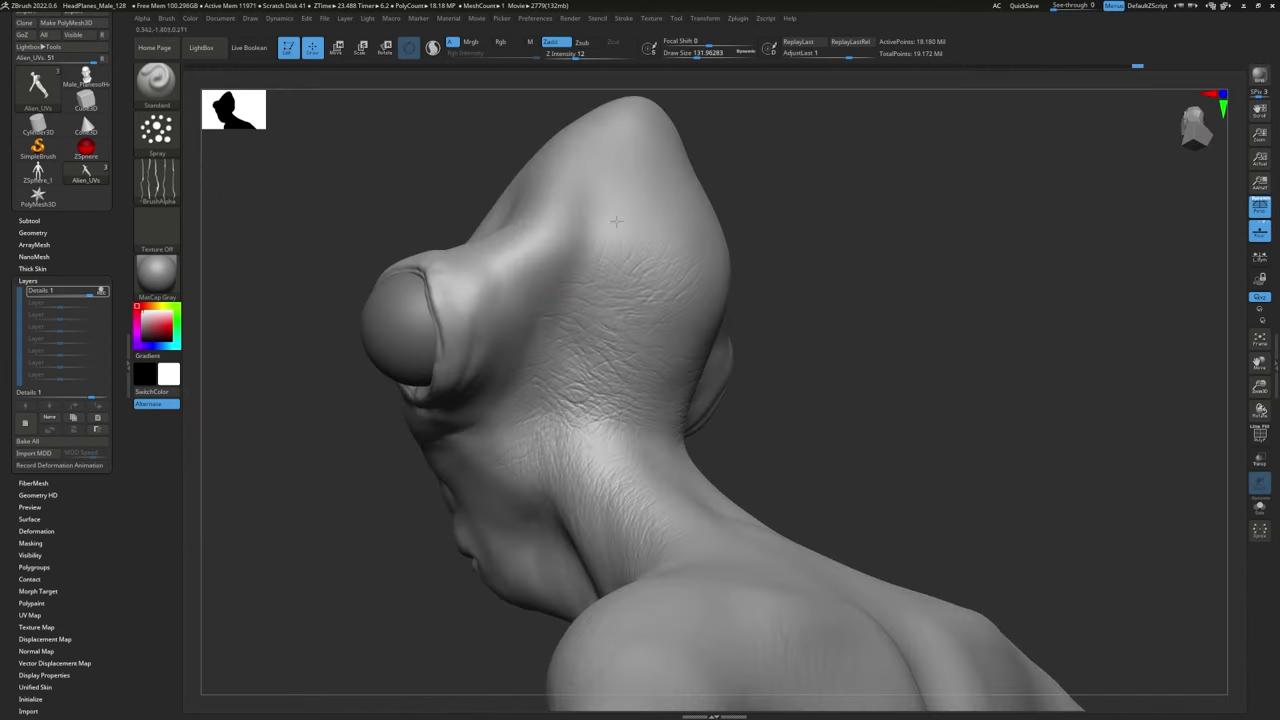
{"action": "right_click_drag", "start_coordinate": [616, 221], "coordinate": [520, 230]}
{"action": "left_click_drag", "start_coordinate": [652, 401], "coordinate": [750, 405]}
{"action": "left_click_drag", "start_coordinate": [632, 200], "coordinate": [736, 185]}
{"action": "right_click_drag", "start_coordinate": [480, 470], "coordinate": [574, 483]}
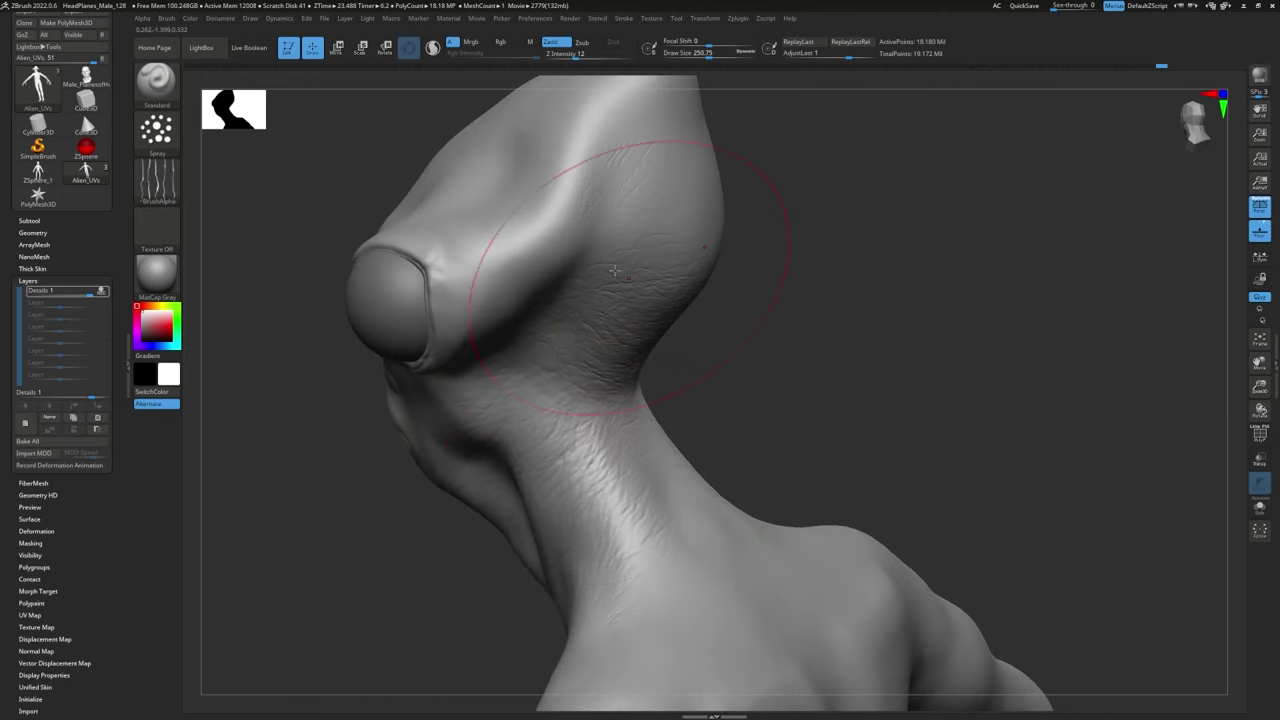
Step: Spray wrinkles around the brow and eye stalks, softening the cheek below them
{"action": "right_click_drag", "start_coordinate": [615, 270], "coordinate": [435, 393]}
{"action": "left_click_drag", "start_coordinate": [560, 375], "coordinate": [724, 392]}
{"action": "mouse_move", "coordinate": [428, 586]}
{"action": "right_mouse_down", "text": "alt"}
{"action": "mouse_move", "coordinate": [422, 531]}
{"action": "mouse_move", "coordinate": [700, 486]}
{"action": "mouse_move", "coordinate": [600, 480]}
{"action": "right_mouse_up", "text": "alt"}
{"action": "left_click_drag", "start_coordinate": [532, 376], "coordinate": [630, 296]}
{"action": "left_click_drag", "start_coordinate": [505, 340], "coordinate": [537, 547], "text": "shift"}
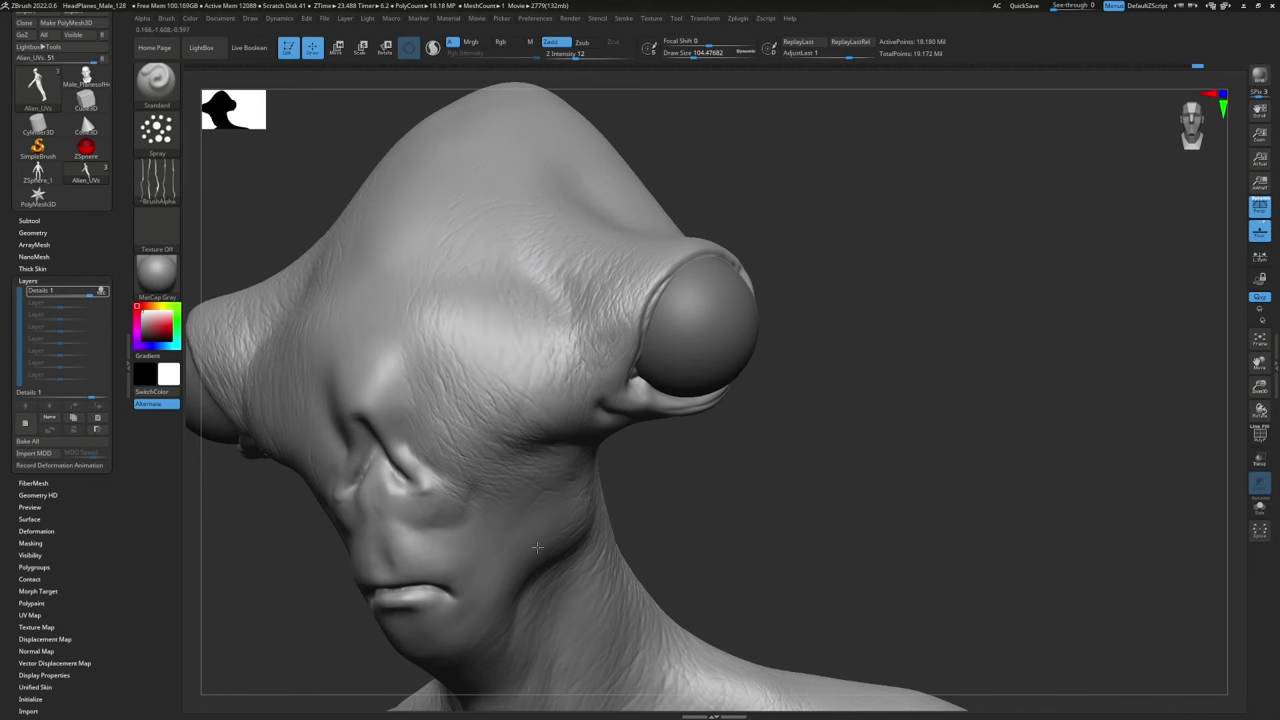
Step: Cover the centre of the forehead and the area above the nose with fine wrinkles
{"action": "left_click_drag", "start_coordinate": [432, 336], "coordinate": [394, 383]}
{"action": "left_click_drag", "start_coordinate": [564, 290], "coordinate": [459, 261], "text": "shift"}
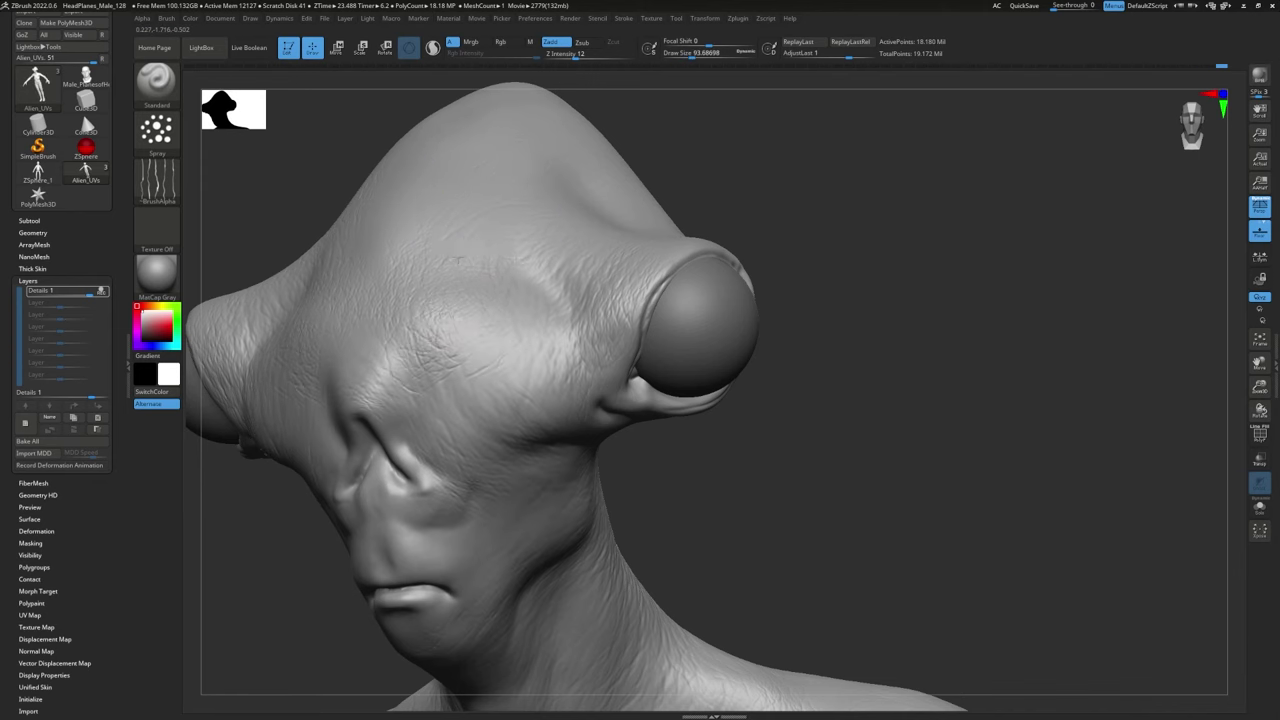
{"action": "mouse_move", "coordinate": [462, 246]}
{"action": "right_mouse_down"}
{"action": "mouse_move", "coordinate": [591, 263]}
{"action": "mouse_move", "coordinate": [538, 174]}
{"action": "mouse_move", "coordinate": [667, 340]}
{"action": "right_mouse_up"}
{"action": "right_click_drag", "start_coordinate": [729, 308], "coordinate": [850, 262]}
Step: Add fine wrinkles around the mouth and across the cheek, smoothing the strokes that are too strong
{"action": "mouse_move", "coordinate": [505, 330]}
{"action": "right_mouse_down"}
{"action": "mouse_move", "coordinate": [734, 474]}
{"action": "mouse_move", "coordinate": [734, 540]}
{"action": "right_mouse_up"}
{"action": "mouse_move", "coordinate": [525, 350]}
{"action": "left_mouse_down"}
{"action": "mouse_move", "coordinate": [486, 390]}
{"action": "mouse_move", "coordinate": [457, 283]}
{"action": "mouse_move", "coordinate": [468, 372]}
{"action": "mouse_move", "coordinate": [497, 447]}
{"action": "mouse_move", "coordinate": [533, 455]}
{"action": "left_mouse_up"}
{"action": "mouse_move", "coordinate": [600, 500]}
{"action": "right_mouse_down"}
{"action": "mouse_move", "coordinate": [826, 531]}
{"action": "mouse_move", "coordinate": [1012, 515]}
{"action": "right_mouse_up"}
{"action": "left_click_drag", "start_coordinate": [634, 428], "coordinate": [480, 450]}
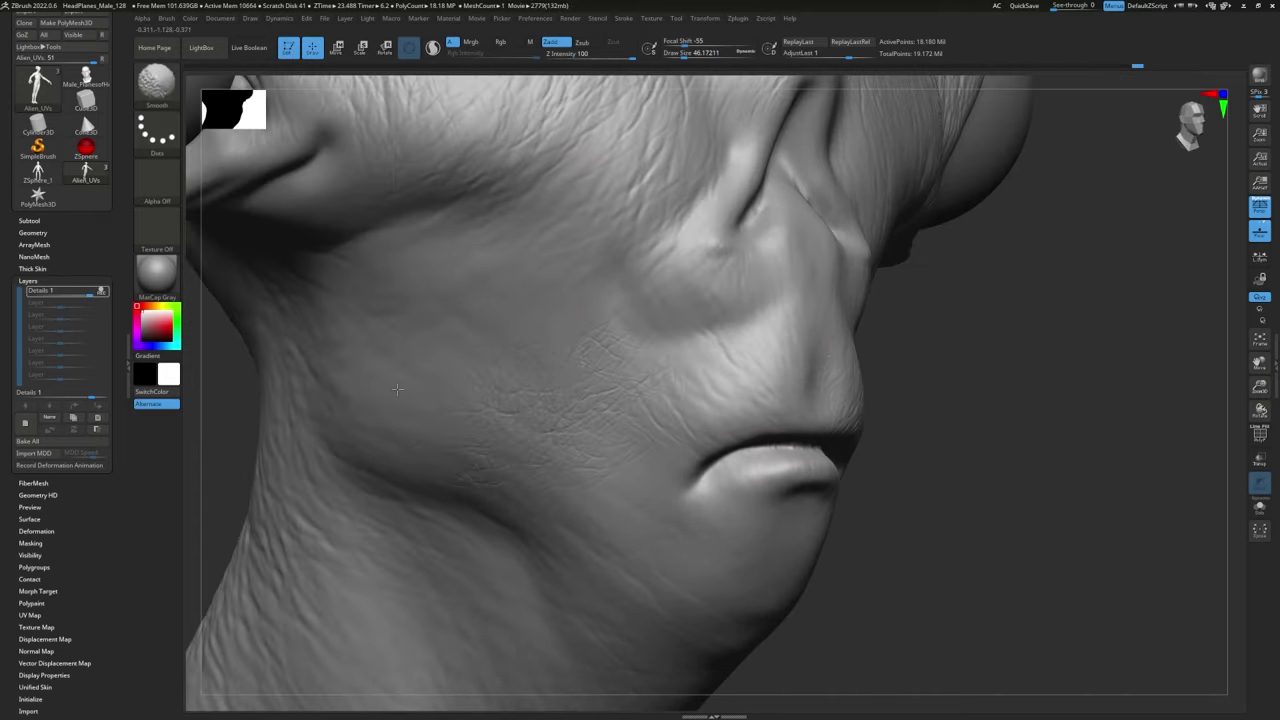
Step: Build up the lower lip with the ClayBuildup brush and smooth its centre
{"action": "mouse_move", "coordinate": [957, 420]}
{"action": "right_mouse_down", "text": "ctrl"}
{"action": "mouse_move", "coordinate": [957, 329]}
{"action": "mouse_move", "coordinate": [857, 386]}
{"action": "mouse_move", "coordinate": [846, 322]}
{"action": "mouse_move", "coordinate": [1041, 537]}
{"action": "mouse_move", "coordinate": [760, 440]}
{"action": "right_mouse_up", "text": "ctrl"}
{"action": "right_click_drag", "start_coordinate": [651, 445], "coordinate": [741, 425]}
{"action": "key", "text": "b"}
{"action": "key", "text": "c"}
{"action": "key", "text": "b"}
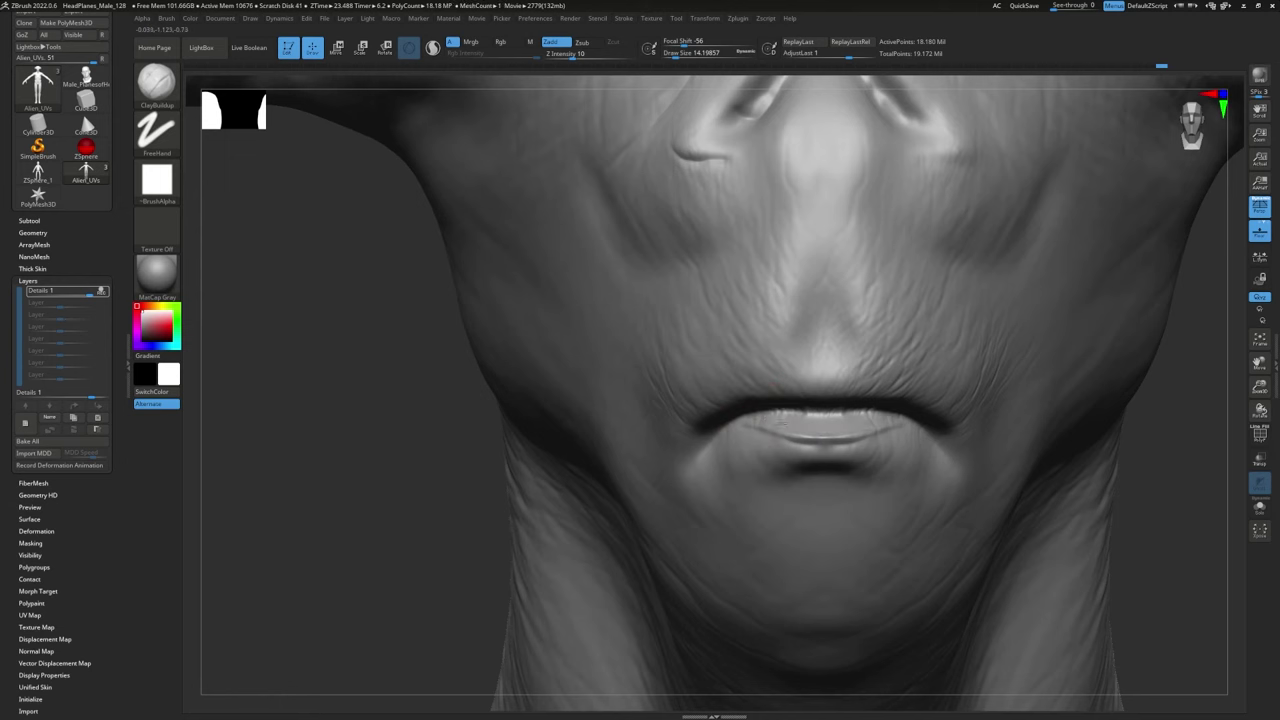
{"action": "mouse_move", "coordinate": [770, 410]}
{"action": "left_mouse_down", "text": "shift"}
{"action": "mouse_move", "coordinate": [810, 410]}
{"action": "mouse_move", "coordinate": [796, 410]}
{"action": "left_mouse_up", "text": "shift"}
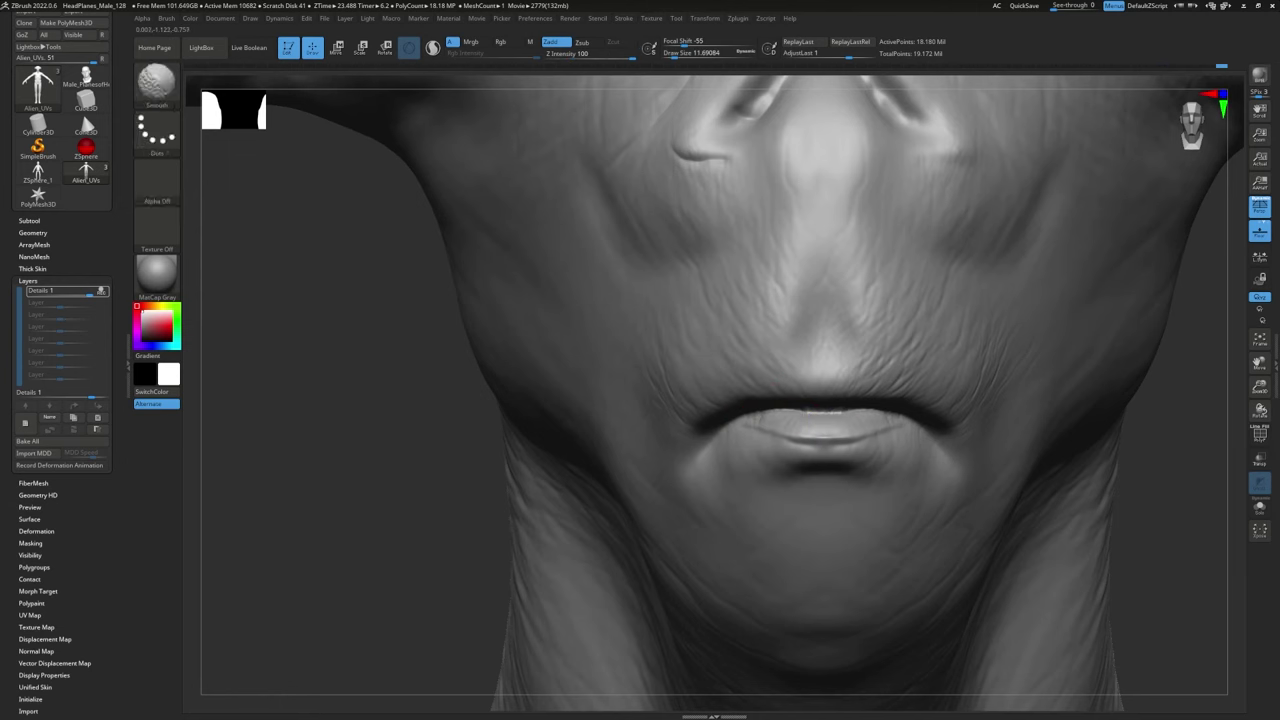
Step: Carve thin creases under the lower lip and around the mouth corner with the DamStandard brush
{"action": "right_click_drag", "start_coordinate": [640, 410], "coordinate": [731, 404]}
{"action": "key", "text": "b"}
{"action": "key", "text": "d"}
{"action": "key", "text": "s"}
{"action": "left_click_drag", "start_coordinate": [818, 405], "coordinate": [740, 395]}
{"action": "right_click_drag", "start_coordinate": [700, 390], "coordinate": [791, 383]}
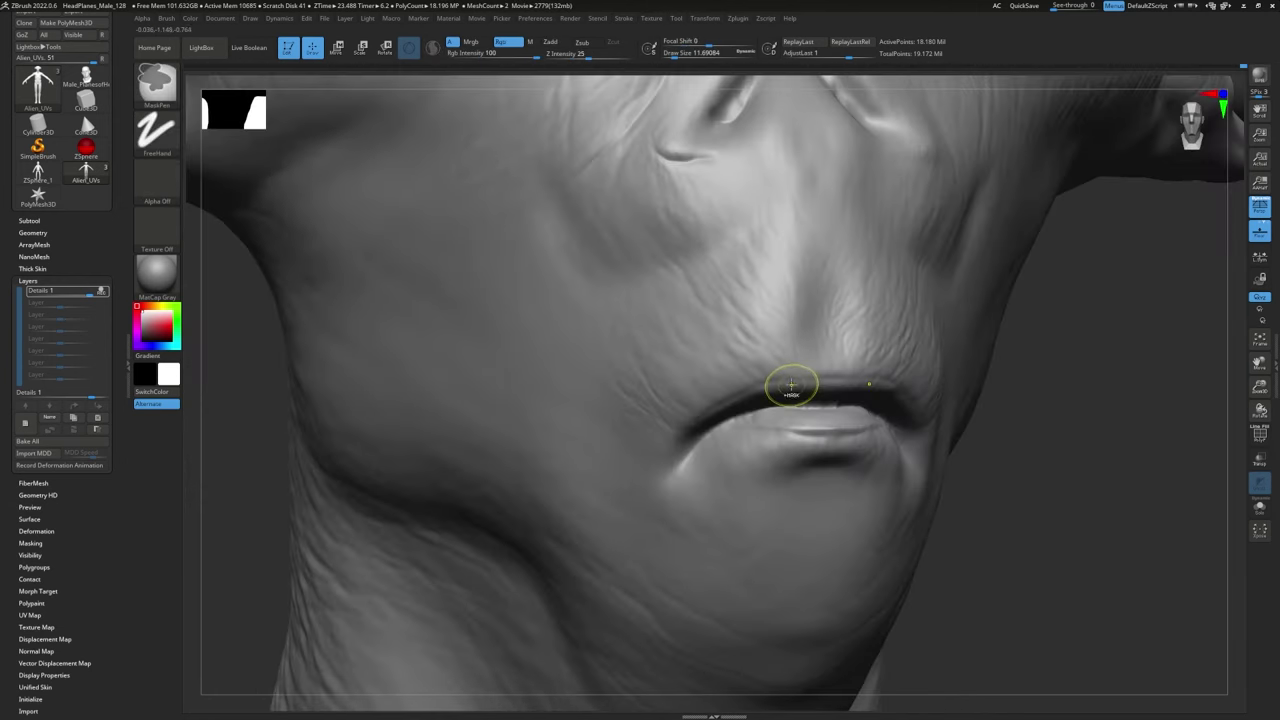
{"action": "key", "text": "ctrl+z"}
{"action": "left_click_drag", "start_coordinate": [1049, 497], "coordinate": [1130, 490]}
{"action": "left_click_drag", "start_coordinate": [678, 476], "coordinate": [756, 470]}
{"action": "left_click_drag", "start_coordinate": [668, 501], "coordinate": [752, 492]}
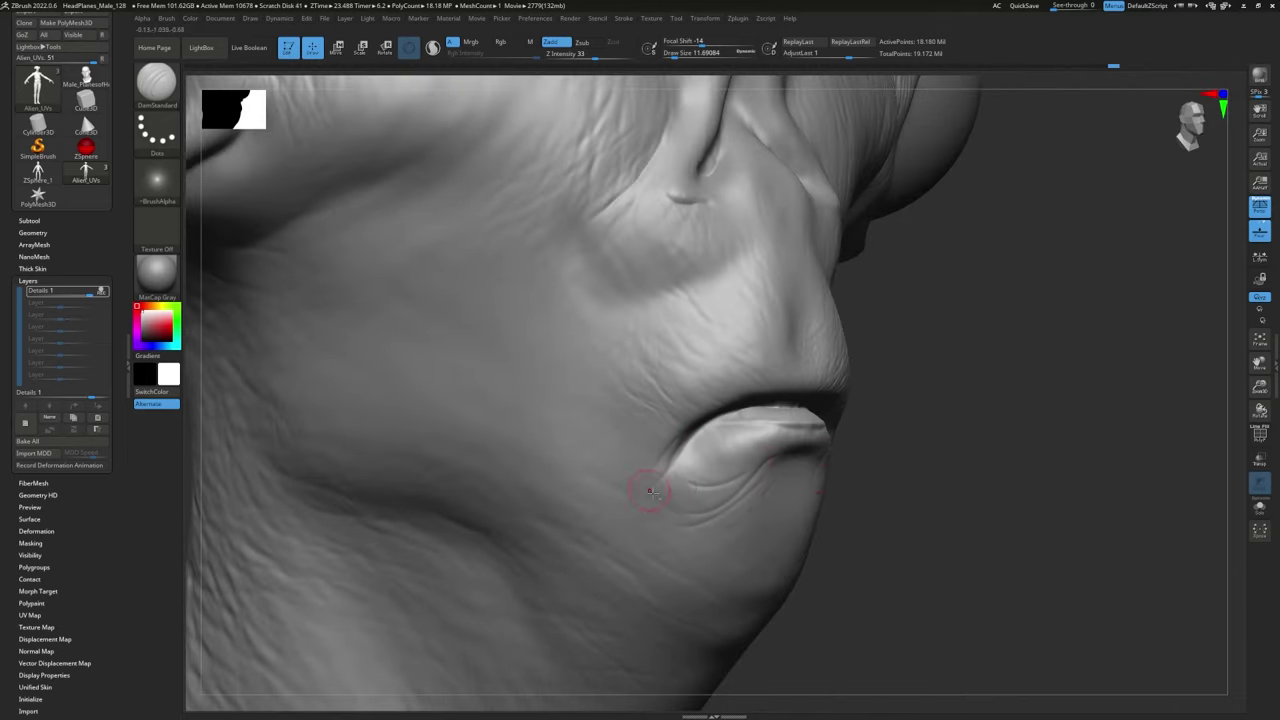
Step: Add volume to the skin below the mouth corner with the ClayBuildup brush and smooth it into the cheek
{"action": "key", "text": "b"}
{"action": "key", "text": "c"}
{"action": "key", "text": "b"}
{"action": "mouse_move", "coordinate": [657, 525]}
{"action": "left_mouse_down"}
{"action": "mouse_move", "coordinate": [736, 524]}
{"action": "mouse_move", "coordinate": [700, 501]}
{"action": "left_mouse_up"}
{"action": "key", "text": "s"}
{"action": "left_click_drag", "start_coordinate": [678, 506], "coordinate": [687, 488], "text": "shift"}
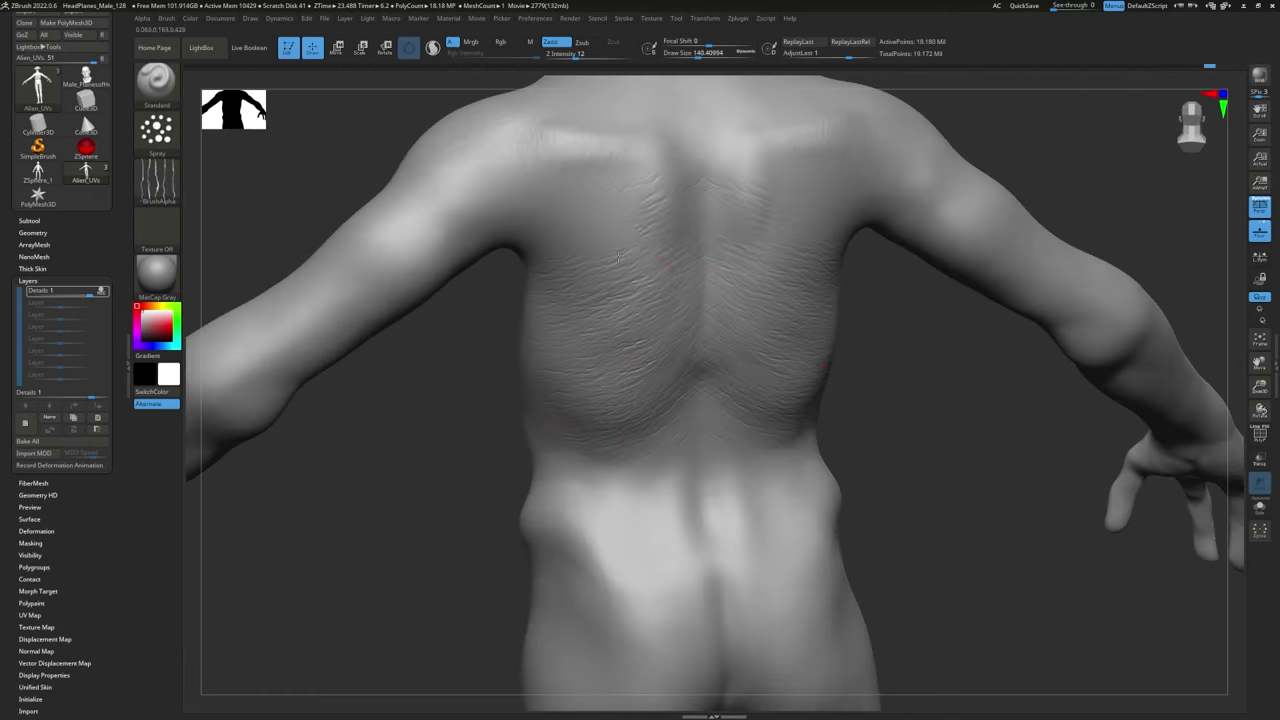
Step: Spray wrinkle texture over the upper back, the backs of the thighs and the hips, smoothing the strokes that are too strong
{"action": "left_click_drag", "start_coordinate": [618, 257], "coordinate": [600, 215]}
{"action": "key", "text": "shift+d"}
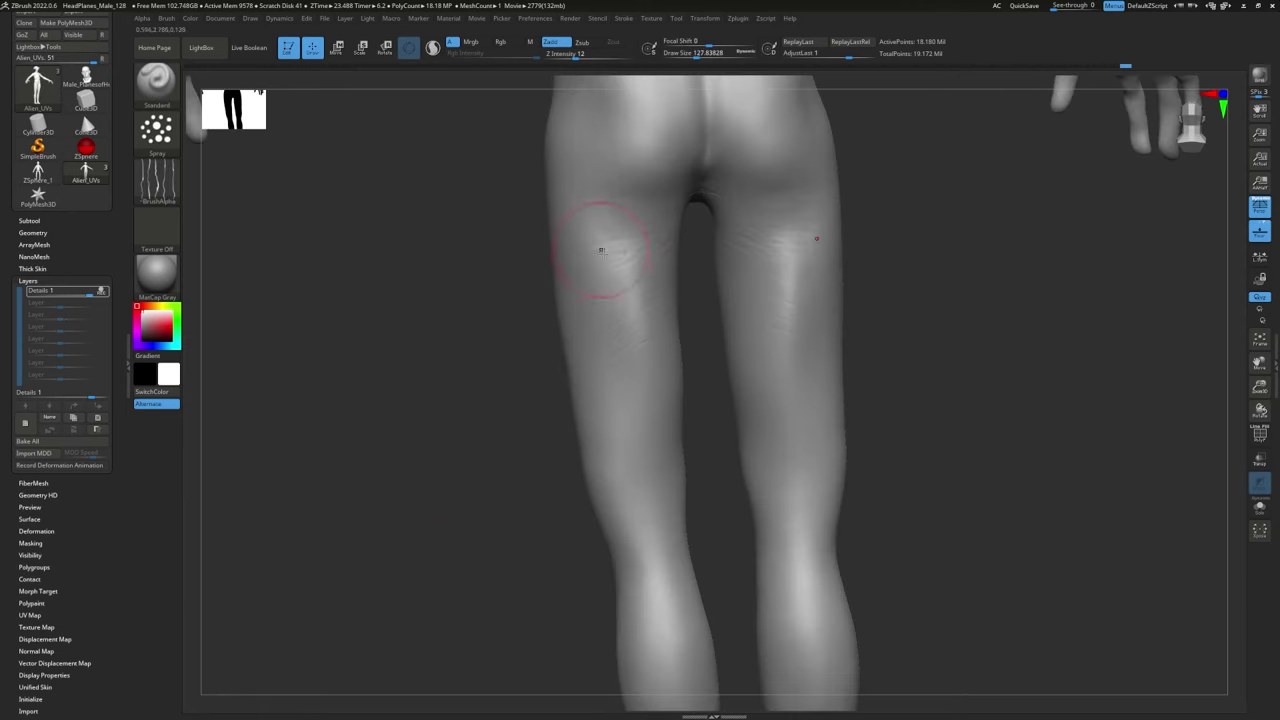
{"action": "mouse_move", "coordinate": [417, 484]}
{"action": "left_mouse_down", "text": "alt"}
{"action": "mouse_move", "coordinate": [423, 587]}
{"action": "mouse_move", "coordinate": [445, 640]}
{"action": "mouse_move", "coordinate": [626, 500]}
{"action": "mouse_move", "coordinate": [571, 460]}
{"action": "mouse_move", "coordinate": [728, 423]}
{"action": "left_mouse_up", "text": "alt"}
{"action": "left_click_drag", "start_coordinate": [480, 440], "coordinate": [432, 468], "text": "shift"}
{"action": "mouse_move", "coordinate": [432, 468]}
{"action": "right_mouse_down"}
{"action": "mouse_move", "coordinate": [404, 449]}
{"action": "mouse_move", "coordinate": [563, 379]}
{"action": "mouse_move", "coordinate": [754, 409]}
{"action": "mouse_move", "coordinate": [684, 421]}
{"action": "right_mouse_up"}
{"action": "mouse_move", "coordinate": [684, 421]}
{"action": "left_mouse_down"}
{"action": "mouse_move", "coordinate": [820, 455]}
{"action": "mouse_move", "coordinate": [780, 440]}
{"action": "left_mouse_up"}
{"action": "right_click_drag", "start_coordinate": [780, 440], "coordinate": [694, 389]}
{"action": "mouse_move", "coordinate": [994, 430]}
{"action": "right_mouse_down"}
{"action": "mouse_move", "coordinate": [989, 451]}
{"action": "mouse_move", "coordinate": [885, 400]}
{"action": "right_mouse_up"}
{"action": "left_click_drag", "start_coordinate": [884, 450], "coordinate": [800, 430]}
{"action": "left_click_drag", "start_coordinate": [760, 425], "coordinate": [693, 409], "text": "shift"}
{"action": "right_click_drag", "start_coordinate": [693, 409], "coordinate": [906, 518]}
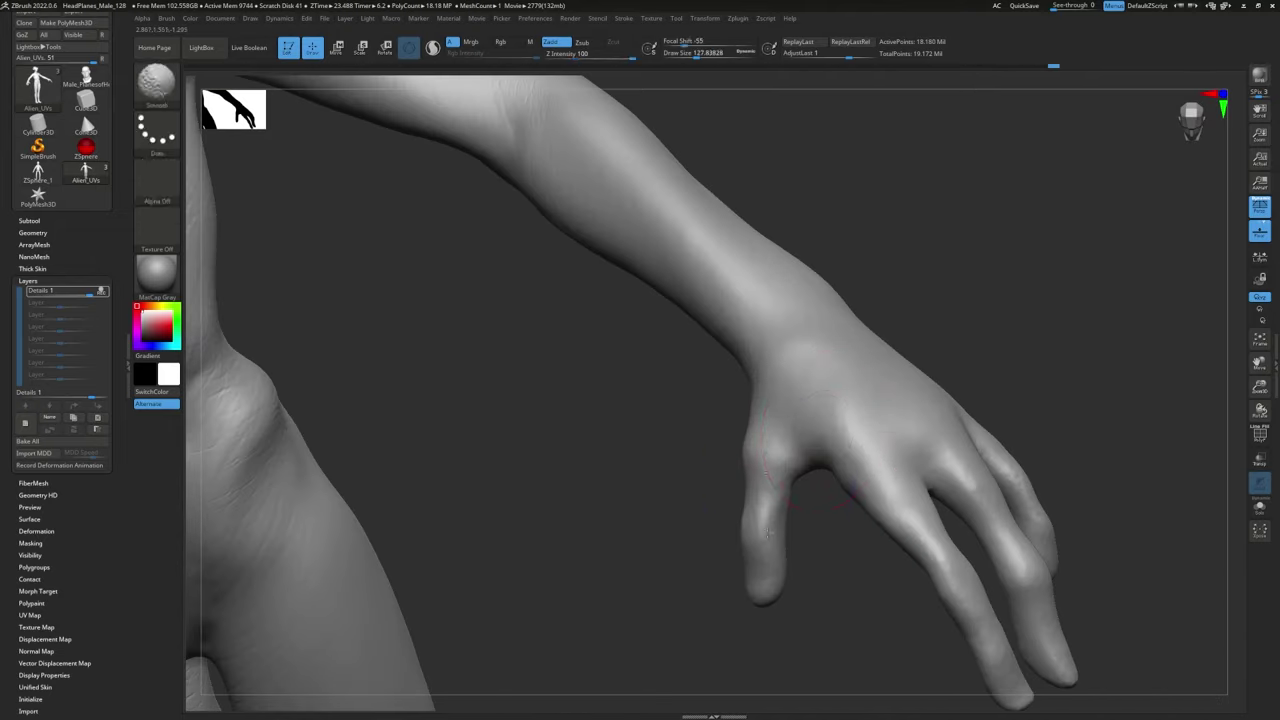
Step: Spray fine wrinkles across the knuckles and finger joints of the hand
{"action": "left_click_drag", "start_coordinate": [900, 442], "coordinate": [856, 438]}
{"action": "right_click_drag", "start_coordinate": [856, 438], "coordinate": [872, 535]}
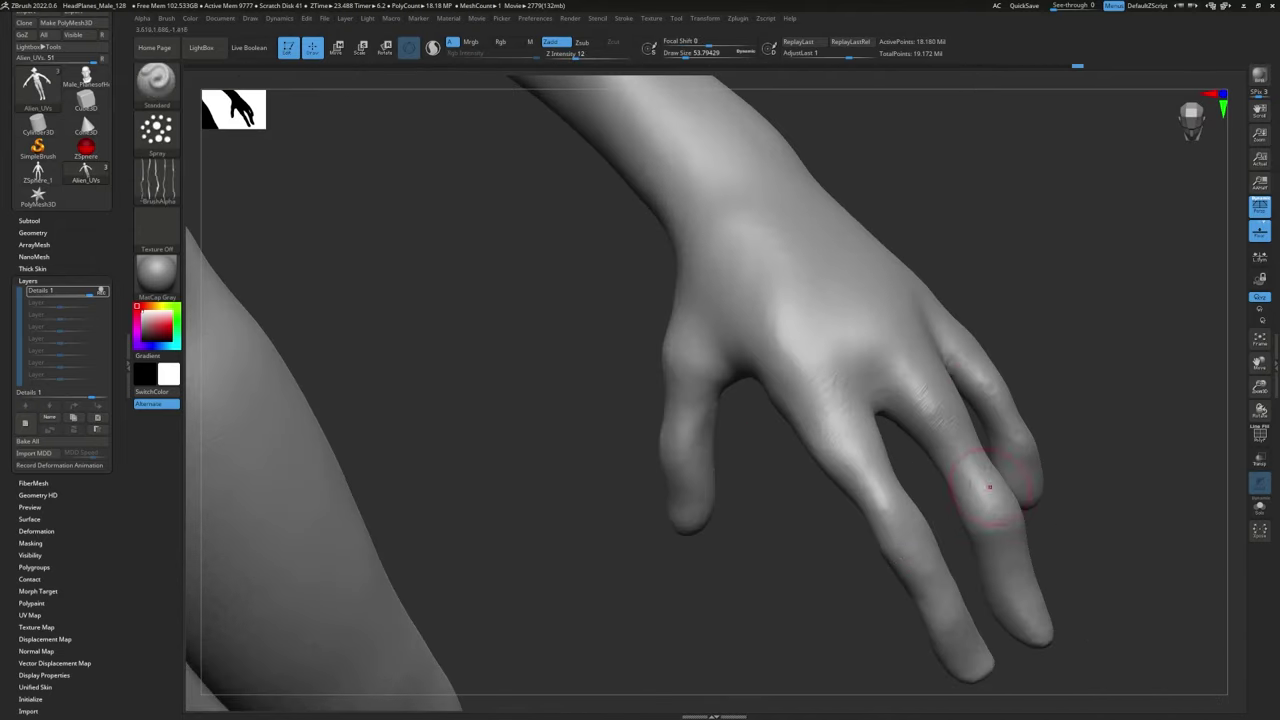
{"action": "right_click_drag", "start_coordinate": [668, 252], "coordinate": [663, 386], "text": "alt"}
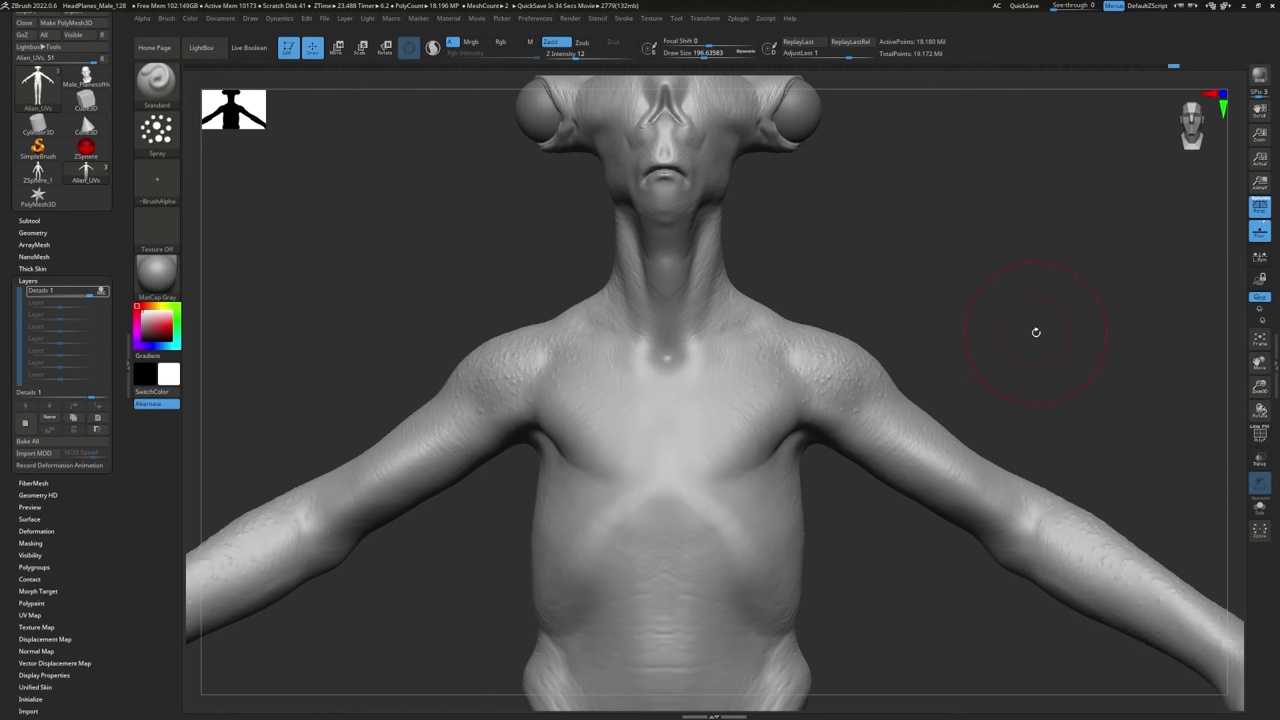
Step: Lower the alien mesh to subdivision level 1
{"action": "key", "text": "f"}
{"action": "left_click_drag", "start_coordinate": [1036, 332], "coordinate": [936, 449]}
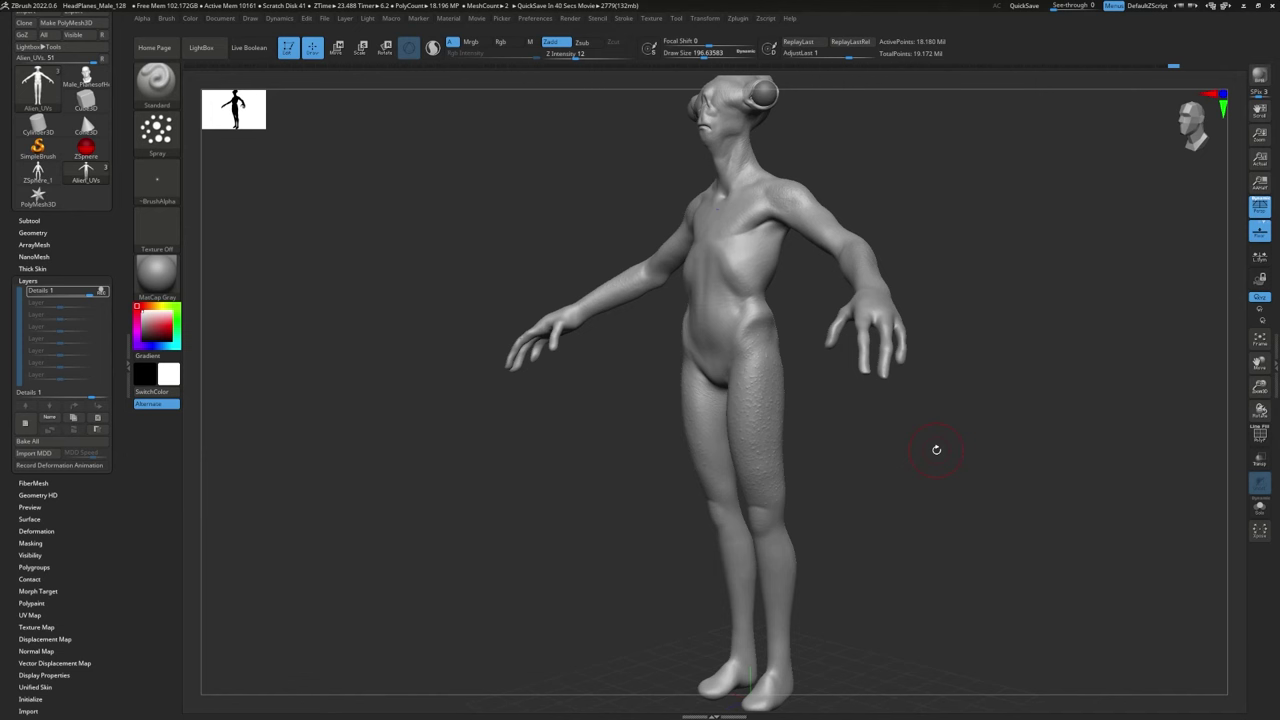
{"action": "left_click_drag", "start_coordinate": [936, 449], "coordinate": [958, 464]}
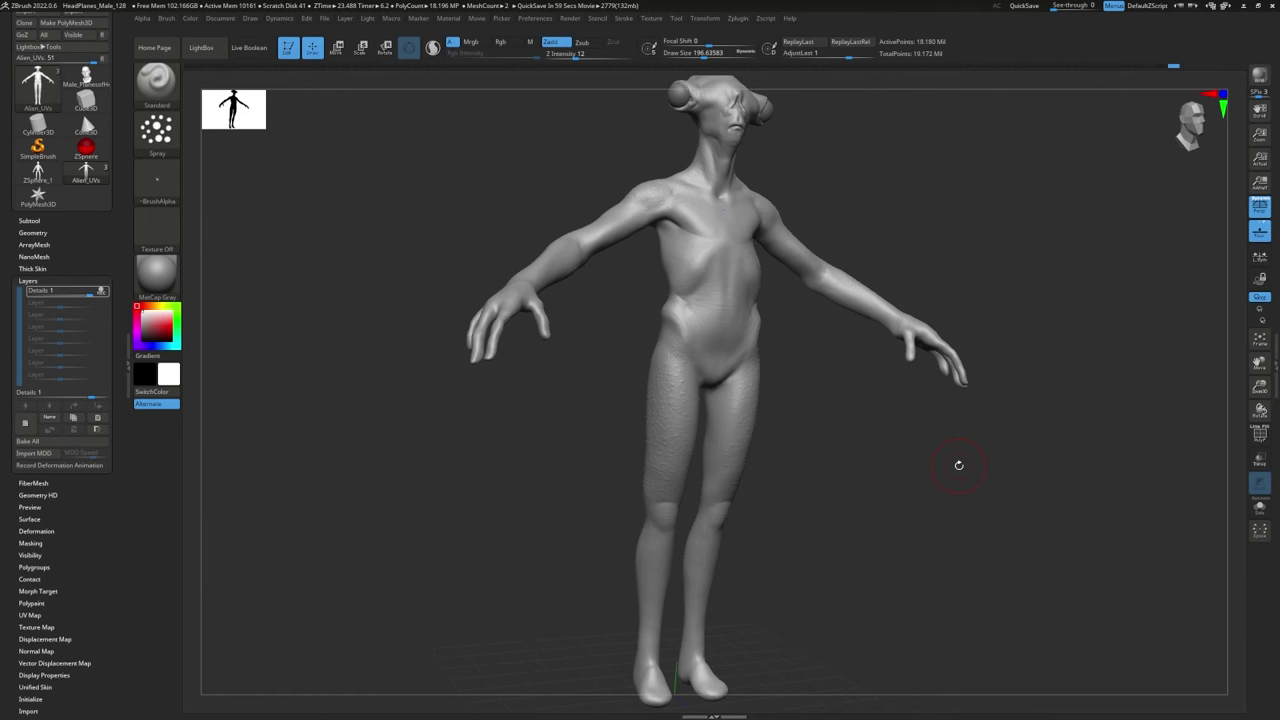
{"action": "mouse_move", "coordinate": [960, 477]}
{"action": "left_mouse_down"}
{"action": "mouse_move", "coordinate": [931, 491]}
{"action": "mouse_move", "coordinate": [983, 217]}
{"action": "mouse_move", "coordinate": [1007, 244]}
{"action": "left_mouse_up"}
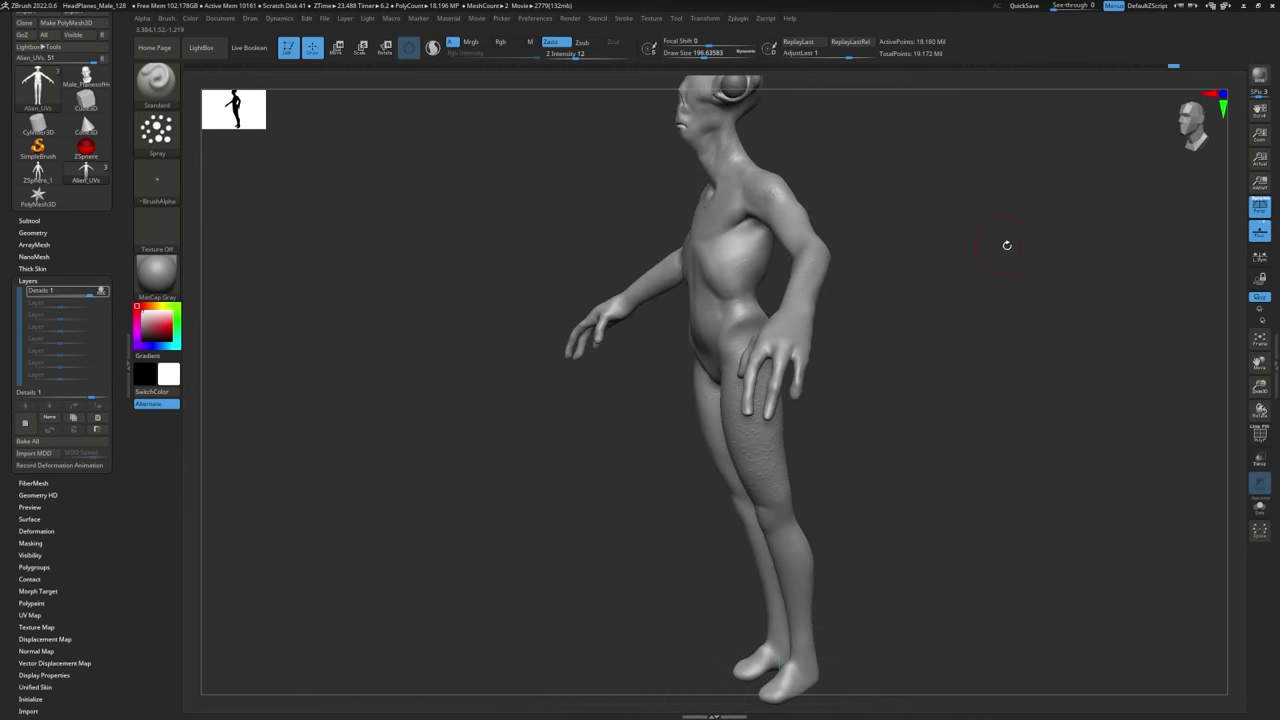
{"action": "left_click_drag", "start_coordinate": [989, 300], "coordinate": [1070, 300]}
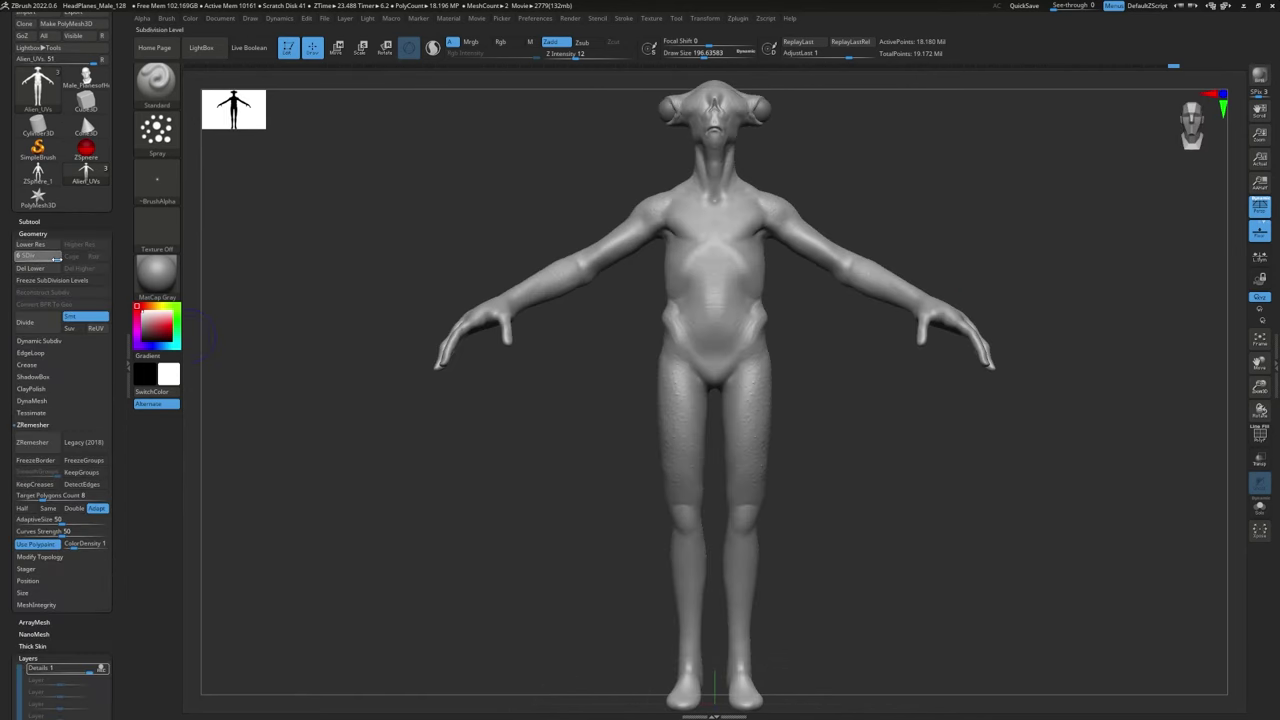
{"action": "left_click_drag", "start_coordinate": [57, 258], "coordinate": [8, 261]}
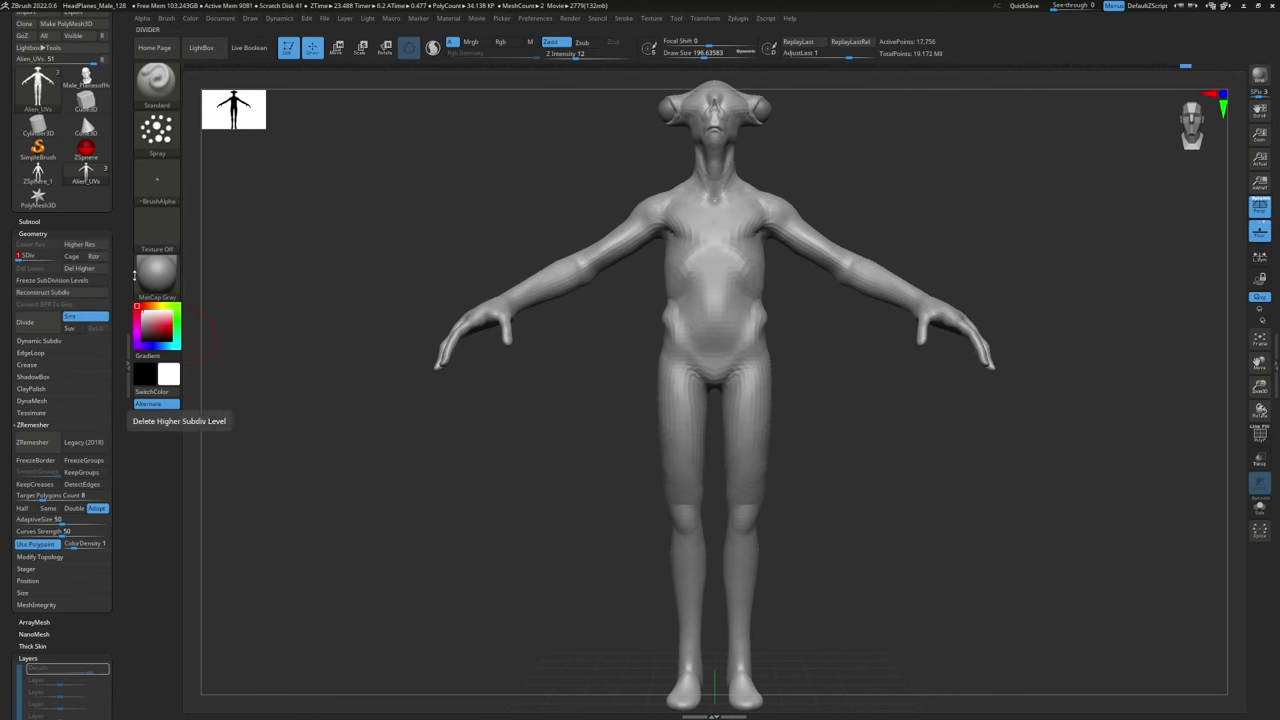
Step: Configure Multi Map Exporter for a 4096 tangent-space normal map with the green channel flipped
{"action": "mouse_move", "coordinate": [434, 174]}
{"action": "left_mouse_down"}
{"action": "mouse_move", "coordinate": [441, 239]}
{"action": "mouse_move", "coordinate": [540, 236]}
{"action": "left_mouse_up"}
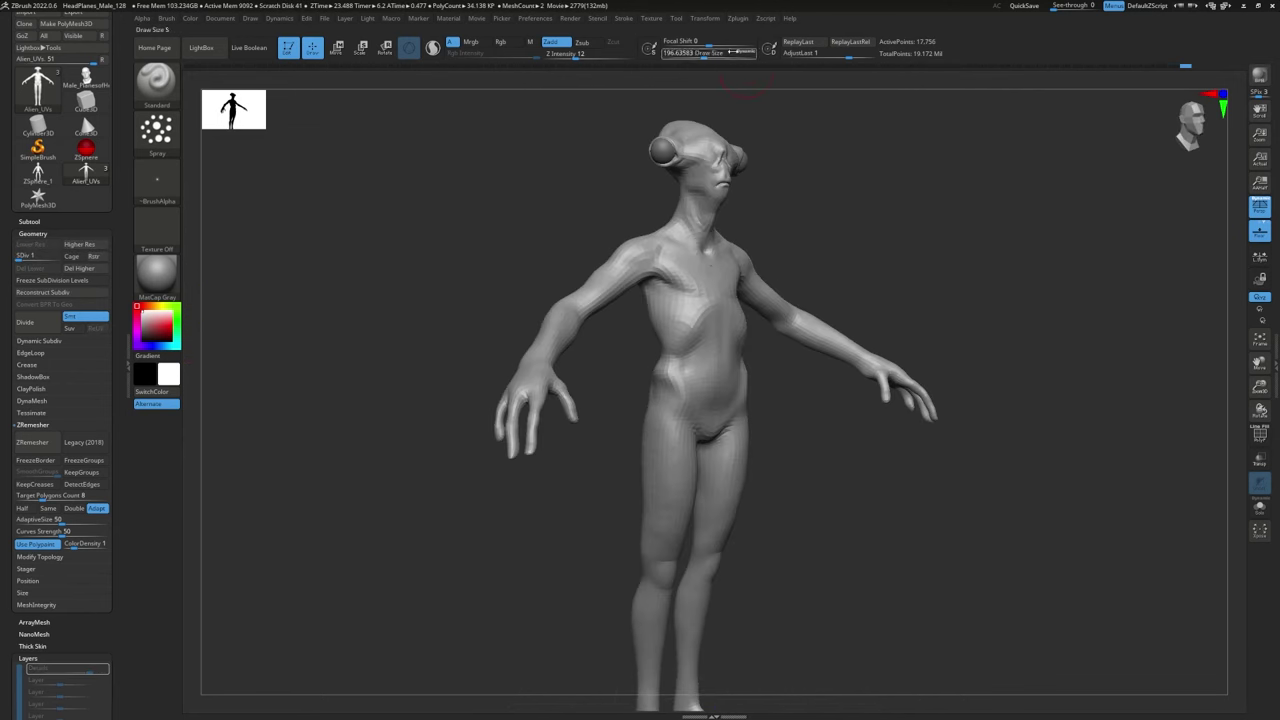
{"action": "left_click", "coordinate": [738, 19]}
{"action": "left_click", "coordinate": [768, 156]}
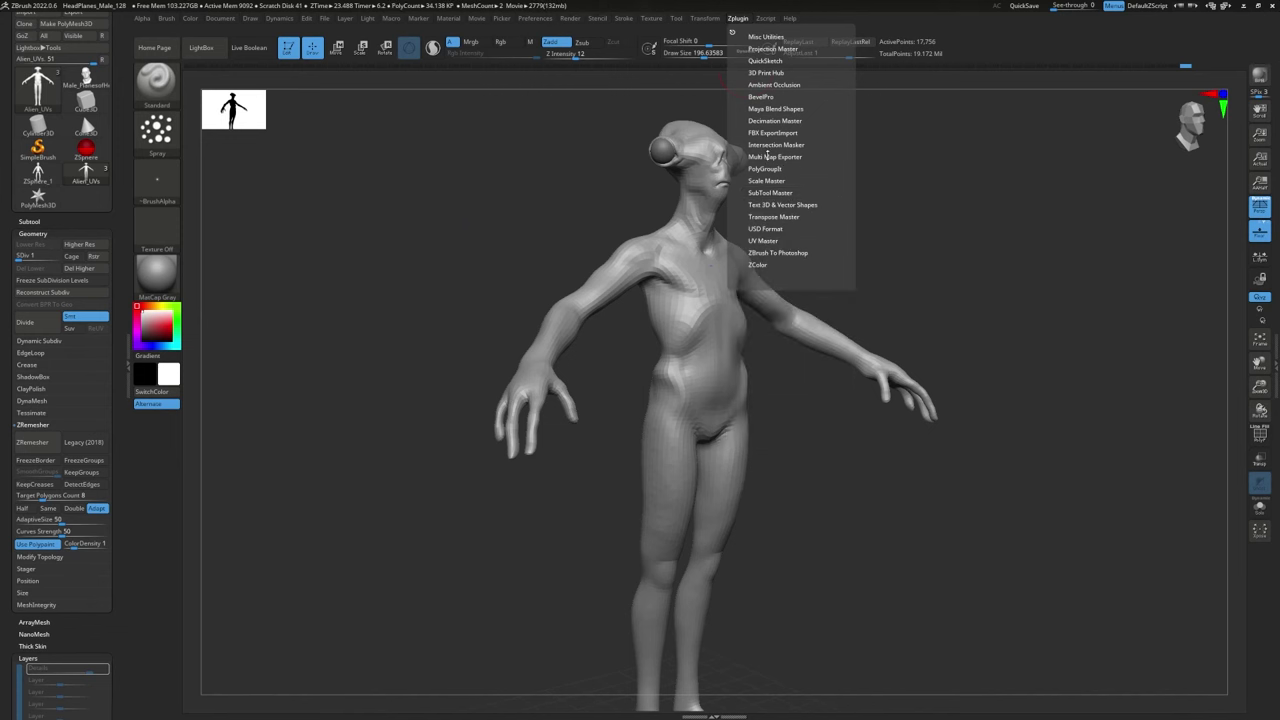
{"action": "left_click", "coordinate": [770, 156]}
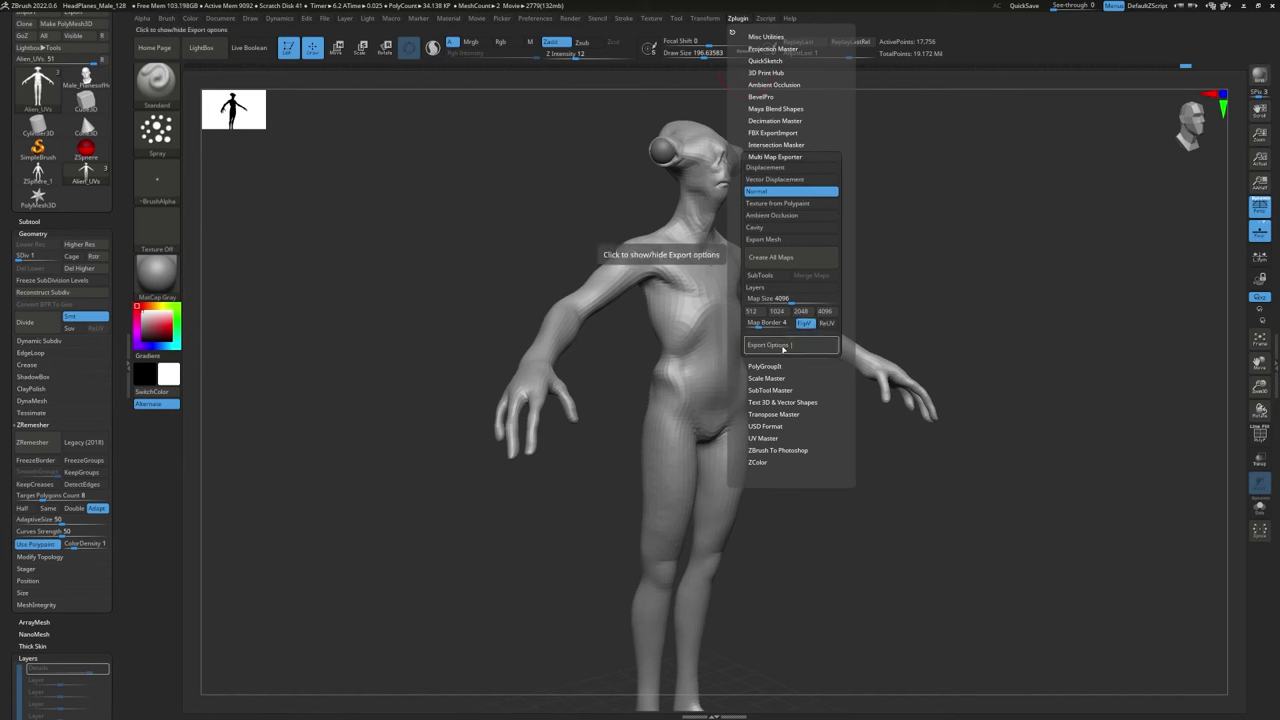
{"action": "left_click", "coordinate": [783, 346]}
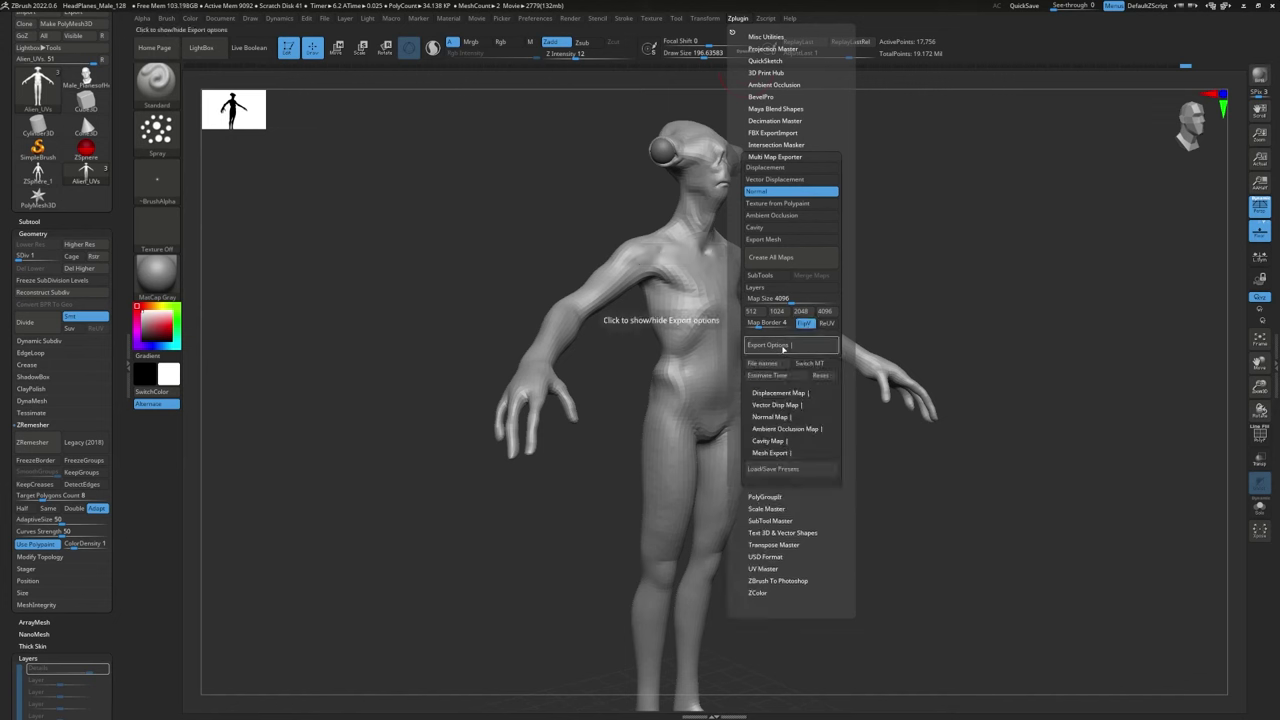
{"action": "left_click", "coordinate": [771, 416]}
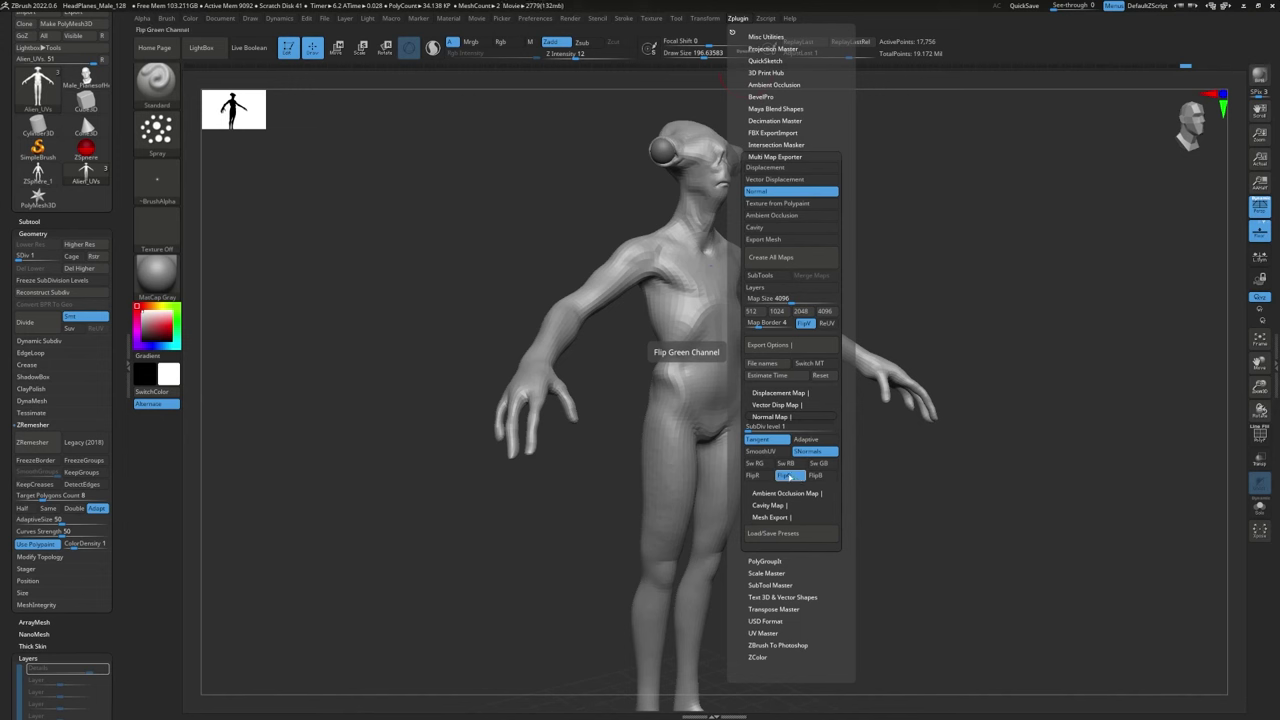
Step: Create the normal map and save it as ResculptNormalAlien_UVs.tif in the ZBrush project's 3DStuff folder
{"action": "left_click", "coordinate": [772, 260]}
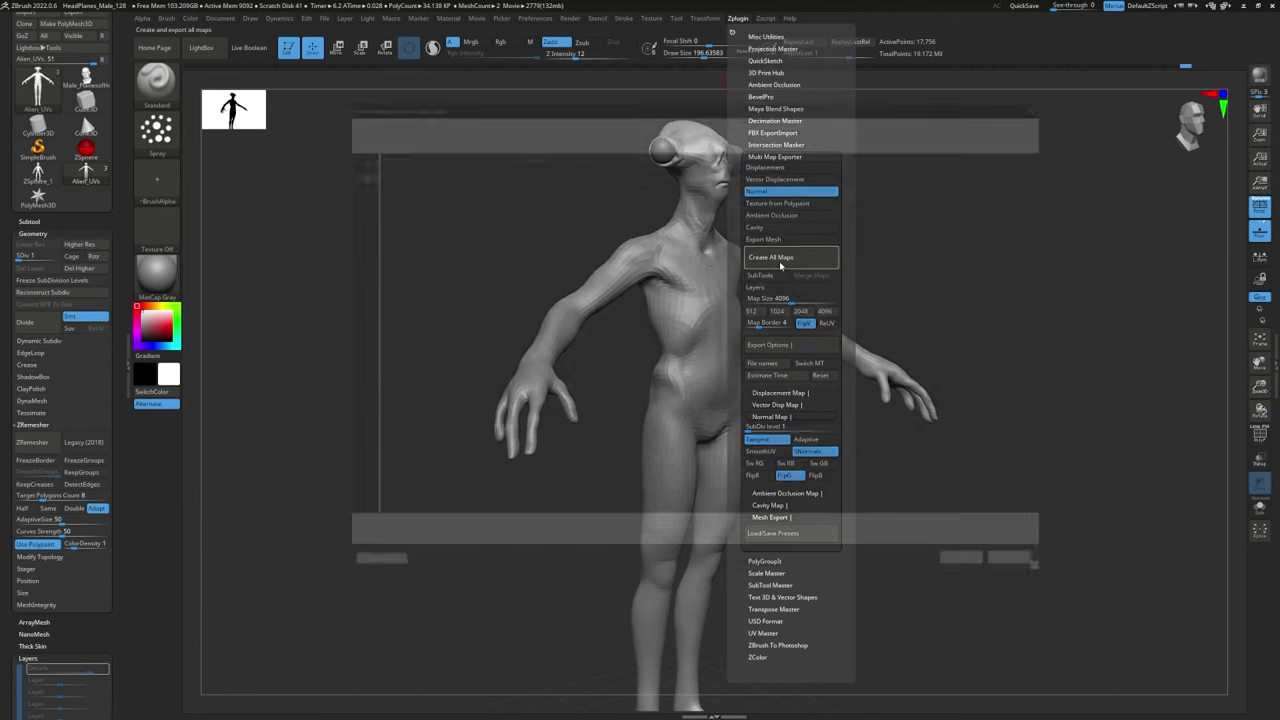
{"action": "double_click", "coordinate": [396, 439]}
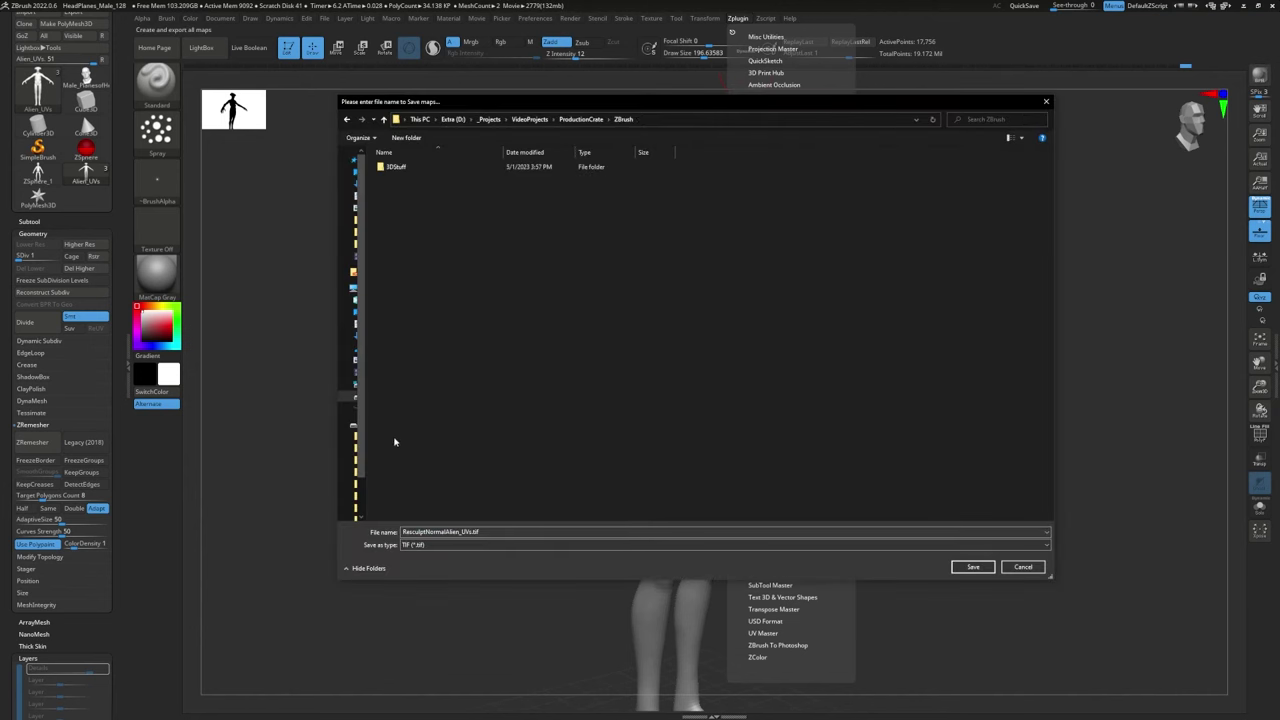
{"action": "double_click", "coordinate": [400, 169]}
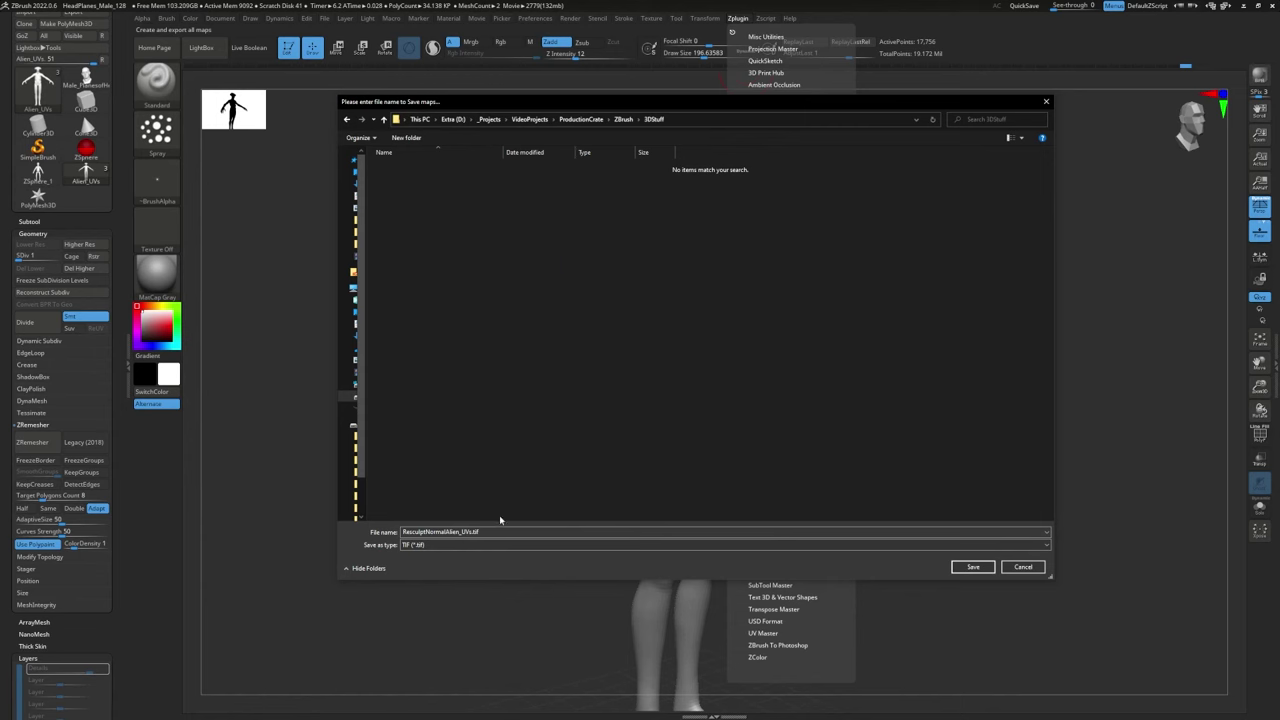
{"action": "key", "text": "Return"}
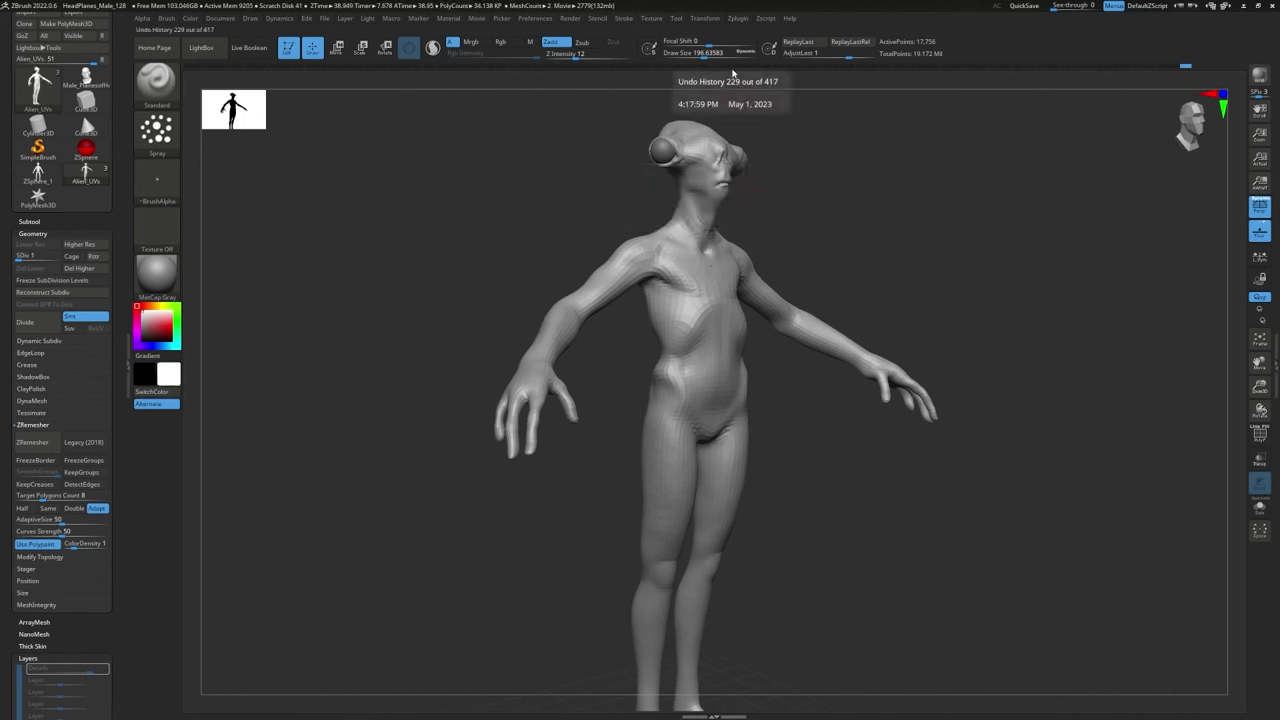
Step: Export a 32-bit EXR displacement map instead of the normal map, with DPSubPix 4 and Mid 0
{"action": "left_click", "coordinate": [737, 18]}
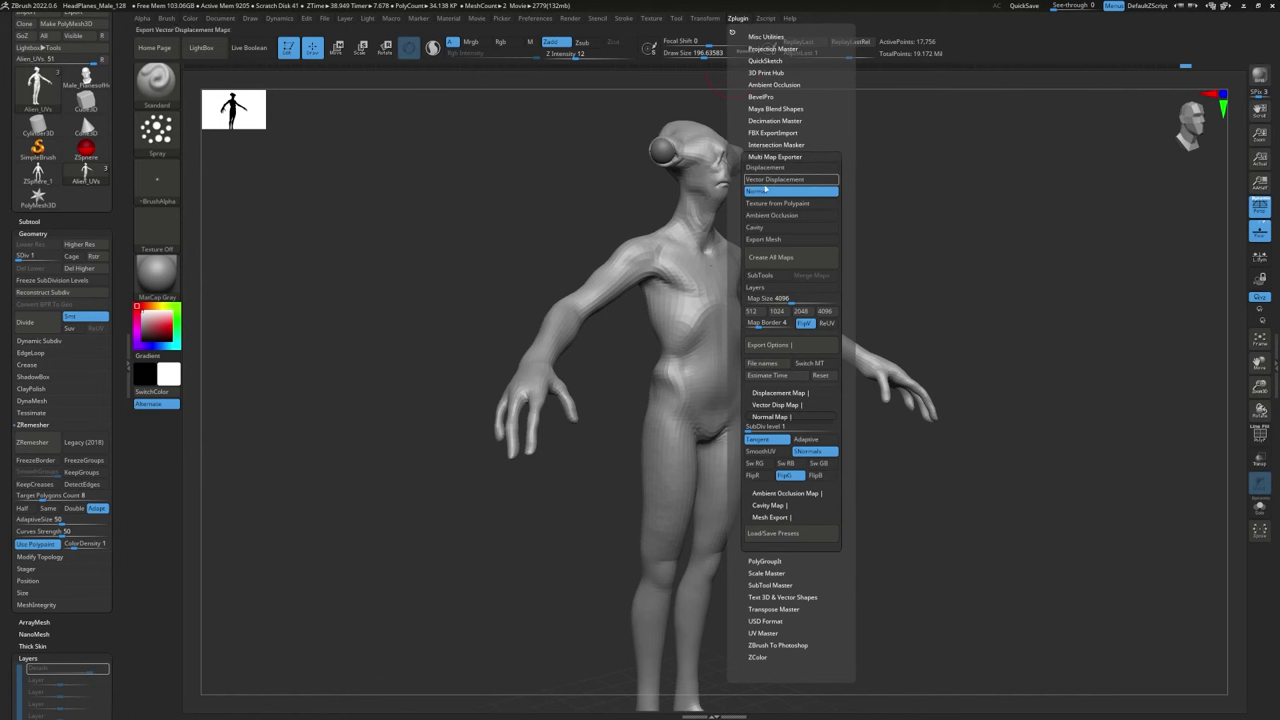
{"action": "left_click", "coordinate": [760, 192]}
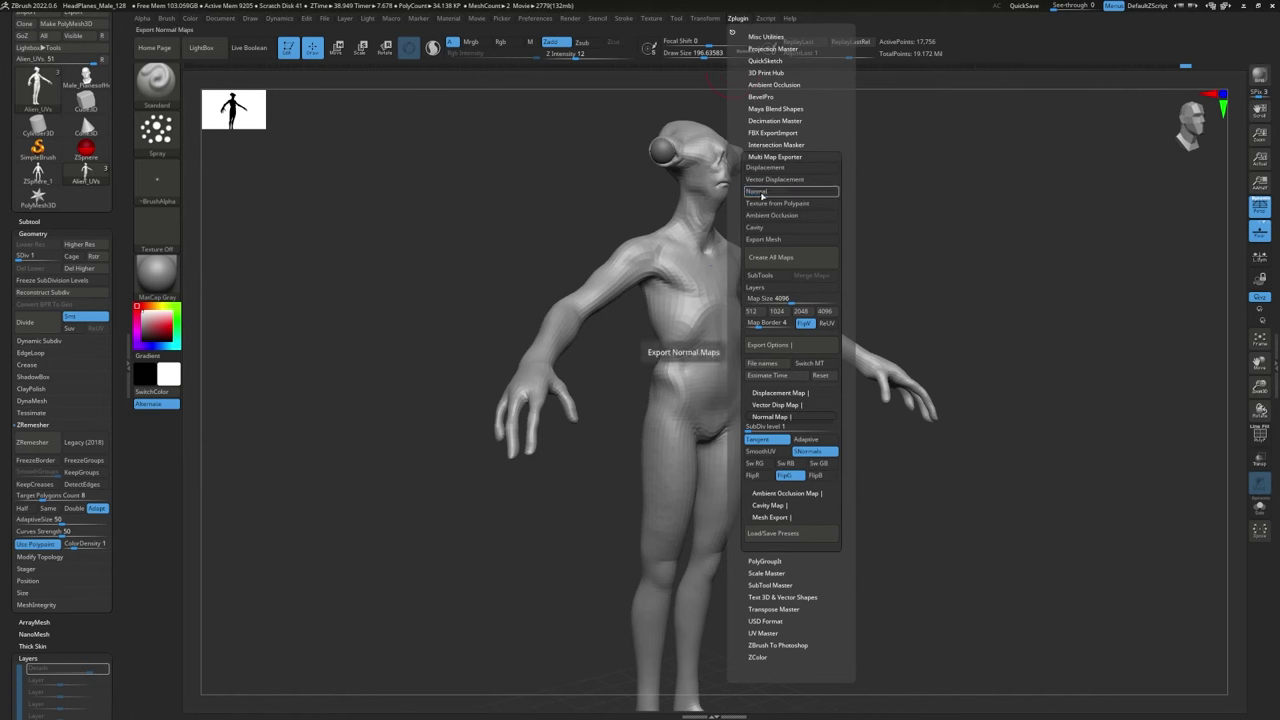
{"action": "left_click", "coordinate": [761, 168]}
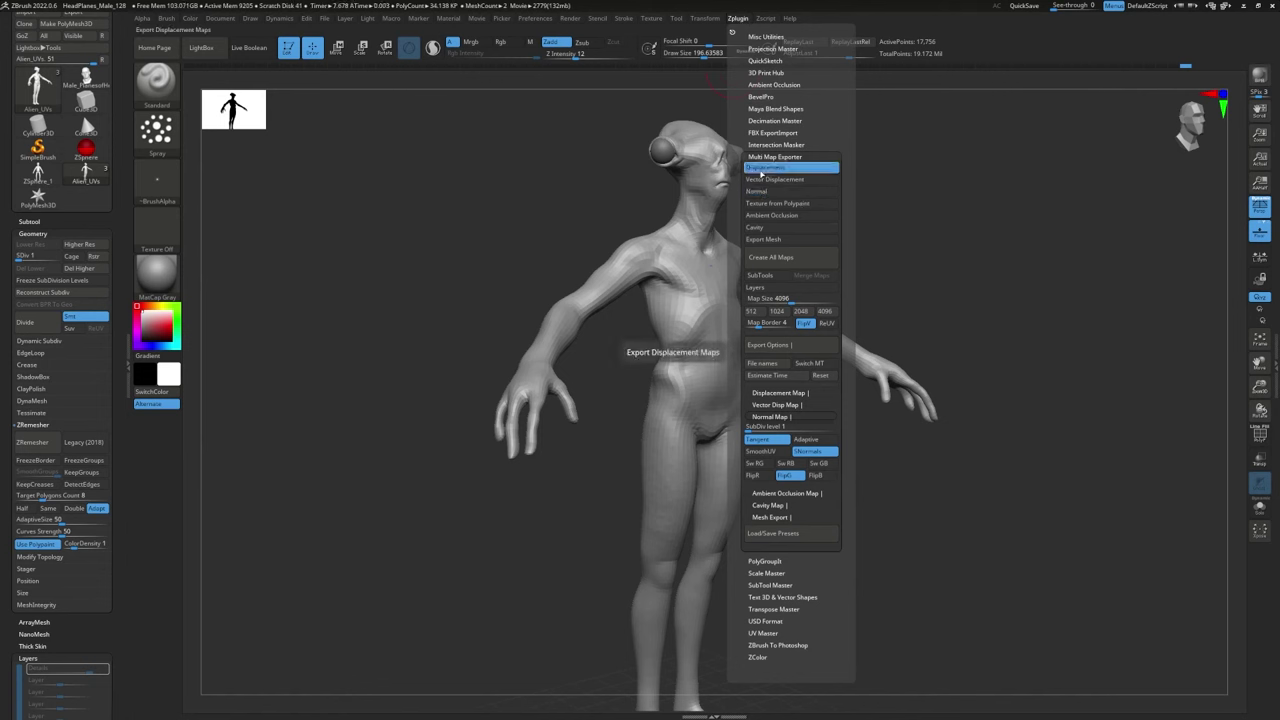
{"action": "left_click", "coordinate": [779, 392]}
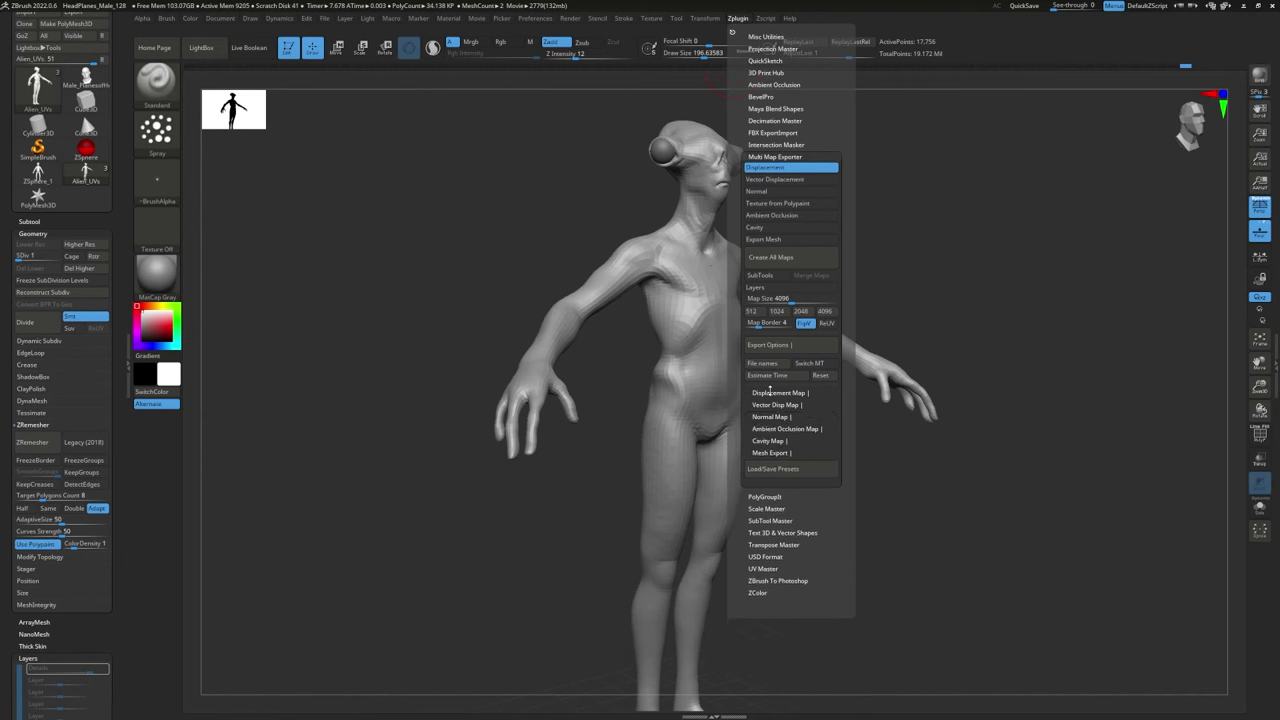
{"action": "left_click", "coordinate": [769, 392]}
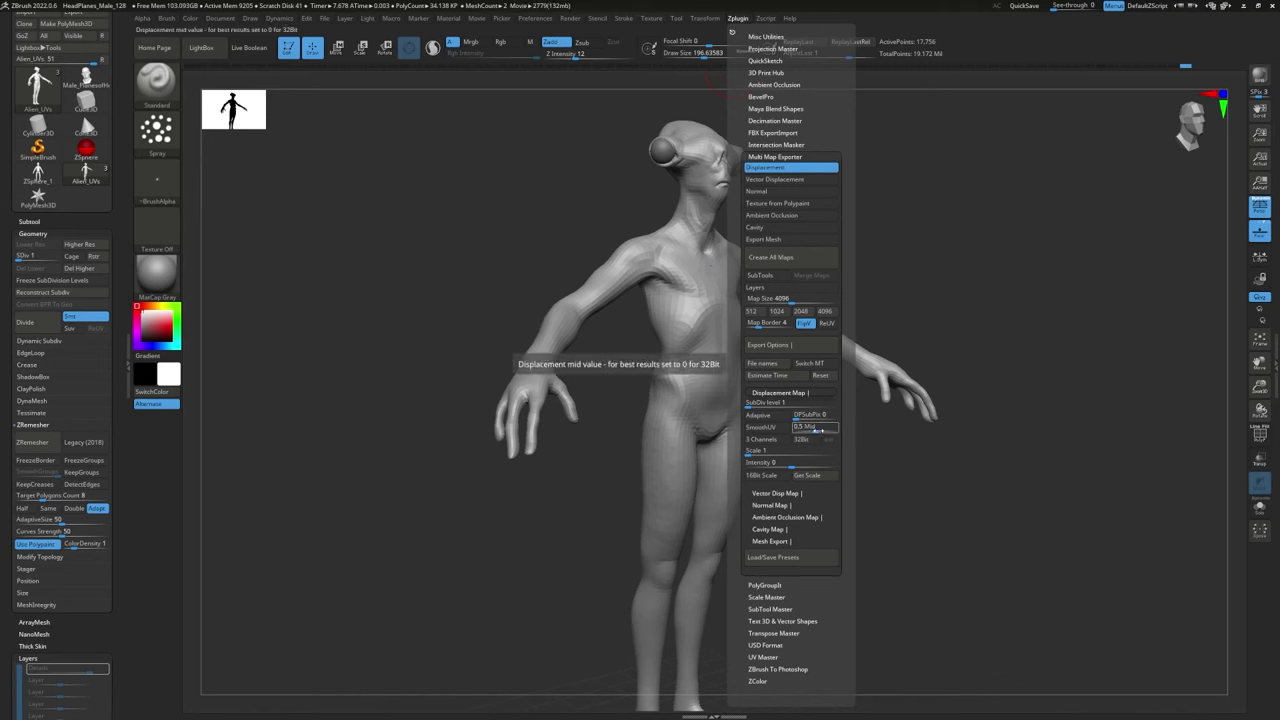
{"action": "left_click_drag", "start_coordinate": [817, 429], "coordinate": [839, 414]}
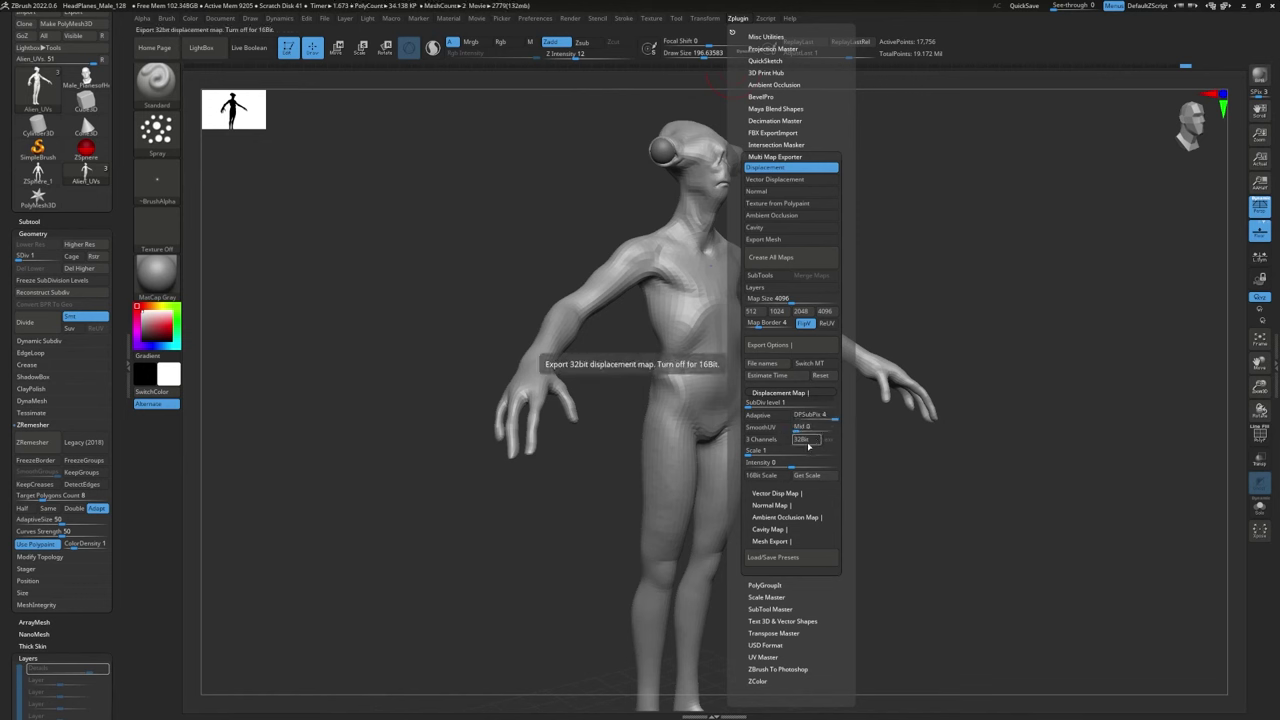
{"action": "left_click", "coordinate": [806, 440]}
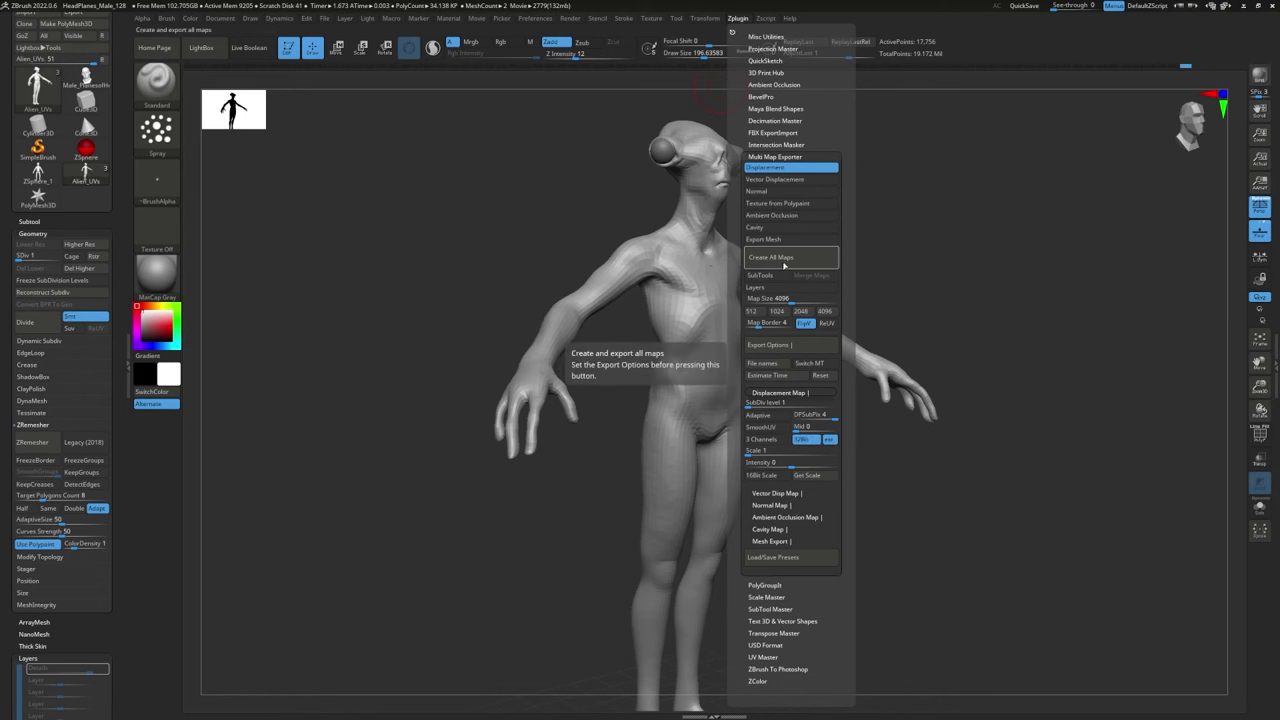
{"action": "left_click", "coordinate": [784, 262]}
{"action": "key", "text": "Return"}
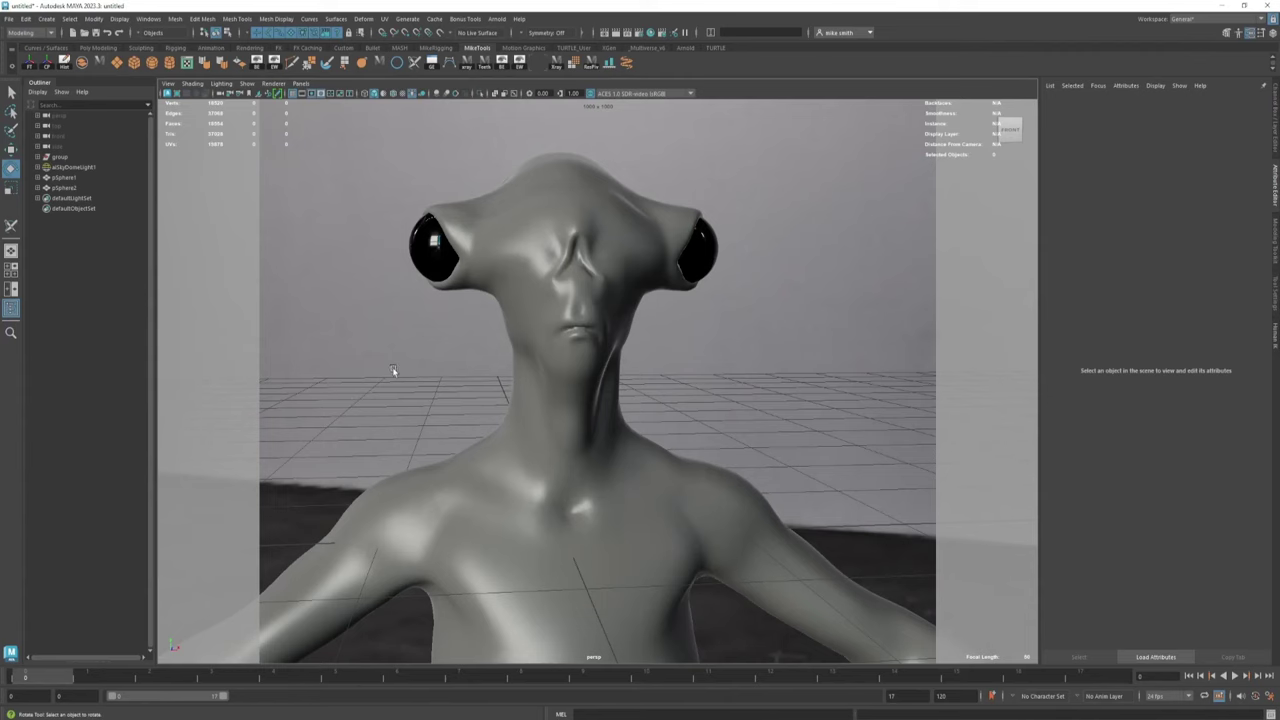
Step: Switch to Maya, select the retopologized alien mesh and display the viewport using the scene lights
{"action": "left_click_drag", "start_coordinate": [394, 371], "coordinate": [568, 378], "text": "alt"}
{"action": "left_click", "coordinate": [568, 378]}
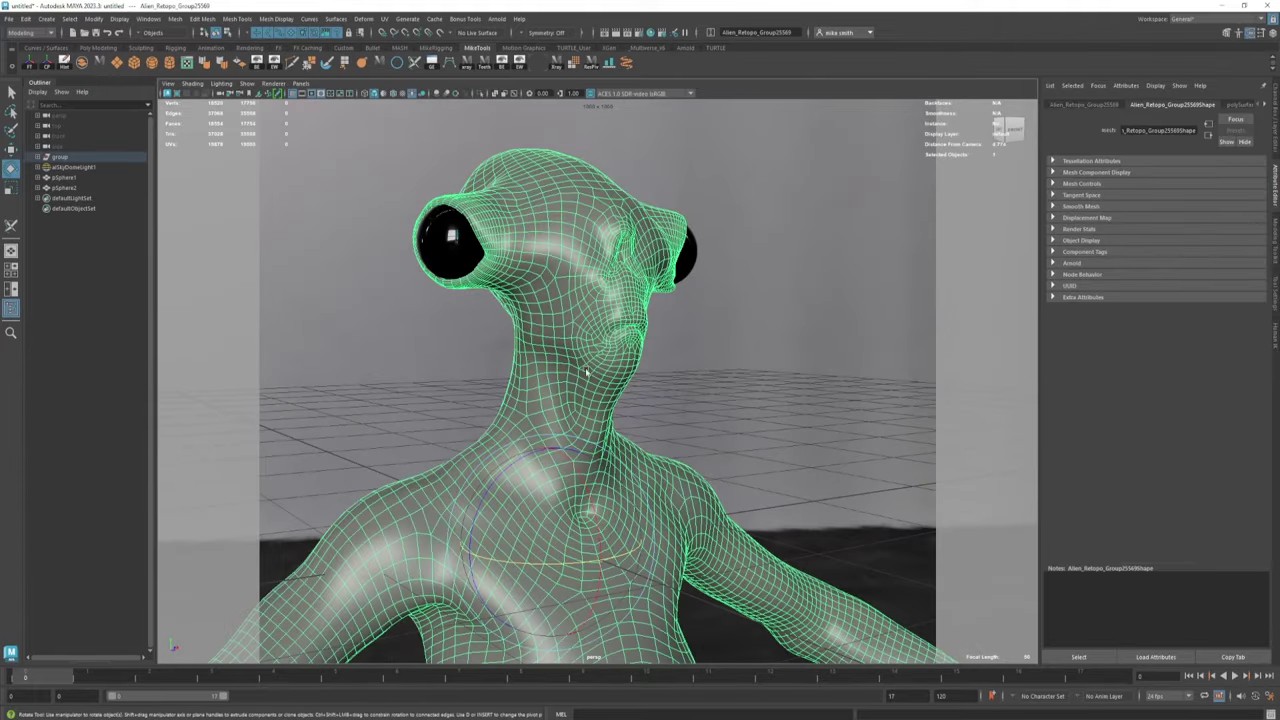
{"action": "mouse_move", "coordinate": [694, 508]}
{"action": "middle_mouse_down", "text": "alt"}
{"action": "mouse_move", "coordinate": [687, 134]}
{"action": "mouse_move", "coordinate": [676, 494]}
{"action": "middle_mouse_up", "text": "alt"}
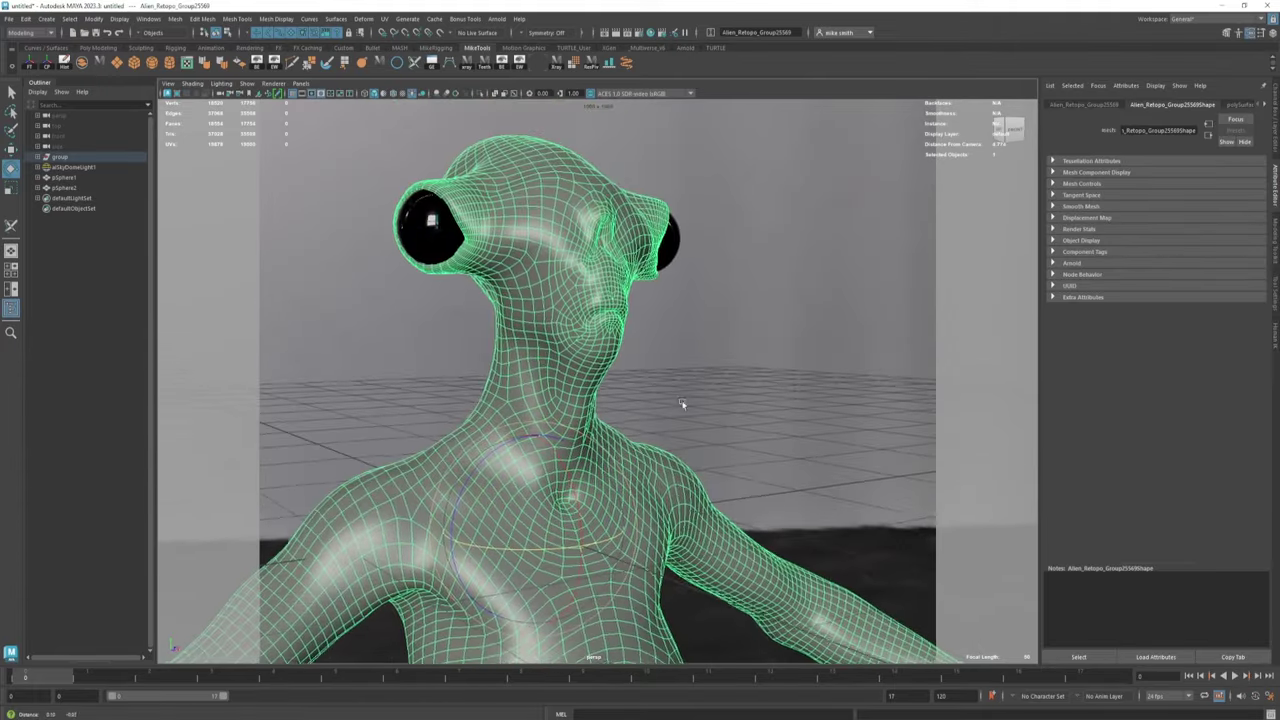
{"action": "mouse_move", "coordinate": [682, 404]}
{"action": "left_mouse_down", "text": "alt"}
{"action": "mouse_move", "coordinate": [749, 283]}
{"action": "mouse_move", "coordinate": [745, 312]}
{"action": "left_mouse_up", "text": "alt"}
{"action": "key", "text": "7"}
Step: Render the alien in Arnold RenderView, framing its head and upper body
{"action": "left_click", "coordinate": [749, 283]}
{"action": "left_click", "coordinate": [497, 18]}
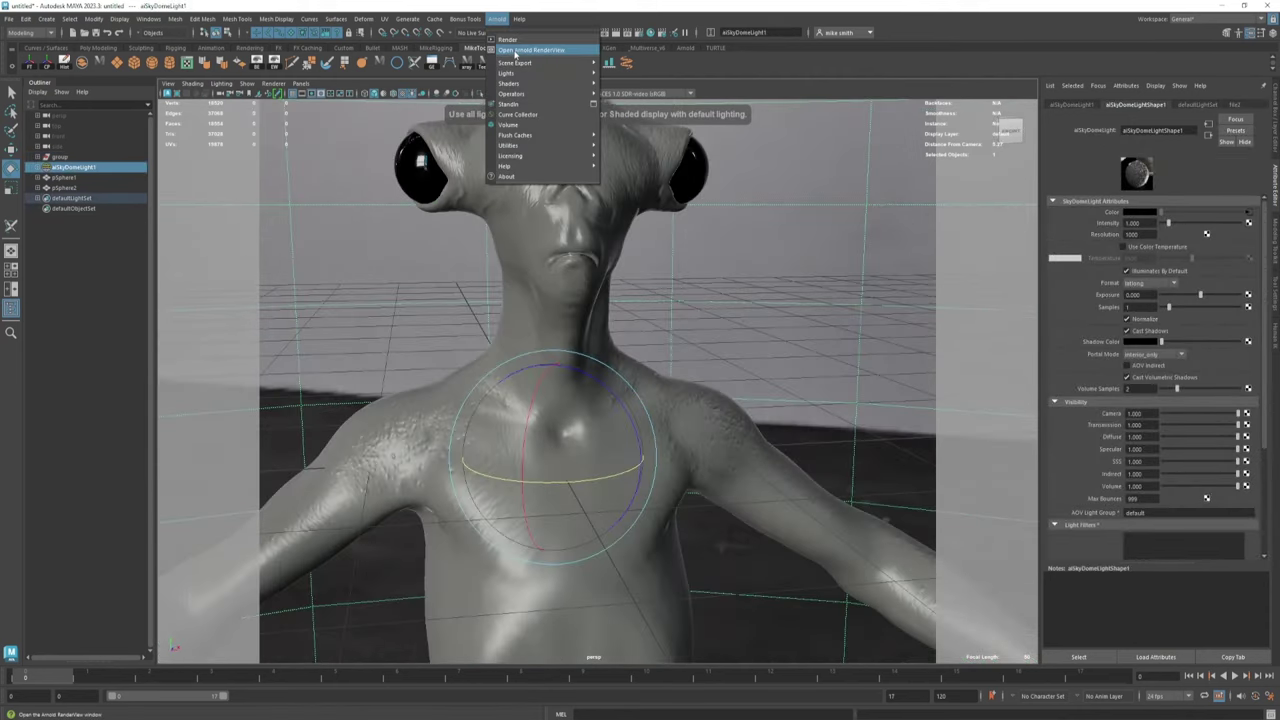
{"action": "left_click", "coordinate": [530, 50]}
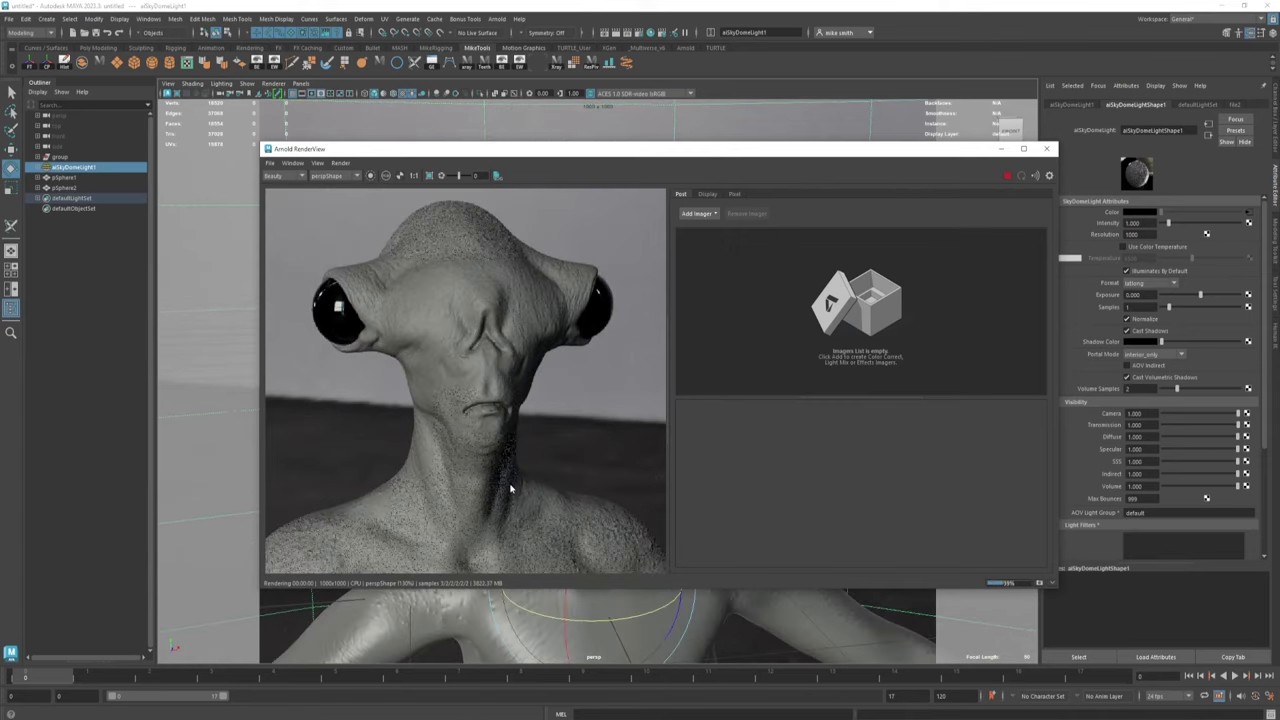
{"action": "middle_click_drag", "start_coordinate": [510, 488], "coordinate": [511, 403], "text": "alt"}
{"action": "right_click_drag", "start_coordinate": [511, 403], "coordinate": [403, 369], "text": "alt"}
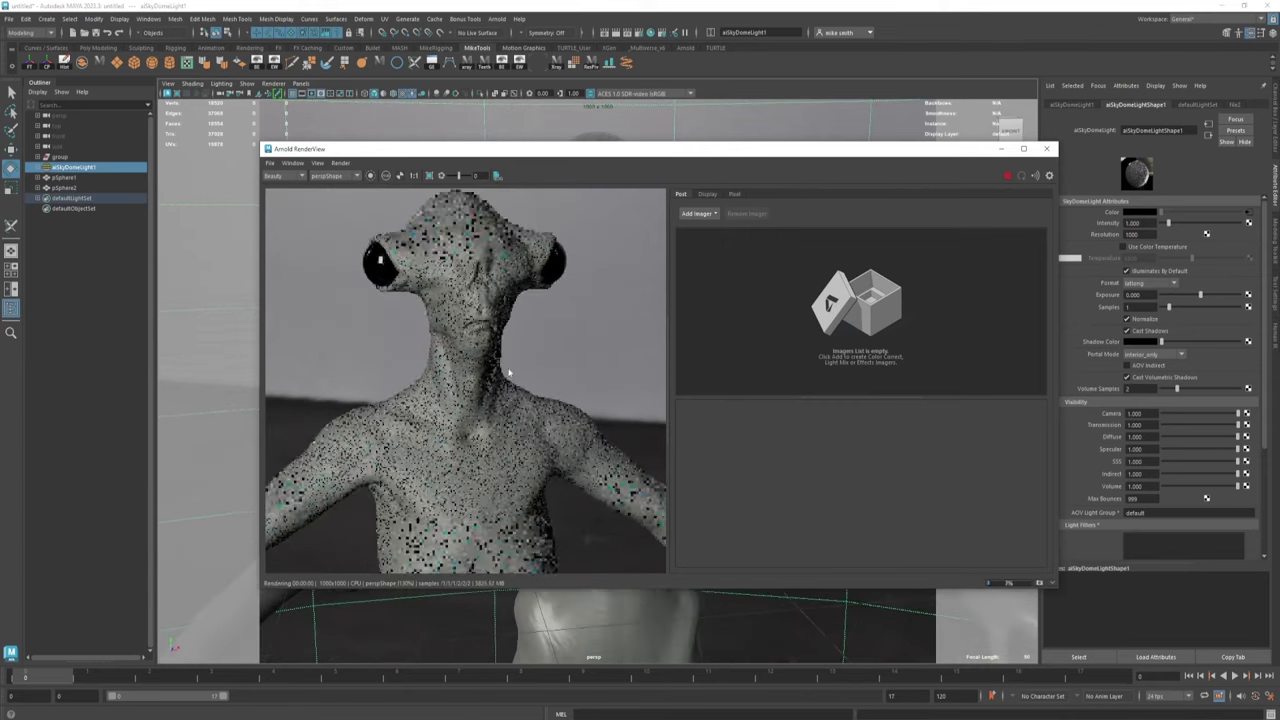
{"action": "right_click_drag", "start_coordinate": [508, 372], "coordinate": [930, 306], "text": "alt"}
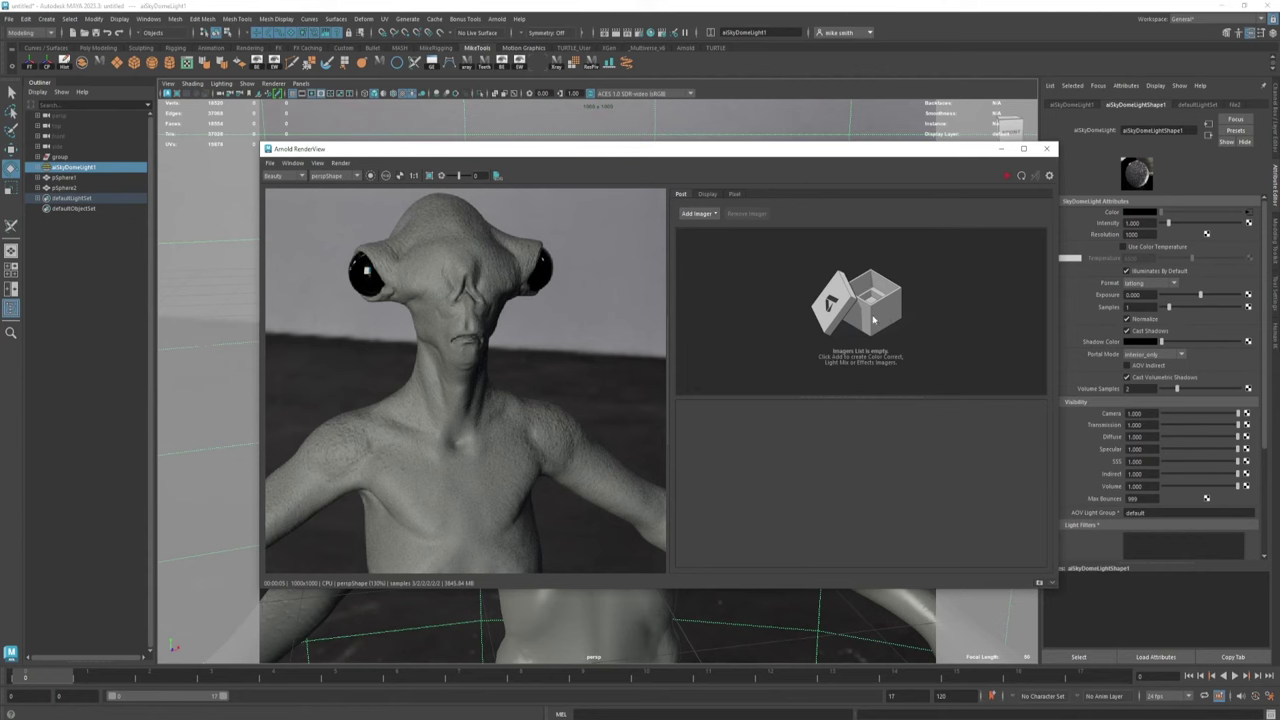